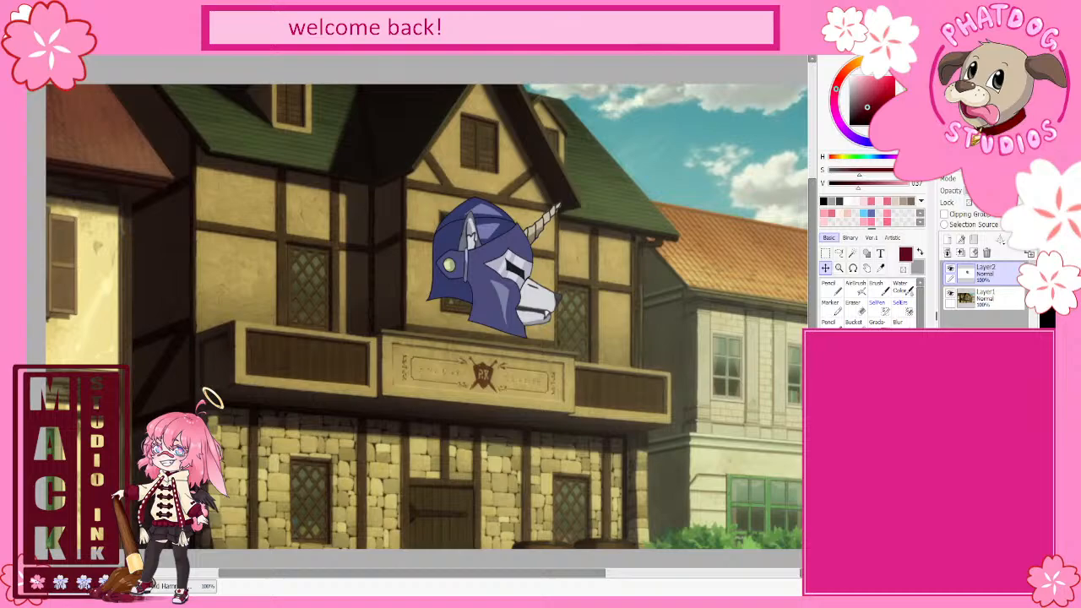
Step: Skew the helmeted wolf head so its snout side sits lower against the building
key(ctrl+t)
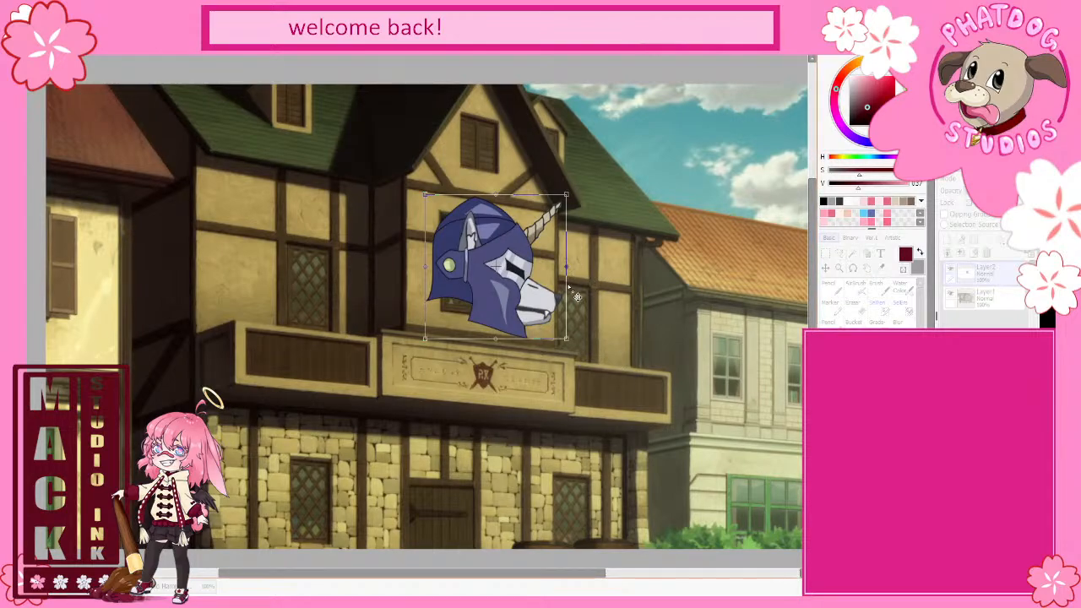
drag(577, 275, 574, 302)
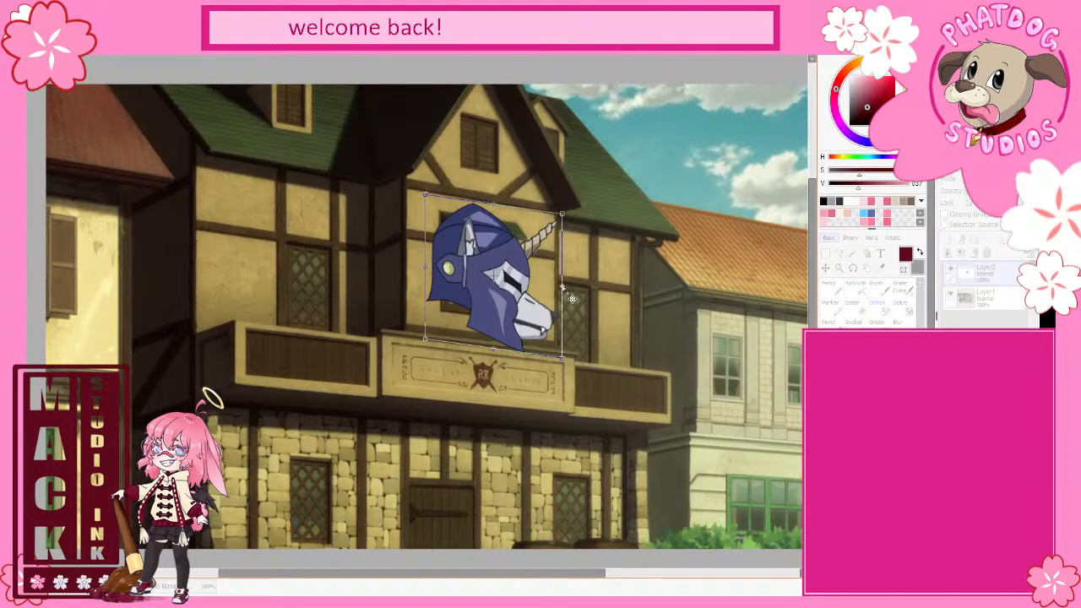
key(Return)
Step: Erase the stray light fringe around the edges of the horn
scroll(584, 281, up, 4)
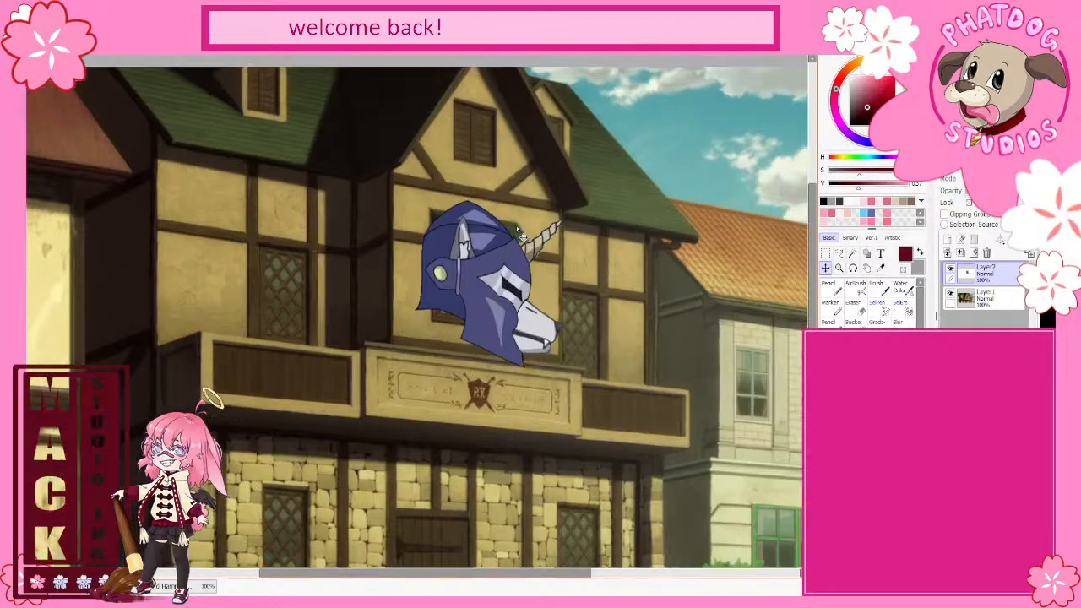
click(857, 313)
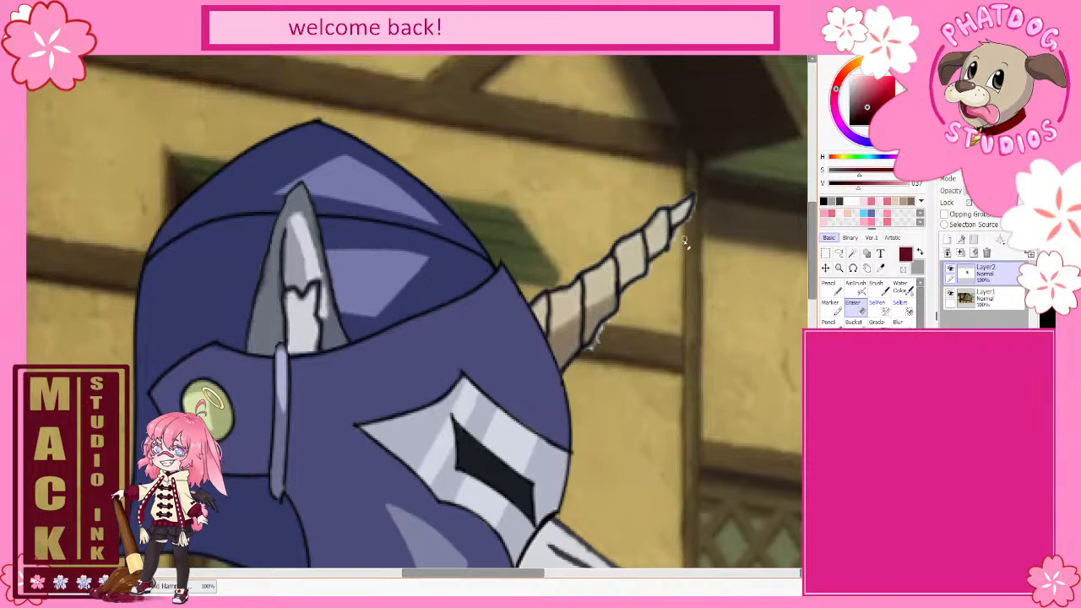
scroll(811, 264, down, 1)
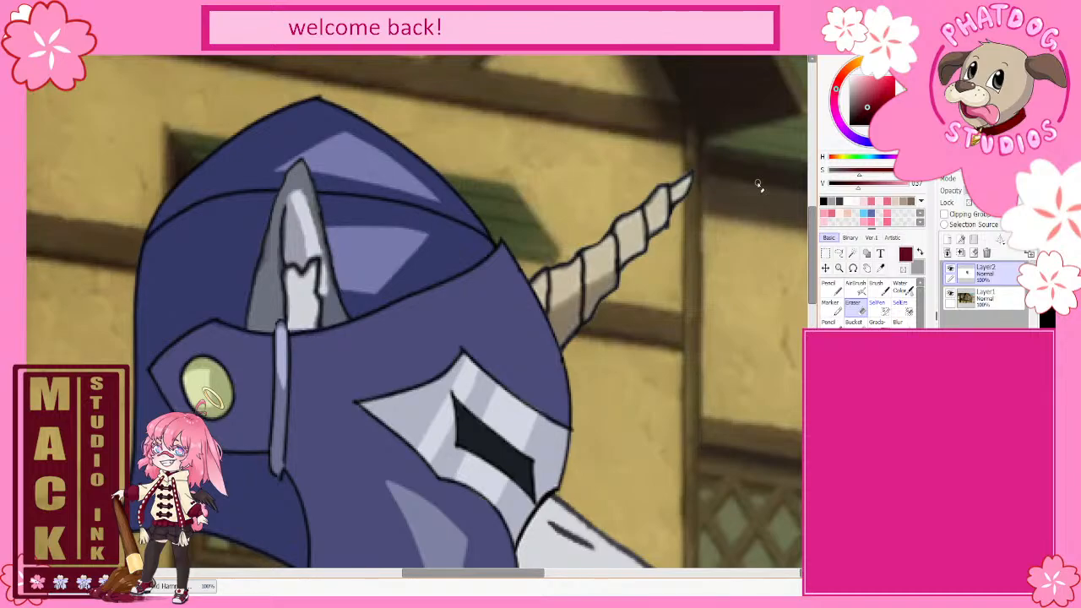
Step: Redraw the upper outline of the muzzle in black with the Pencil, from the visor down to the nose
alt+click(532, 337)
click(831, 288)
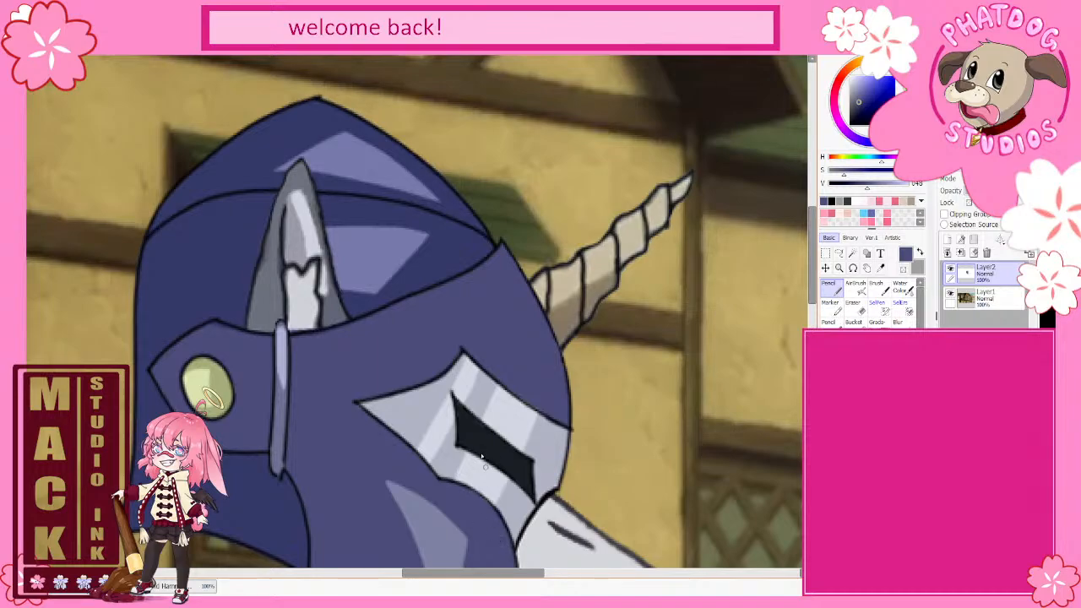
scroll(545, 511, down, 2)
drag(809, 257, 807, 311)
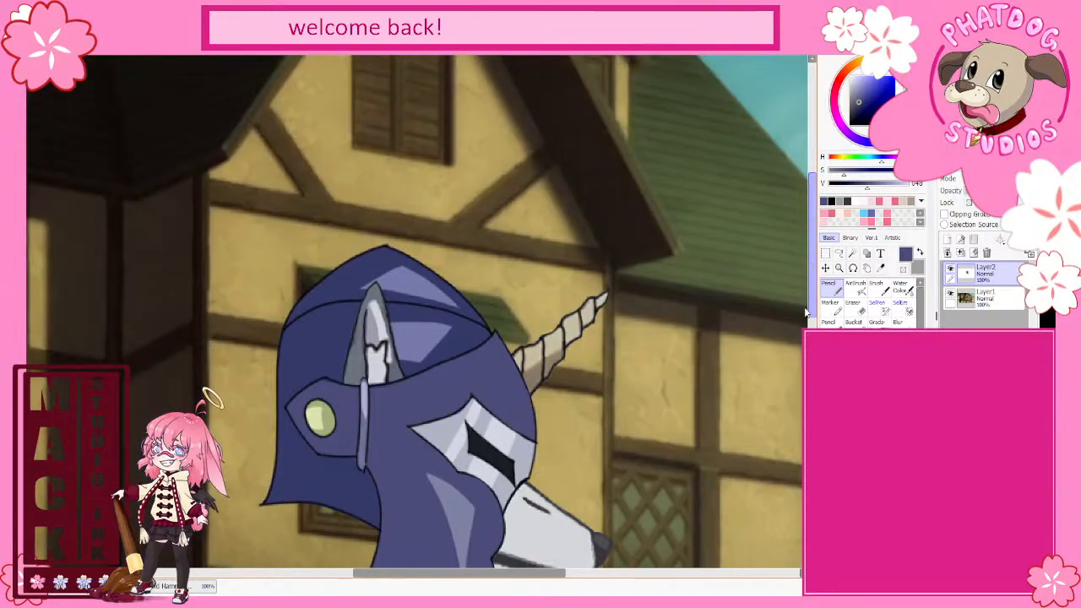
scroll(558, 478, up, 2)
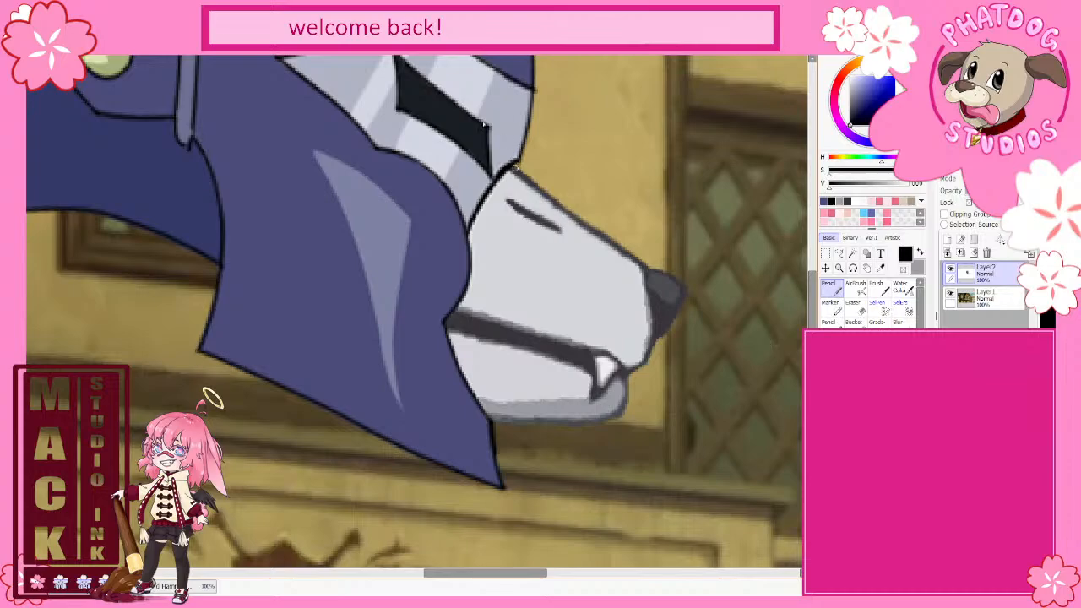
drag(511, 167, 647, 276)
drag(536, 187, 647, 269)
key(ctrl+z)
drag(529, 184, 641, 264)
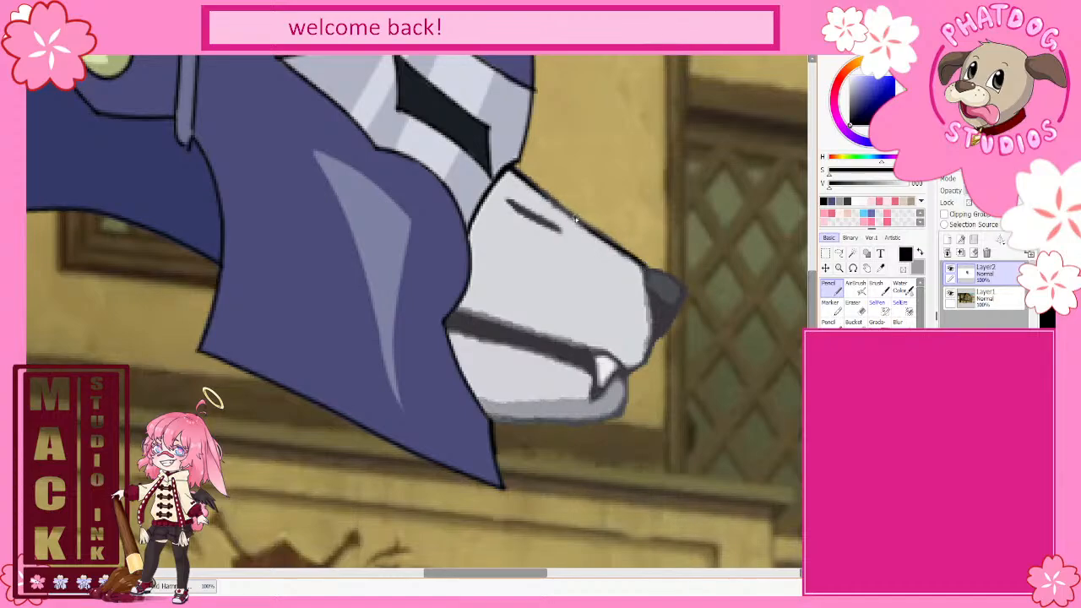
drag(539, 195, 599, 238)
Step: Outline the nose, the front of the mouth and the underside of the lower jaw in black
drag(644, 267, 652, 349)
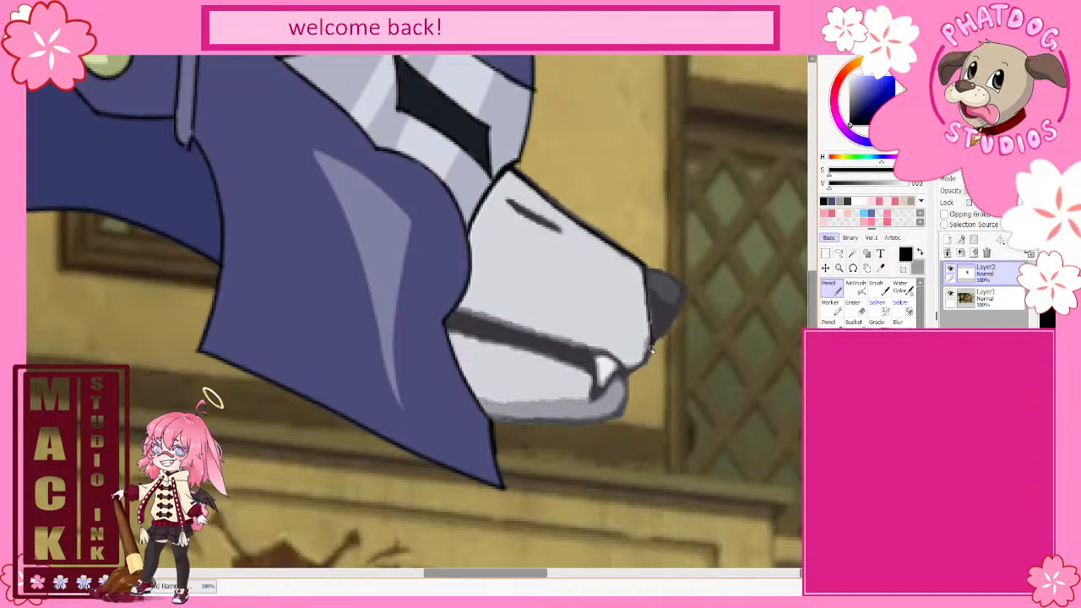
key(ctrl+z)
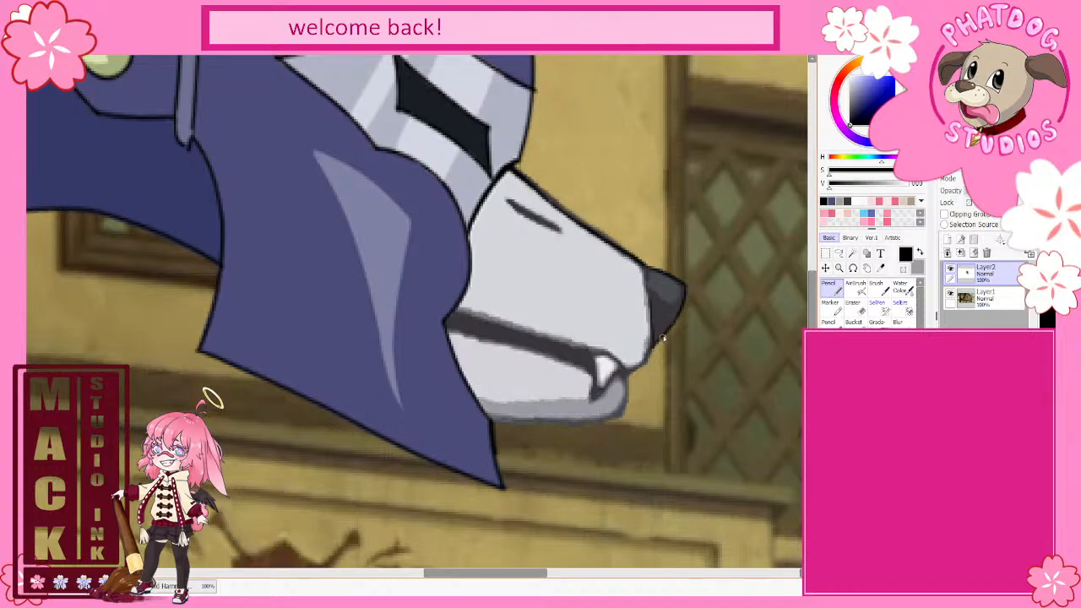
mouse_move(650, 346)
mouse_down()
mouse_move(624, 377)
mouse_move(603, 424)
mouse_up()
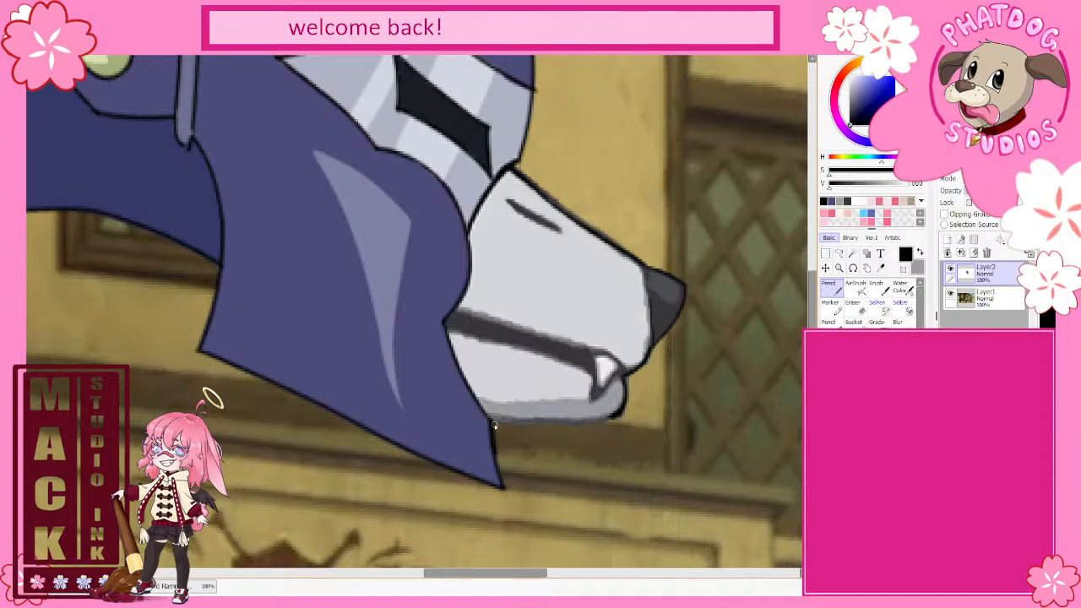
mouse_move(502, 425)
mouse_down()
mouse_move(551, 424)
mouse_move(487, 421)
mouse_move(627, 412)
mouse_up()
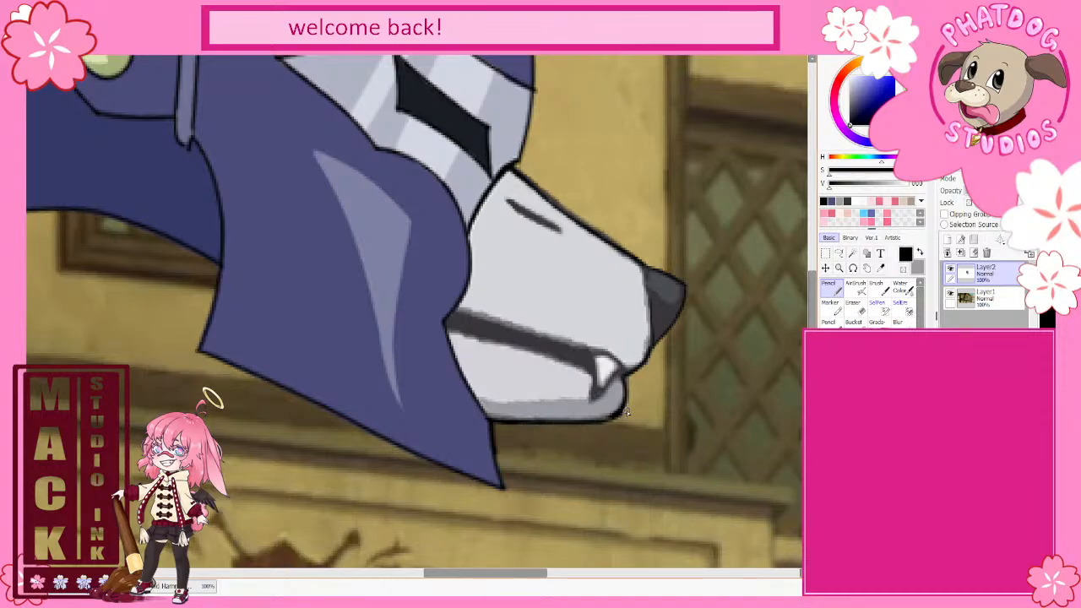
Step: Sample the helmet's blue and soften the whole head layer with a slight blur
scroll(599, 398, down, 3)
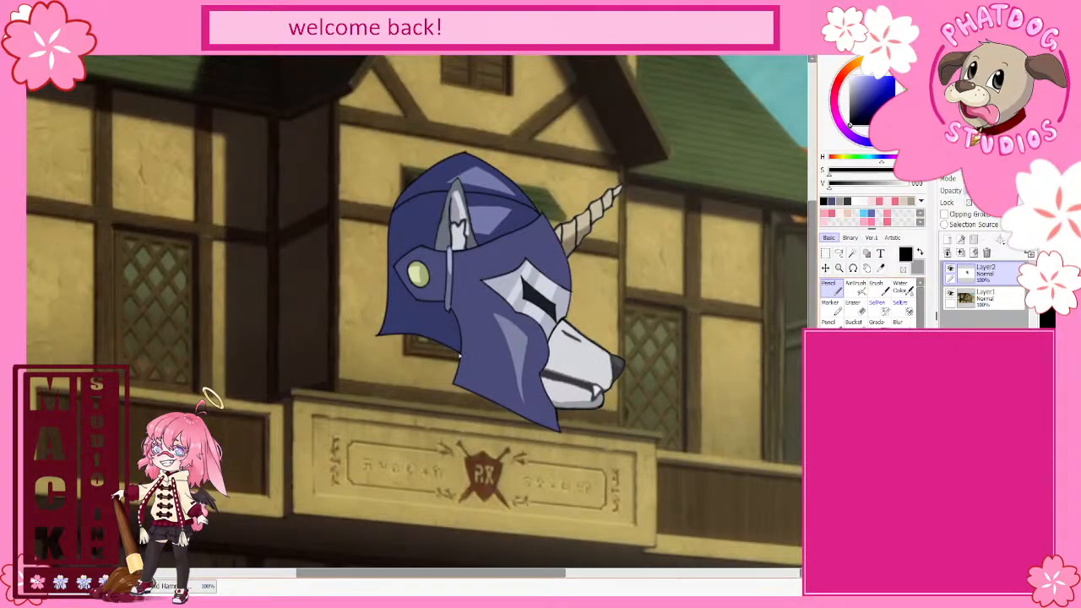
alt+click(491, 356)
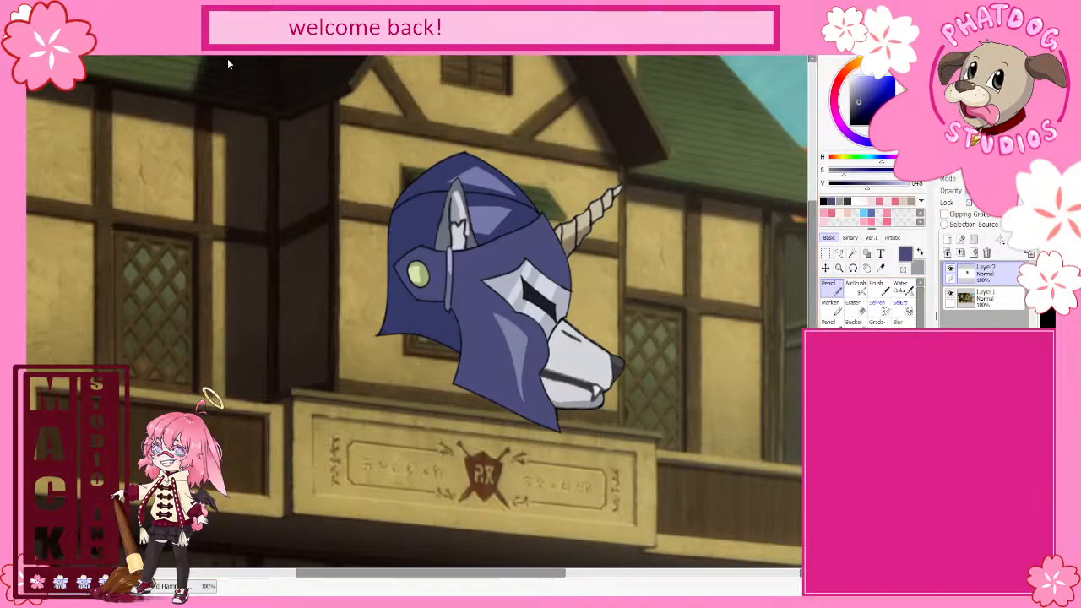
click(310, 68)
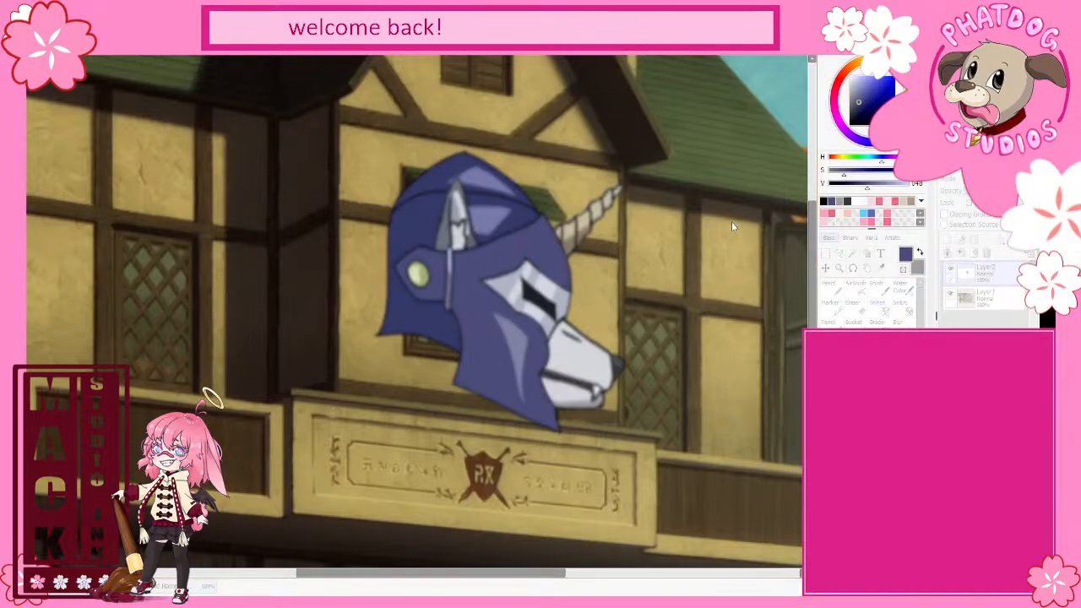
key(Escape)
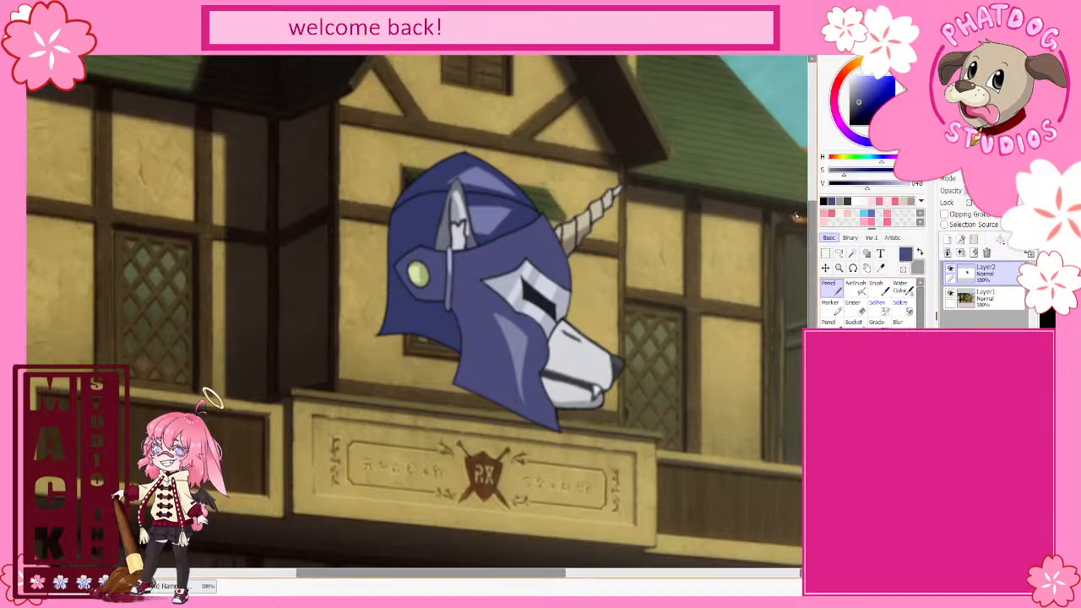
scroll(439, 197, up, 4)
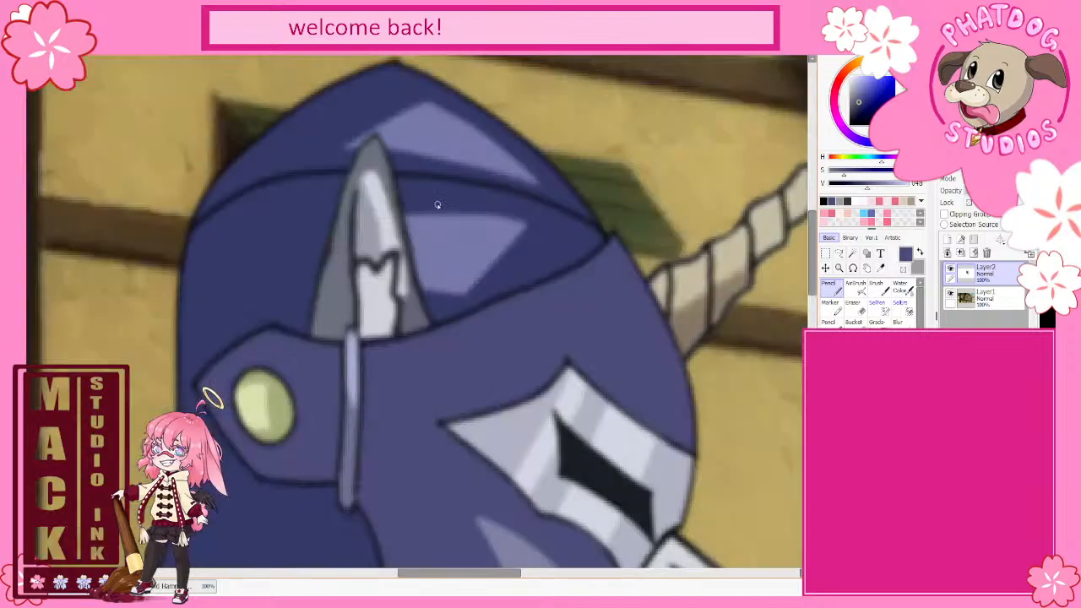
scroll(594, 268, down, 5)
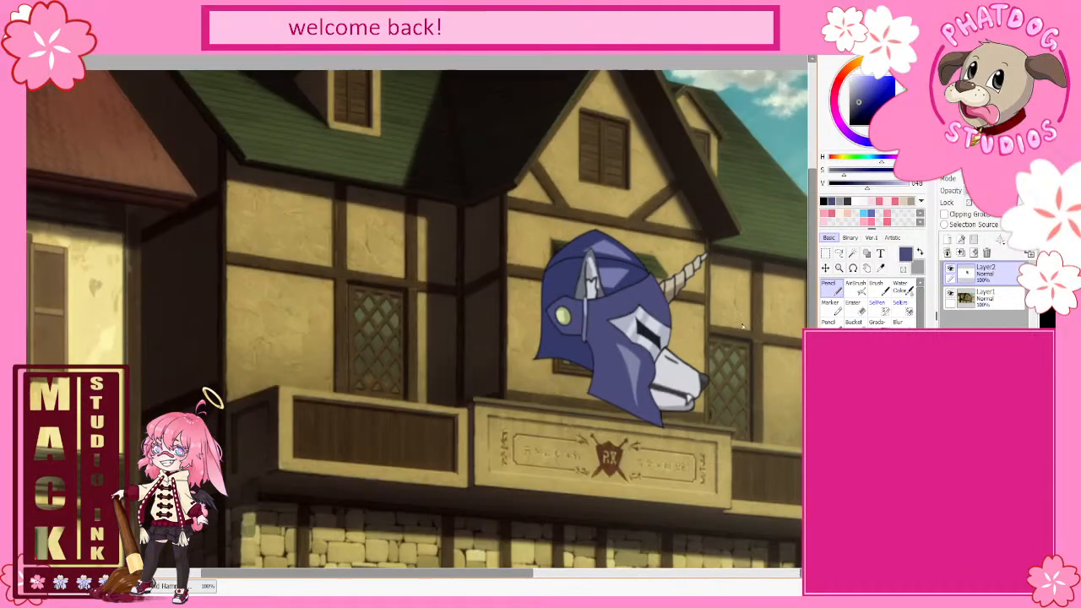
Step: Add a new Multiply layer clipped to the head layer and lay a diagonal taupe gradient over the head
drag(530, 575, 574, 585)
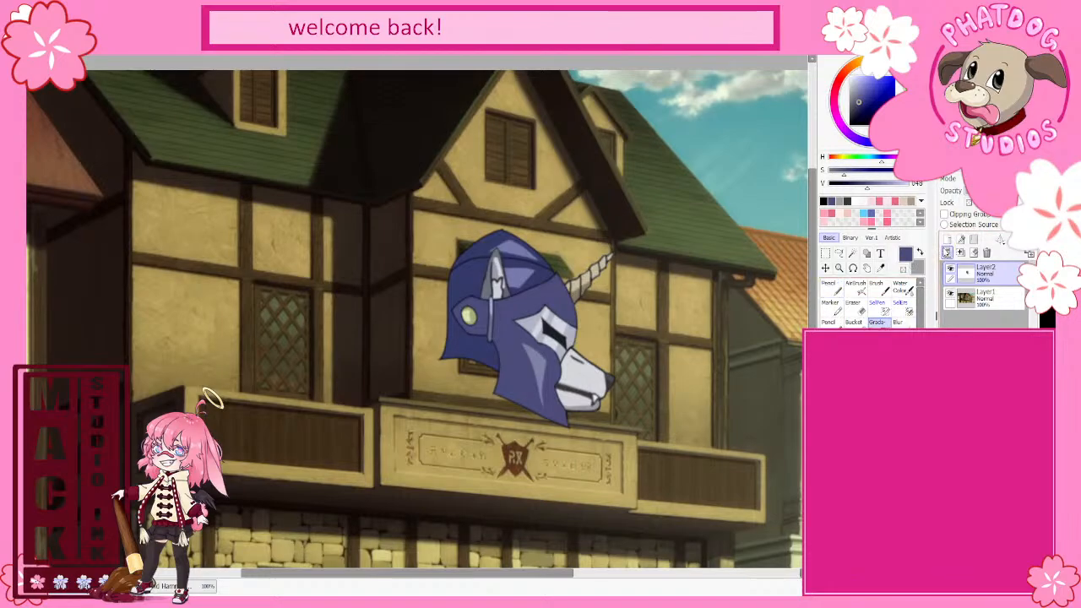
click(948, 251)
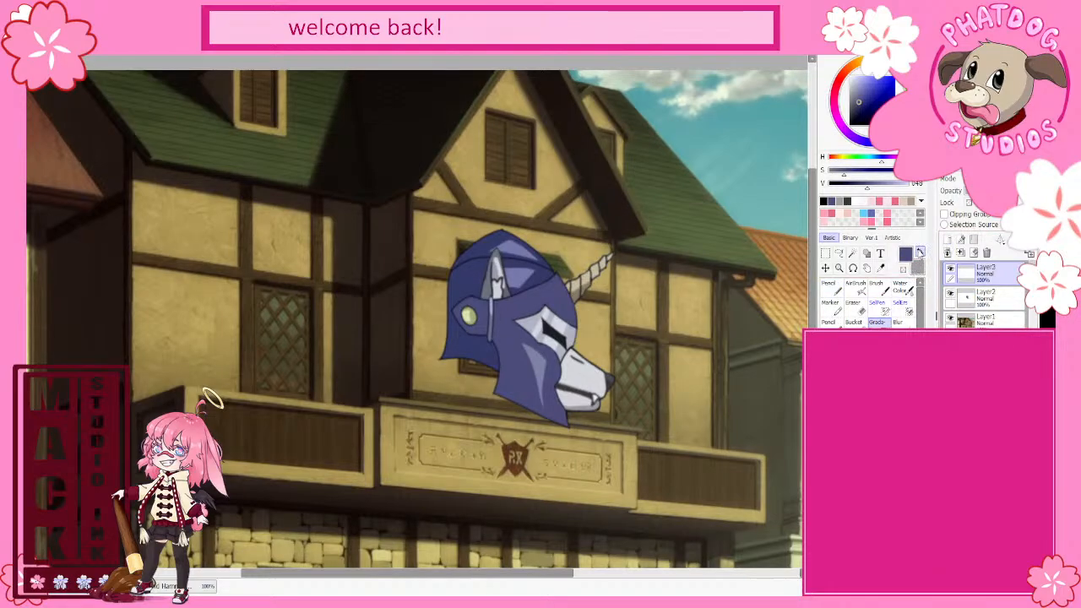
click(920, 253)
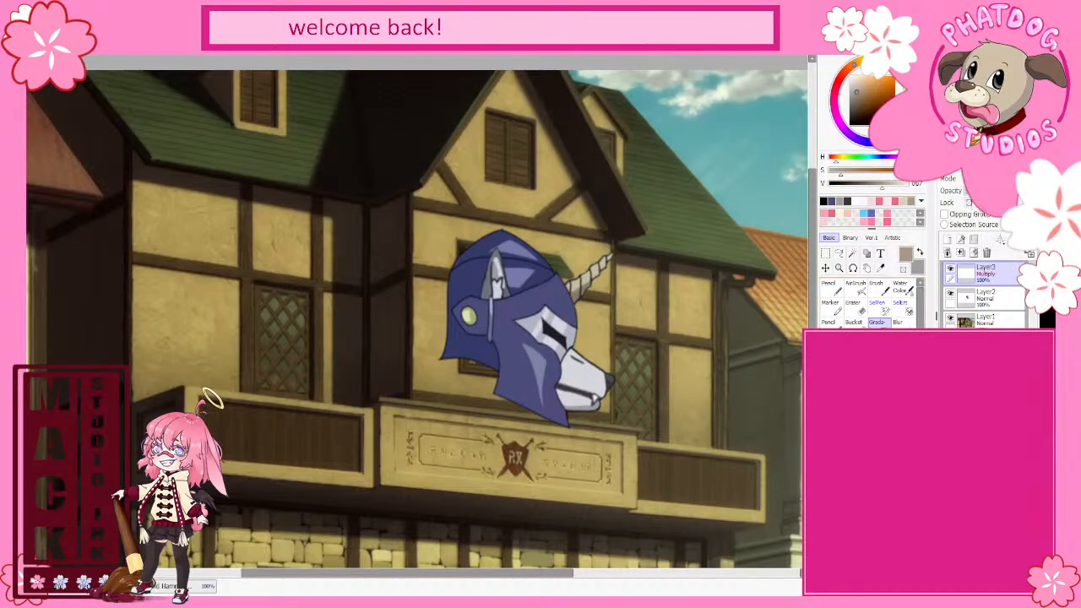
click(945, 213)
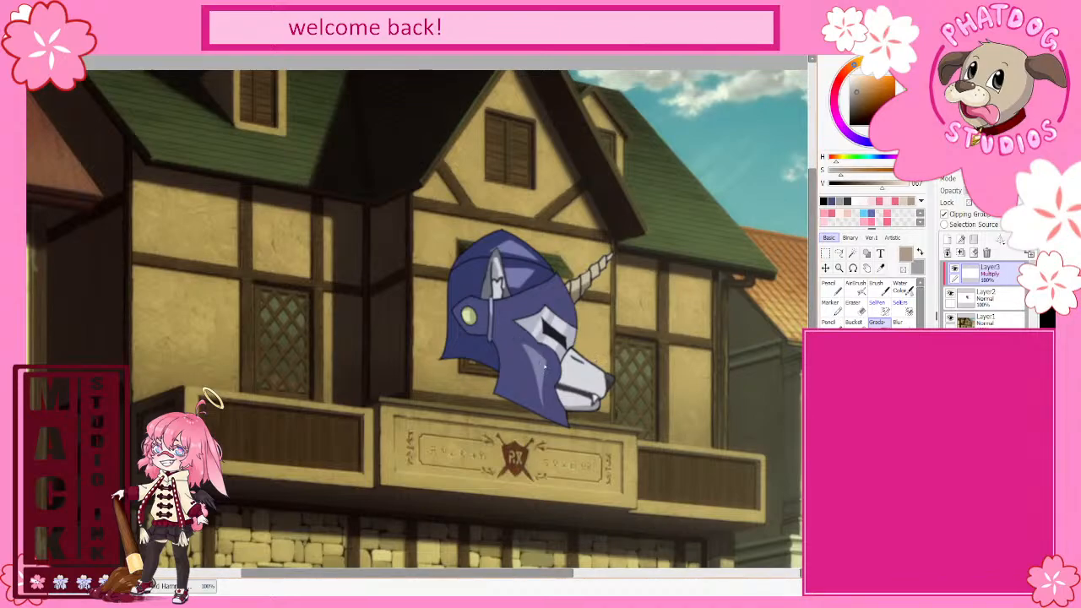
mouse_move(515, 333)
mouse_down()
mouse_move(623, 431)
mouse_move(509, 325)
mouse_up()
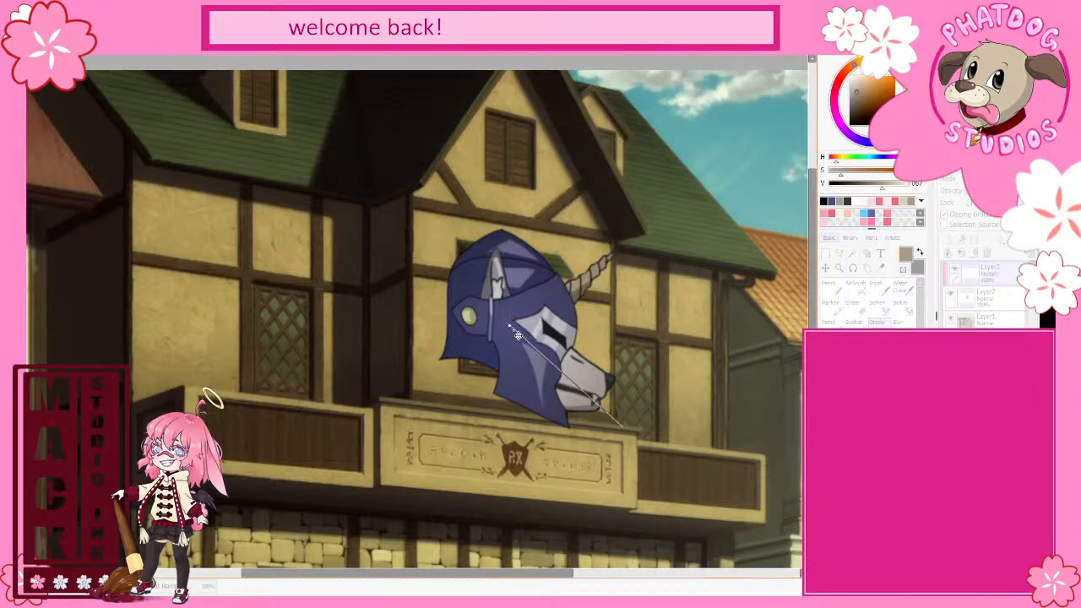
key(Return)
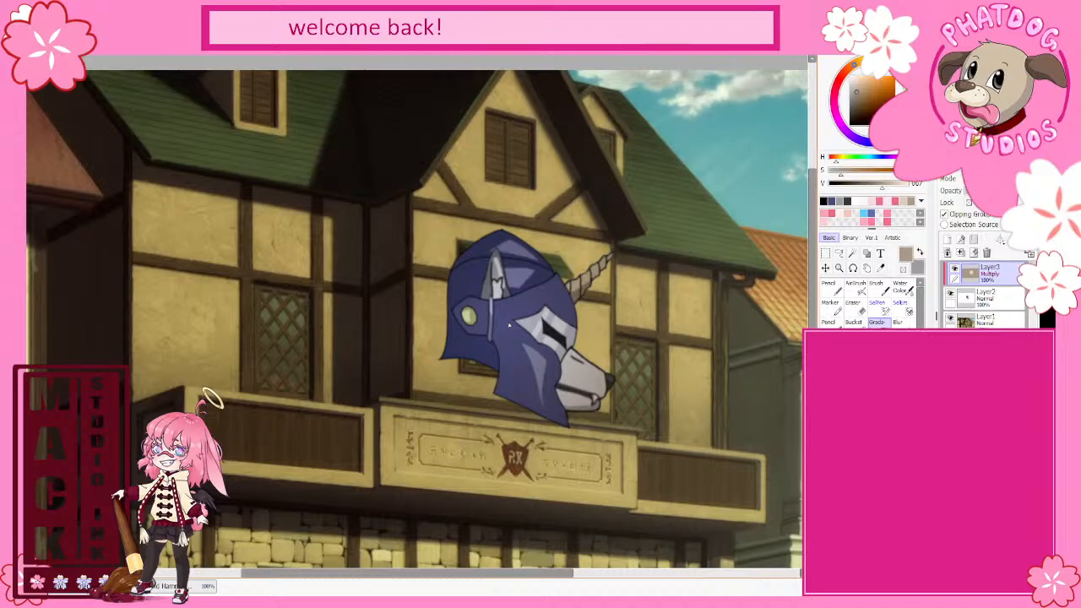
Step: Refine the clipped shading with the Eraser and airbrush shadows onto the helmet in a sampled dark blue
click(854, 306)
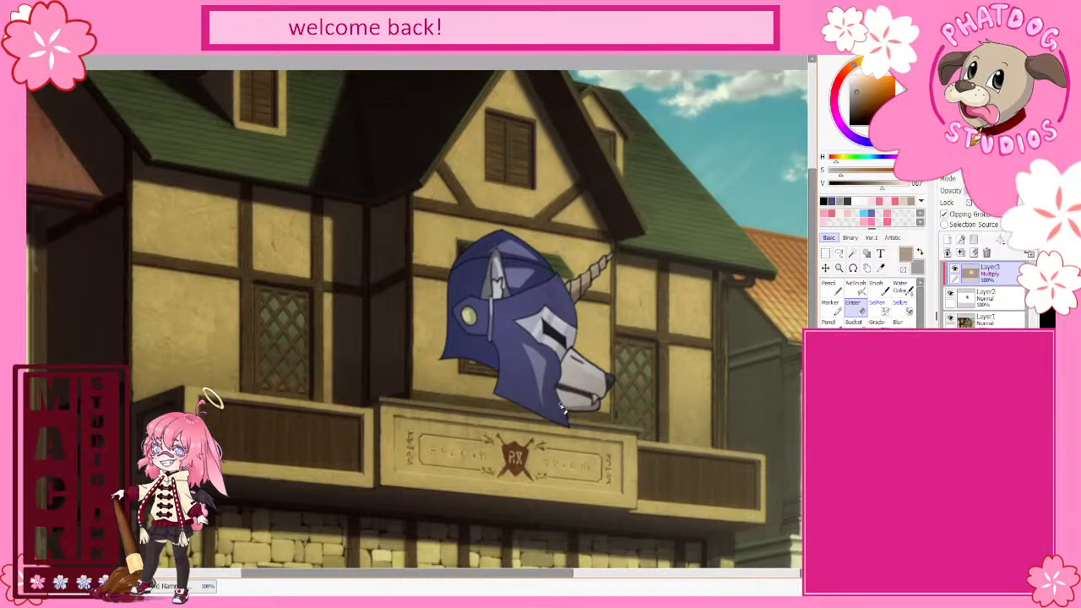
alt+click(473, 353)
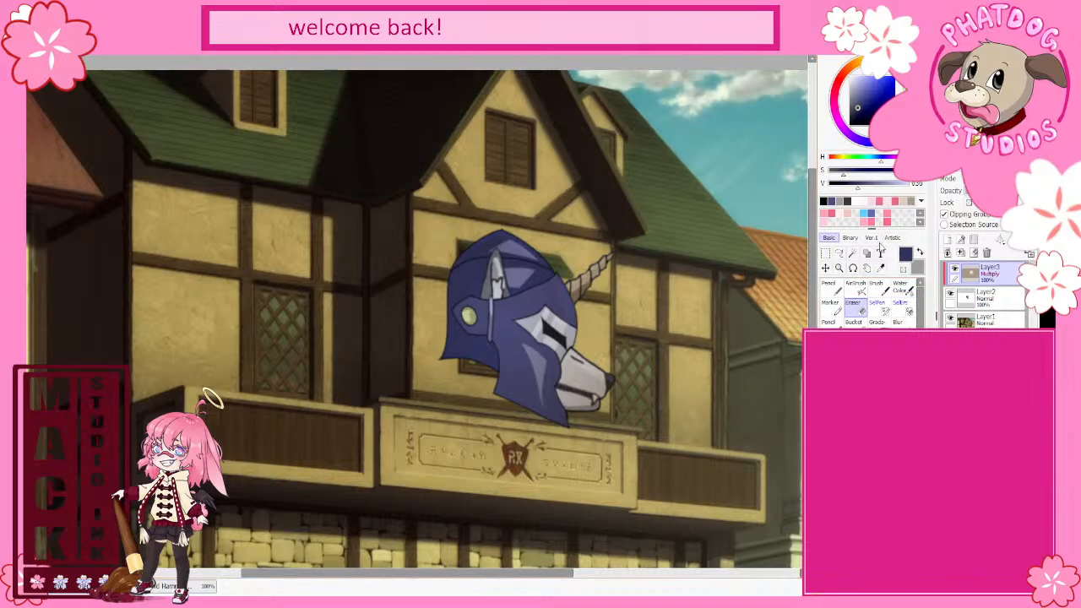
click(858, 289)
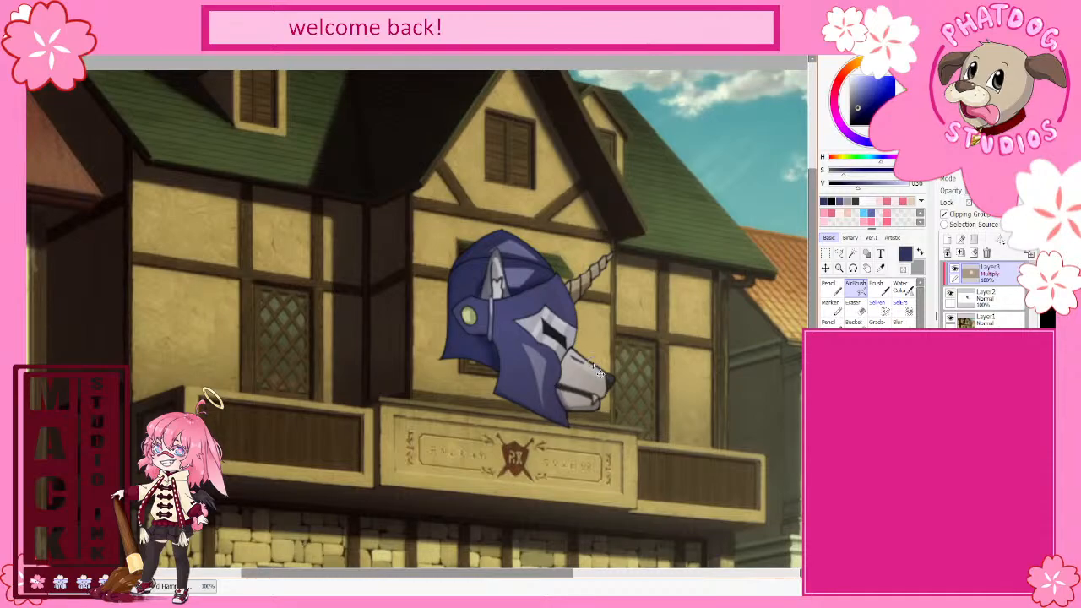
Step: Airbrush sampled grey shadows onto the muzzle and lower jaw beside the helmet's edge
alt+click(585, 408)
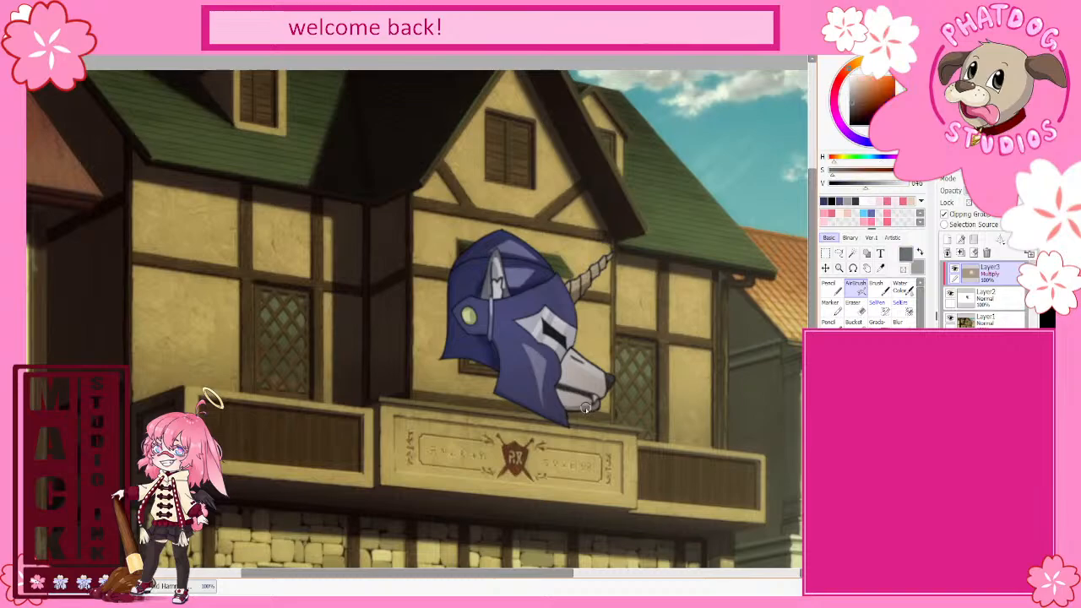
alt+click(588, 404)
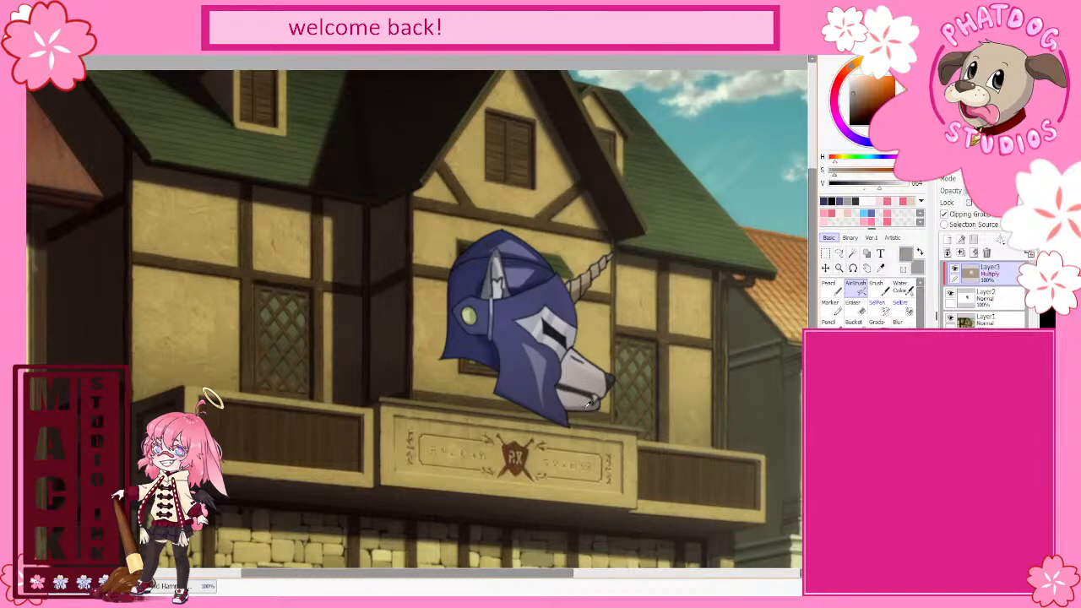
drag(561, 400, 557, 389)
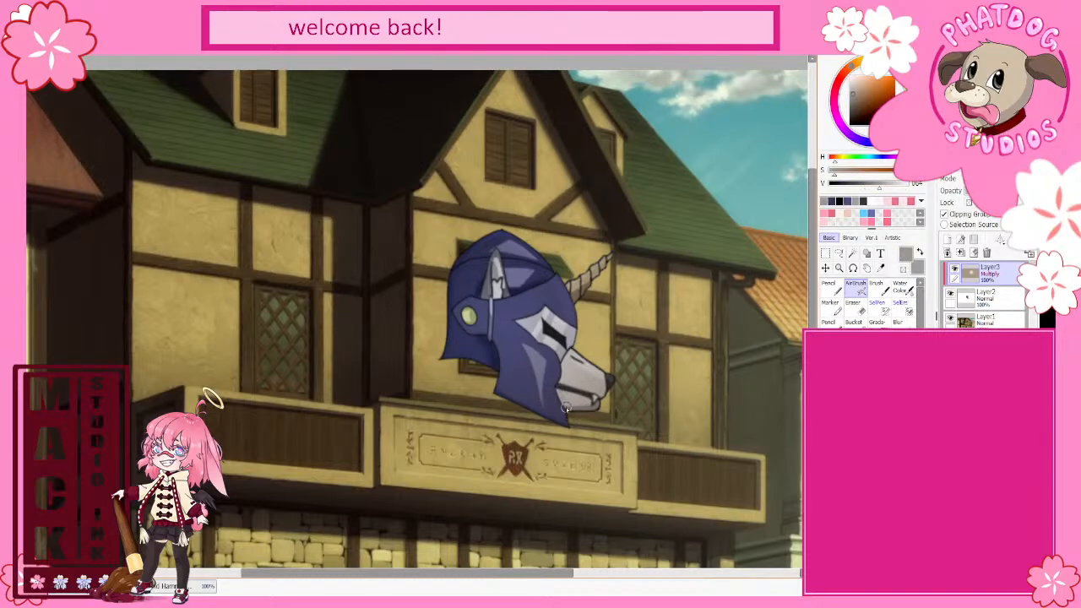
alt+click(583, 407)
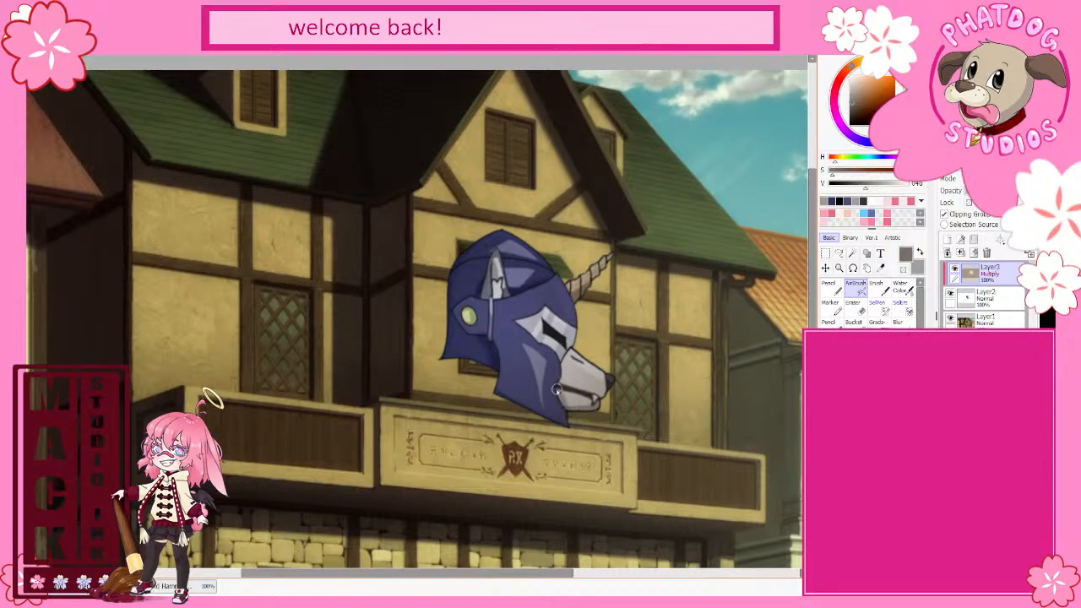
click(556, 389)
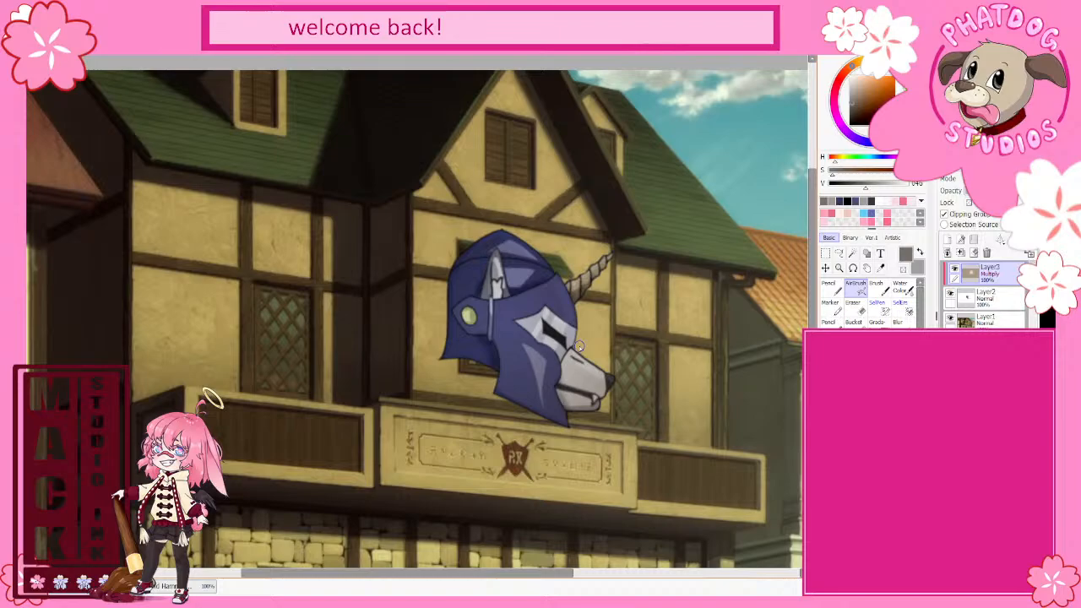
Step: Merge the shading into the head layer and shrink the wolf head to a small emblem just above the balcony sign
scroll(651, 376, down, 2)
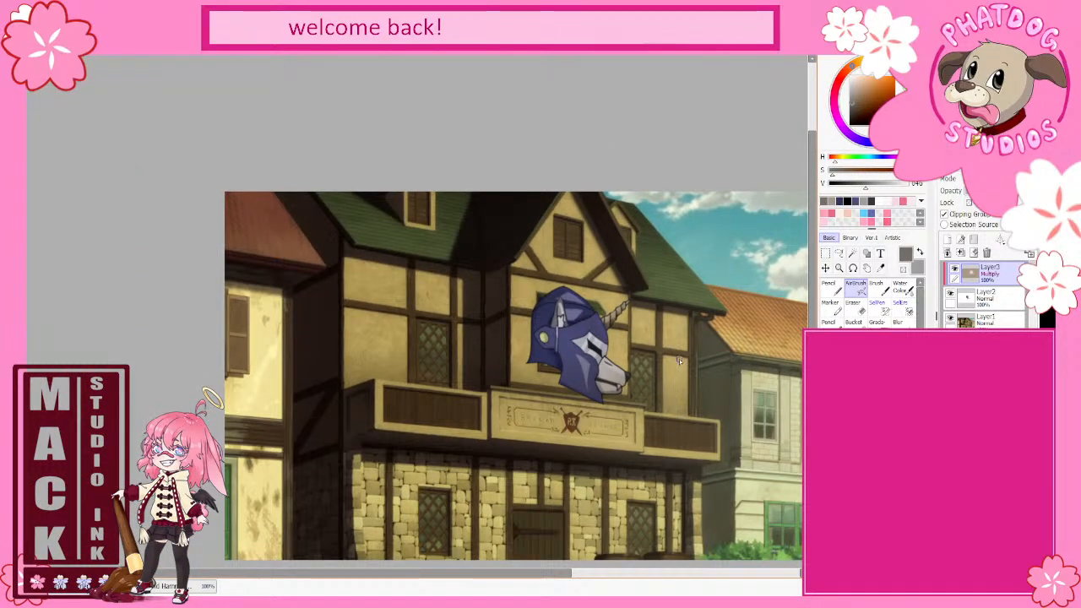
key(ctrl+t)
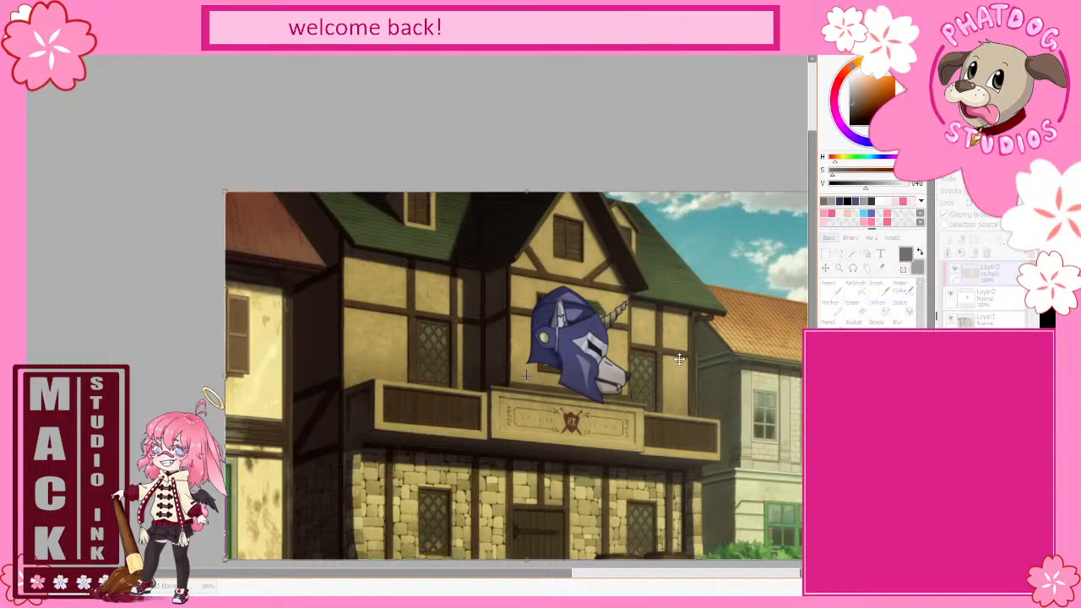
key(Return)
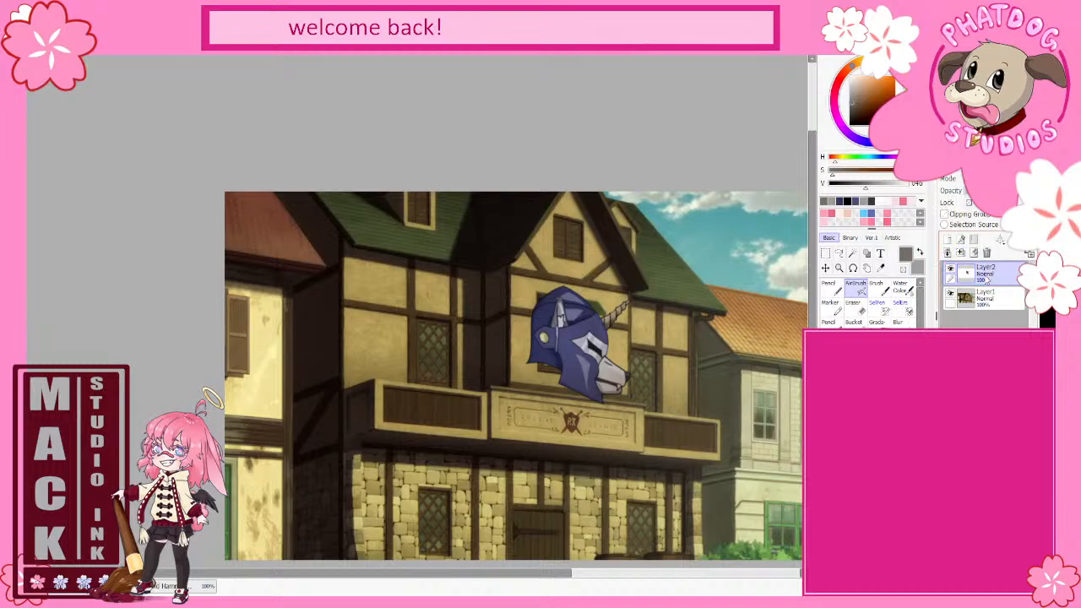
key(ctrl+t)
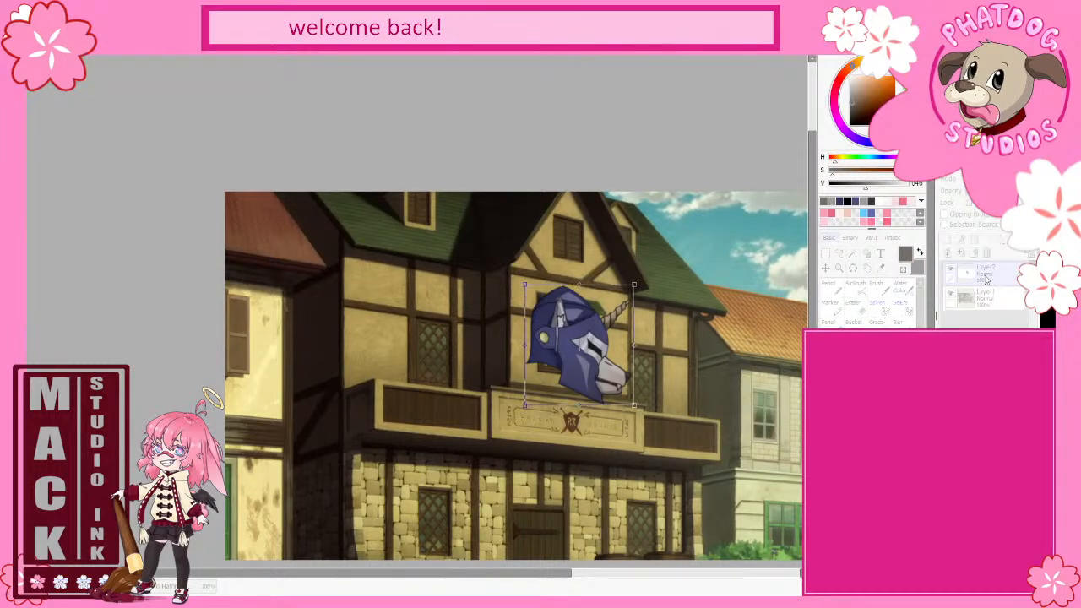
drag(633, 286, 589, 334)
mouse_move(563, 374)
mouse_down()
mouse_move(579, 413)
mouse_move(594, 393)
mouse_move(562, 422)
mouse_move(532, 380)
mouse_move(568, 380)
mouse_up()
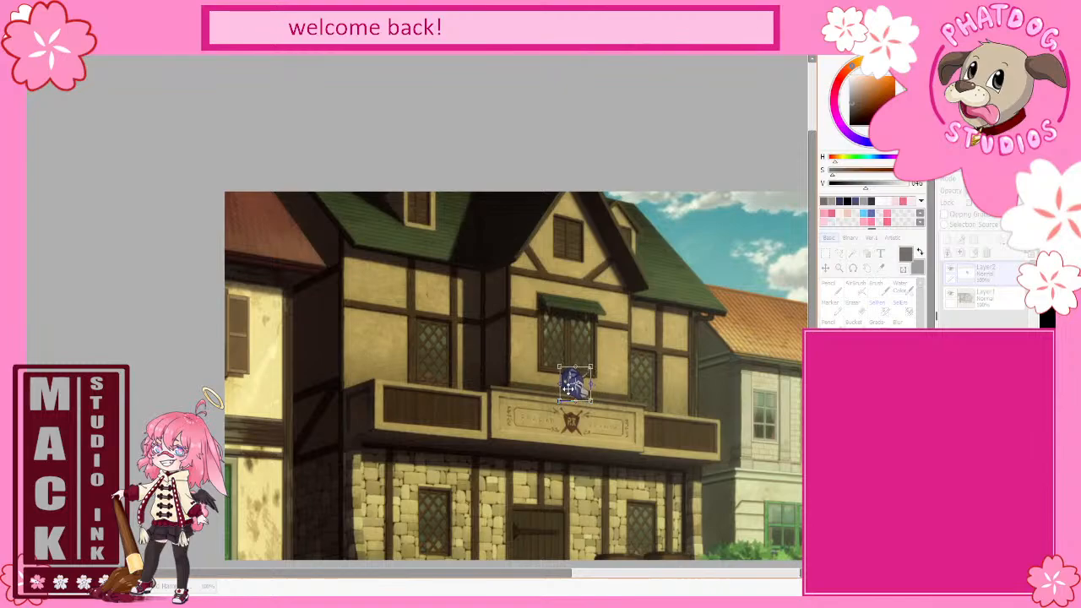
key(Return)
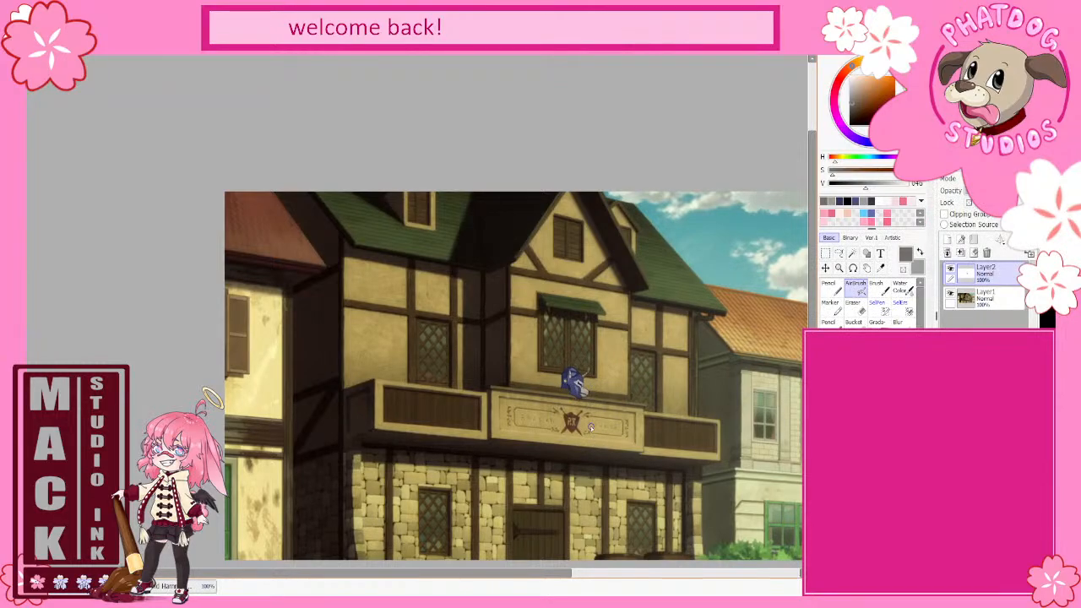
Step: Paint out the RX shield and crossed swords on the background layer's balcony sign with the sign's sampled tan, using Airbrush and Pencil
scroll(585, 448, up, 3)
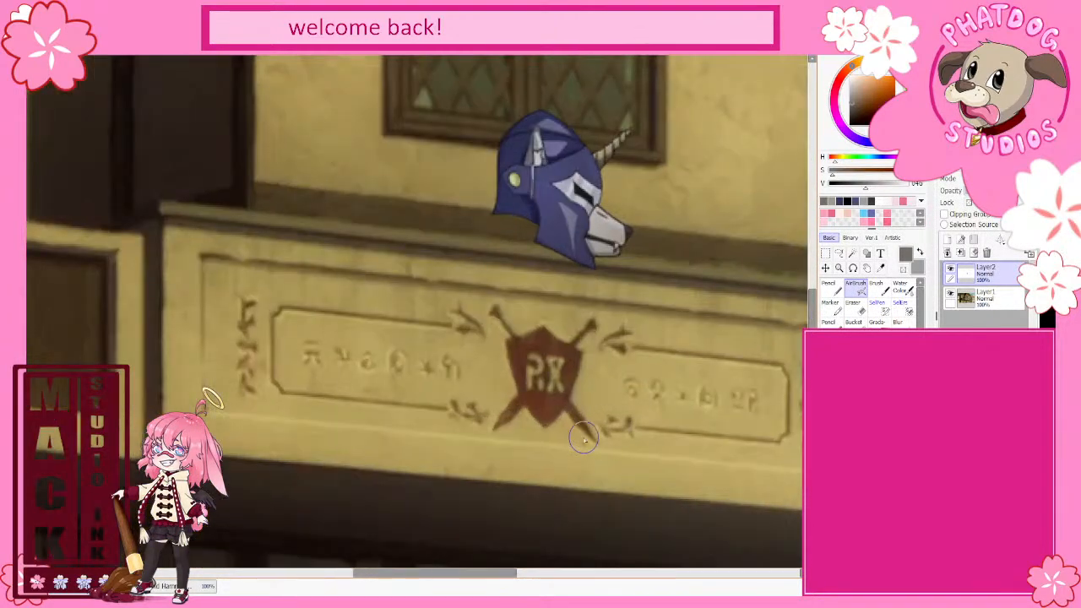
alt+click(566, 460)
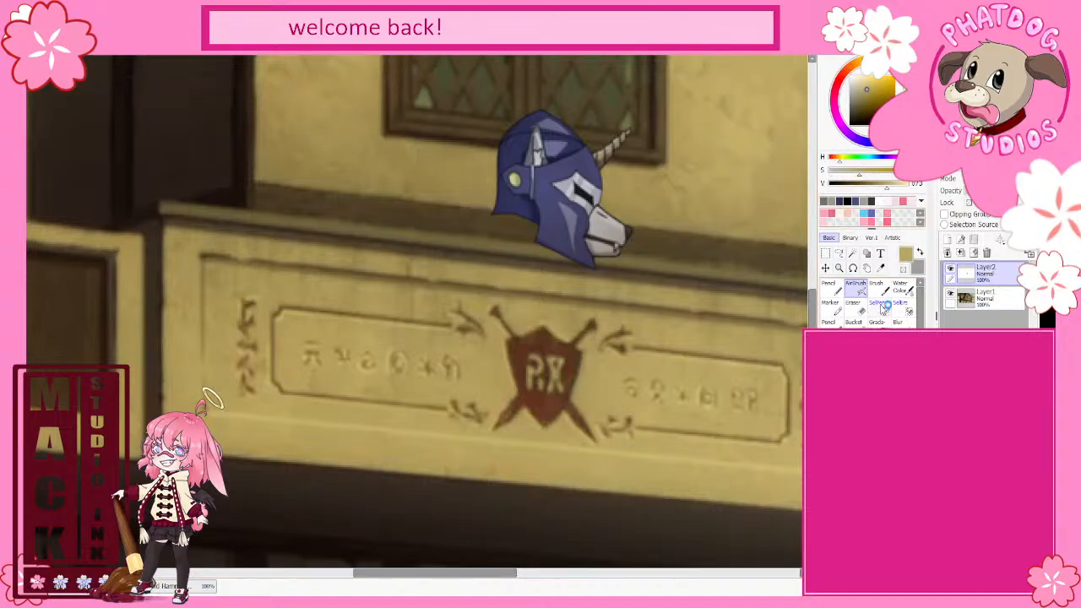
click(984, 295)
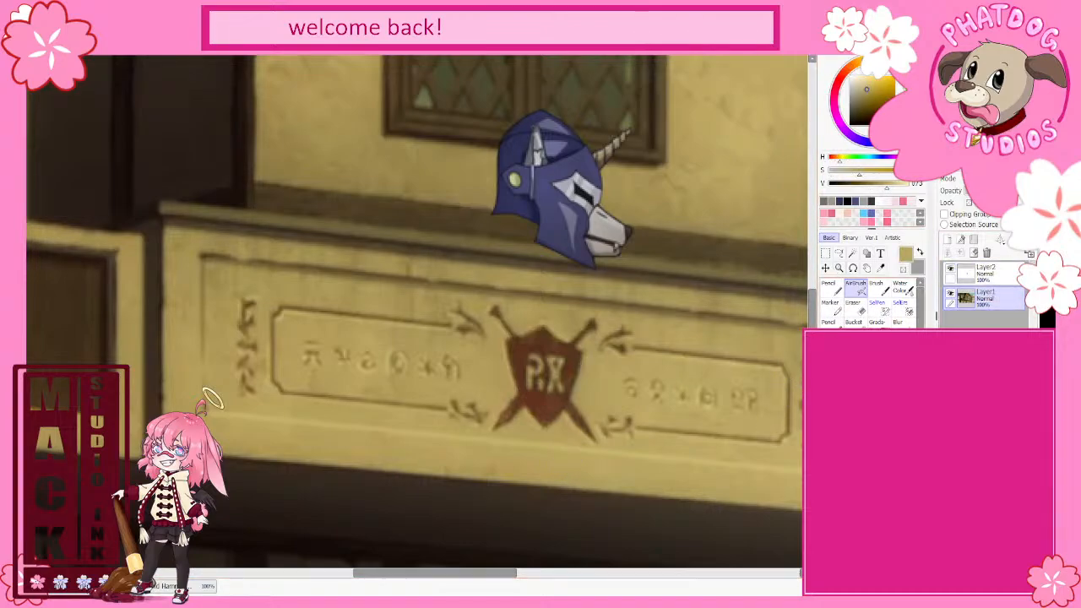
click(829, 288)
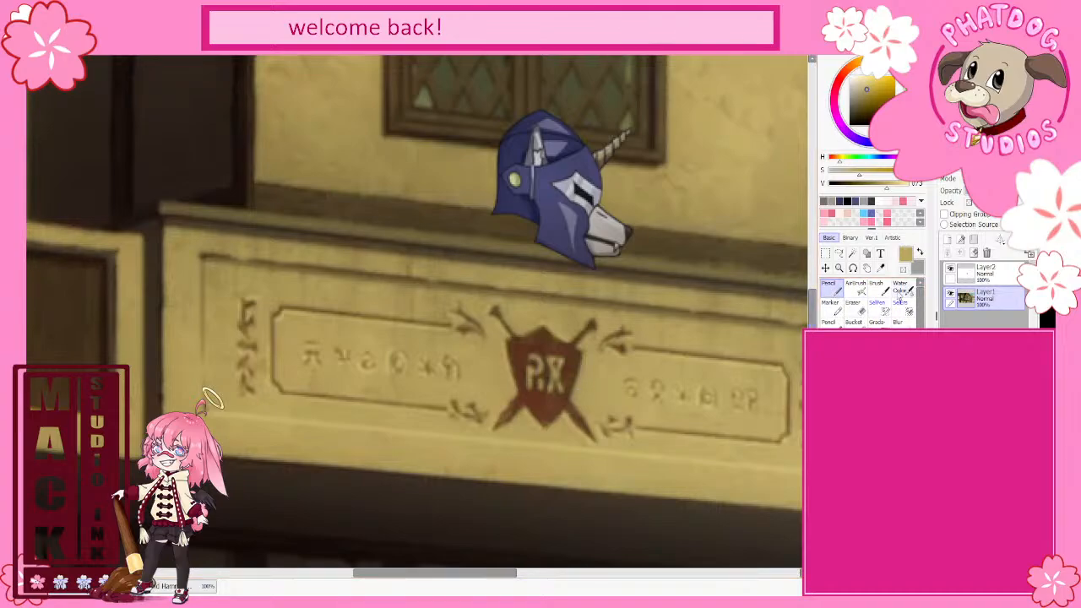
click(856, 288)
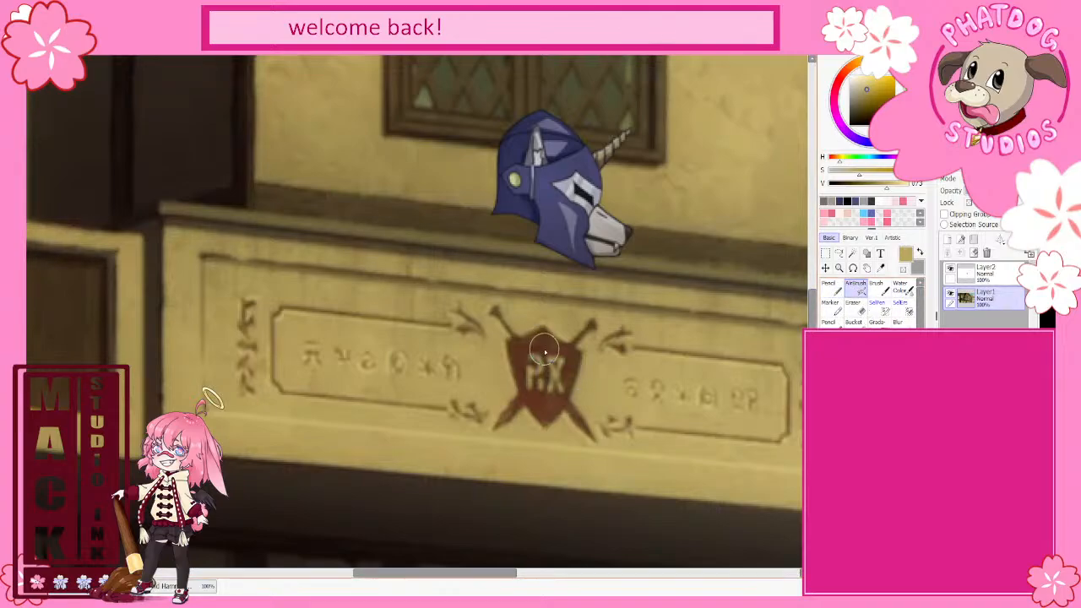
mouse_move(545, 350)
mouse_down()
mouse_move(556, 420)
mouse_move(544, 342)
mouse_move(563, 417)
mouse_move(564, 329)
mouse_move(564, 382)
mouse_move(594, 319)
mouse_move(571, 348)
mouse_move(580, 336)
mouse_move(571, 329)
mouse_move(552, 408)
mouse_move(577, 338)
mouse_move(531, 345)
mouse_move(547, 419)
mouse_move(512, 327)
mouse_move(511, 374)
mouse_move(534, 406)
mouse_move(488, 309)
mouse_up()
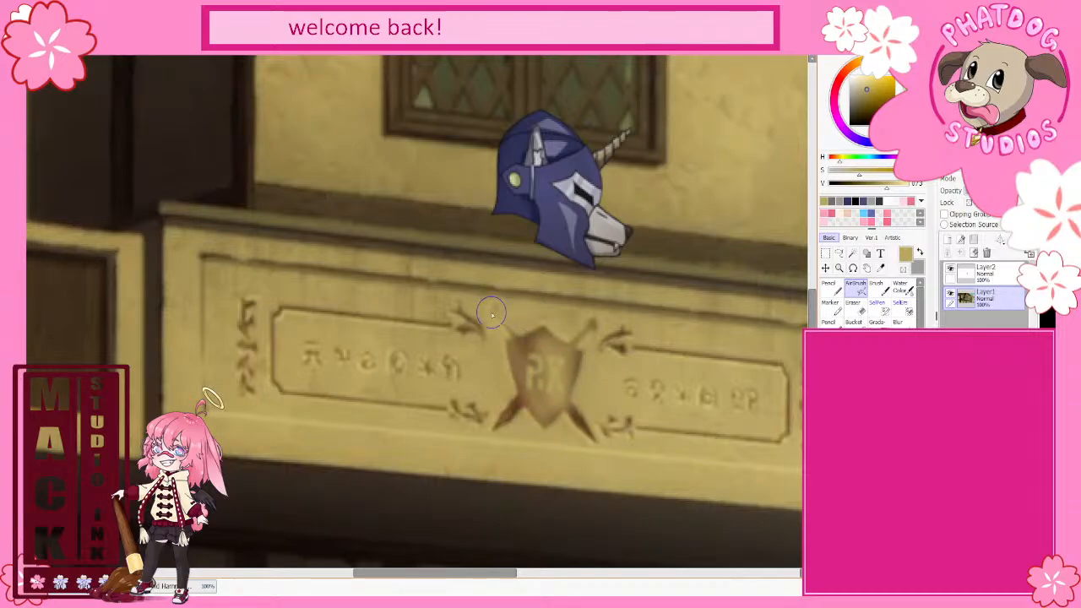
mouse_move(491, 312)
mouse_down()
mouse_move(508, 336)
mouse_move(548, 329)
mouse_move(498, 365)
mouse_move(557, 332)
mouse_move(501, 383)
mouse_move(536, 367)
mouse_move(510, 394)
mouse_move(575, 348)
mouse_move(496, 431)
mouse_move(534, 384)
mouse_move(549, 398)
mouse_move(533, 420)
mouse_move(571, 400)
mouse_move(546, 422)
mouse_move(572, 393)
mouse_move(541, 413)
mouse_move(564, 382)
mouse_move(488, 433)
mouse_move(517, 420)
mouse_move(590, 436)
mouse_move(578, 420)
mouse_move(594, 441)
mouse_move(562, 396)
mouse_move(591, 440)
mouse_move(567, 402)
mouse_move(572, 413)
mouse_move(534, 436)
mouse_move(517, 417)
mouse_move(511, 316)
mouse_move(499, 321)
mouse_move(515, 394)
mouse_move(515, 355)
mouse_move(553, 404)
mouse_move(563, 328)
mouse_move(566, 372)
mouse_up()
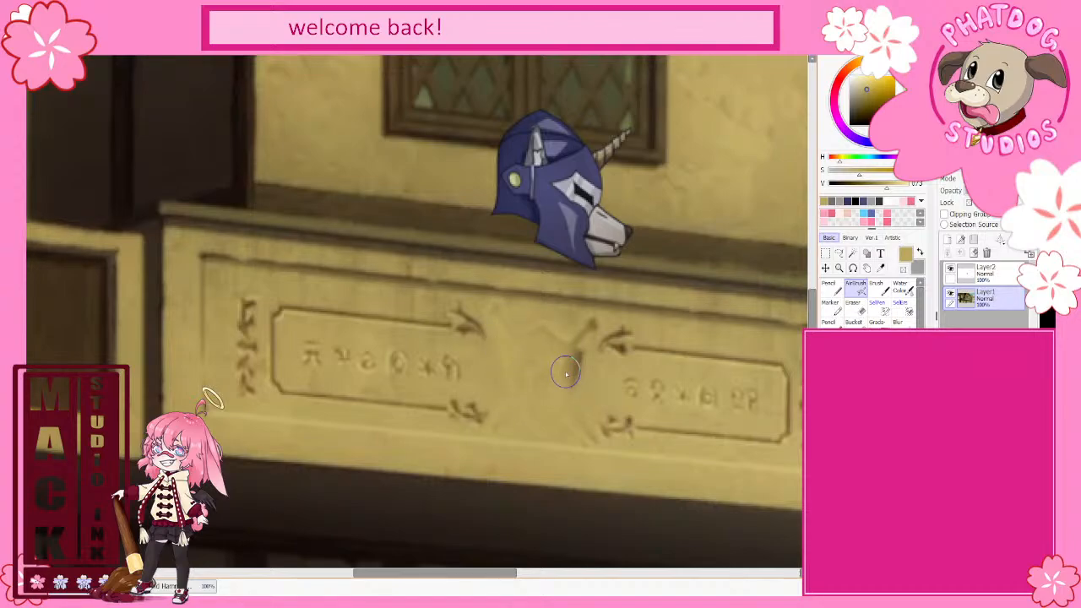
key(n)
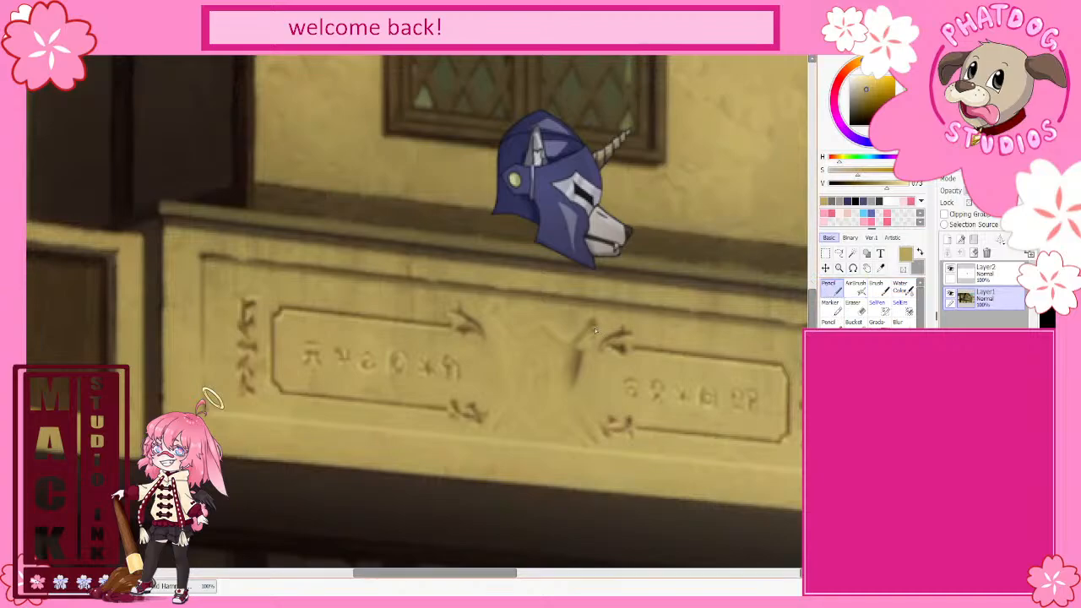
mouse_move(583, 338)
mouse_down()
mouse_move(589, 331)
mouse_move(555, 374)
mouse_move(591, 321)
mouse_move(553, 355)
mouse_move(549, 341)
mouse_move(515, 336)
mouse_move(505, 322)
mouse_move(532, 384)
mouse_move(596, 340)
mouse_move(560, 403)
mouse_move(588, 430)
mouse_move(529, 414)
mouse_move(550, 384)
mouse_move(598, 385)
mouse_up()
Step: Cover the lettering inside both ornamental frames of the sign with tan using the Water Color brush
click(902, 290)
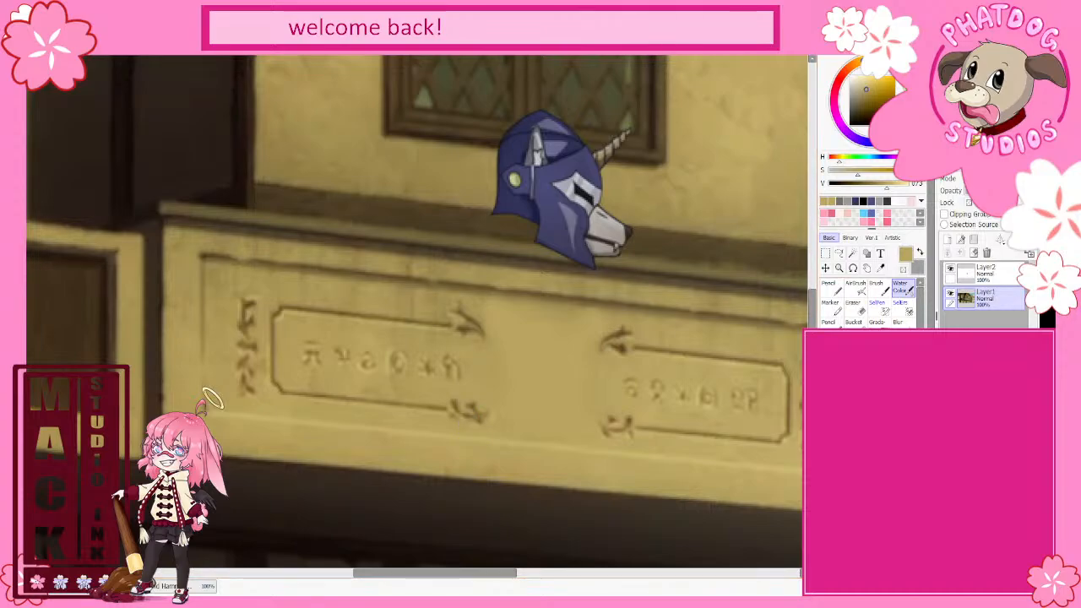
drag(753, 398, 603, 381)
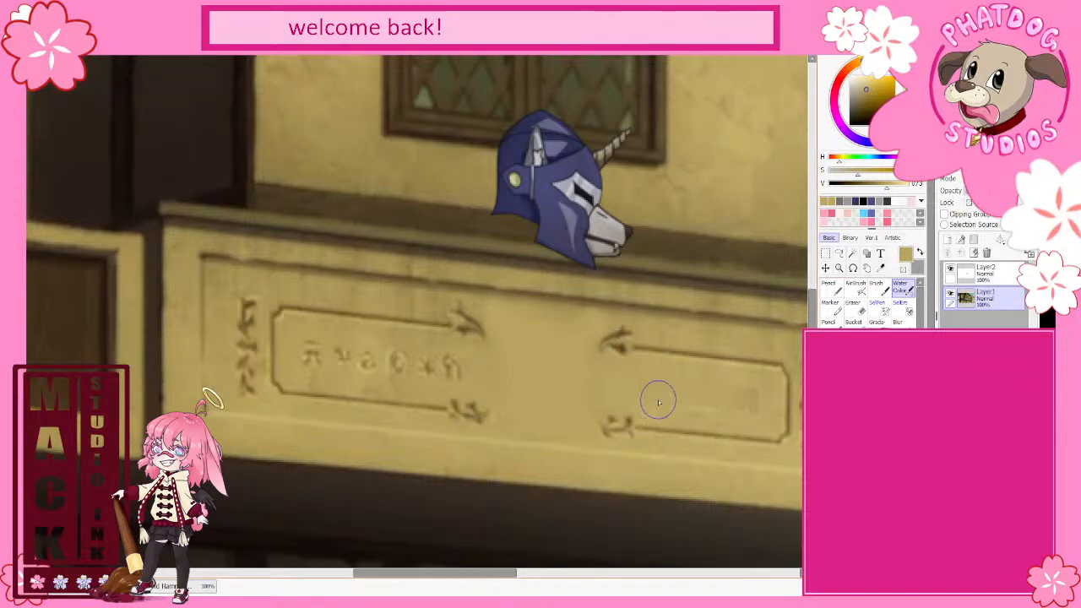
drag(658, 403, 762, 399)
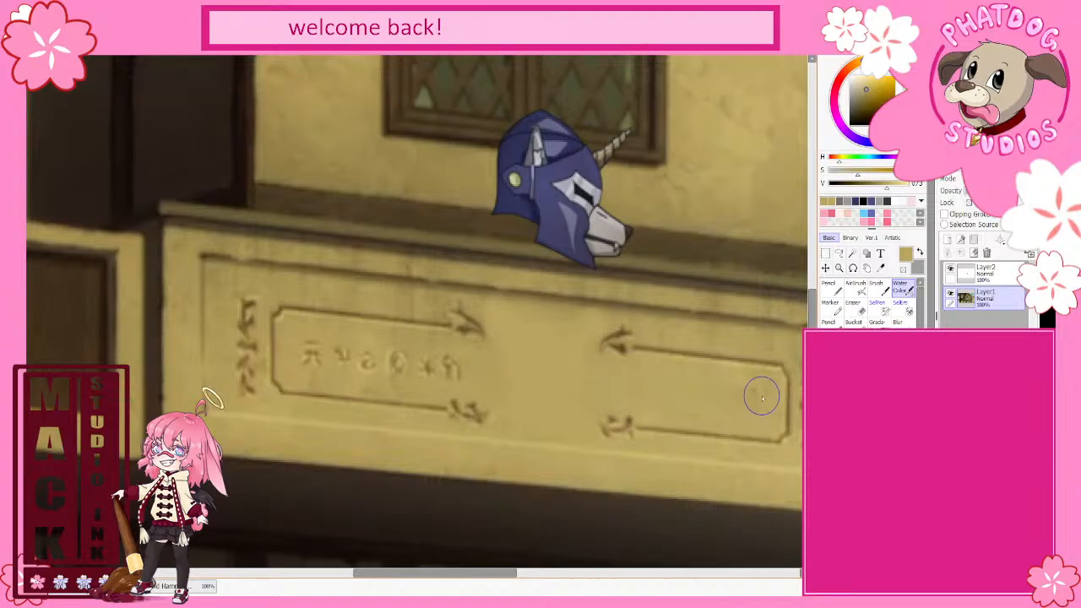
mouse_move(297, 357)
mouse_down()
mouse_move(495, 384)
mouse_move(292, 343)
mouse_move(443, 368)
mouse_move(310, 353)
mouse_up()
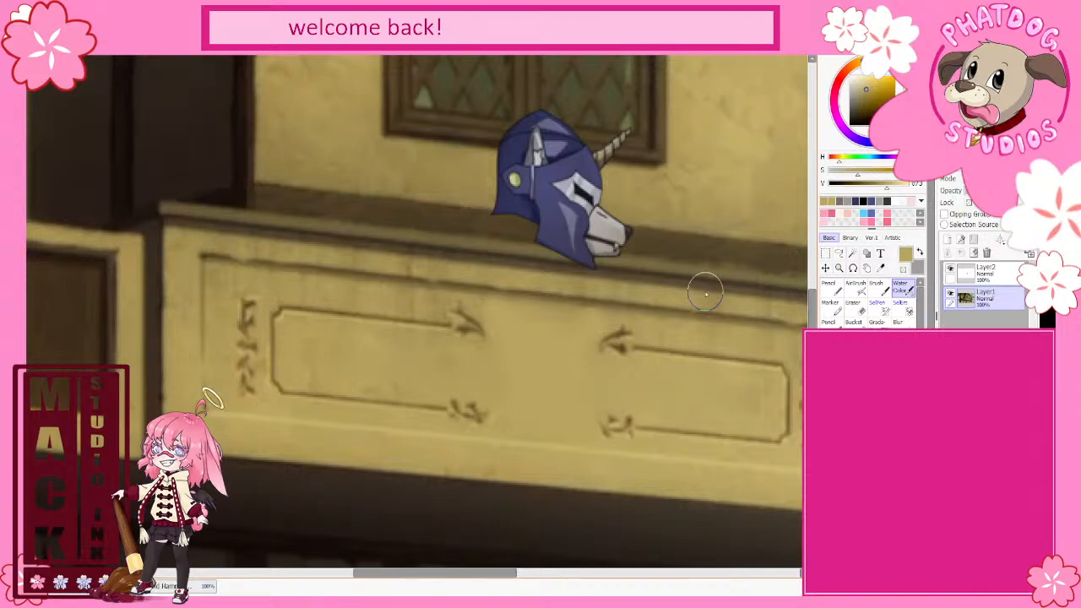
Step: Retouch the cleaned sign around its frames and arrow ornaments with a sampled darker tan, lassoing the left frame's interior
alt+click(571, 310)
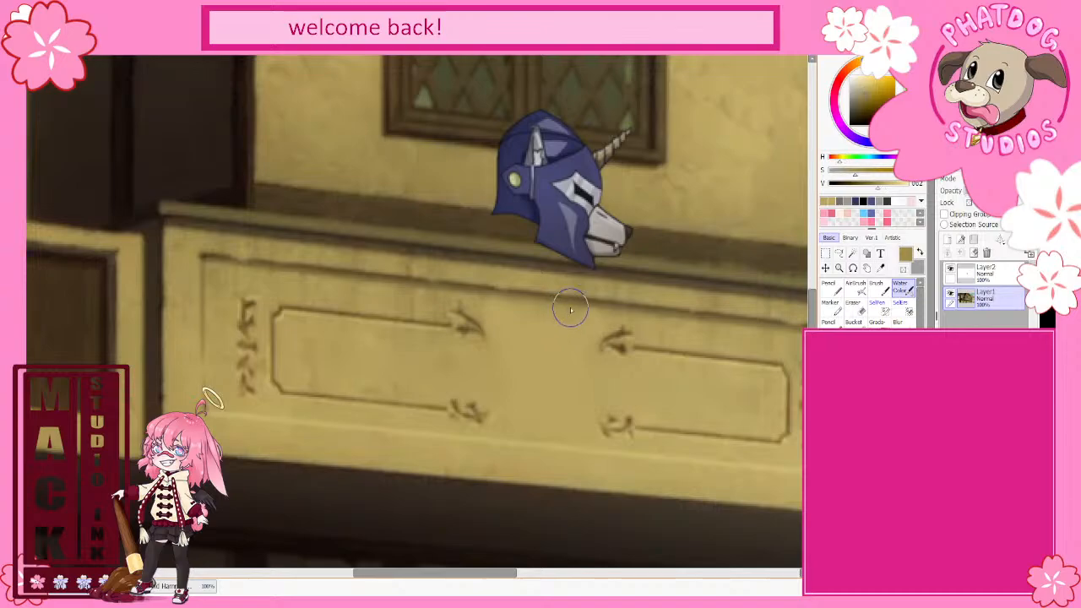
key(v)
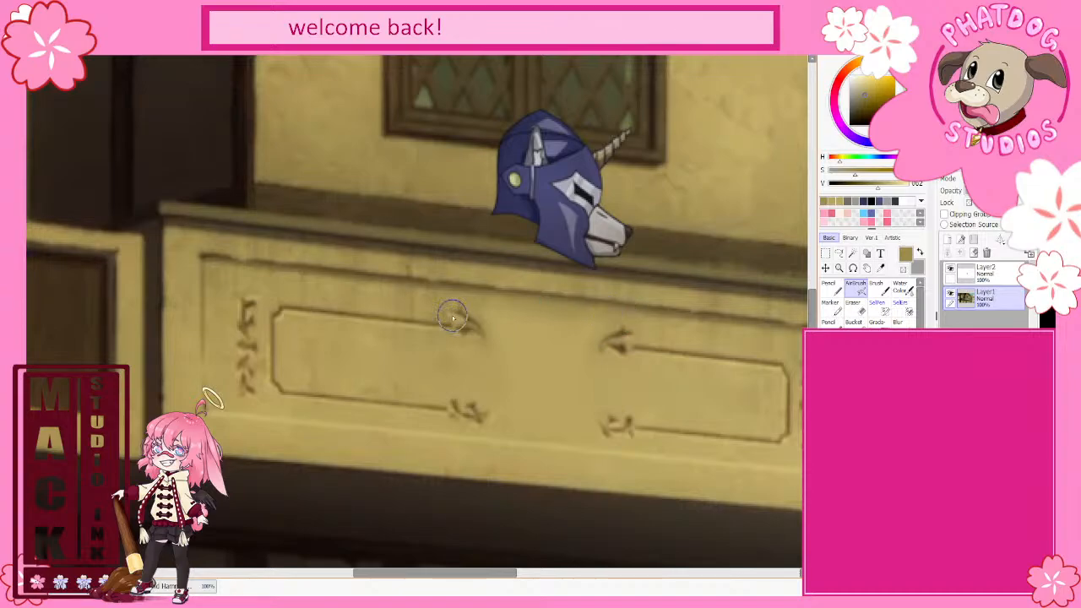
scroll(294, 348, down, 1)
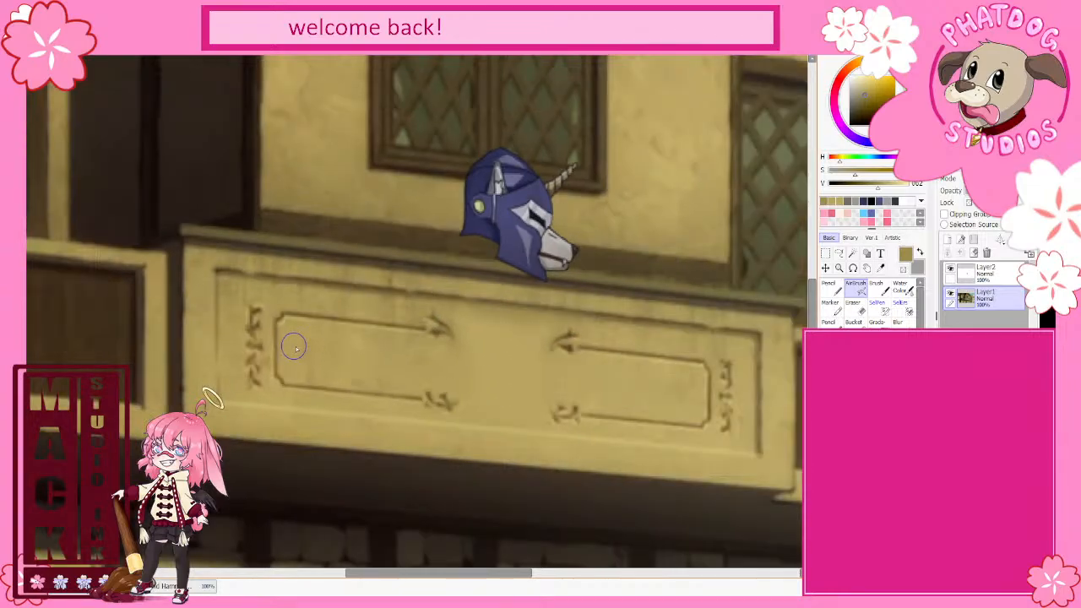
scroll(434, 417, down, 4)
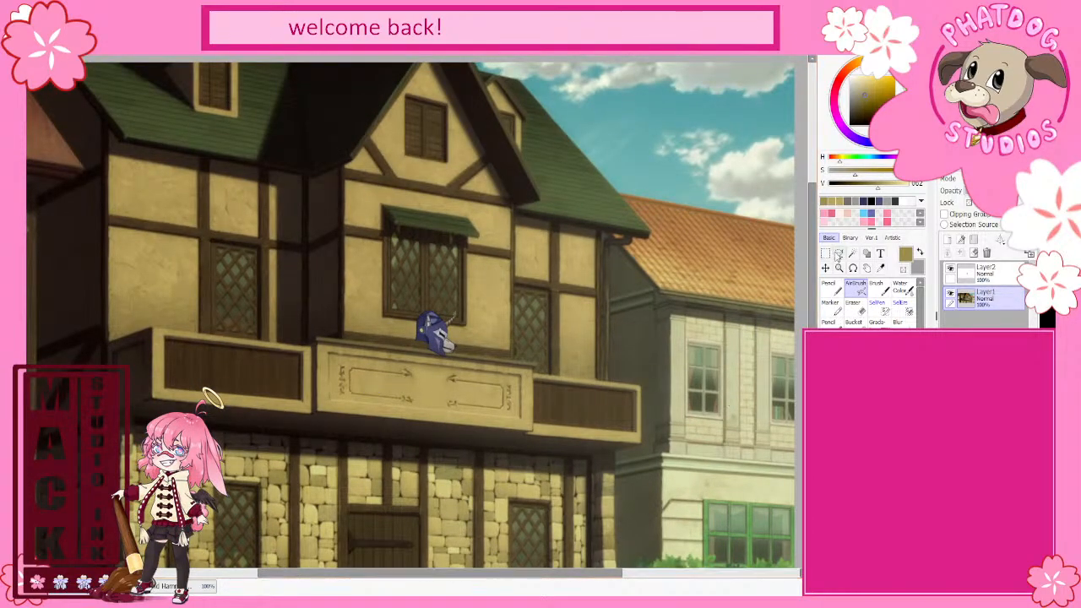
click(839, 254)
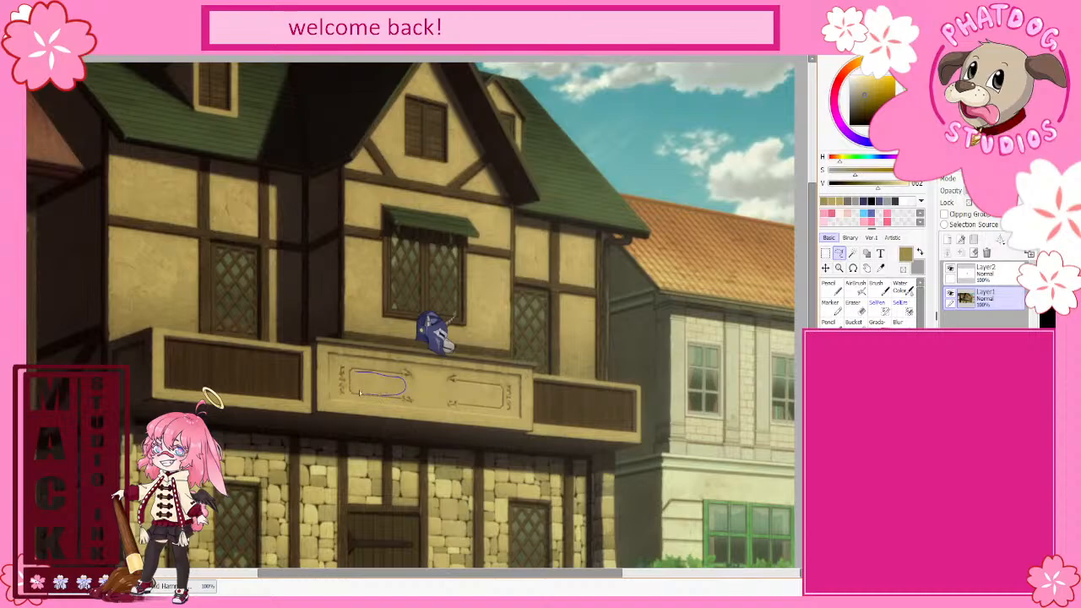
drag(359, 393, 364, 402)
click(855, 289)
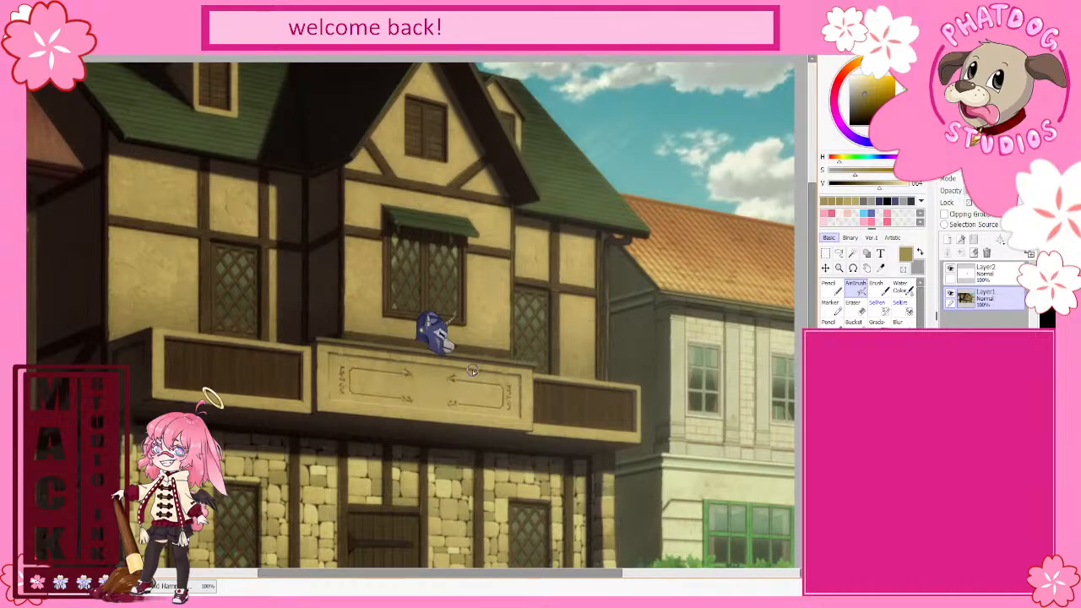
Step: Move the head layer onto the sign between the two frames, scale it down slightly and recentre it
click(1004, 272)
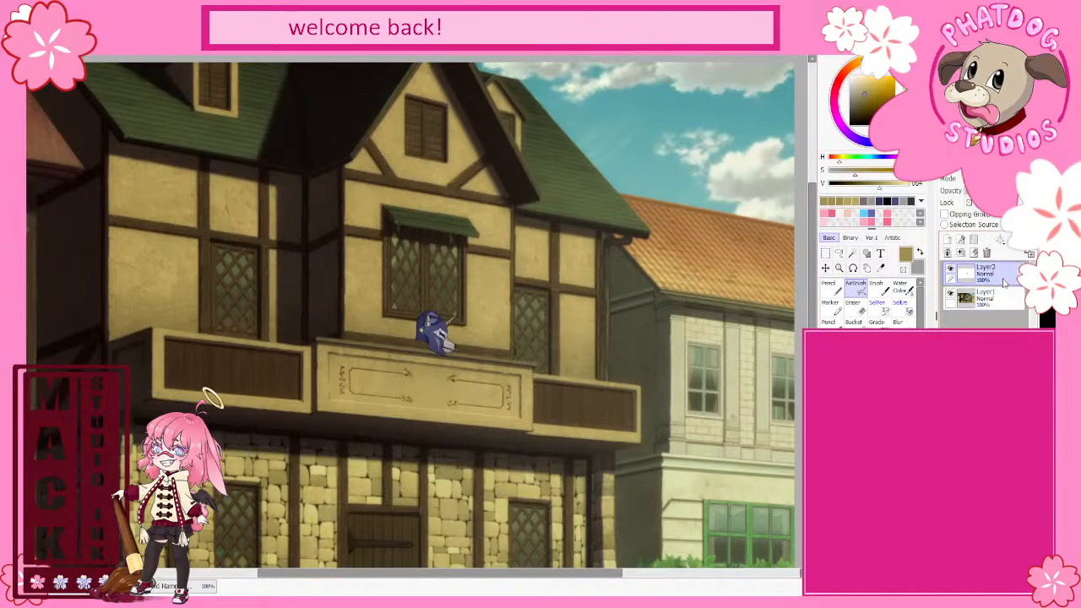
click(825, 268)
drag(568, 251, 557, 287)
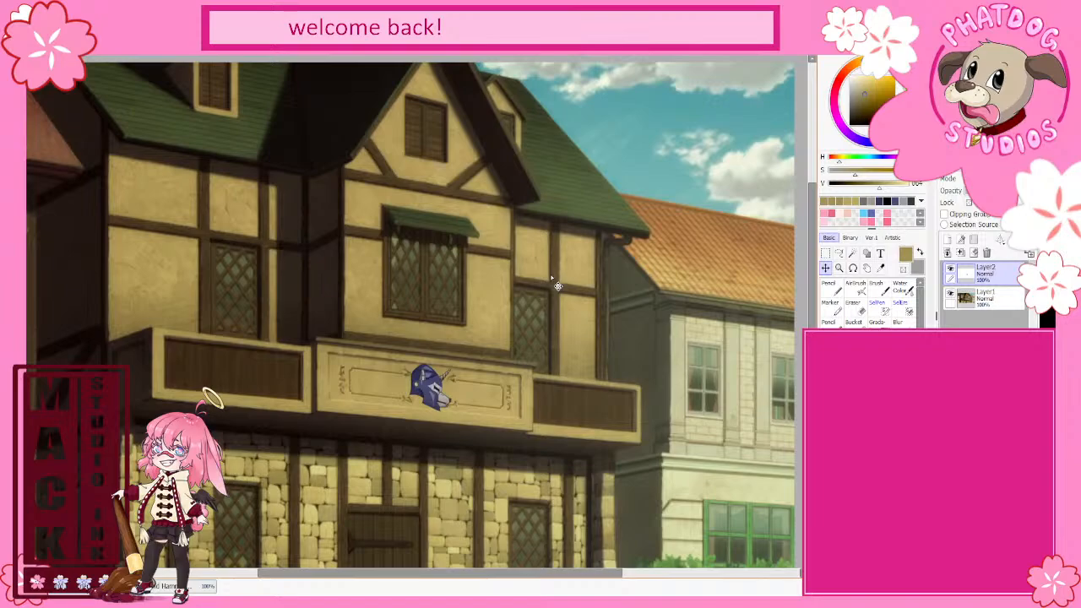
key(ctrl+t)
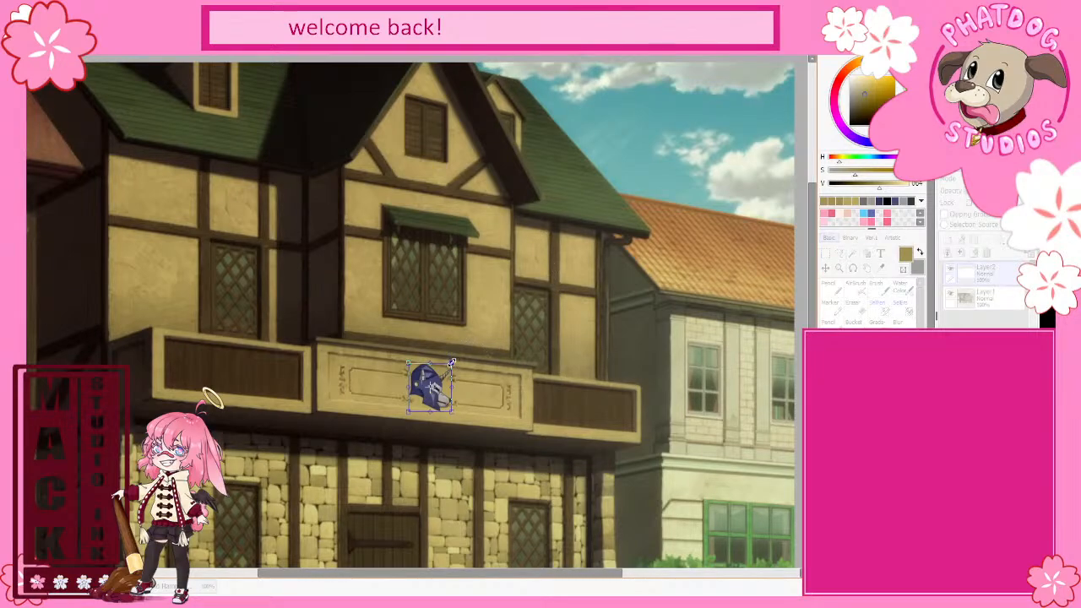
drag(452, 363, 446, 368)
key(Return)
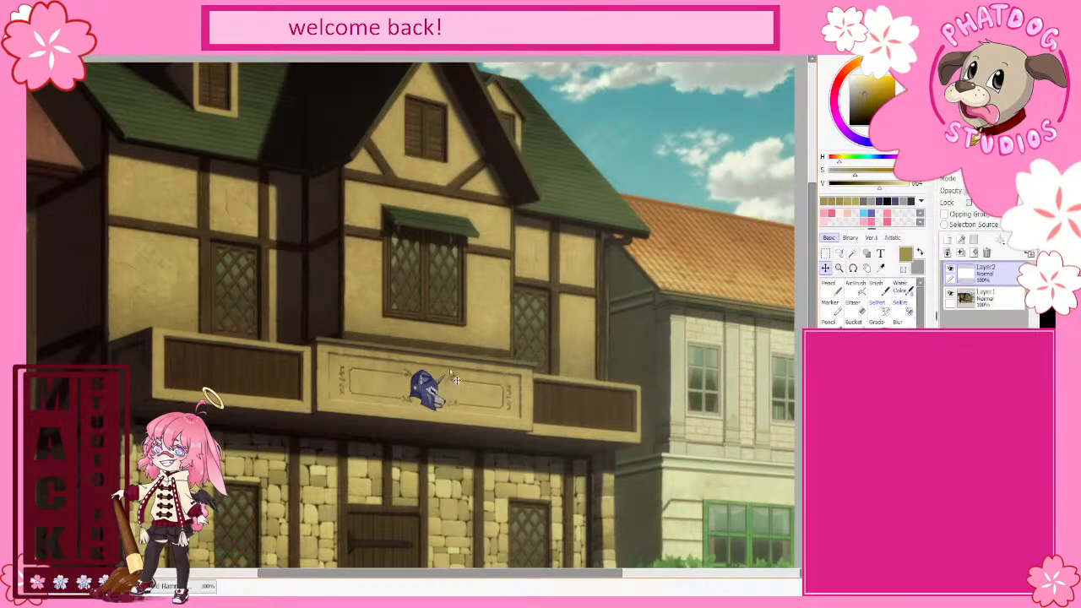
mouse_move(471, 432)
mouse_down()
mouse_move(482, 404)
mouse_move(464, 439)
mouse_up()
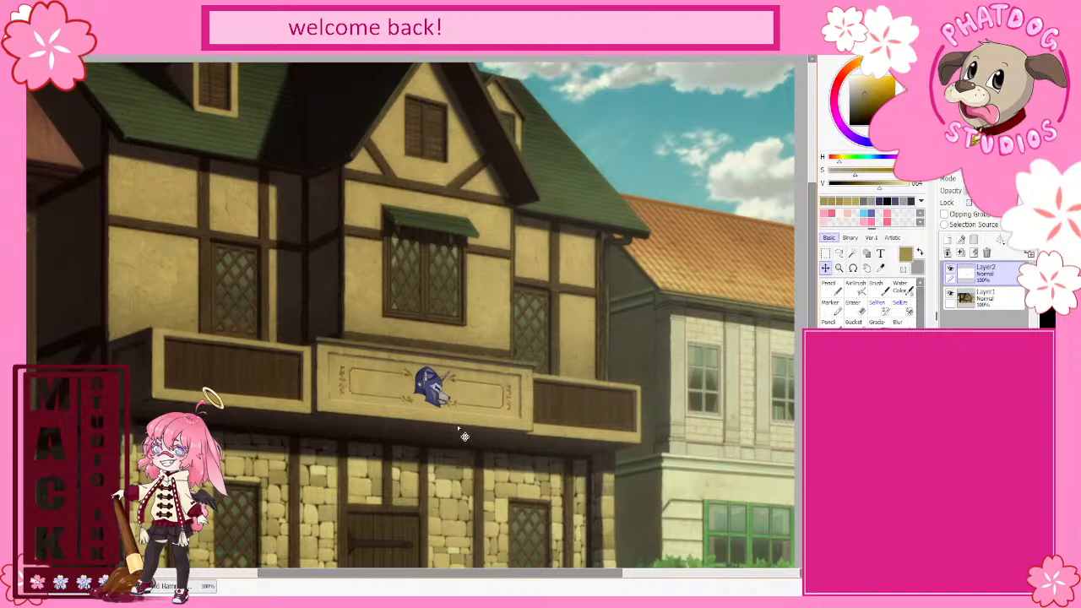
Step: Scale the wolf head down a little more so it fits between the arrow ornaments
key(ctrl+t)
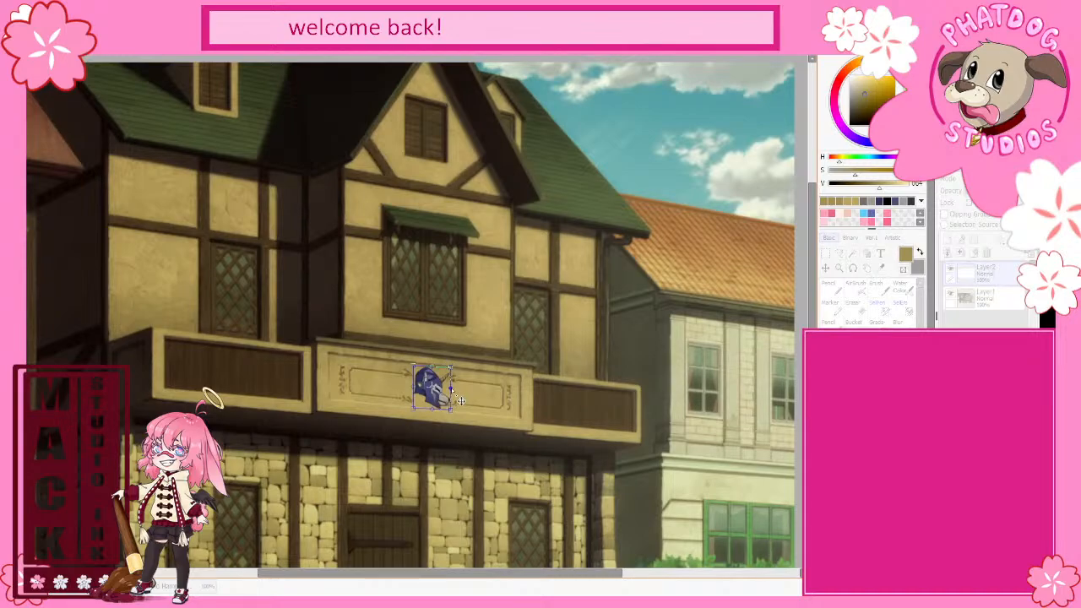
key(Return)
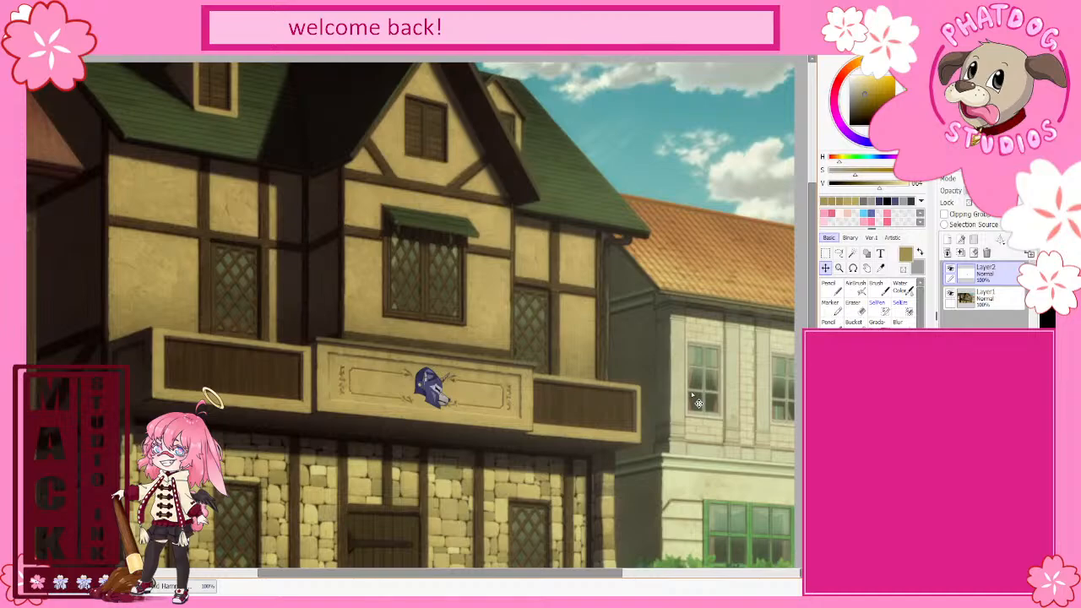
key(ctrl+t)
drag(453, 367, 450, 369)
key(Return)
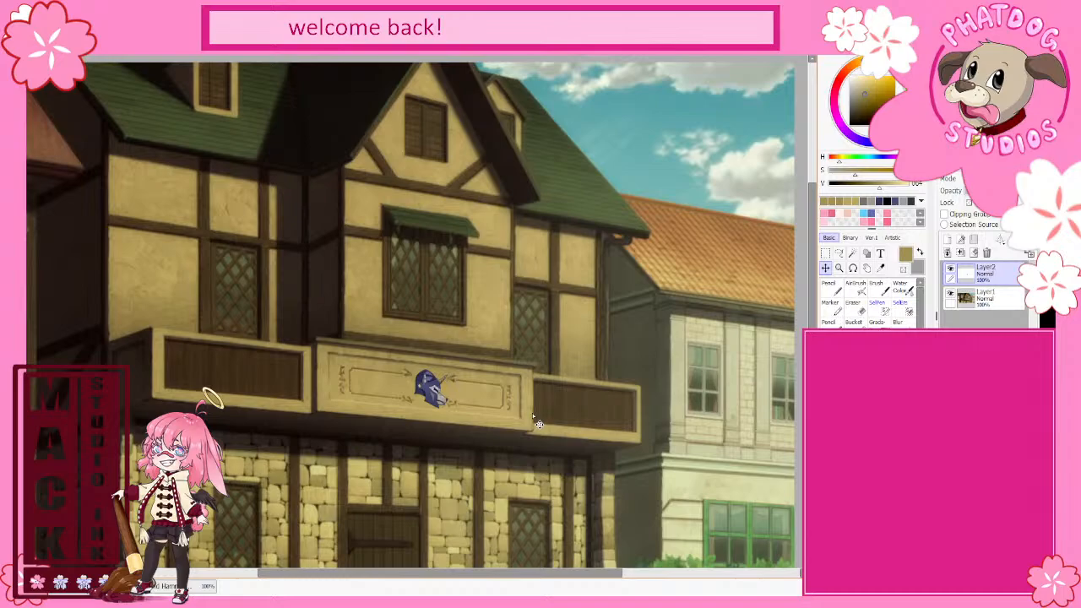
Step: Add a grey noise layer covering the whole canvas, delete the spare Layer3 and reselect the noise layer
click(948, 241)
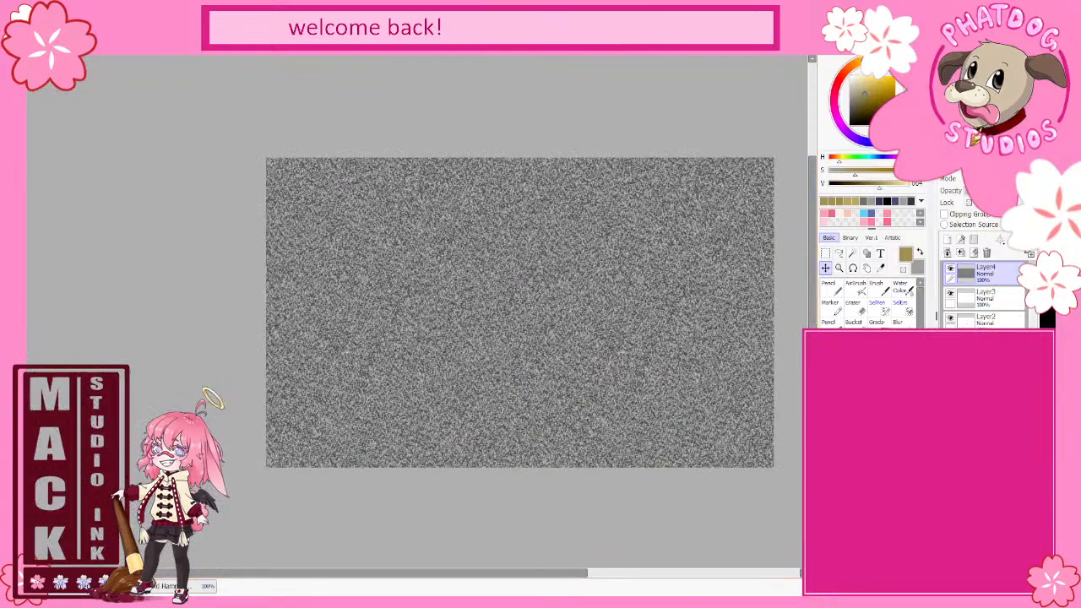
click(1001, 300)
click(986, 253)
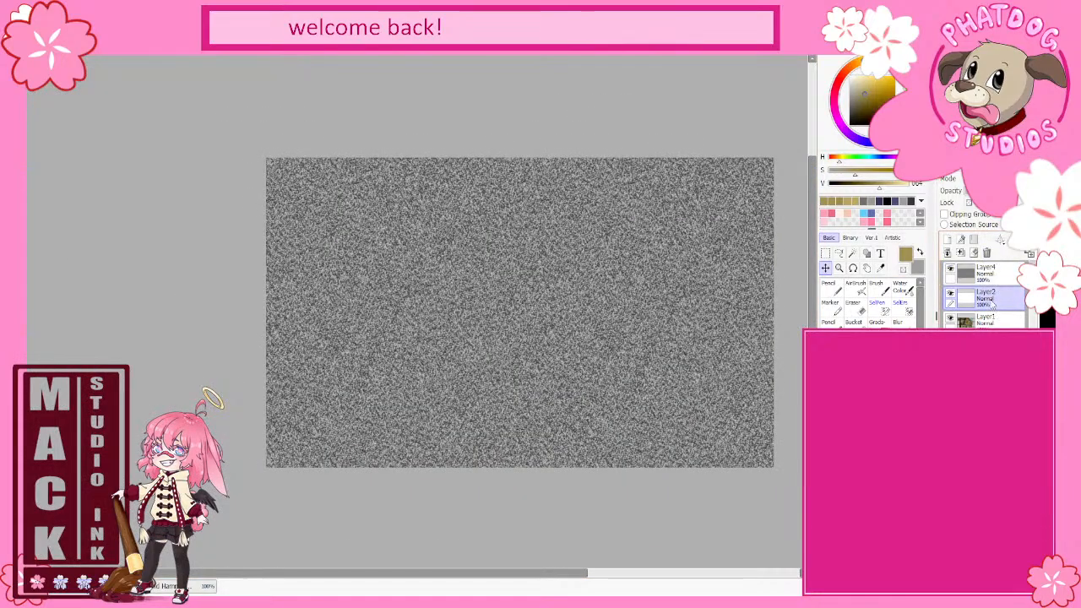
click(997, 275)
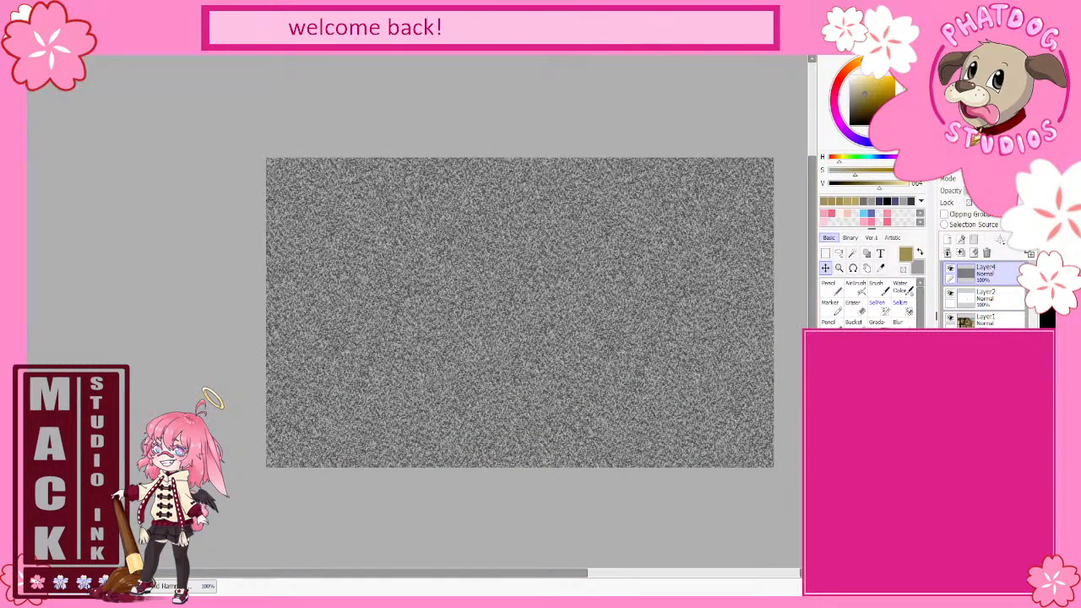
Step: Set the noise layer to Multiply at a much lower opacity and clip it to the layer below
click(987, 179)
click(984, 200)
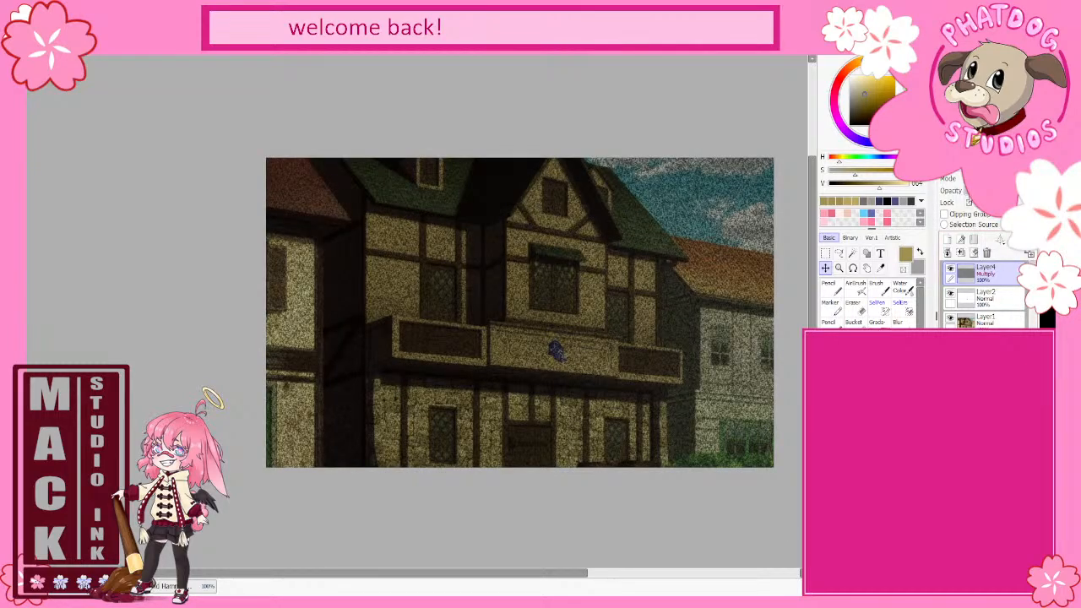
click(969, 192)
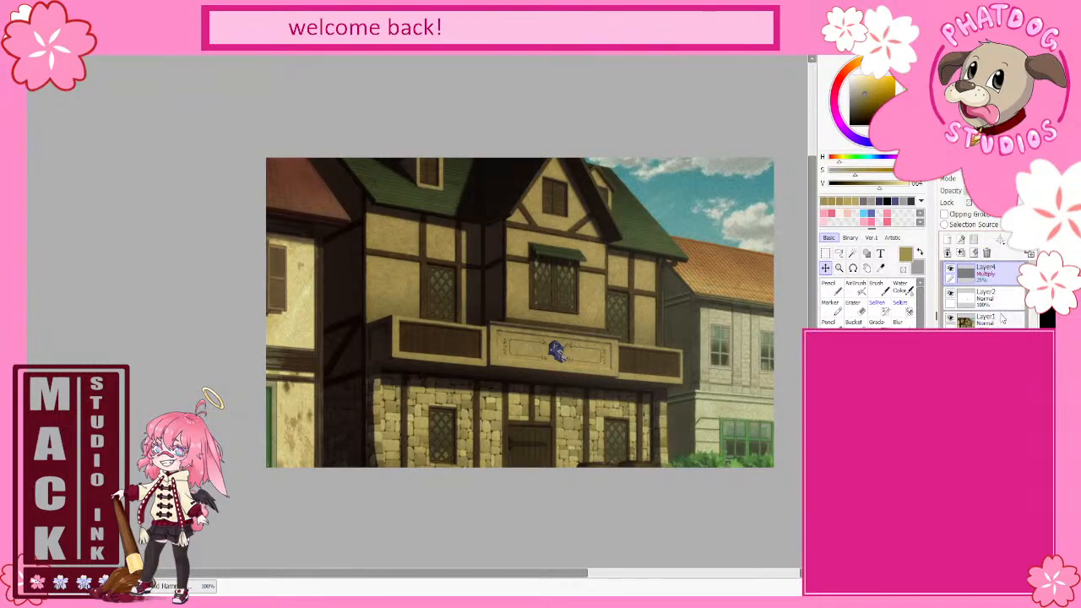
click(944, 215)
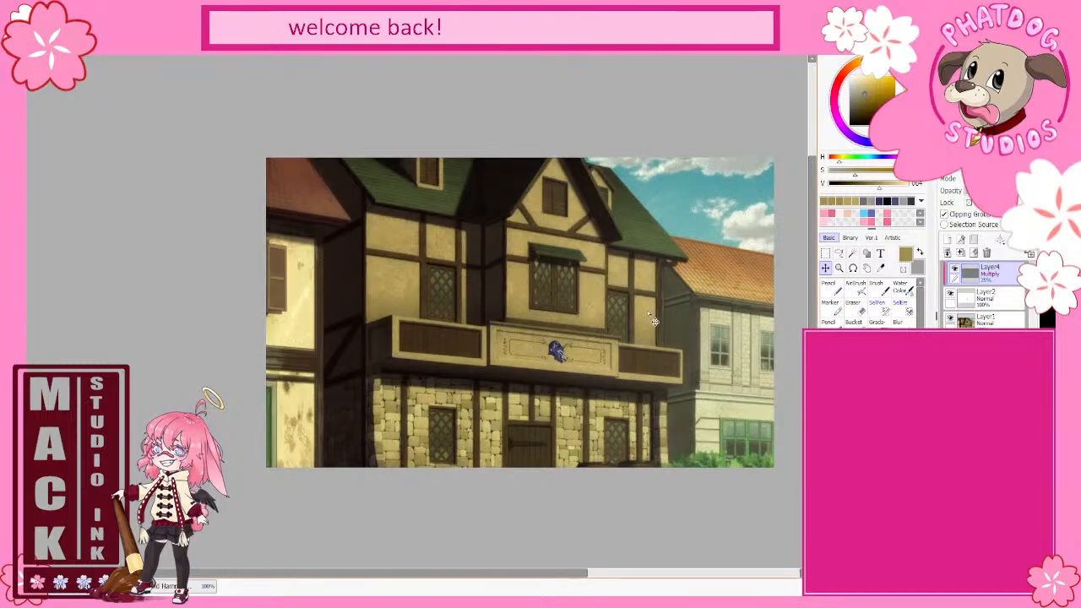
Step: Transform the noise layer so that it extends beyond the canvas edges, and apply the change
scroll(584, 379, up, 2)
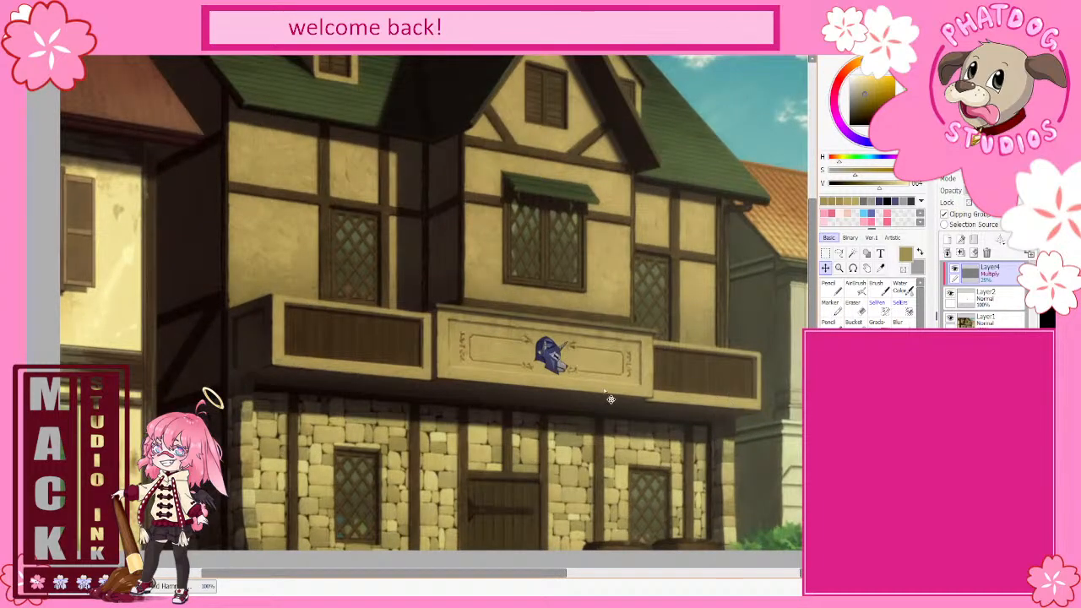
scroll(566, 371, up, 4)
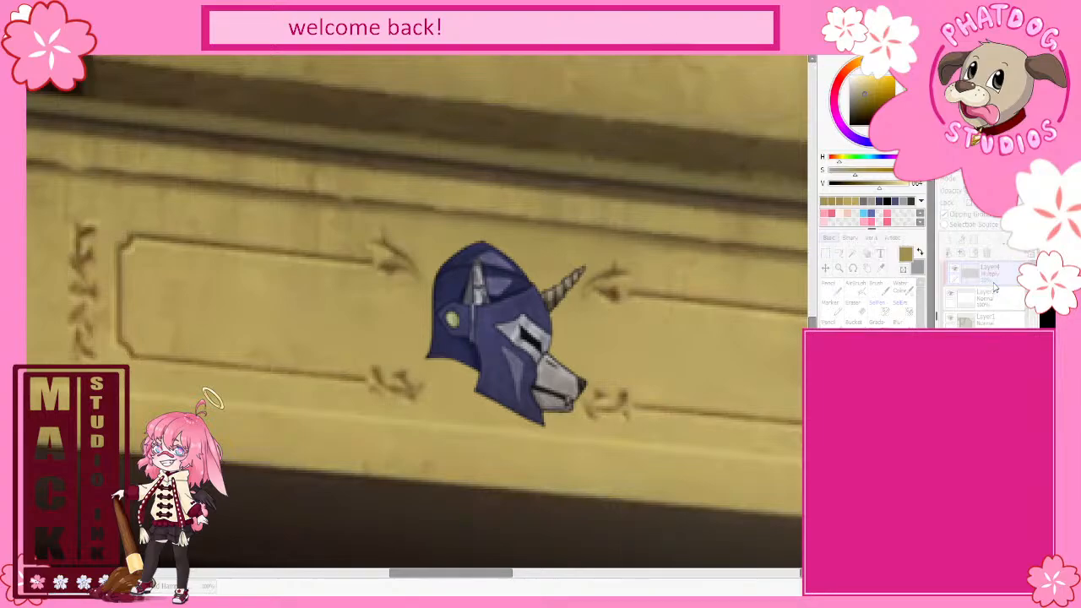
scroll(642, 344, down, 4)
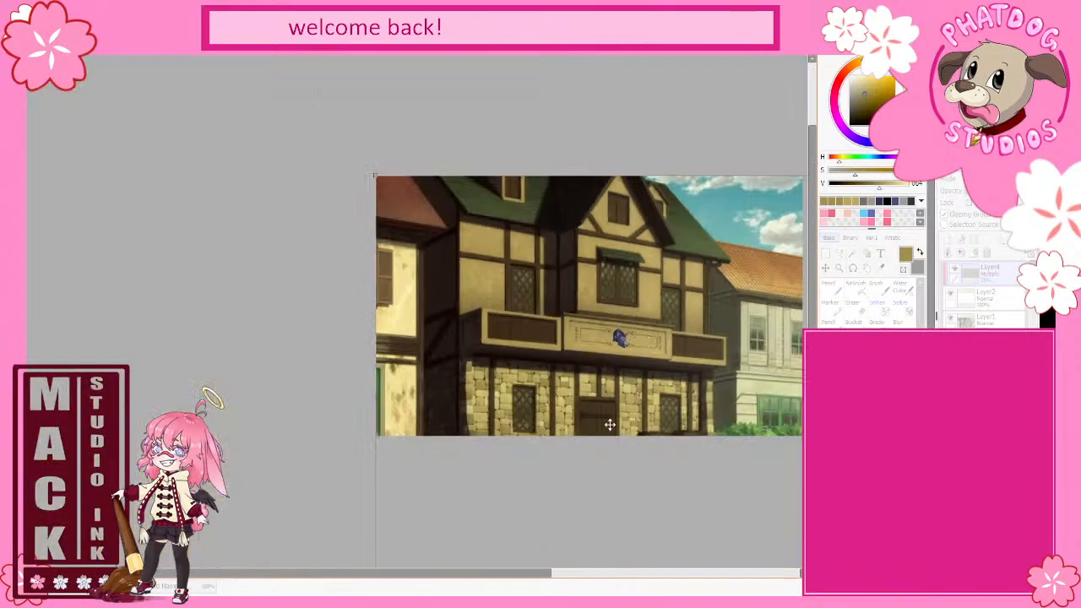
scroll(642, 344, down, 2)
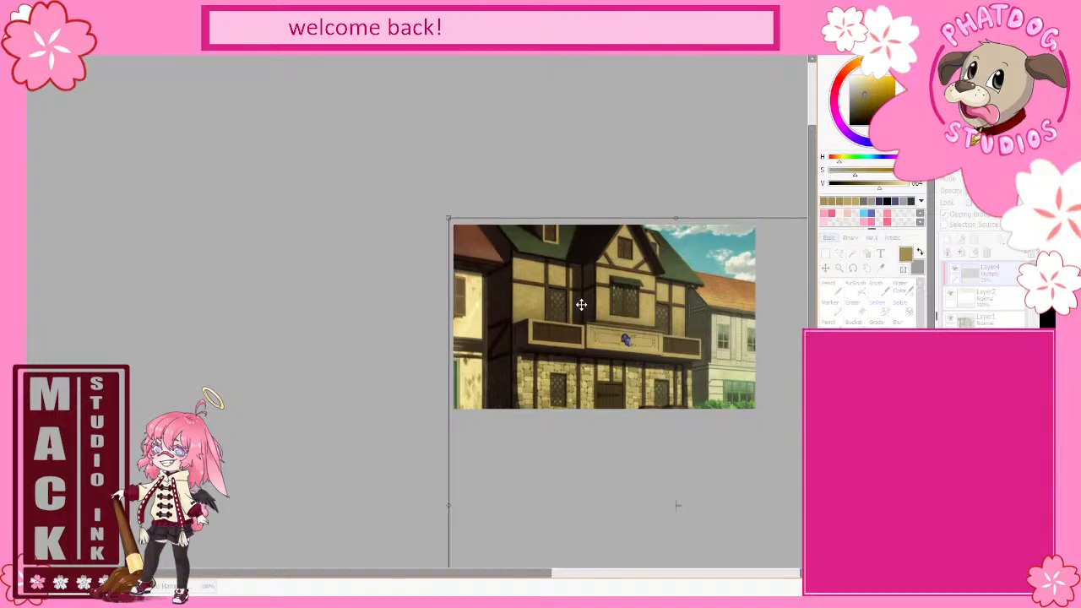
key(Return)
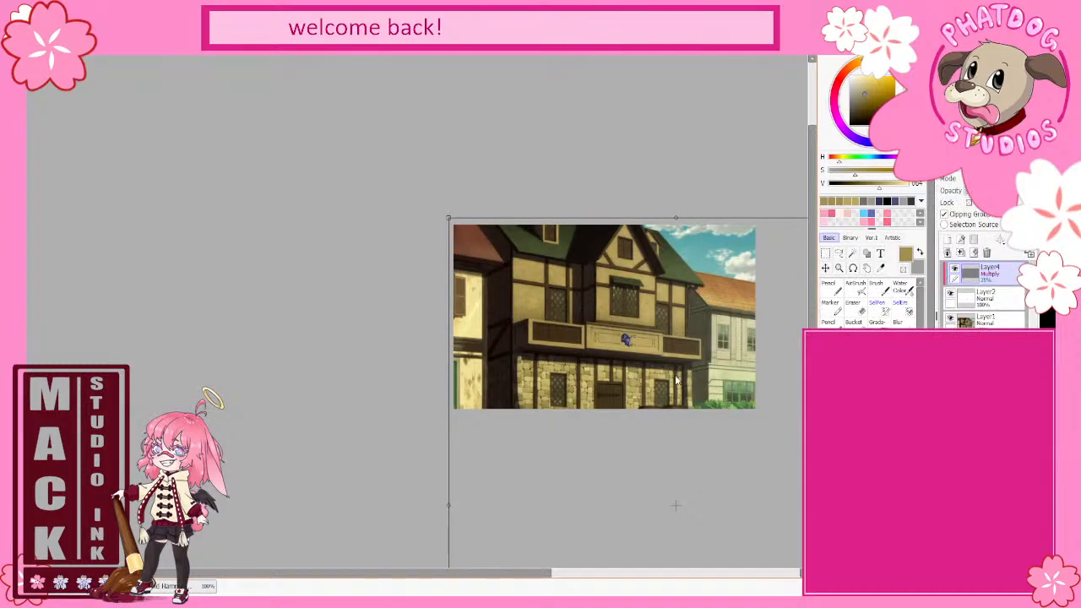
Step: Lower the noise layer's opacity to 9% and make Layer2 the active layer
scroll(645, 328, up, 2)
scroll(644, 327, up, 2)
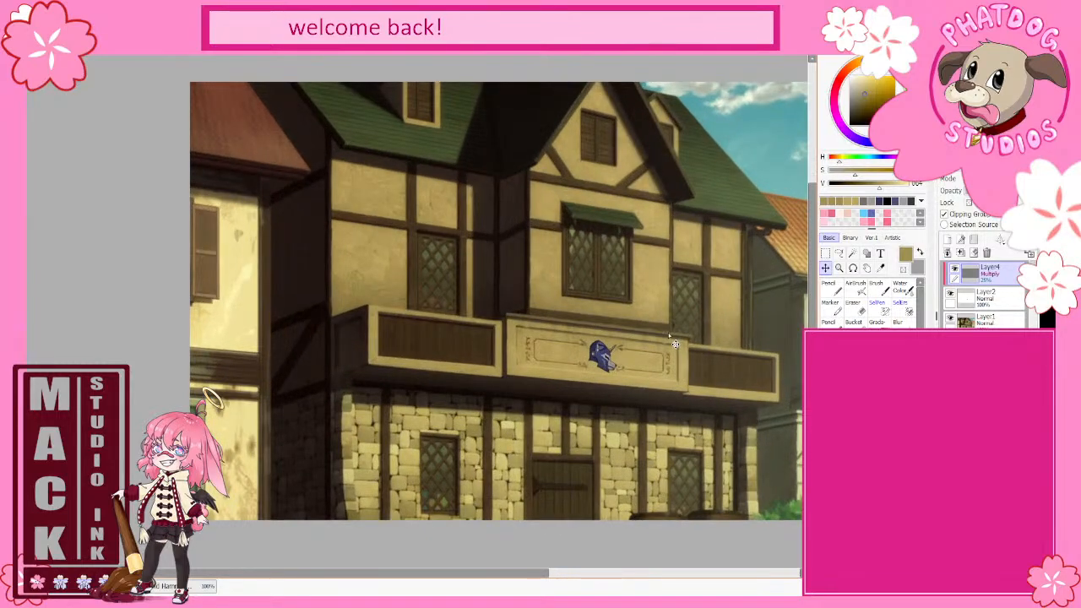
scroll(545, 423, up, 3)
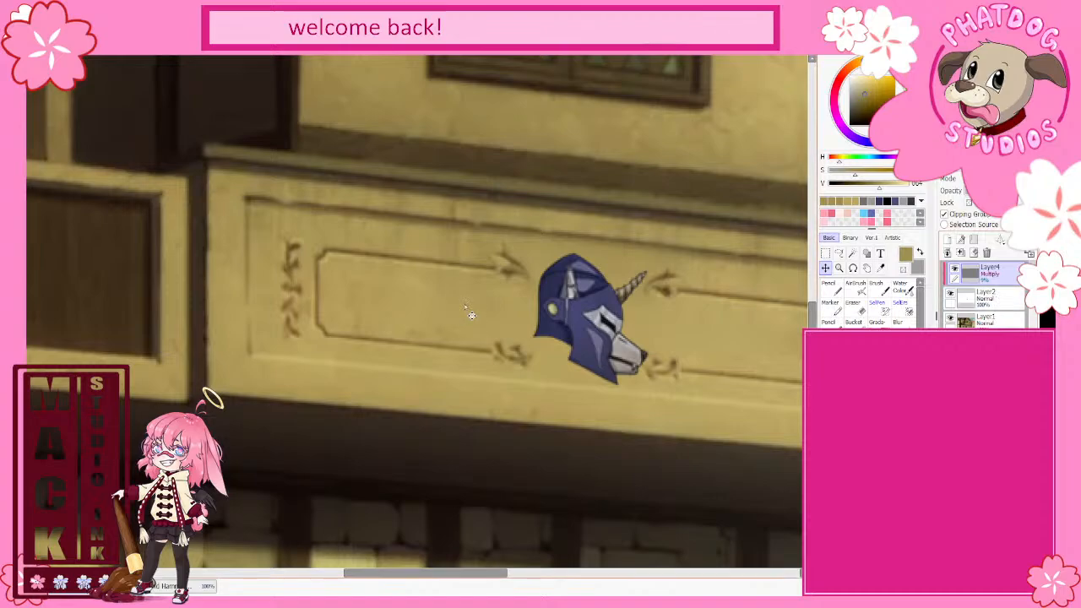
click(986, 295)
Step: Examine how the wolf-head emblem blends into the sign and the whole building scene
scroll(708, 365, down, 3)
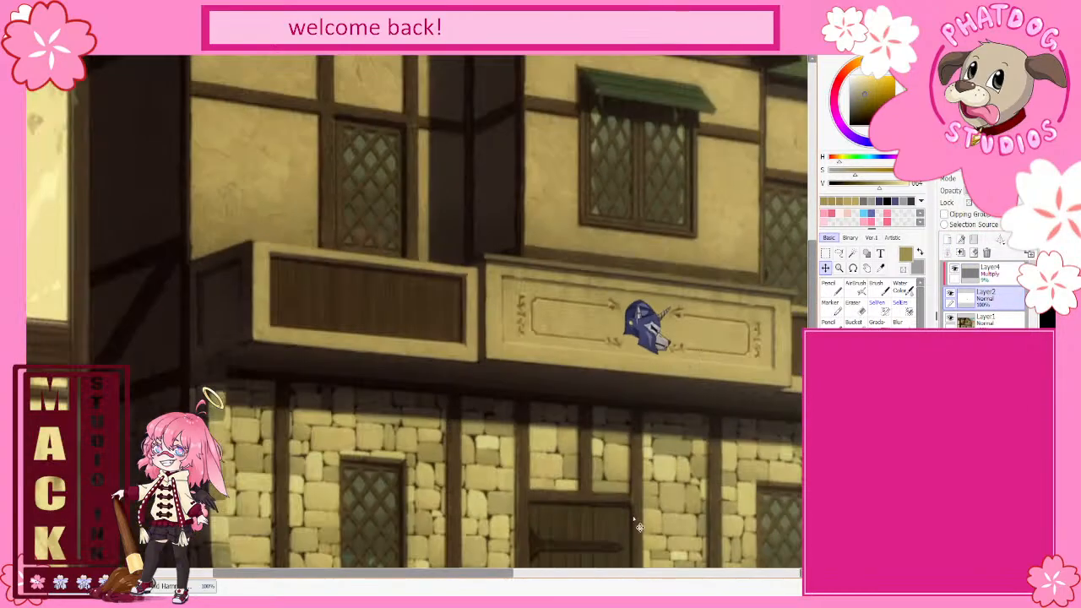
scroll(616, 549, up, 2)
scroll(574, 593, right, 3)
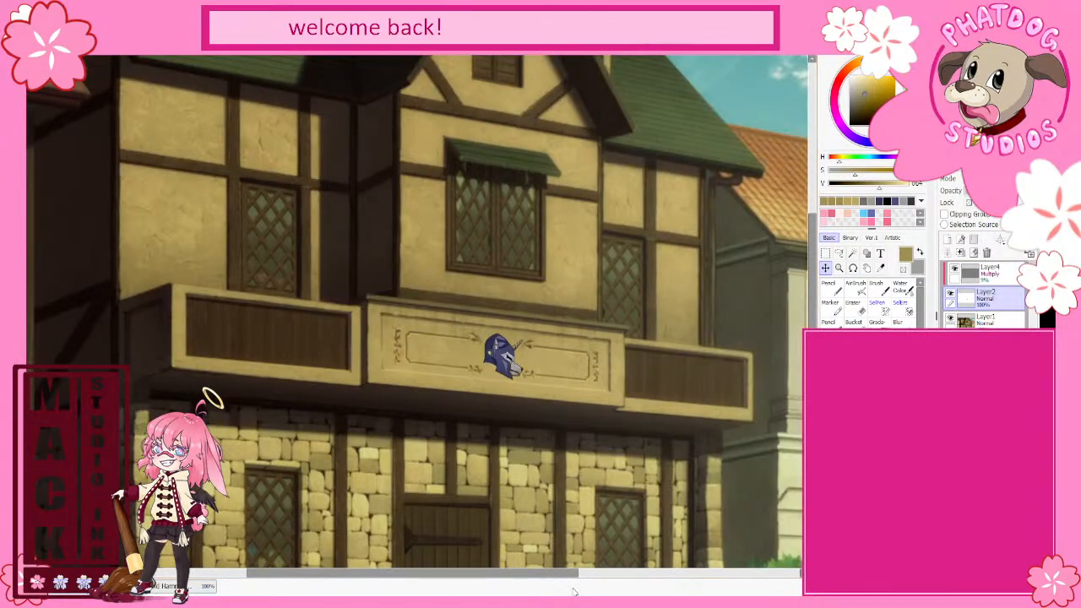
scroll(562, 423, down, 2)
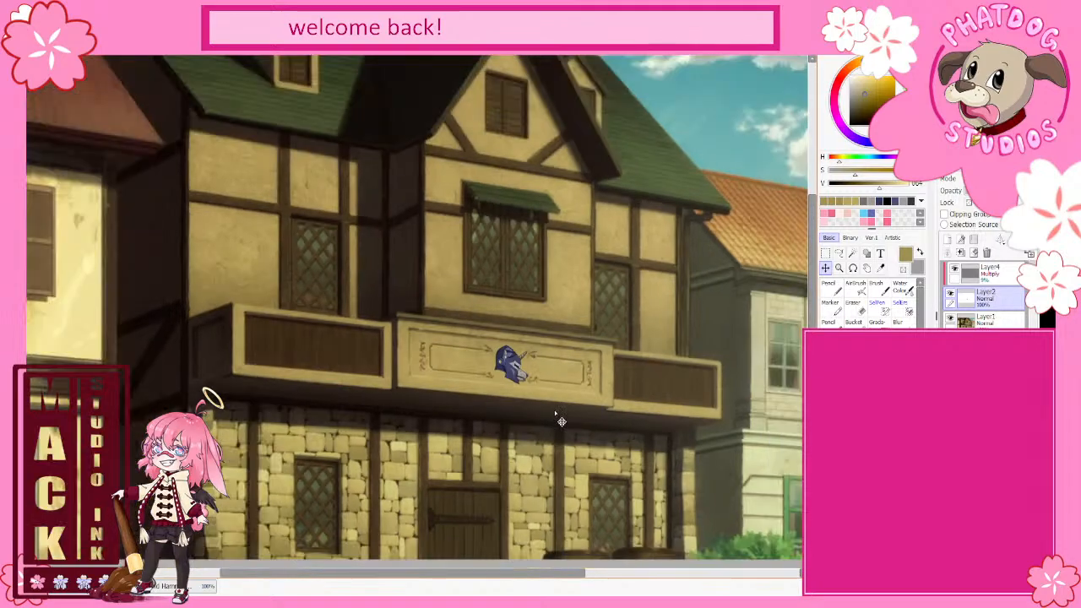
drag(561, 574, 582, 575)
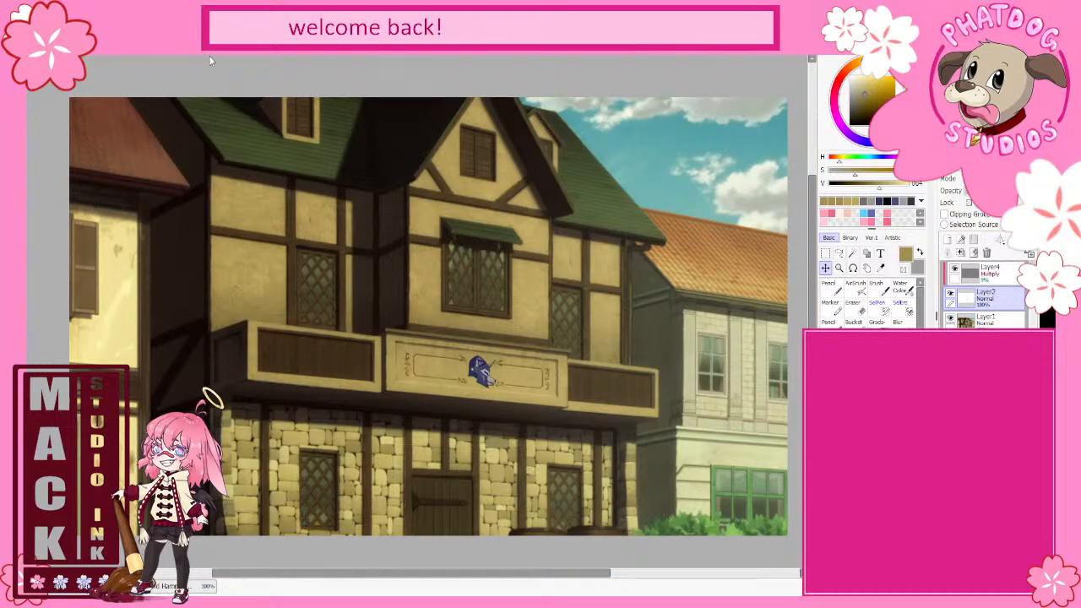
click(302, 66)
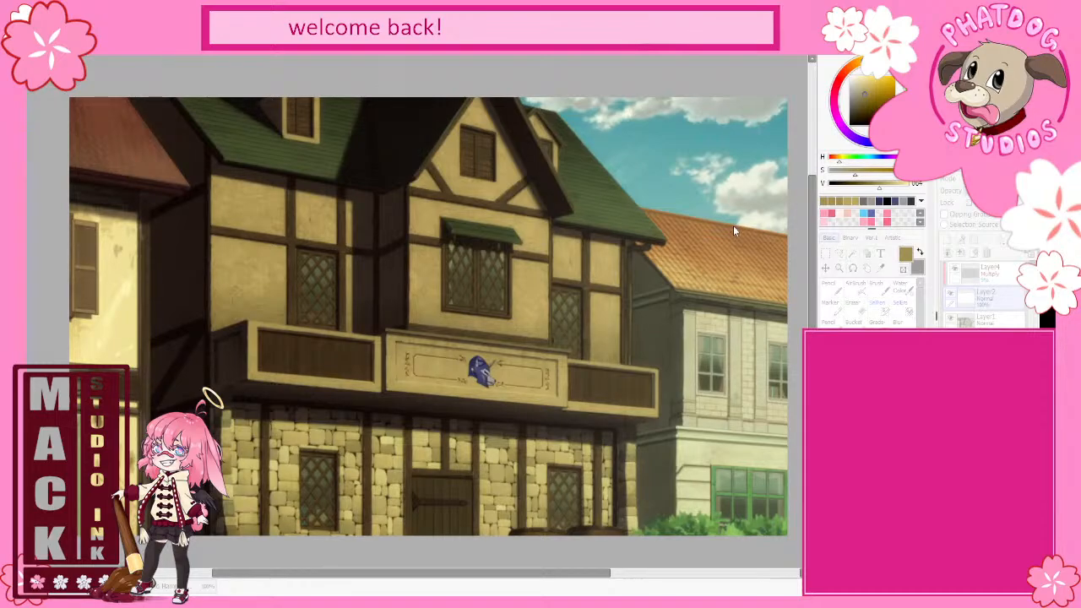
click(881, 251)
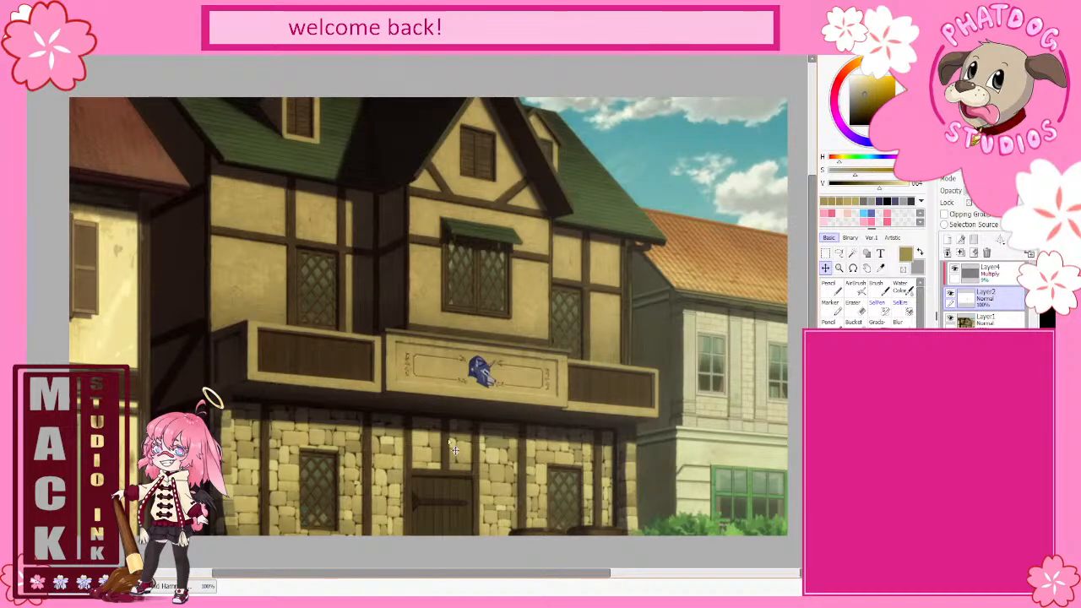
Step: Draw an angular letter B inside the sign's left frame with the Pencil, using brown sampled from the sign's ornament
scroll(366, 373, up, 3)
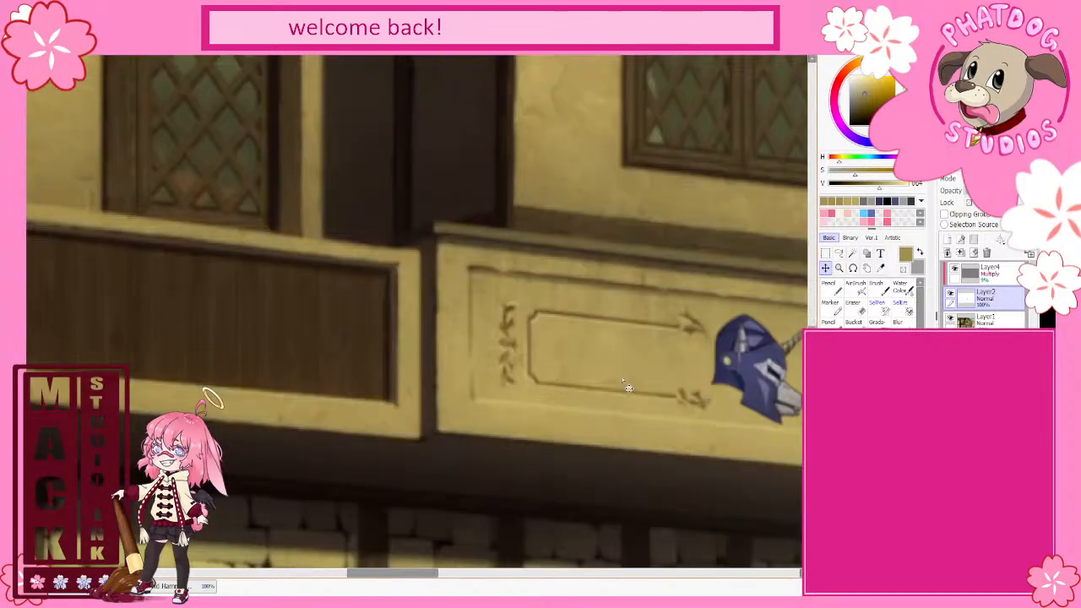
scroll(625, 386, up, 2)
right_click(505, 337)
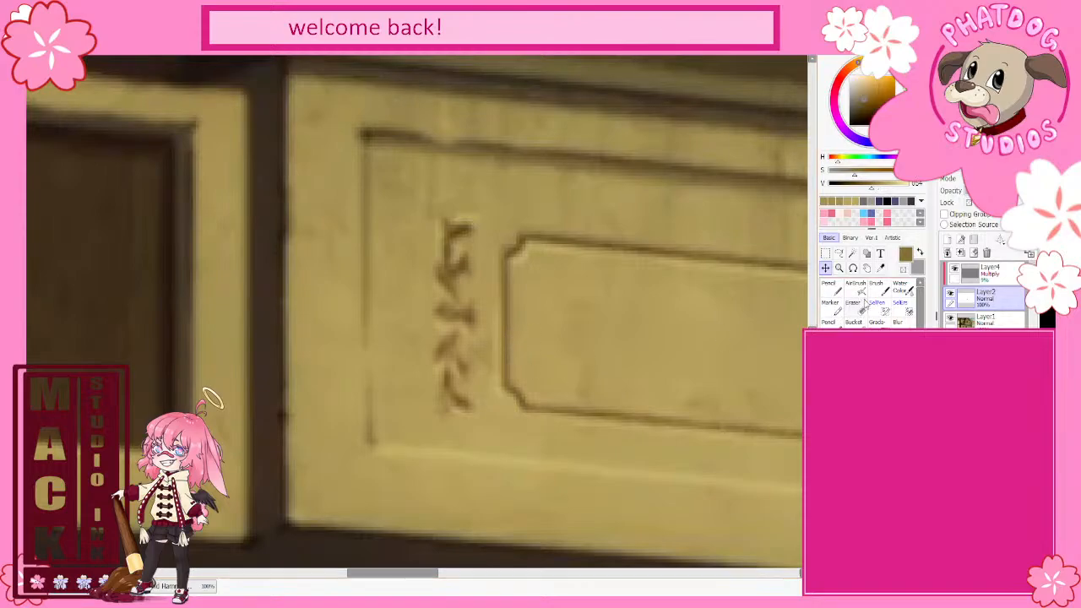
click(829, 287)
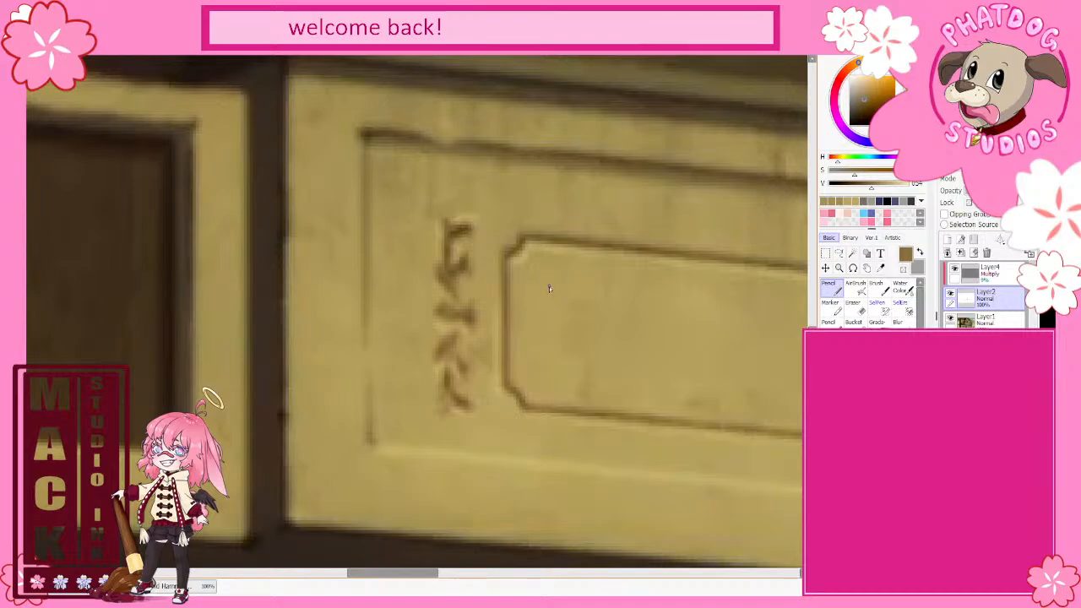
drag(549, 279, 550, 380)
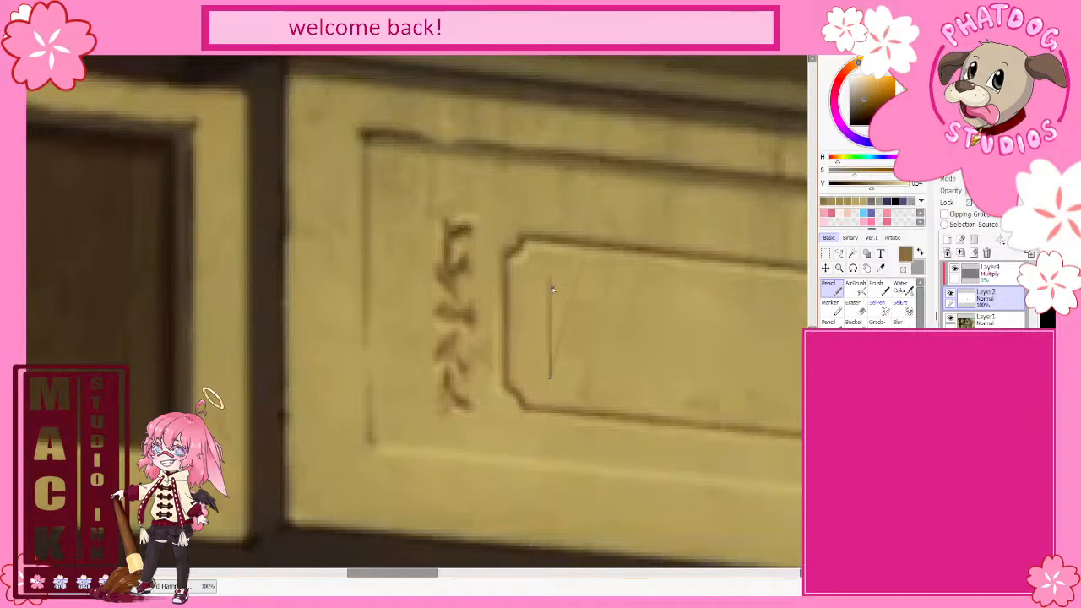
key(ctrl+z)
drag(549, 306, 549, 378)
key(ctrl+z)
drag(544, 275, 545, 379)
mouse_move(535, 277)
mouse_down()
mouse_move(577, 297)
mouse_move(542, 330)
mouse_move(586, 354)
mouse_up()
drag(546, 378, 539, 390)
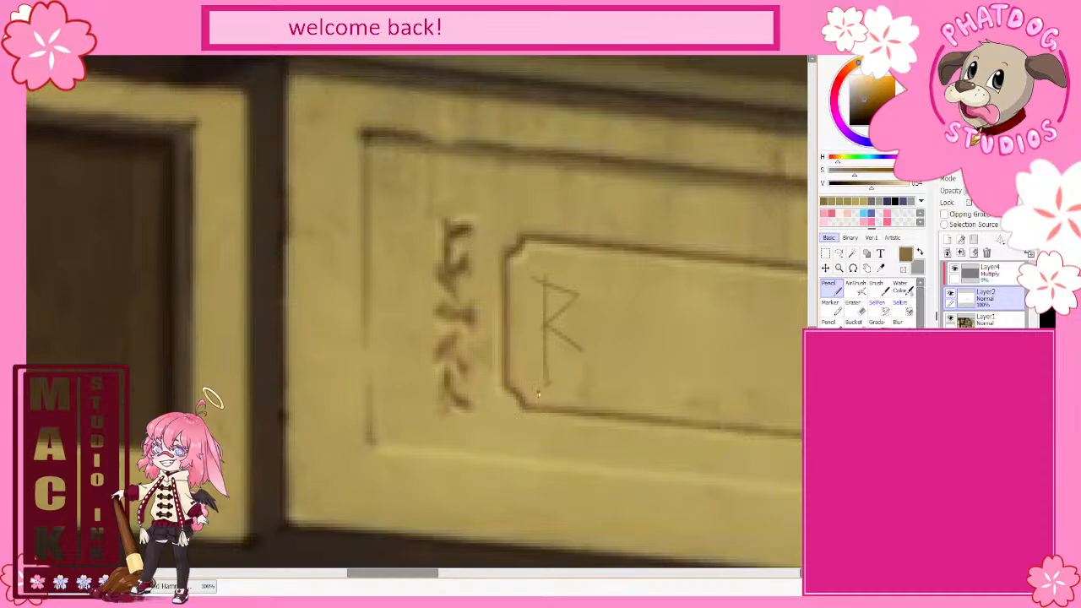
drag(581, 359, 542, 390)
Step: Draw a diamond-shaped letter o beside the B inside the left frame
drag(629, 300, 611, 336)
drag(635, 360, 620, 391)
key(ctrl+z)
drag(658, 326, 624, 386)
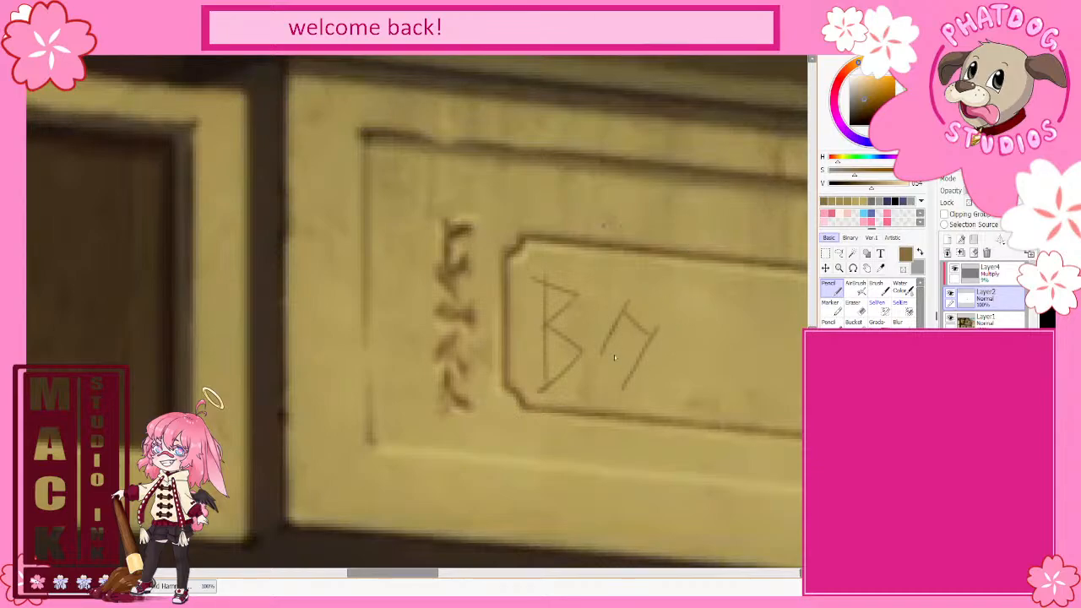
drag(604, 355, 626, 388)
Step: Draw an angular r and k after the o to complete the word "Bork" inside the left frame
drag(422, 572, 481, 554)
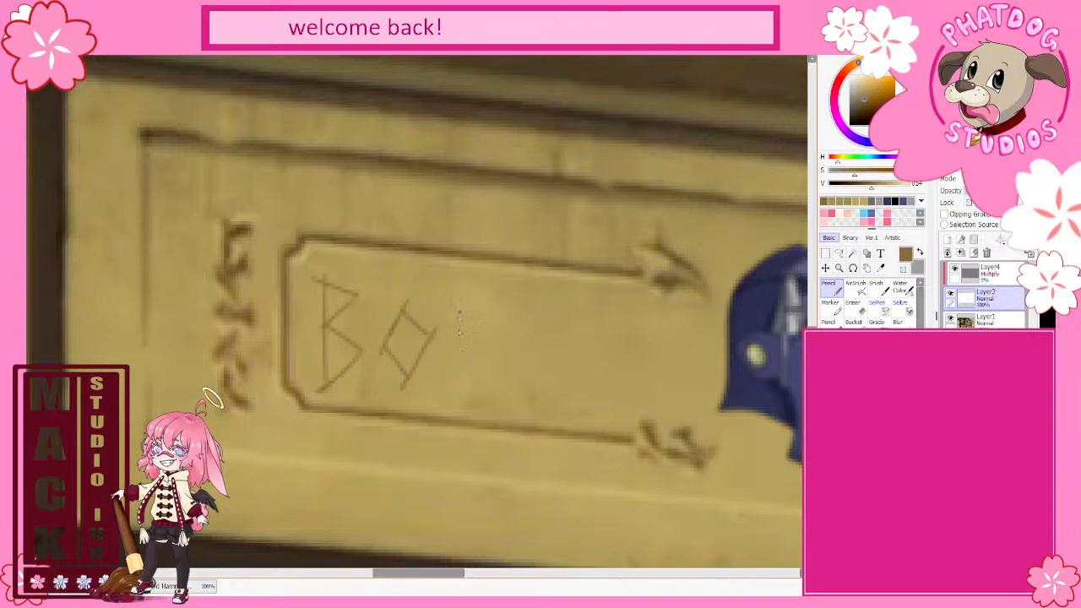
mouse_move(457, 387)
mouse_down()
mouse_move(456, 309)
mouse_move(460, 334)
mouse_up()
key(ctrl+z)
key(ctrl+z)
mouse_move(518, 309)
mouse_down()
mouse_move(518, 389)
mouse_move(516, 318)
mouse_up()
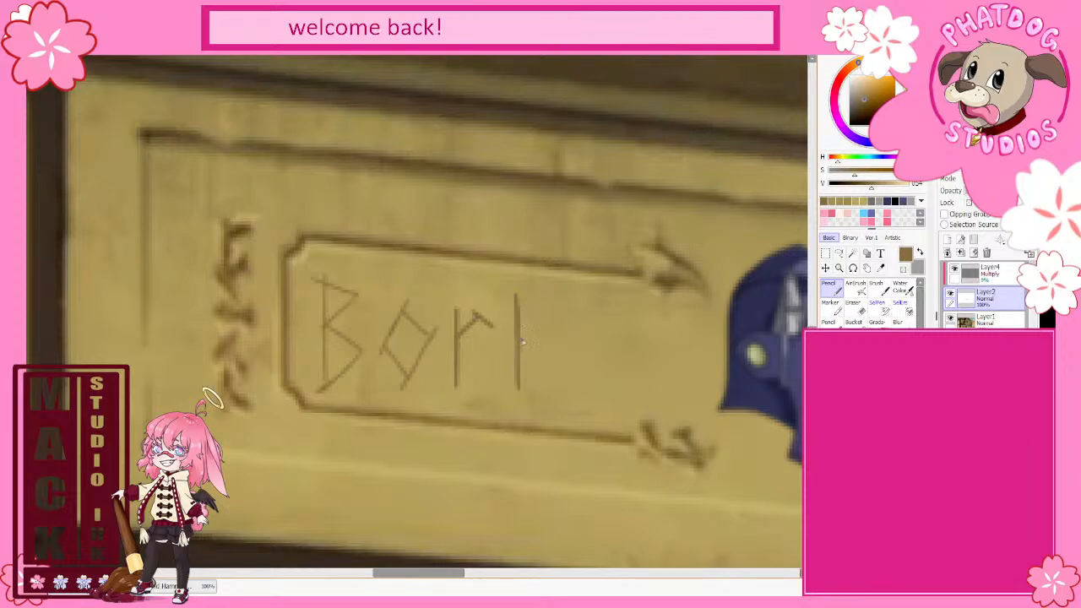
mouse_move(541, 311)
mouse_down()
mouse_move(511, 344)
mouse_move(556, 385)
mouse_up()
drag(522, 341, 564, 394)
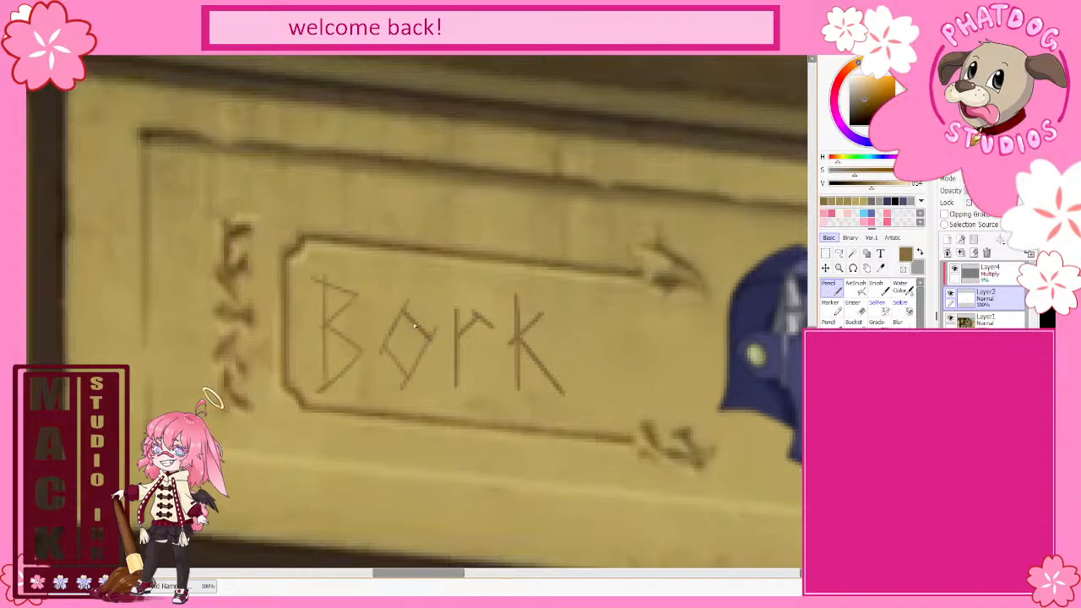
Step: Go over the strokes of the B and o again to thicken the lettering
drag(397, 292, 406, 307)
key(ctrl+z)
drag(326, 278, 326, 389)
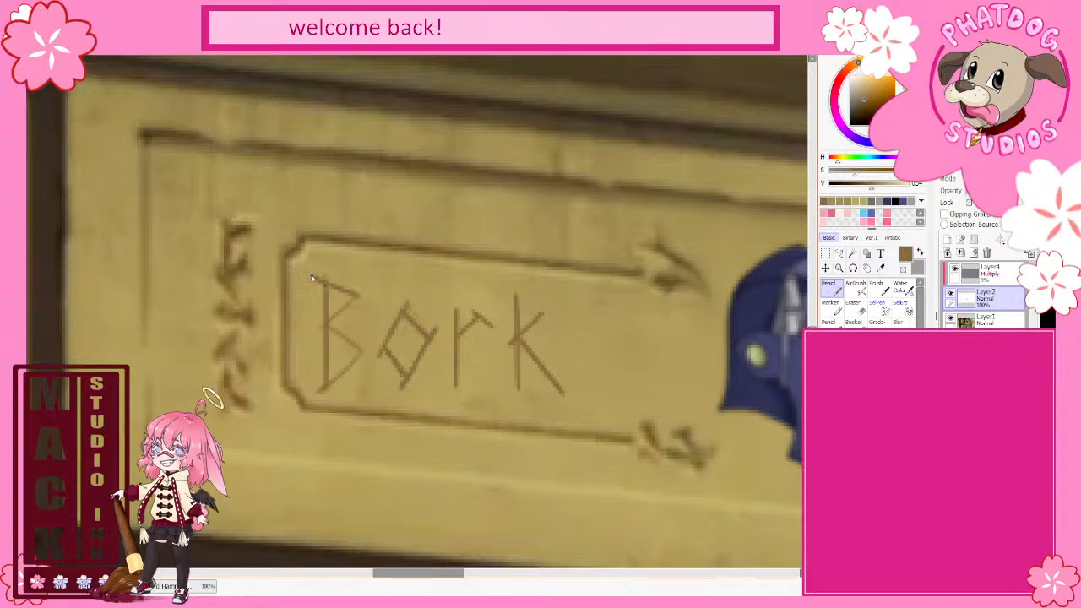
mouse_move(331, 325)
mouse_down()
mouse_move(359, 299)
mouse_move(330, 305)
mouse_move(333, 337)
mouse_move(363, 357)
mouse_up()
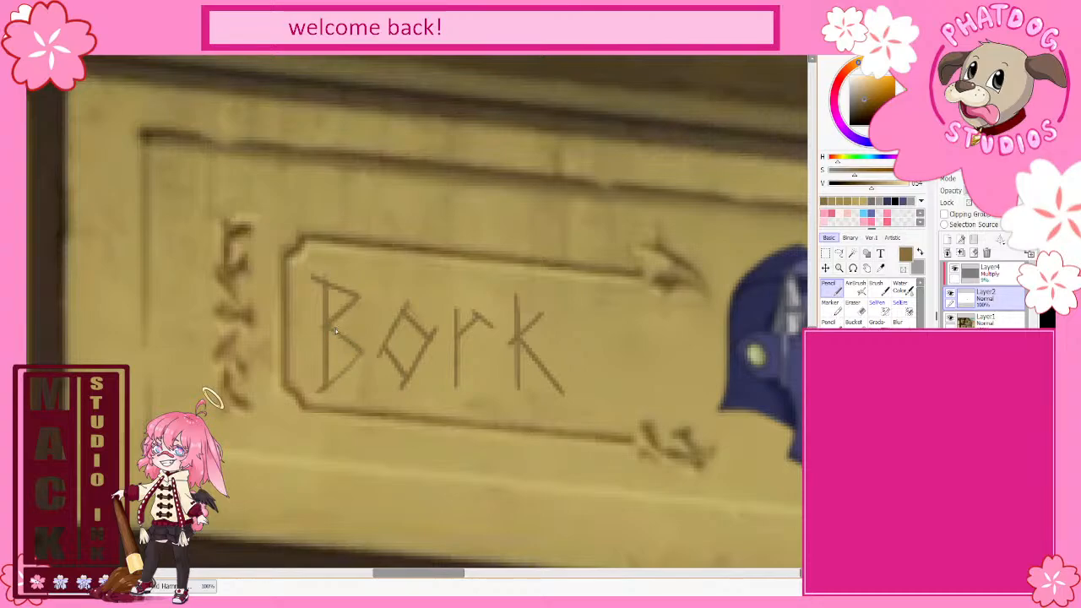
drag(320, 399, 361, 355)
Step: Select the word "Bork" and move it slightly right so it sits centred in the left frame
scroll(505, 456, down, 2)
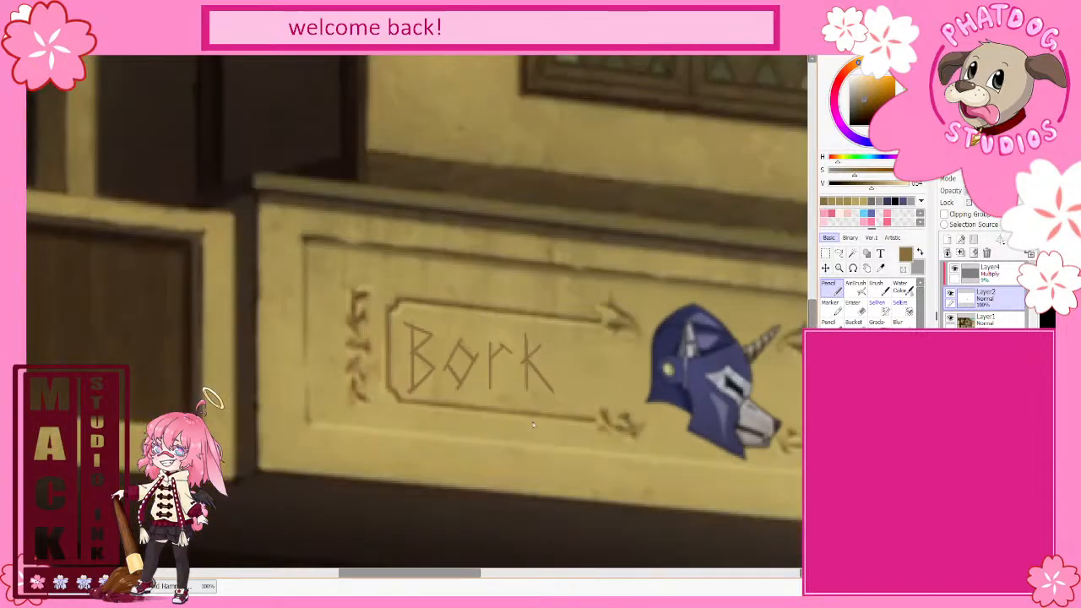
scroll(538, 408, down, 2)
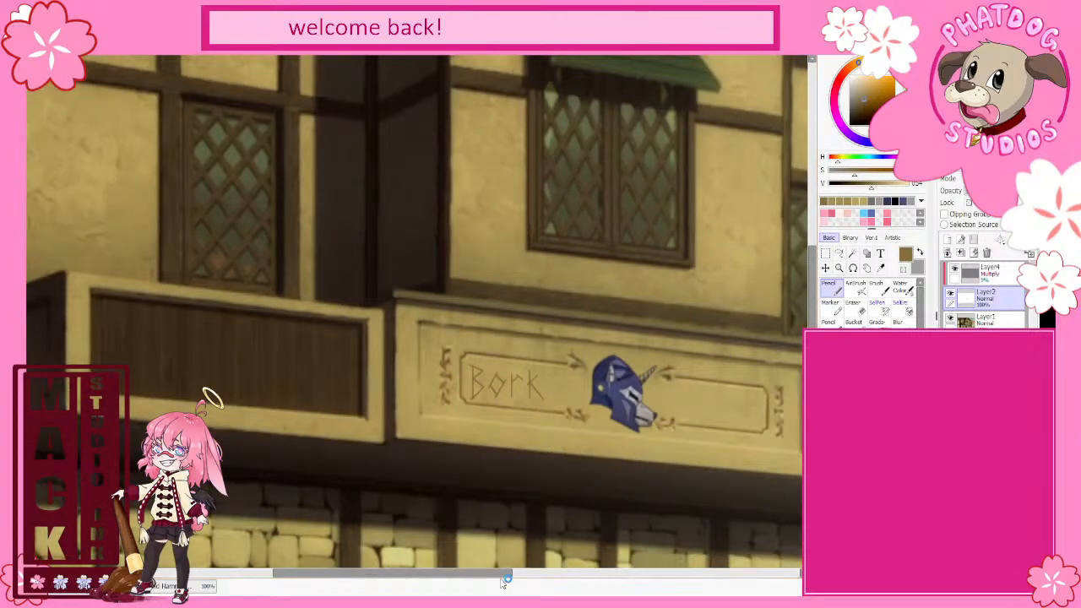
drag(515, 574, 524, 573)
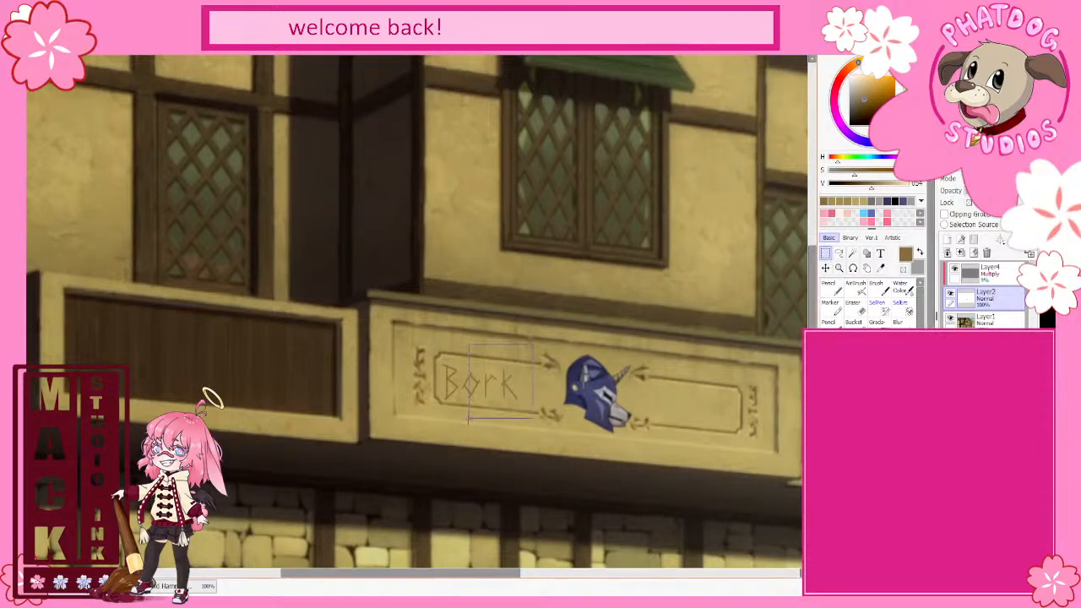
mouse_move(473, 405)
mouse_down()
mouse_move(497, 414)
mouse_move(489, 403)
mouse_up()
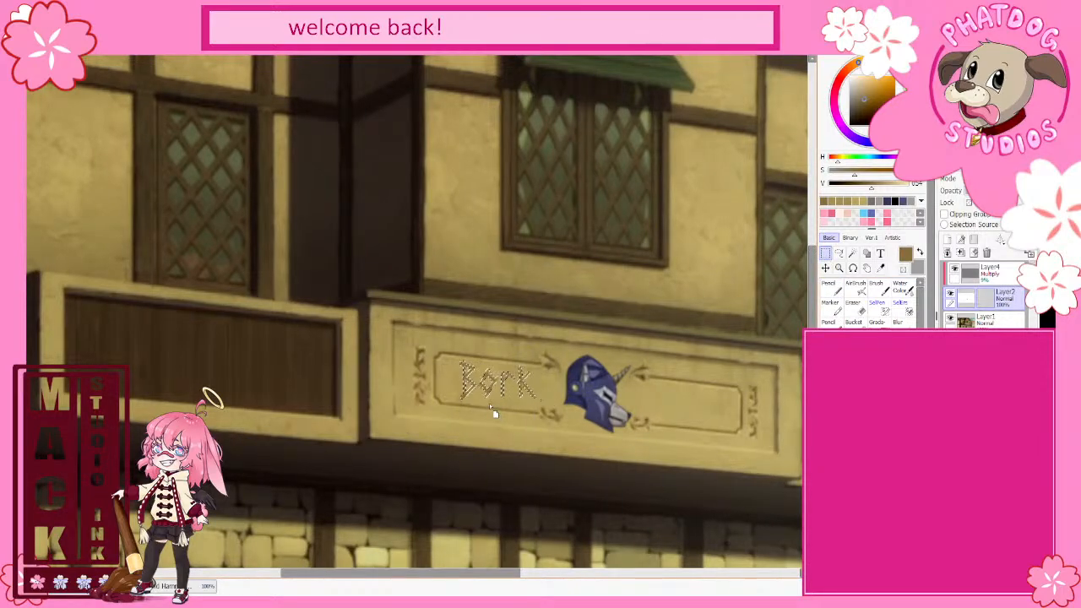
Step: Transform the word "Bork" so that its right side slopes down along the sign's perspective
drag(444, 335, 545, 413)
key(ctrl+t)
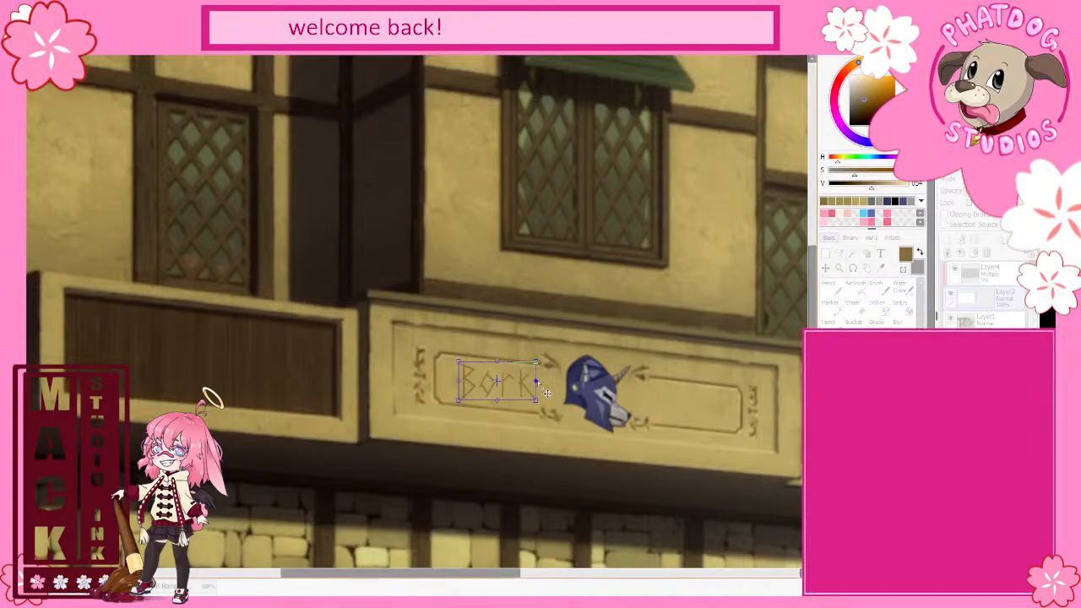
drag(547, 393, 546, 399)
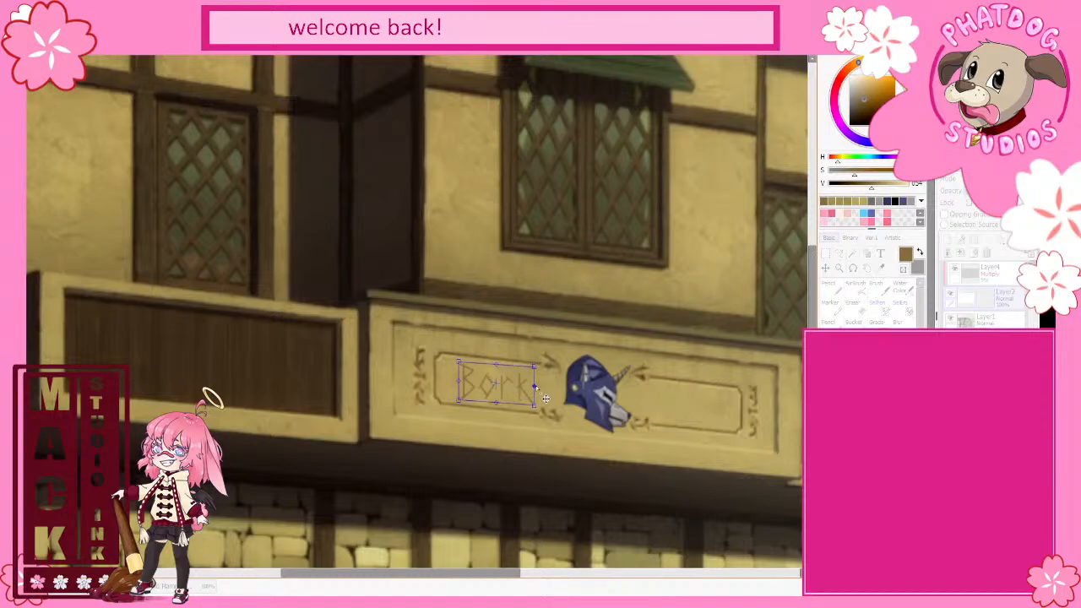
key(Return)
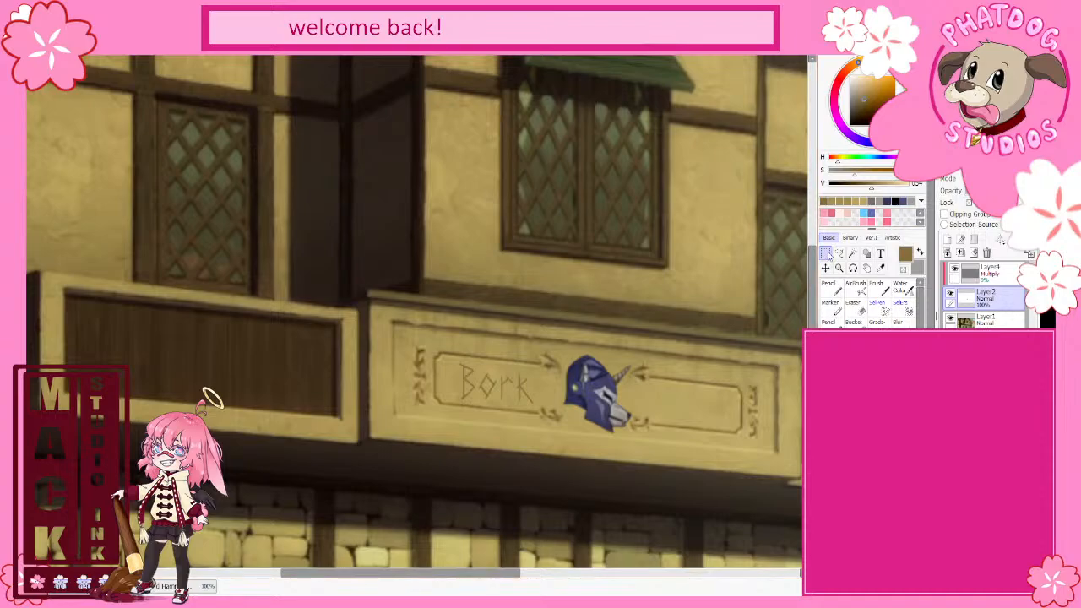
Step: Select the word "Bork" in the left frame and apply a free transform to it
drag(414, 418, 554, 357)
key(ctrl+t)
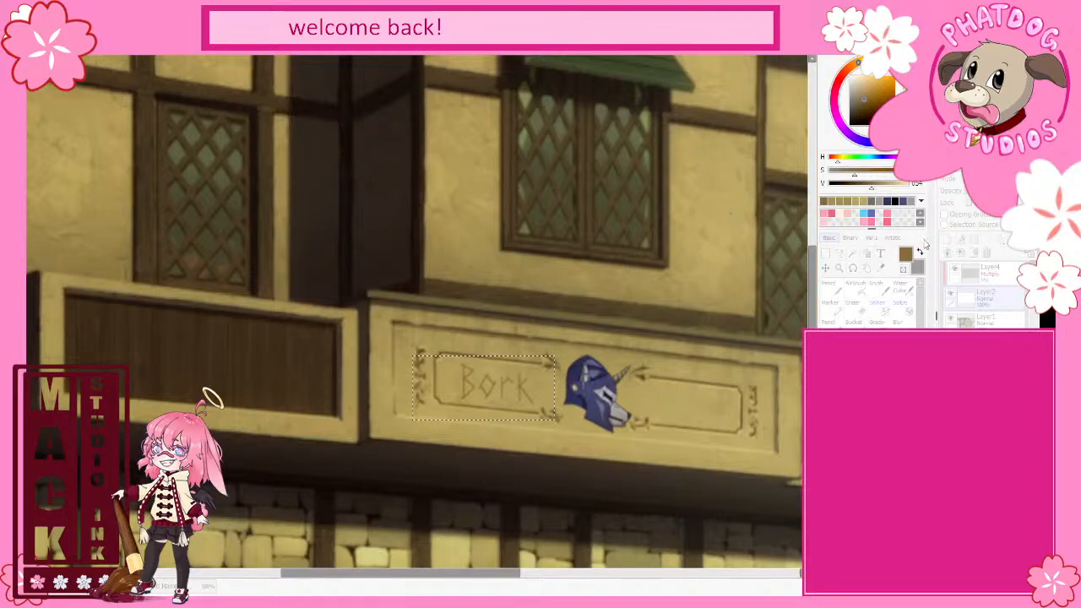
key(Return)
Step: Thicken the stem of the r in "Bork" with repeated Pencil strokes
scroll(494, 378, up, 5)
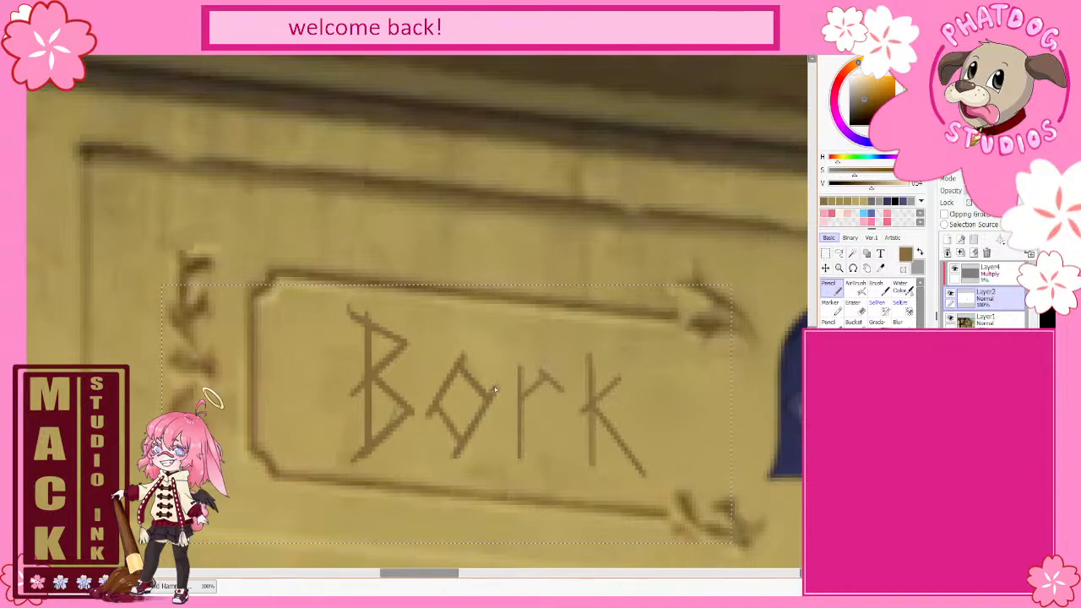
mouse_move(494, 386)
mouse_down()
mouse_move(447, 370)
mouse_move(438, 409)
mouse_up()
key(ctrl+z)
drag(521, 361, 521, 465)
drag(522, 361, 521, 377)
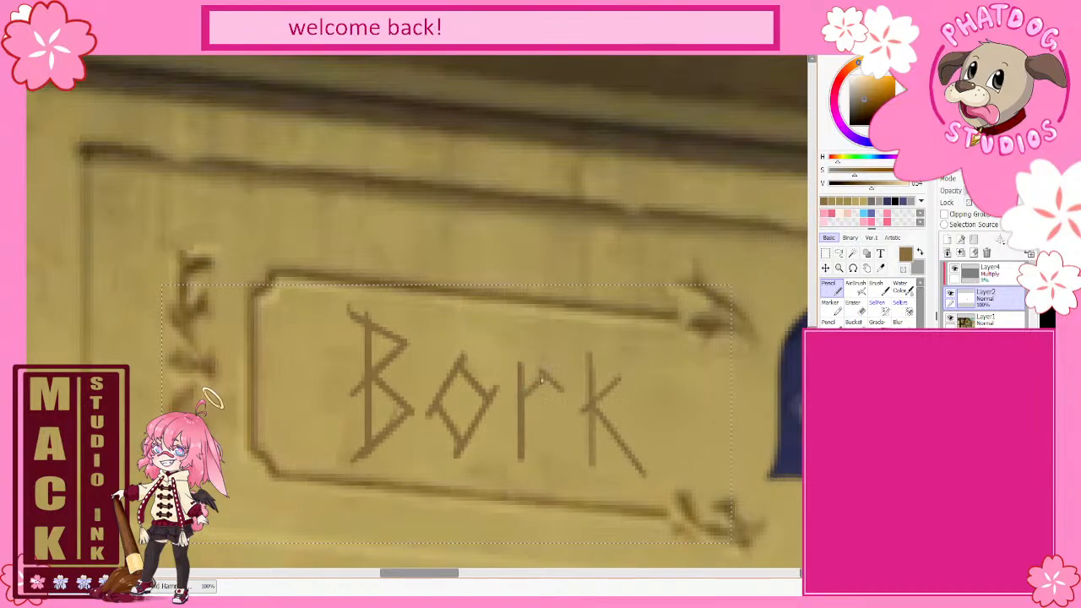
drag(525, 306, 530, 379)
drag(725, 331, 674, 467)
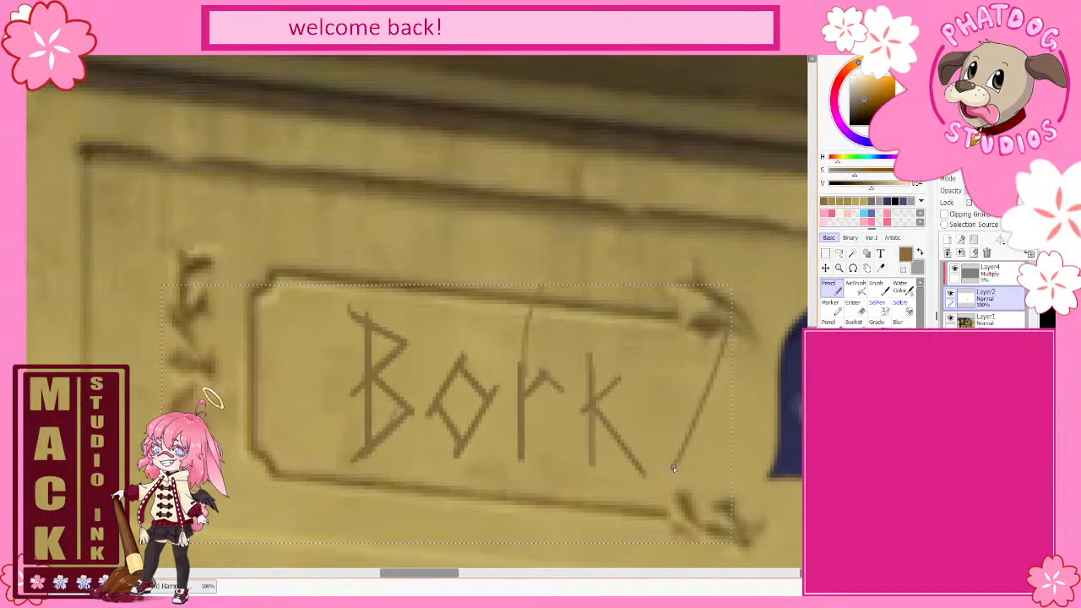
key(ctrl+z)
key(ctrl+z)
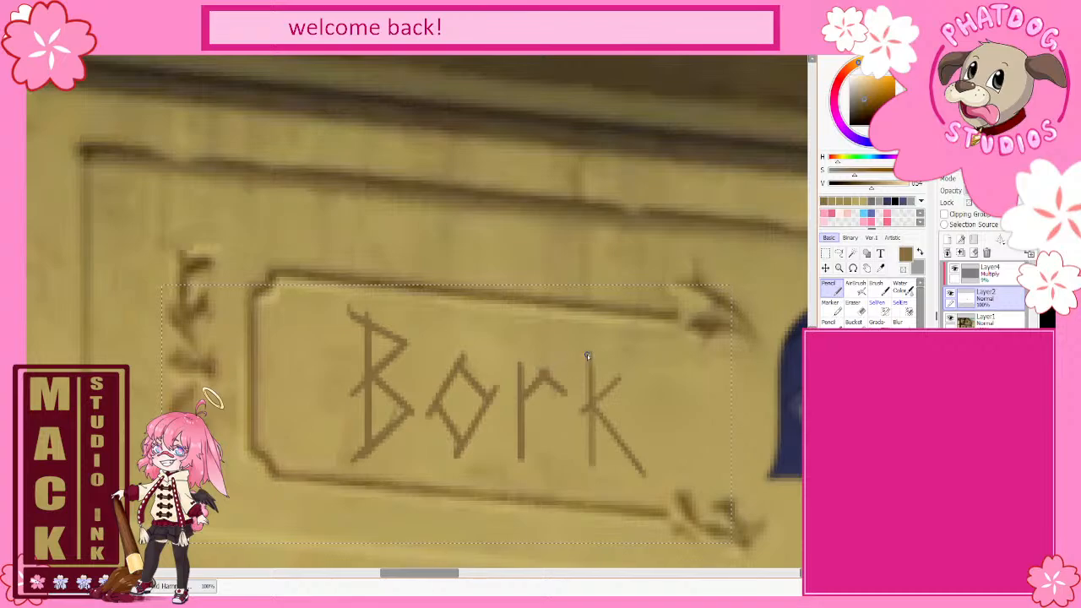
Step: Go over the stem, arm and leg of the k to thicken the letter
mouse_move(596, 463)
mouse_down()
mouse_move(590, 347)
mouse_move(611, 401)
mouse_move(582, 413)
mouse_move(610, 384)
mouse_move(578, 416)
mouse_up()
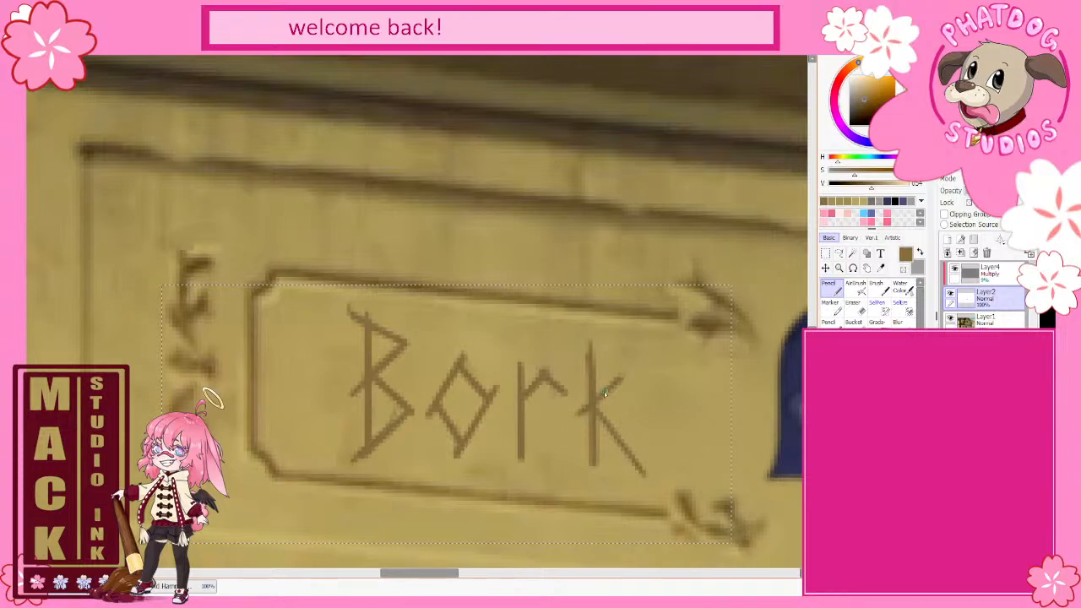
drag(619, 379, 578, 418)
drag(648, 479, 594, 407)
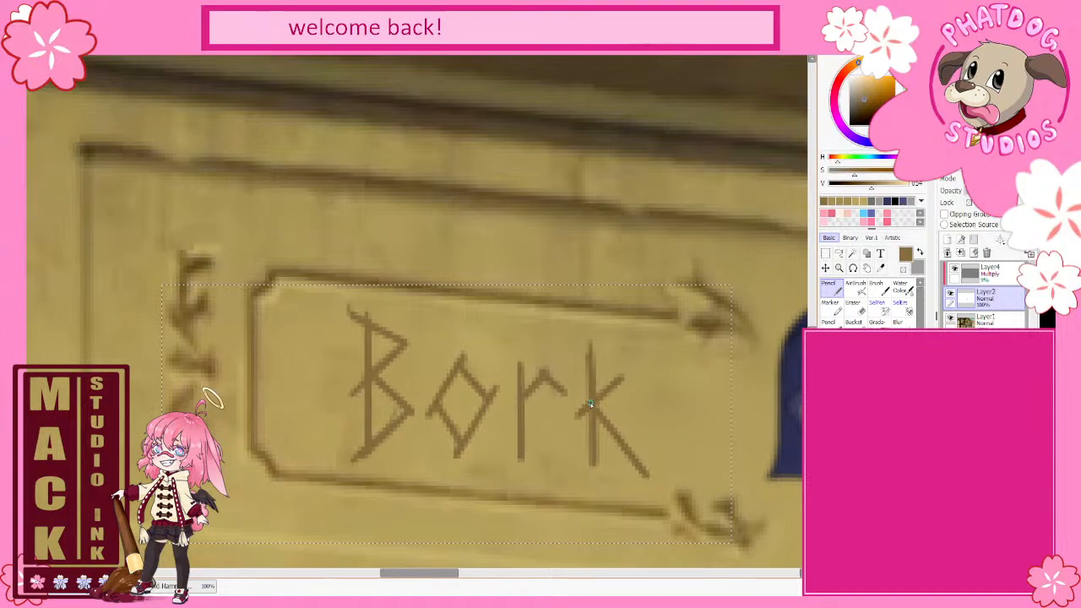
Step: Sample a lighter tan from the sign as the drawing colour and return to the Pencil tool
key(e)
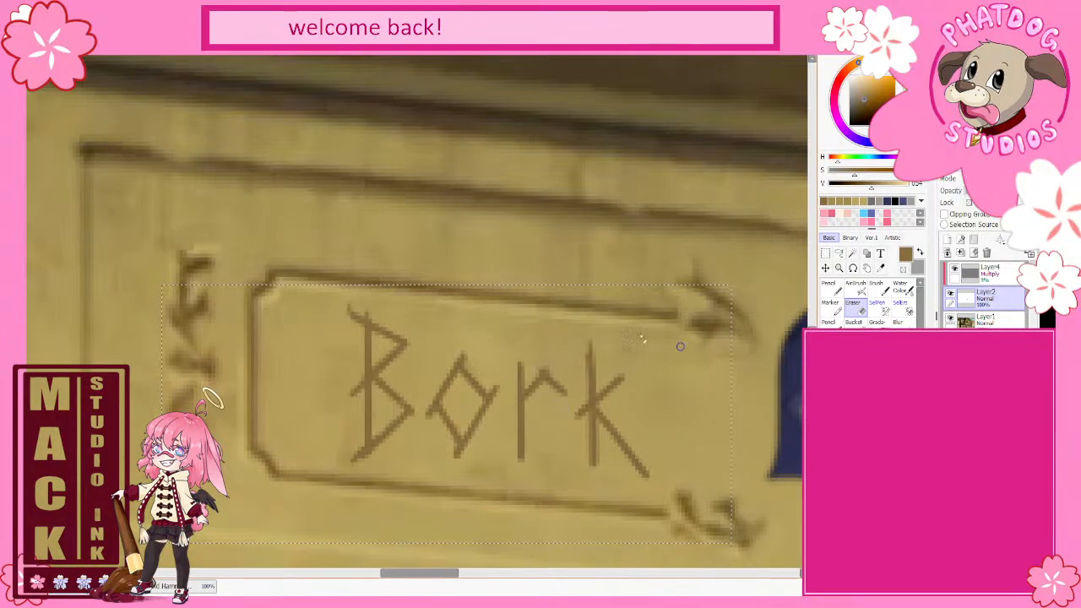
right_click(631, 334)
click(856, 290)
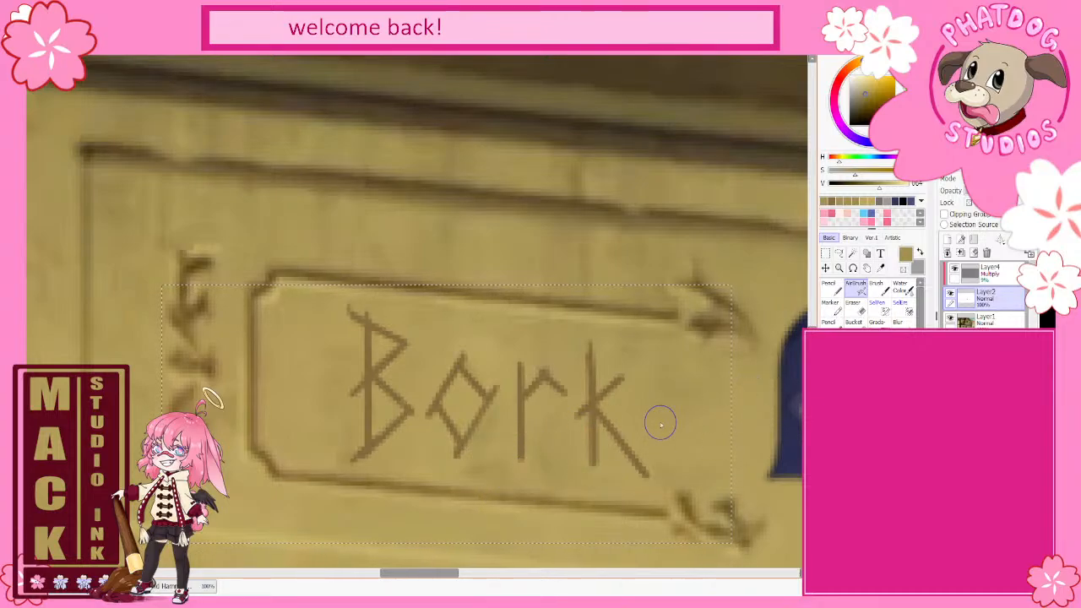
scroll(647, 439, down, 2)
scroll(550, 381, up, 2)
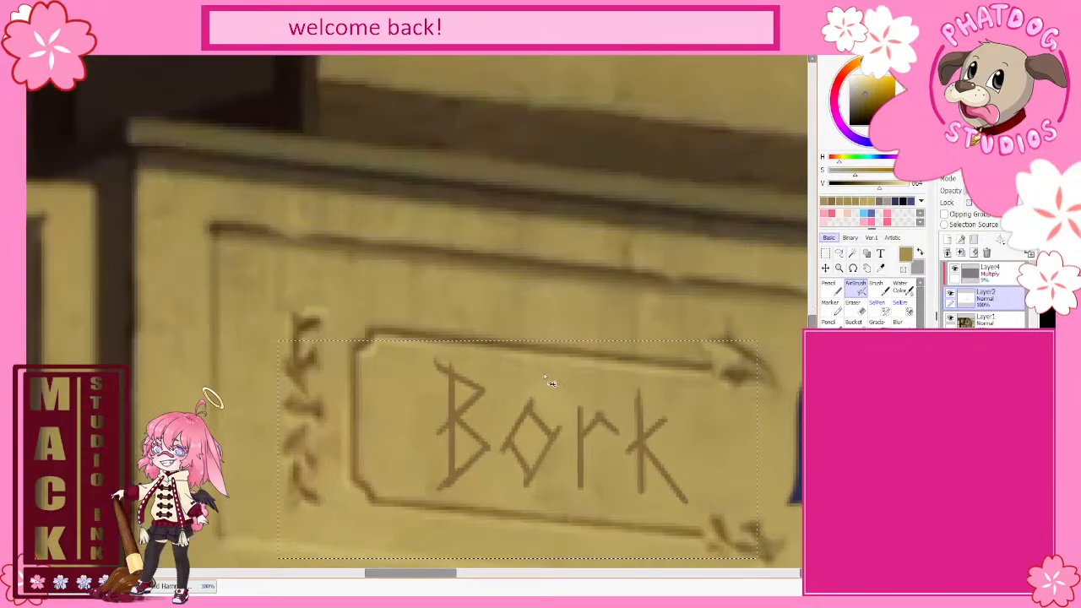
click(830, 293)
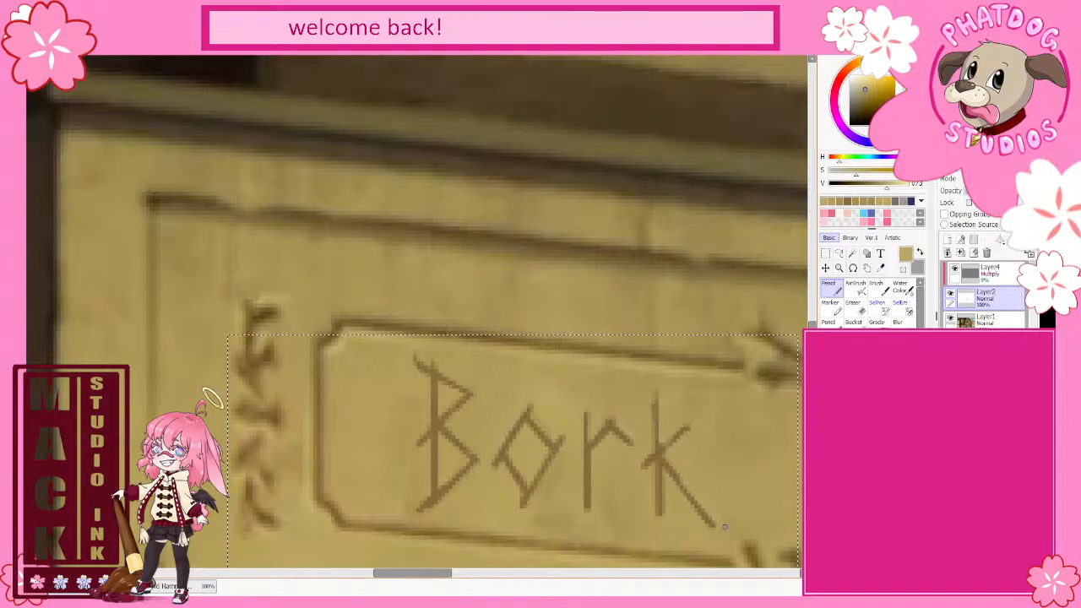
Step: Clear the selection around the word "Bork"
scroll(641, 473, down, 4)
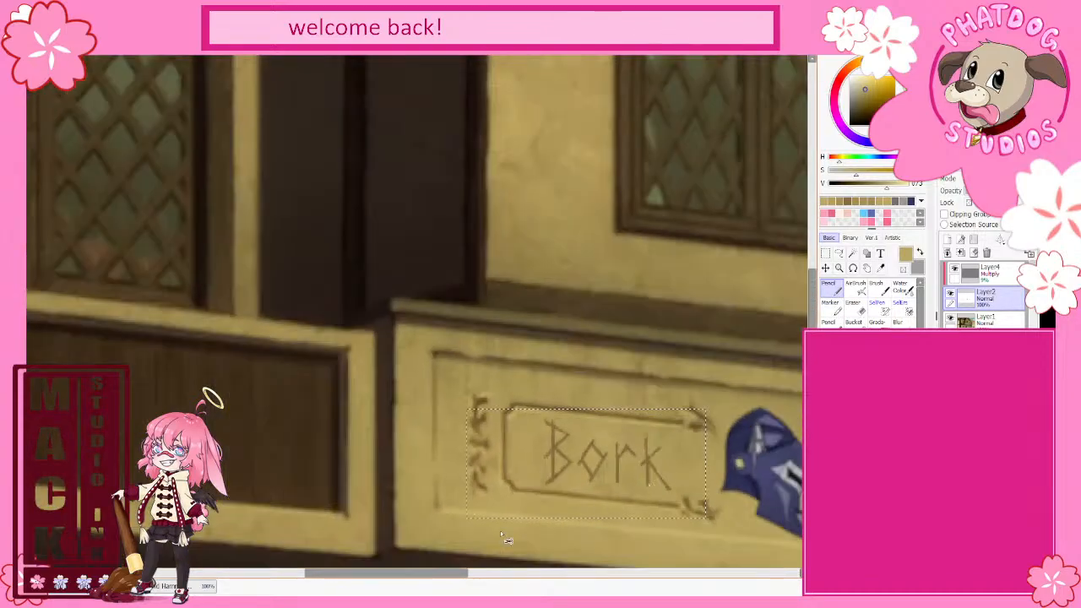
scroll(535, 500, up, 3)
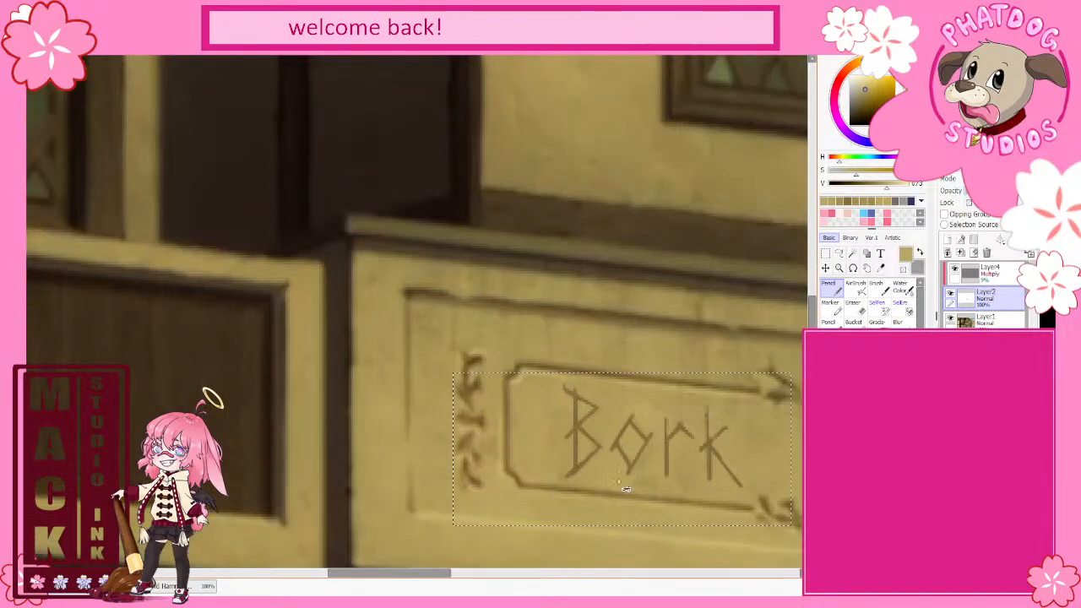
scroll(617, 479, up, 1)
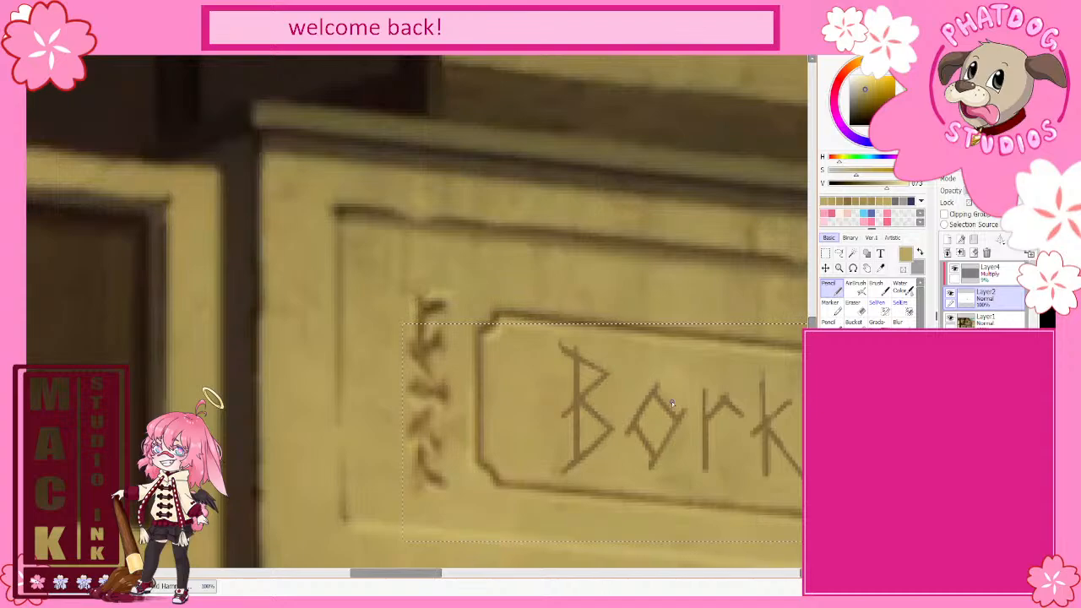
scroll(664, 462, down, 3)
scroll(665, 462, down, 2)
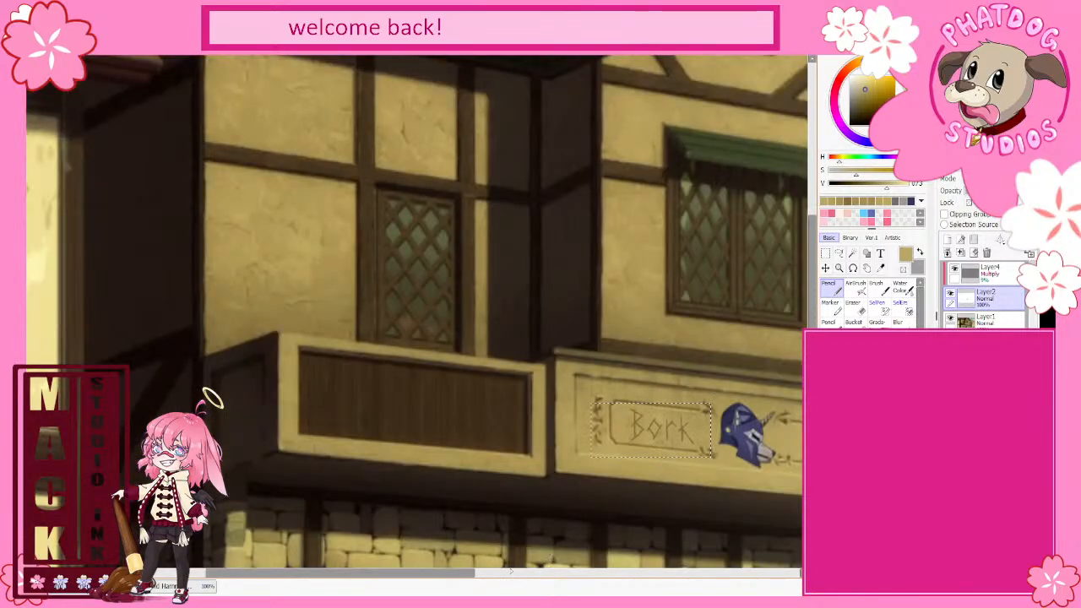
scroll(562, 593, up, 1)
mouse_move(562, 592)
mouse_down()
mouse_move(572, 591)
mouse_move(553, 590)
mouse_up()
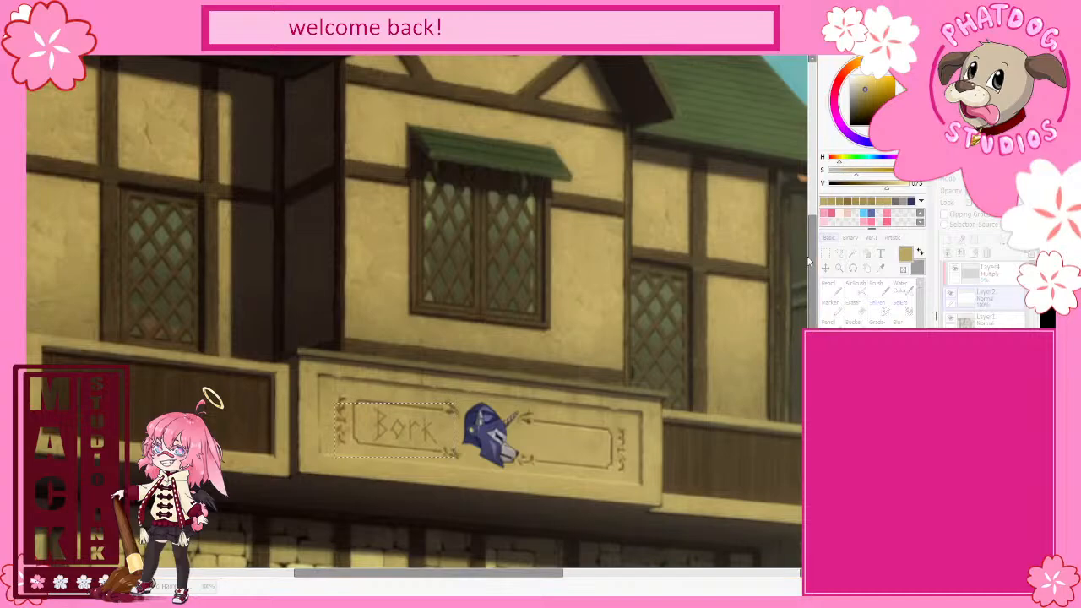
click(858, 243)
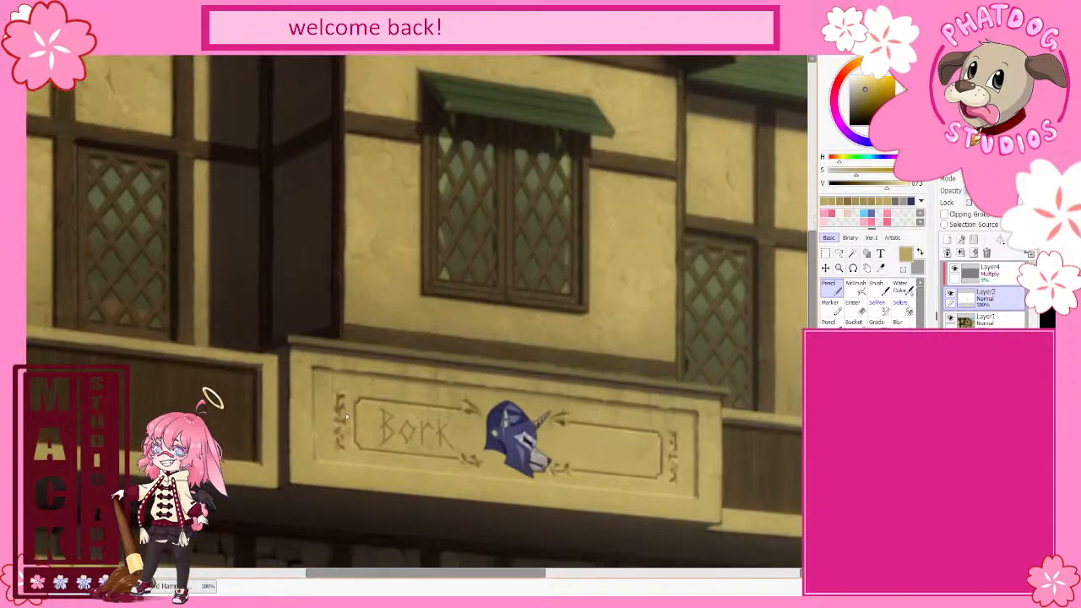
key(ctrl+d)
Step: Sample the dark brown of the carved ornament and darken the strokes of "Bork" with it
scroll(433, 454, up, 1)
scroll(343, 409, up, 2)
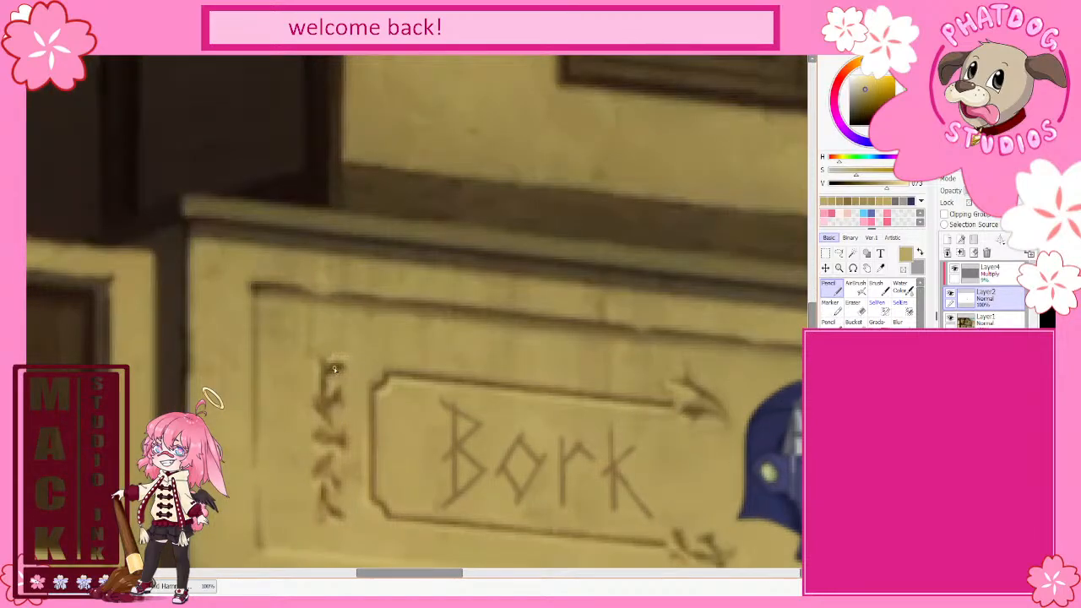
alt+click(333, 369)
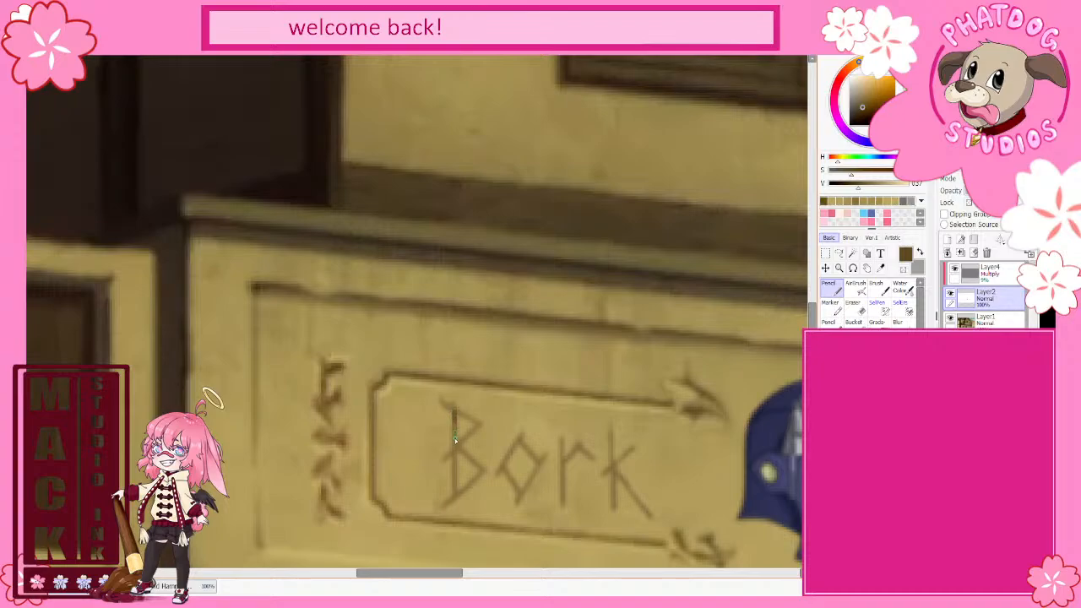
mouse_move(455, 413)
mouse_down()
mouse_move(479, 427)
mouse_move(453, 456)
mouse_move(456, 478)
mouse_up()
drag(468, 488, 454, 503)
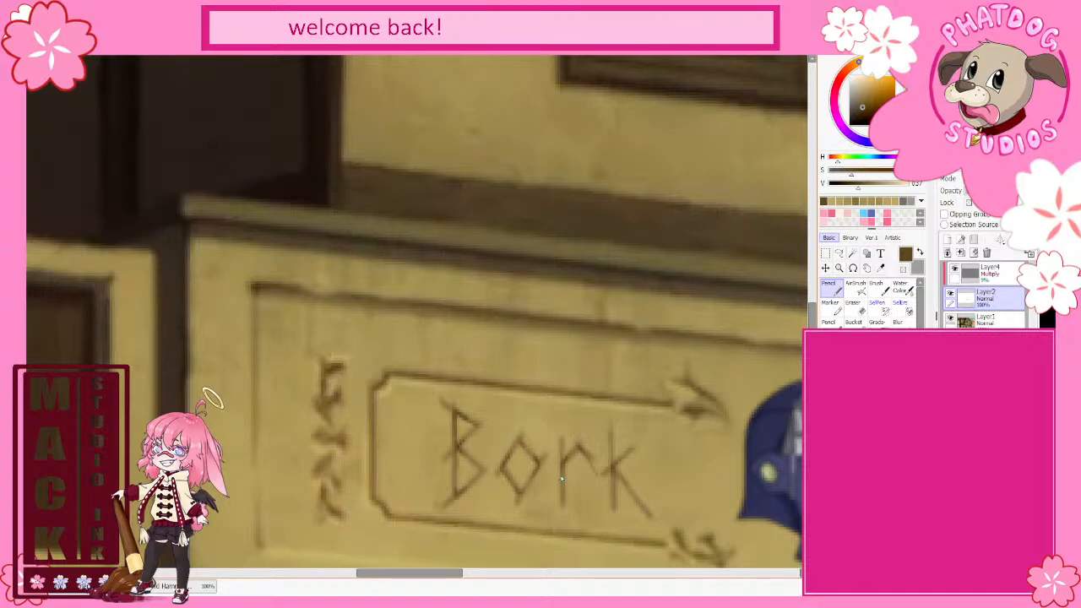
scroll(541, 460, down, 2)
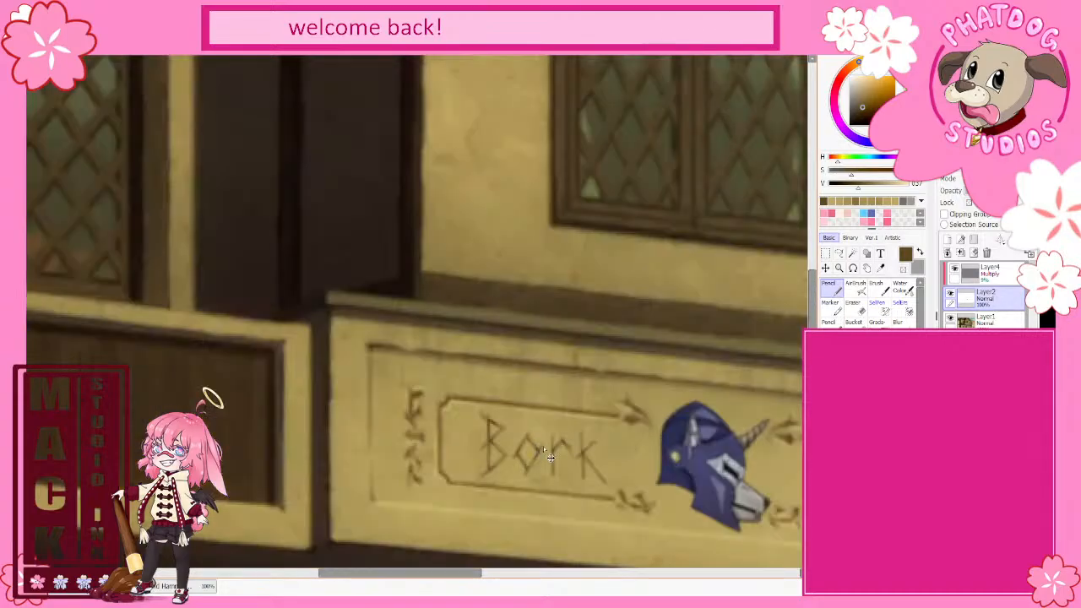
scroll(549, 457, up, 2)
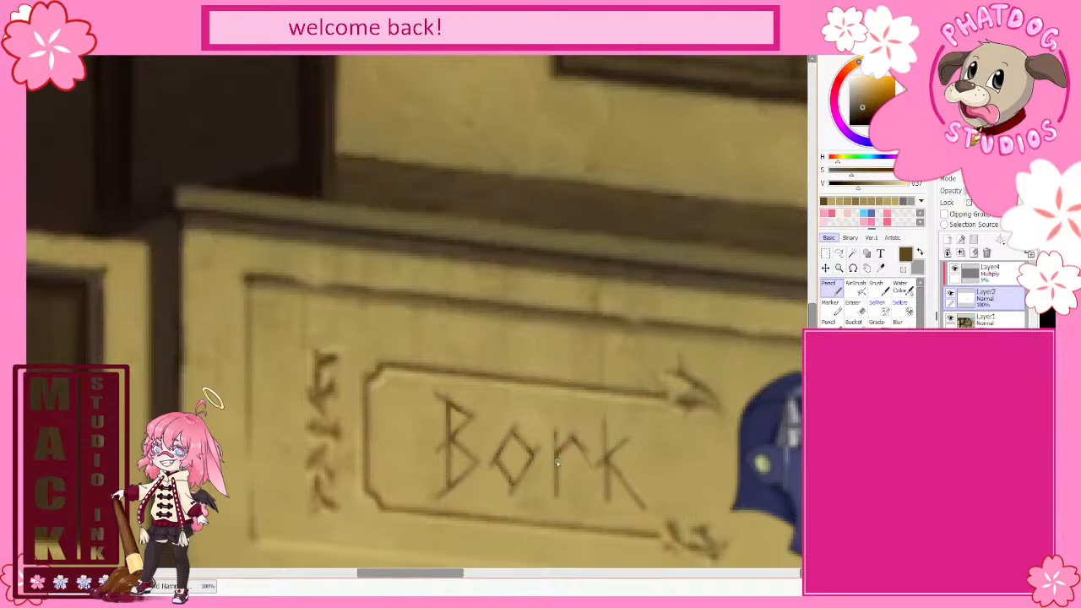
Step: Draw an angular capital H in medium brown inside the right frame, just beside the wolf-head emblem
scroll(498, 438, down, 3)
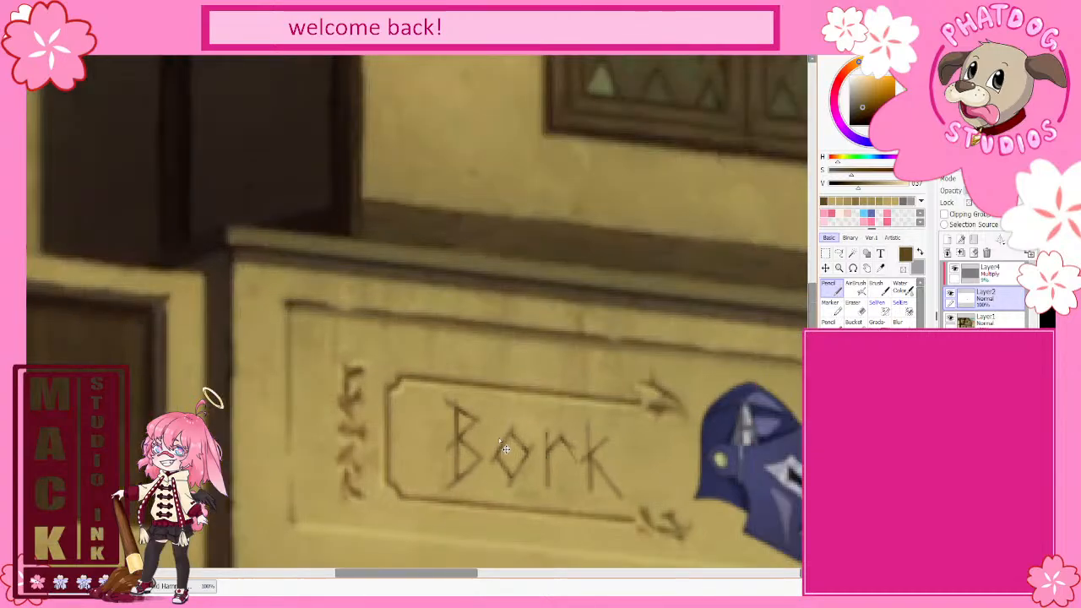
scroll(591, 514, down, 1)
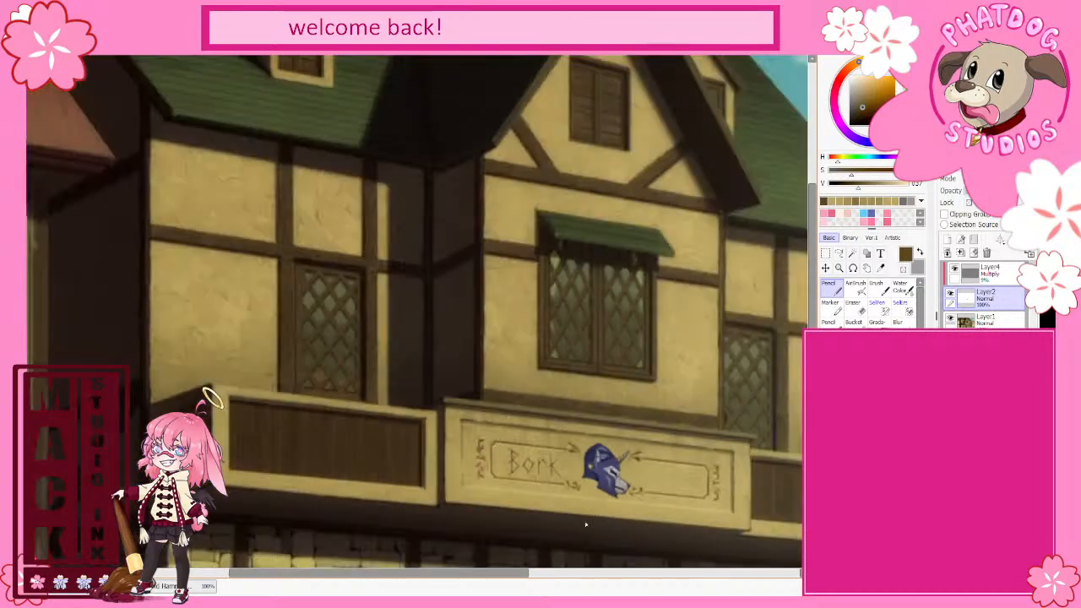
scroll(713, 411, right, 3)
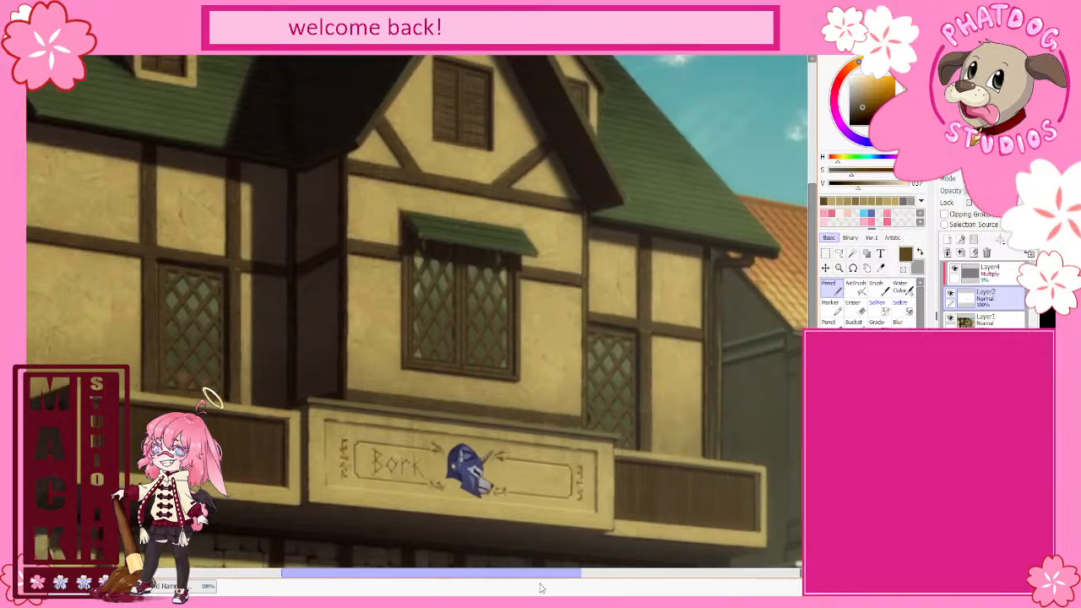
drag(815, 262, 816, 323)
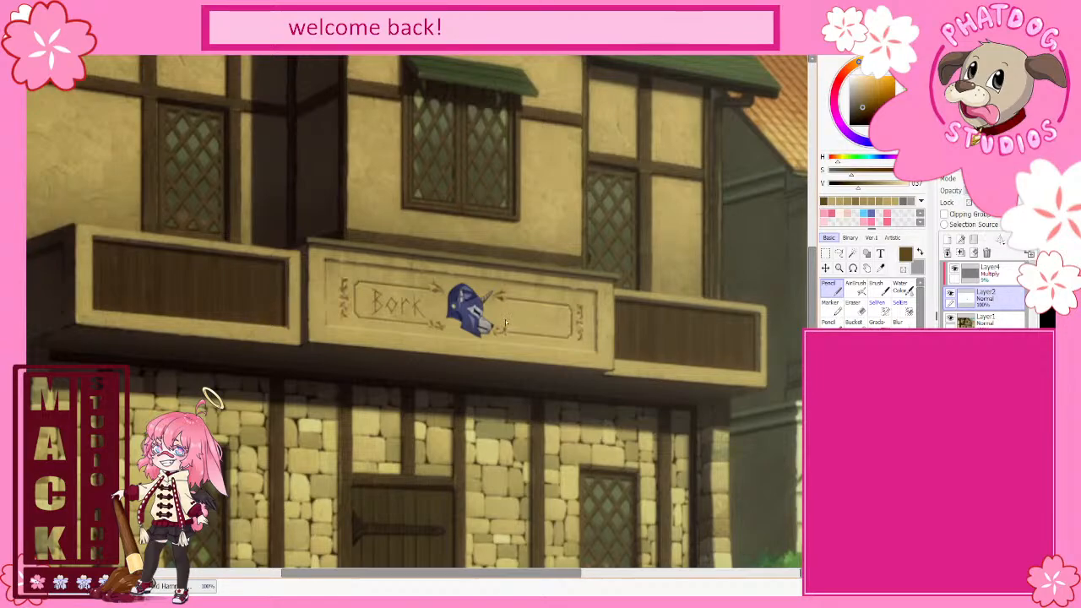
scroll(555, 319, up, 4)
scroll(519, 332, up, 1)
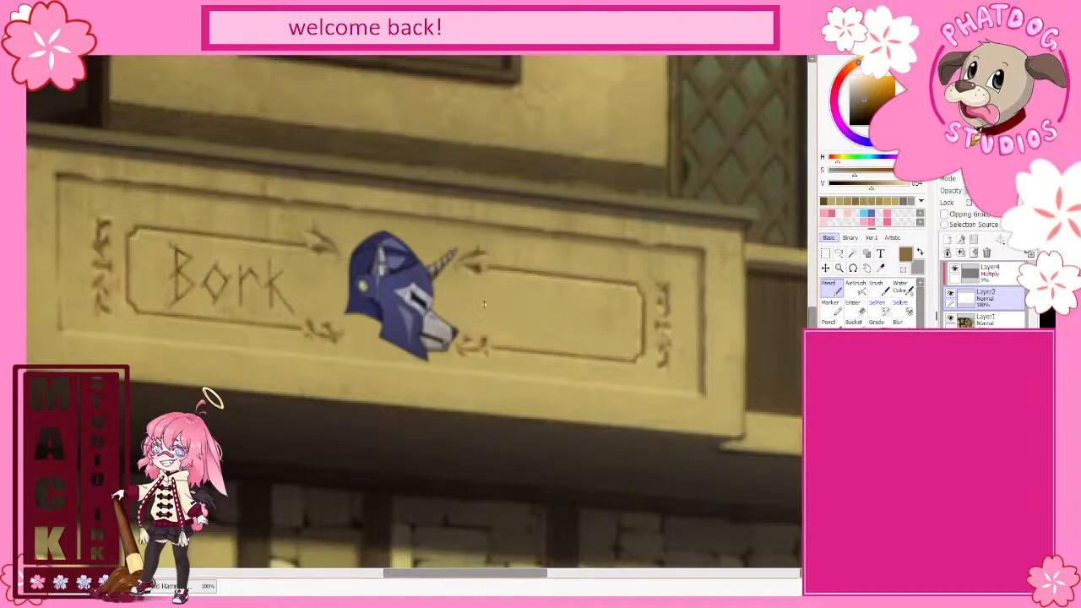
drag(485, 288, 485, 336)
key(ctrl+z)
mouse_move(484, 285)
mouse_down()
mouse_move(483, 328)
mouse_move(498, 307)
mouse_move(496, 330)
mouse_up()
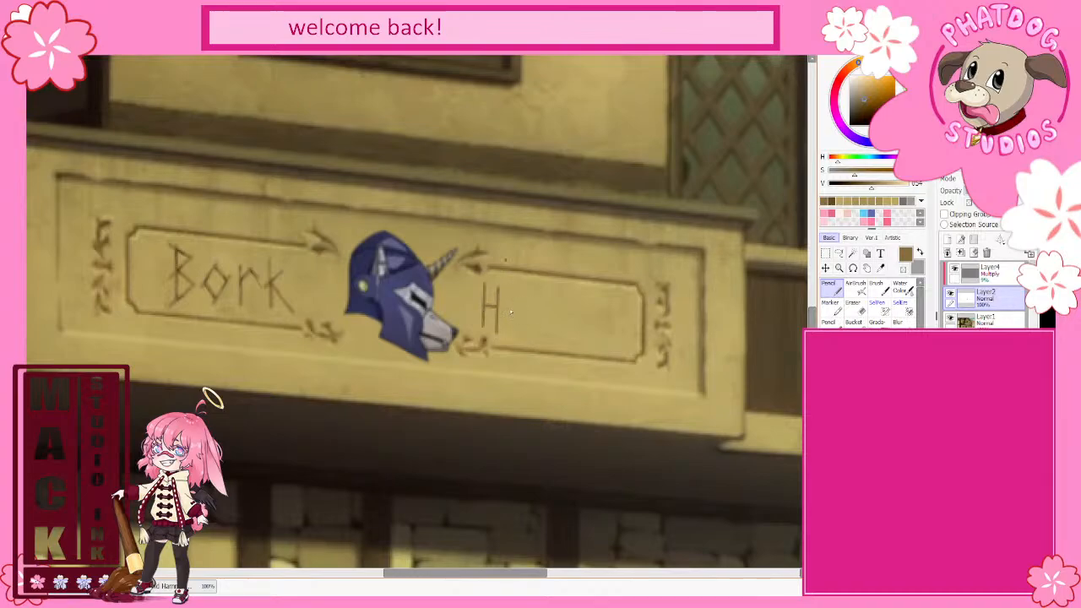
Step: Draw a small angular a after the H in the right frame, redoing strokes that miss
drag(513, 299, 505, 332)
key(ctrl+z)
drag(505, 320, 528, 330)
key(ctrl+z)
drag(520, 316, 514, 305)
key(ctrl+z)
mouse_move(513, 307)
mouse_down()
mouse_move(536, 331)
mouse_move(529, 320)
mouse_up()
mouse_move(538, 334)
mouse_down()
mouse_move(545, 313)
mouse_move(560, 326)
mouse_up()
click(566, 329)
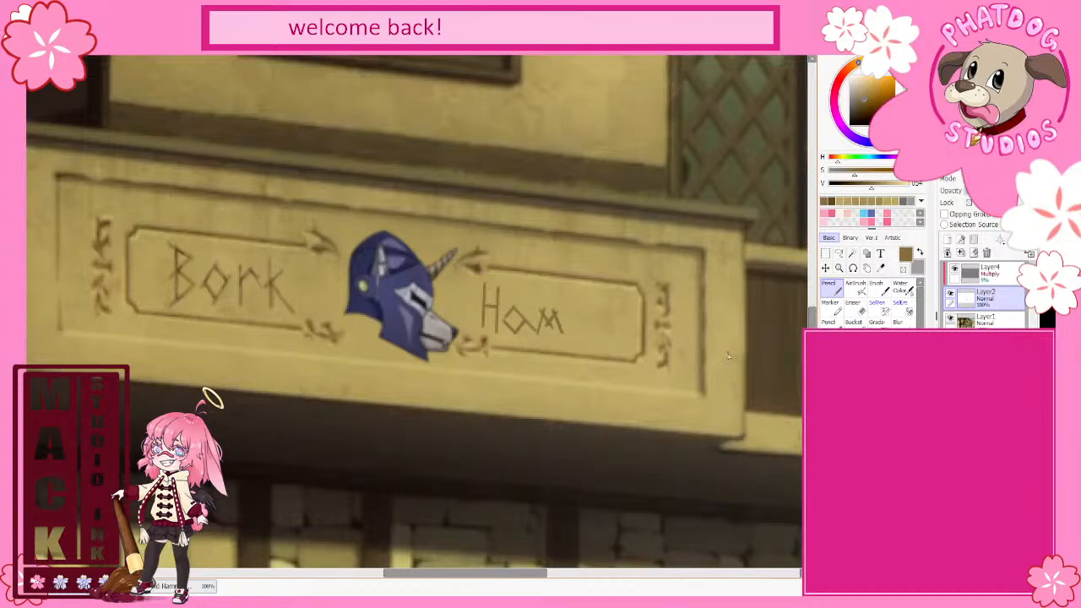
key(ctrl+z)
key(ctrl+z)
key(ctrl+z)
Step: Draw two narrow angular m's after the a so the right frame reads "Hamm"
drag(544, 312, 540, 331)
drag(548, 329, 560, 313)
drag(556, 313, 564, 335)
drag(564, 309, 573, 318)
key(ctrl+z)
mouse_move(577, 333)
mouse_down()
mouse_move(588, 315)
mouse_move(595, 337)
mouse_up()
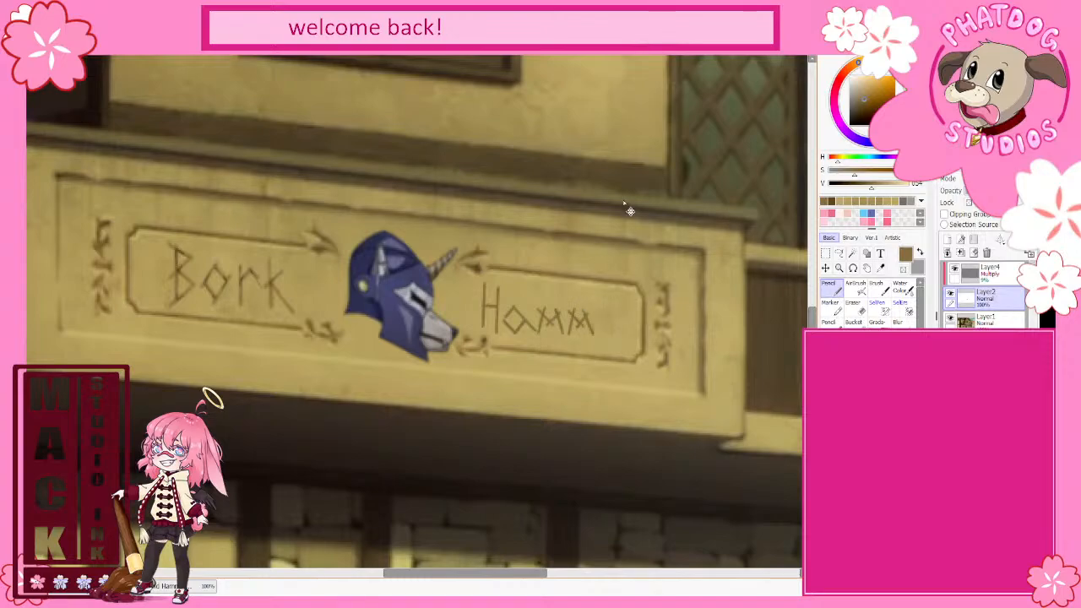
Step: Draw an angular e and r to complete the word "Hammer", alternating between the Pencil and Eraser tools
key(ctrl+z)
drag(595, 337, 592, 313)
mouse_move(602, 315)
mouse_down()
mouse_move(594, 332)
mouse_move(607, 337)
mouse_move(614, 326)
mouse_up()
key(e)
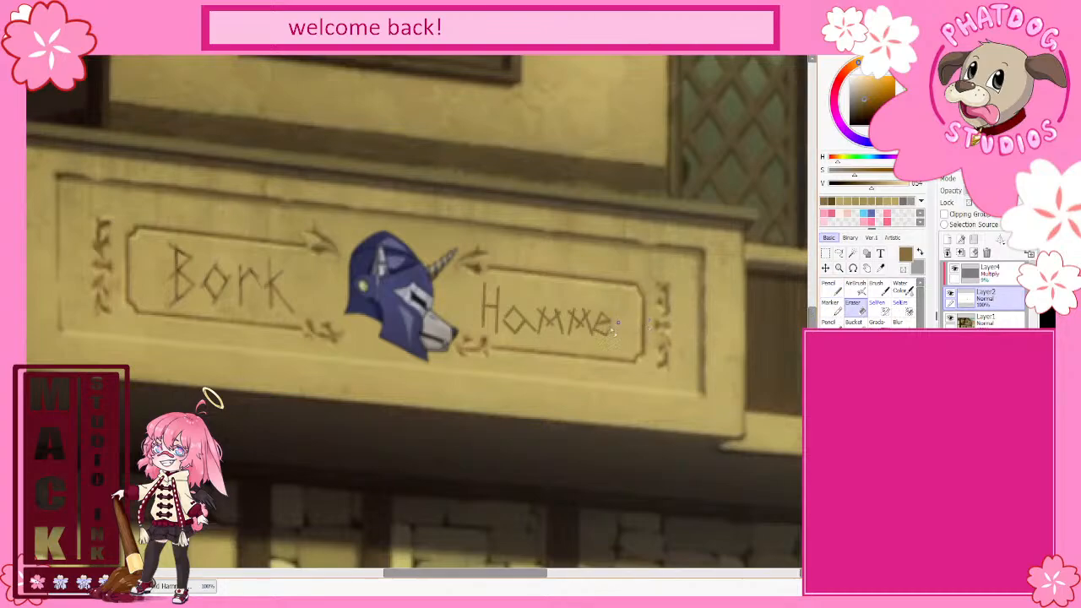
key(n)
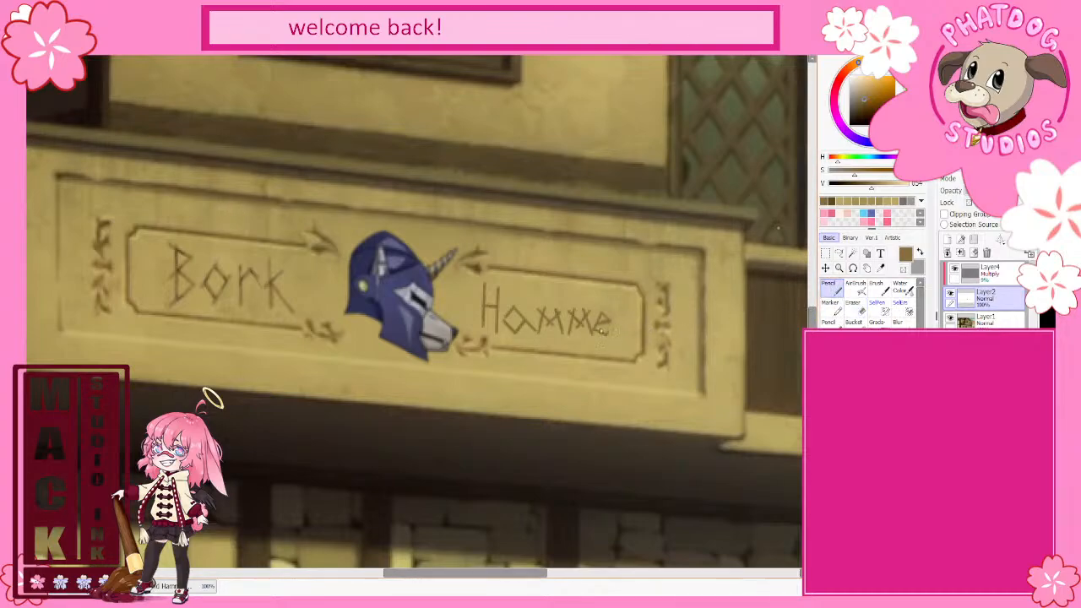
mouse_move(618, 319)
mouse_down()
mouse_move(616, 336)
mouse_move(629, 323)
mouse_up()
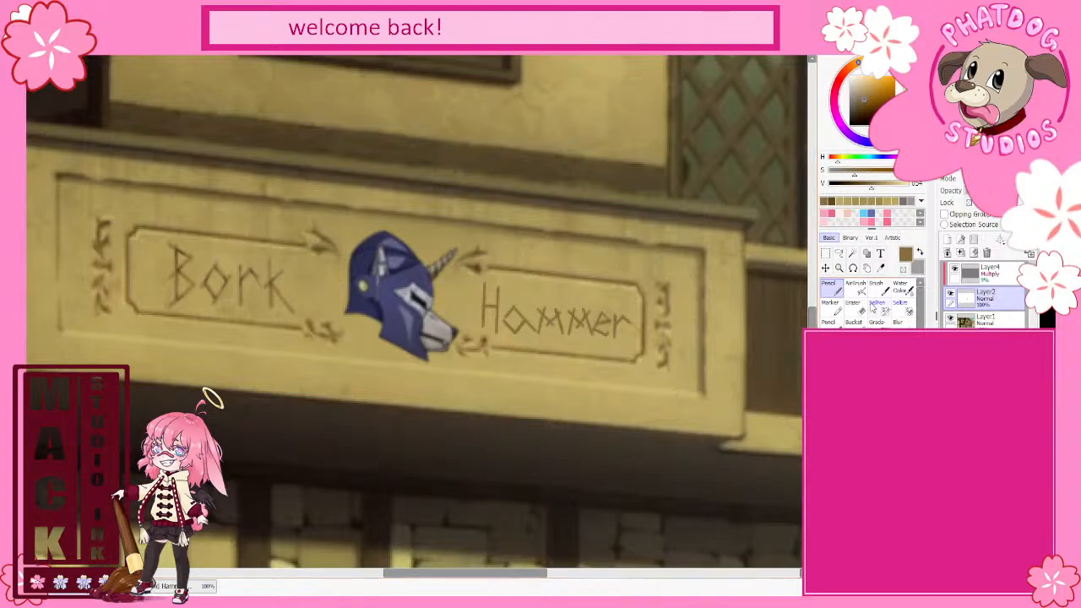
click(853, 306)
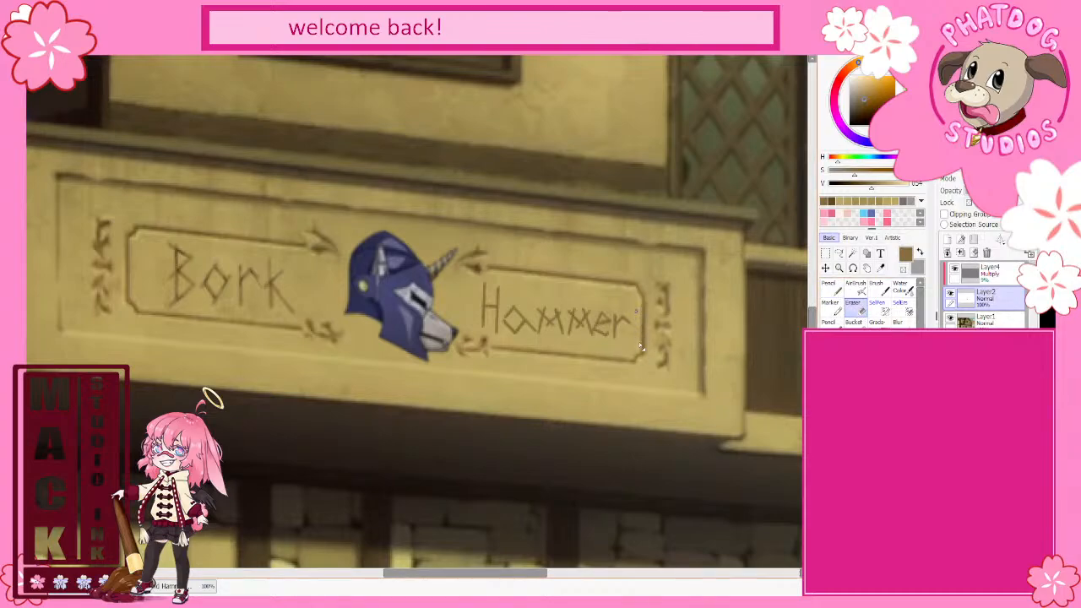
click(831, 287)
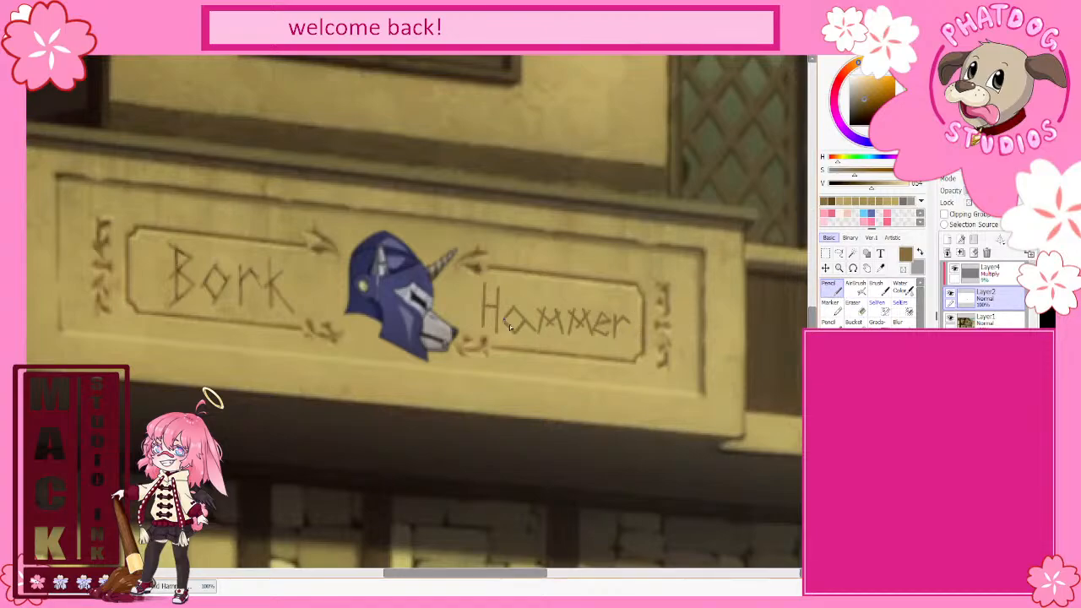
Step: Select the word "Hammer" and skew it downward with a free transform to follow the right frame's slope
key(e)
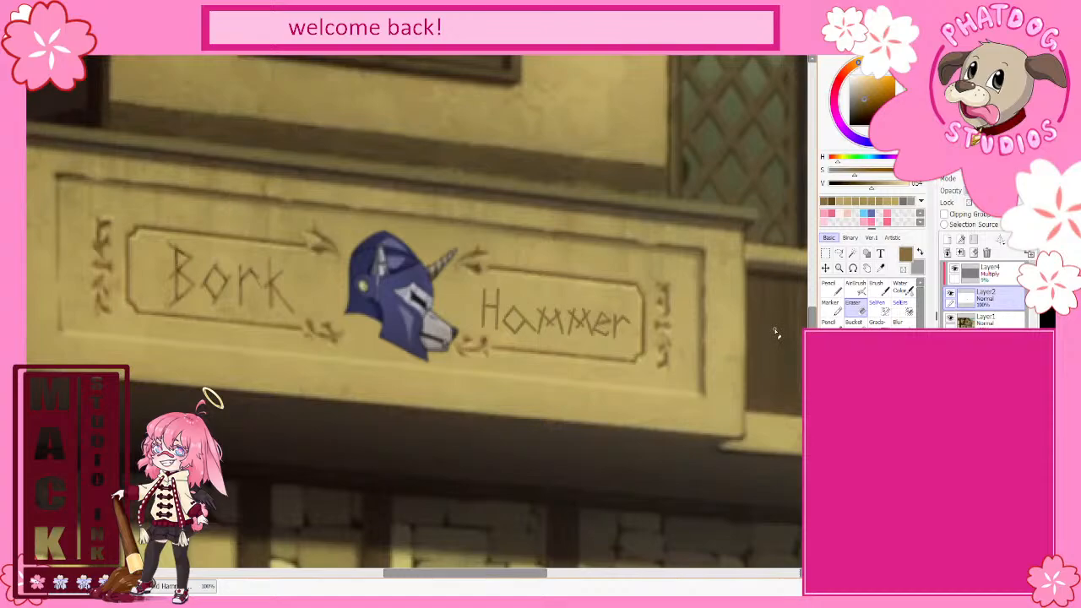
click(825, 252)
drag(673, 279, 474, 349)
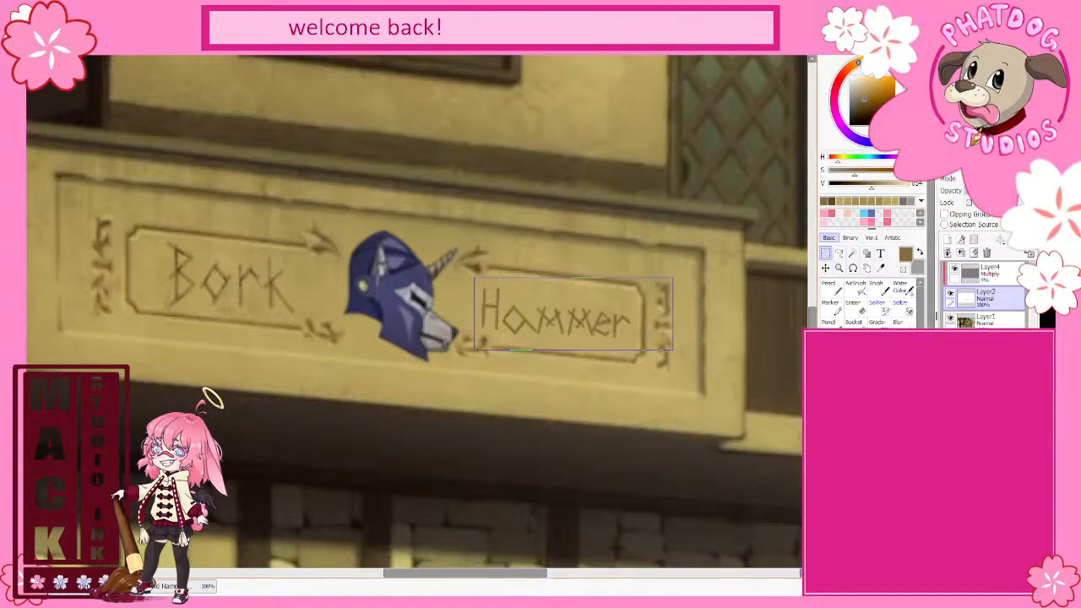
key(ctrl+t)
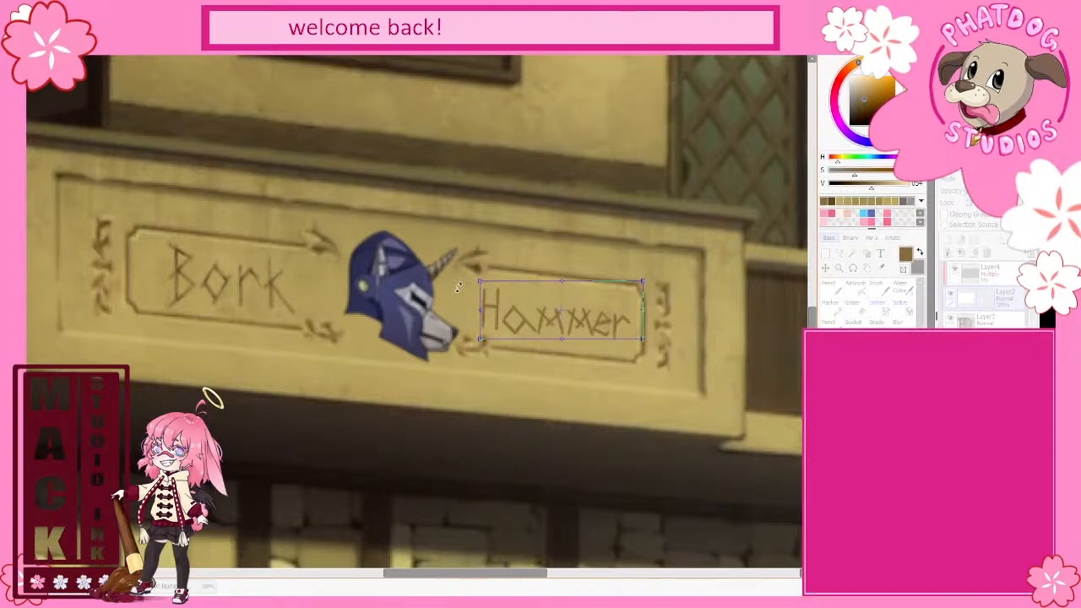
drag(479, 281, 474, 279)
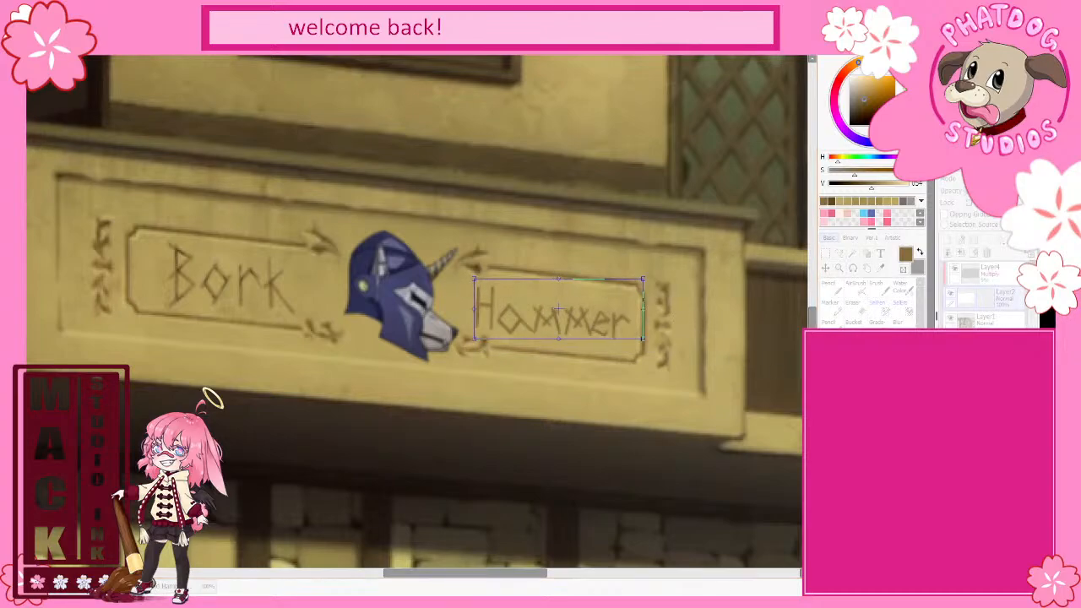
drag(651, 327, 647, 344)
drag(559, 319, 569, 311)
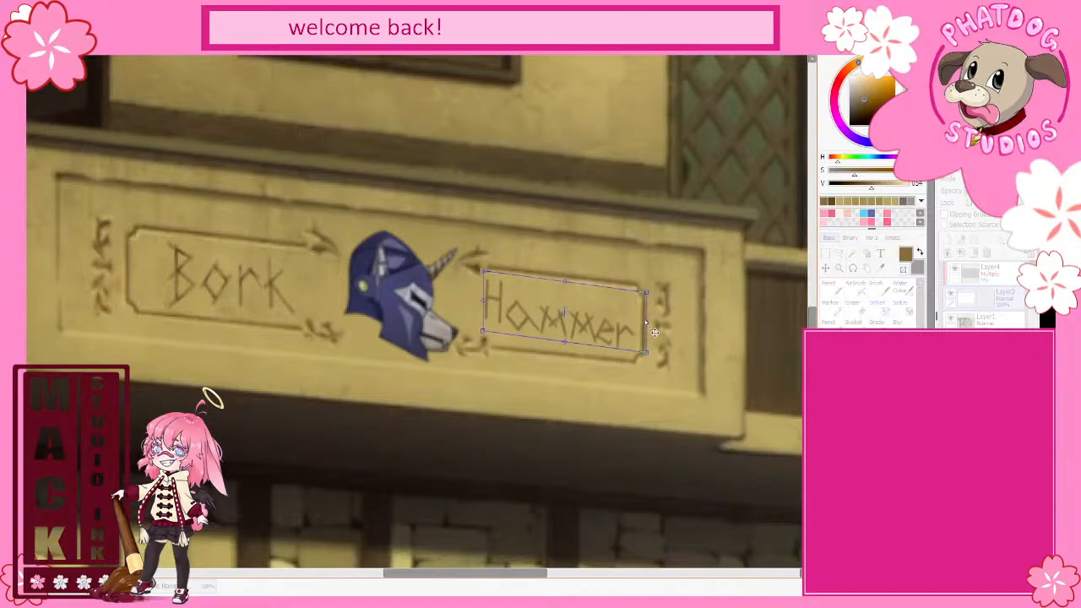
Step: Fine-tune the skew of "Hammer", shift it slightly toward the frame's right end and apply the transform
drag(653, 331, 652, 326)
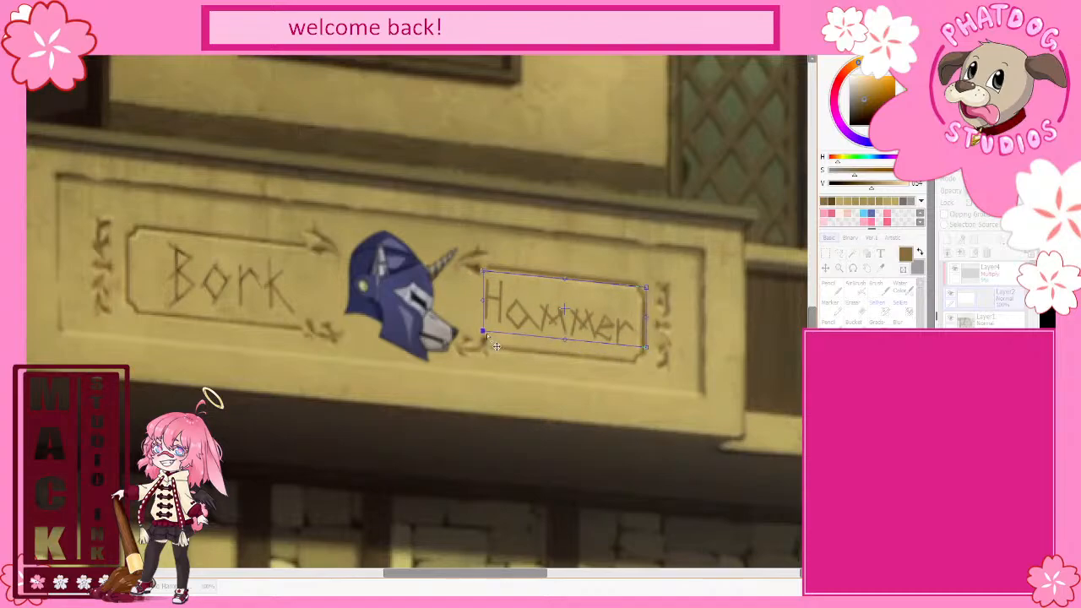
drag(493, 312, 494, 316)
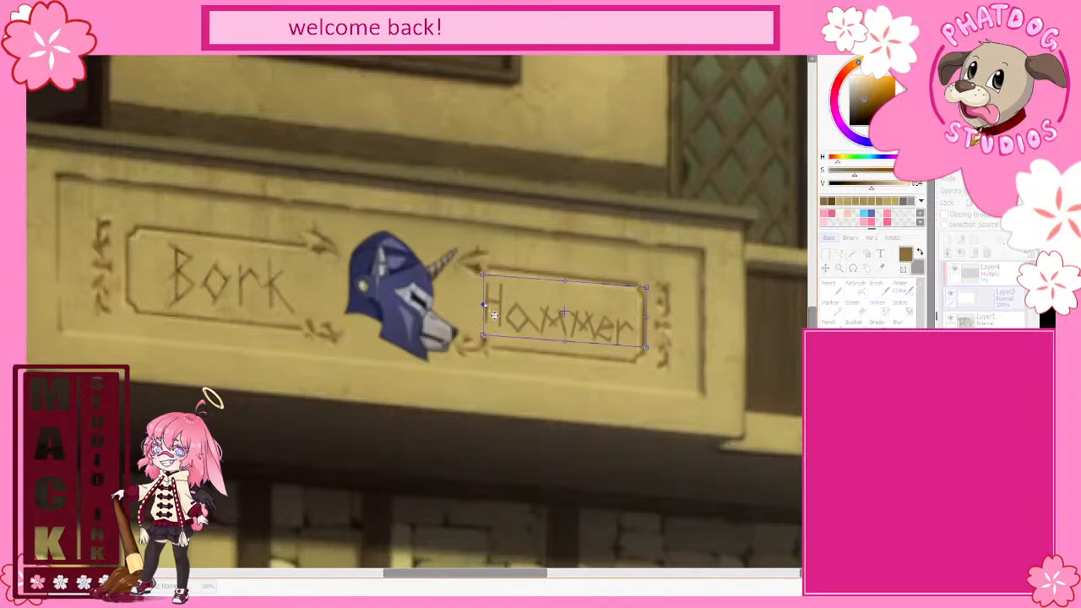
drag(656, 331, 649, 324)
drag(583, 317, 587, 316)
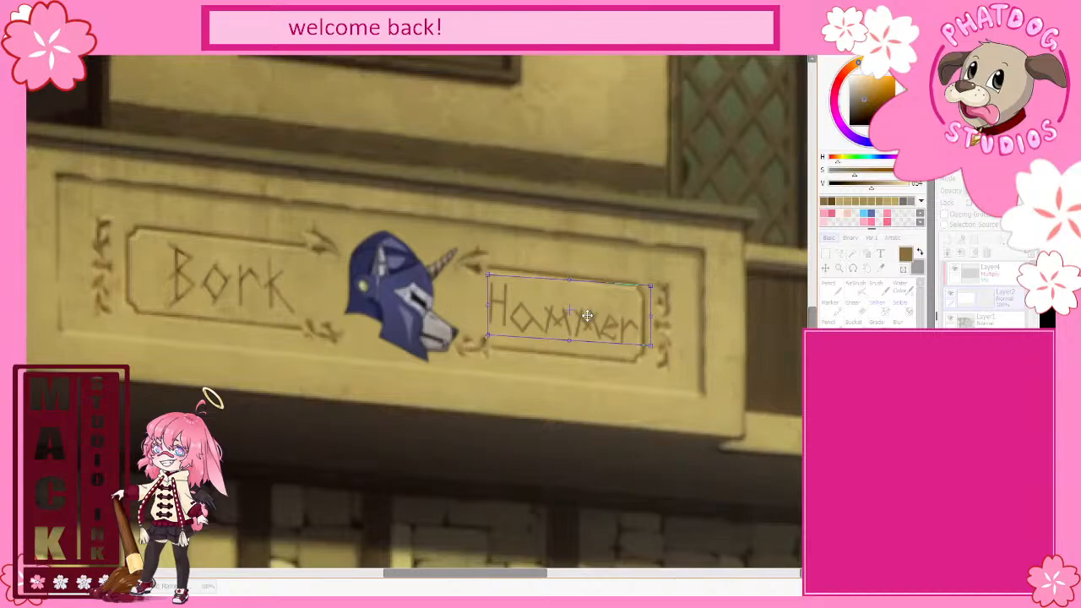
key(Return)
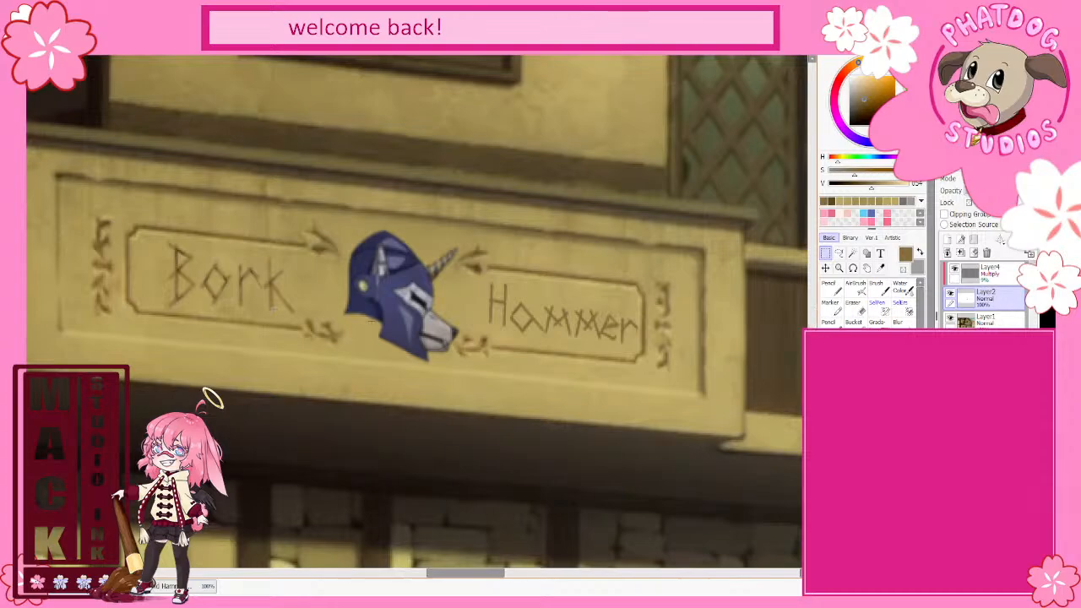
Step: Retrace the H, a and first m of "Hammer" in medium brown with the Pencil, undoing a stray stroke above the m
scroll(370, 319, up, 2)
mouse_move(465, 574)
mouse_down()
mouse_move(541, 580)
mouse_move(498, 579)
mouse_move(510, 580)
mouse_up()
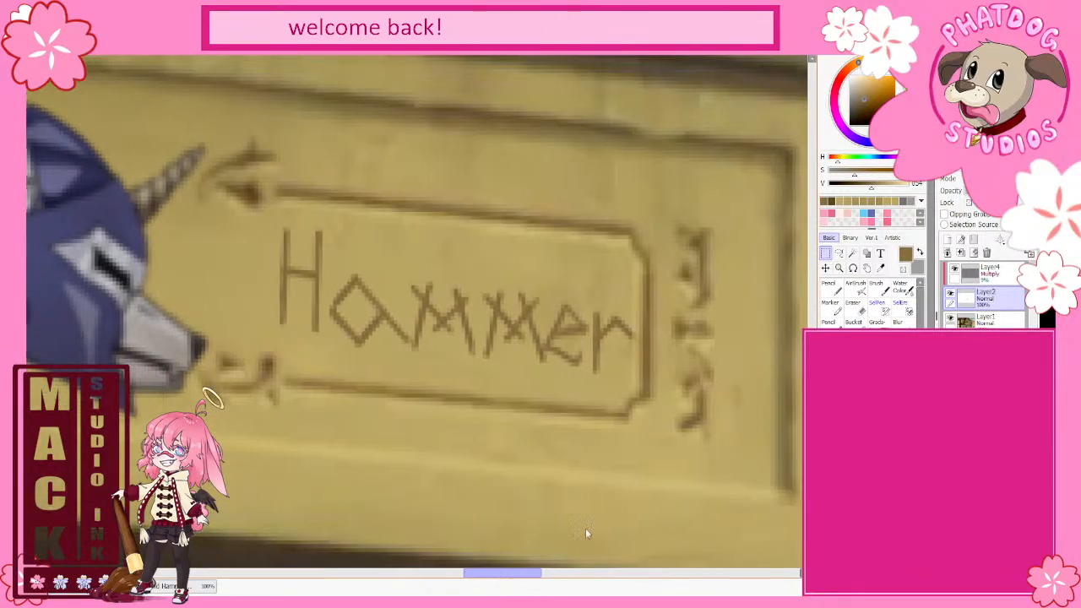
click(832, 289)
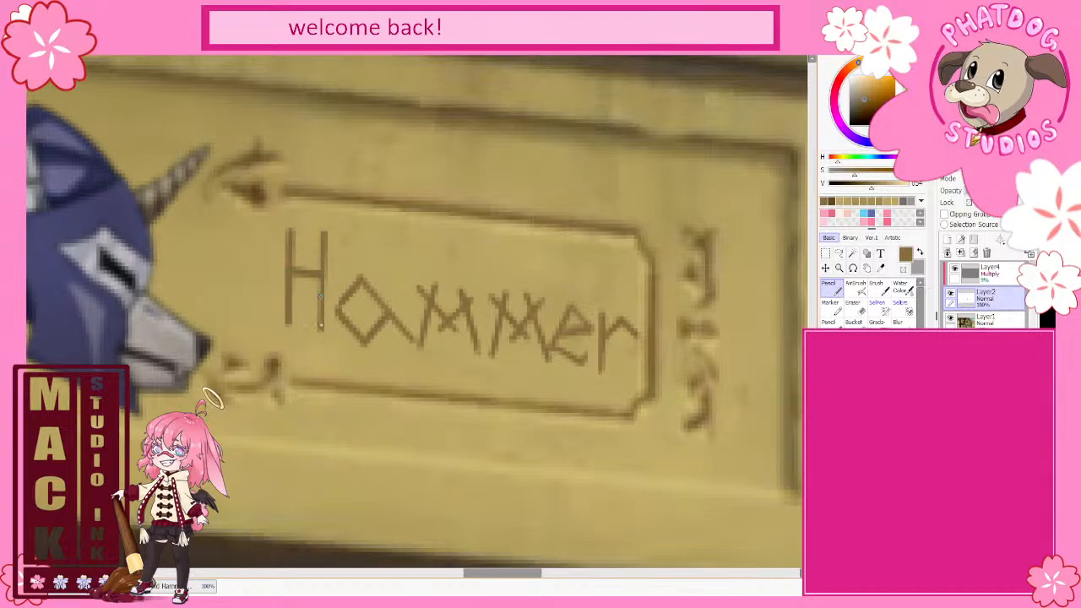
drag(321, 333, 323, 267)
drag(338, 311, 357, 327)
drag(433, 286, 454, 221)
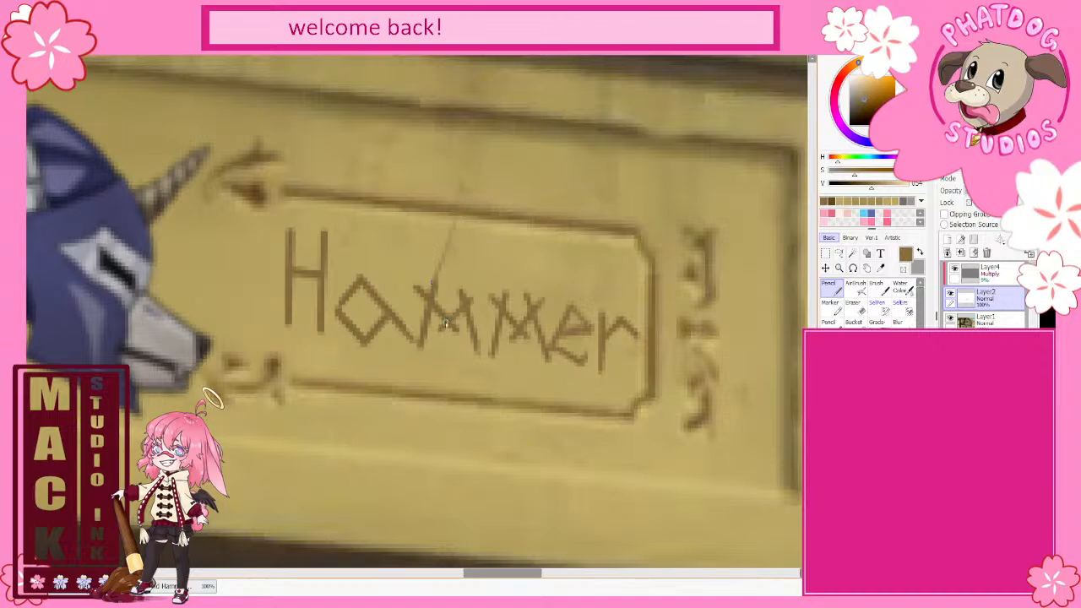
key(ctrl+z)
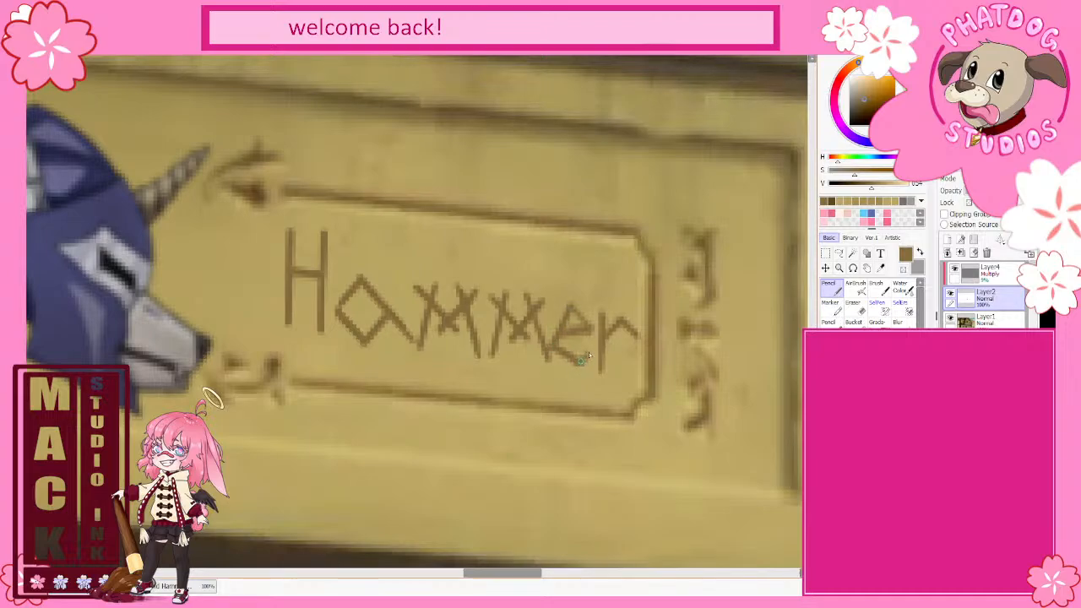
Step: Touch up the e of "Hammer" and trace light tan highlights, sampled from the frame's upper corner, along the letters
drag(580, 362, 591, 364)
drag(571, 304, 620, 238)
key(ctrl+z)
alt+click(631, 240)
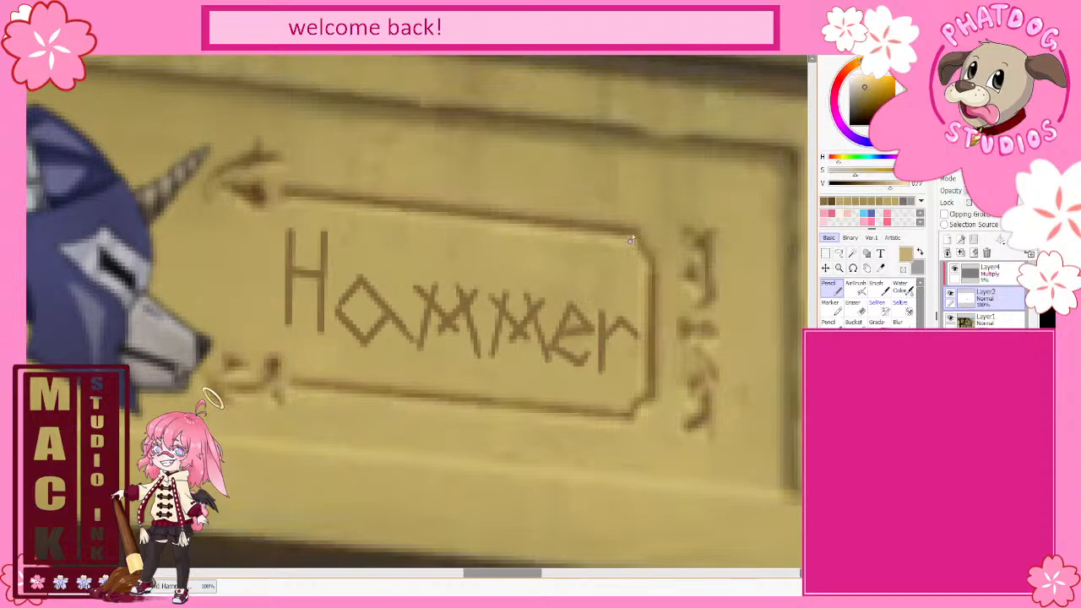
drag(642, 336, 626, 318)
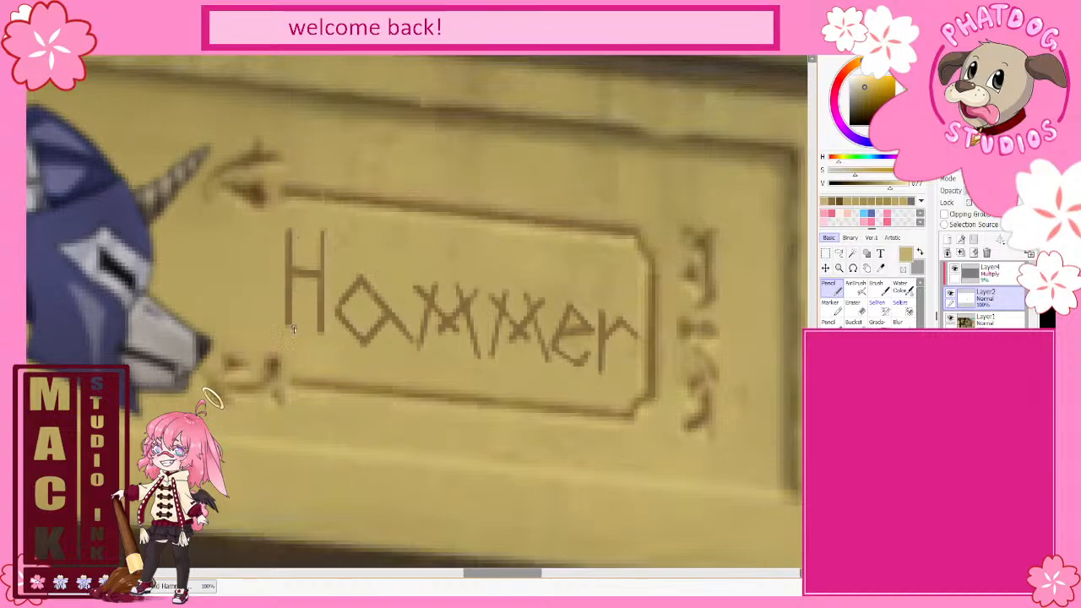
Step: Darken the H, a and first m of "Hammer" with dark brown sampled from the frame's arrow ornament
alt+click(256, 190)
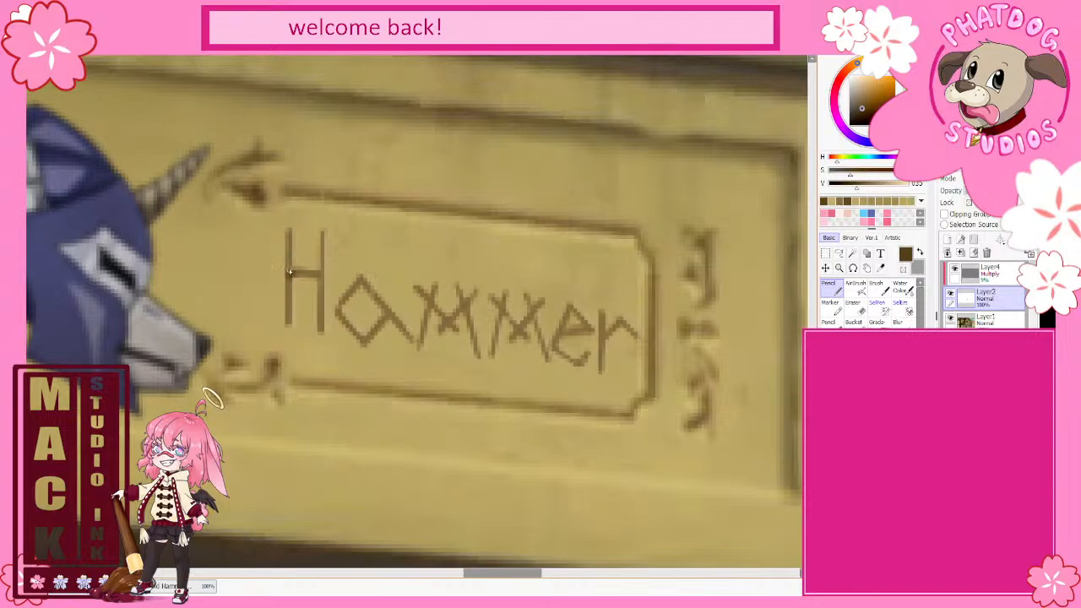
drag(290, 244, 290, 323)
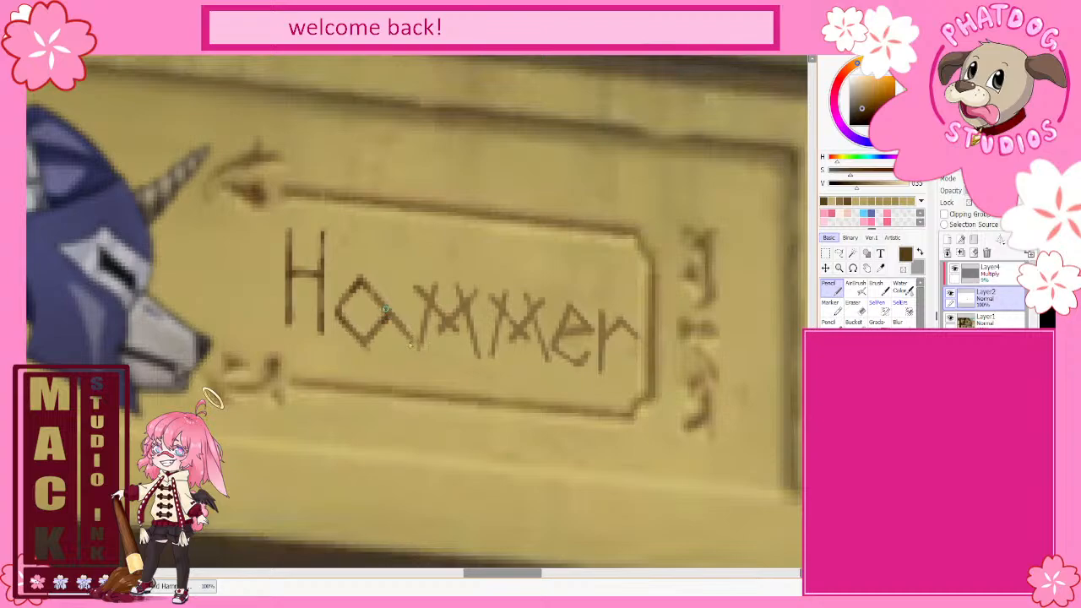
drag(395, 326, 413, 344)
drag(416, 288, 428, 300)
drag(429, 301, 432, 348)
key(ctrl+z)
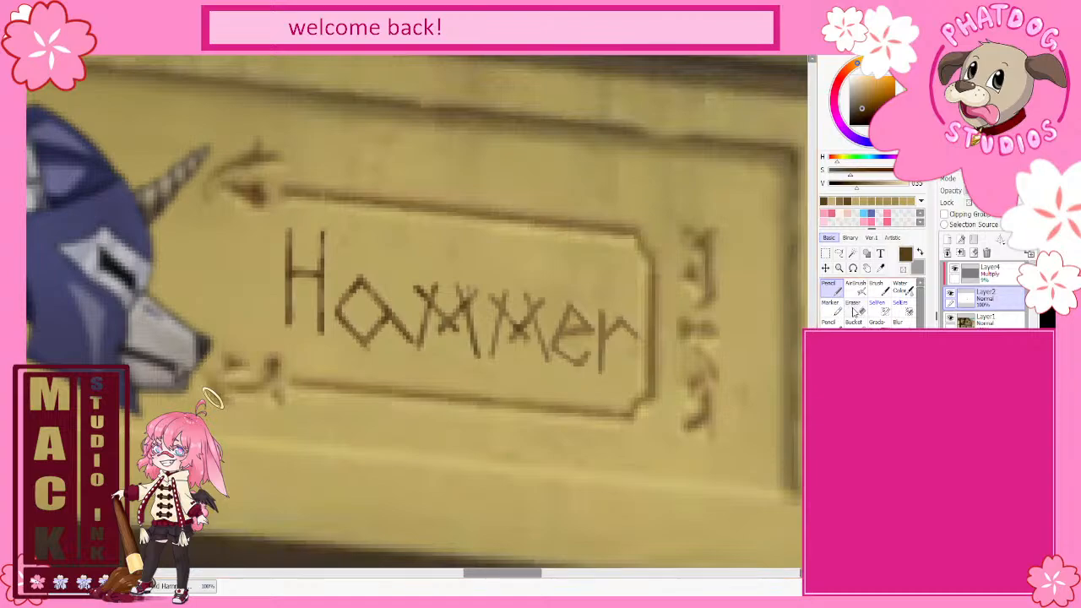
Step: Darken the second m, e and r of "Hammer" with the same dark brown Pencil
key(e)
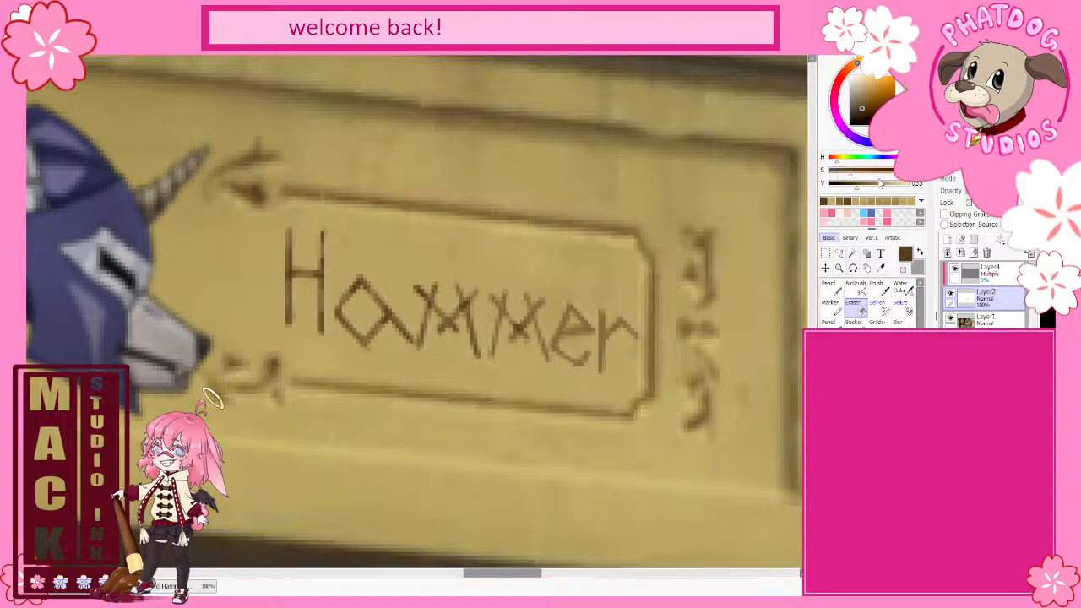
click(830, 289)
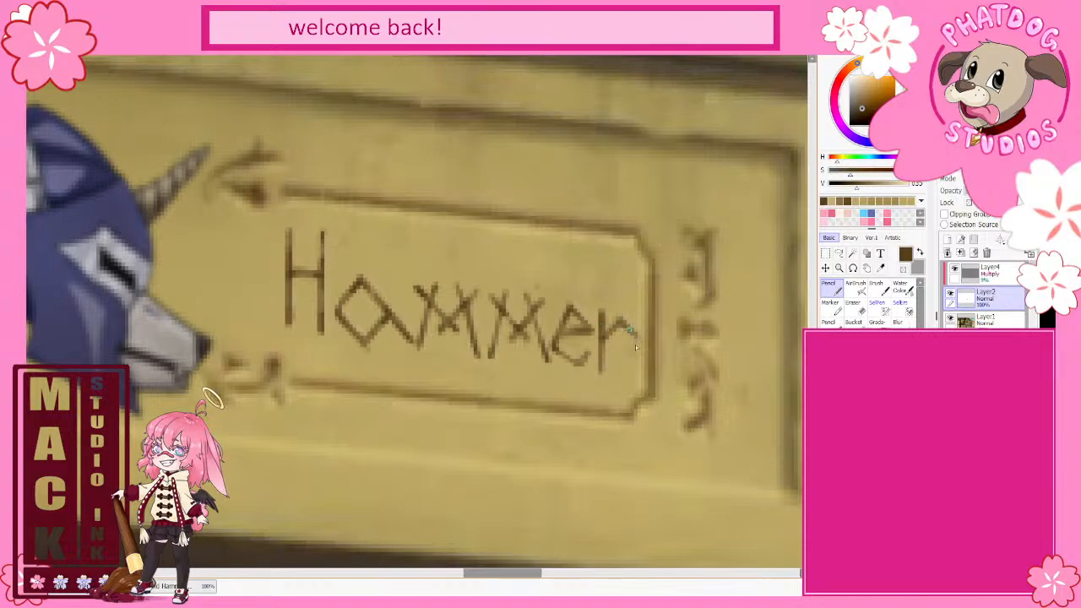
drag(601, 373, 596, 340)
scroll(571, 392, down, 3)
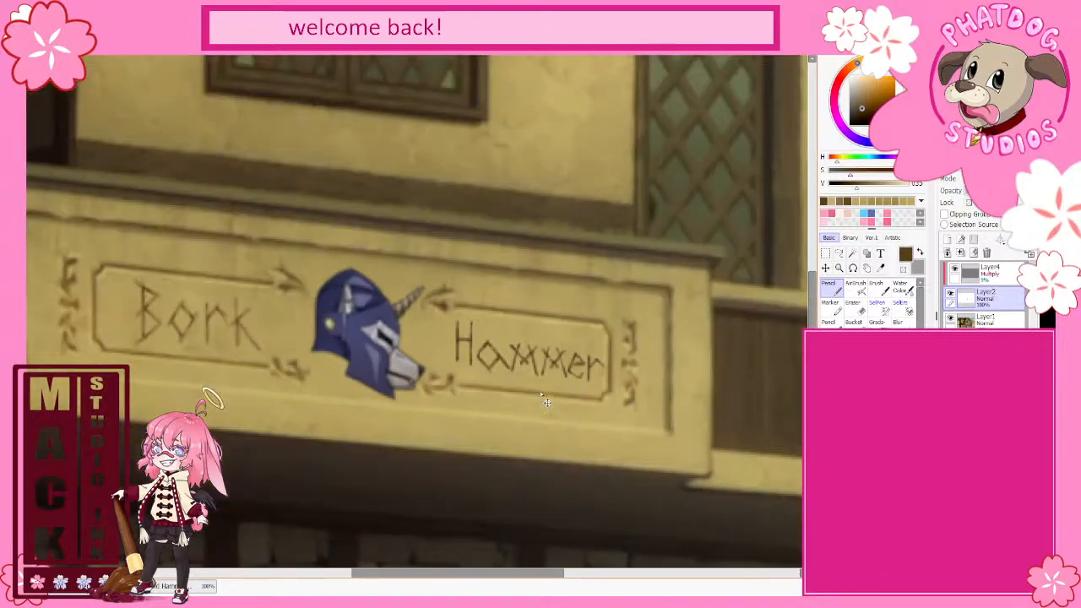
scroll(549, 402, down, 1)
scroll(583, 426, down, 1)
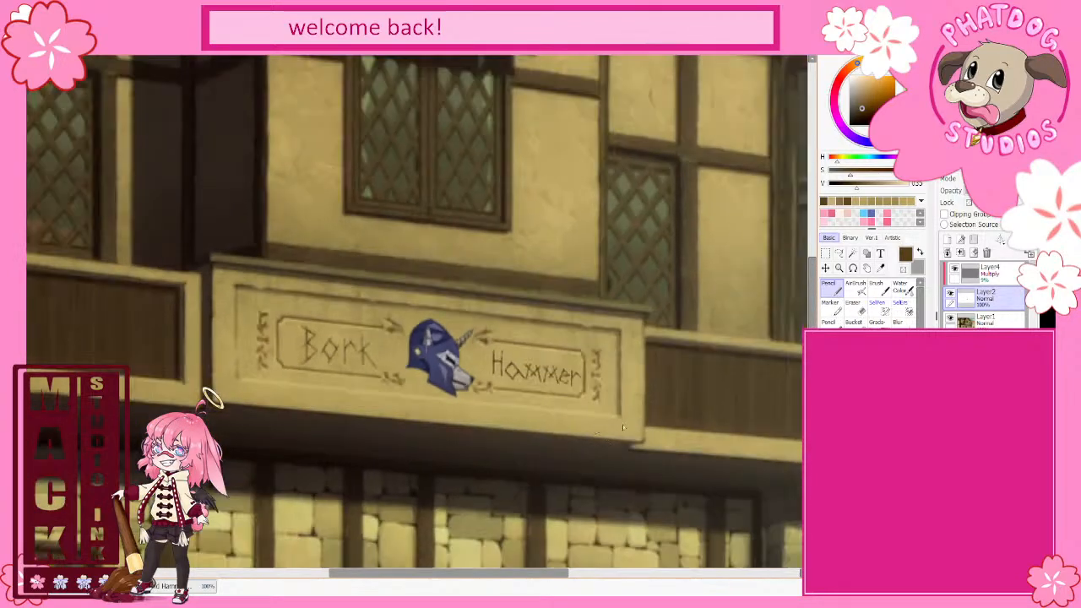
scroll(624, 424, down, 1)
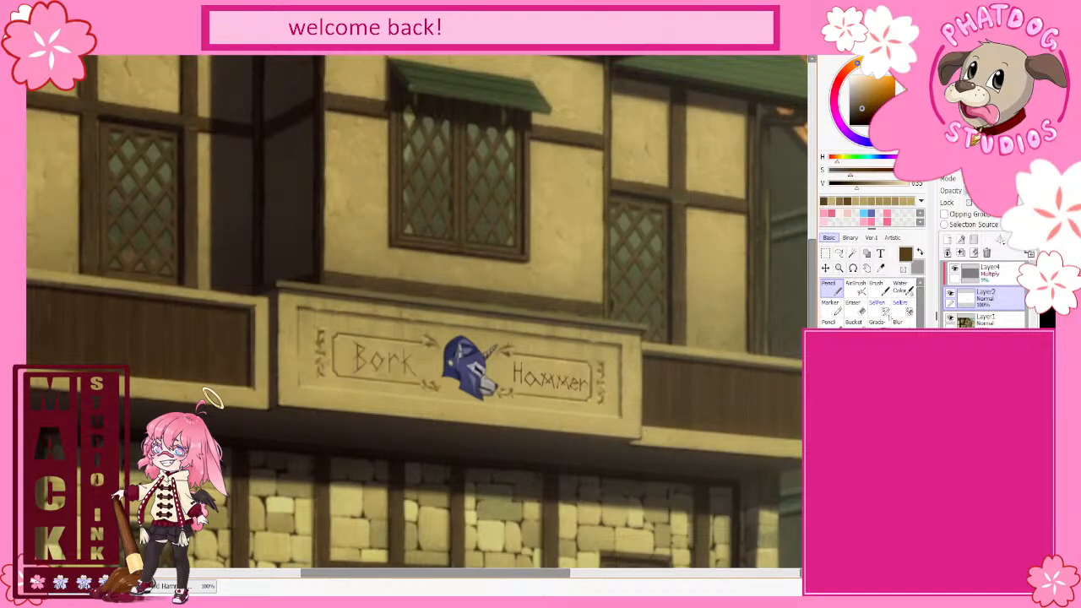
click(826, 253)
mouse_move(608, 367)
mouse_down()
mouse_move(546, 397)
mouse_move(507, 393)
mouse_up()
drag(508, 354, 541, 372)
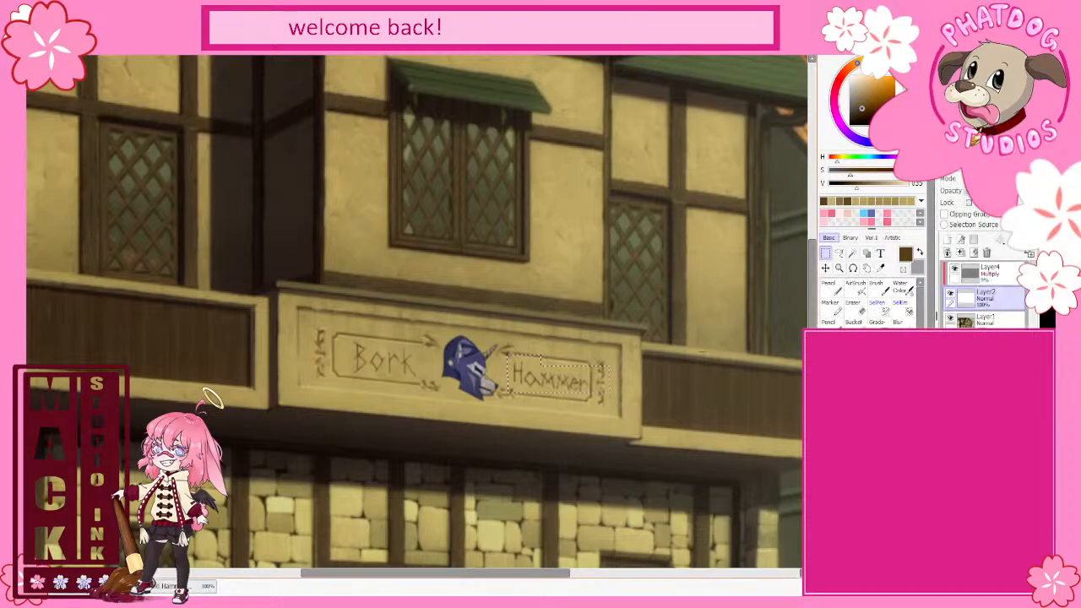
key(ctrl+d)
Step: Touch up the end of "Hammer" beside the frame with olive-tan sampled from the right frame's upper corner
scroll(534, 395, up, 3)
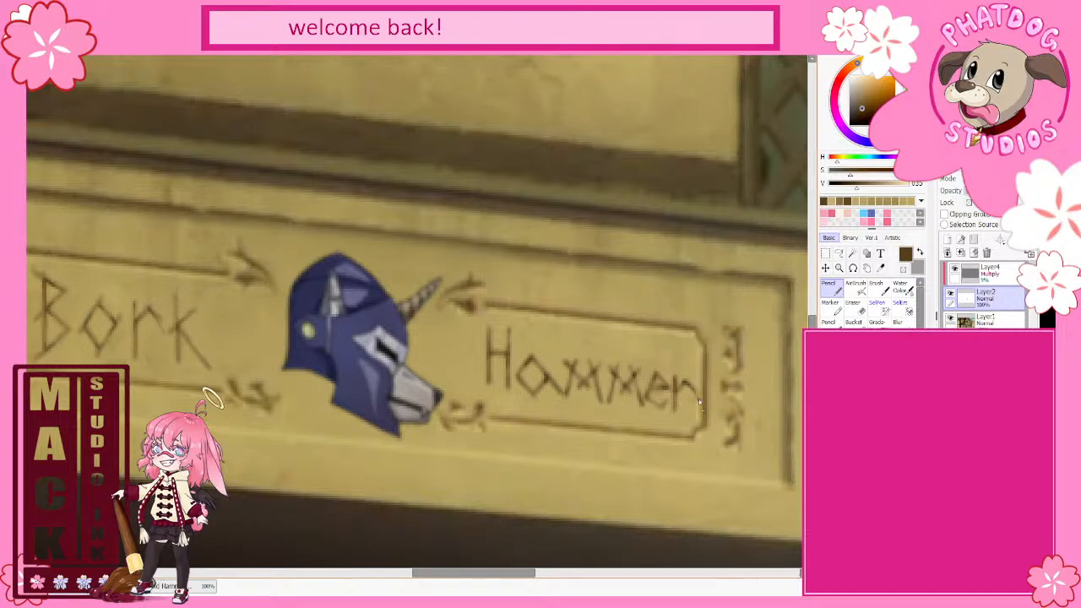
alt+click(701, 342)
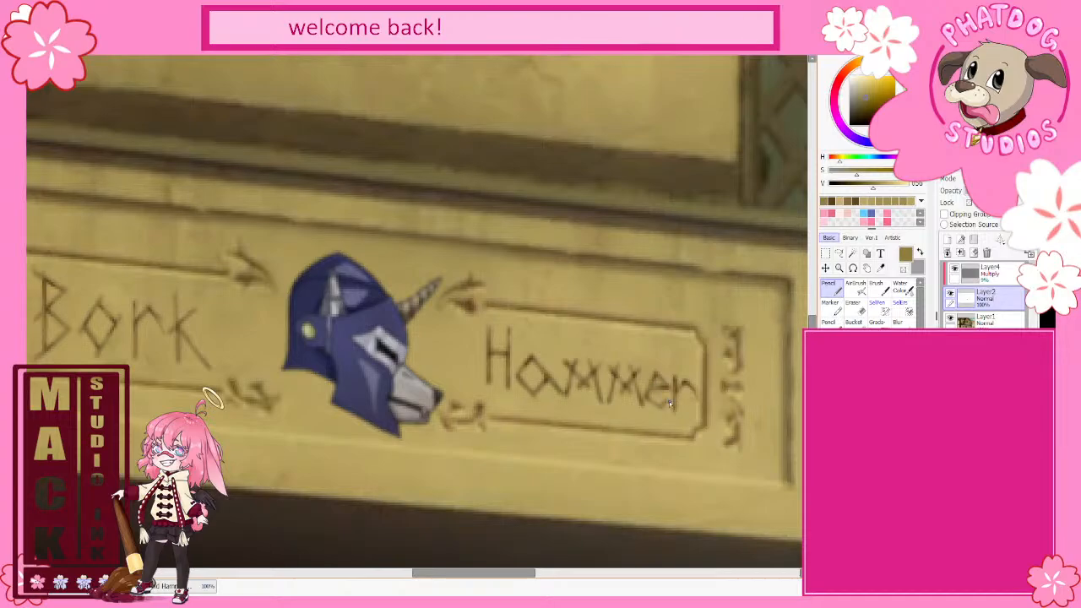
scroll(689, 356, down, 3)
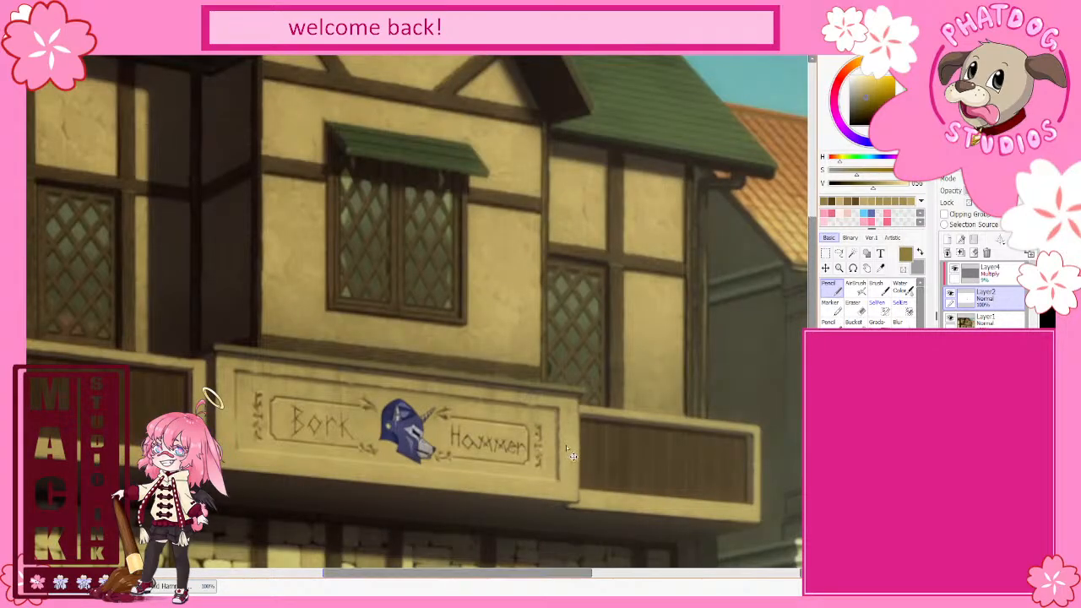
scroll(566, 445, down, 1)
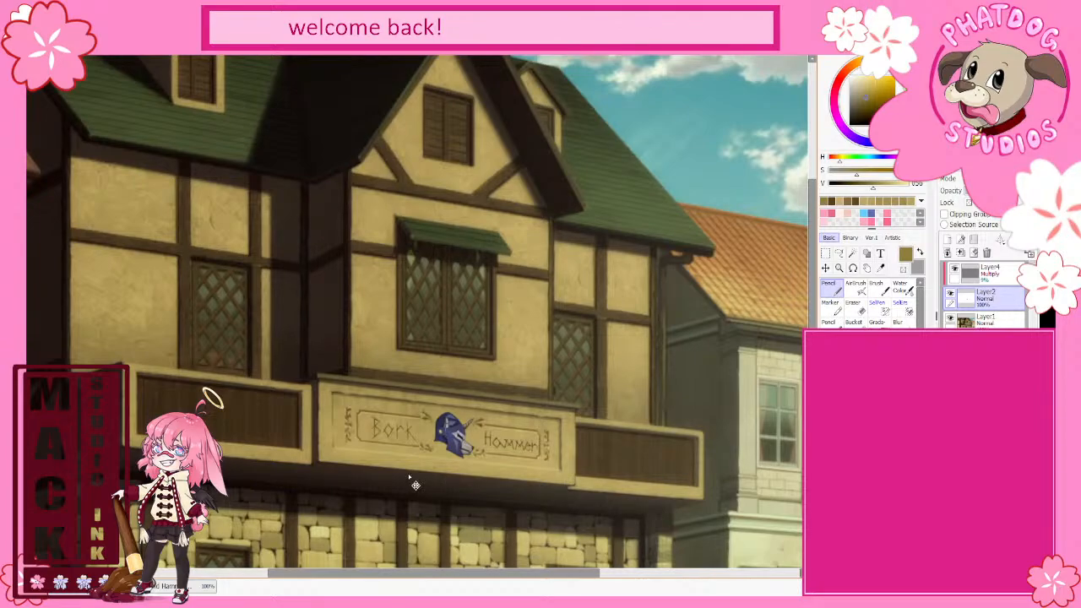
Step: On Layer1, airbrush soft shading around the wolf-head emblem with brown sampled from the left frame's arrow tip
scroll(414, 482, up, 2)
scroll(468, 443, up, 2)
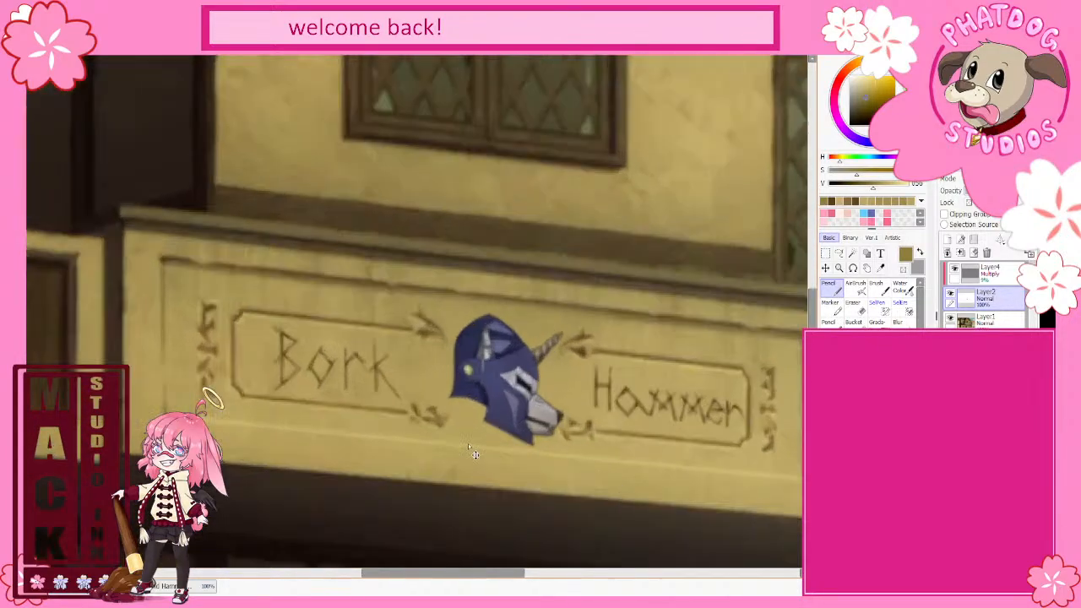
click(987, 320)
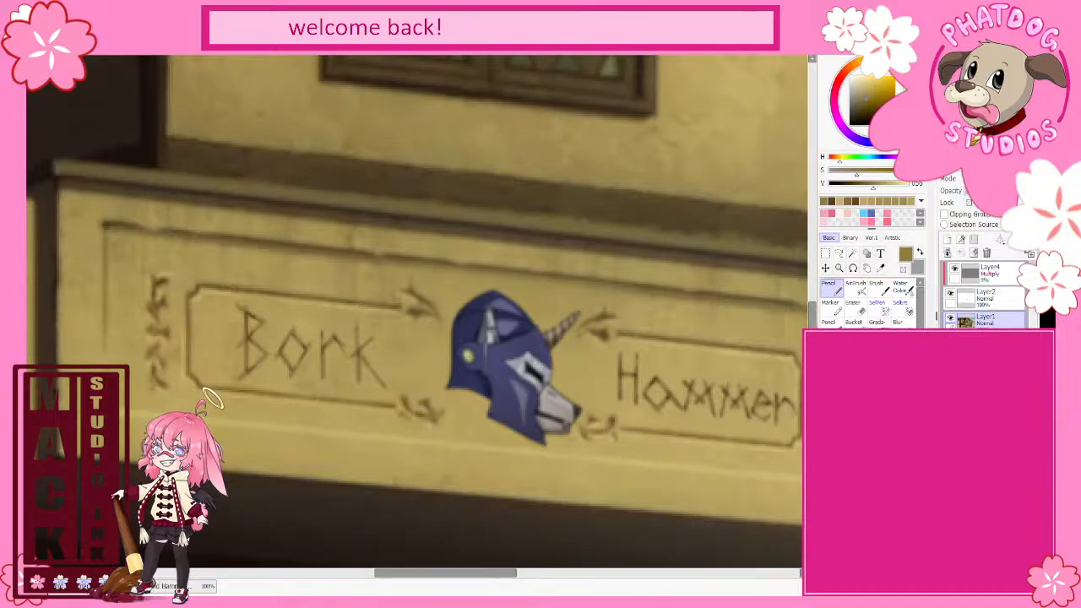
click(858, 287)
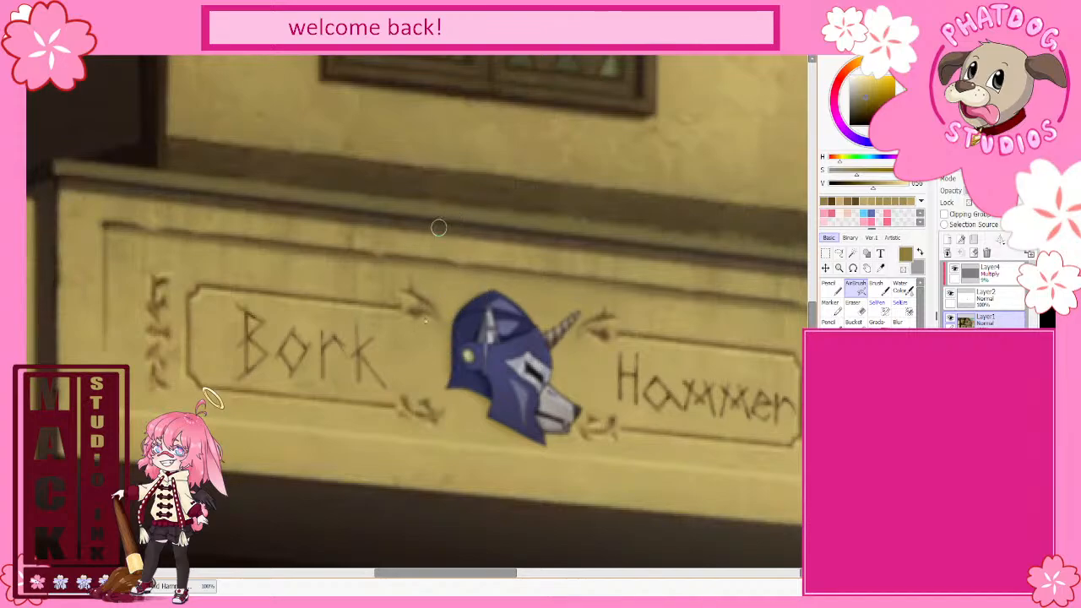
alt+click(426, 311)
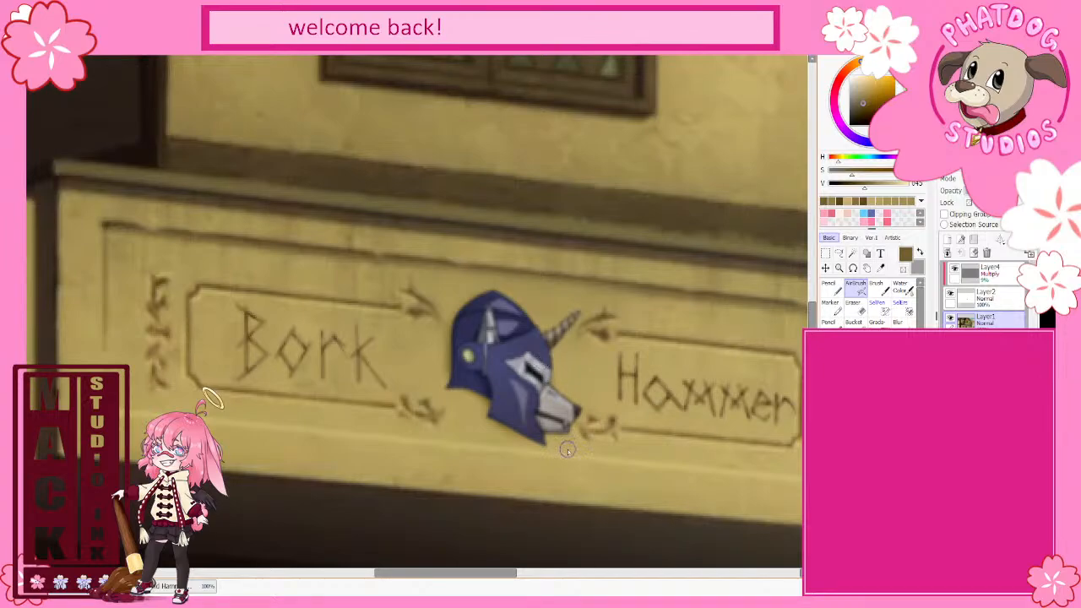
scroll(572, 442, down, 2)
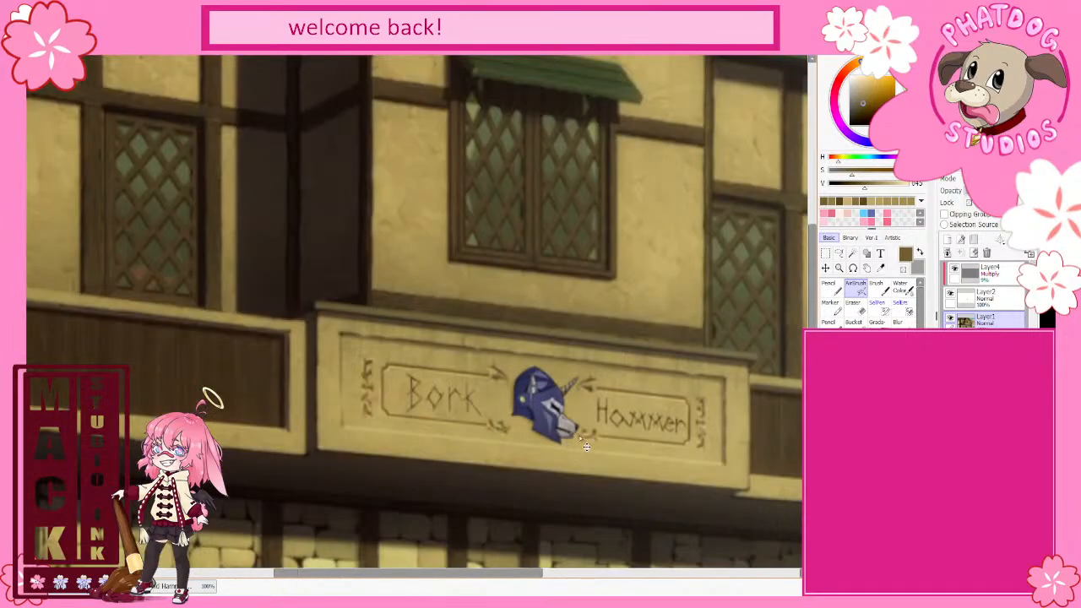
scroll(586, 446, down, 1)
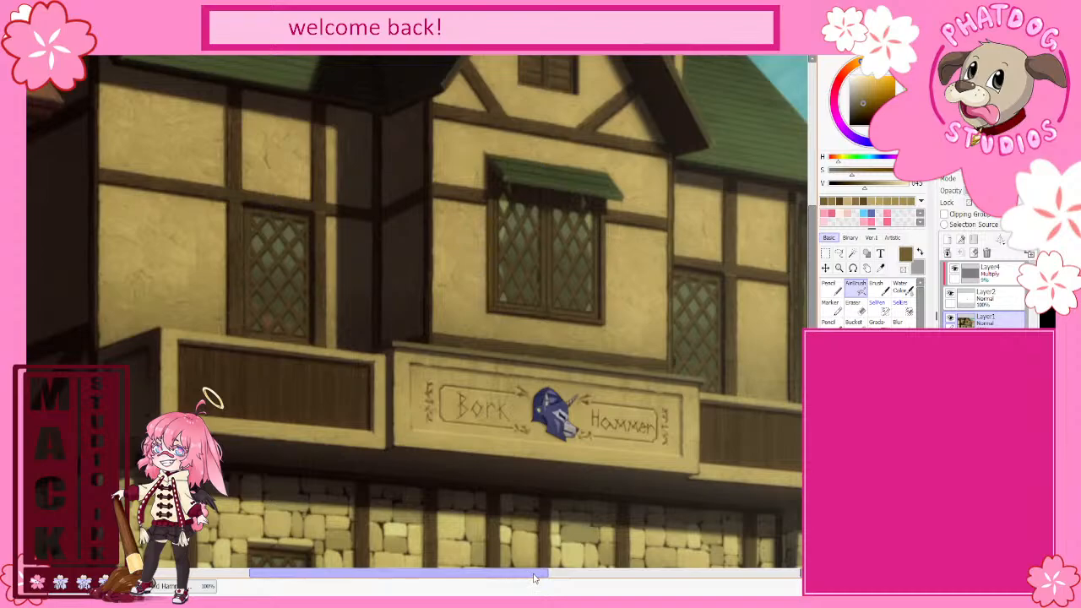
drag(534, 579, 563, 579)
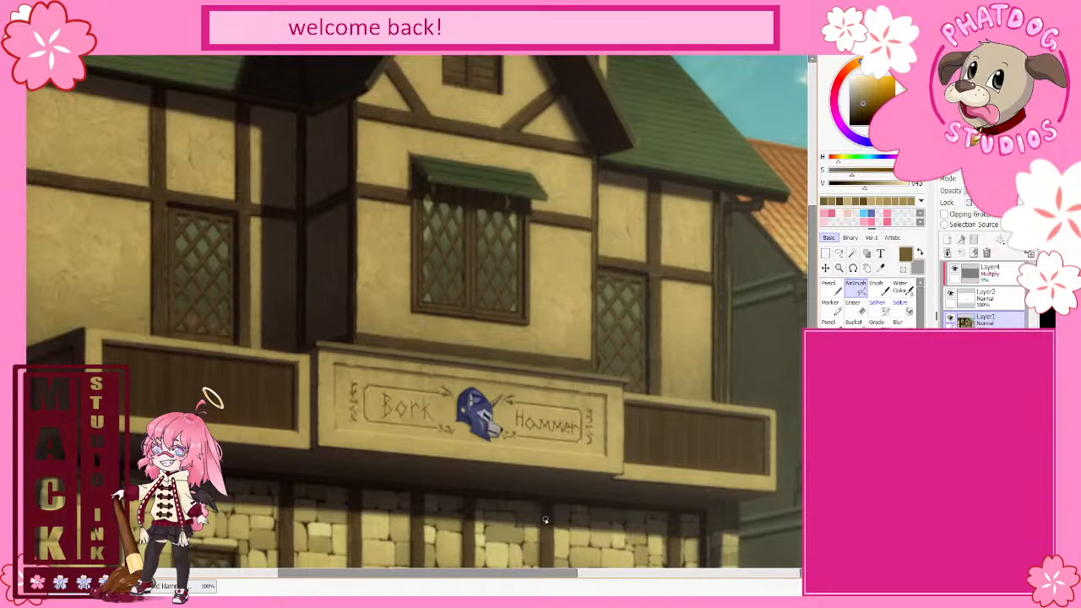
scroll(535, 498, down, 1)
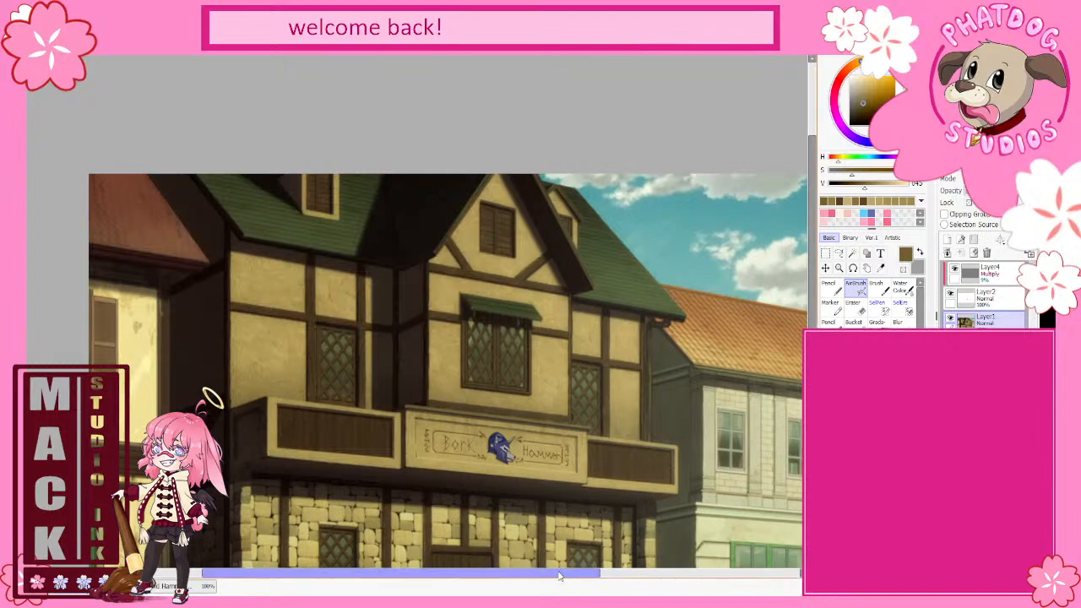
drag(555, 577, 568, 579)
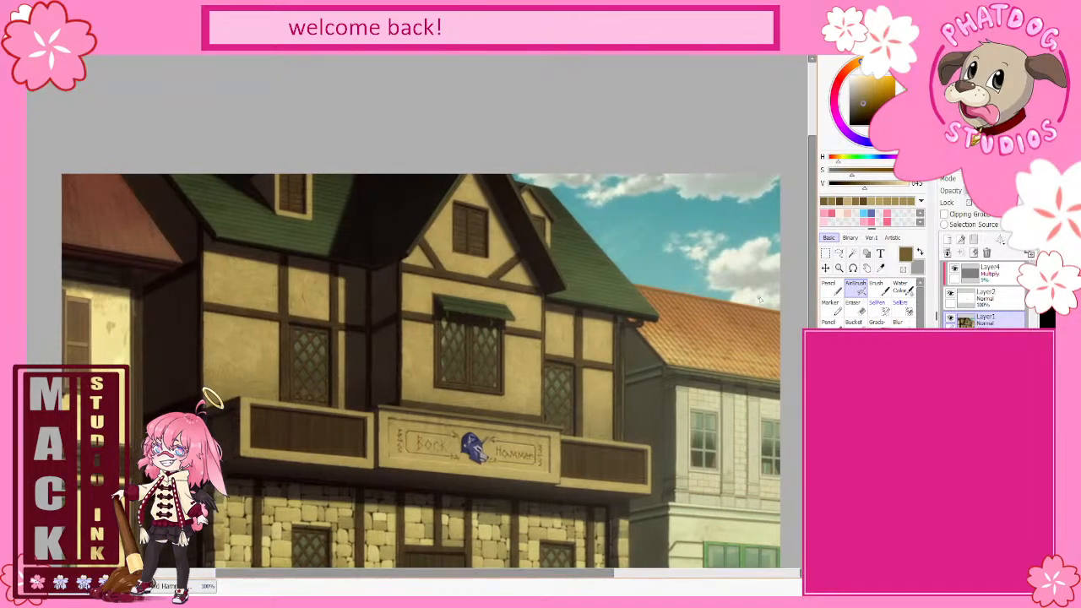
drag(813, 293, 811, 324)
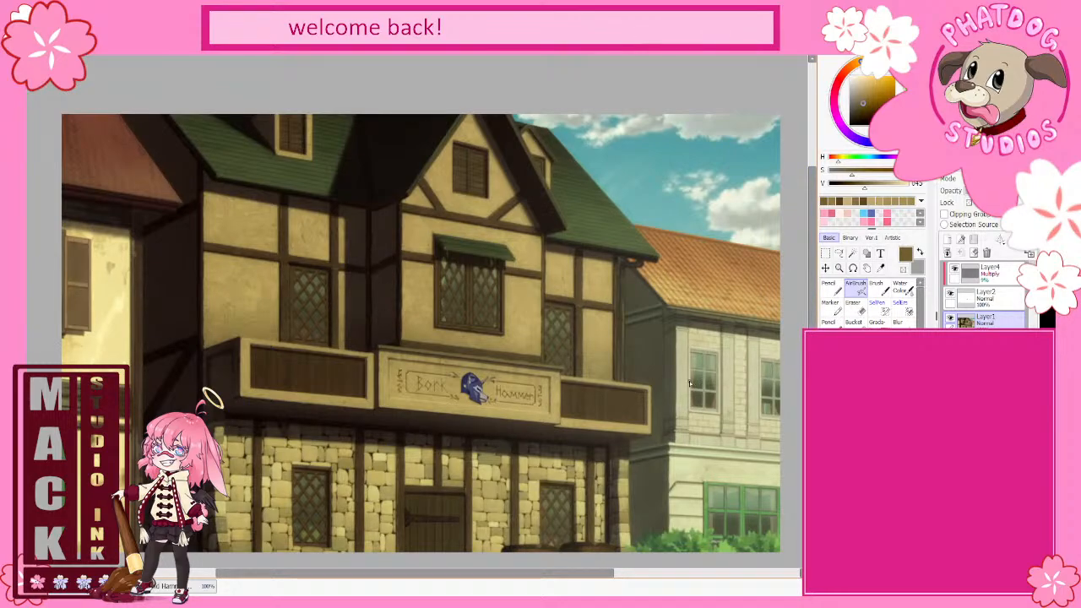
drag(813, 372, 813, 372)
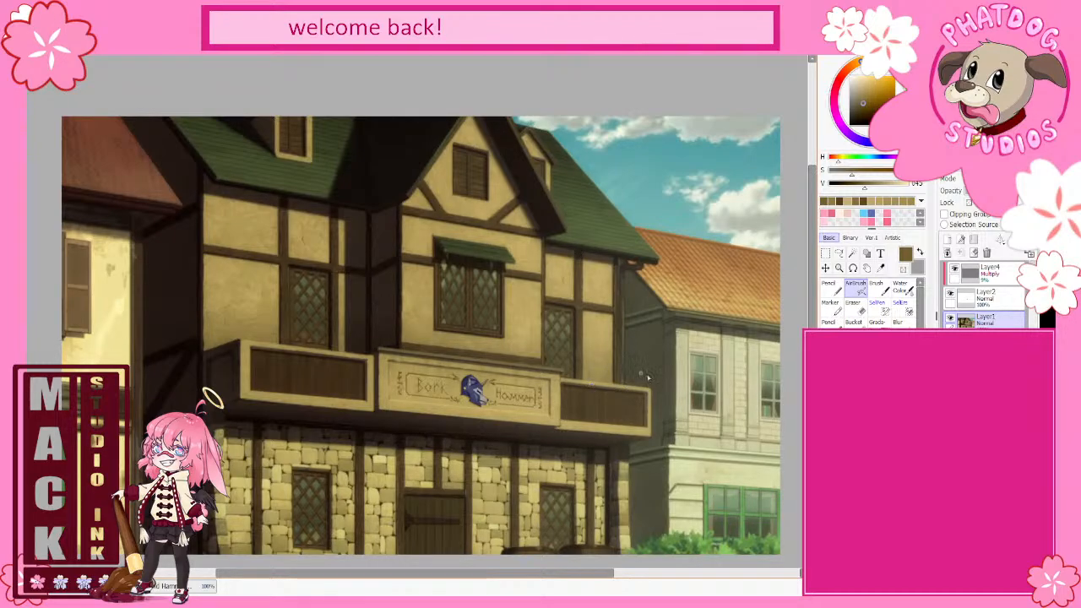
scroll(669, 395, down, 1)
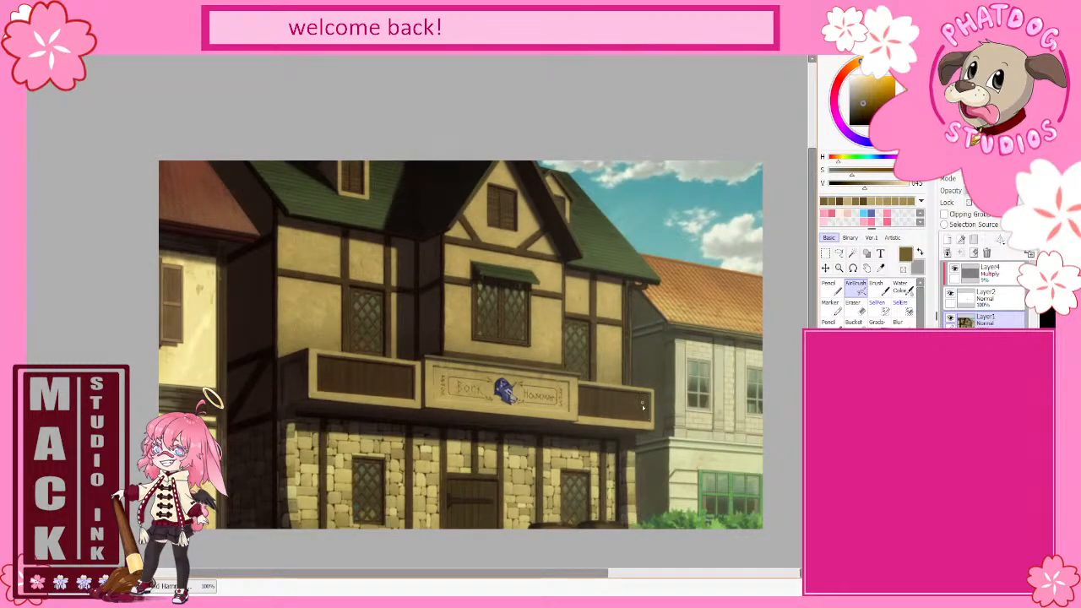
Step: Make Layer2 active, enclose the H of "Hammer" in a rectangular selection and clear the selection
click(1005, 300)
scroll(570, 369, up, 1)
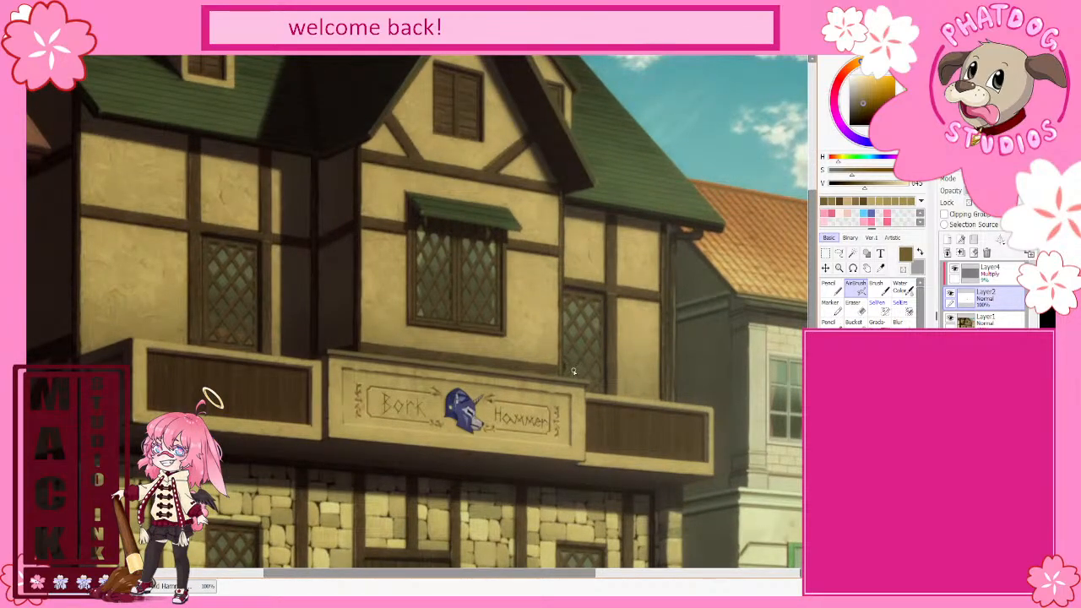
scroll(474, 437, up, 2)
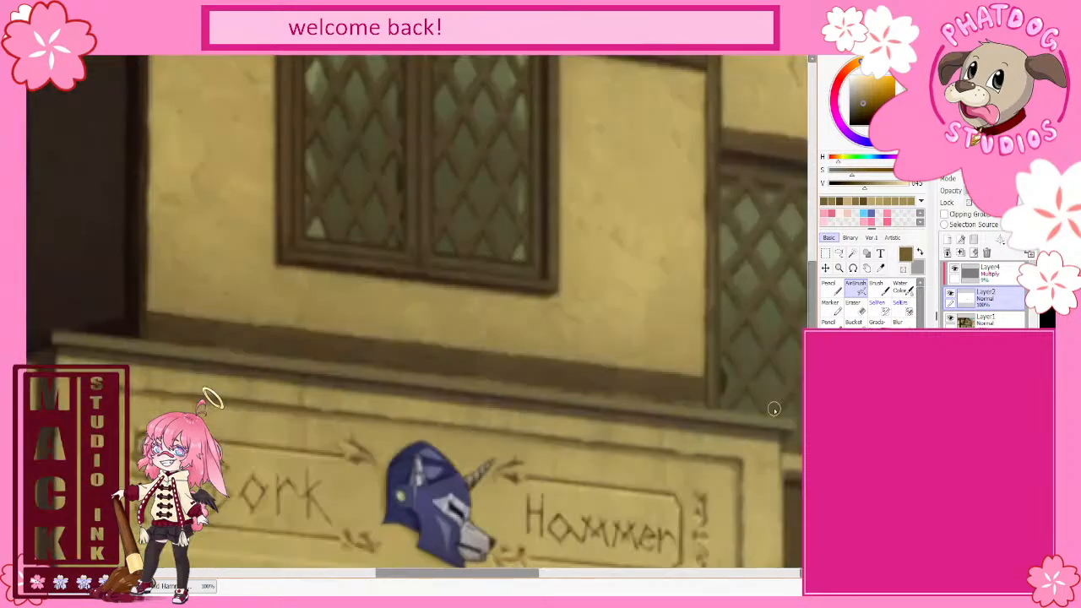
scroll(774, 409, down, 1)
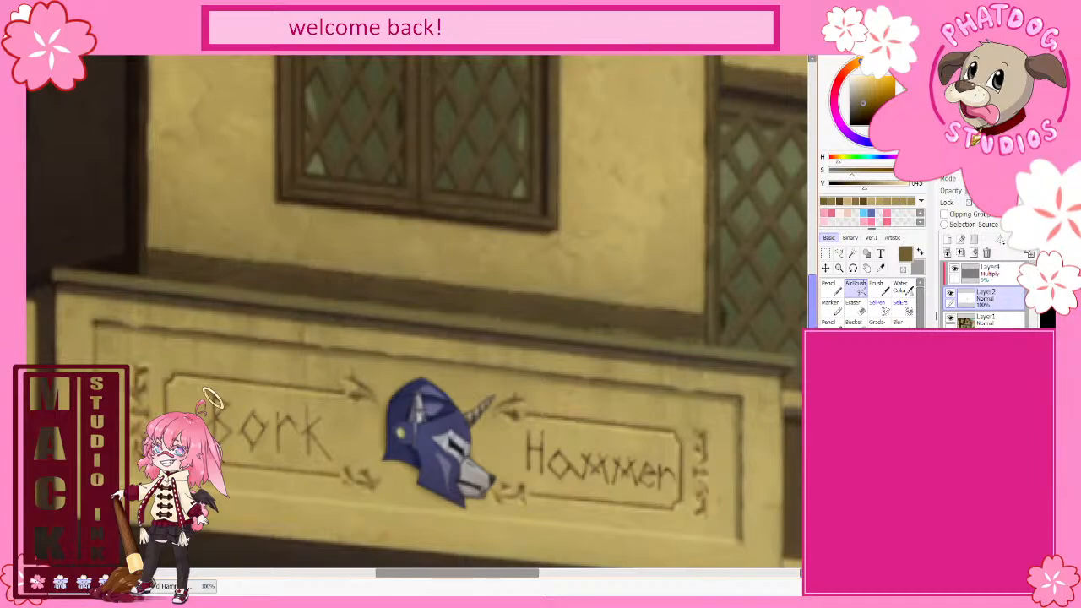
key(m)
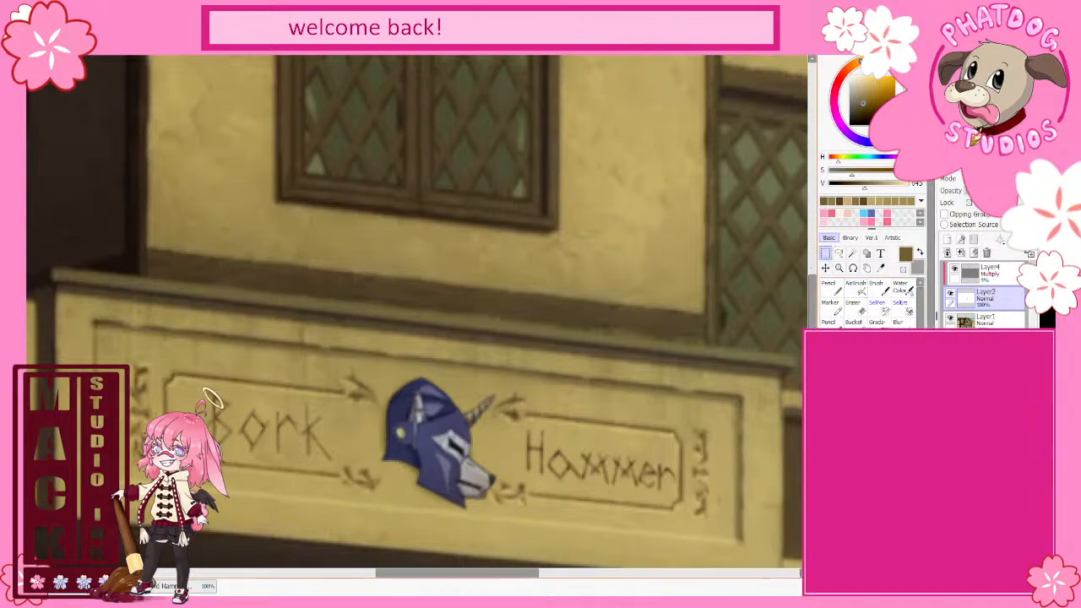
drag(518, 424, 542, 481)
key(ctrl+d)
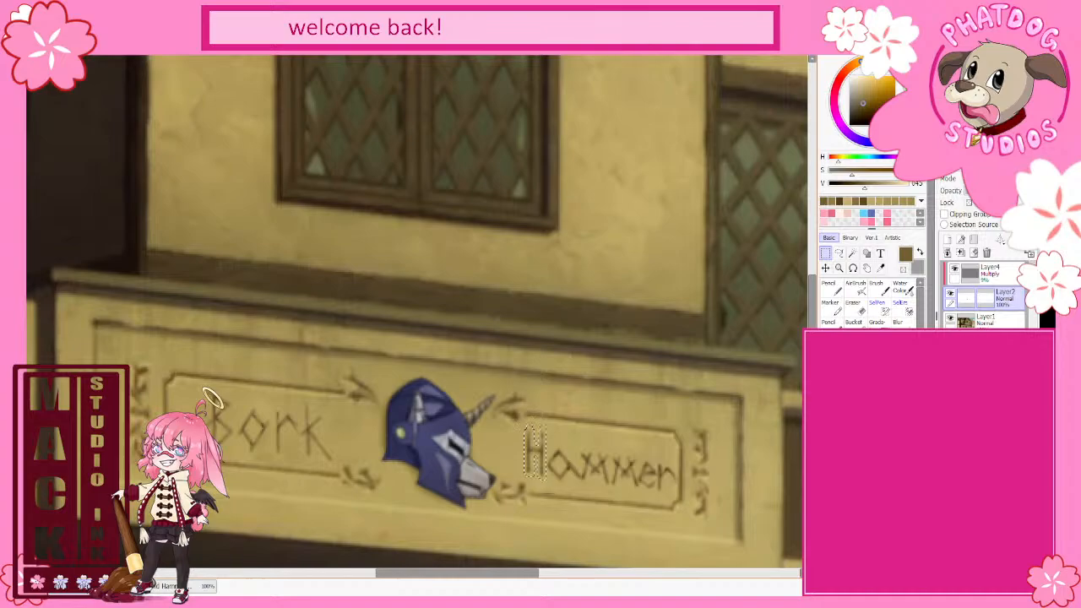
Step: Lasso the word "Hammer" on the balcony sign on Layer2 and clear the selection
scroll(730, 435, down, 2)
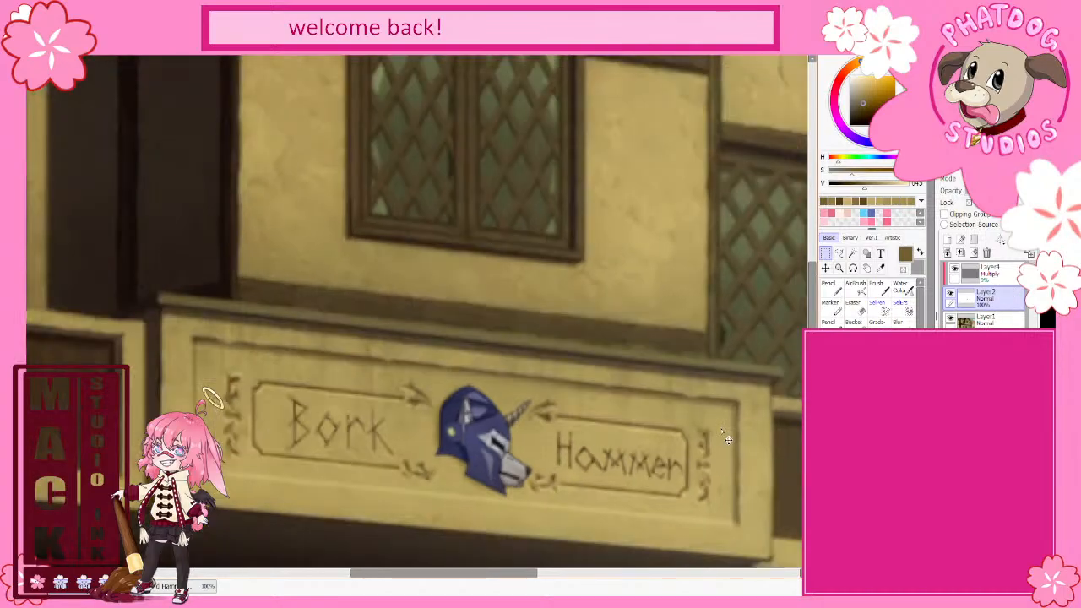
scroll(728, 436, down, 3)
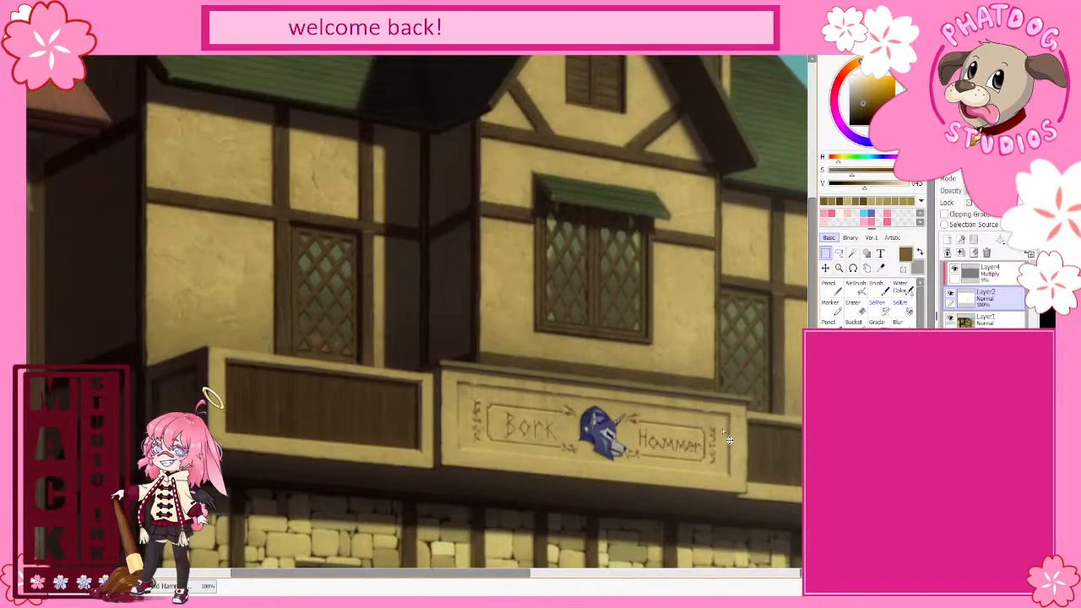
scroll(728, 437, down, 1)
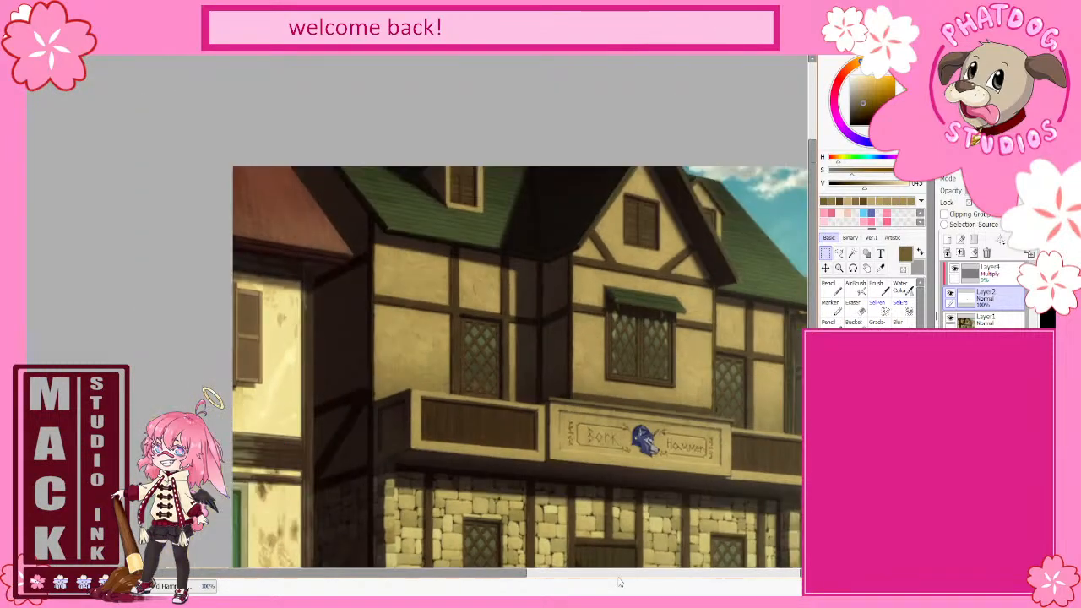
scroll(685, 489, down, 1)
click(587, 577)
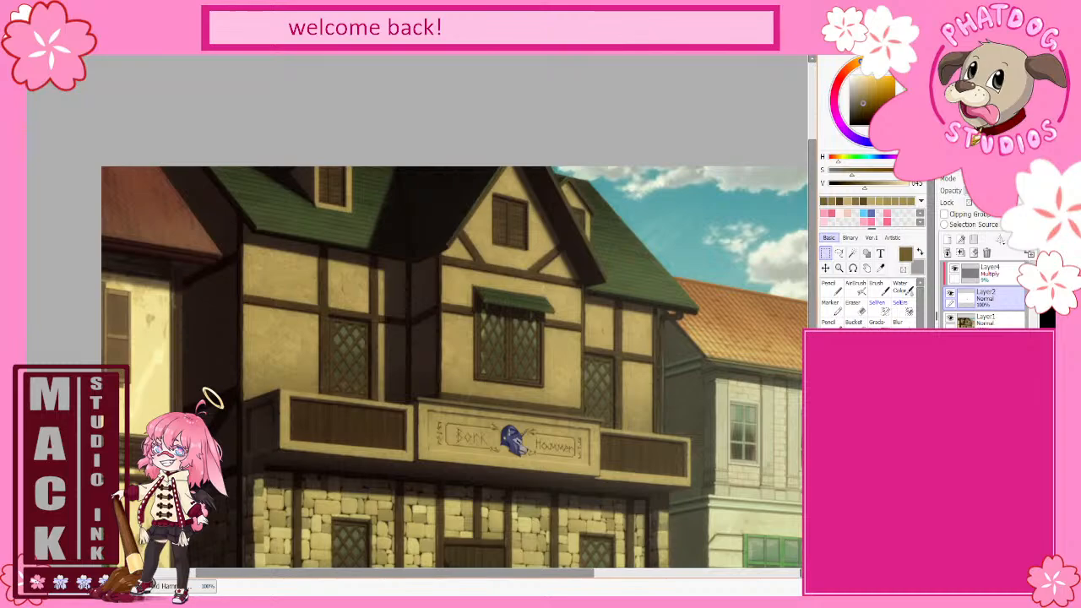
click(814, 272)
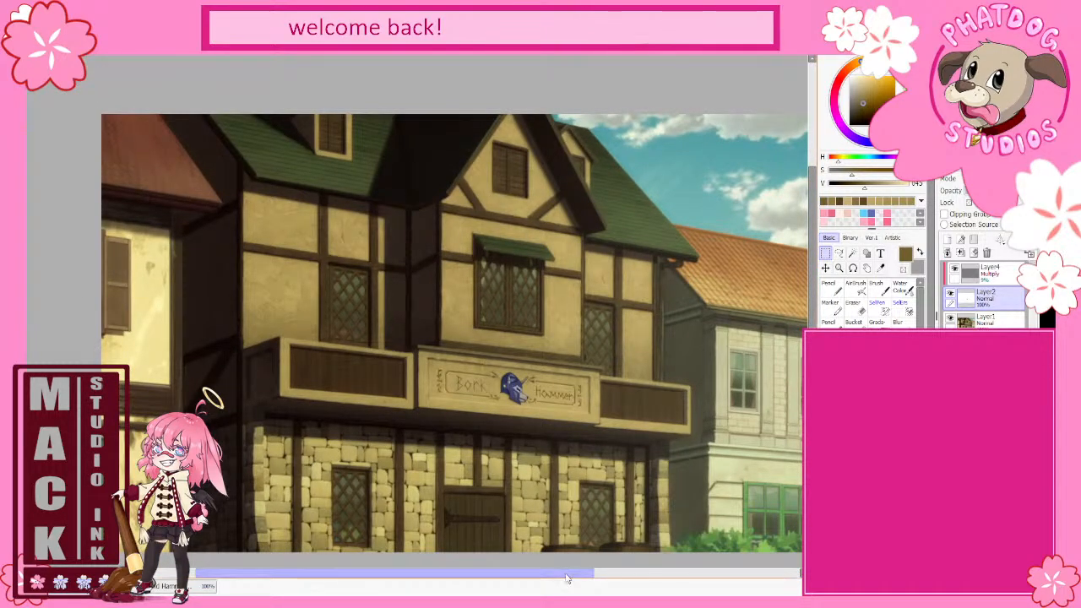
drag(568, 579, 592, 579)
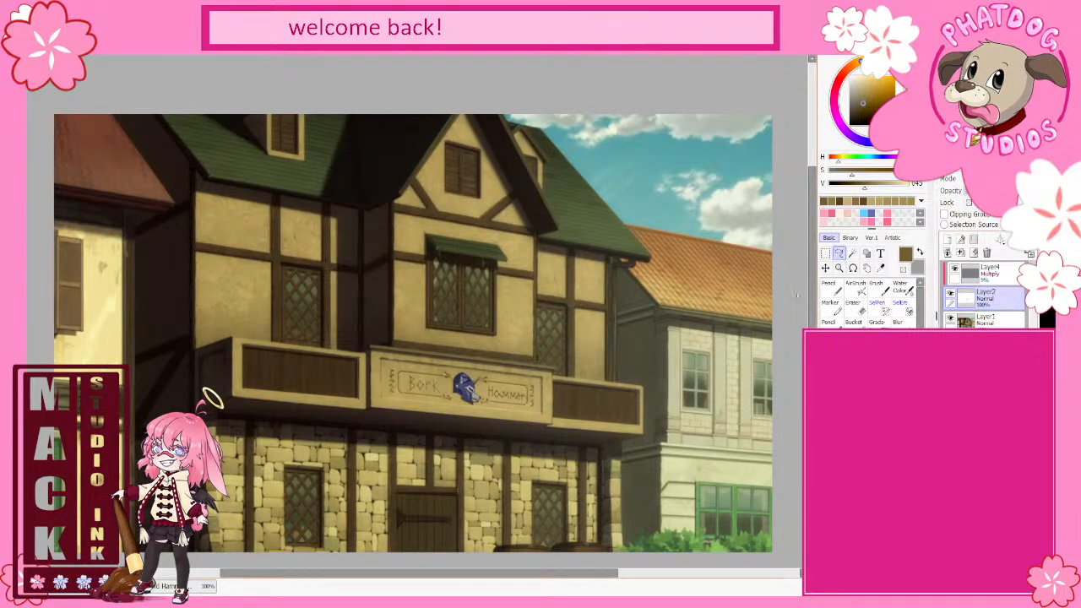
mouse_move(486, 380)
mouse_down()
mouse_move(537, 417)
mouse_move(530, 381)
mouse_move(525, 407)
mouse_up()
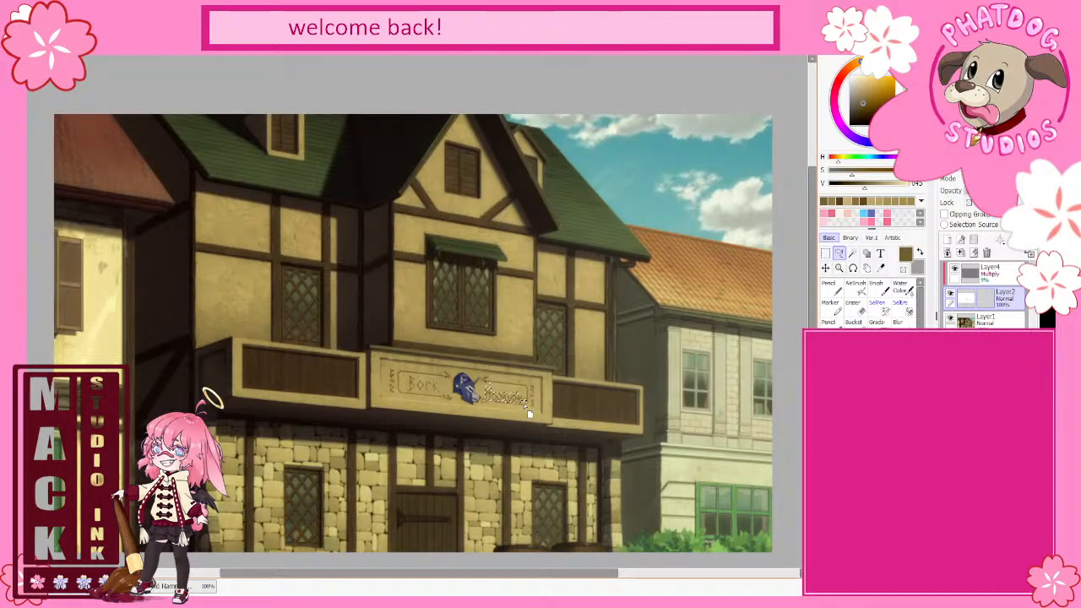
key(ctrl+d)
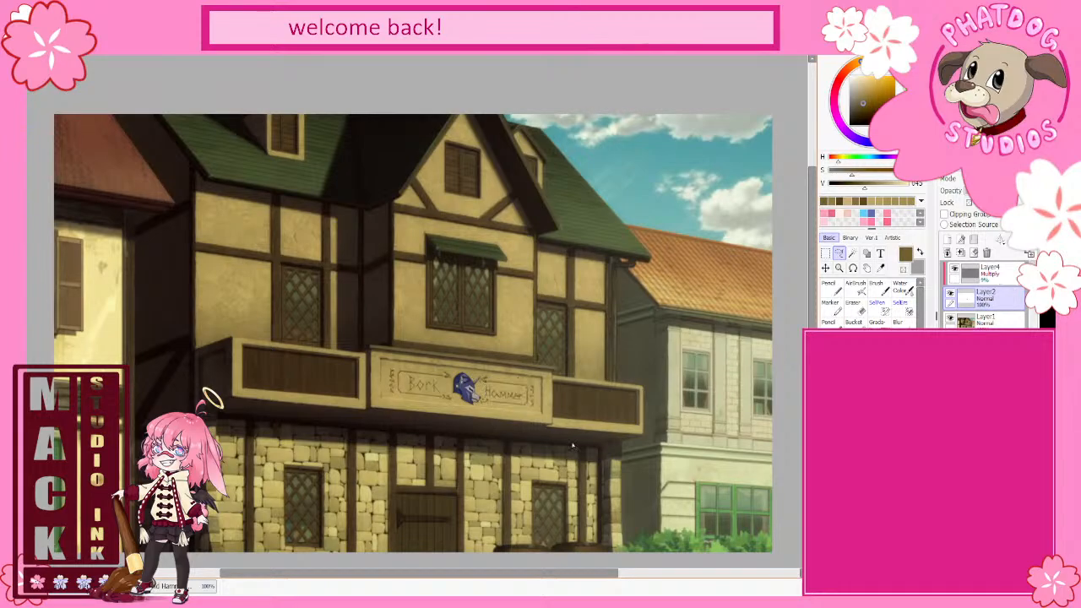
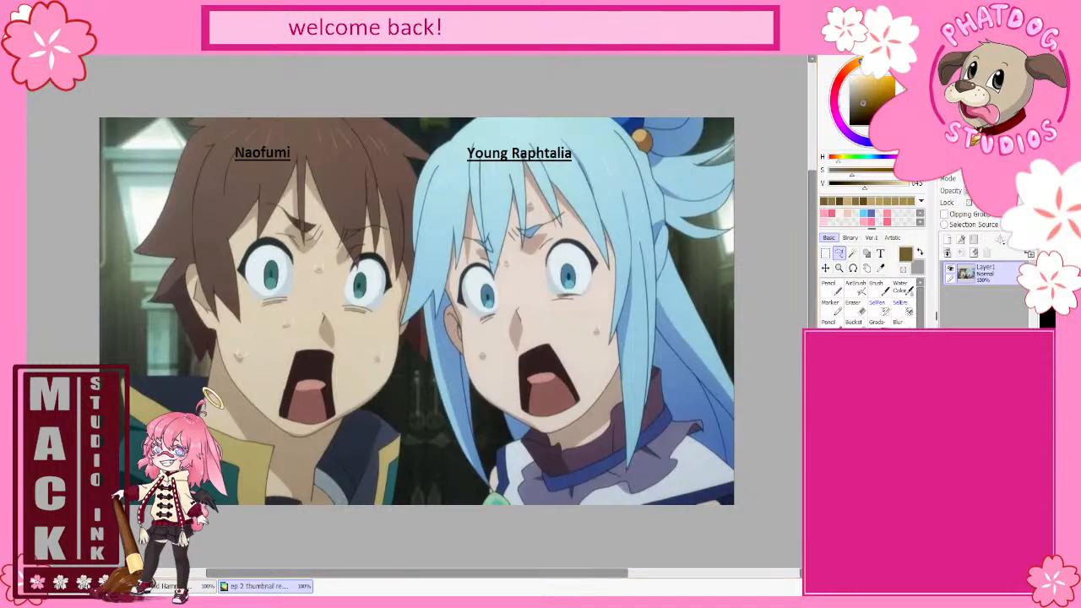
Step: Fade Layer1 of the episode 2 thumbnail reference by lowering its opacity, and add a blank normal layer above it
click(969, 191)
drag(976, 191, 993, 191)
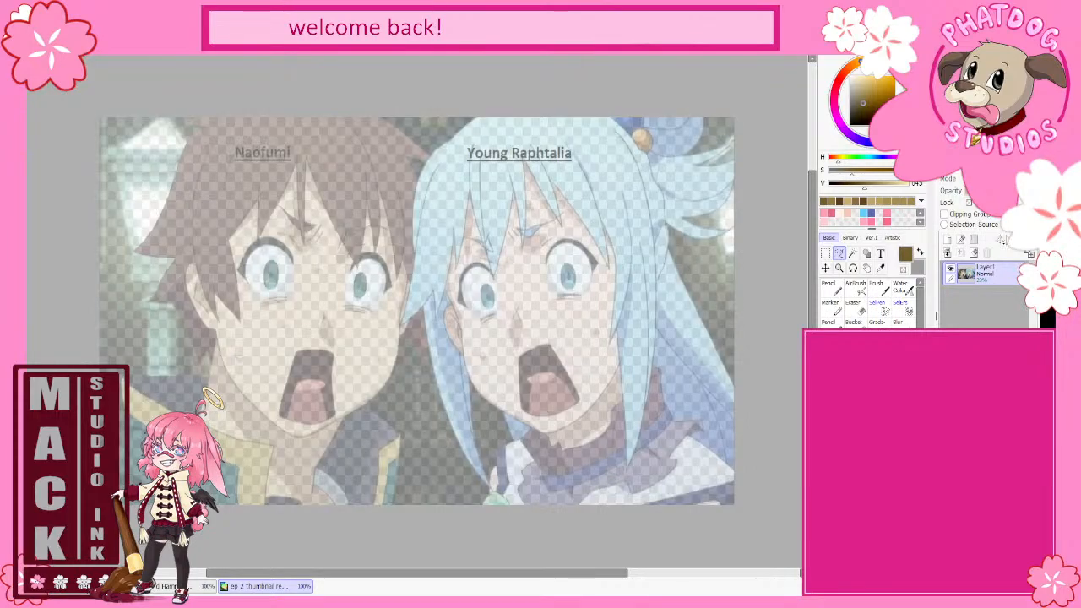
click(960, 240)
click(987, 253)
click(947, 240)
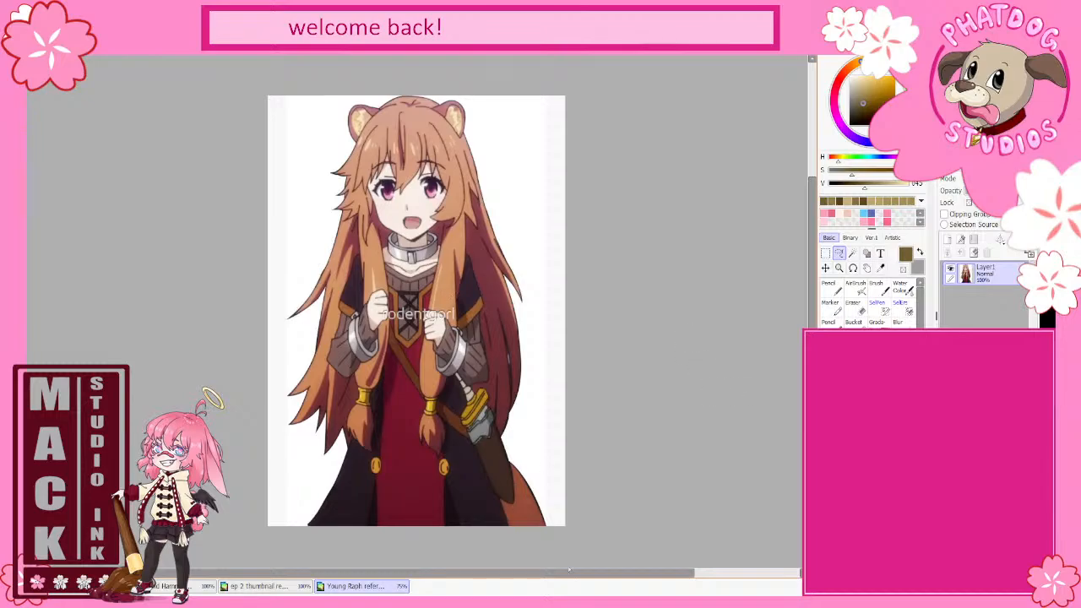
Step: Return to the ep 2 thumbnail document and set up the Pencil with a bright red colour for sketching on Layer2
click(258, 587)
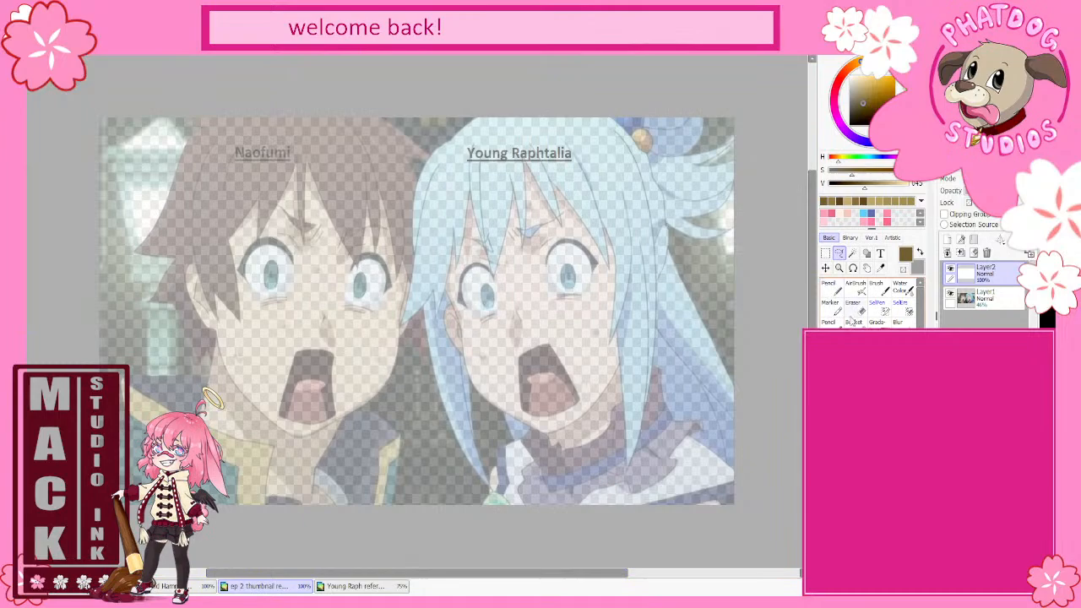
click(829, 289)
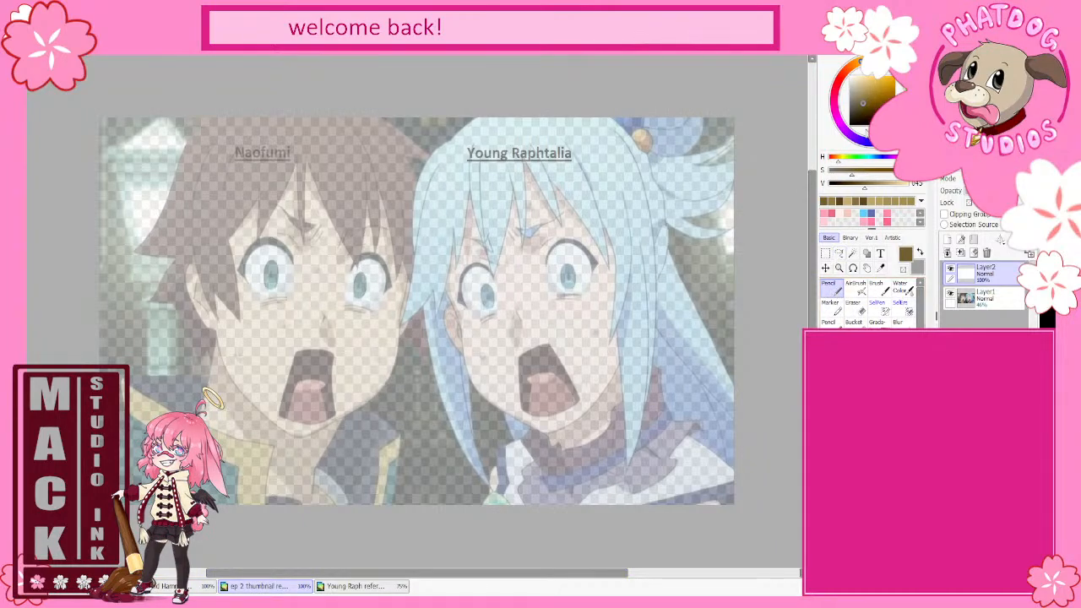
drag(843, 82, 906, 117)
click(894, 78)
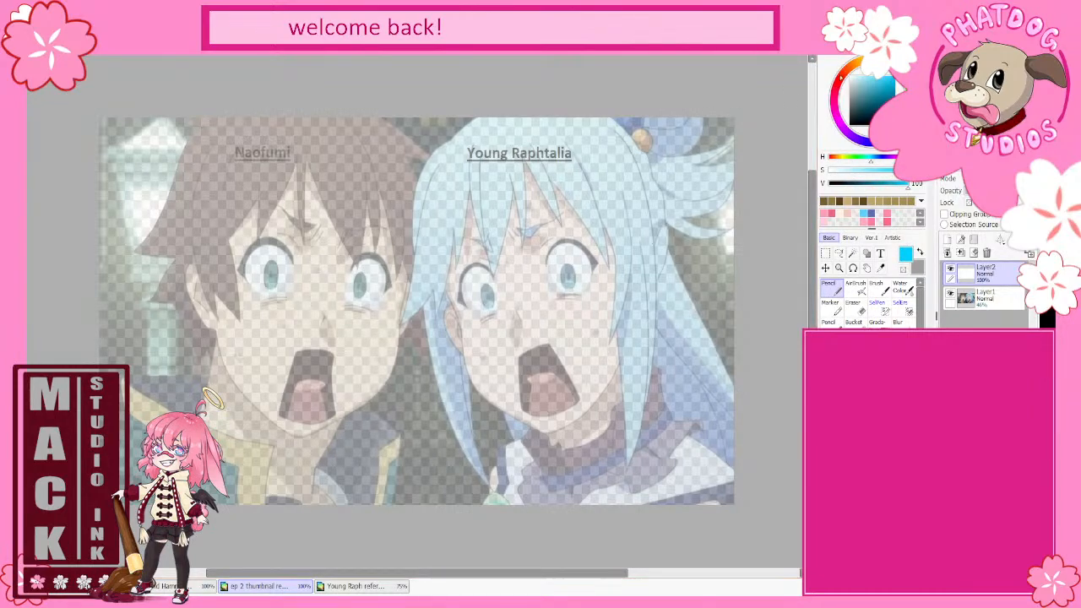
click(840, 78)
click(882, 79)
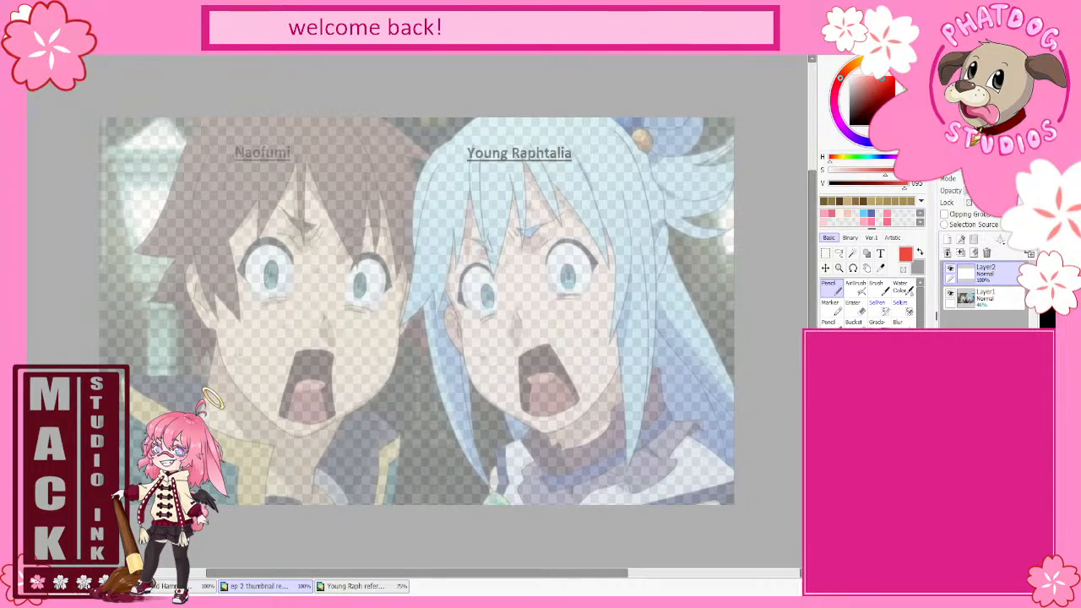
Step: Examine the finished Bork Hammer sign in its own document, both close up and within the whole building picture
key(ctrl+shift+Tab)
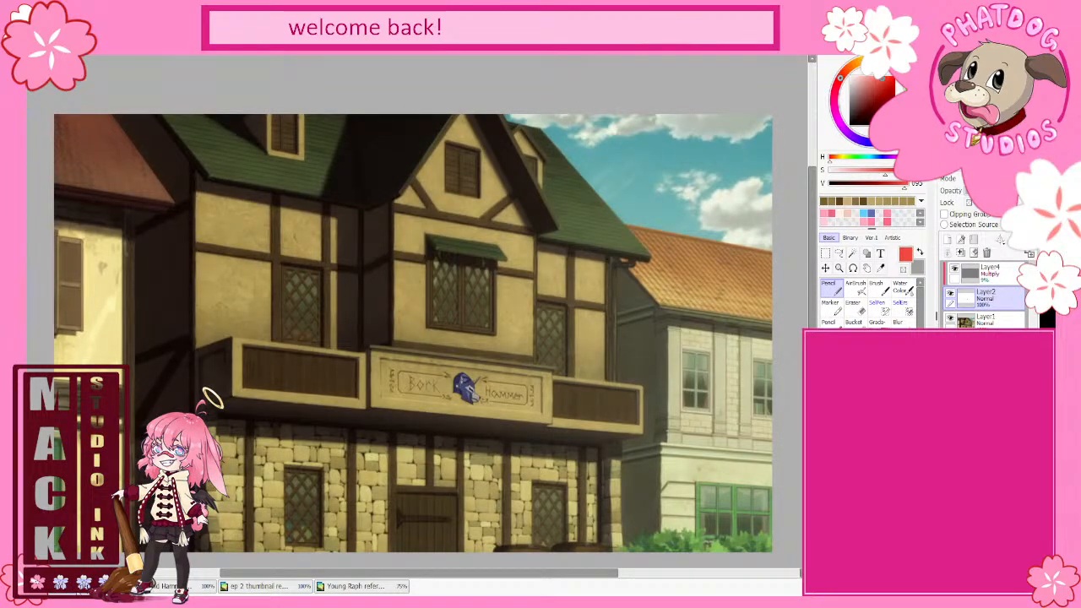
scroll(311, 398, up, 1)
scroll(310, 397, up, 1)
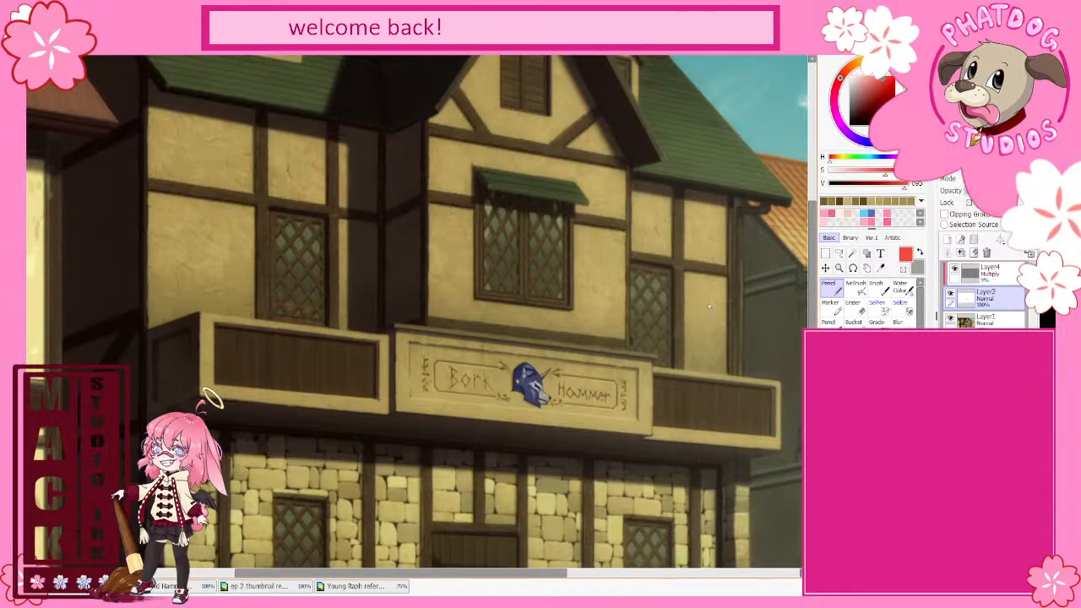
scroll(414, 313, down, 3)
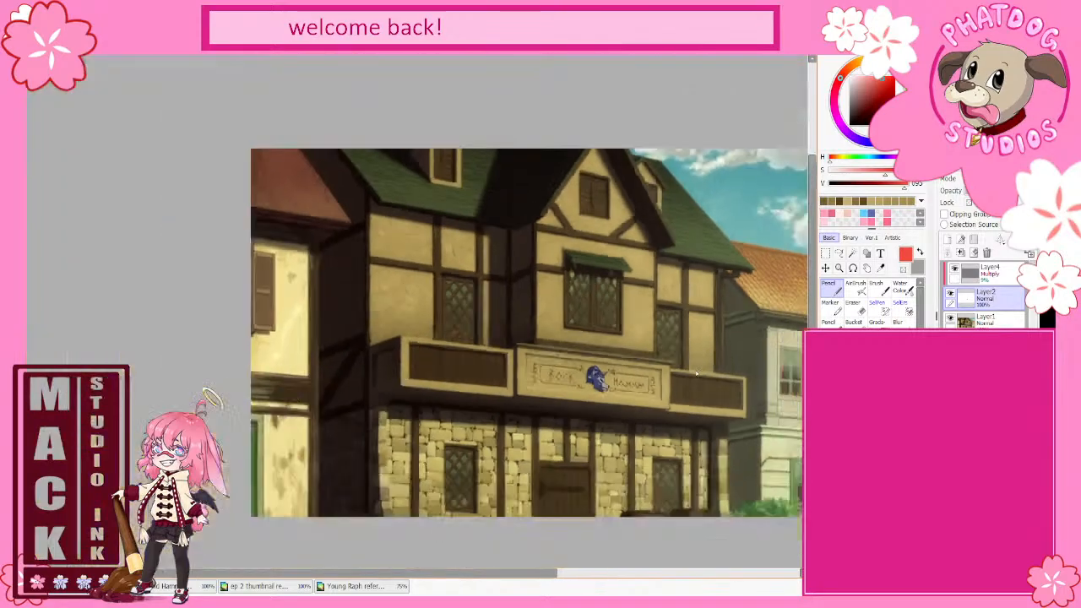
drag(550, 579, 605, 585)
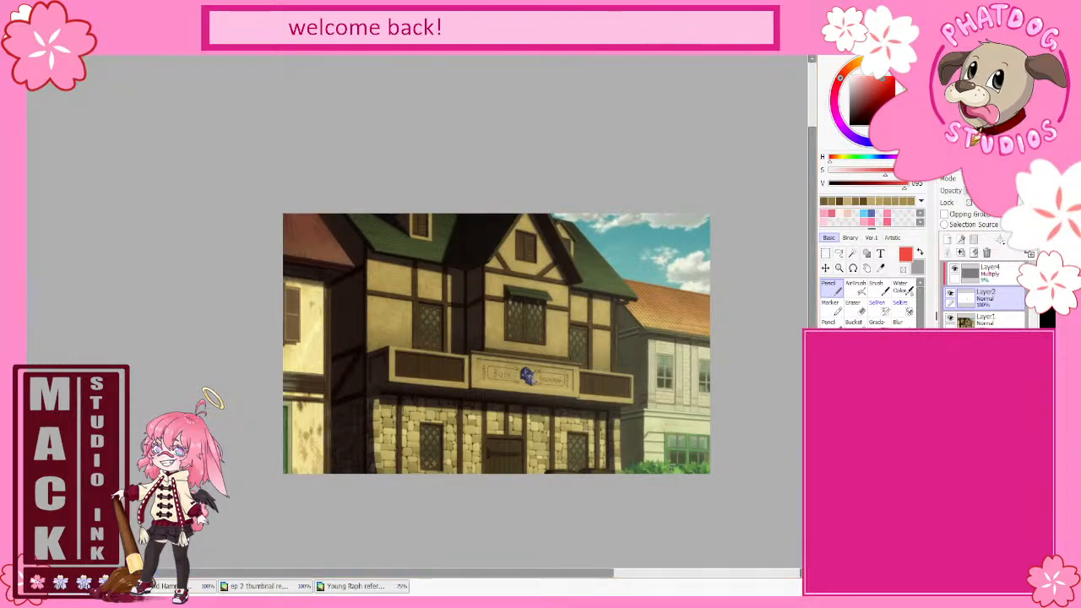
scroll(681, 394, up, 1)
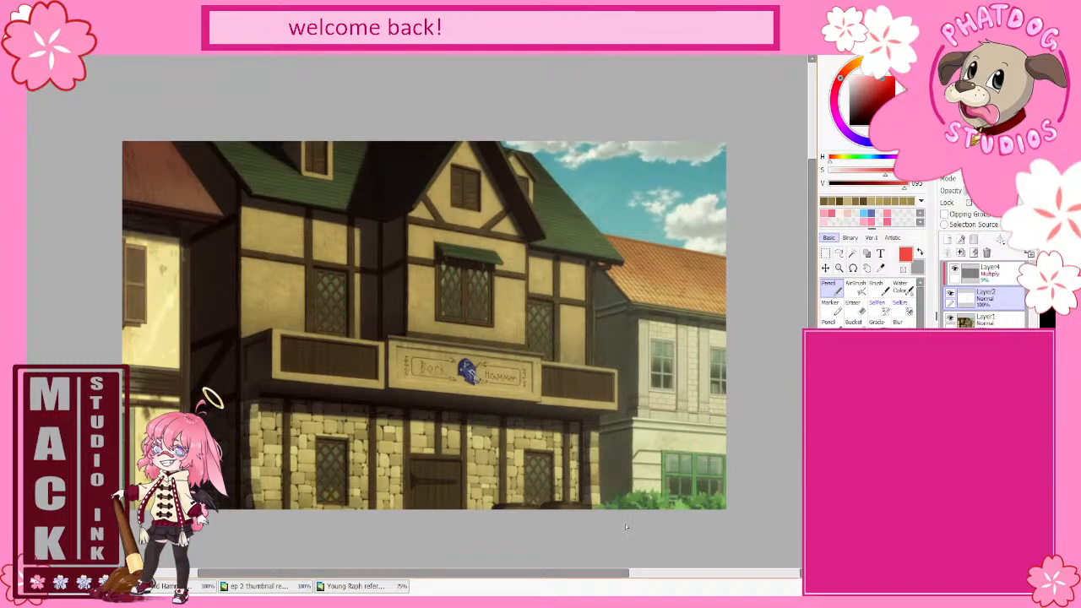
drag(608, 573, 576, 574)
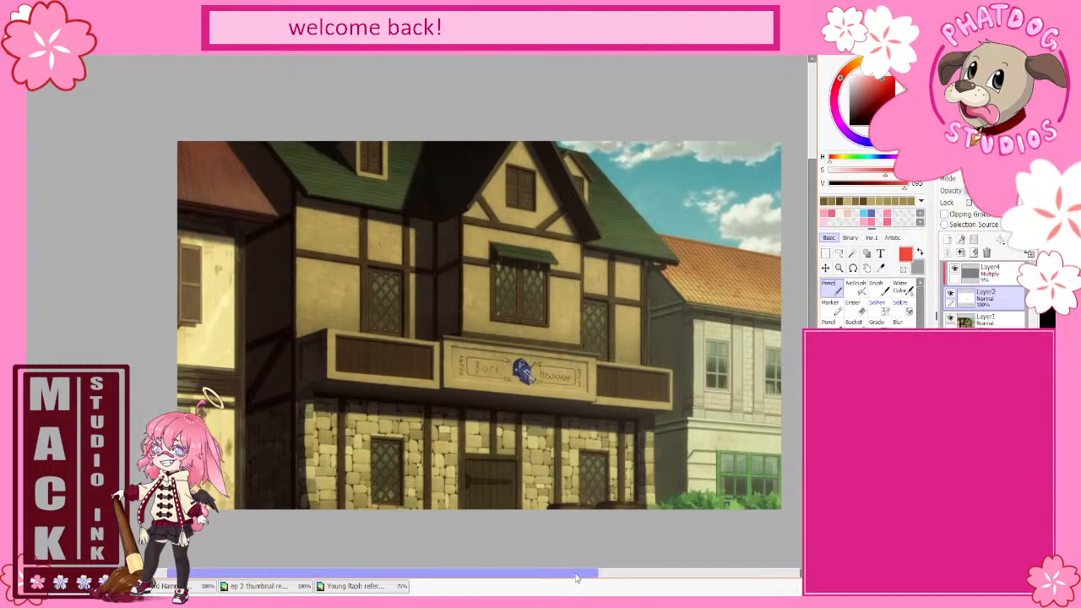
scroll(533, 340, up, 2)
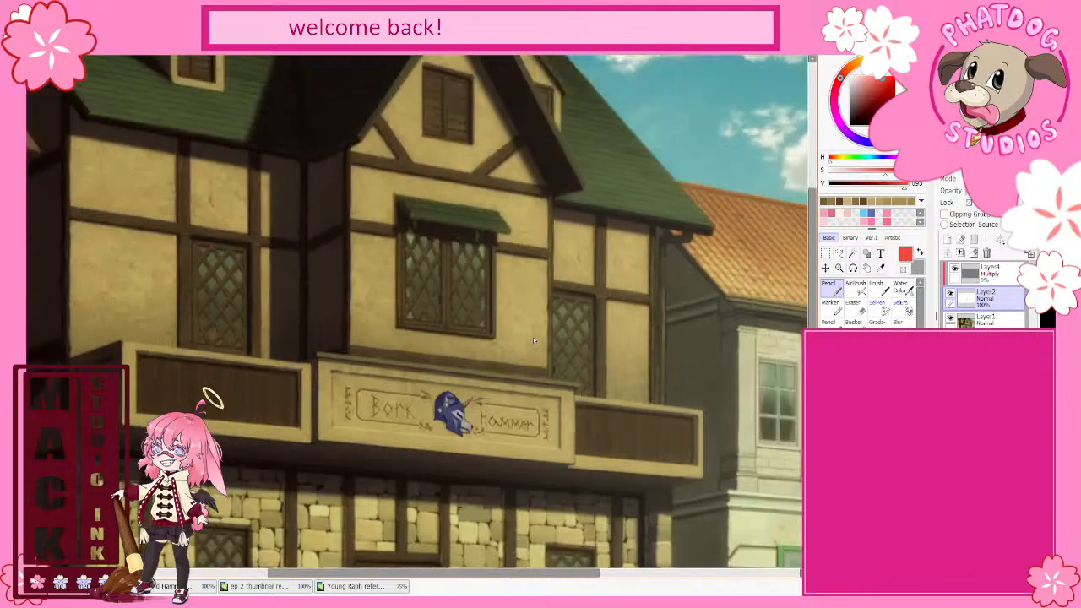
scroll(582, 436, down, 3)
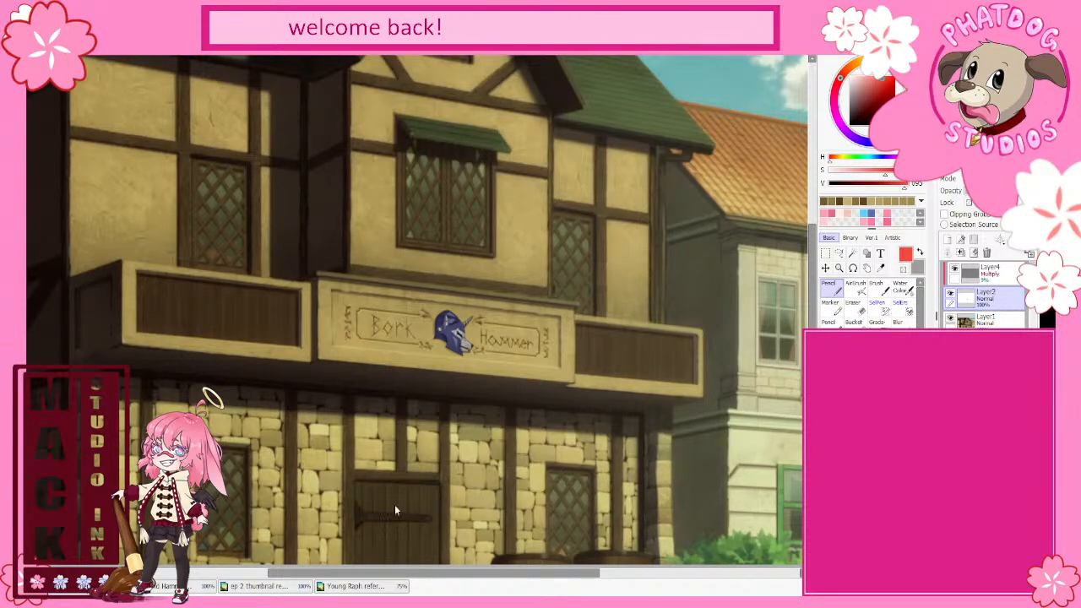
Step: Close the Bork Hammer building document and switch to the helmeted wolf-head emblem document
key(ctrl+w)
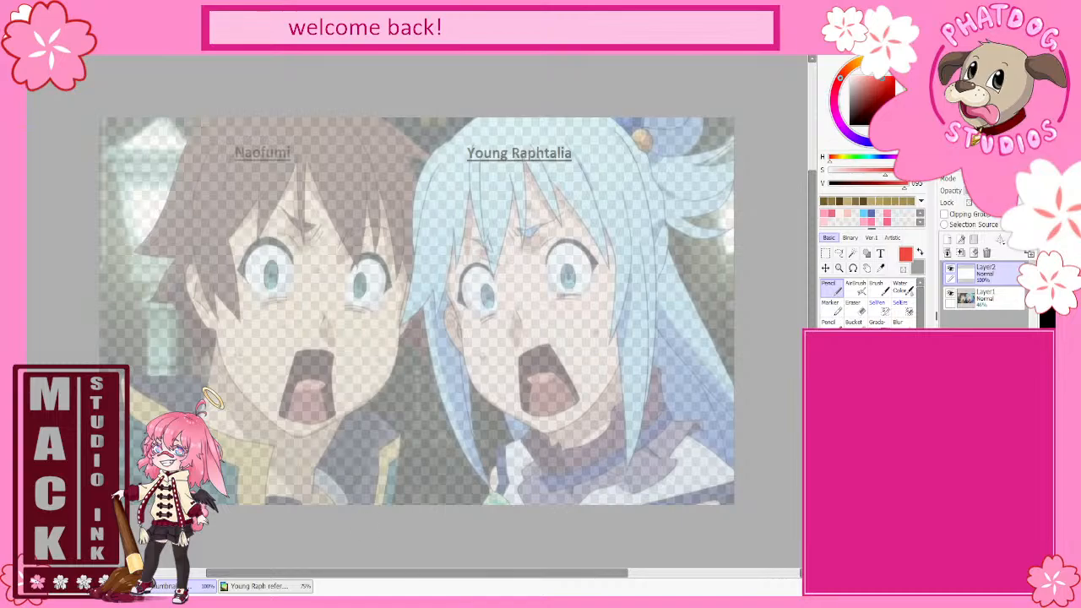
key(ctrl+shift+Tab)
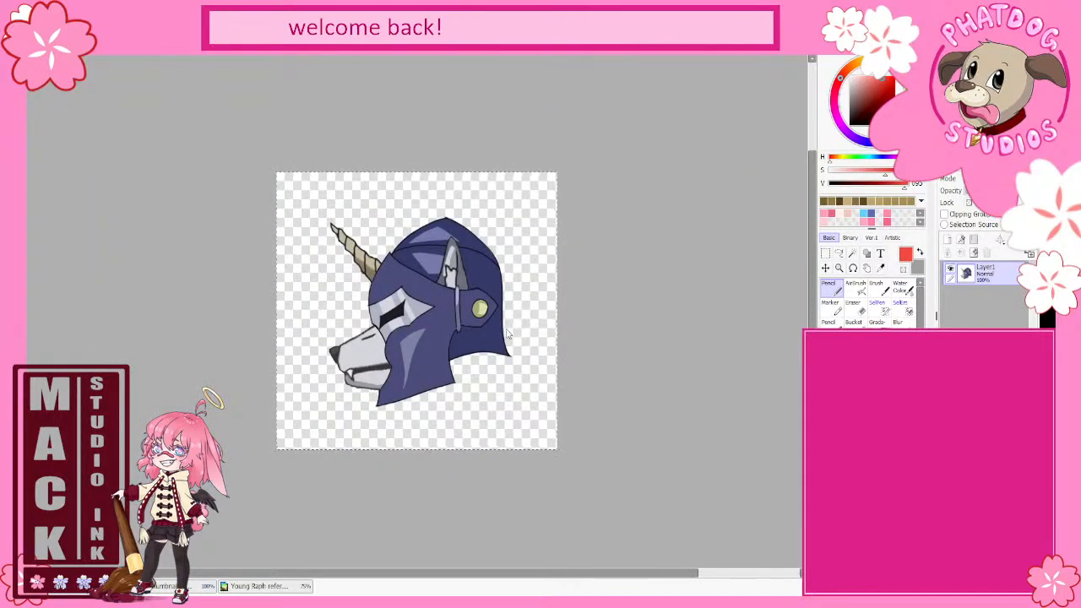
Step: Switch to the ep 2 thumbnail document, raise the opacity of reference Layer1 slightly, and make Layer2 active again
key(ctrl+Tab)
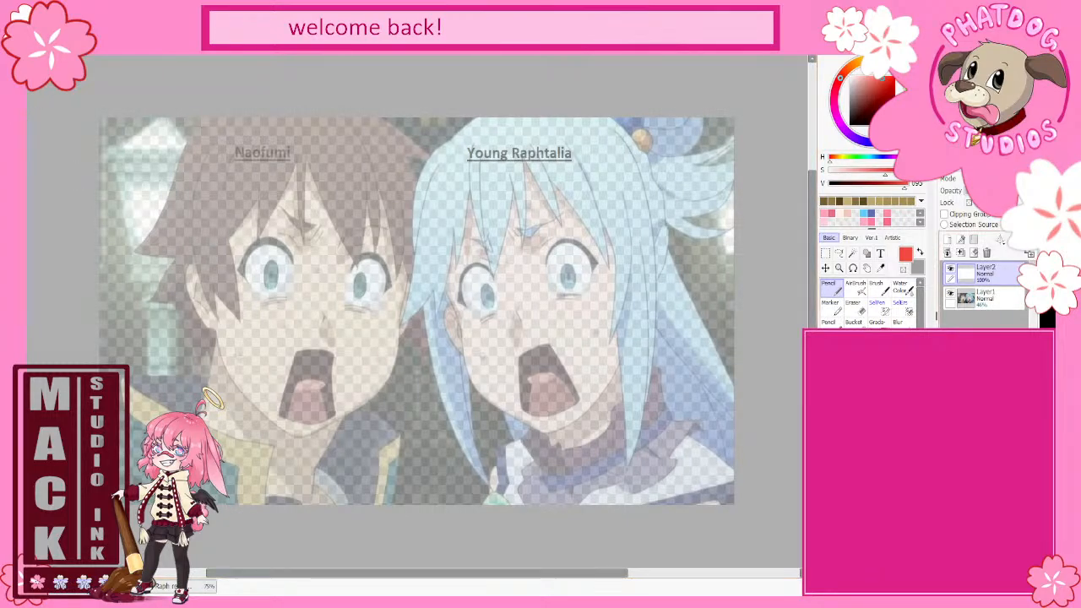
click(993, 297)
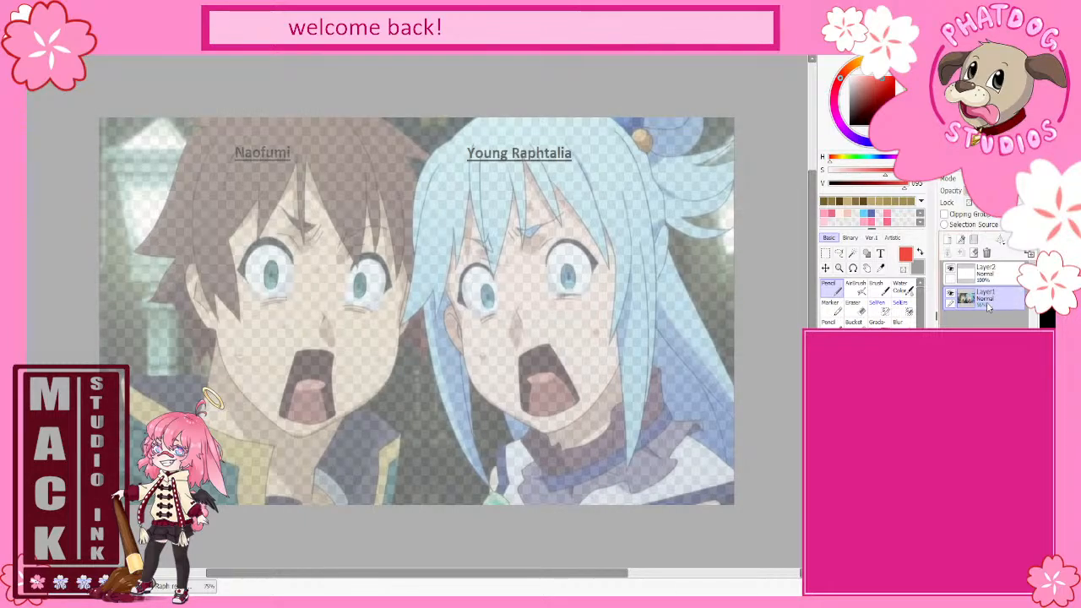
click(992, 272)
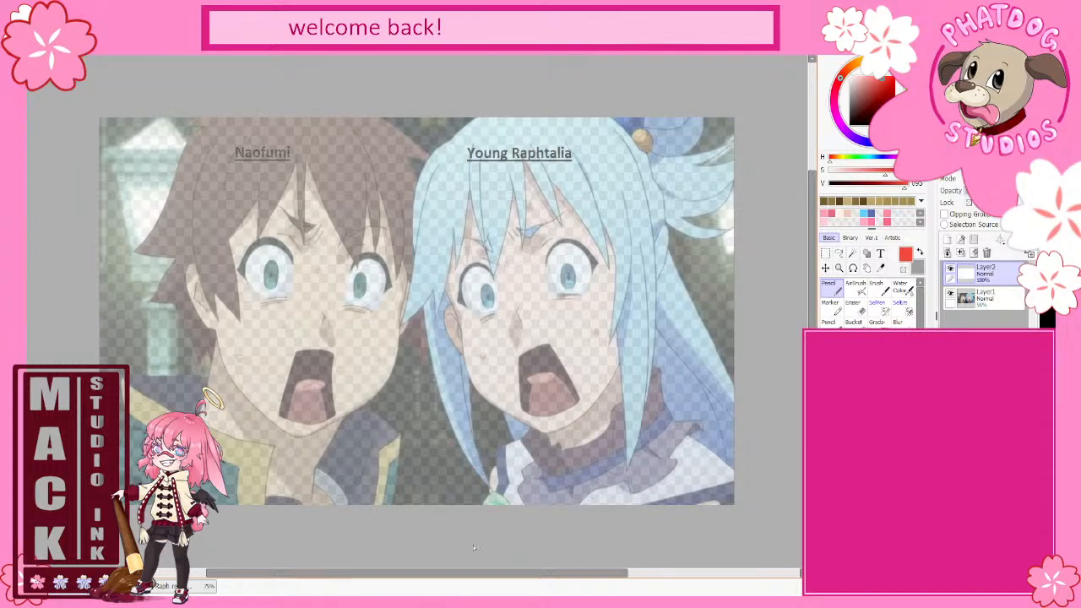
Step: Paste the Raphtalia reference picture as a new layer, shrink it, and place it over the Naofumi half of the canvas
click(182, 586)
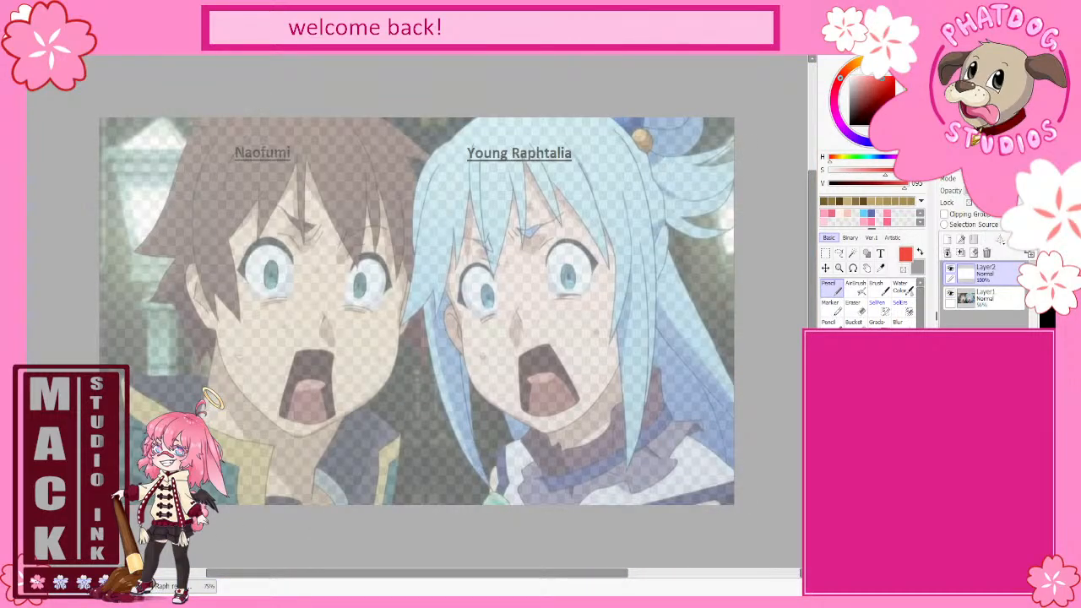
key(ctrl+v)
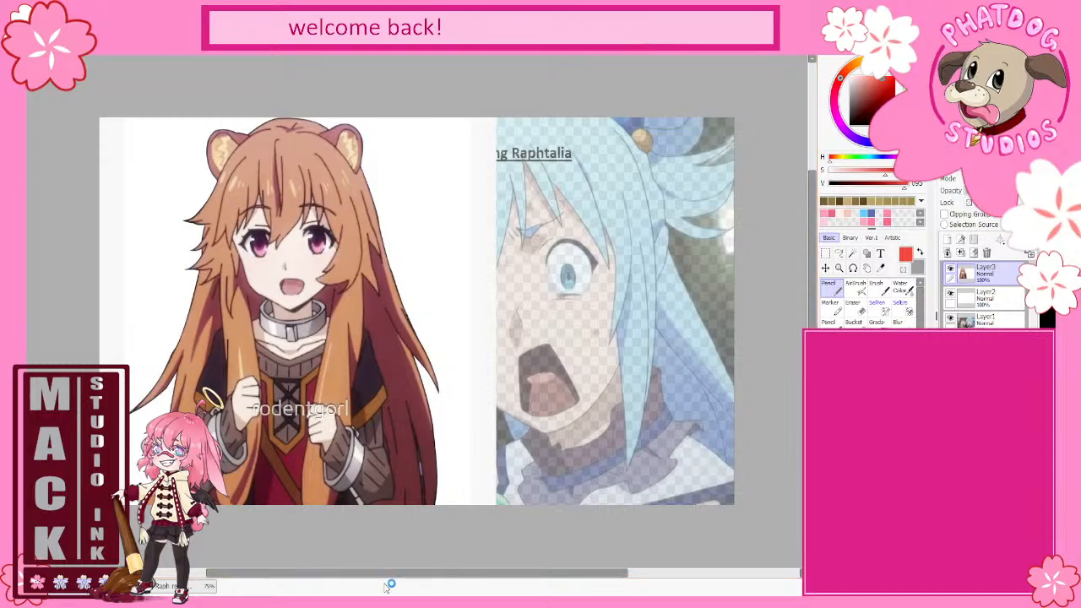
key(ctrl+t)
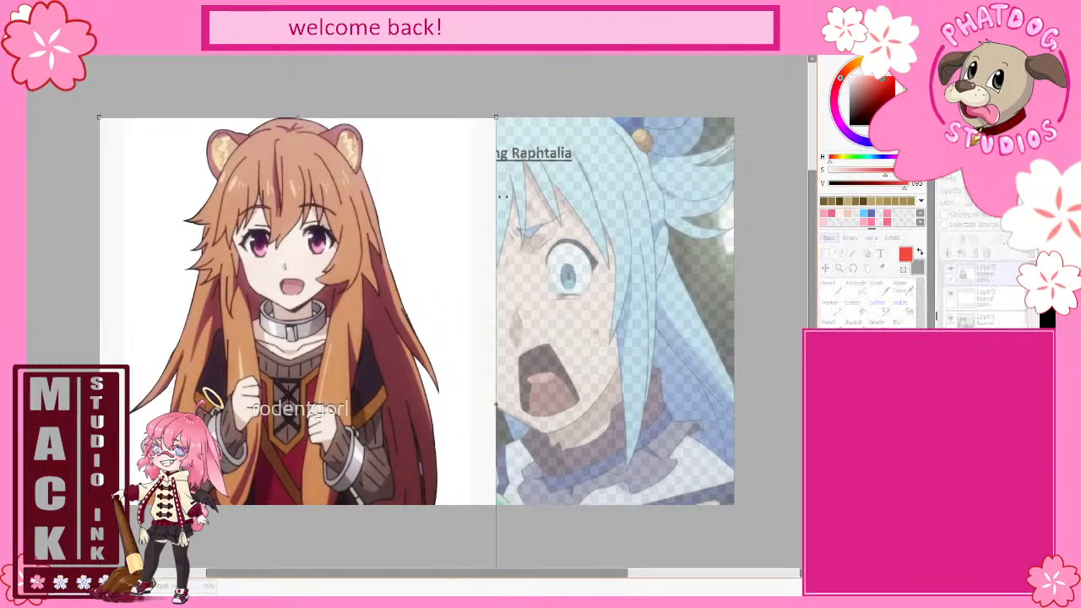
drag(498, 113, 411, 243)
drag(324, 378, 334, 272)
key(Return)
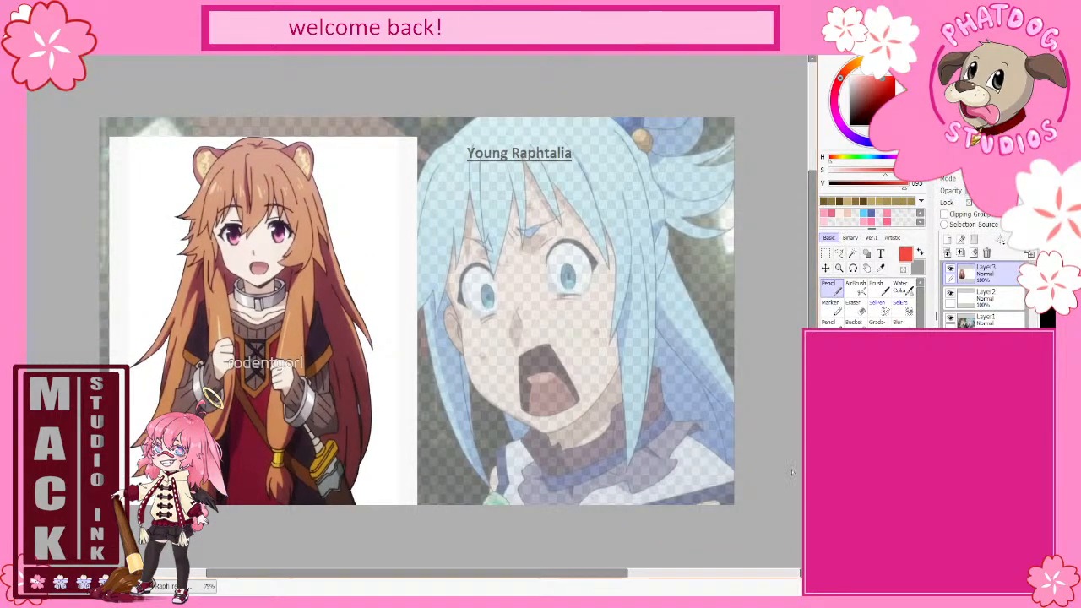
Step: Trace the cheek, chin and jaw of the blue-haired face in red on Layer2
click(1003, 296)
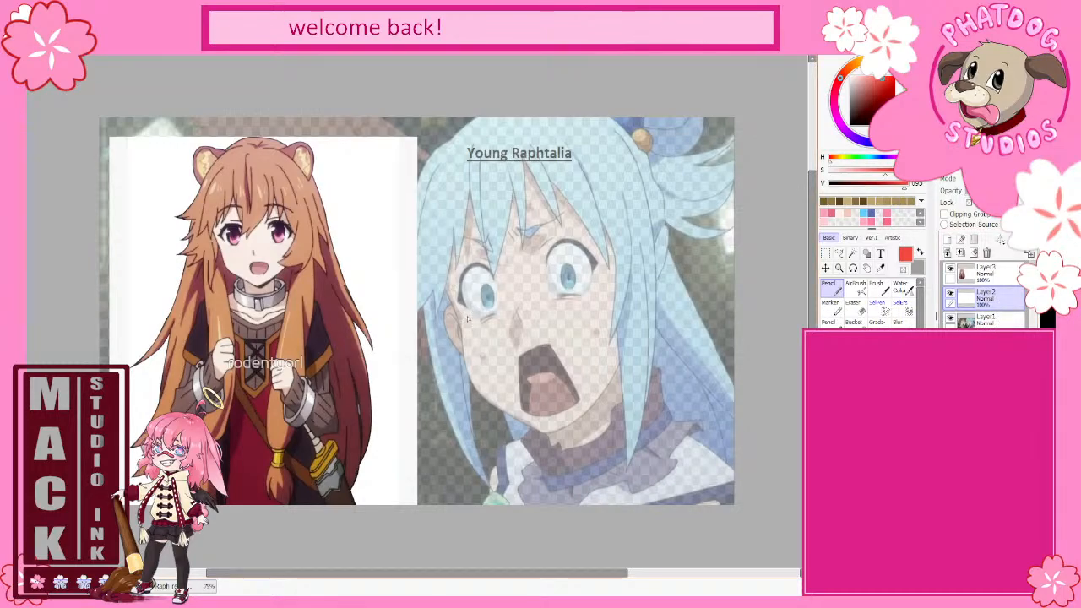
mouse_move(448, 299)
mouse_down()
mouse_move(486, 400)
mouse_move(481, 390)
mouse_move(547, 431)
mouse_up()
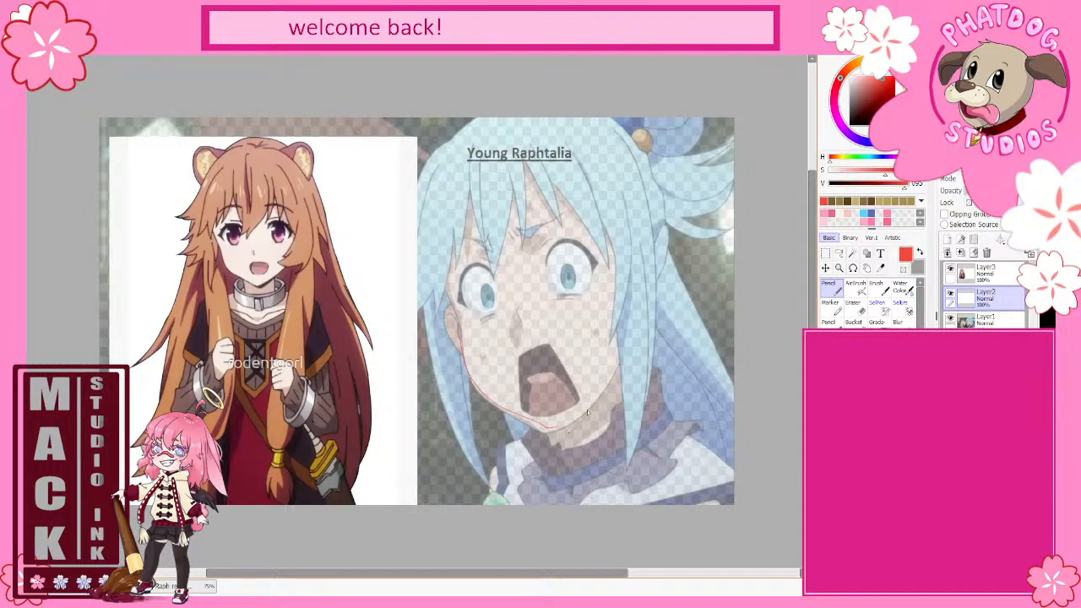
drag(551, 431, 621, 362)
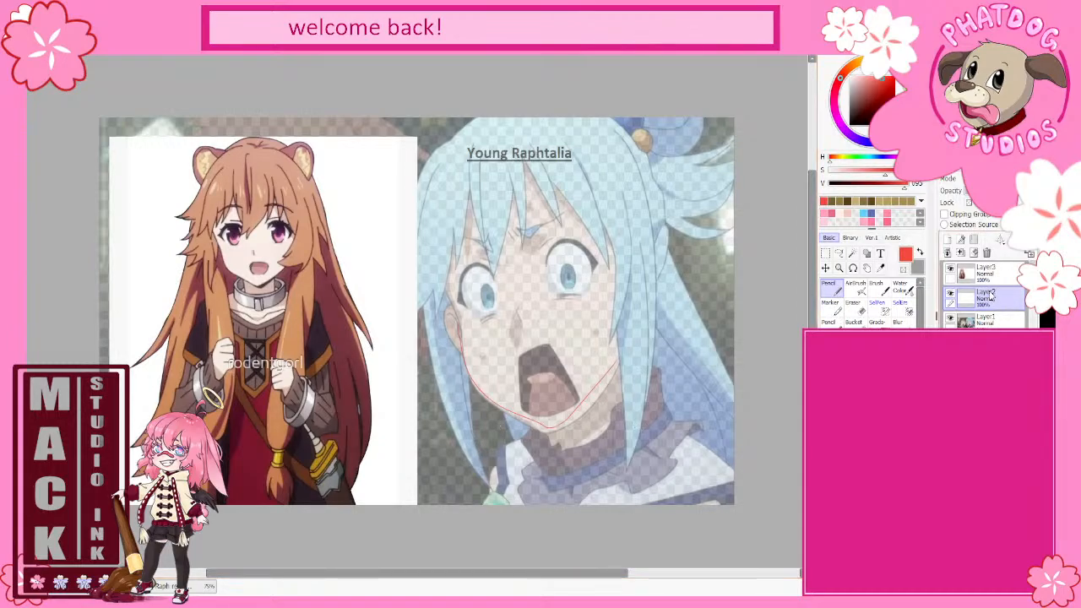
Step: Lasso Raphtalia's right-hand eye on Layer3, paste it on a new layer, and move it onto the blue-haired face
click(982, 272)
click(840, 255)
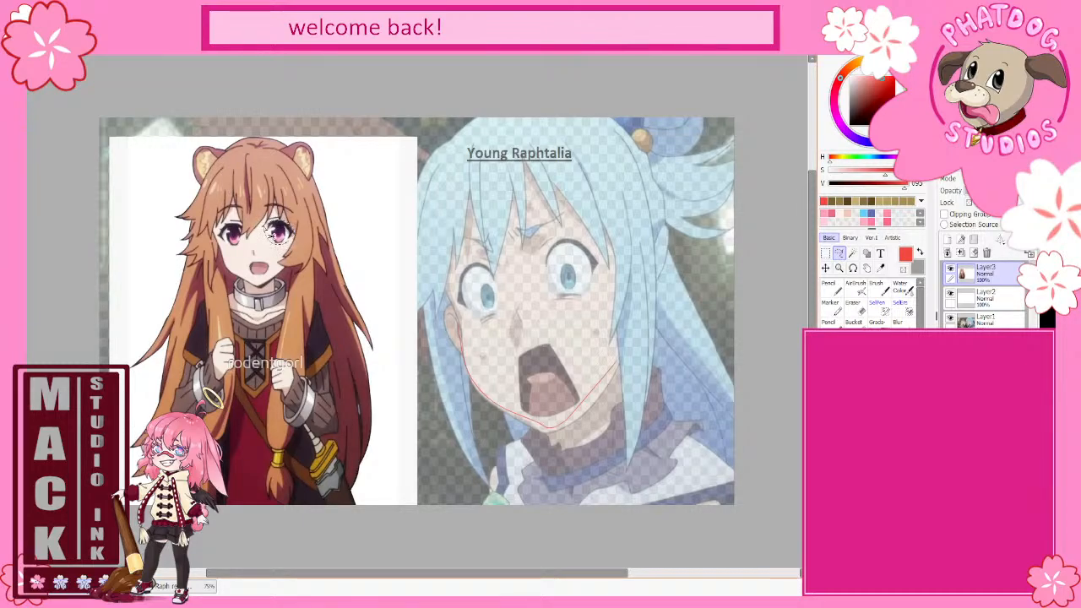
key(ctrl+v)
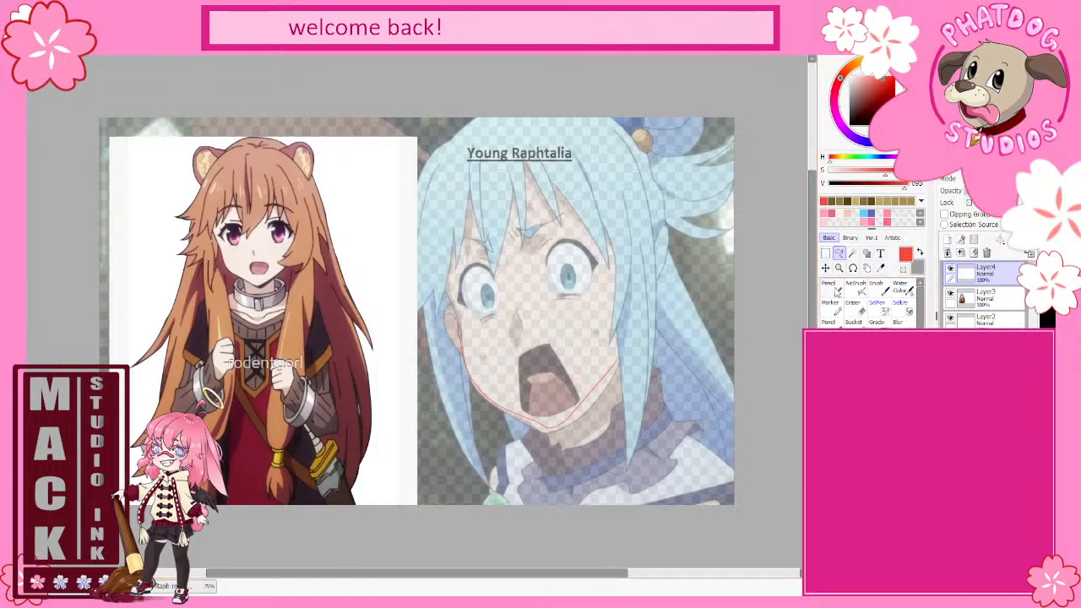
click(826, 268)
drag(571, 392, 779, 463)
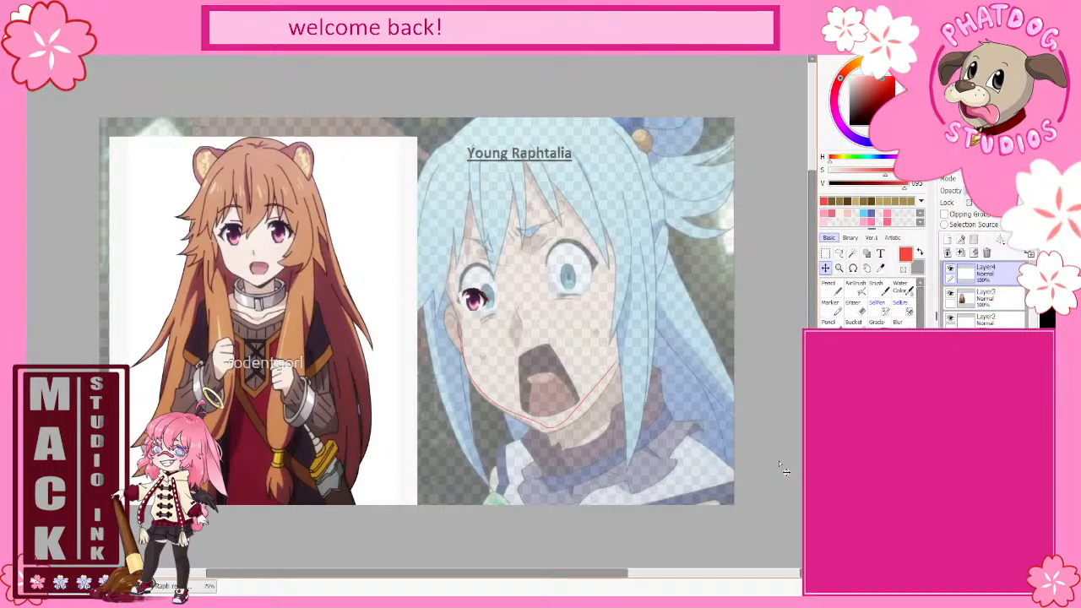
Step: Enlarge and tilt the pasted eye so it covers the blue-haired face's right-hand eye
key(ctrl+t)
drag(492, 288, 571, 225)
drag(508, 250, 561, 272)
drag(622, 246, 599, 248)
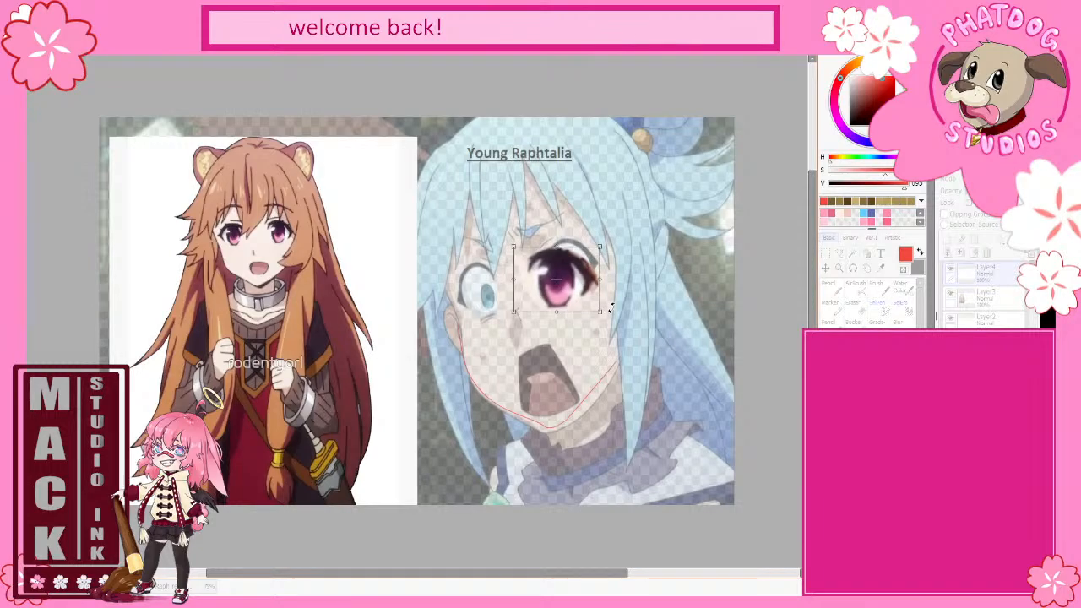
drag(610, 309, 638, 380)
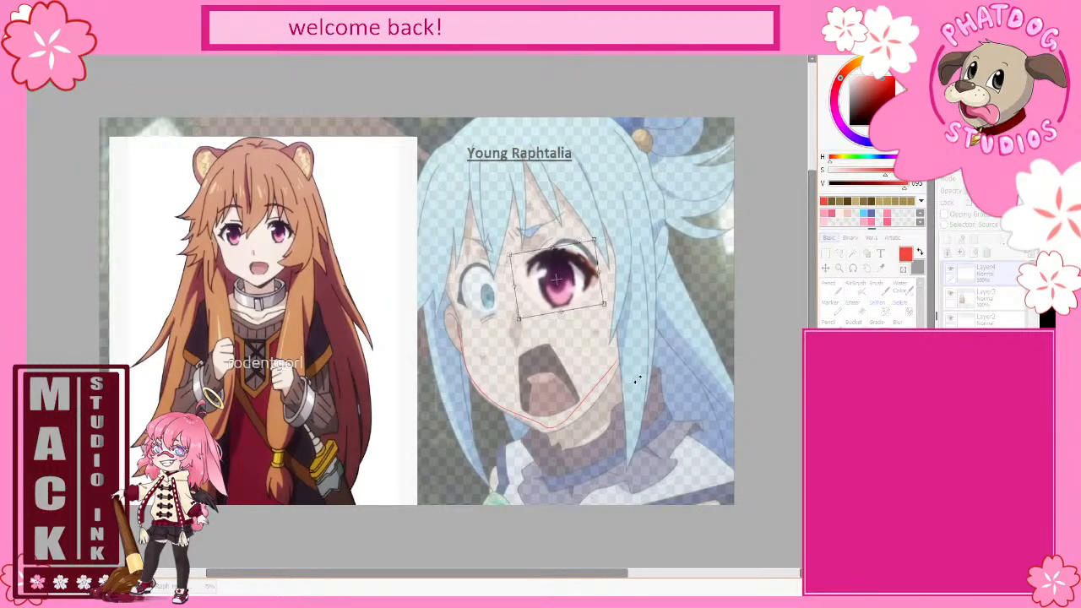
drag(556, 279, 564, 272)
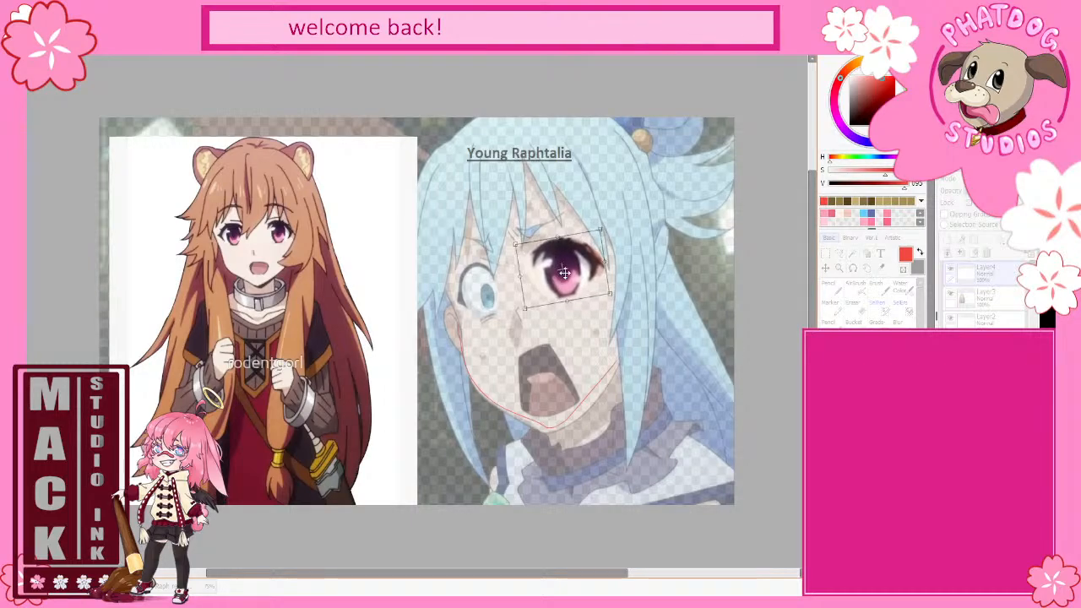
key(Return)
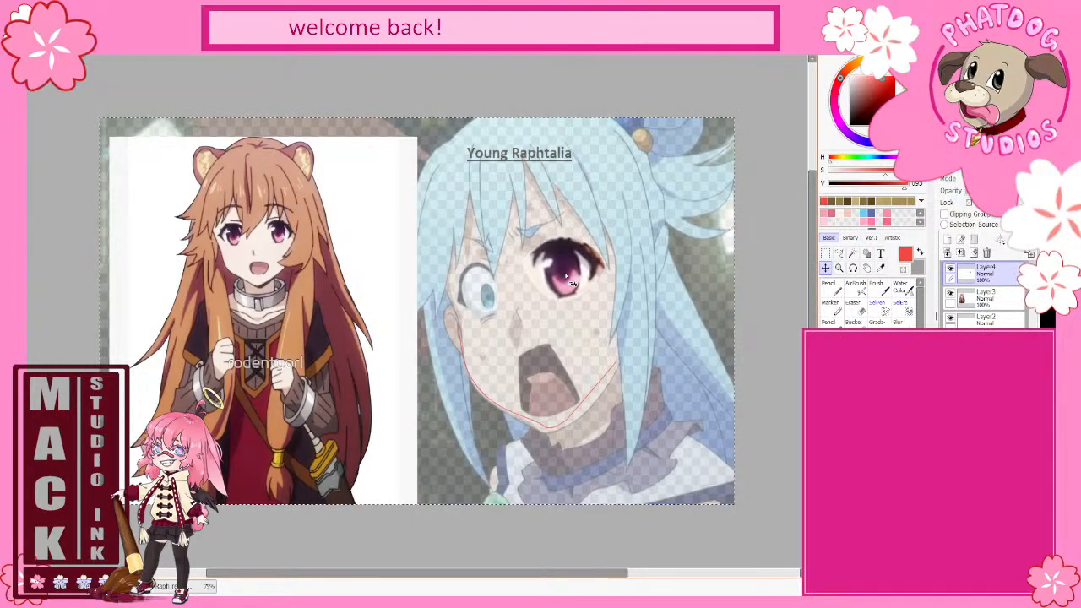
Step: Paste a second copy of the eye, mirror, narrow and tilt it, and fit it over the face's left-hand eye
key(ctrl+v)
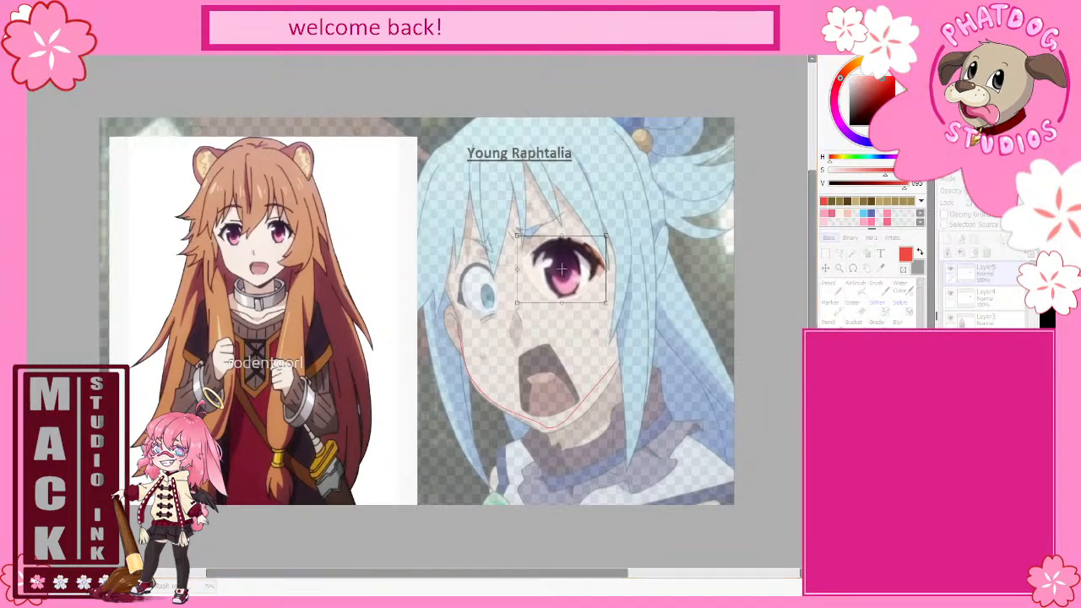
drag(564, 272, 462, 304)
drag(562, 337, 570, 318)
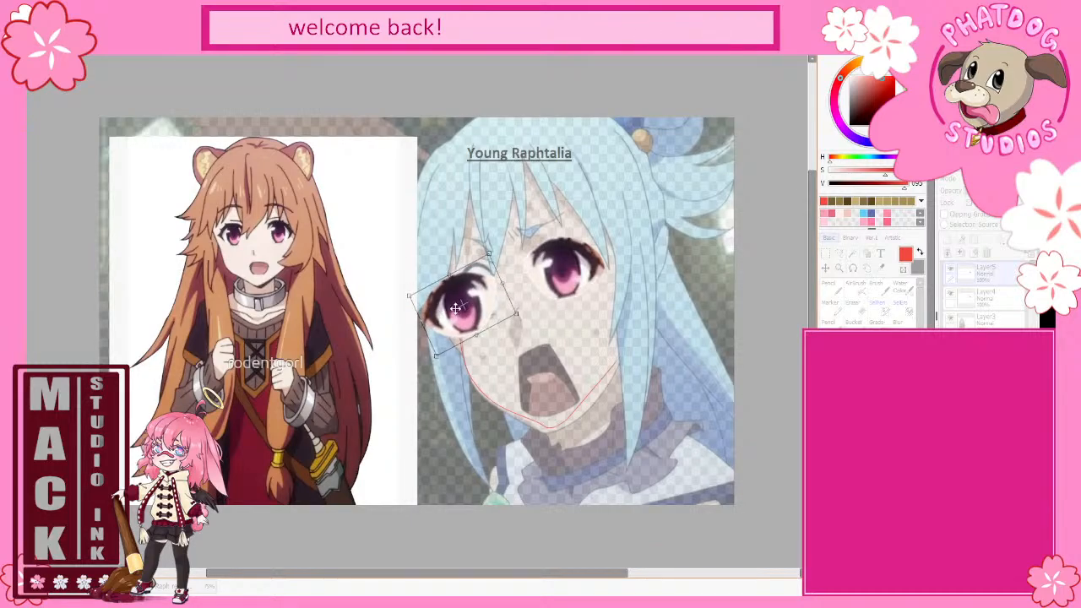
mouse_move(467, 311)
mouse_down()
mouse_move(480, 302)
mouse_move(452, 323)
mouse_move(468, 318)
mouse_up()
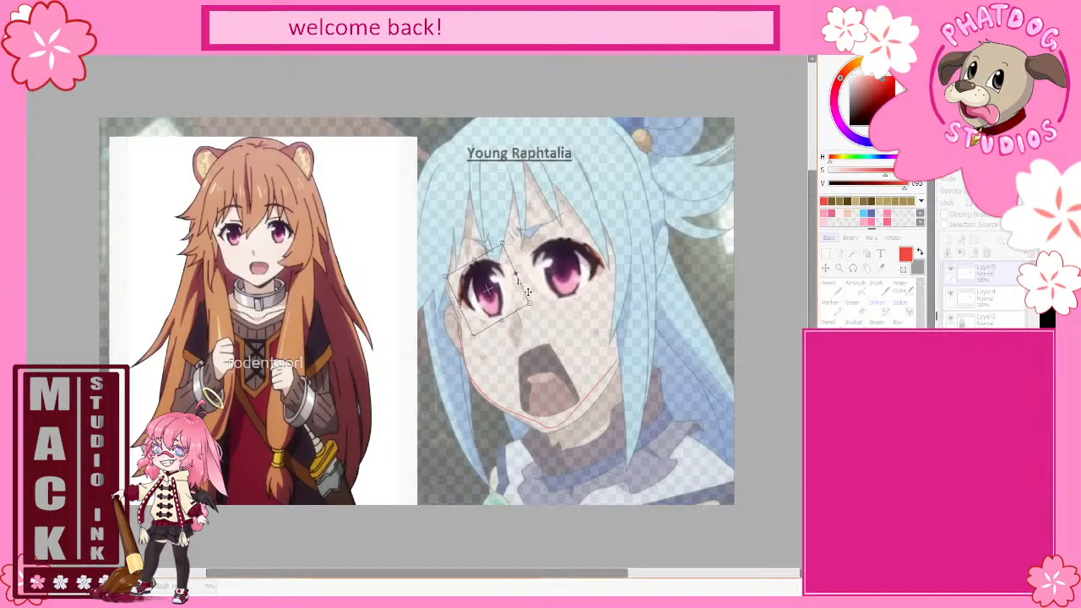
drag(491, 294, 459, 308)
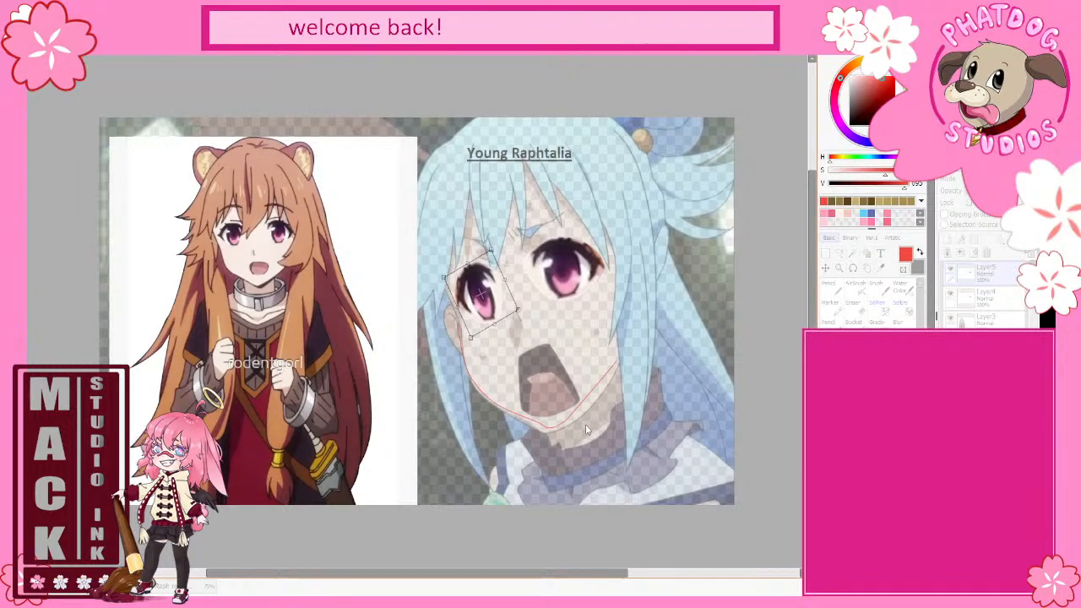
key(Return)
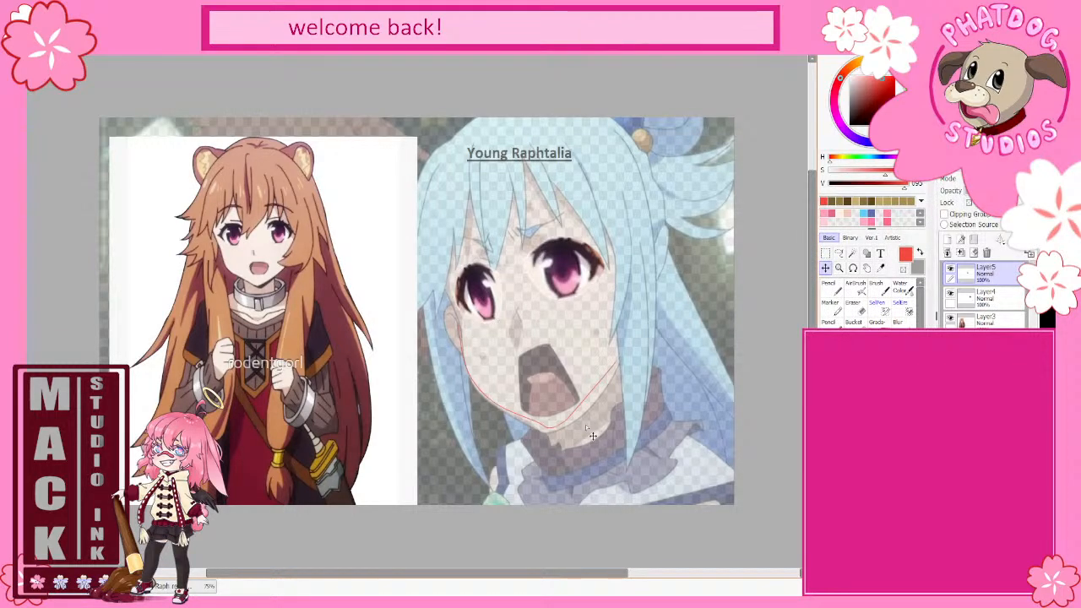
Step: Merge both eye layers down into Layer3 and put Layer3 beneath the Layer2 sketch
click(832, 298)
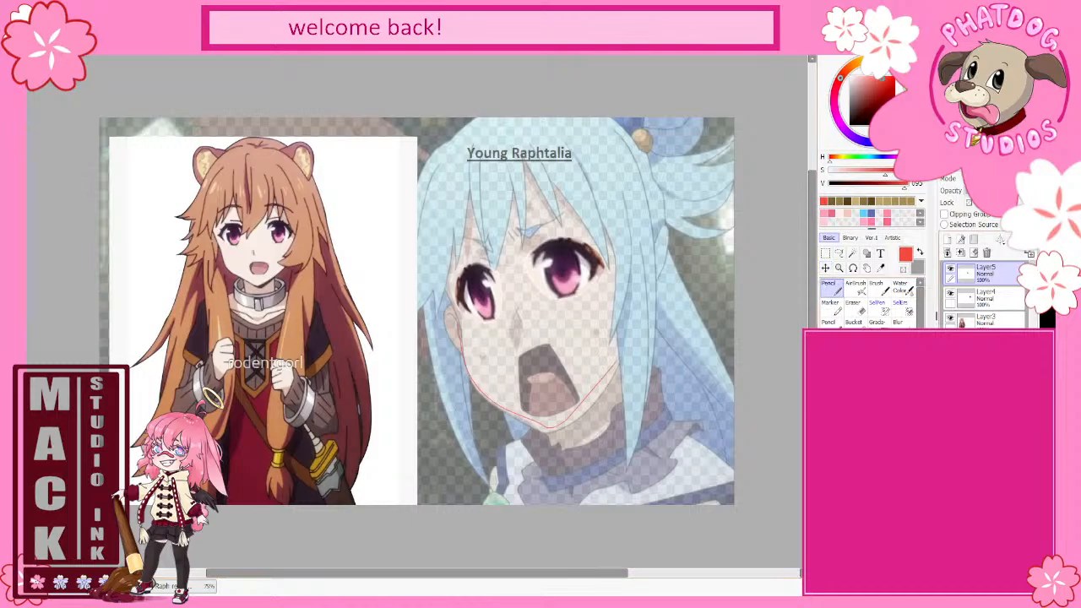
click(961, 253)
click(962, 254)
drag(972, 281, 994, 310)
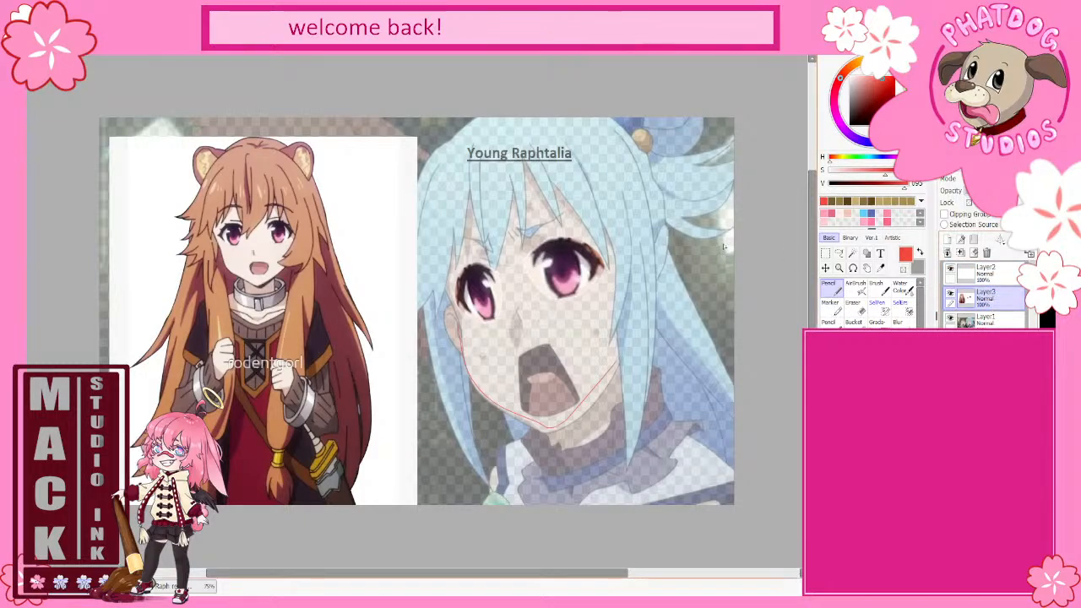
Step: Sketch the inner corner of the right-hand eye's upper lashes in red on Layer2 with the Pencil
scroll(541, 261, up, 4)
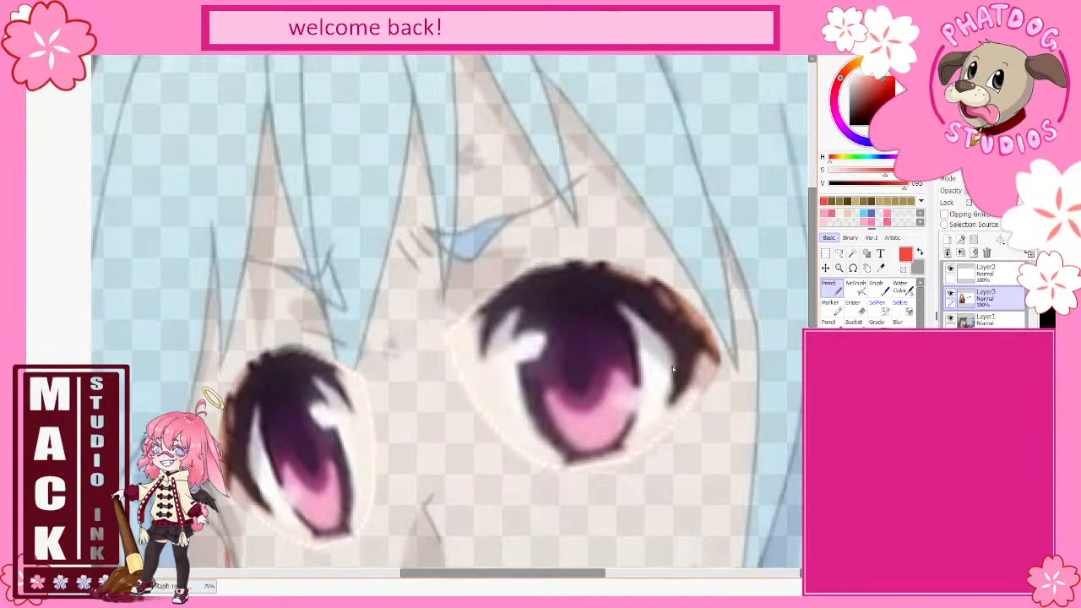
click(985, 272)
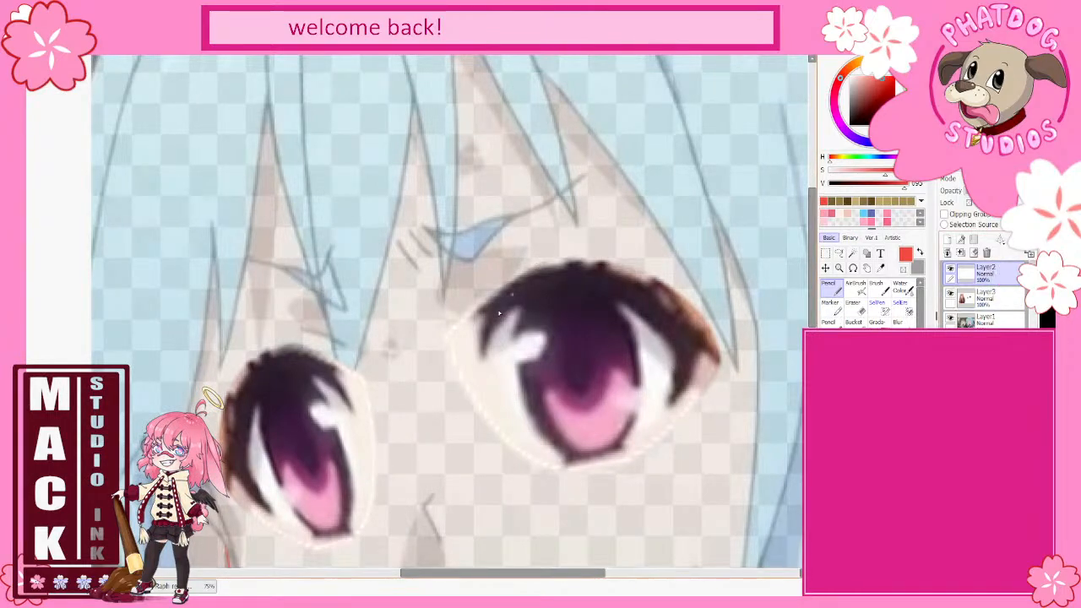
drag(524, 295, 495, 325)
drag(517, 288, 494, 301)
drag(505, 287, 487, 313)
Step: Outline the outer corner and top edge of the right-hand eye's upper lashes, redrawing strokes that miss the shape
drag(619, 298, 681, 358)
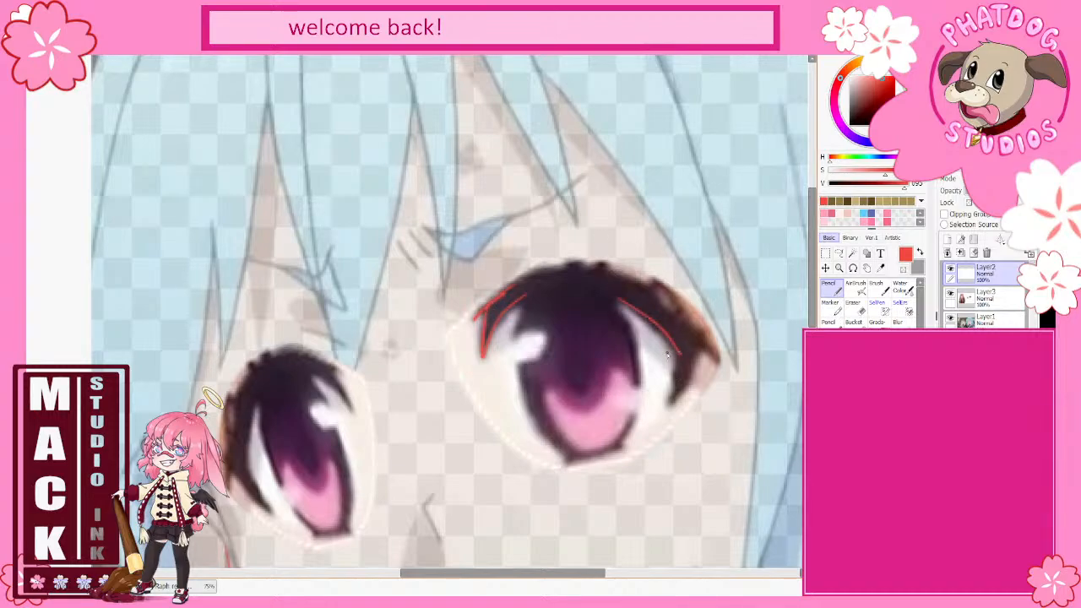
key(ctrl+z)
mouse_move(614, 302)
mouse_down()
mouse_move(680, 360)
mouse_move(667, 405)
mouse_up()
mouse_move(720, 361)
mouse_down()
mouse_move(640, 286)
mouse_move(569, 267)
mouse_up()
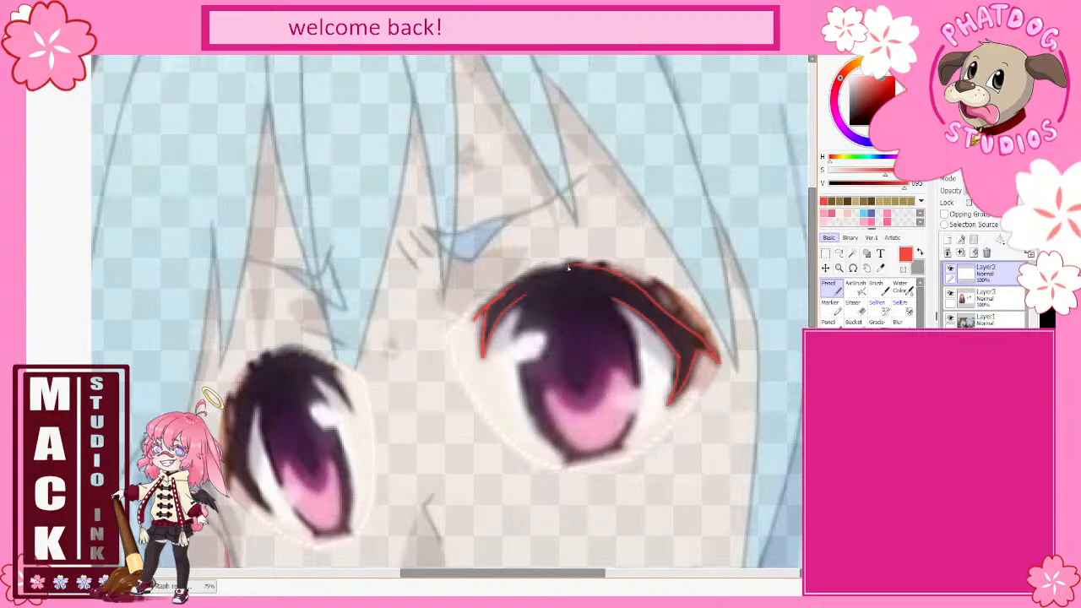
key(ctrl+z)
key(ctrl+z)
drag(680, 325, 719, 363)
drag(646, 279, 511, 289)
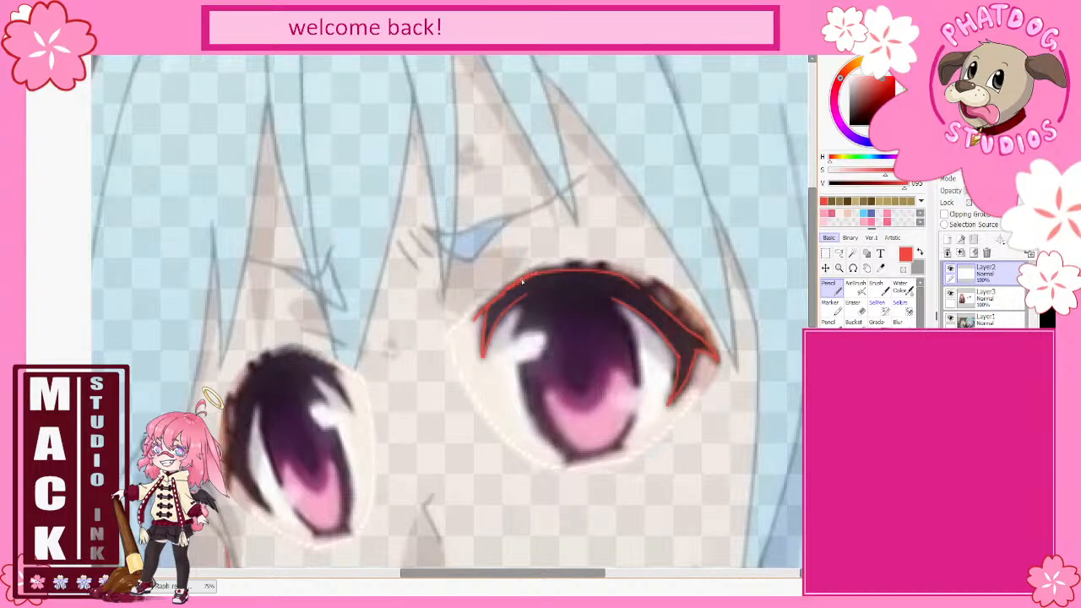
Step: Draw the lower edge of the right-hand eye's upper lash line and a short lower-lid line beneath the iris
key(e)
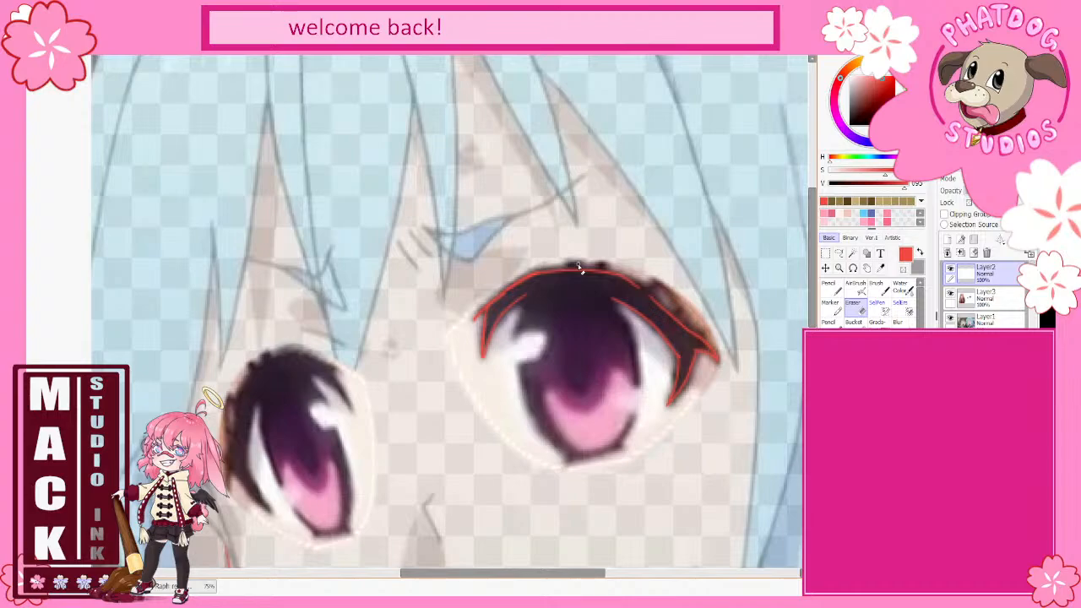
key(n)
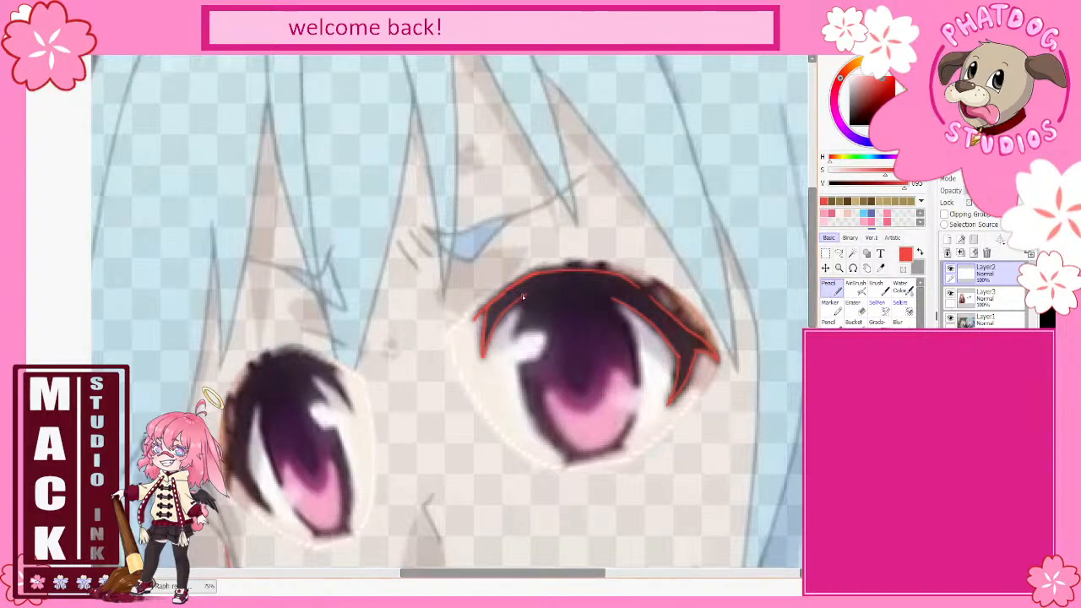
drag(523, 296, 618, 301)
key(ctrl+z)
mouse_move(525, 296)
mouse_down()
mouse_move(605, 290)
mouse_move(663, 321)
mouse_up()
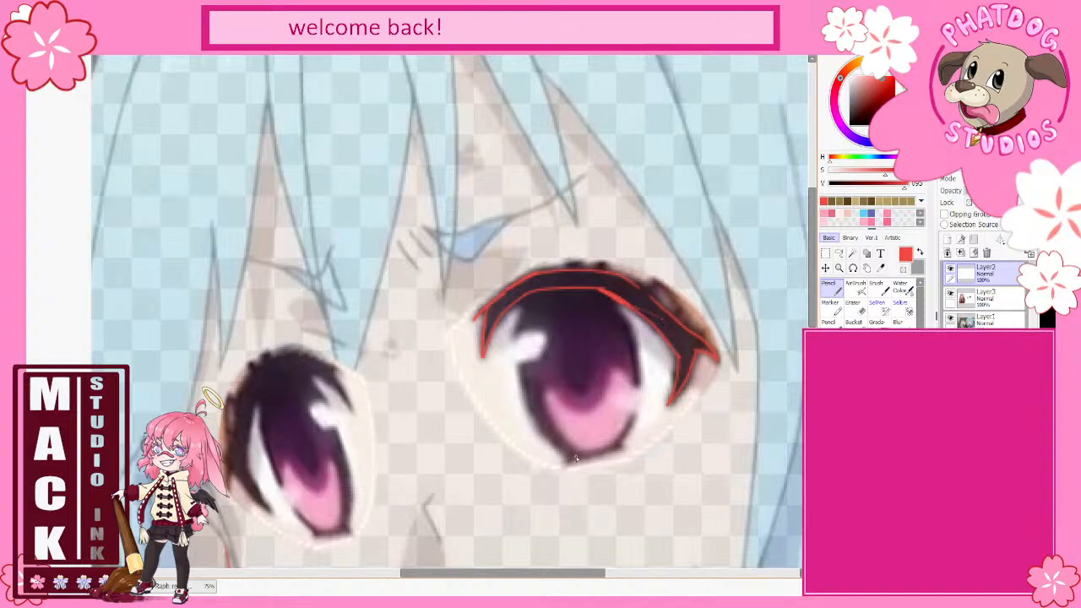
drag(560, 466, 624, 451)
Step: Lasso the right-hand eye's iris on Layer3, shrink it to a narrow oval over the reference's smaller blue iris, and deselect
click(985, 296)
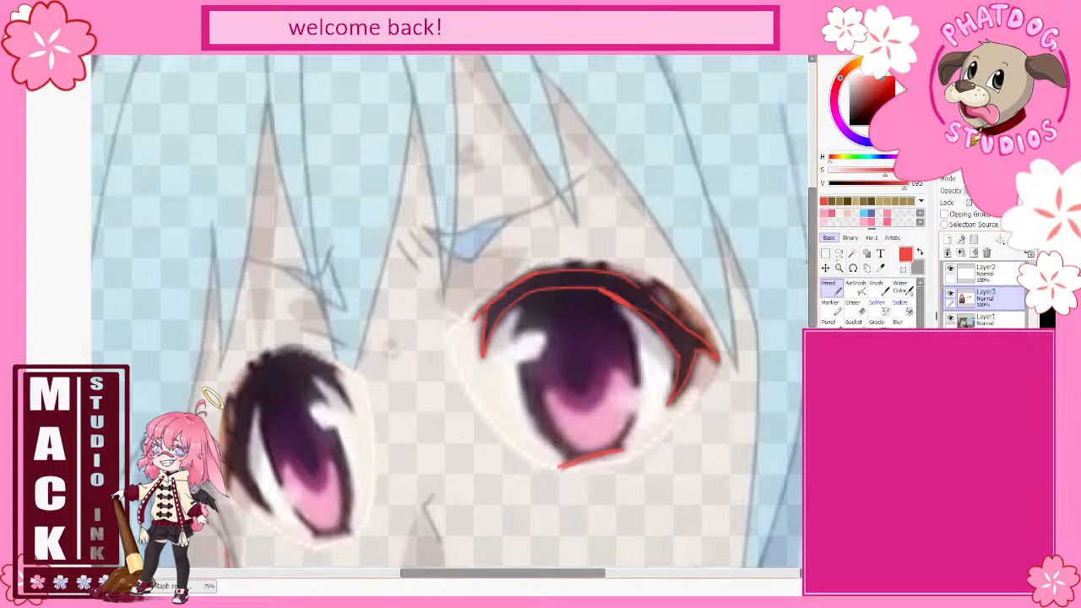
click(839, 253)
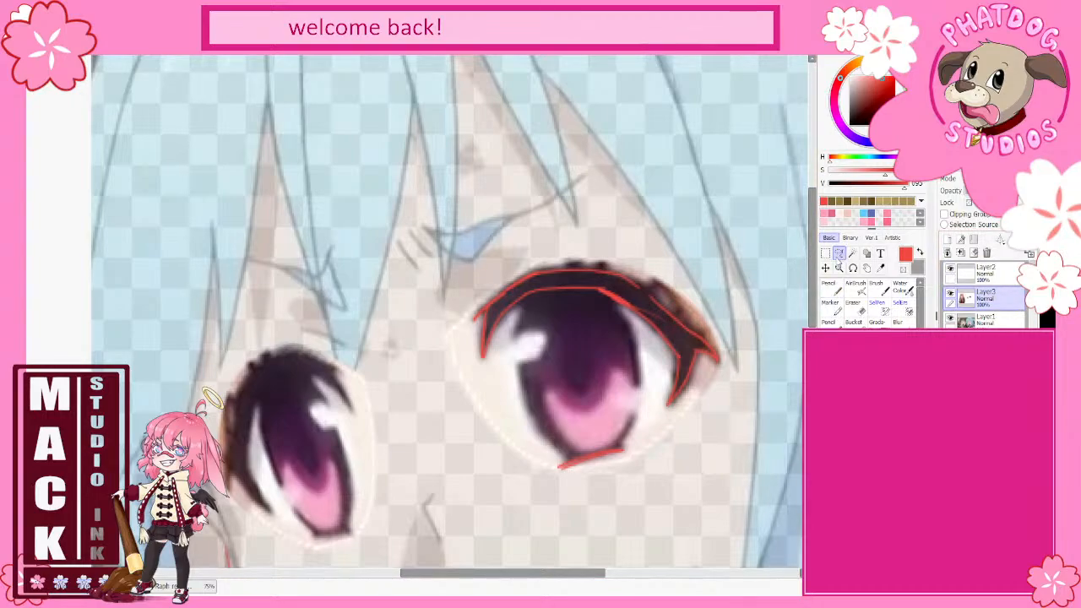
mouse_move(514, 311)
mouse_down()
mouse_move(557, 292)
mouse_move(595, 296)
mouse_move(630, 320)
mouse_move(644, 372)
mouse_move(636, 433)
mouse_move(620, 450)
mouse_move(563, 460)
mouse_move(534, 432)
mouse_move(514, 312)
mouse_up()
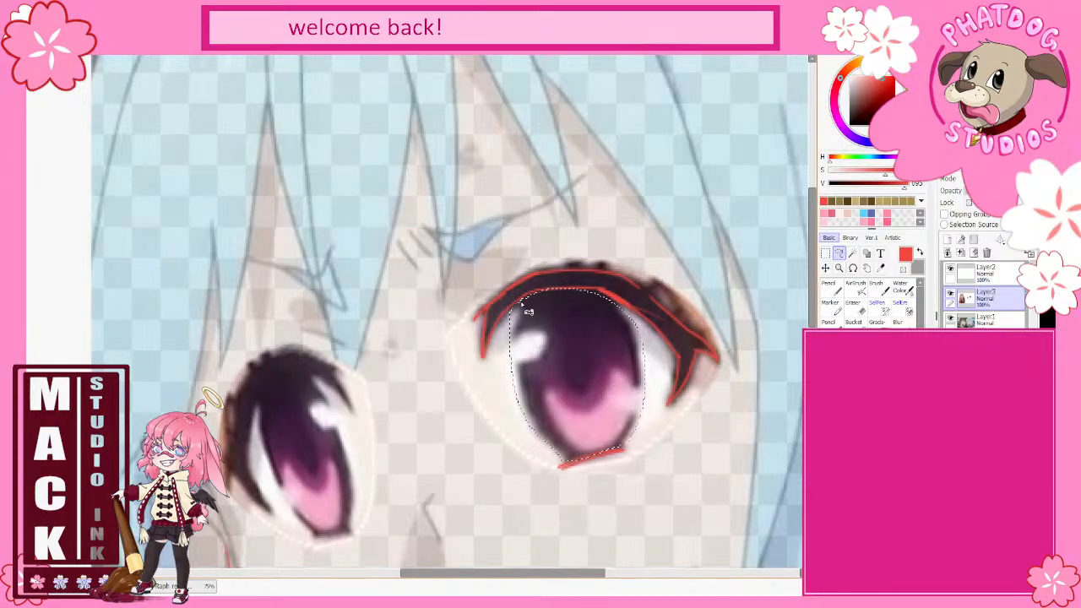
key(ctrl+t)
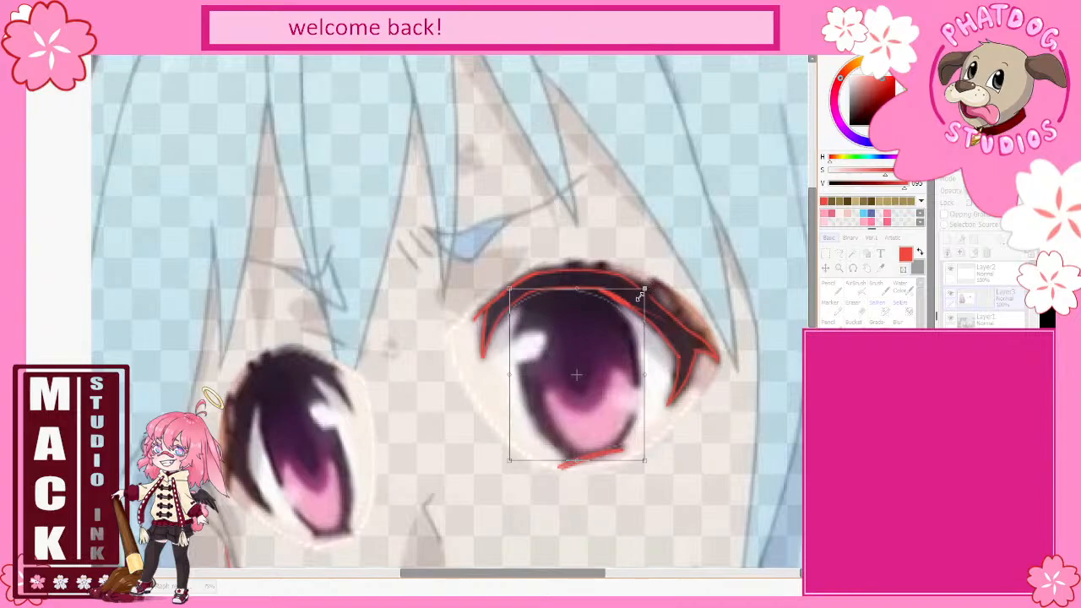
drag(601, 342, 631, 350)
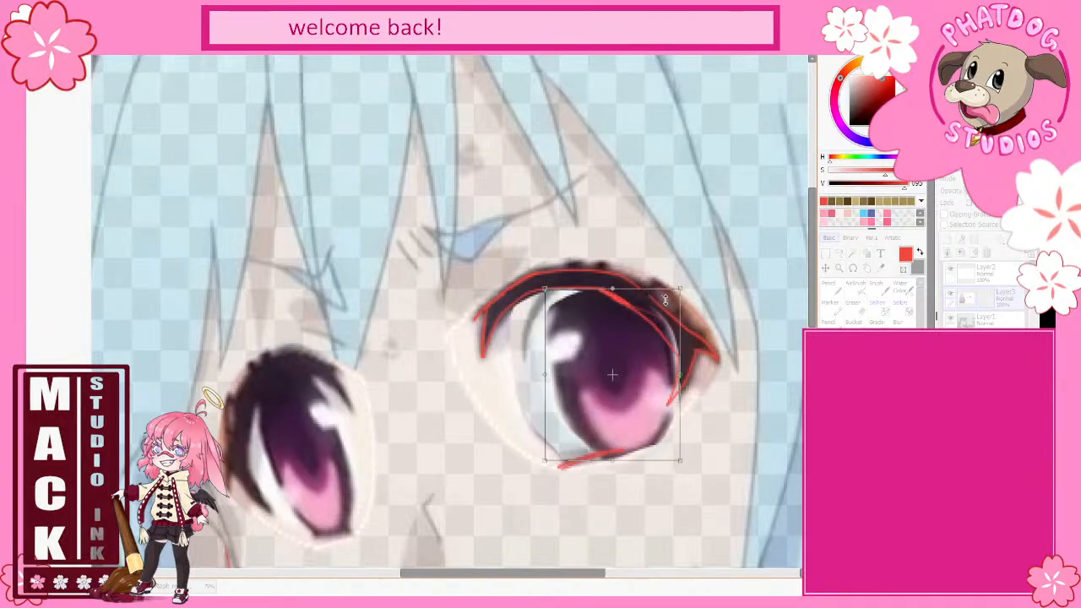
drag(681, 291, 633, 338)
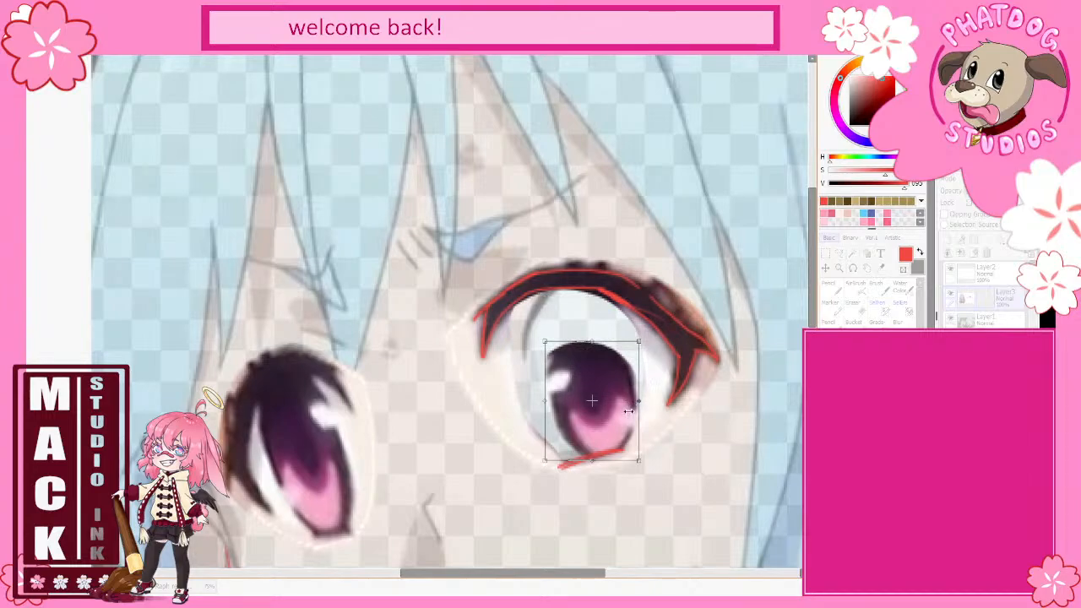
drag(633, 404, 664, 365)
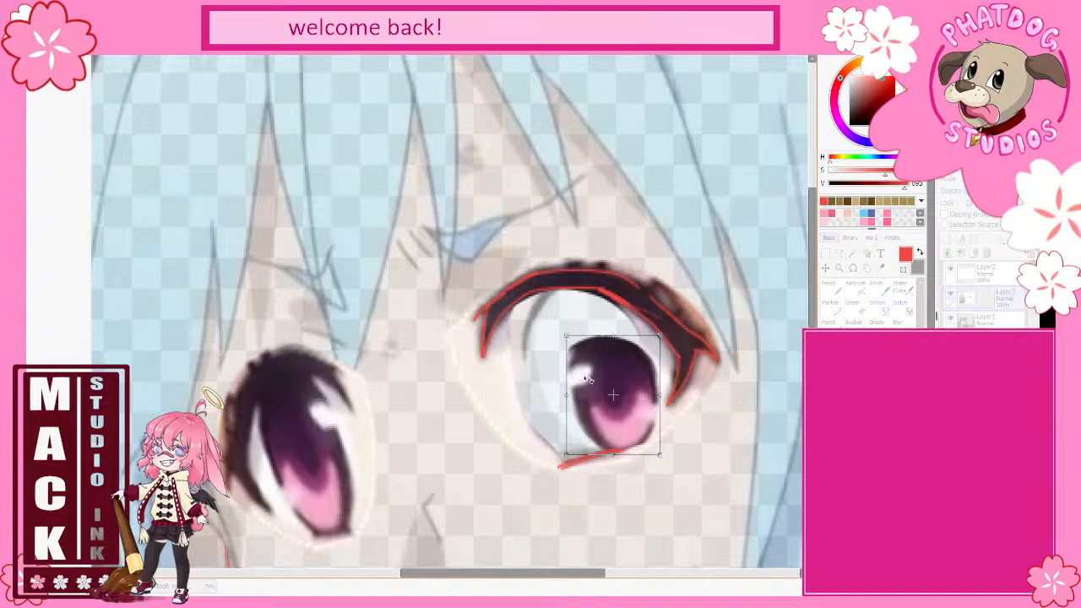
drag(566, 336, 616, 394)
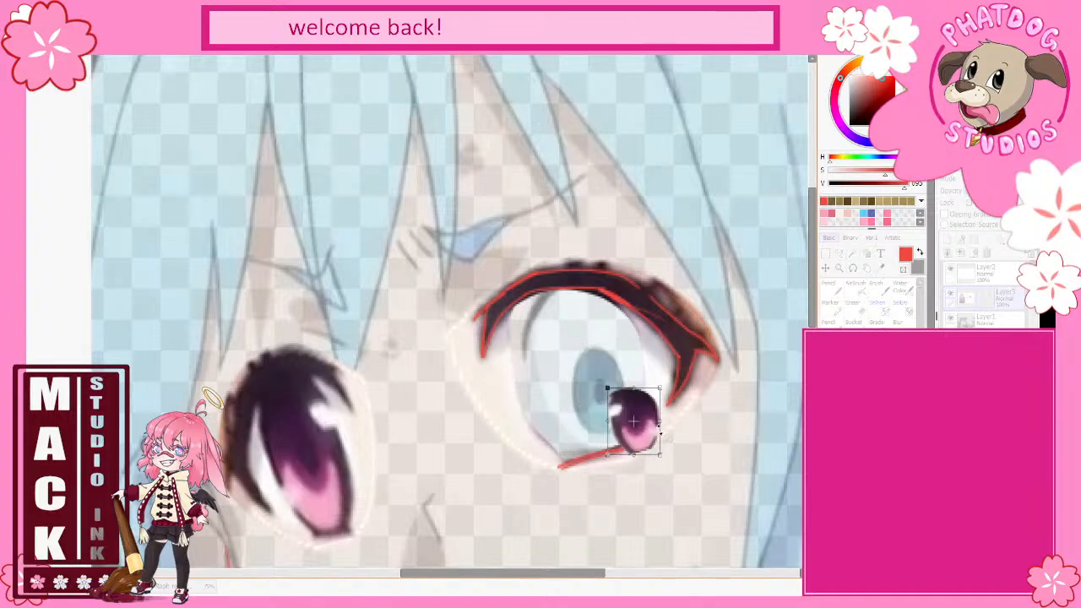
drag(667, 459, 610, 418)
drag(600, 370, 599, 347)
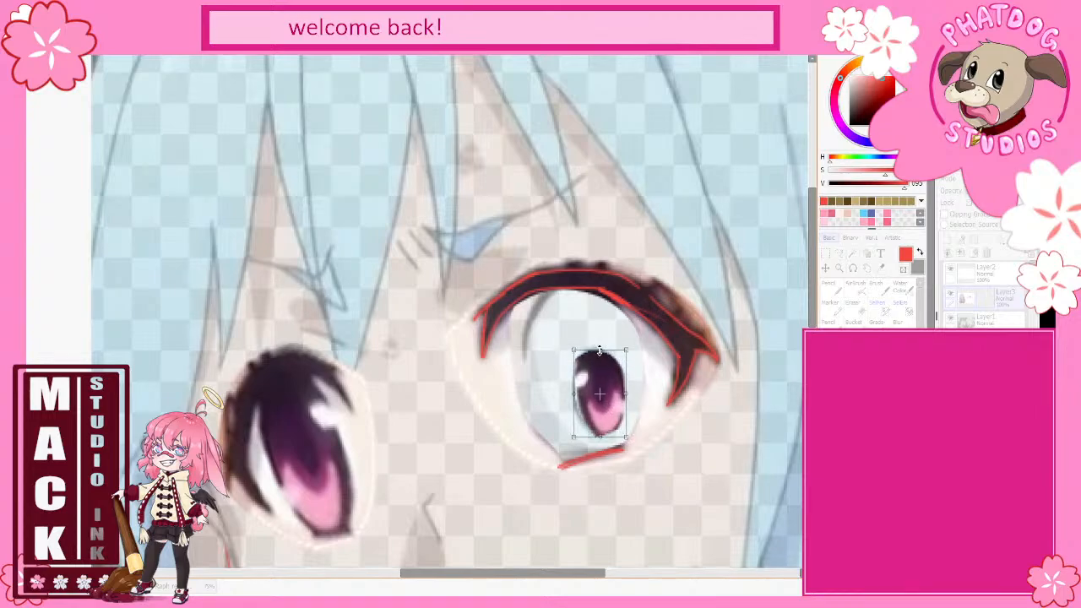
drag(574, 394, 569, 396)
key(Return)
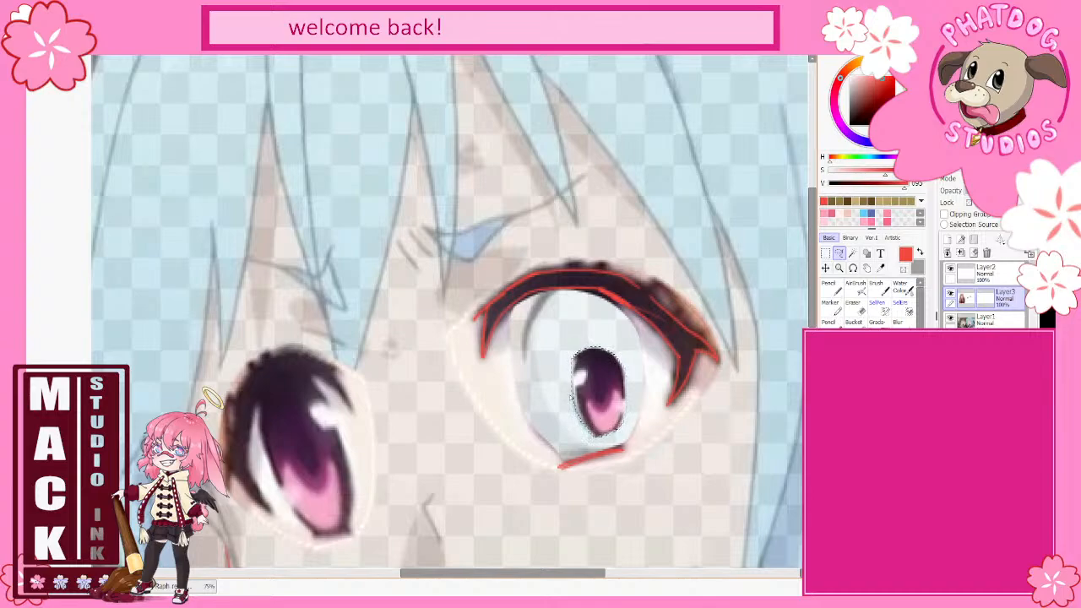
key(ctrl+d)
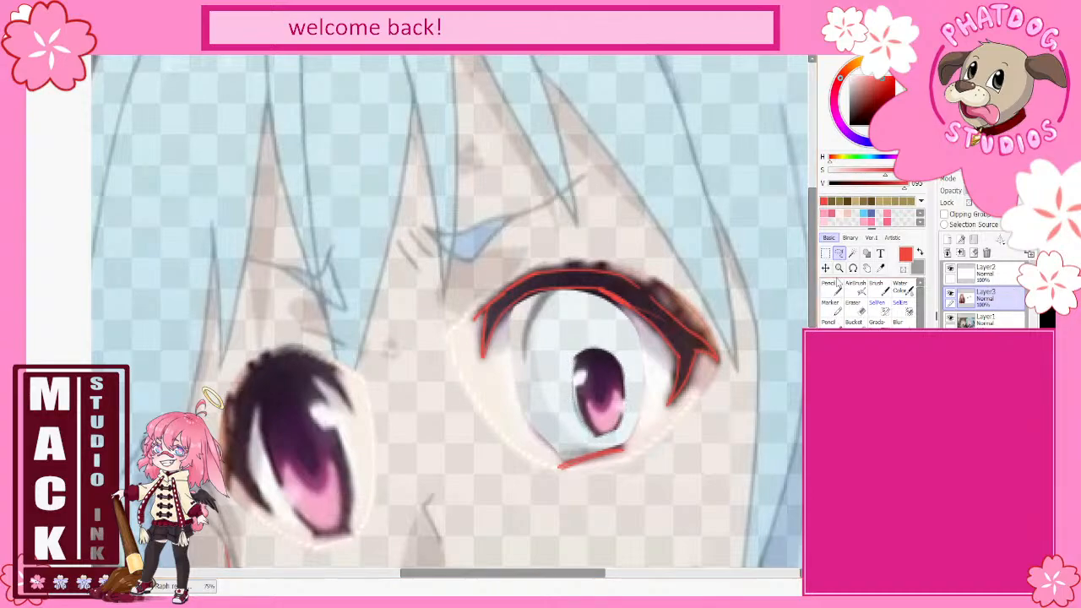
Step: Trace the outline of the shrunken right-hand iris in red on Layer2 with the Pencil, redoing the stroke that misses
click(828, 284)
click(986, 270)
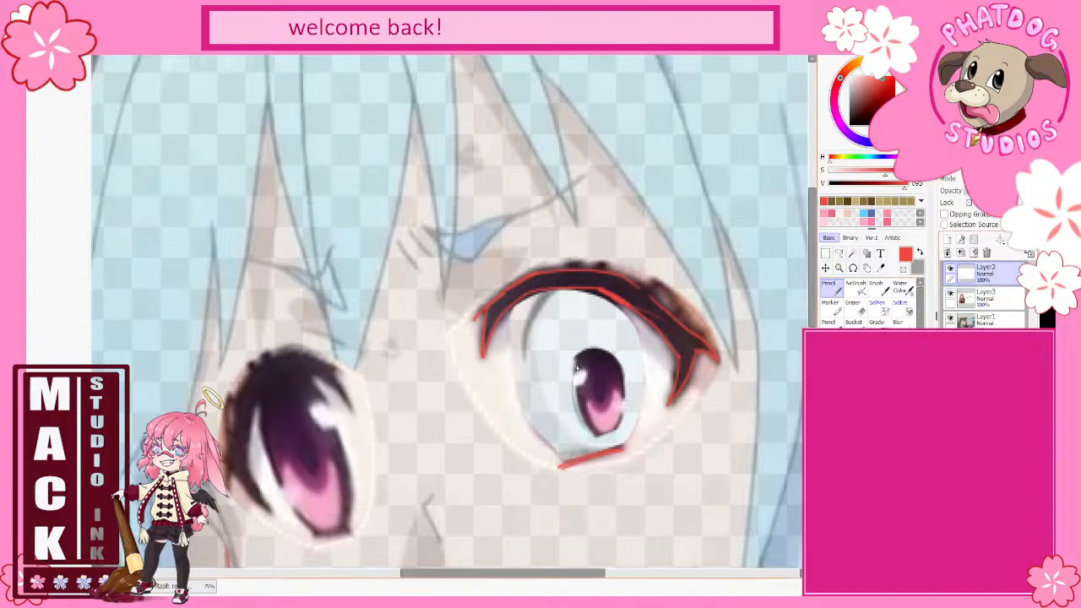
mouse_move(576, 369)
mouse_down()
mouse_move(589, 349)
mouse_move(615, 358)
mouse_move(621, 391)
mouse_move(576, 363)
mouse_move(591, 350)
mouse_move(621, 372)
mouse_move(625, 399)
mouse_move(593, 433)
mouse_move(619, 422)
mouse_up()
key(ctrl+z)
drag(622, 419, 622, 417)
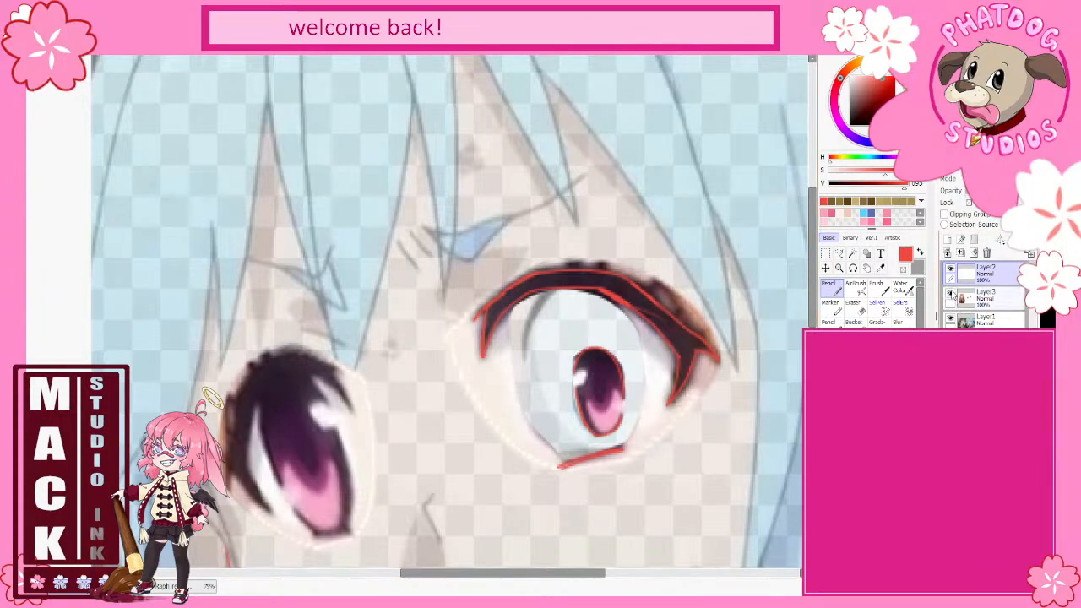
Step: Hide Layer3 and Layer1, bucket-fill the right-hand eye's upper lashes in red, and patch the remaining gaps with the Pencil
click(950, 320)
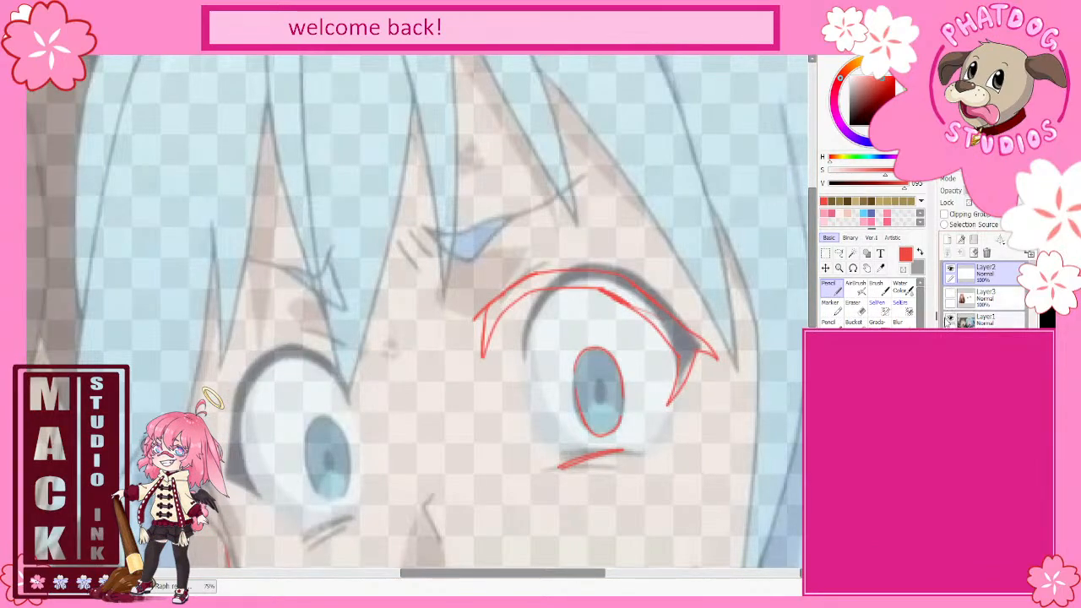
click(950, 321)
click(853, 322)
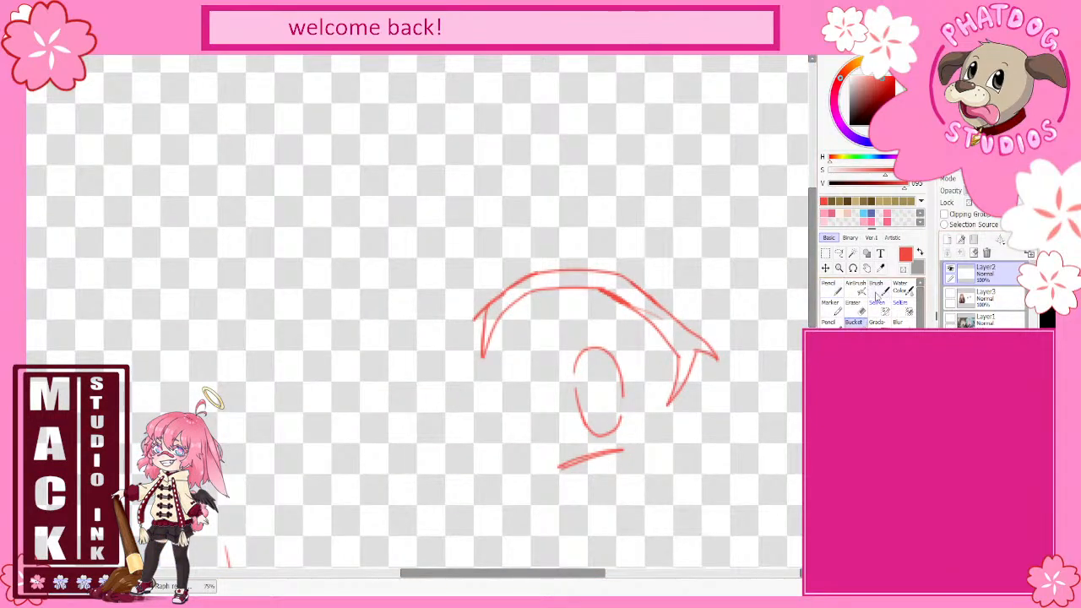
click(644, 302)
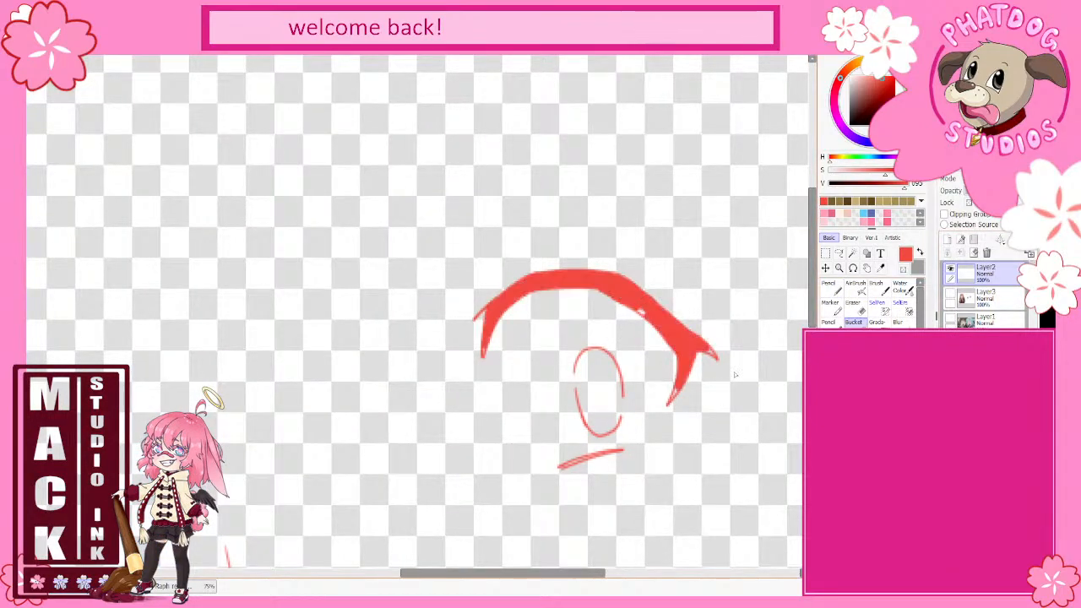
click(831, 287)
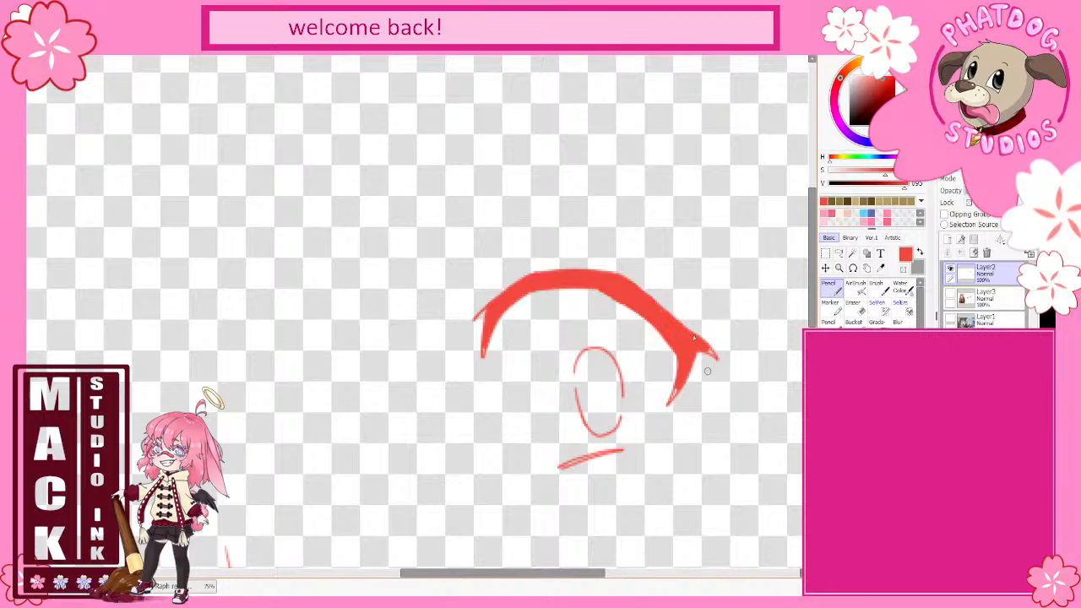
drag(697, 343, 715, 355)
Step: Show the reference layers again and draw the left-hand eye's outer upper lashes as a solid red shape down to the pointed corner
scroll(518, 448, down, 2)
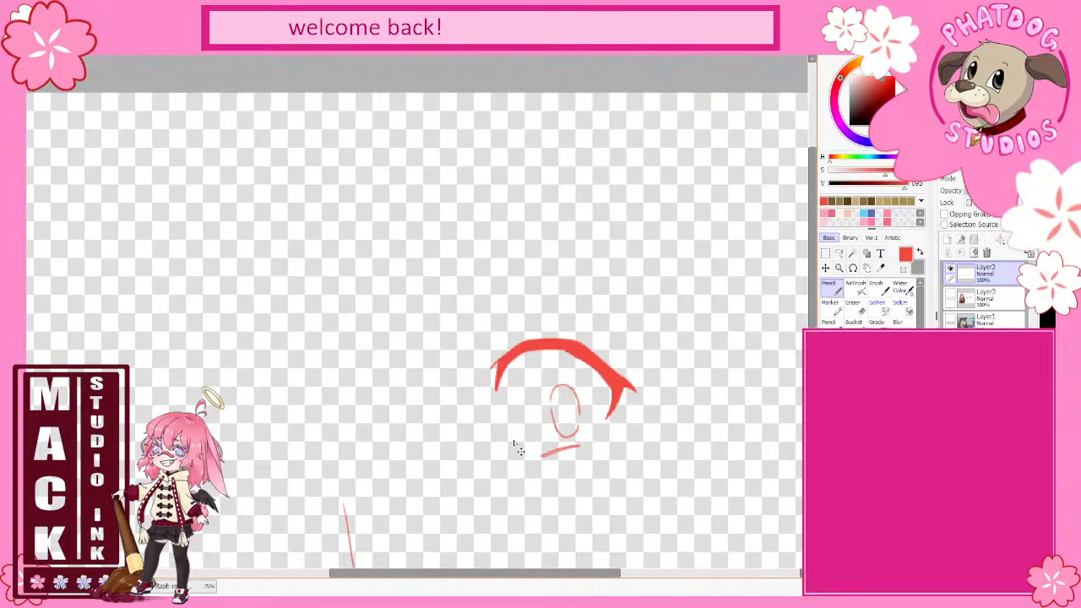
scroll(518, 448, down, 1)
drag(809, 292, 813, 302)
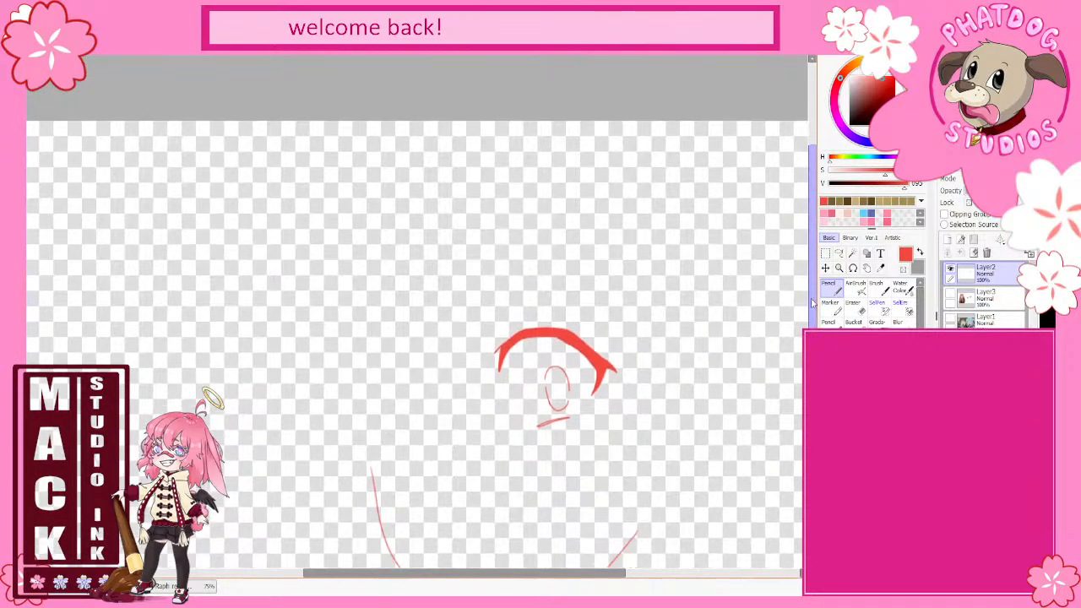
scroll(813, 302, down, 3)
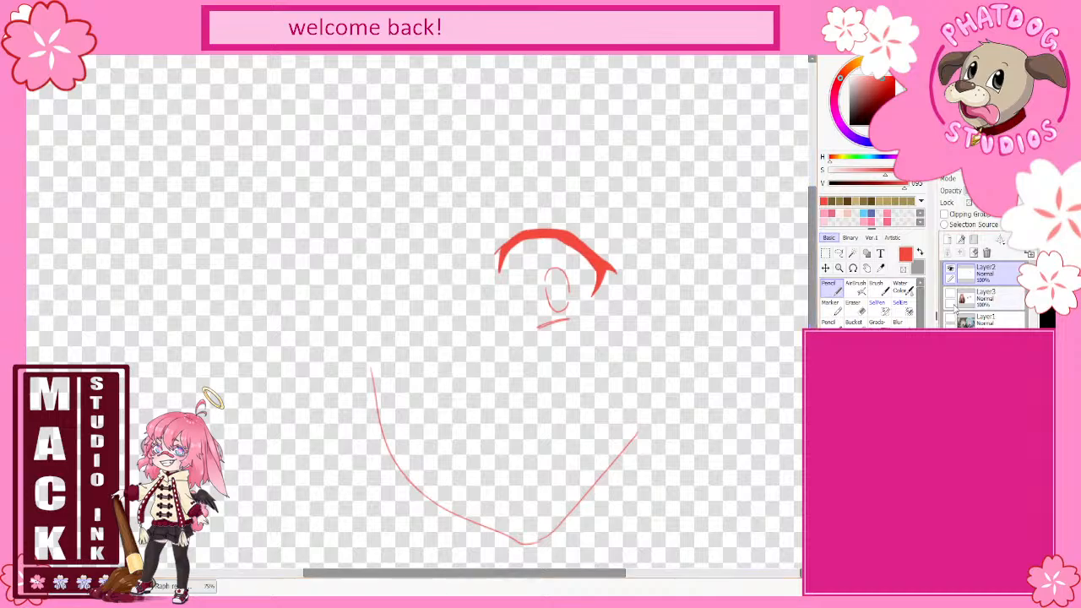
click(950, 319)
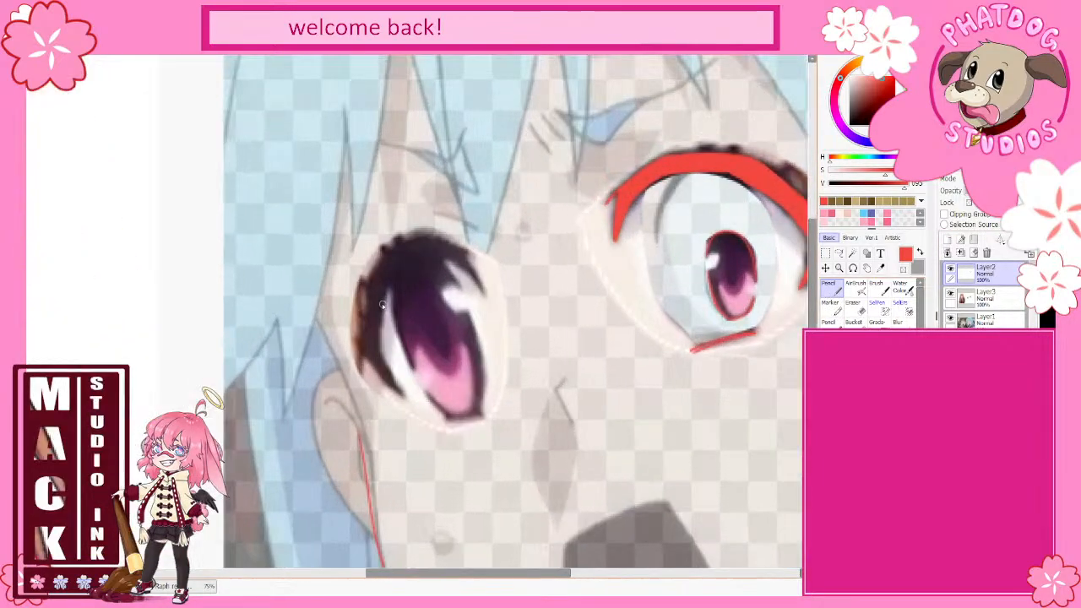
scroll(431, 338, up, 3)
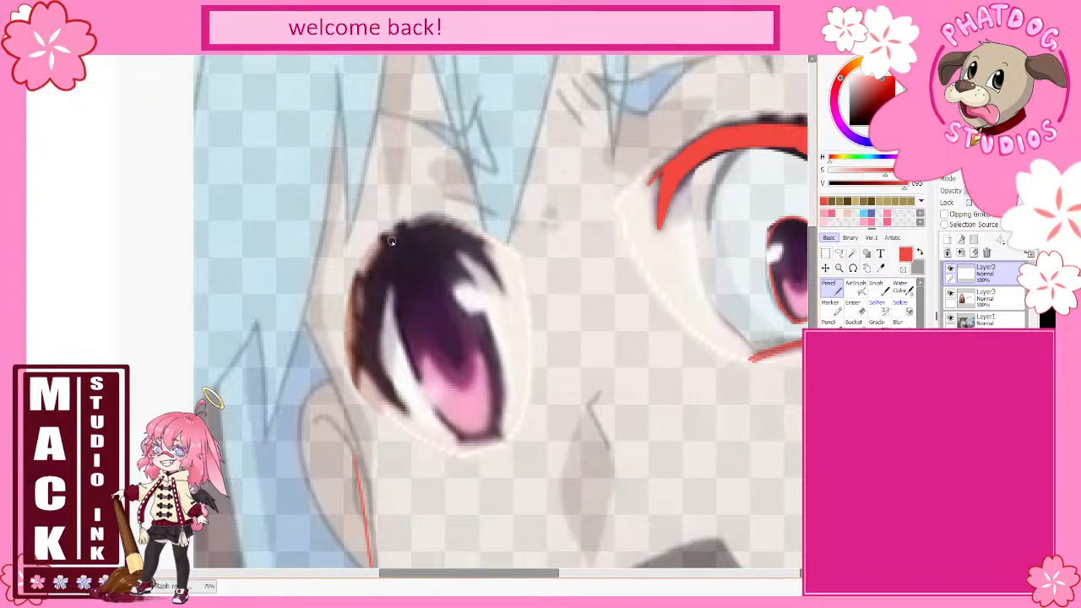
mouse_move(404, 232)
mouse_down()
mouse_move(367, 272)
mouse_move(354, 362)
mouse_up()
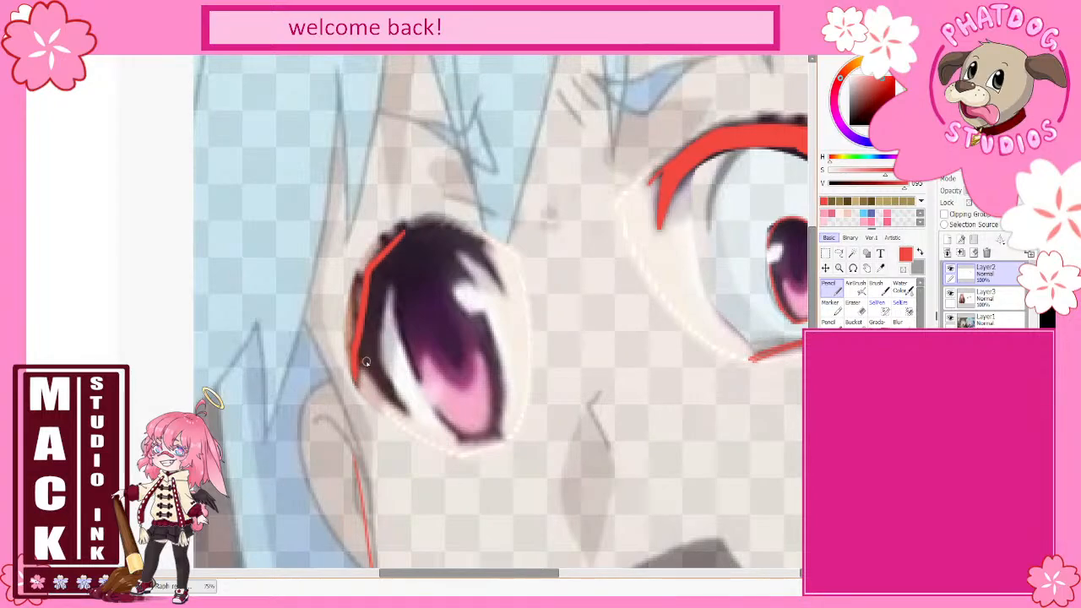
mouse_move(360, 363)
mouse_down()
mouse_move(380, 394)
mouse_move(414, 412)
mouse_up()
mouse_move(405, 412)
mouse_down()
mouse_move(374, 349)
mouse_move(383, 278)
mouse_up()
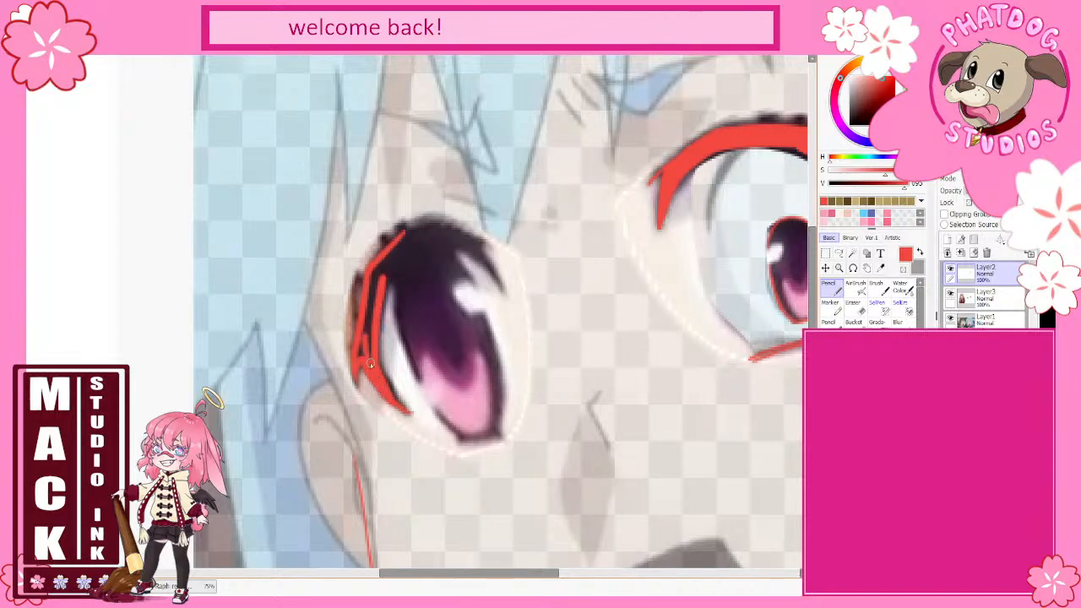
mouse_move(370, 362)
mouse_down()
mouse_move(361, 348)
mouse_move(372, 285)
mouse_up()
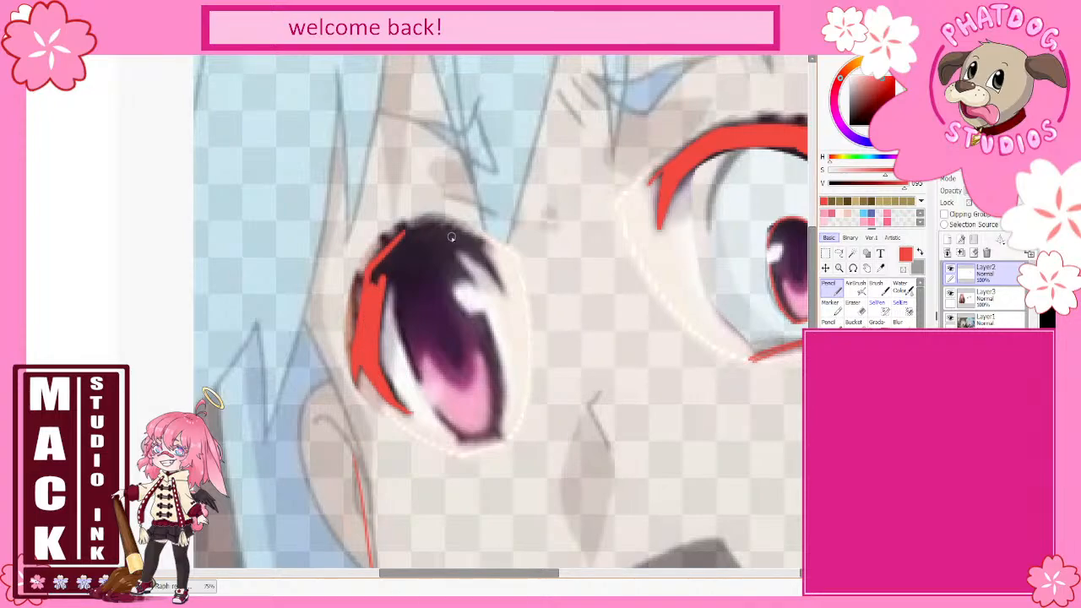
Step: Draw the inner corner of the left-hand eye's upper lashes in red and join it to the outer lashes with a solid arch
drag(448, 241, 504, 289)
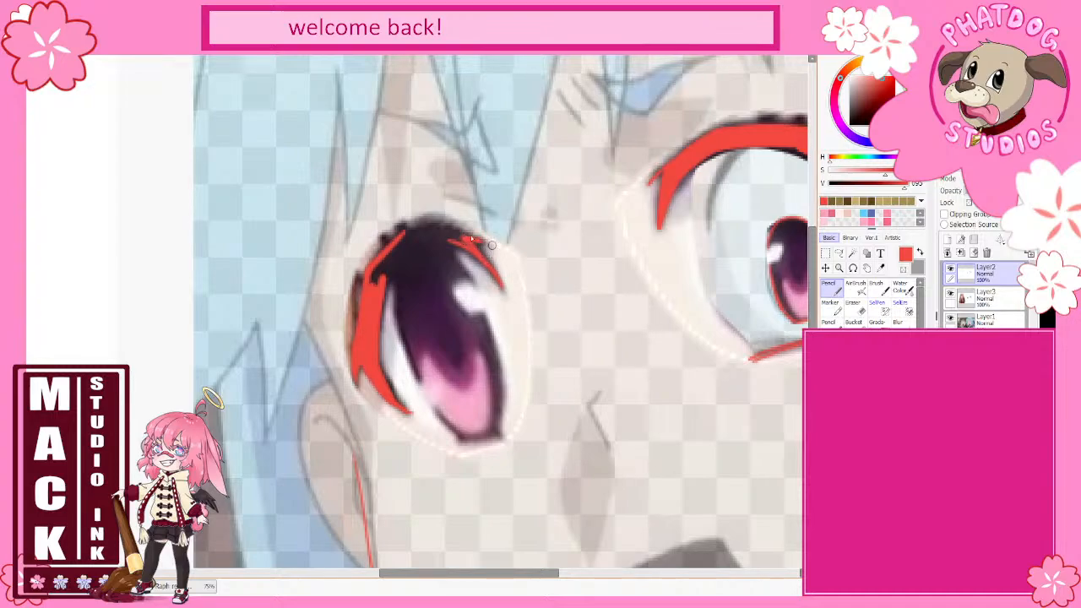
drag(461, 235, 497, 252)
key(ctrl+z)
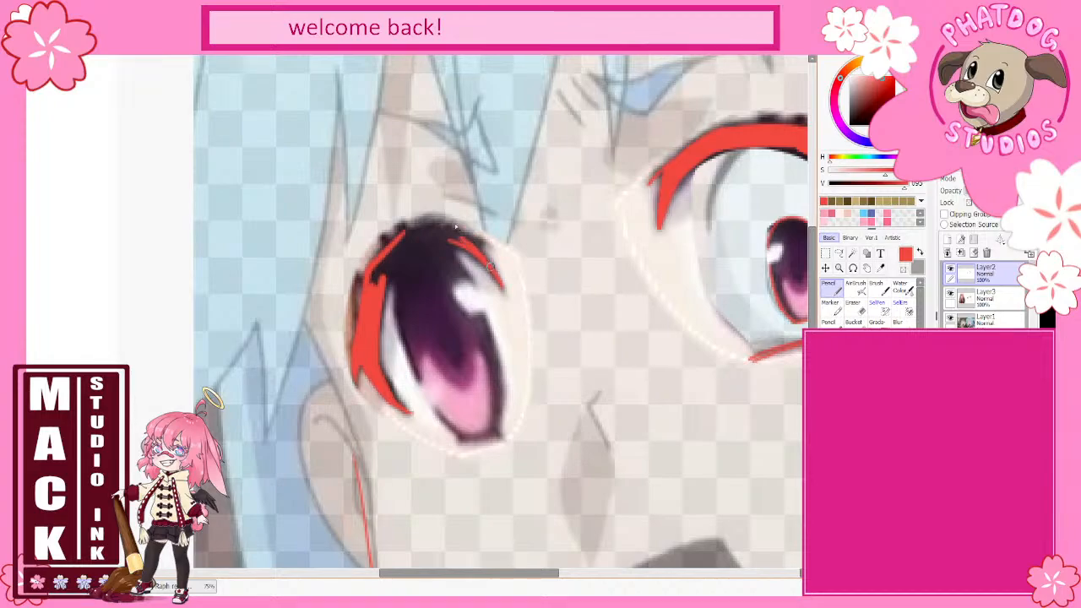
mouse_move(460, 239)
mouse_down()
mouse_move(496, 245)
mouse_move(432, 219)
mouse_move(499, 244)
mouse_up()
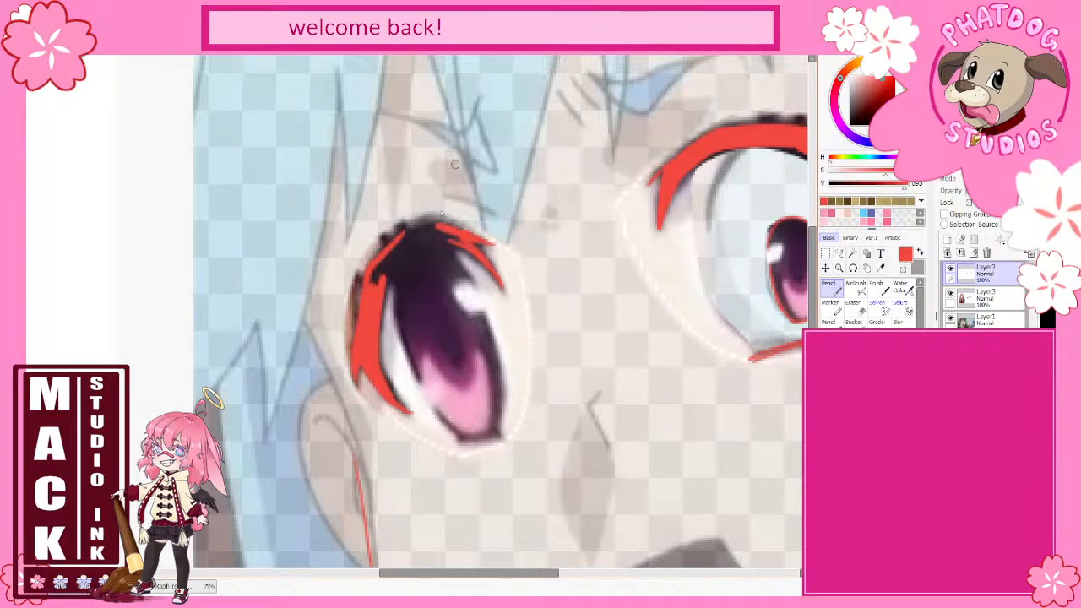
mouse_move(440, 227)
mouse_down()
mouse_move(401, 237)
mouse_move(456, 241)
mouse_move(401, 253)
mouse_move(372, 297)
mouse_move(373, 272)
mouse_move(403, 243)
mouse_move(368, 292)
mouse_move(422, 232)
mouse_move(391, 264)
mouse_move(420, 235)
mouse_move(392, 248)
mouse_move(422, 236)
mouse_move(399, 241)
mouse_move(438, 230)
mouse_move(411, 241)
mouse_move(461, 242)
mouse_move(407, 244)
mouse_move(465, 242)
mouse_up()
drag(380, 187, 399, 219)
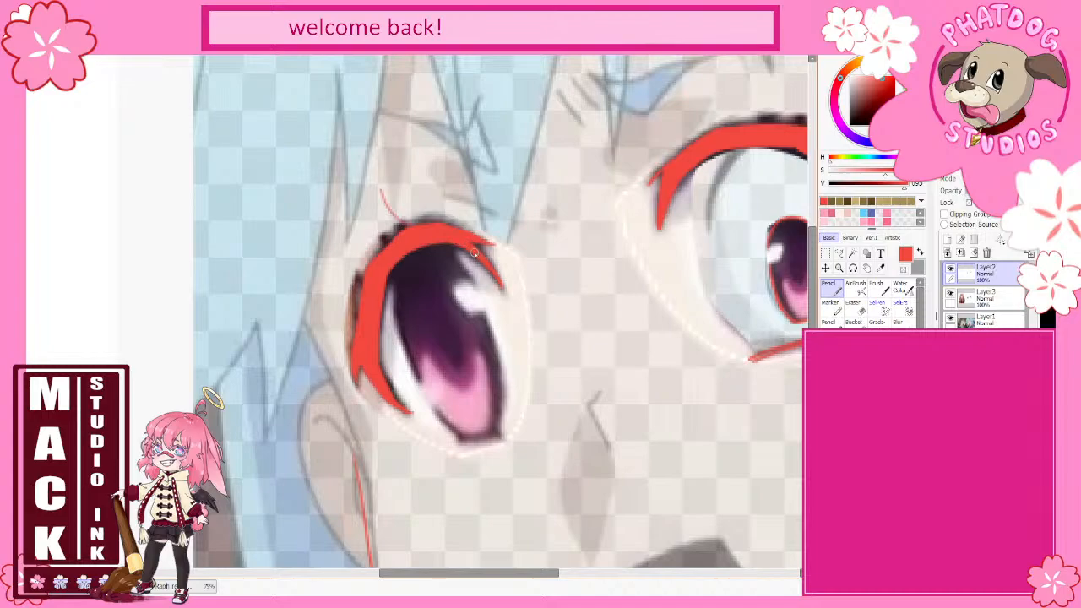
Step: Erase the stray stroke above the left-hand eye's lashes and sketch a short red lower-lid line beneath its iris
key(e)
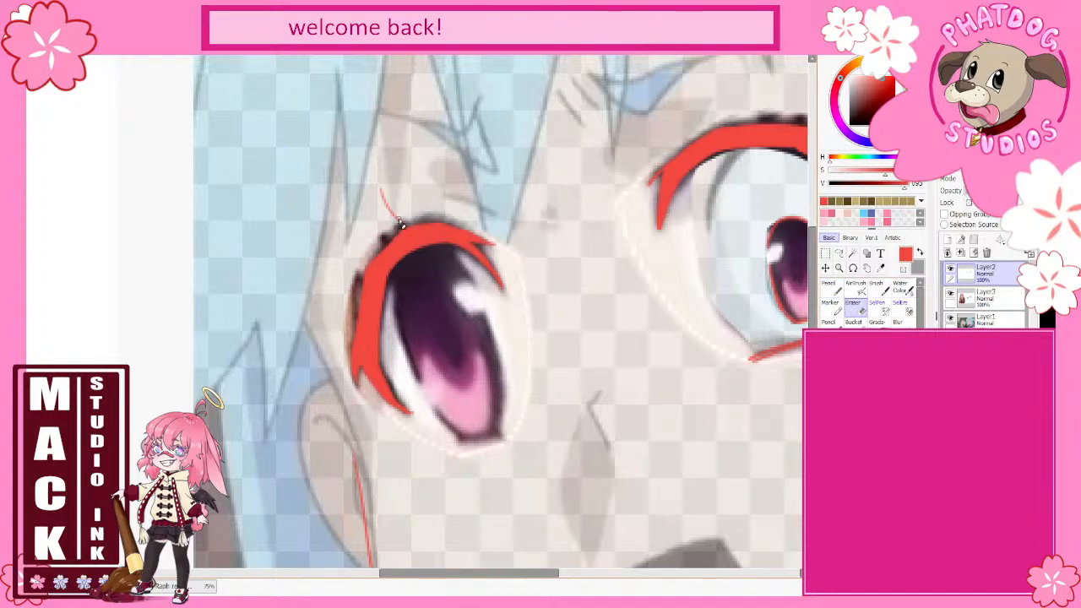
drag(397, 218, 380, 189)
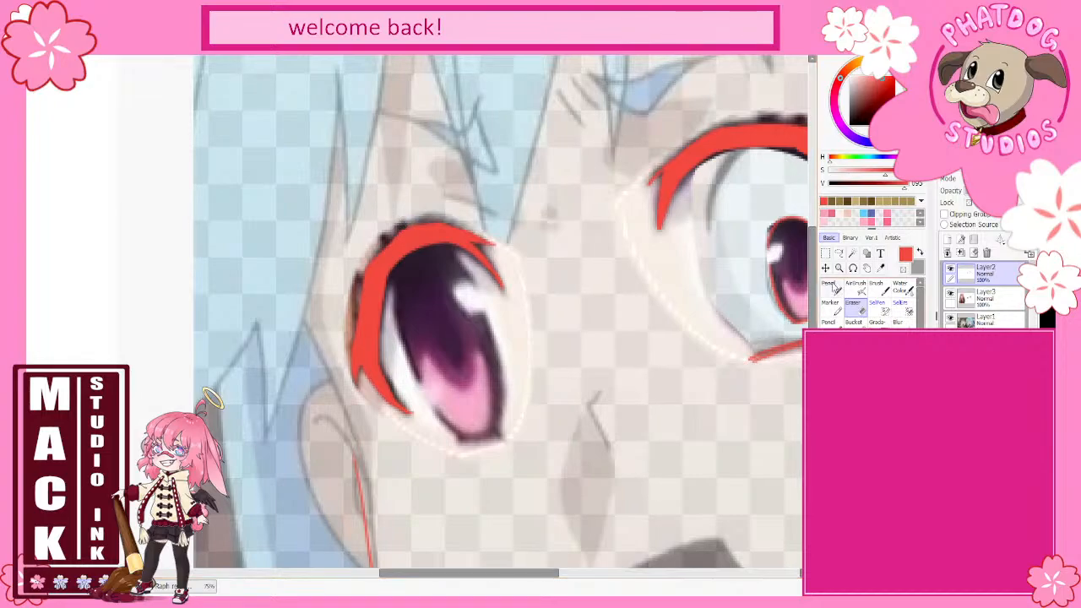
key(n)
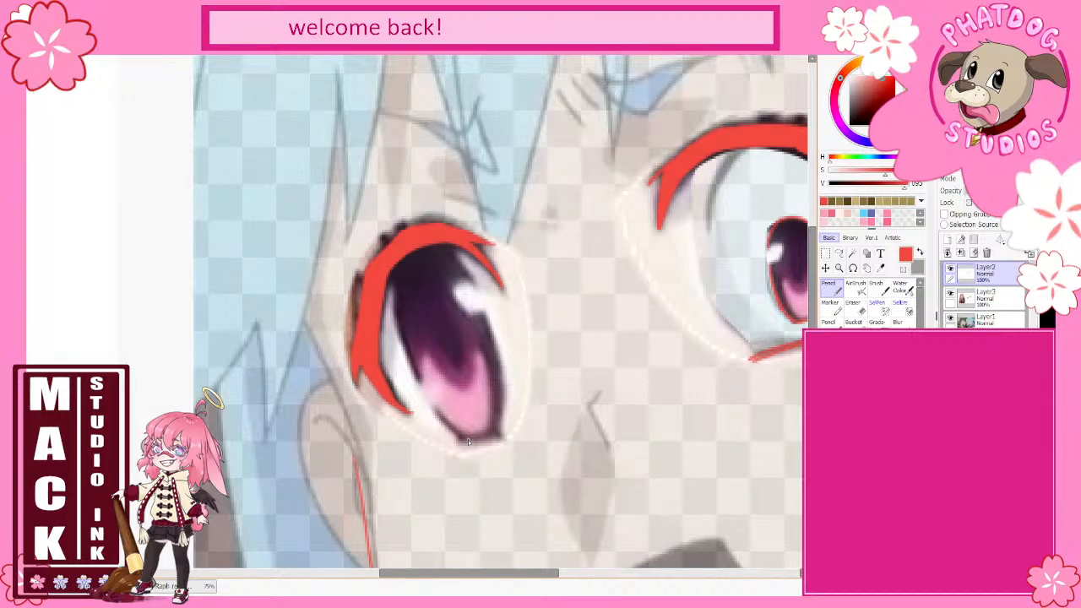
drag(455, 443, 505, 441)
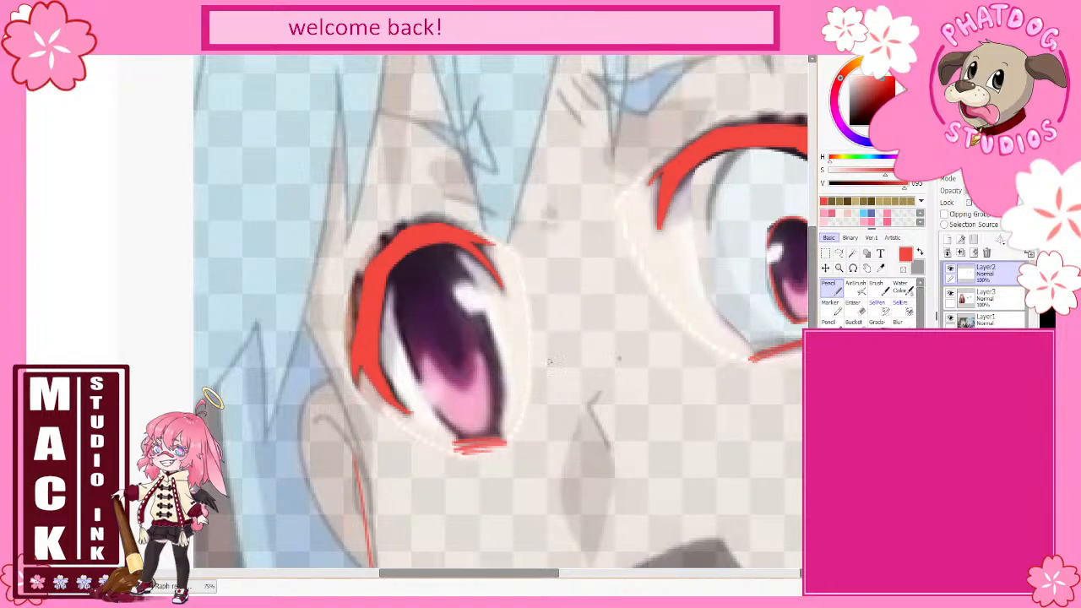
Step: Lasso the left-hand eye's iris on Layer3, then shrink, tilt and place it inside the lower part of the eye, and deselect
scroll(548, 365, down, 2)
click(985, 296)
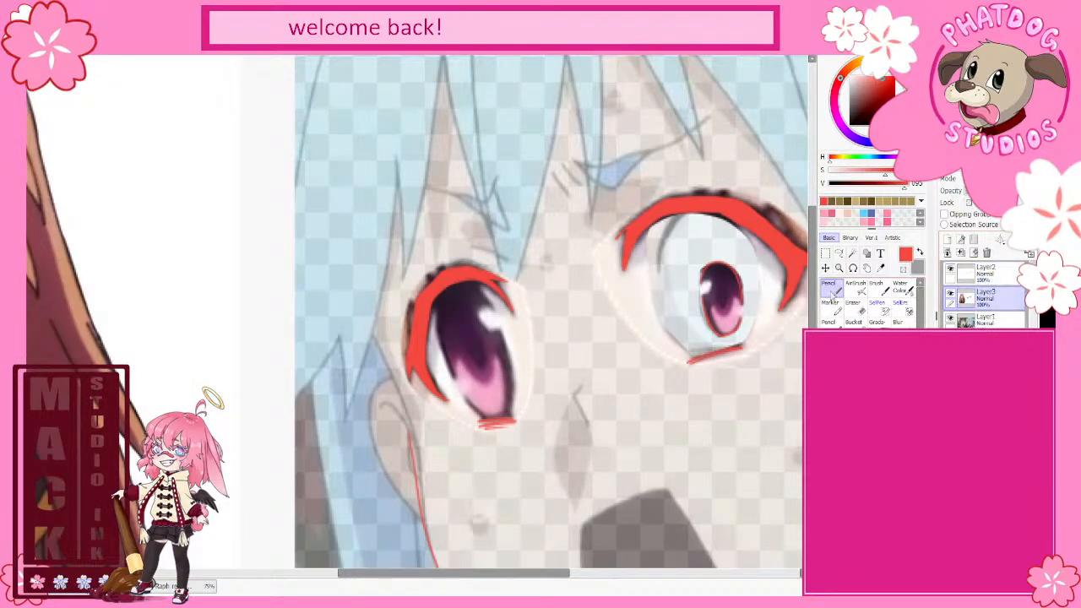
click(840, 253)
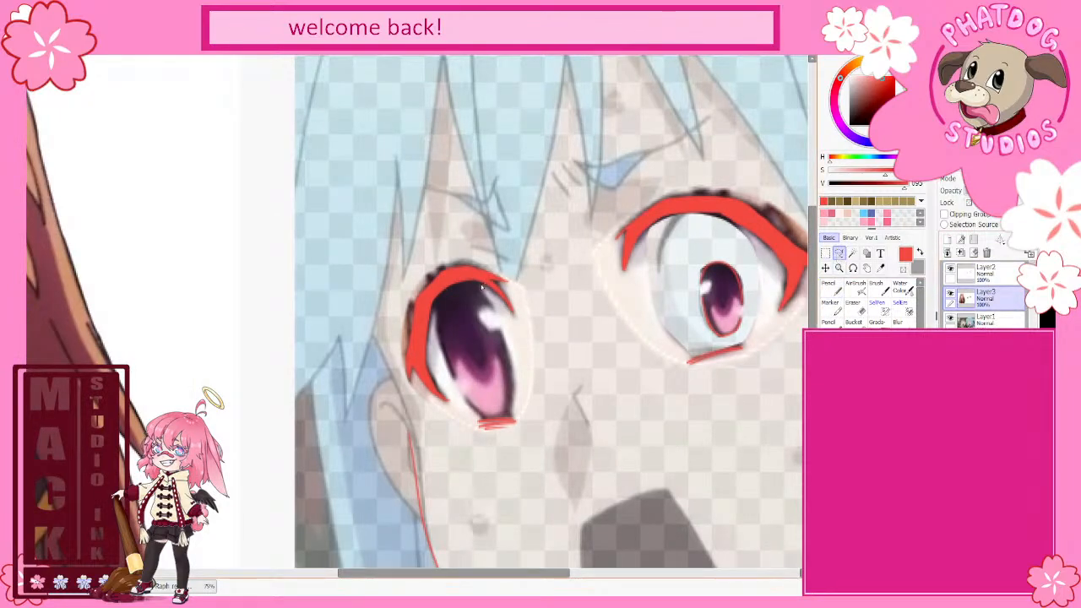
mouse_move(443, 294)
mouse_down()
mouse_move(466, 407)
mouse_move(486, 423)
mouse_move(514, 418)
mouse_move(514, 366)
mouse_move(485, 294)
mouse_up()
key(ctrl+t)
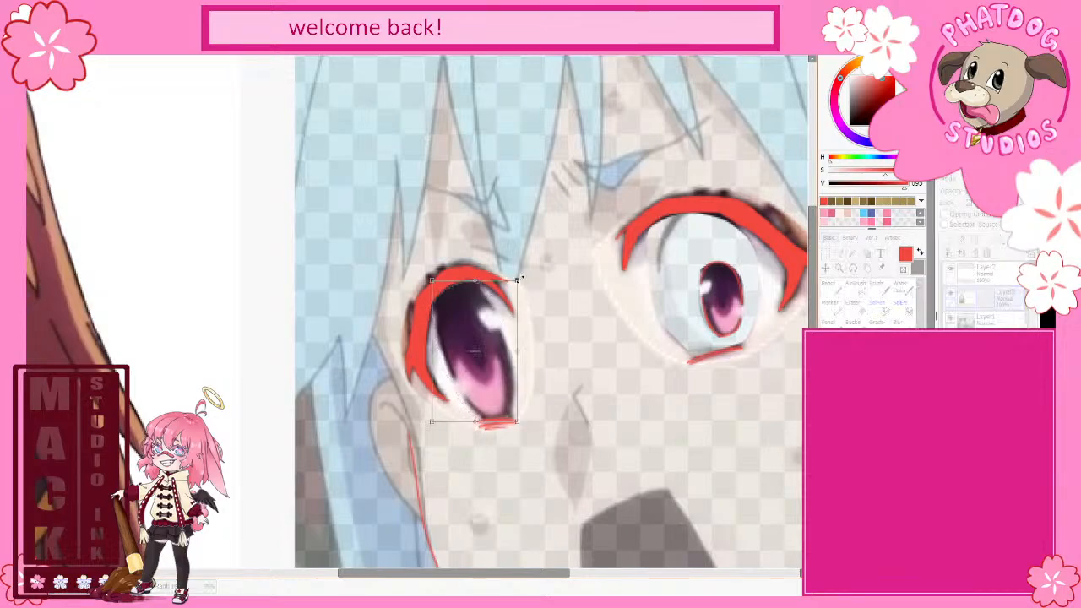
drag(518, 277, 493, 347)
drag(467, 387, 492, 310)
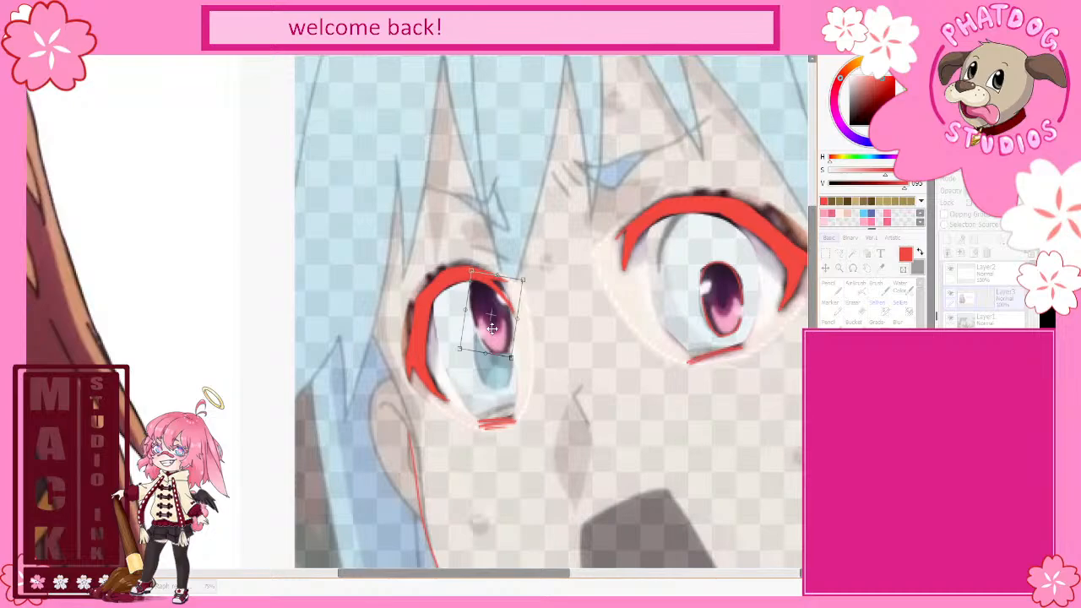
drag(495, 301, 521, 330)
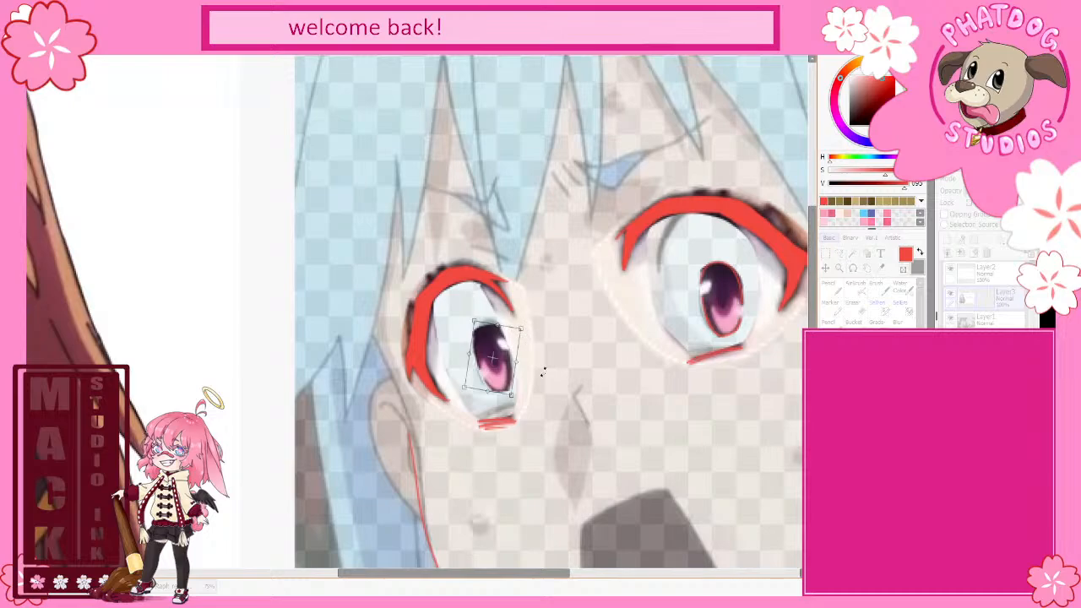
key(Return)
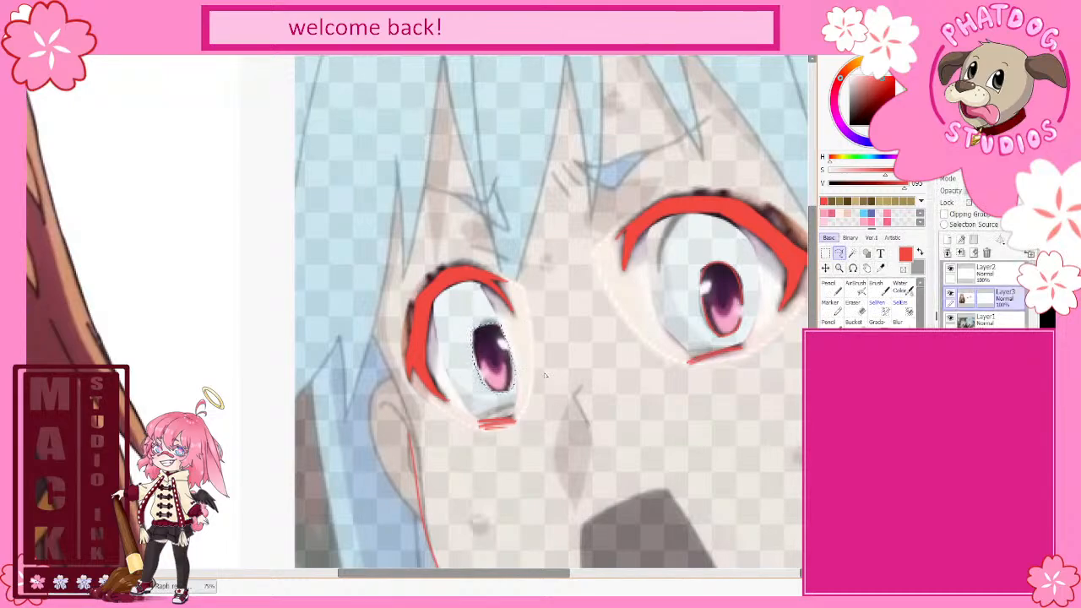
key(ctrl+d)
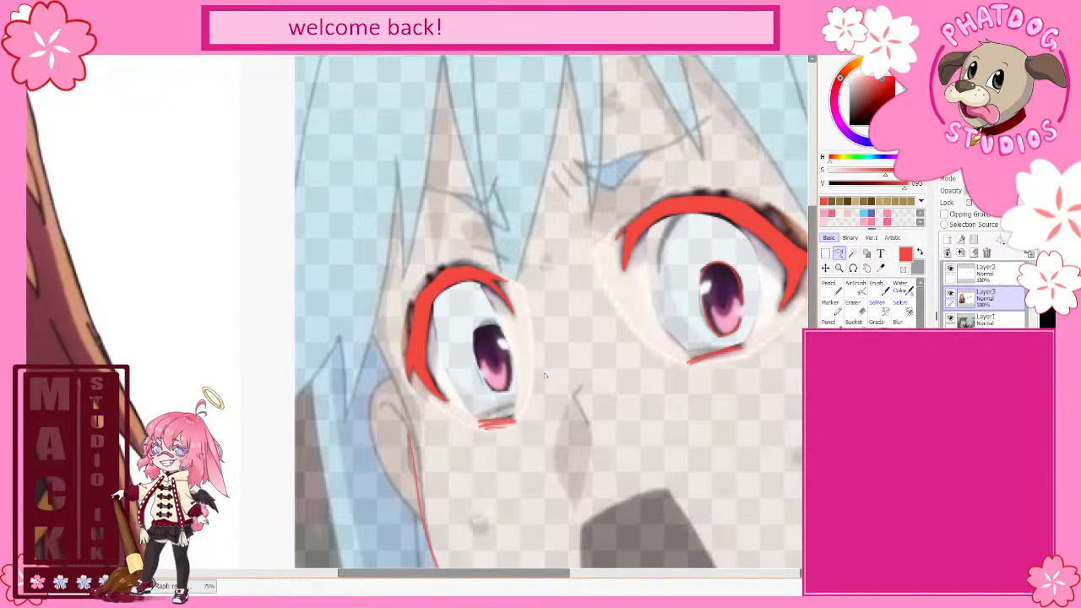
Step: Trace the left-hand eye's shrunken iris in red on Layer2 with the Pencil and tidy the outline with the Eraser
click(987, 272)
key(n)
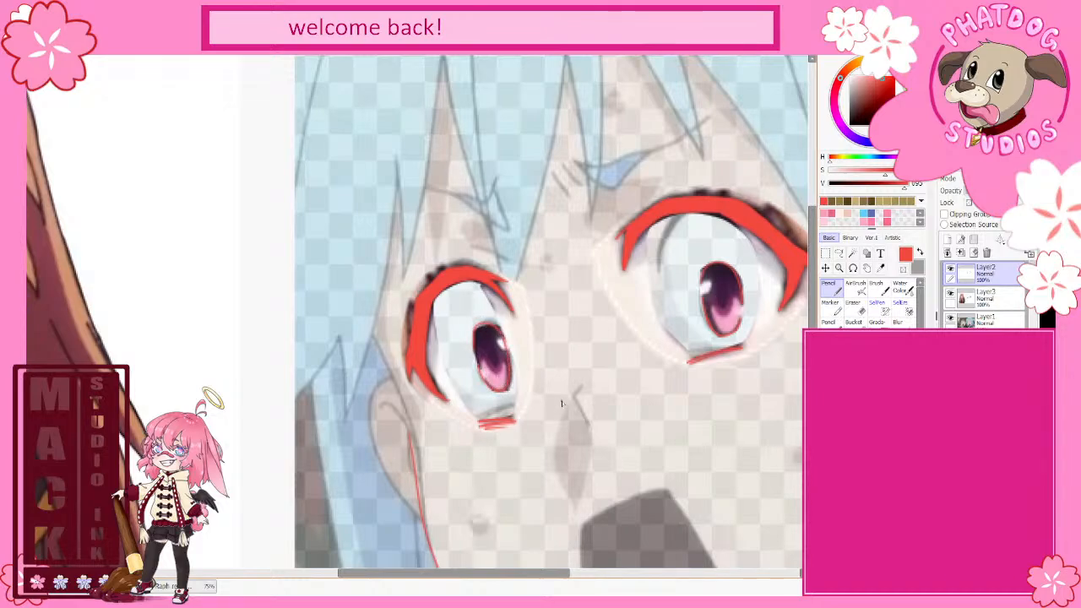
mouse_move(476, 352)
mouse_down()
mouse_move(475, 331)
mouse_move(475, 348)
mouse_up()
key(e)
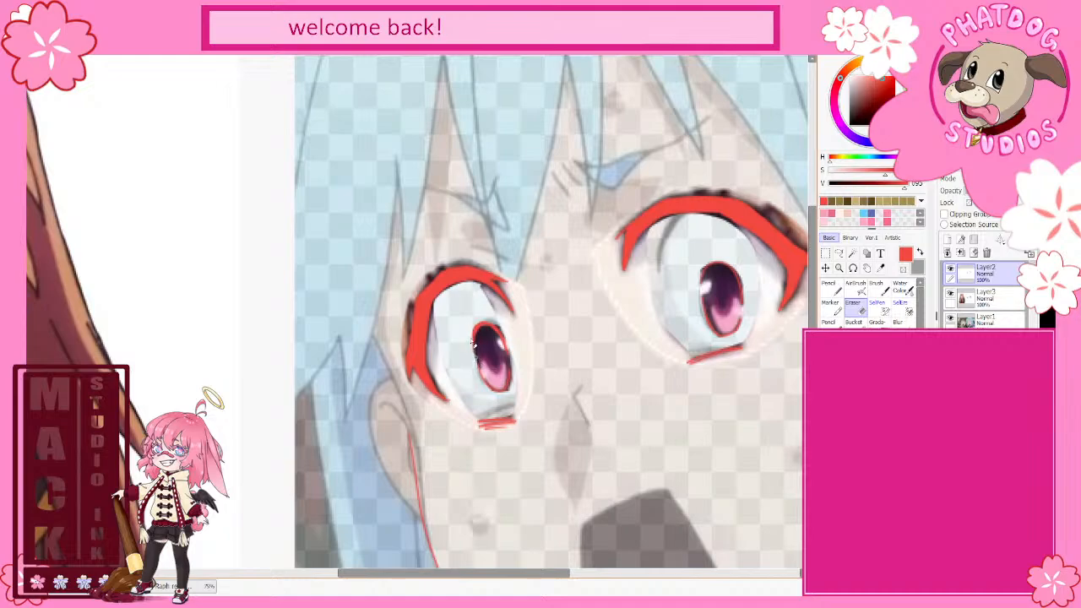
key(n)
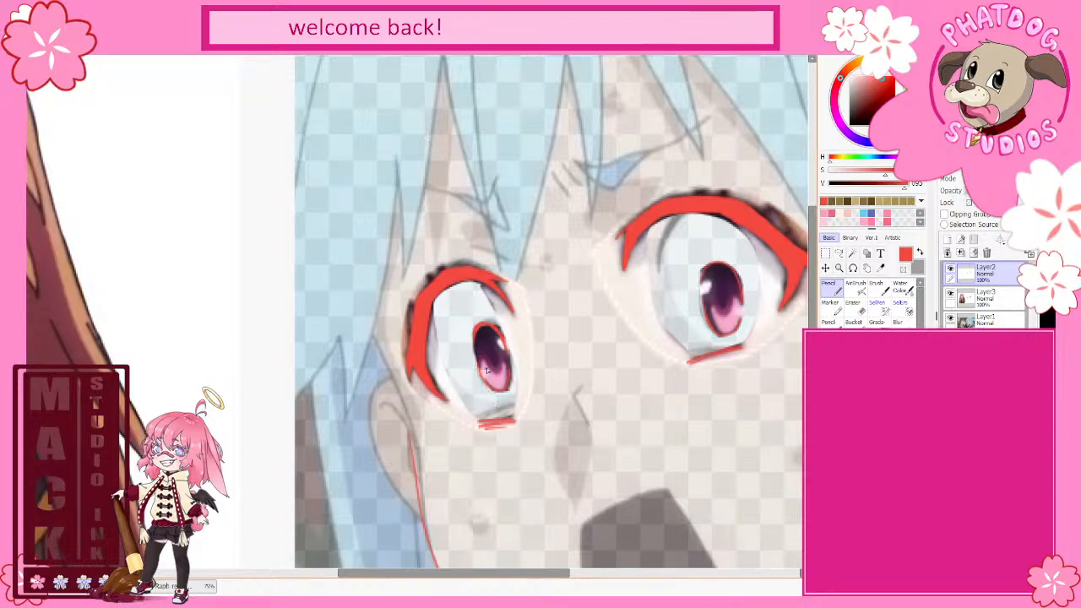
Step: Check both eyes against the whole picture, then select the eye area on Layer3, delete the pasted pink irises and deselect
scroll(545, 464, down, 4)
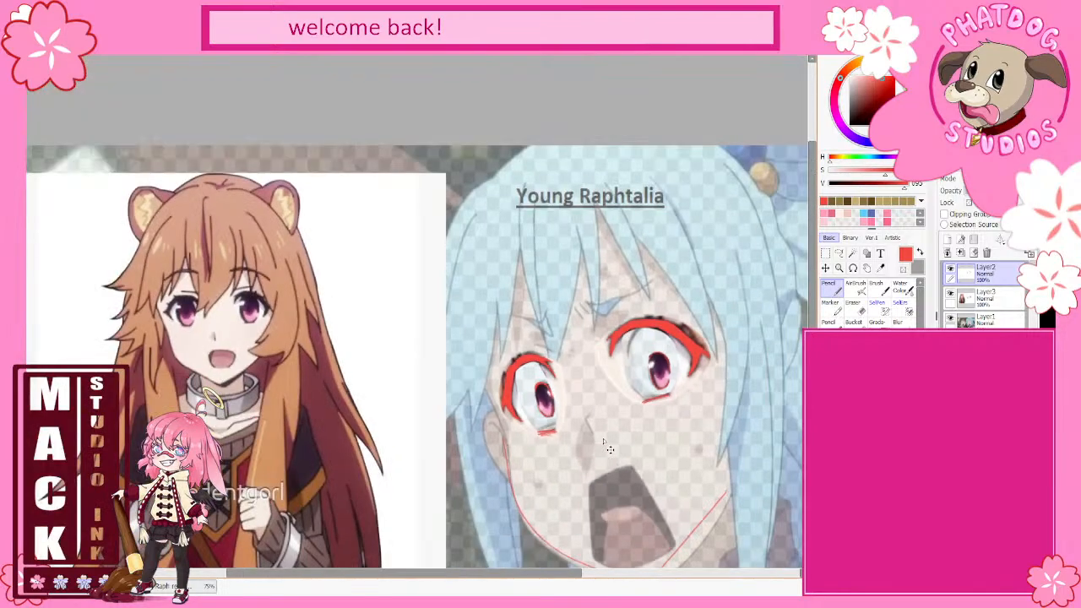
drag(550, 579, 579, 583)
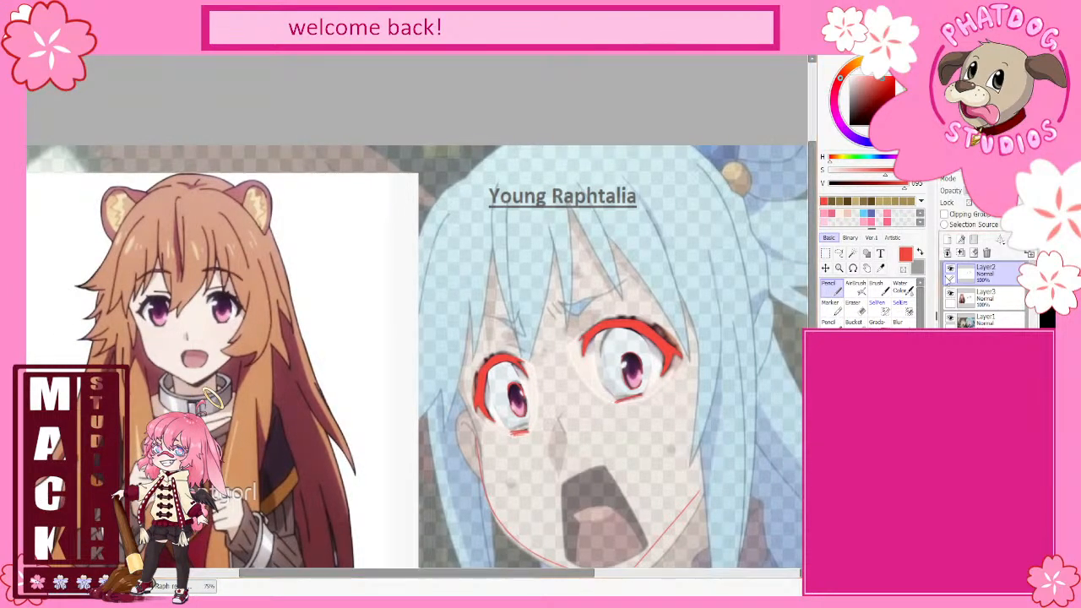
click(950, 295)
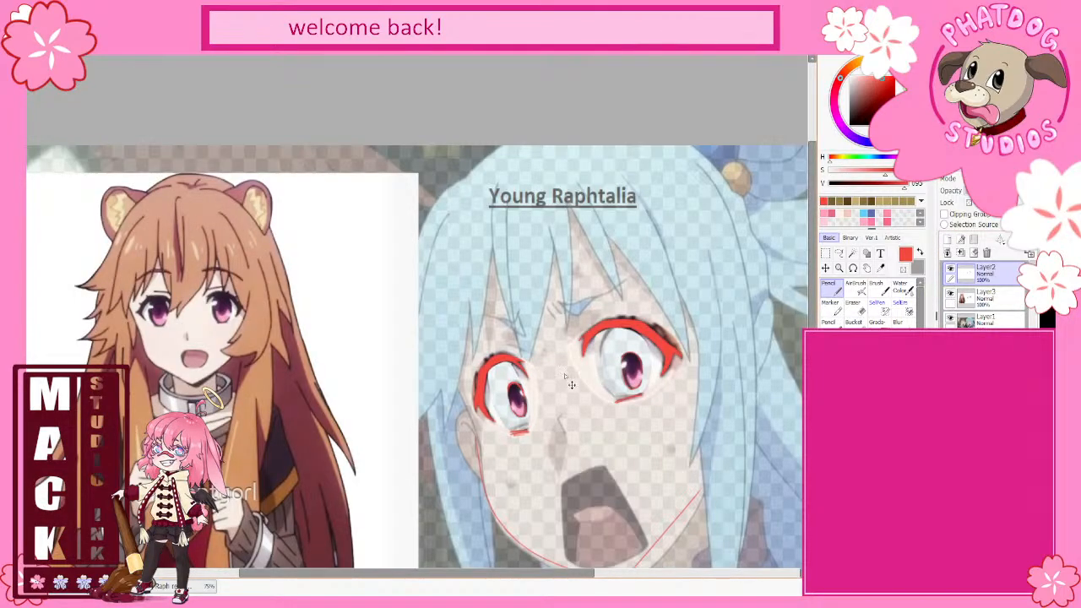
scroll(571, 384, down, 2)
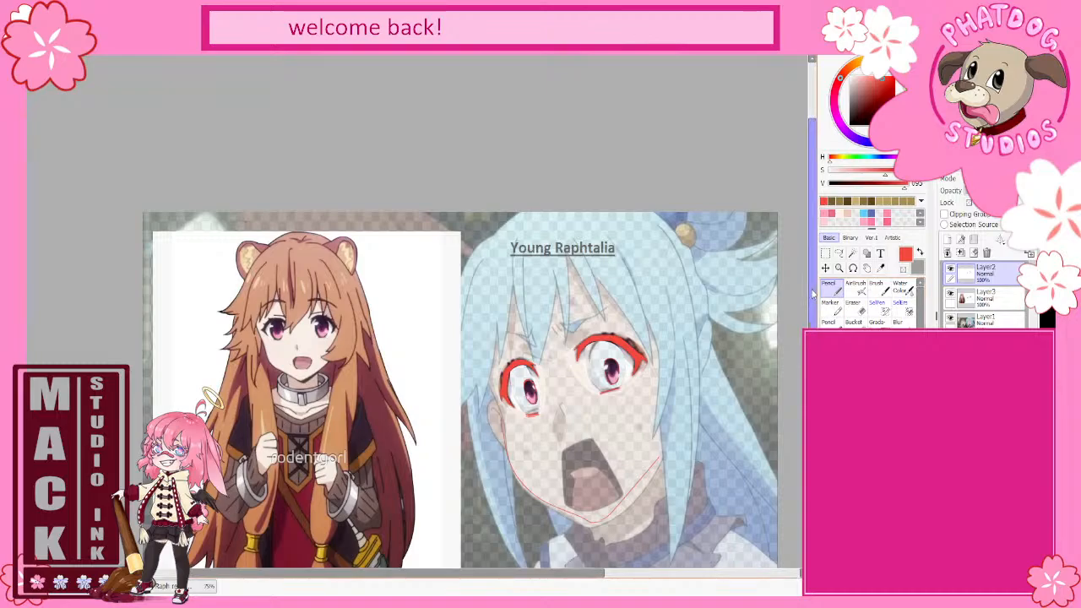
scroll(759, 410, down, 2)
click(986, 296)
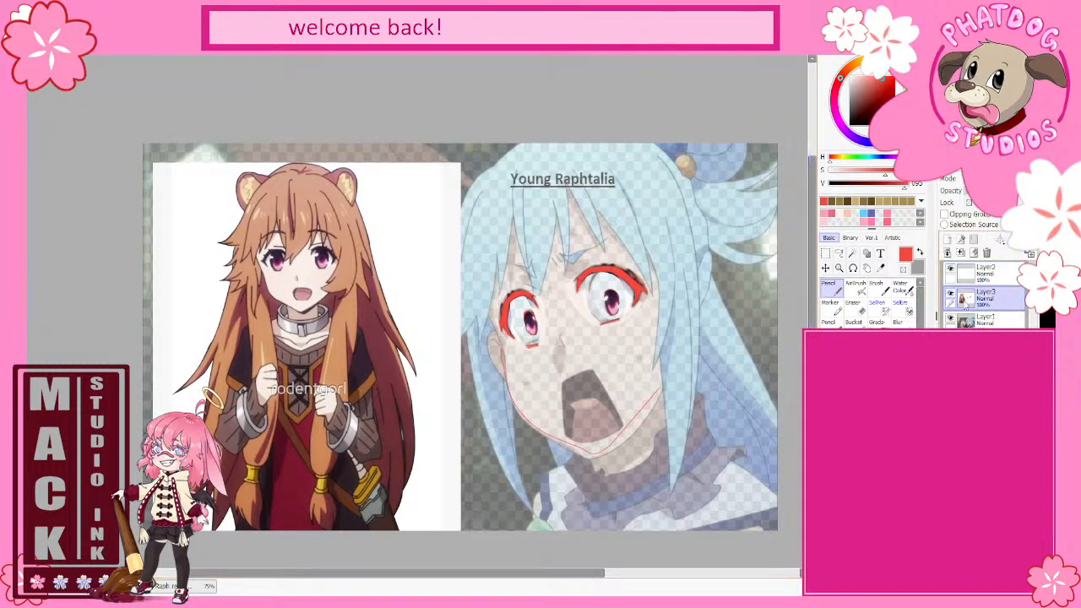
click(825, 253)
drag(690, 230, 498, 370)
key(Delete)
key(ctrl+d)
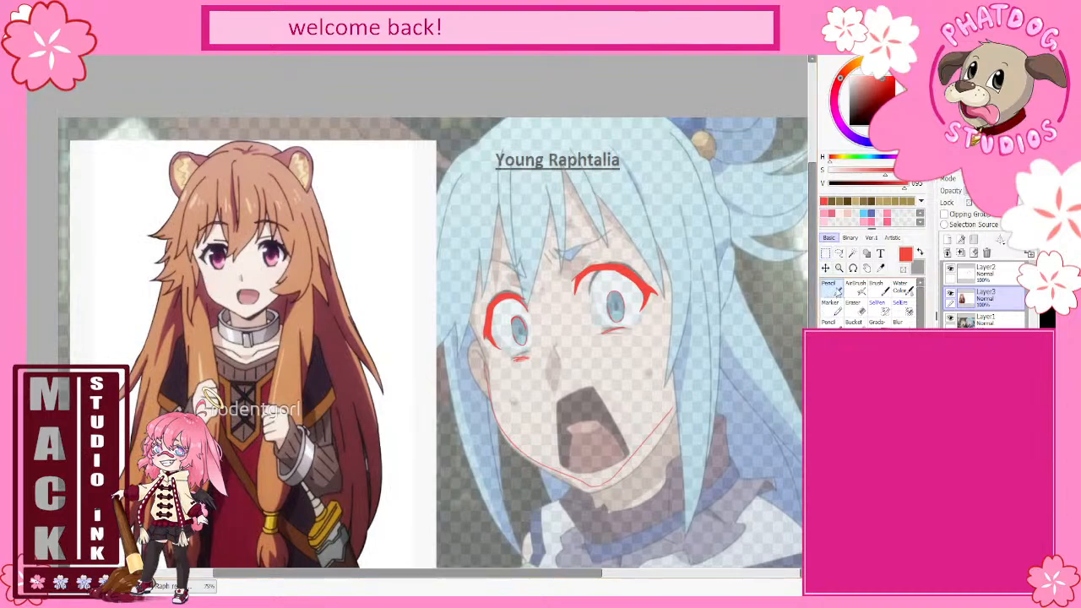
Step: Draw the nose and the outline of the wide-open mouth in red with the Pencil, and reinforce the chin line beneath it
click(830, 287)
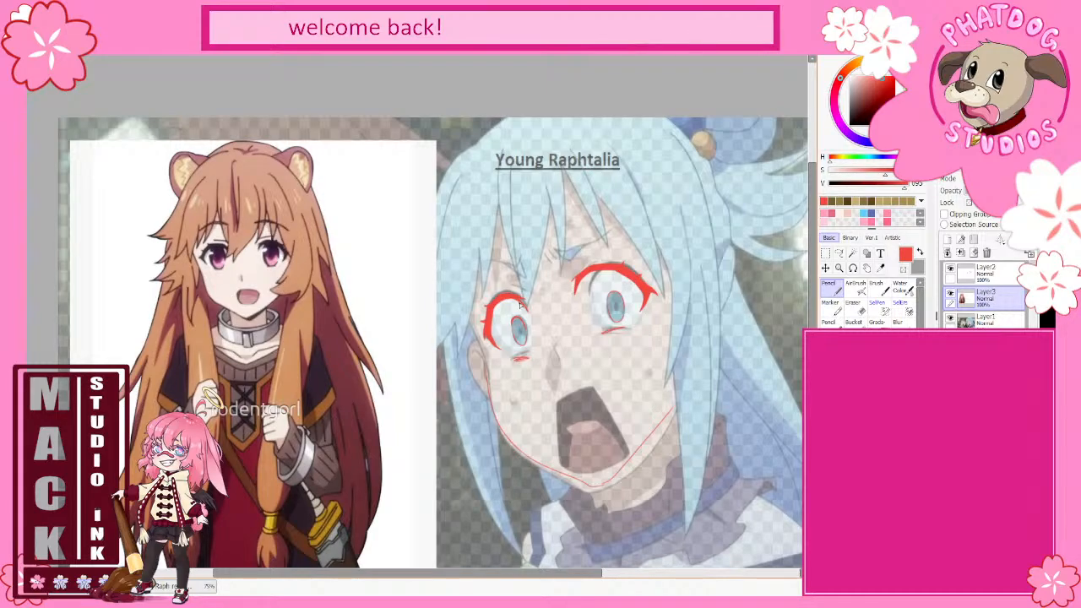
drag(554, 344, 559, 358)
mouse_move(579, 391)
mouse_down()
mouse_move(556, 424)
mouse_move(570, 471)
mouse_up()
mouse_move(577, 389)
mouse_down()
mouse_move(606, 427)
mouse_move(592, 392)
mouse_move(626, 439)
mouse_move(607, 470)
mouse_up()
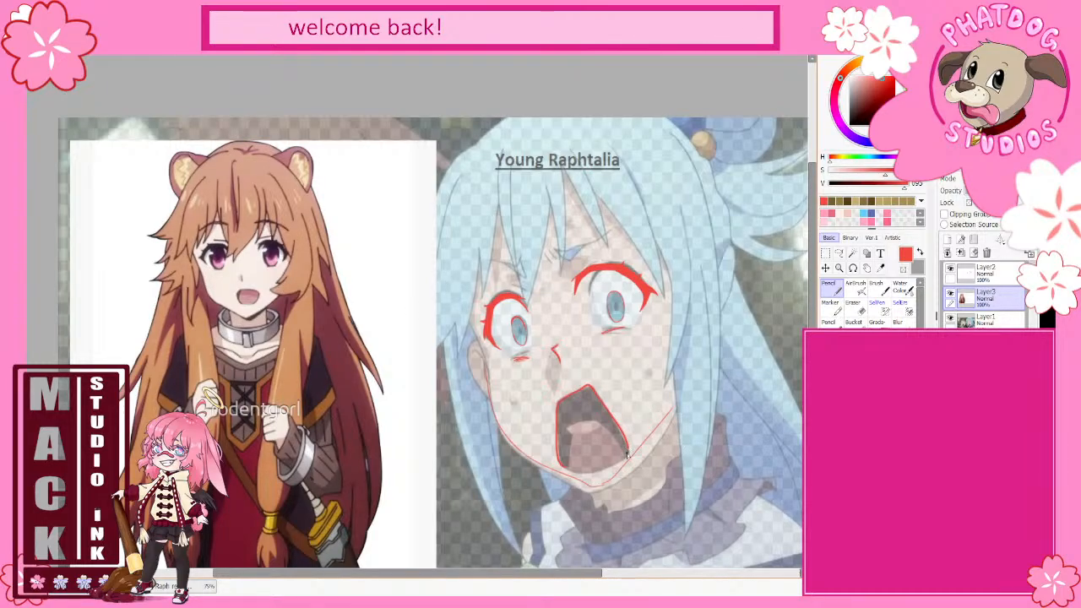
mouse_move(627, 454)
mouse_down()
mouse_move(593, 473)
mouse_move(567, 469)
mouse_up()
drag(599, 485, 587, 487)
drag(592, 488, 608, 485)
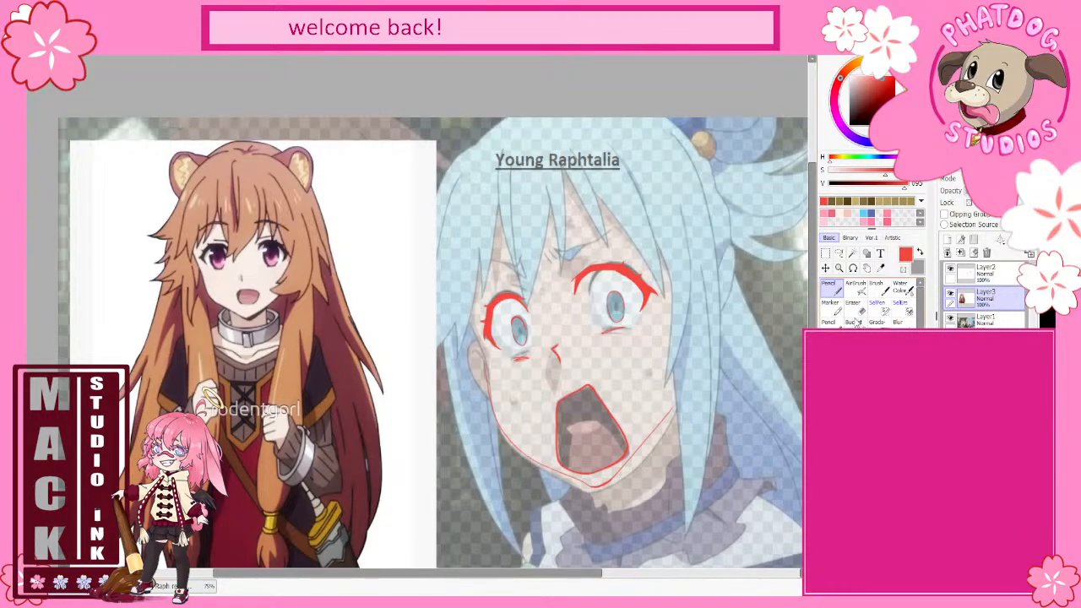
Step: Transfer the nose and mouth lines from Layer3 to a new layer and merge it with the Layer2 sketch
key(e)
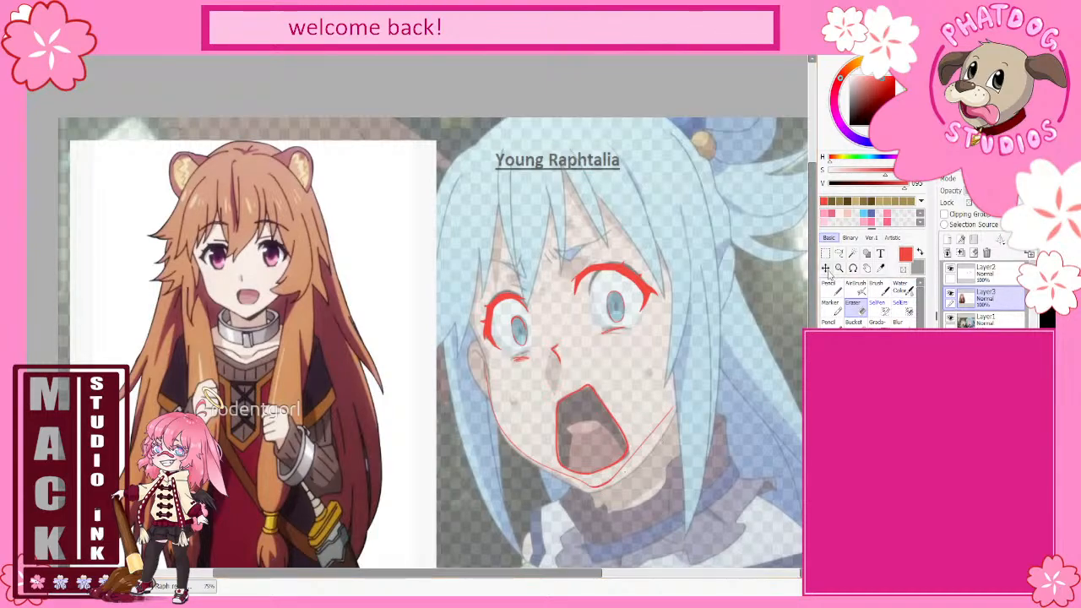
key(m)
drag(703, 329, 505, 516)
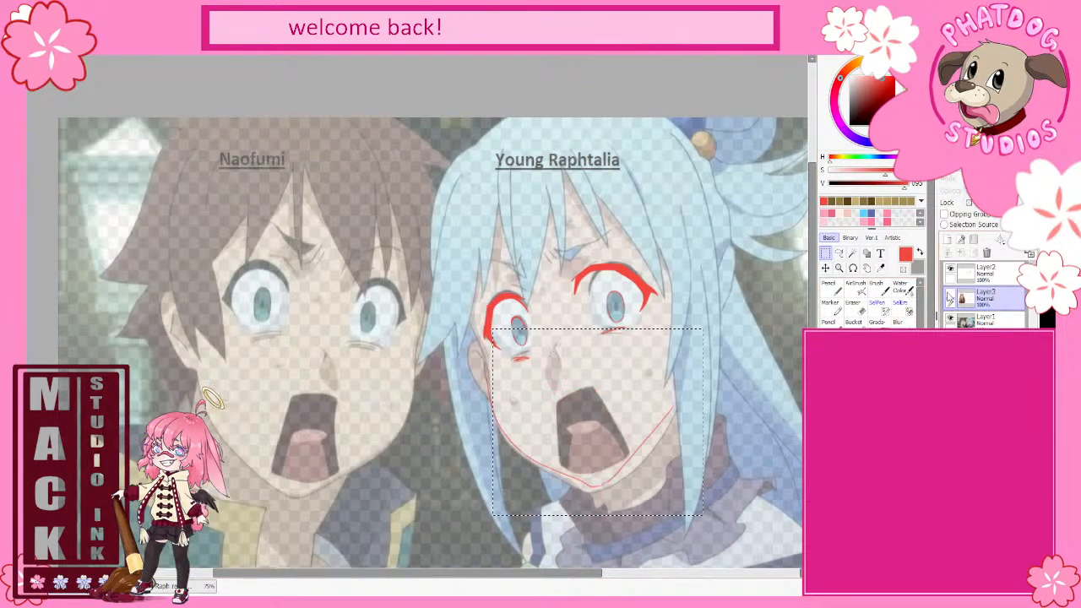
drag(473, 228, 710, 507)
key(ctrl+d)
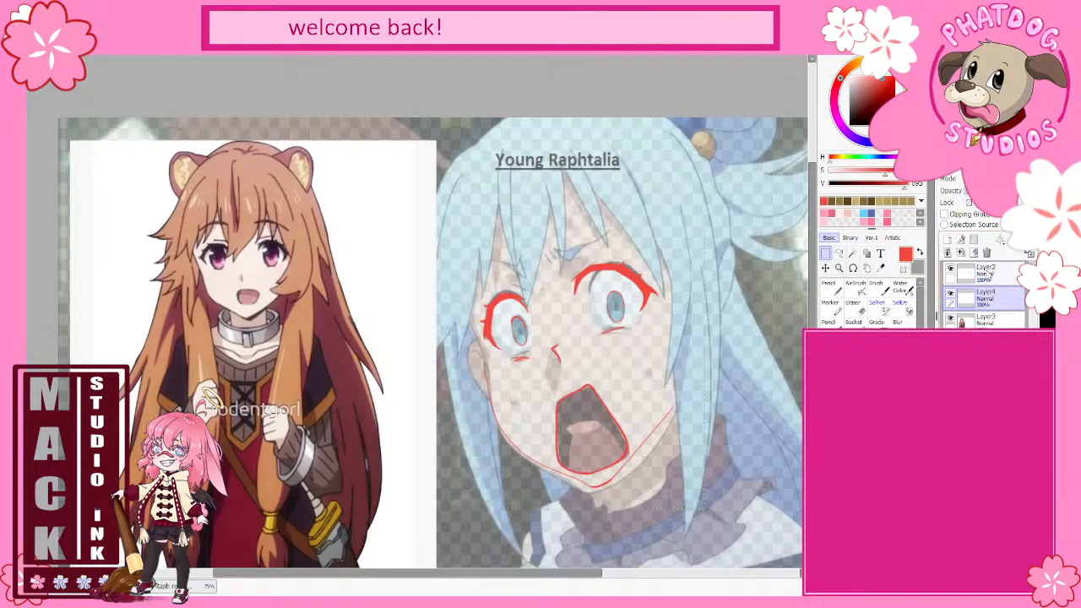
click(949, 252)
Step: Clear the duplicate face lines from Layer3 and return to the Pencil on Layer4
click(984, 298)
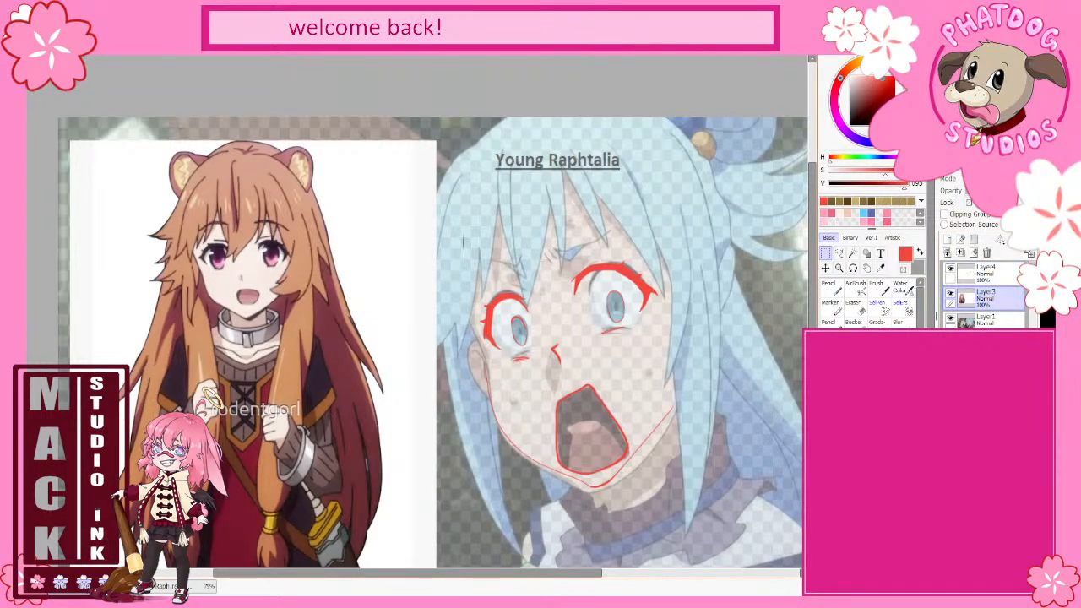
drag(463, 242, 706, 511)
key(ctrl+d)
click(985, 272)
click(830, 287)
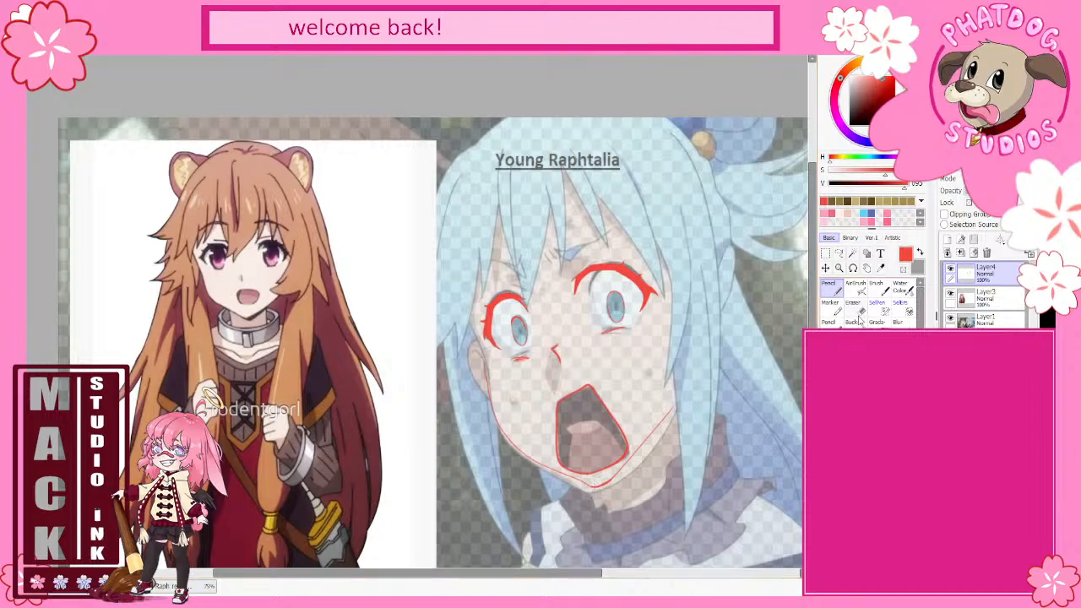
Step: Touch up the chin line beneath the mouth with the Eraser and Pencil, restoring red as the drawing colour
key(e)
alt+click(607, 485)
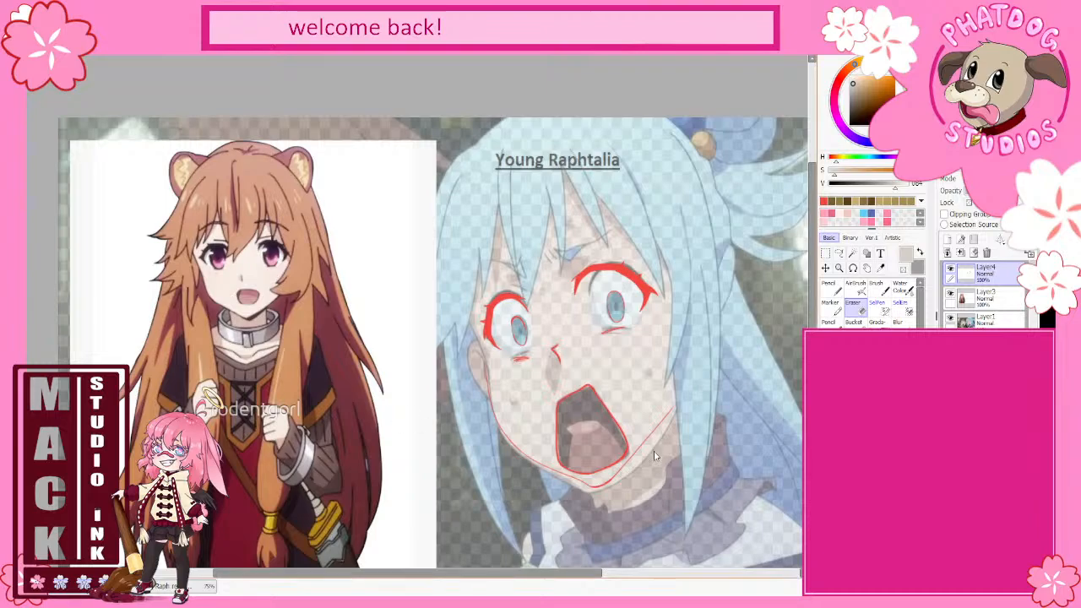
click(829, 288)
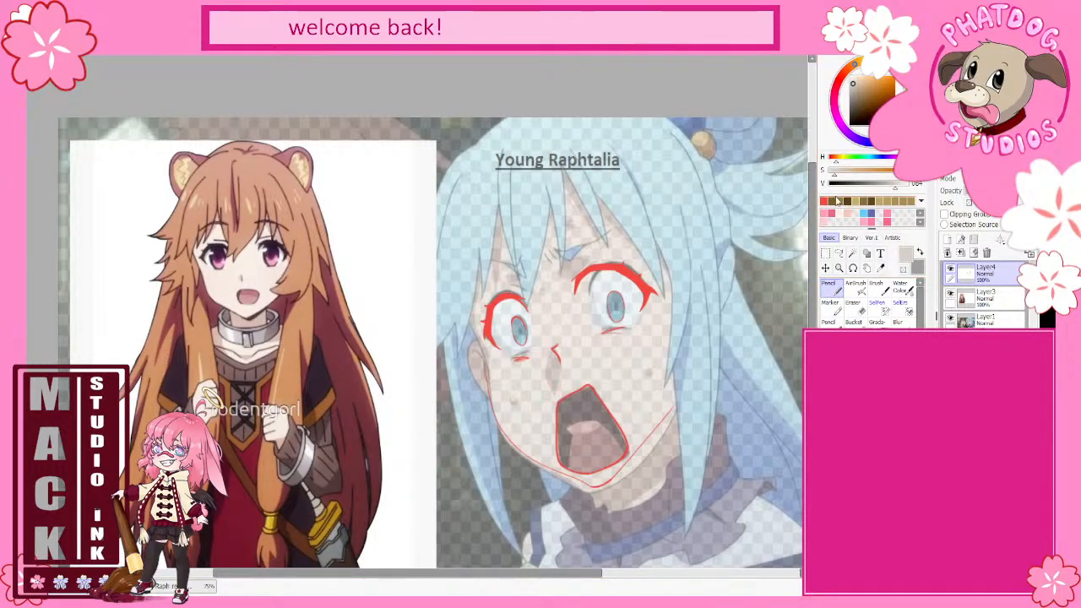
click(825, 213)
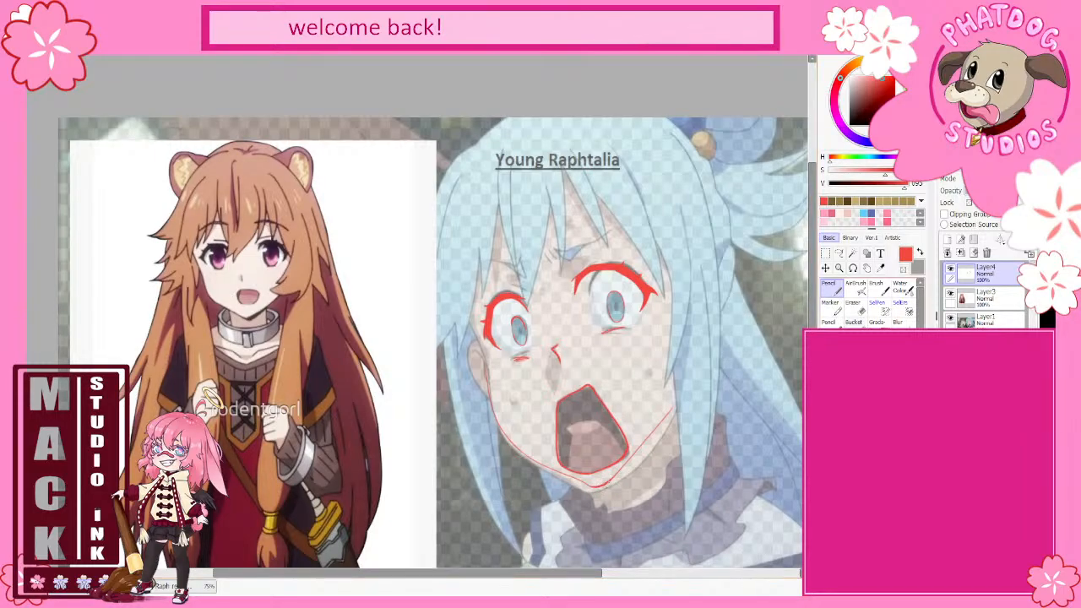
click(854, 306)
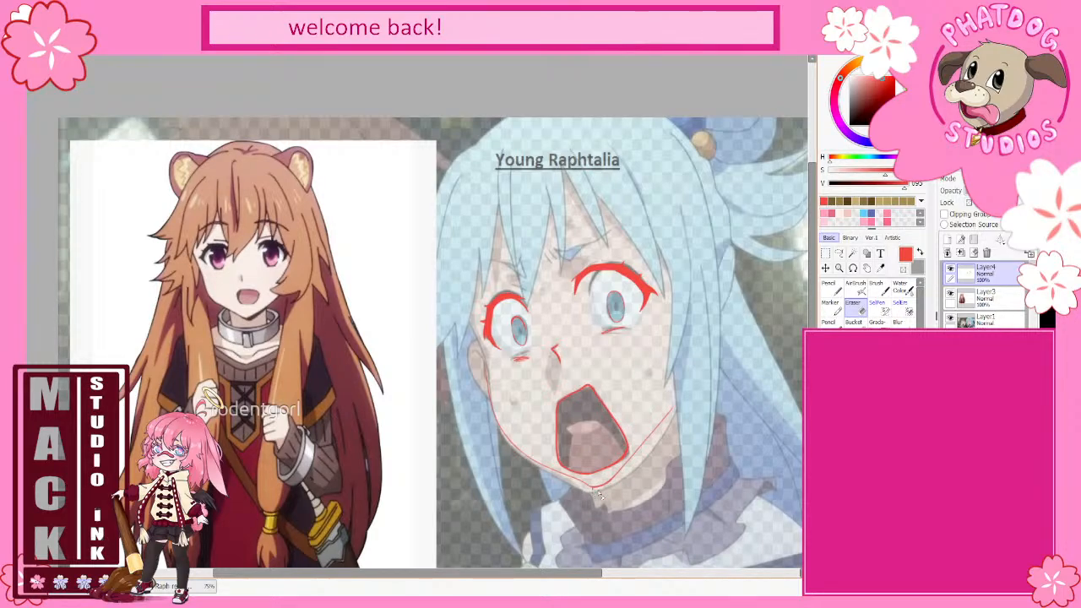
click(829, 287)
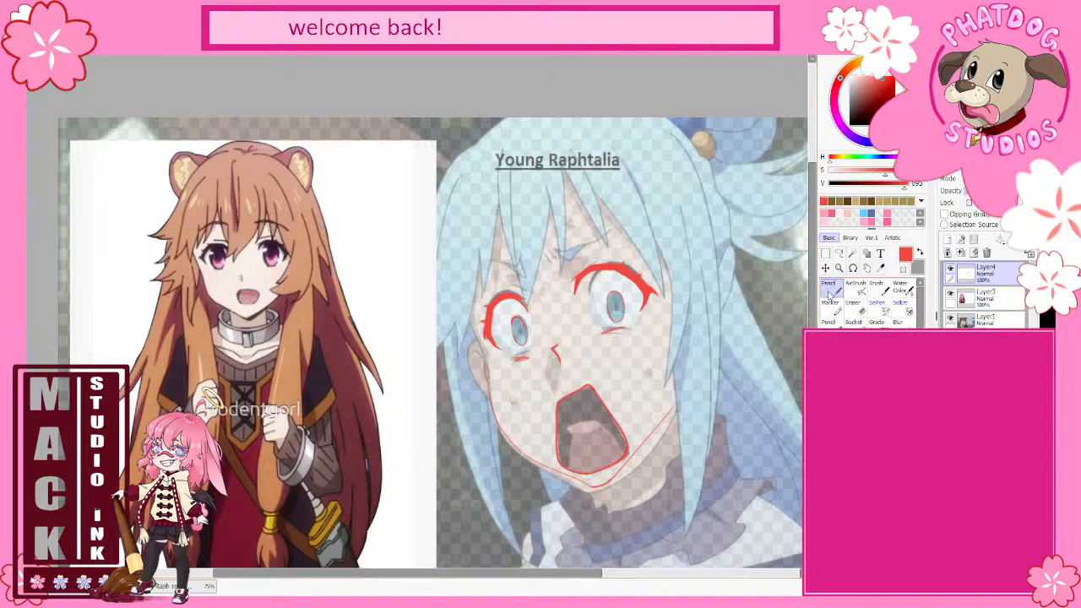
Step: Sketch the neck and collar lines below the chin in red and erase the end of the curve that crosses the hair
scroll(819, 292, down, 4)
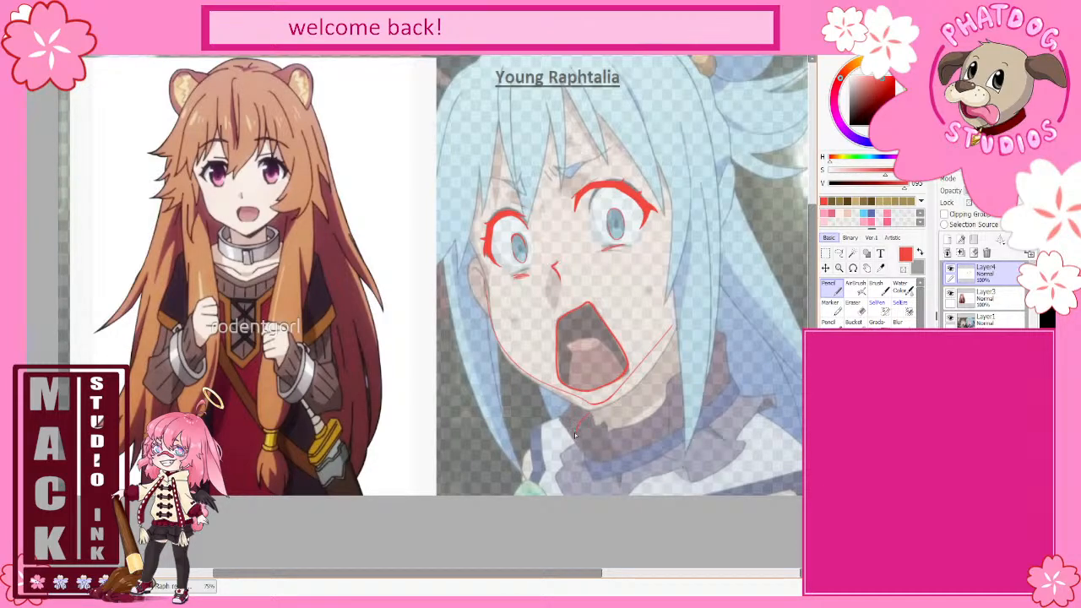
mouse_move(577, 429)
mouse_down()
mouse_move(684, 398)
mouse_move(719, 364)
mouse_up()
key(ctrl+z)
key(ctrl+y)
key(ctrl+z)
key(e)
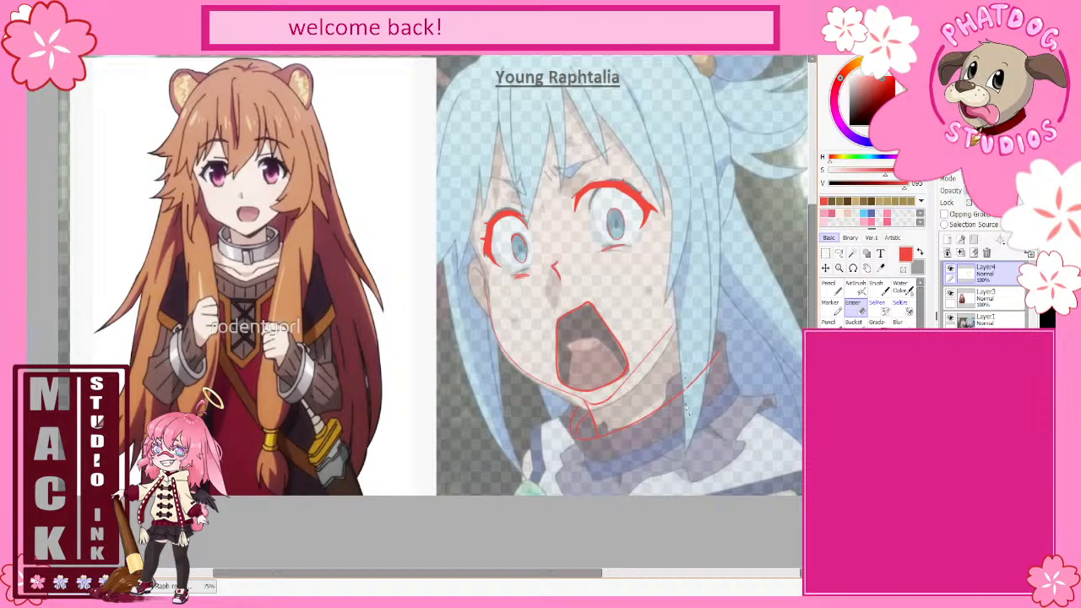
mouse_move(688, 392)
mouse_down()
mouse_move(720, 353)
mouse_move(690, 392)
mouse_up()
Step: Sketch the side hair lock in red beside the right-hand eye, ending in jagged tips over the cheek, and tidy it with the Eraser
click(829, 285)
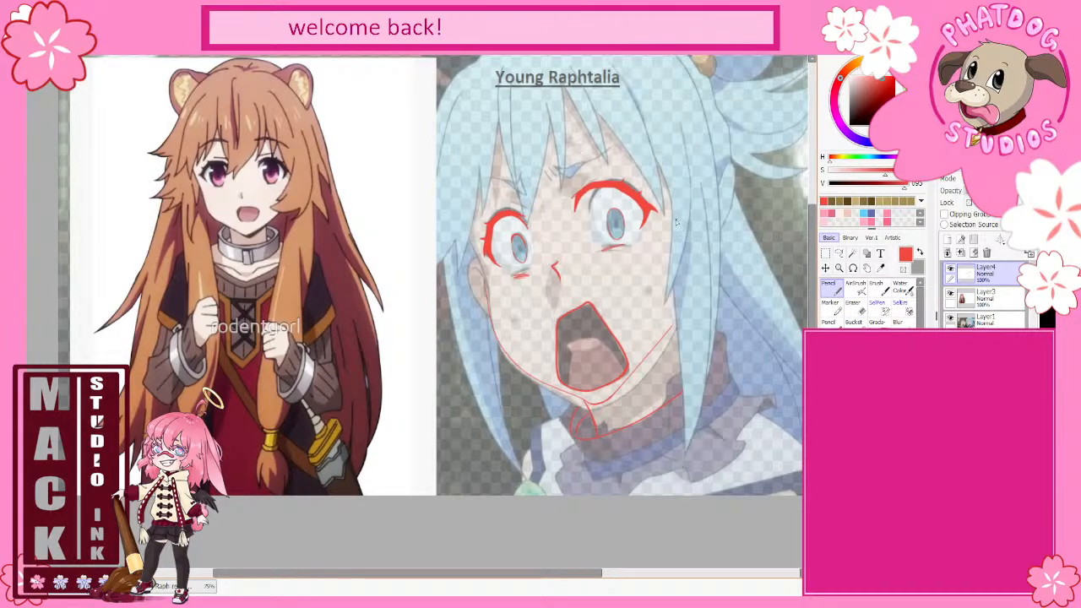
drag(679, 200, 657, 271)
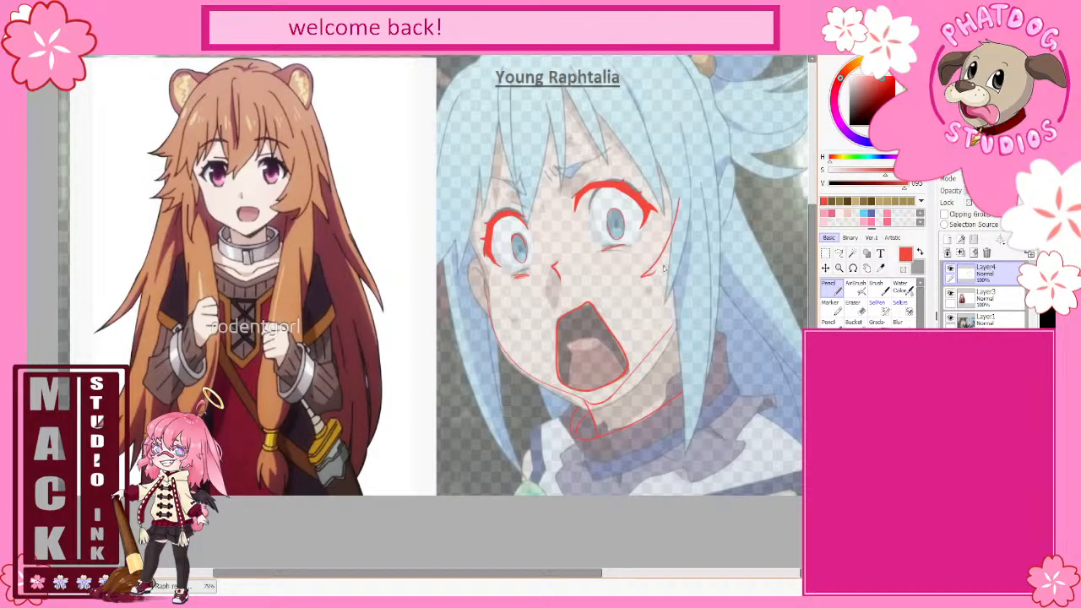
click(854, 303)
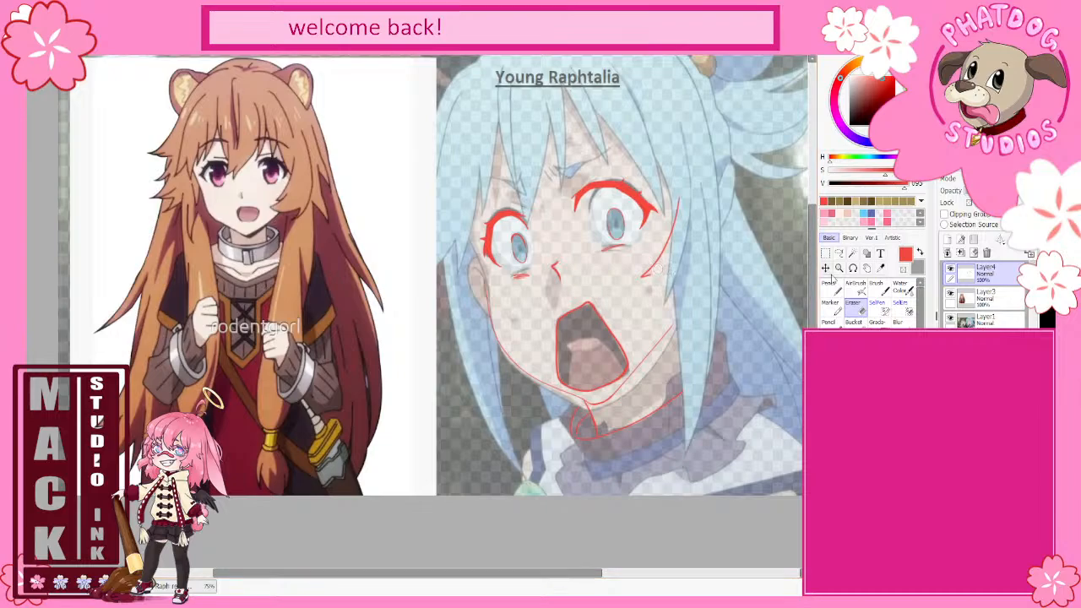
click(829, 285)
mouse_move(656, 275)
mouse_down()
mouse_move(659, 267)
mouse_move(642, 281)
mouse_up()
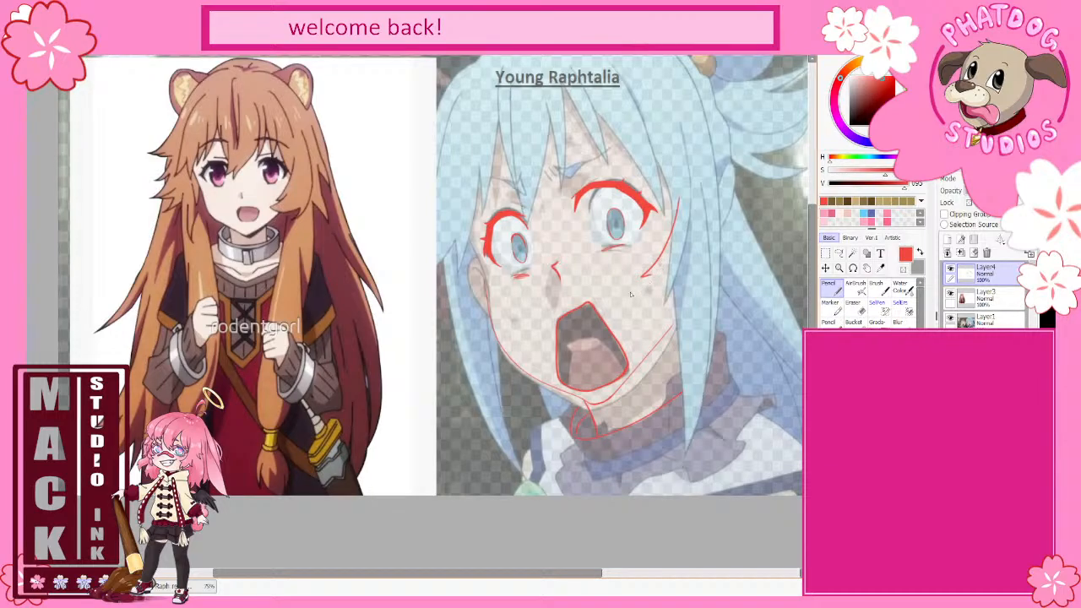
mouse_move(650, 269)
mouse_down()
mouse_move(630, 289)
mouse_move(664, 303)
mouse_move(674, 312)
mouse_move(667, 322)
mouse_up()
key(ctrl+z)
key(e)
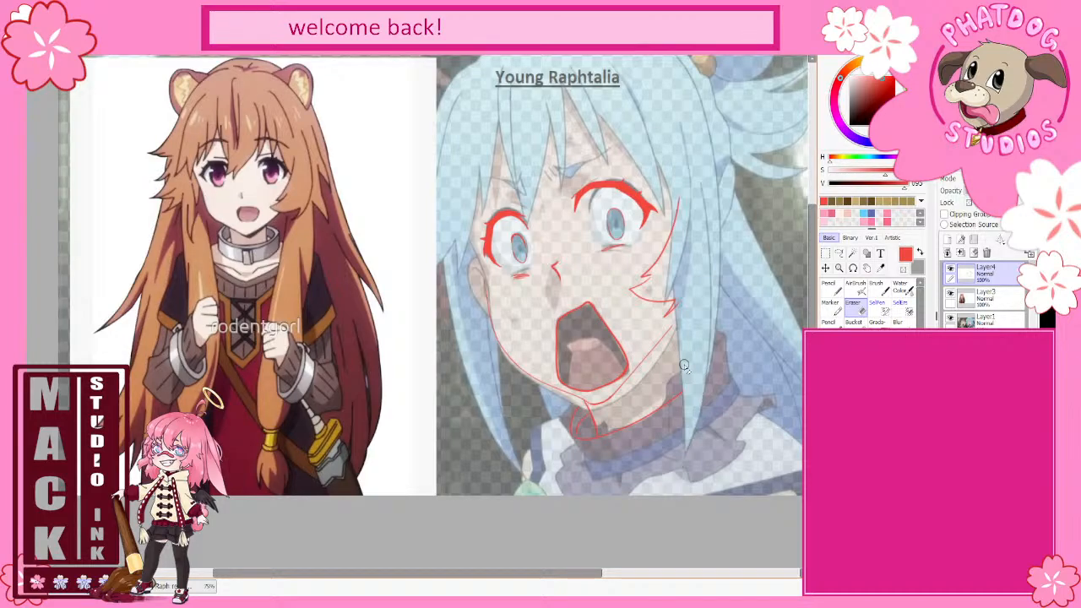
key(n)
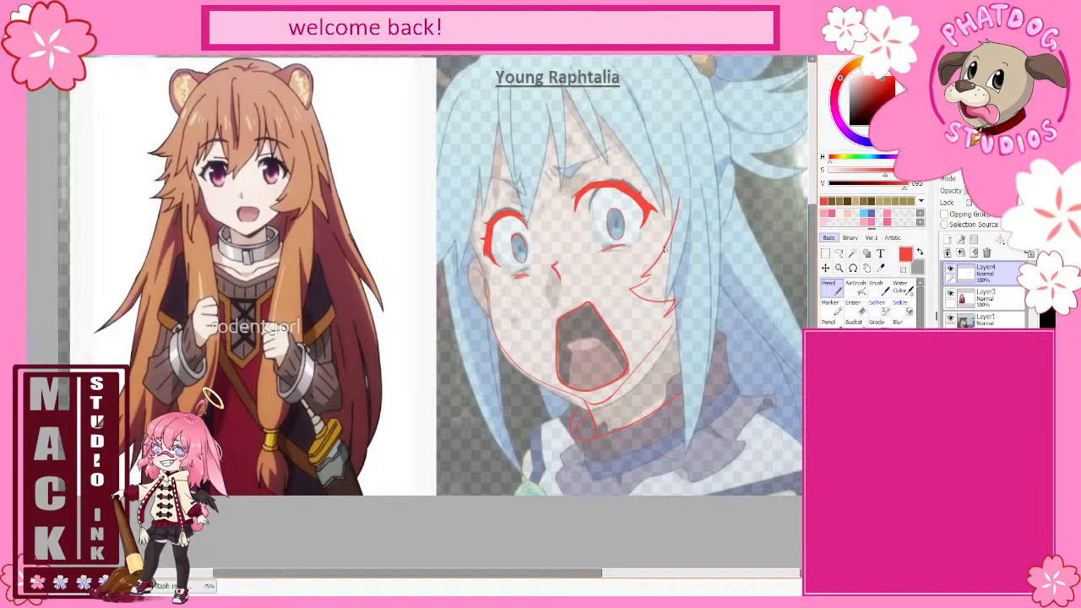
key(e)
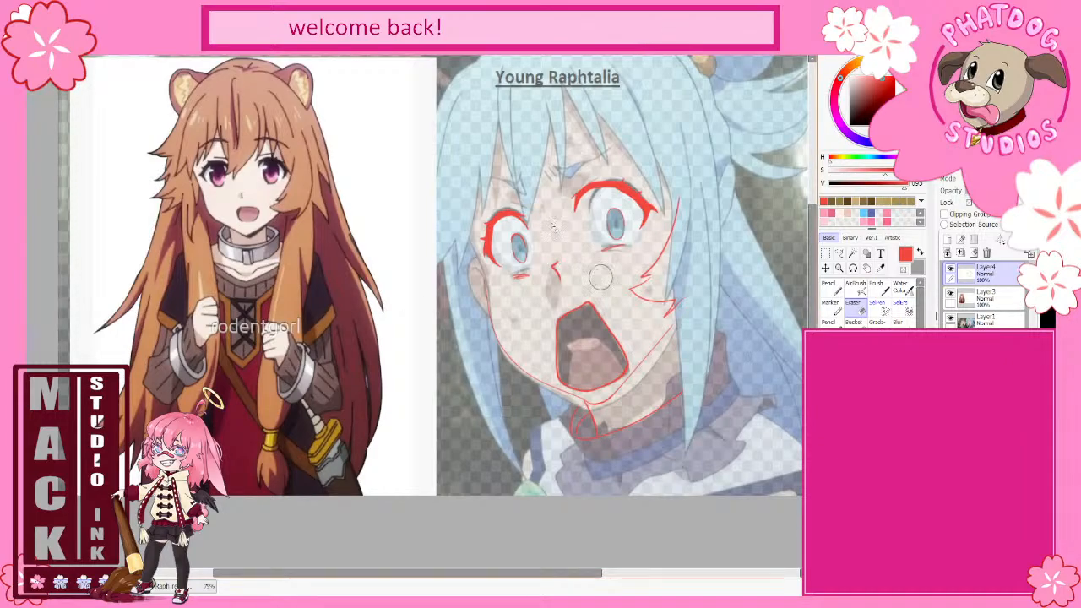
Step: Trace the tongue inside the open mouth in red with the Pencil and clean up its outline with the Eraser
click(829, 292)
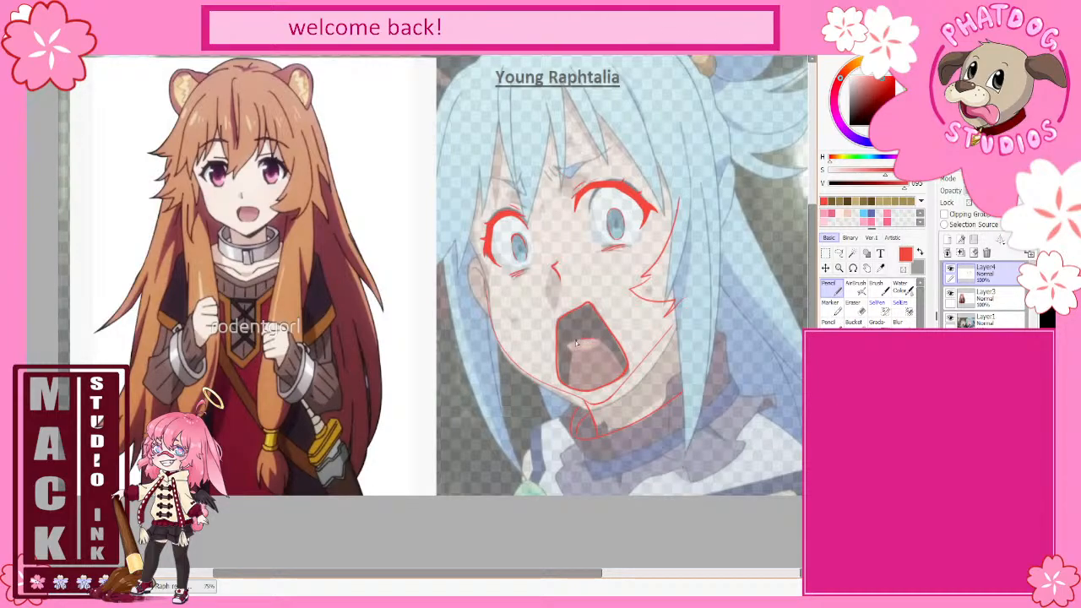
mouse_move(568, 347)
mouse_down()
mouse_move(585, 356)
mouse_move(600, 345)
mouse_move(569, 343)
mouse_up()
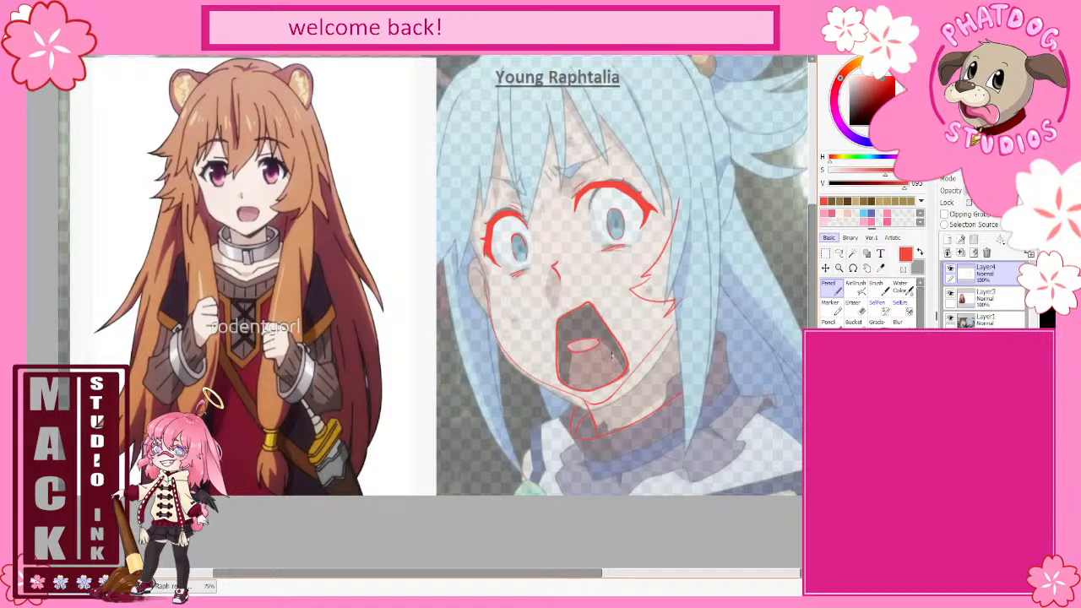
click(854, 303)
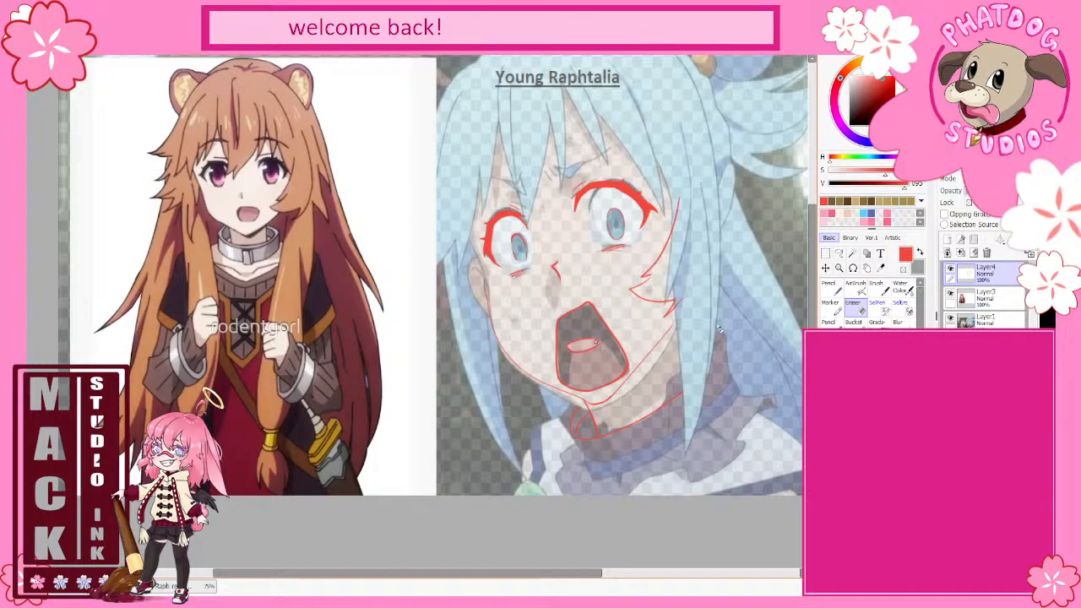
key(n)
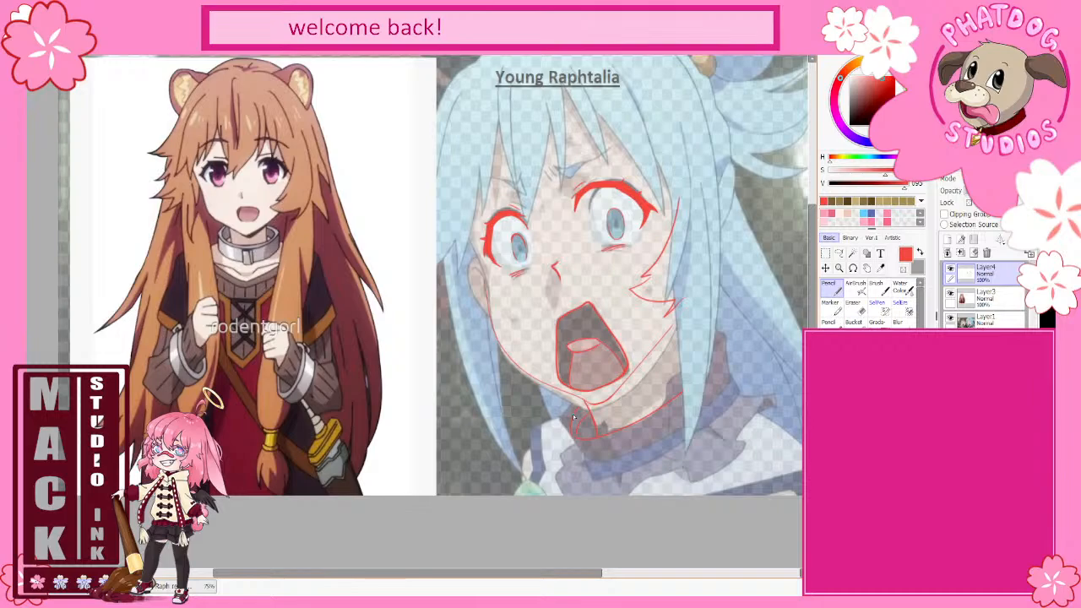
Step: Sketch the curve of the head's upper right side in red, undoing attempts until the line runs past the hair ornament
scroll(818, 261, up, 2)
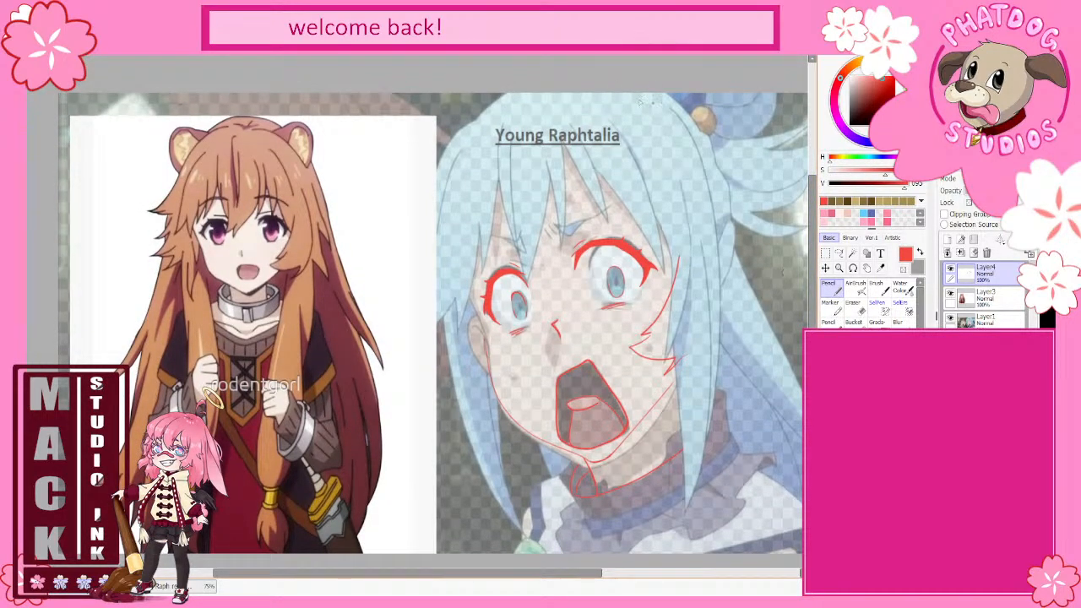
drag(627, 93, 685, 150)
key(ctrl+z)
mouse_move(627, 94)
mouse_down()
mouse_move(654, 105)
mouse_move(693, 172)
mouse_up()
key(ctrl+z)
mouse_move(626, 93)
mouse_down()
mouse_move(681, 122)
mouse_move(710, 174)
mouse_up()
key(ctrl+z)
mouse_move(636, 93)
mouse_down()
mouse_move(671, 110)
mouse_move(704, 179)
mouse_up()
Step: Sketch the outer edge of the animal ear in red over the hair ornament, from the head curve up to the canvas edge
drag(717, 114, 707, 140)
key(ctrl+z)
drag(720, 94, 701, 148)
key(ctrl+z)
drag(699, 157, 724, 93)
Step: Sketch the long outer contour of the back hair from the ear to the canvas edge and undo the trial inner lock
drag(557, 576, 591, 585)
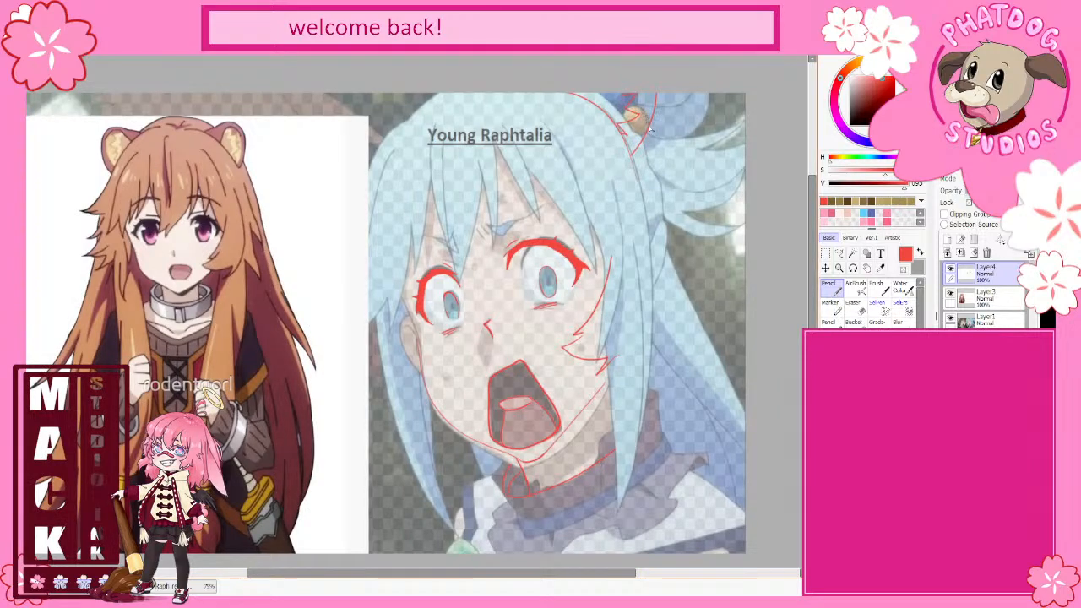
drag(652, 128, 740, 338)
mouse_move(663, 249)
mouse_down()
mouse_move(704, 327)
mouse_move(703, 376)
mouse_up()
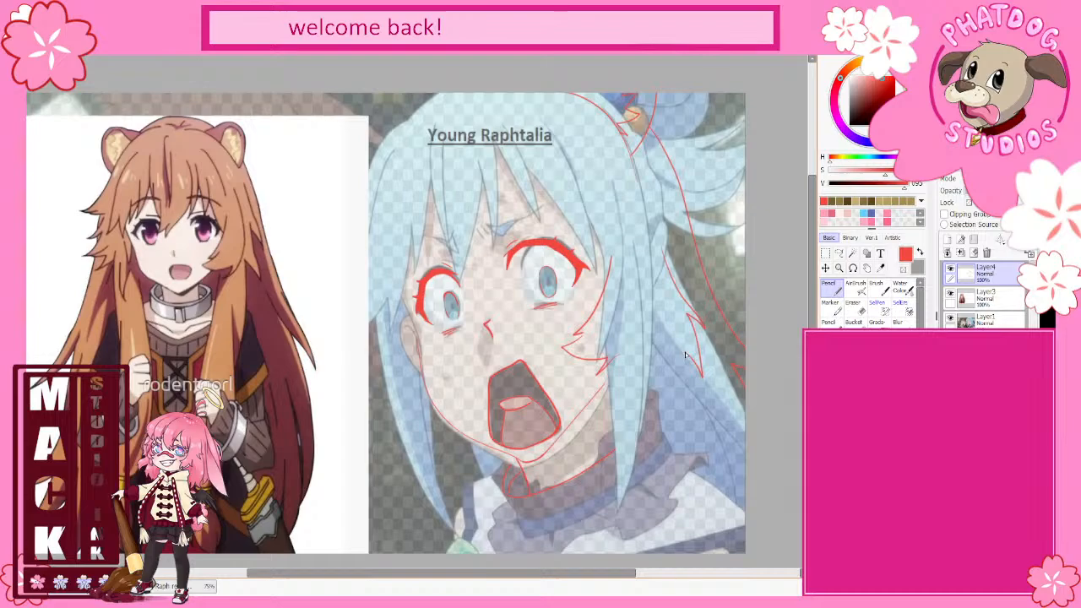
key(ctrl+z)
key(ctrl+z)
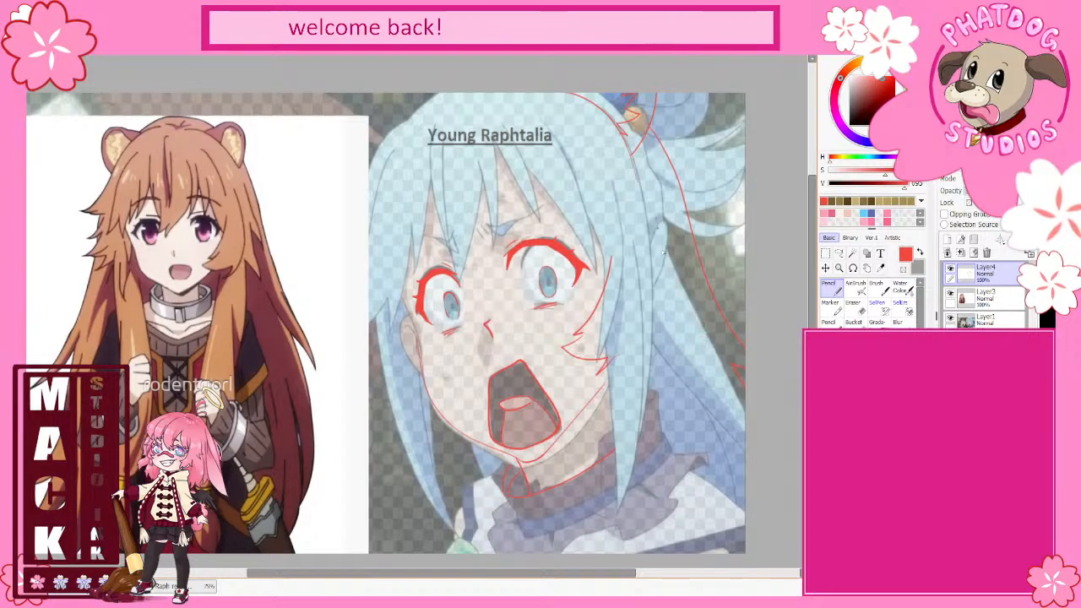
Step: Sketch the inner back-hair strand in red with a jagged, pointed tip beside the long outer contour
mouse_move(661, 237)
mouse_down()
mouse_move(697, 328)
mouse_move(681, 299)
mouse_move(698, 384)
mouse_up()
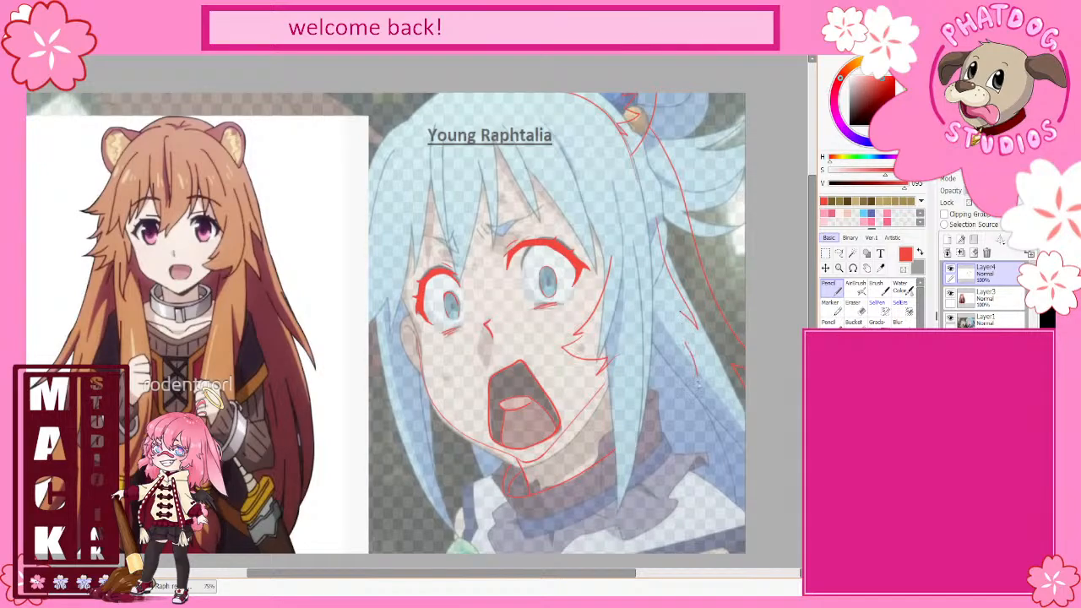
key(ctrl+z)
mouse_move(681, 319)
mouse_down()
mouse_move(698, 380)
mouse_move(677, 365)
mouse_up()
key(ctrl+z)
drag(681, 312, 697, 379)
Step: Rework the tip of the cheek hair tuft and sketch a curve from it up along the side hair
scroll(676, 361, down, 3)
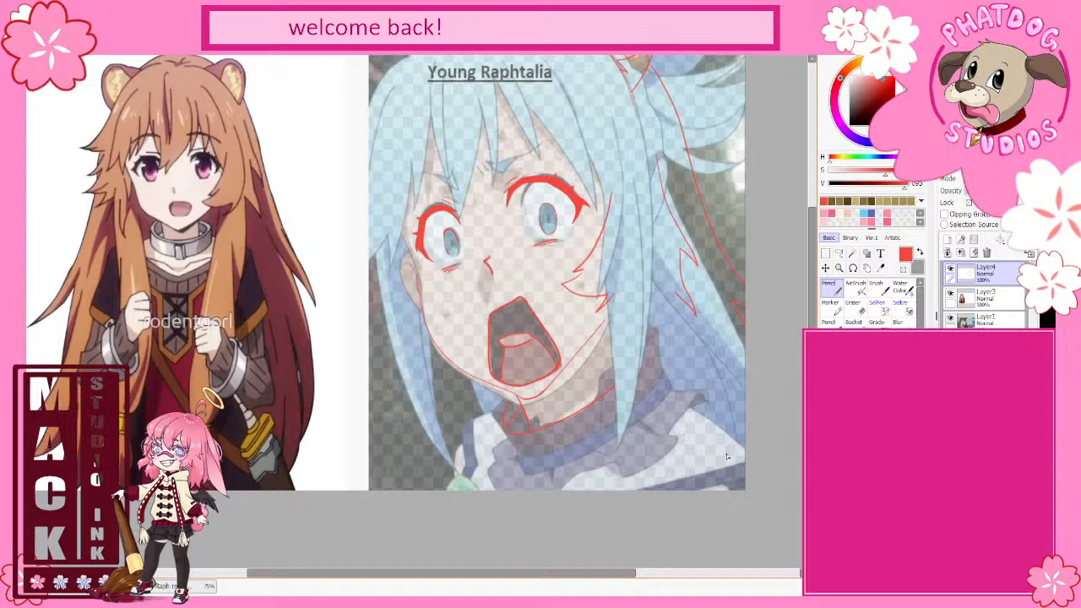
key(e)
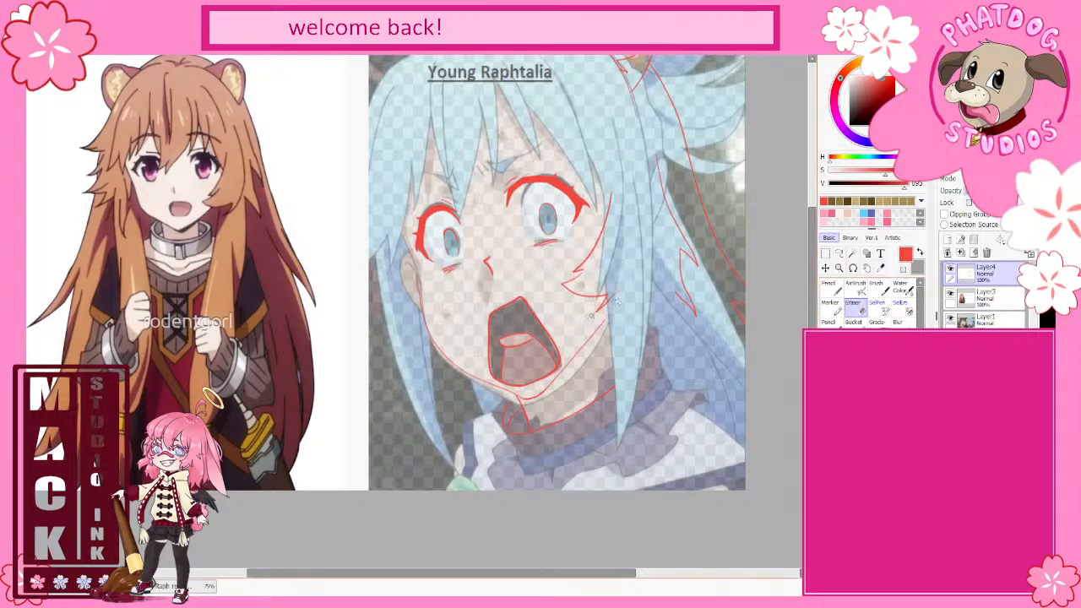
key(n)
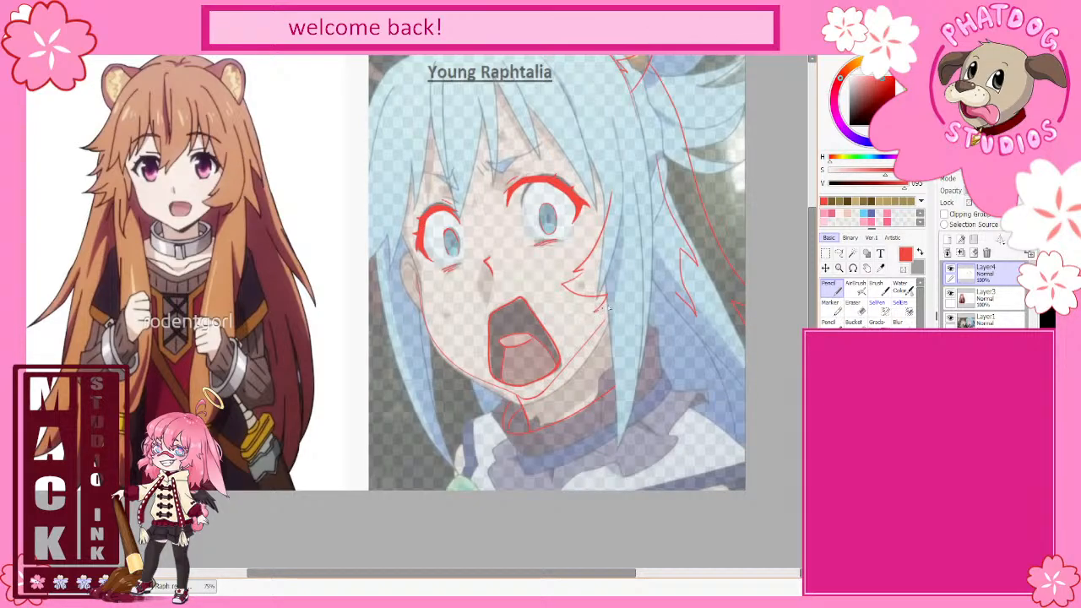
mouse_move(606, 306)
mouse_down()
mouse_move(635, 276)
mouse_move(652, 197)
mouse_move(646, 167)
mouse_up()
key(ctrl+z)
key(ctrl+y)
key(ctrl+z)
mouse_move(607, 303)
mouse_down()
mouse_move(637, 284)
mouse_move(652, 226)
mouse_up()
Step: Sketch the two sides of the central bang in red, meeting in a point between the eyes
scroll(794, 348, up, 2)
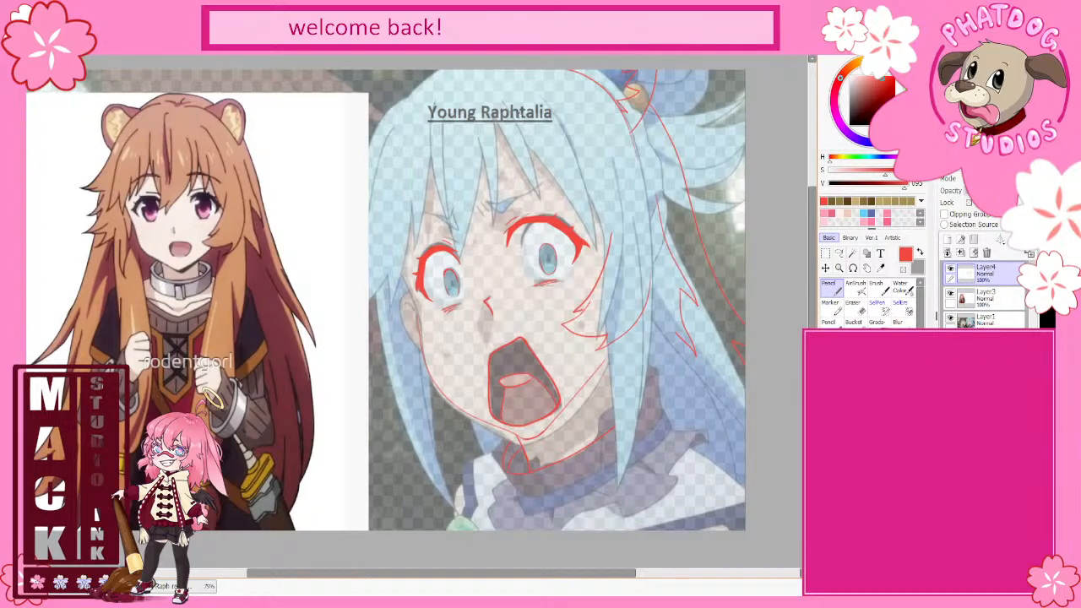
mouse_move(534, 120)
mouse_down()
mouse_move(508, 231)
mouse_move(525, 142)
mouse_up()
key(ctrl+z)
drag(512, 166, 478, 293)
drag(469, 291, 448, 175)
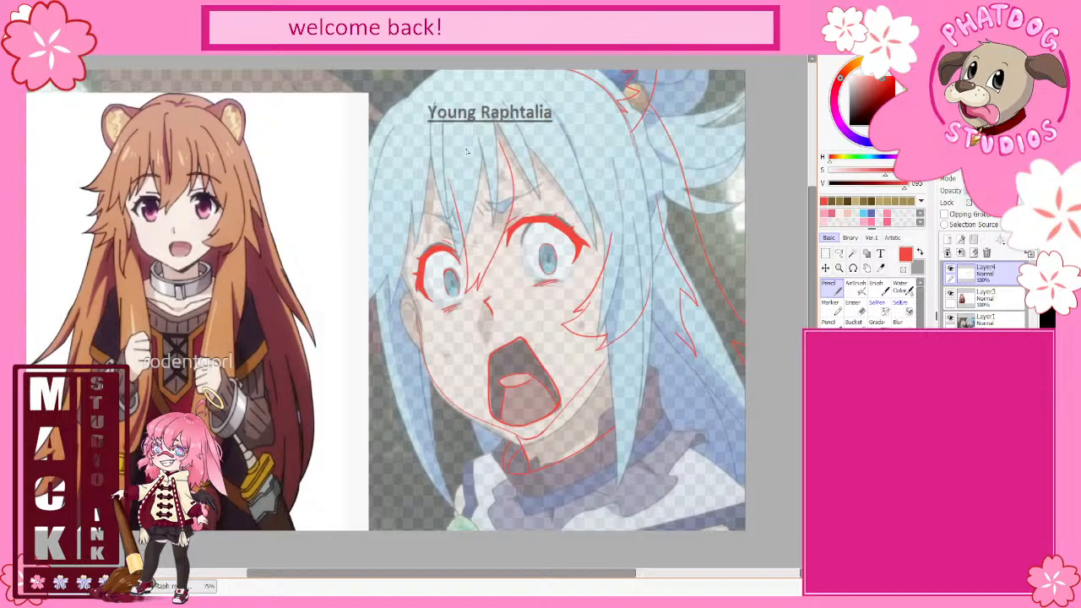
Step: Extend the central bang's left edge upward, add a second curved strand beside it and trim the overlapping ends with the Eraser
key(e)
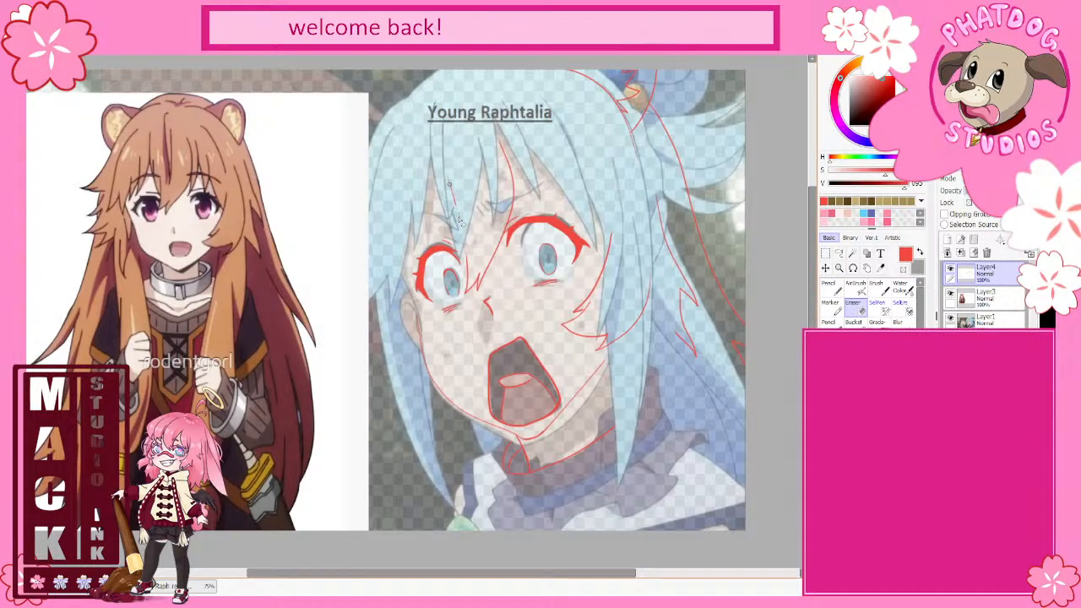
key(n)
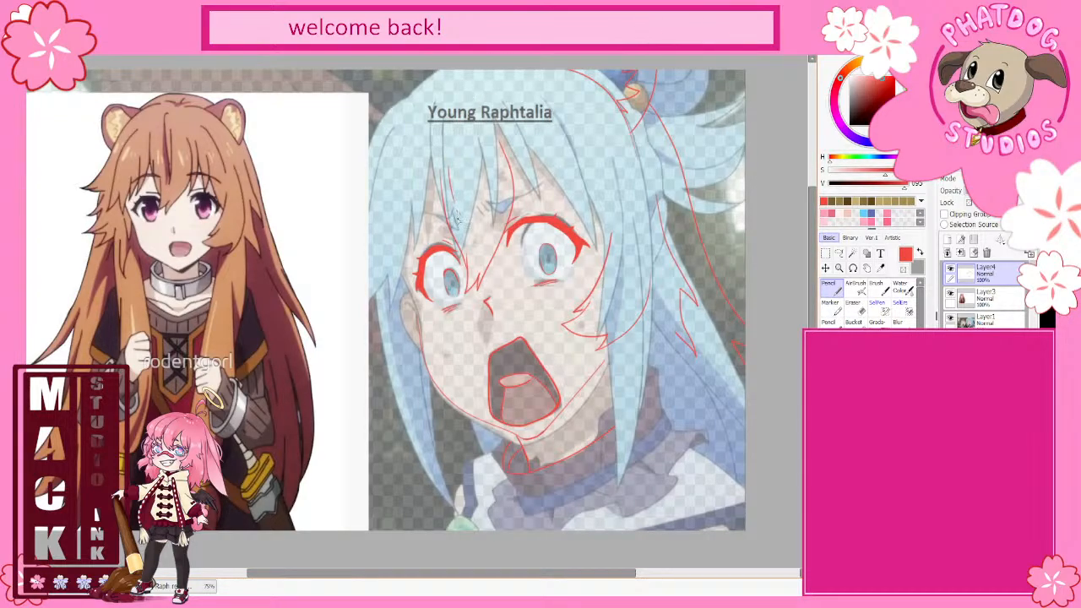
mouse_move(455, 116)
mouse_down()
mouse_move(449, 144)
mouse_move(461, 216)
mouse_up()
drag(463, 122, 457, 213)
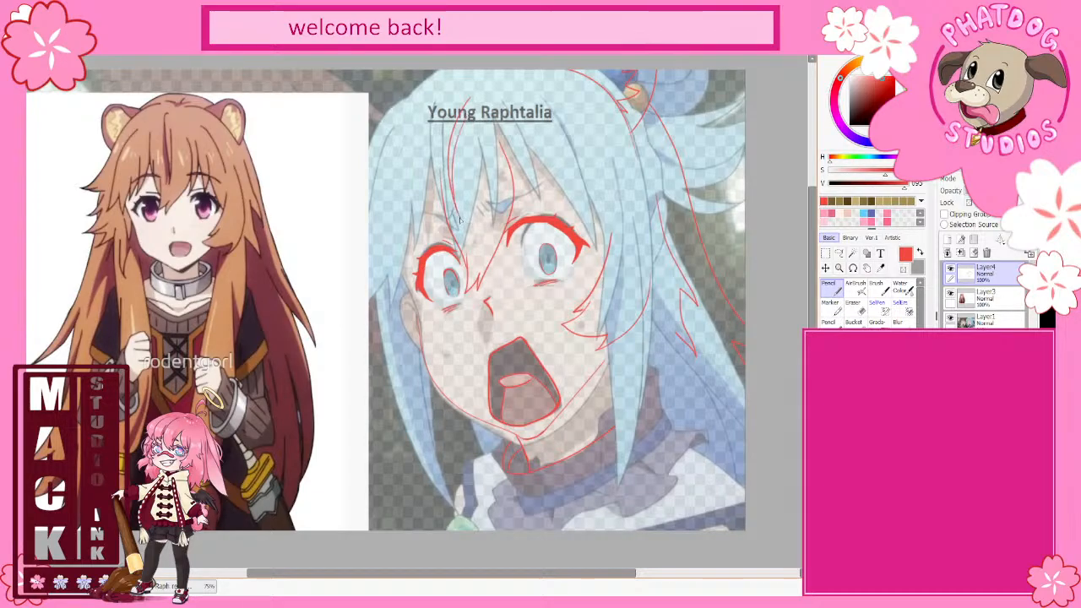
key(e)
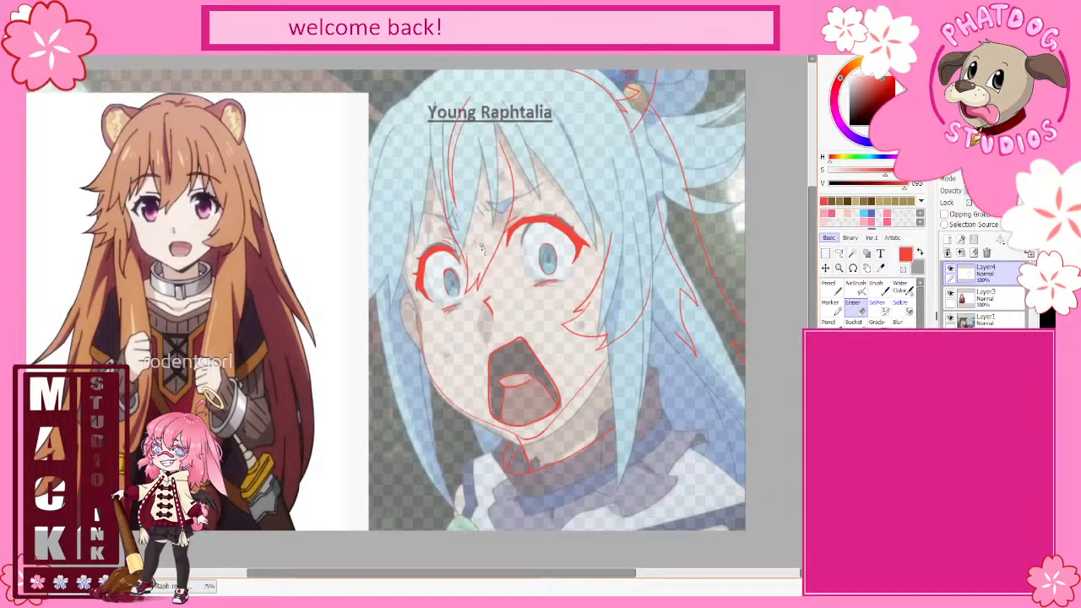
Step: Sketch the pointed bangs above the right-hand eye in red with the Pencil
click(838, 291)
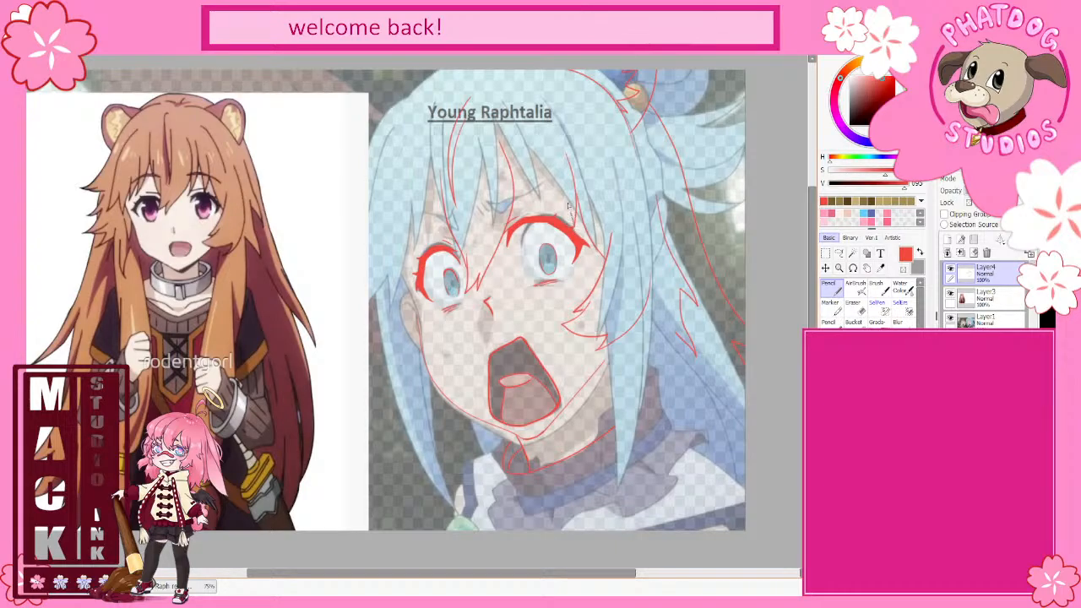
drag(551, 146, 569, 206)
key(ctrl+z)
drag(546, 152, 568, 199)
drag(550, 163, 532, 221)
drag(518, 180, 530, 217)
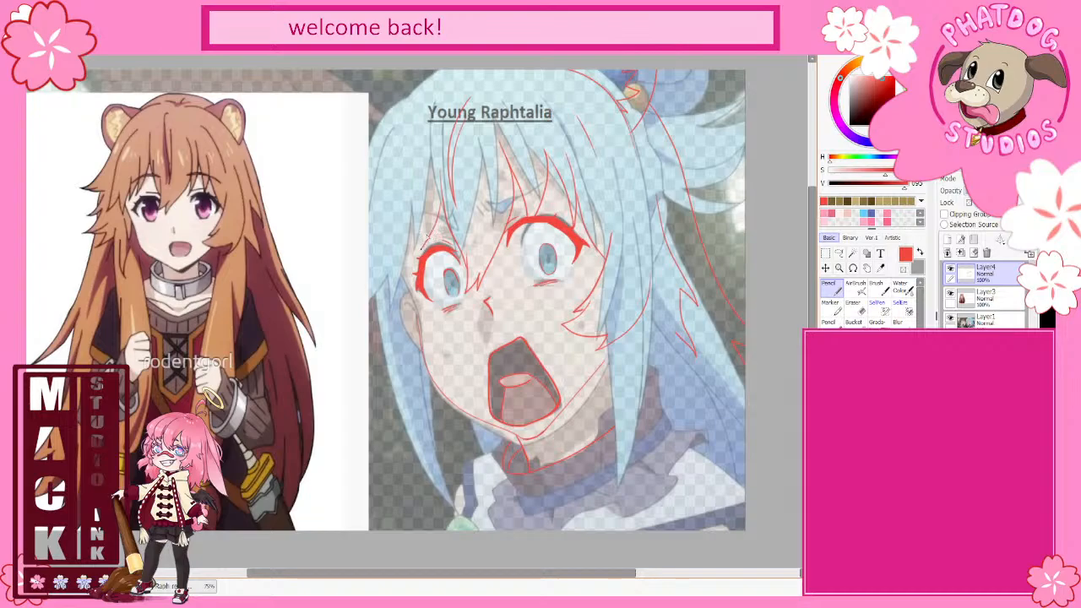
Step: Sketch the bangs above the left-hand eye and the pointed outer hair lock beside that side of the face
drag(429, 218, 426, 166)
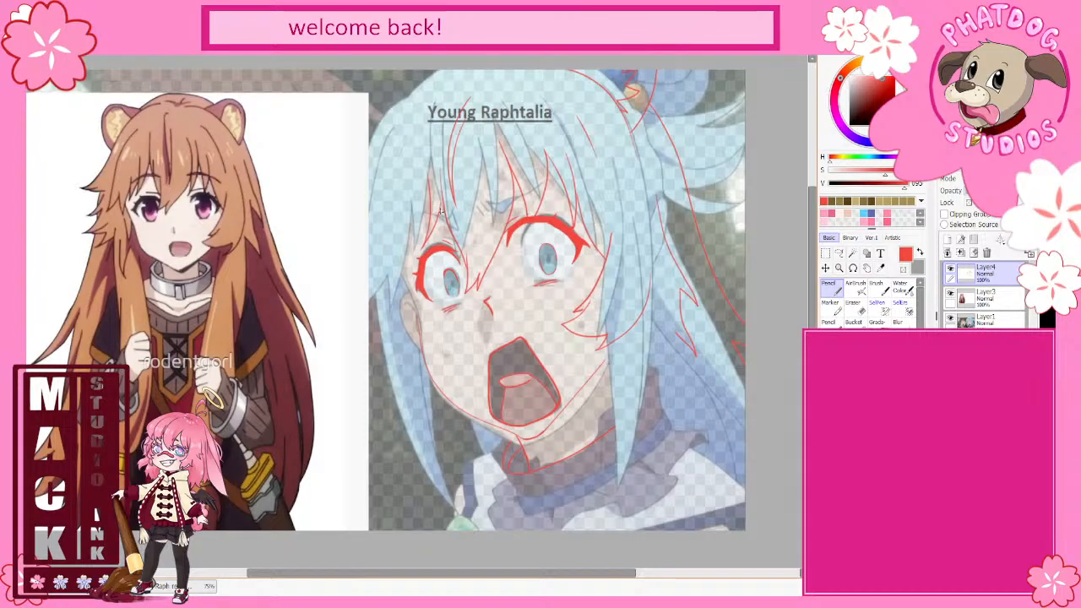
drag(436, 220, 446, 174)
mouse_move(407, 125)
mouse_down()
mouse_move(388, 154)
mouse_move(361, 292)
mouse_up()
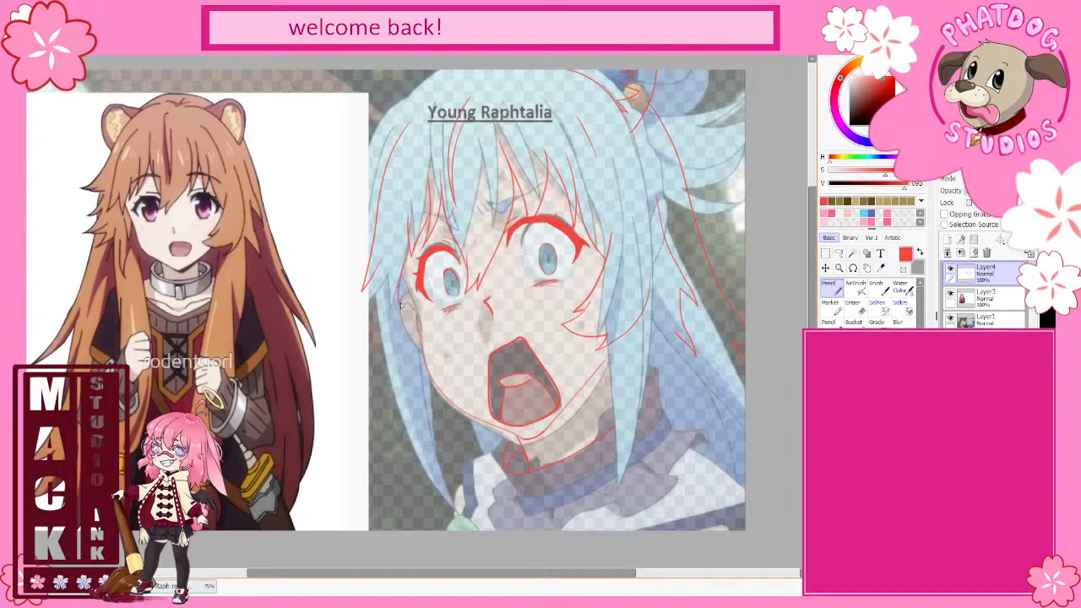
drag(382, 263, 402, 313)
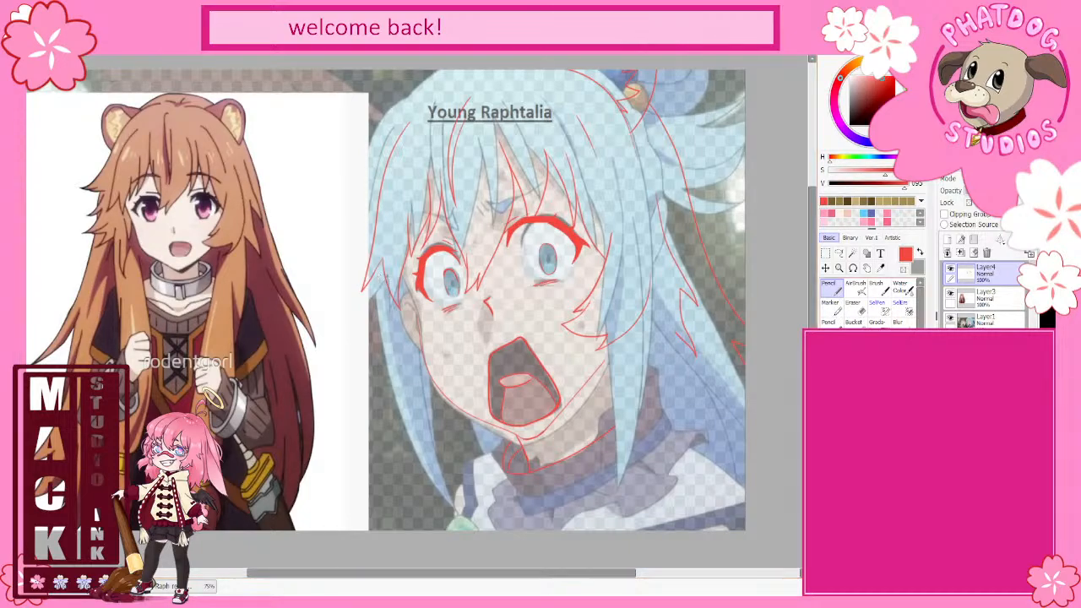
Step: Hide the Layer1 reference to review the red line work, show it again and return to the Pencil
click(950, 319)
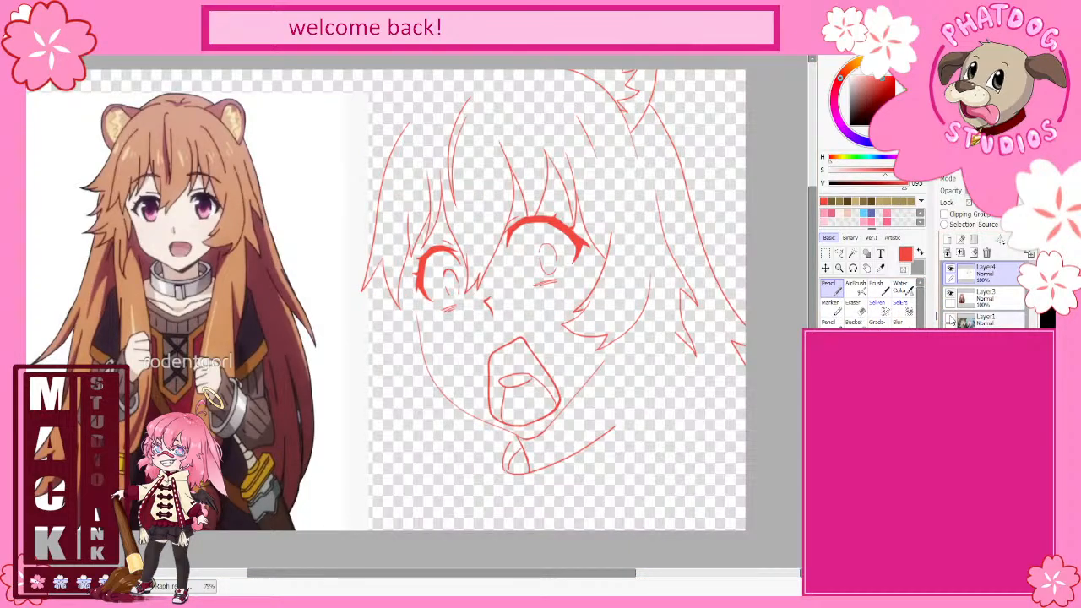
click(950, 320)
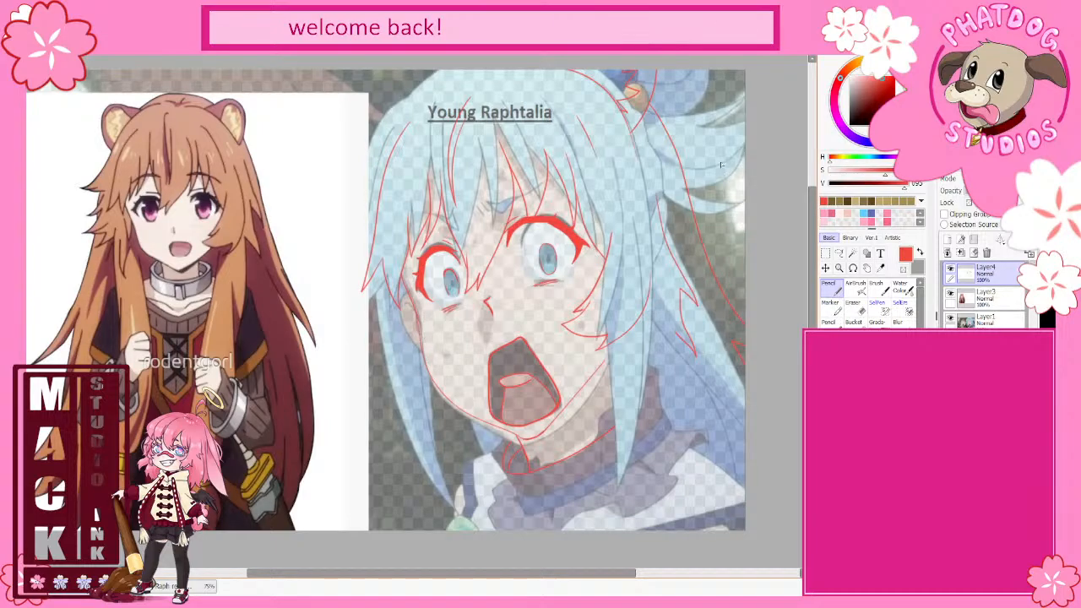
click(854, 306)
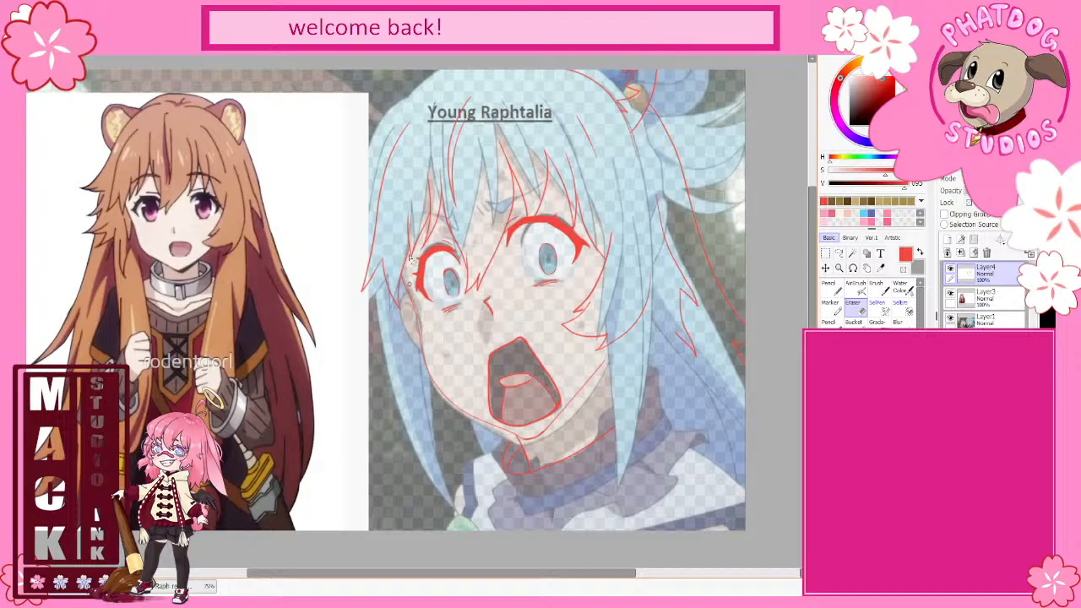
click(832, 285)
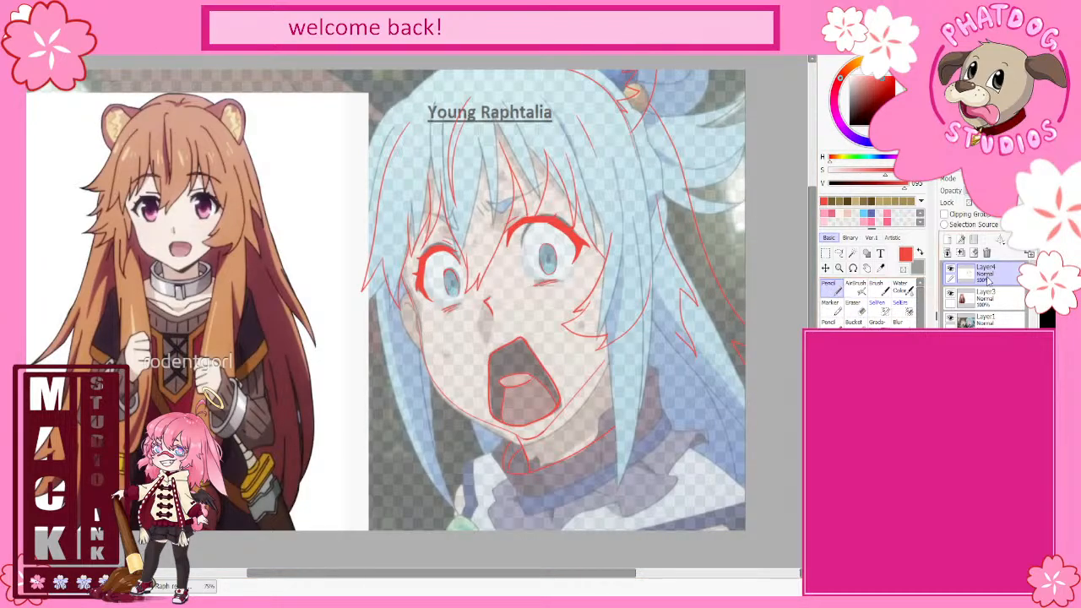
scroll(813, 281, down, 1)
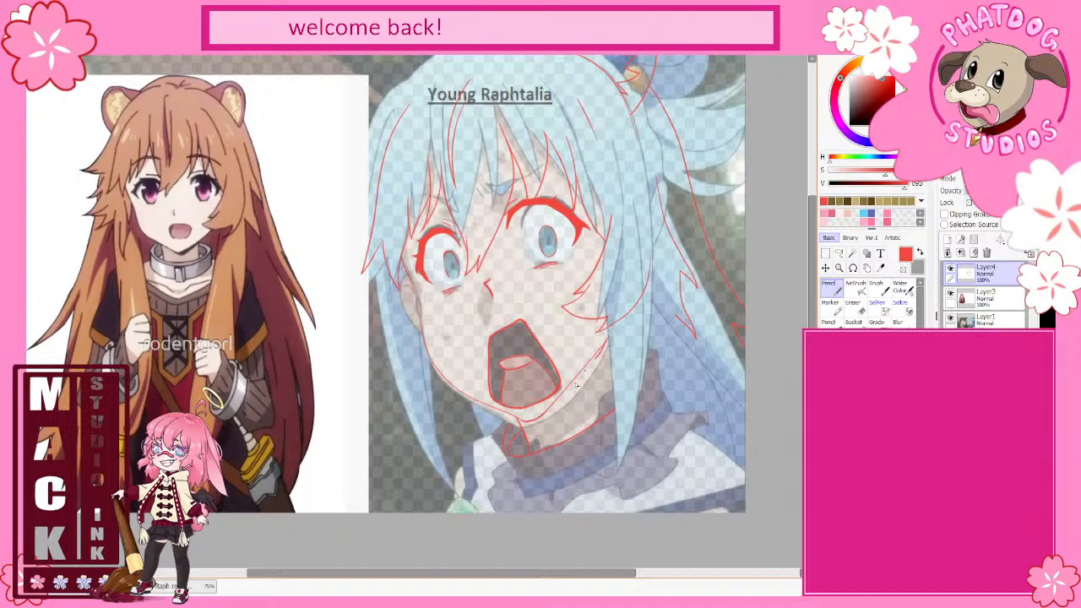
Step: Clean up the line work with the Eraser and sketch a short hair strand running down from the jaw beside the neck
key(e)
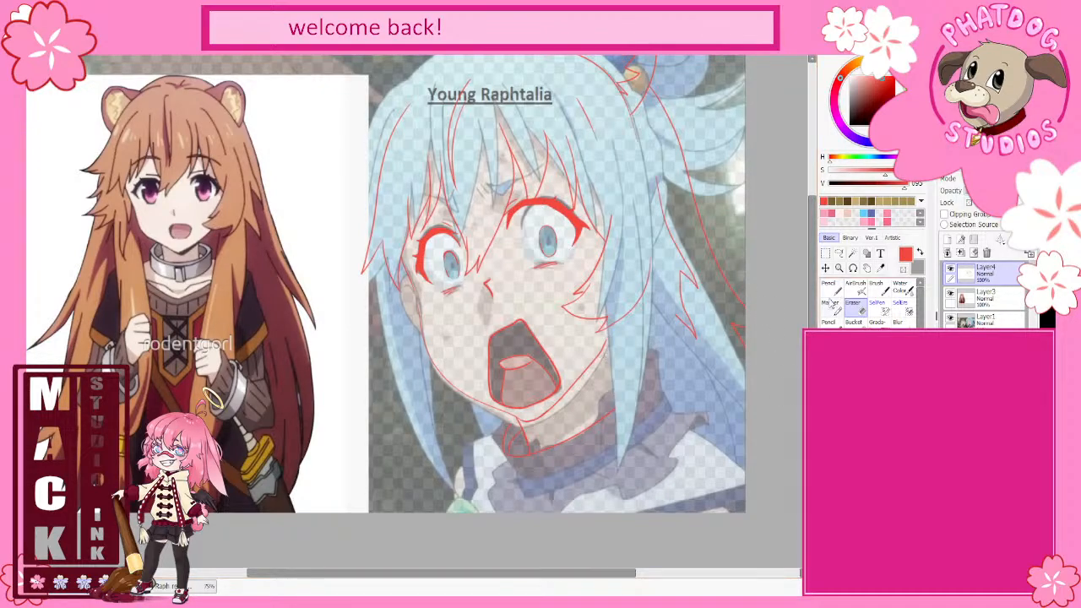
click(830, 288)
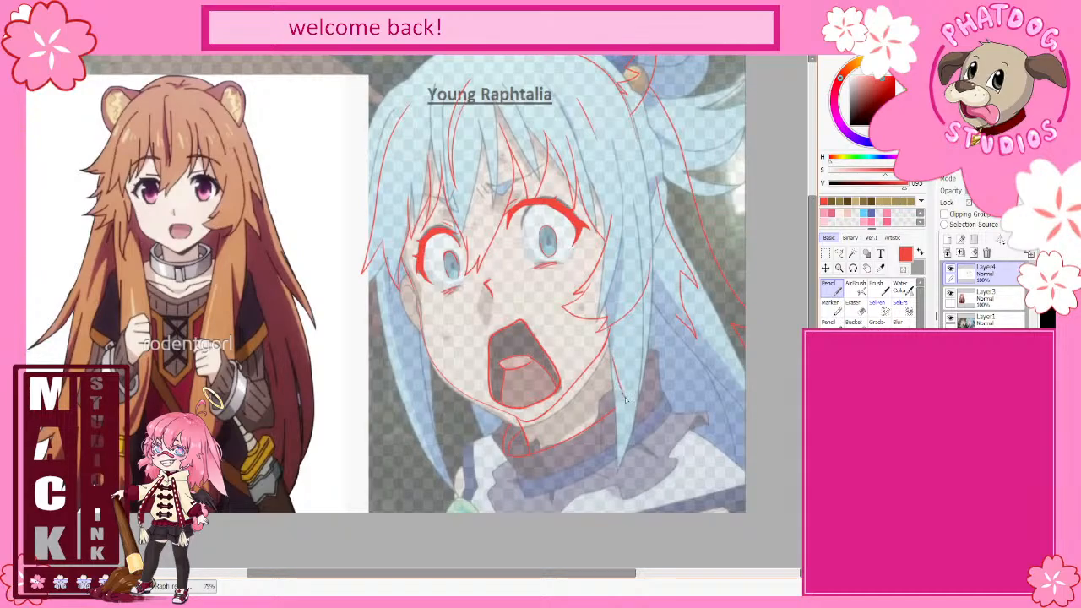
drag(618, 385, 609, 351)
Step: Hide the Layer1 reference and change the canvas background from transparent to white to review the red sketch
click(951, 320)
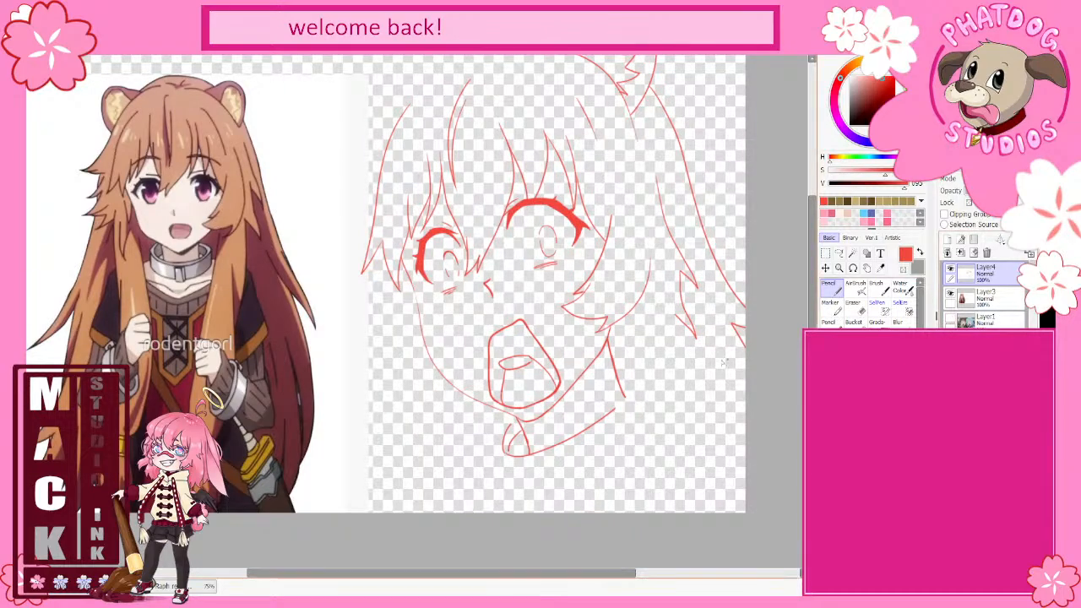
scroll(514, 361, down, 2)
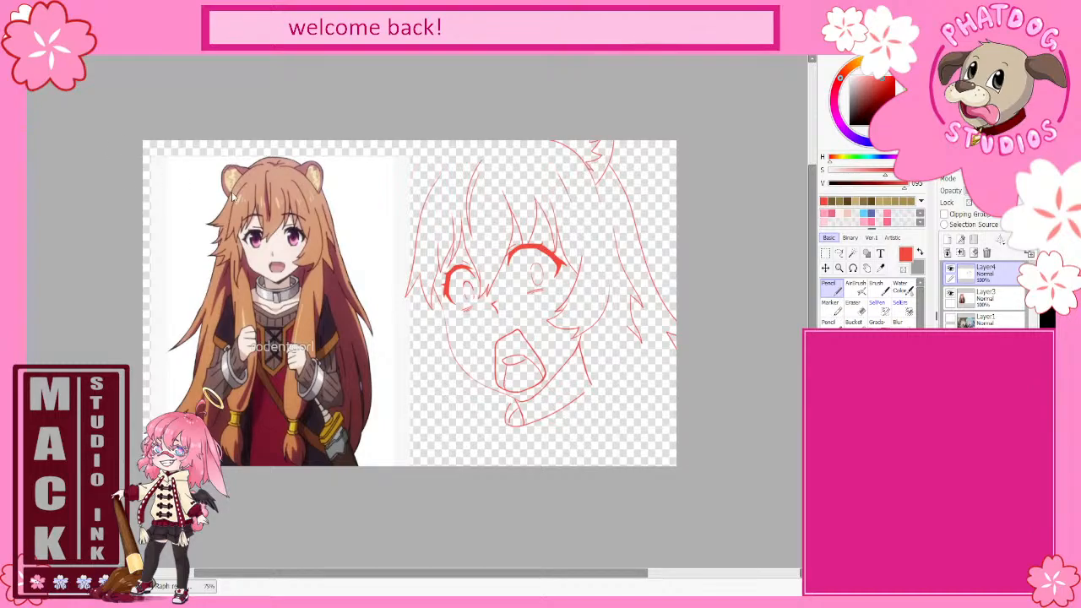
click(228, 162)
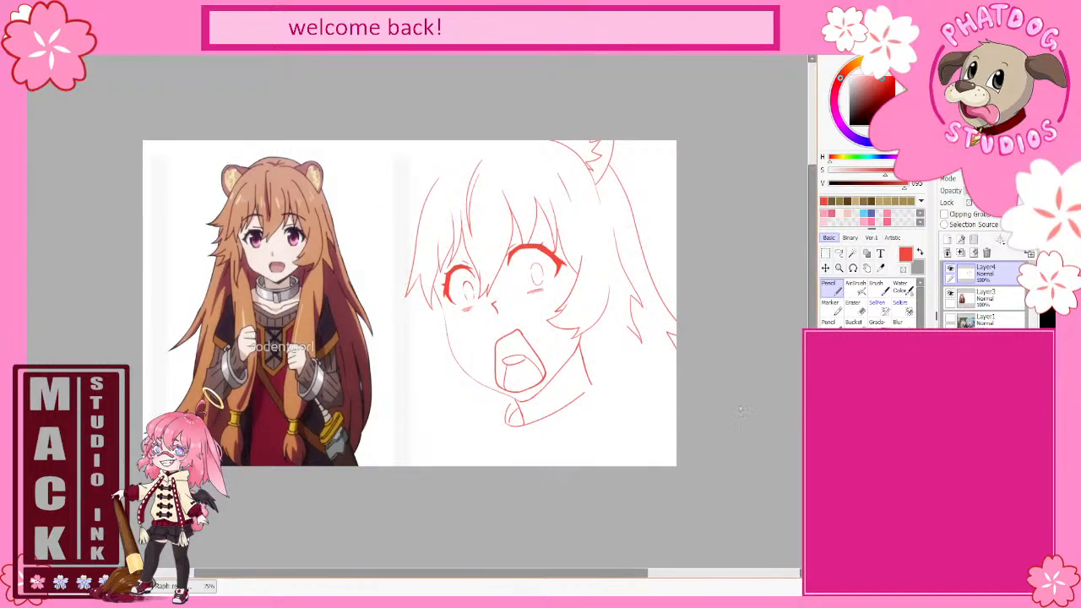
scroll(480, 433, up, 1)
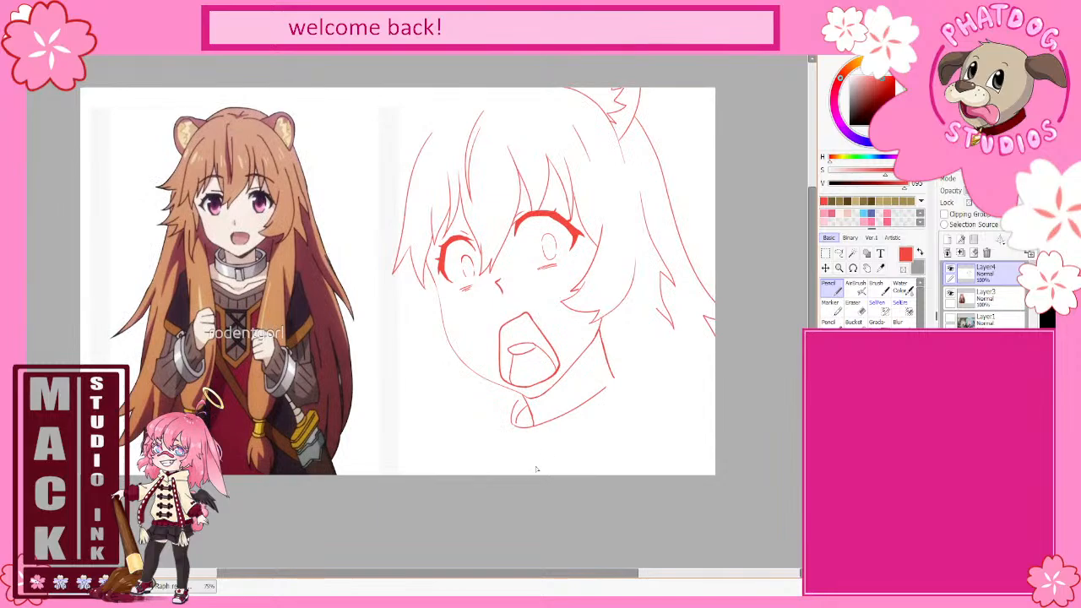
scroll(538, 374, up, 1)
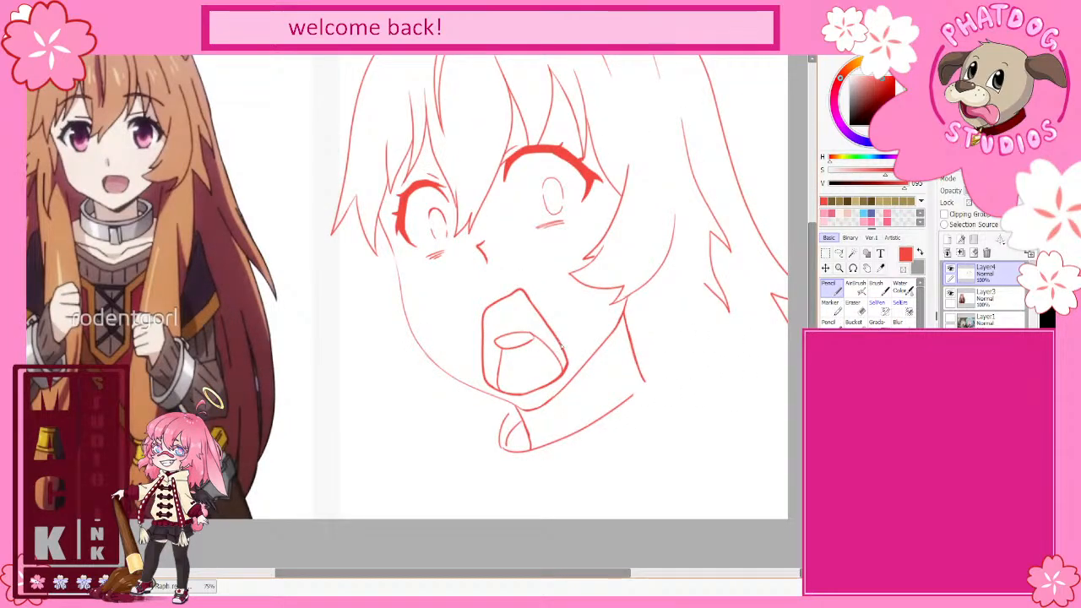
Step: Thin the left-hand edge of the open mouth's outline with the Eraser and return to the Pencil
key(e)
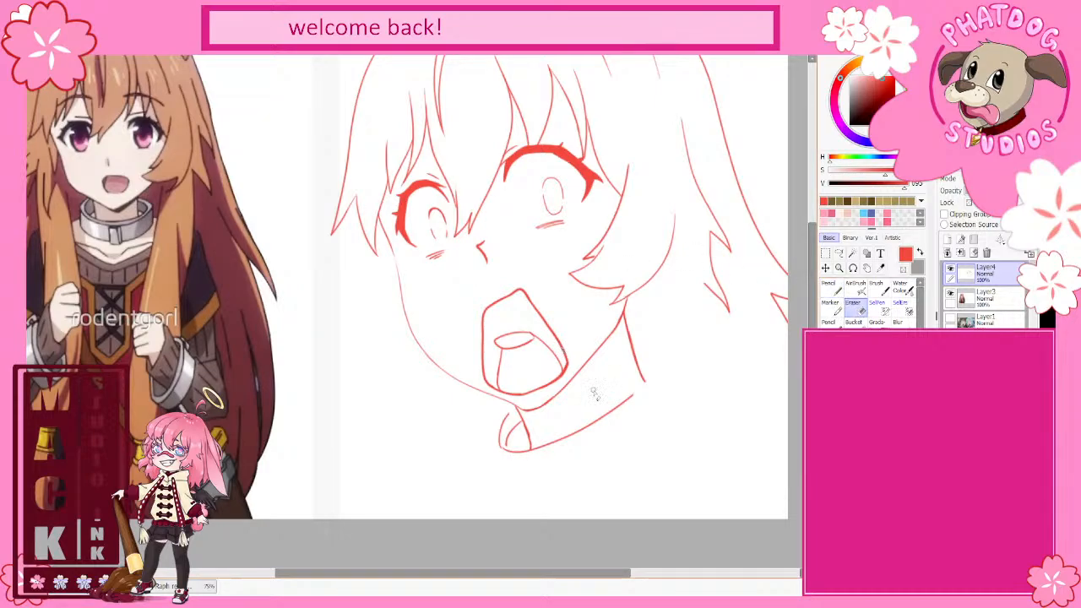
drag(530, 296, 563, 343)
key(ctrl+z)
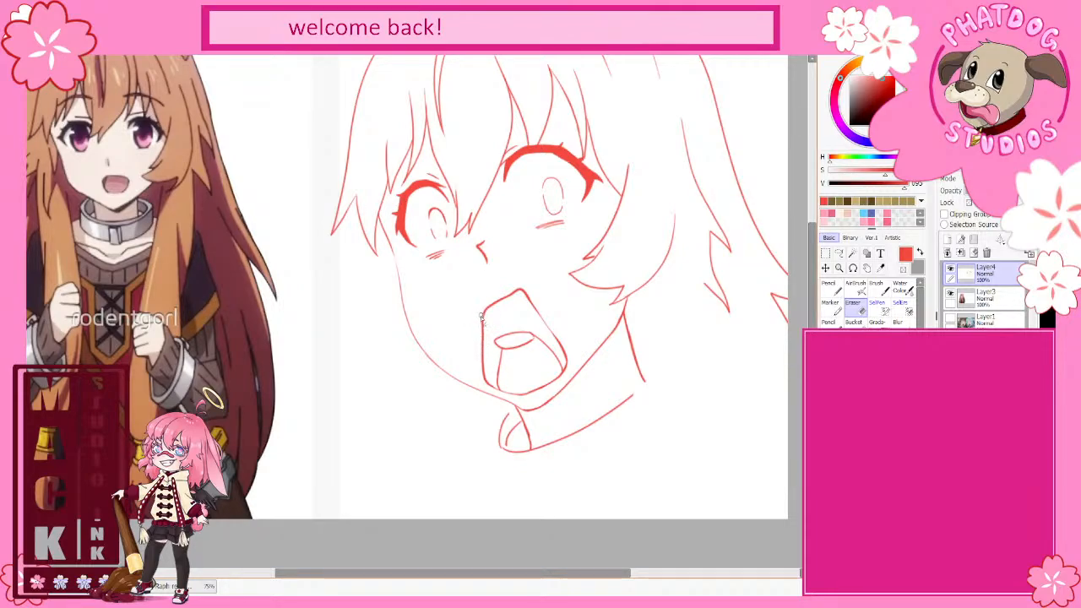
drag(481, 352, 490, 393)
key(n)
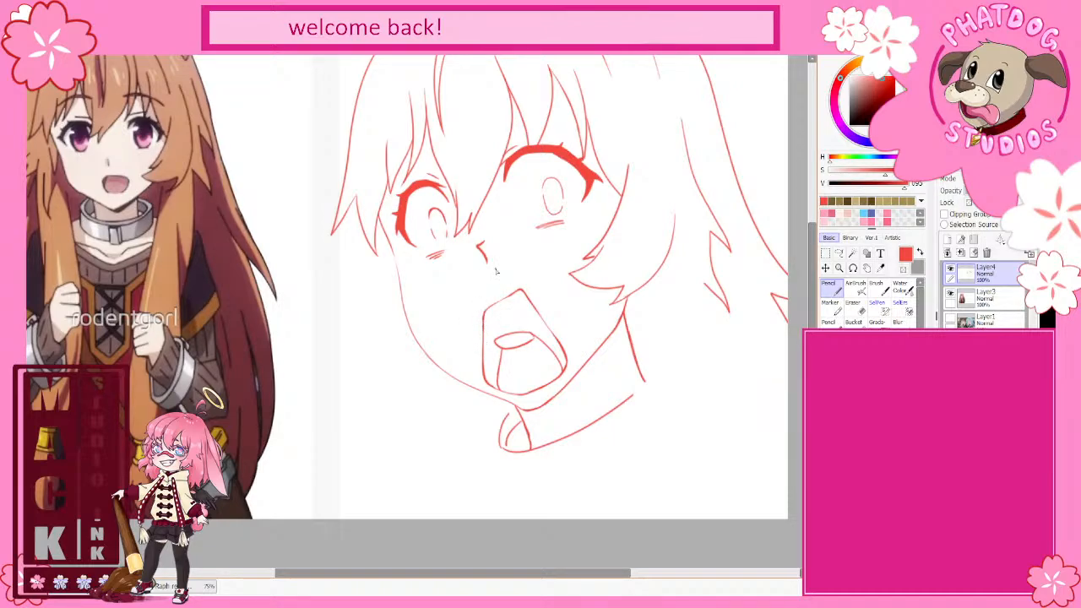
Step: Show the Layer1 reference again and sketch sweat drops on both cheeks and the furrowed eyebrows in red
scroll(531, 415, down, 2)
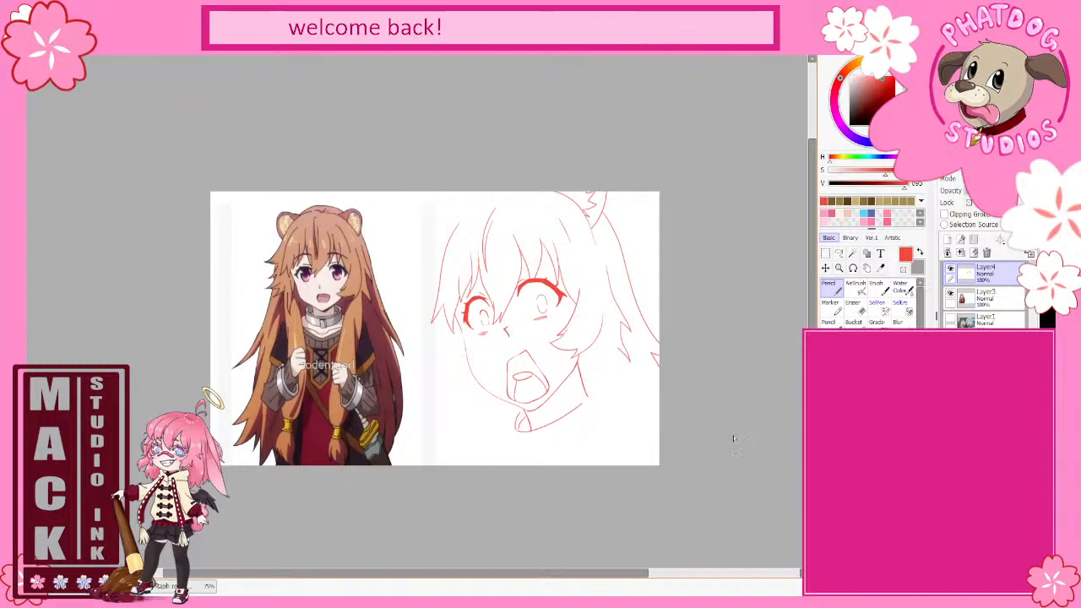
click(950, 319)
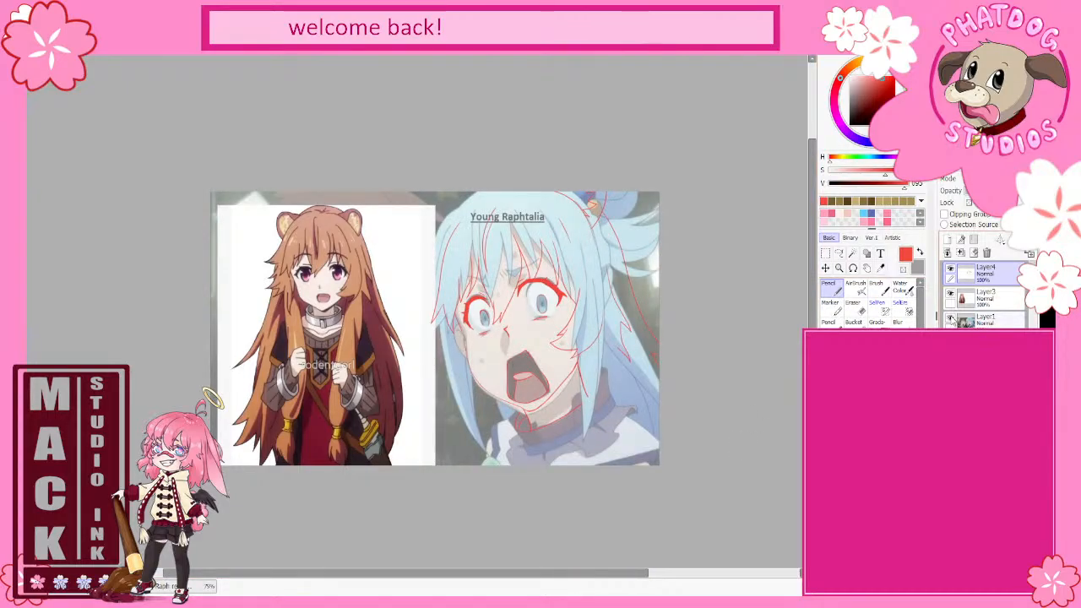
scroll(426, 346, up, 2)
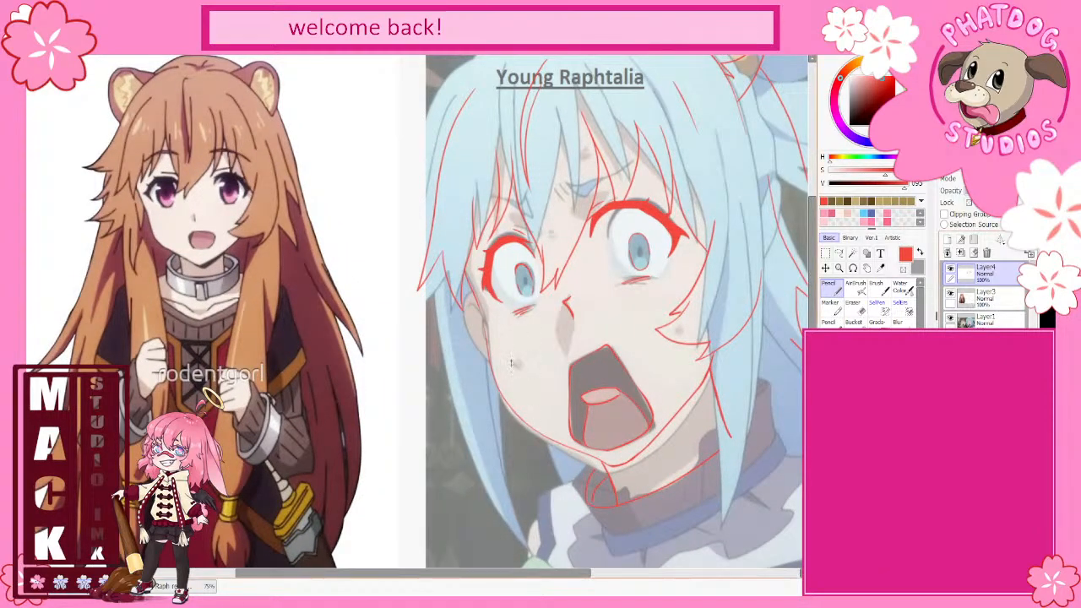
mouse_move(512, 360)
mouse_down()
mouse_move(534, 358)
mouse_move(516, 364)
mouse_move(522, 353)
mouse_up()
key(ctrl+z)
drag(673, 372, 679, 358)
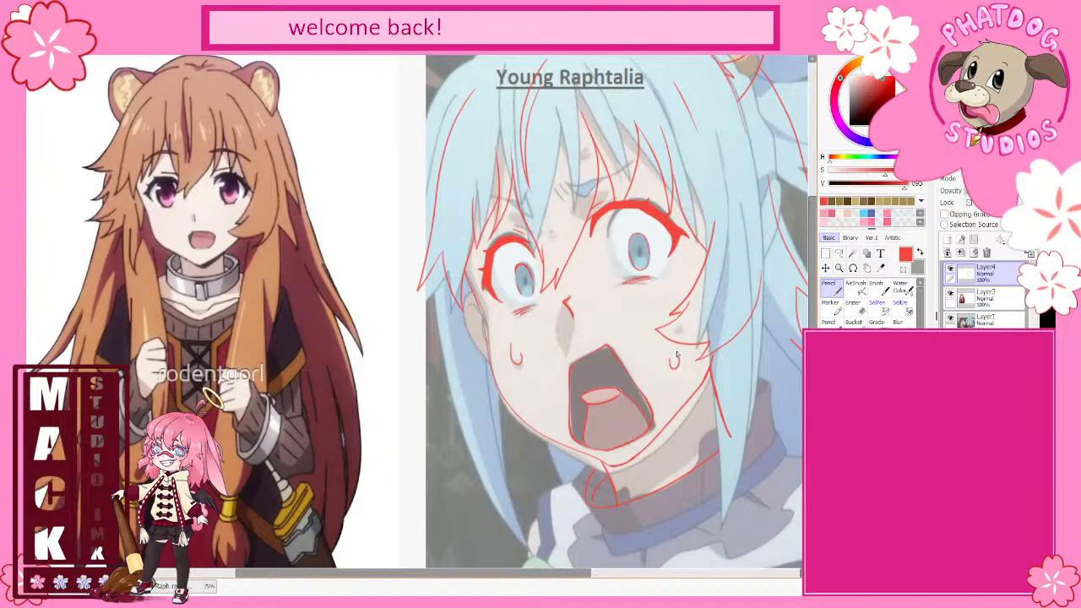
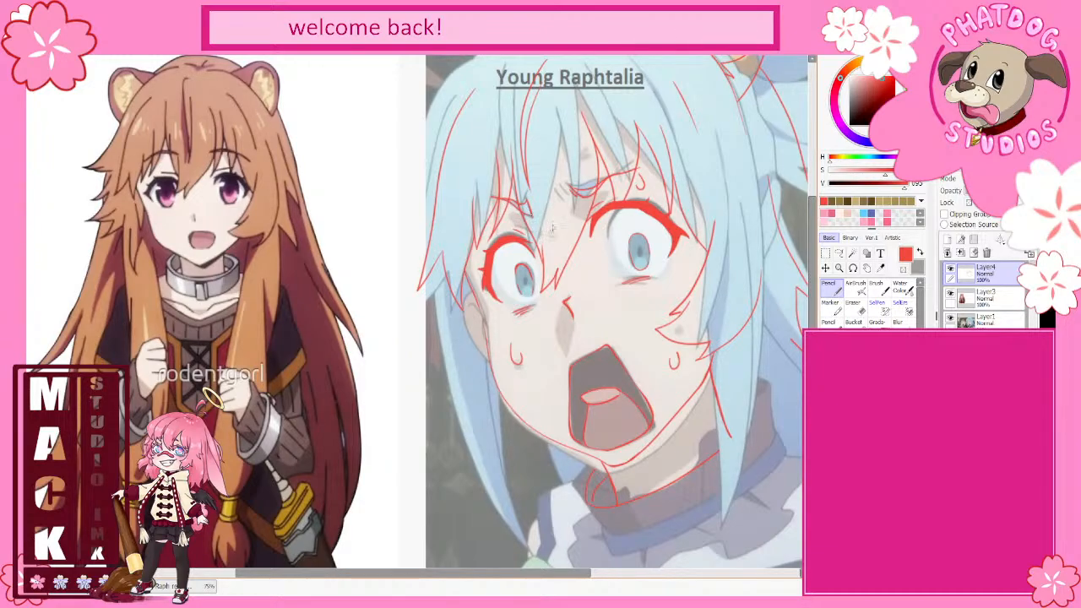
drag(552, 227, 591, 264)
key(ctrl+z)
Step: Sketch the long hair strands falling past the right-hand side of the neck to the canvas's lower edge
scroll(573, 371, down, 2)
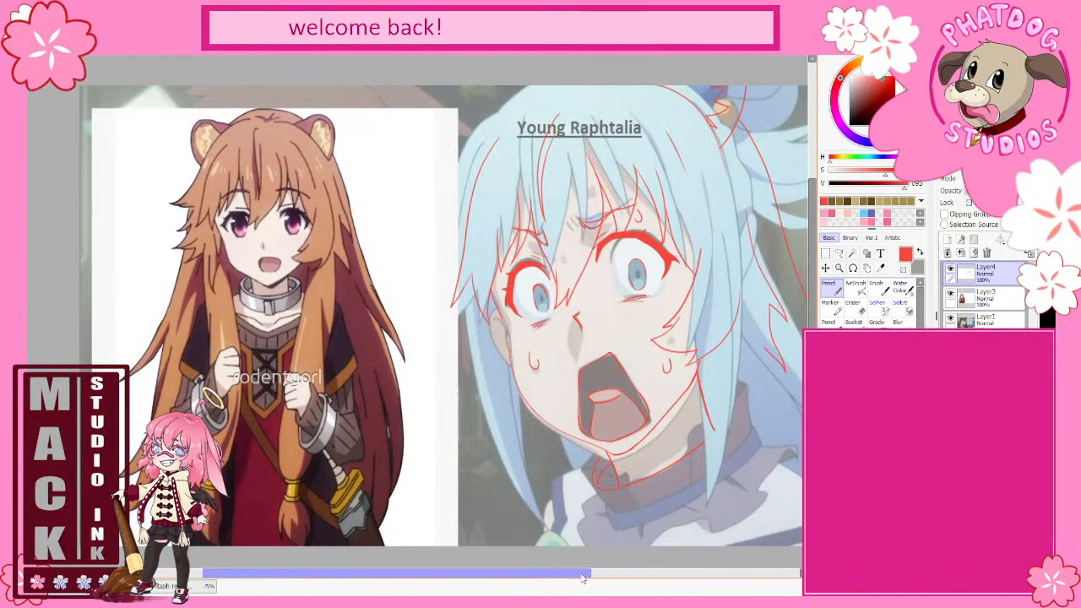
drag(583, 575, 619, 587)
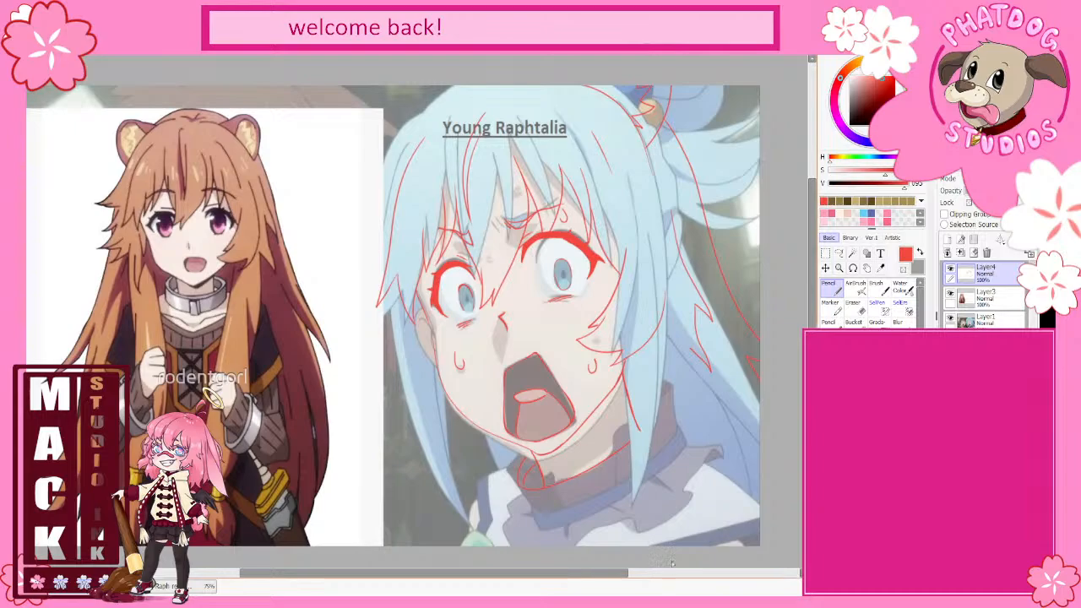
scroll(812, 253, down, 1)
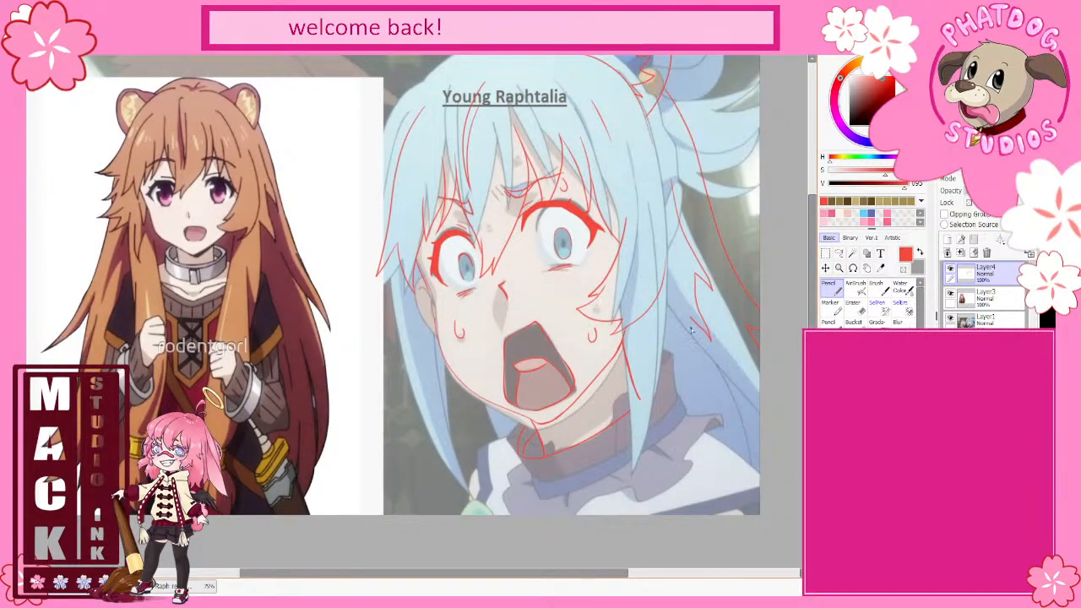
drag(693, 314, 667, 497)
drag(657, 377, 671, 520)
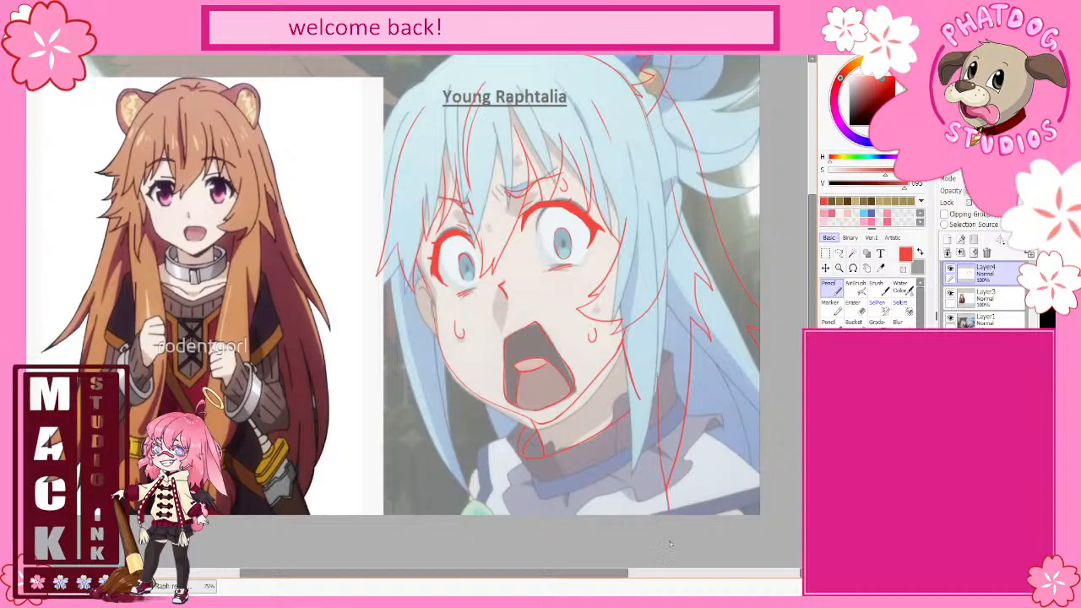
key(ctrl+z)
drag(668, 522, 664, 391)
drag(631, 387, 611, 517)
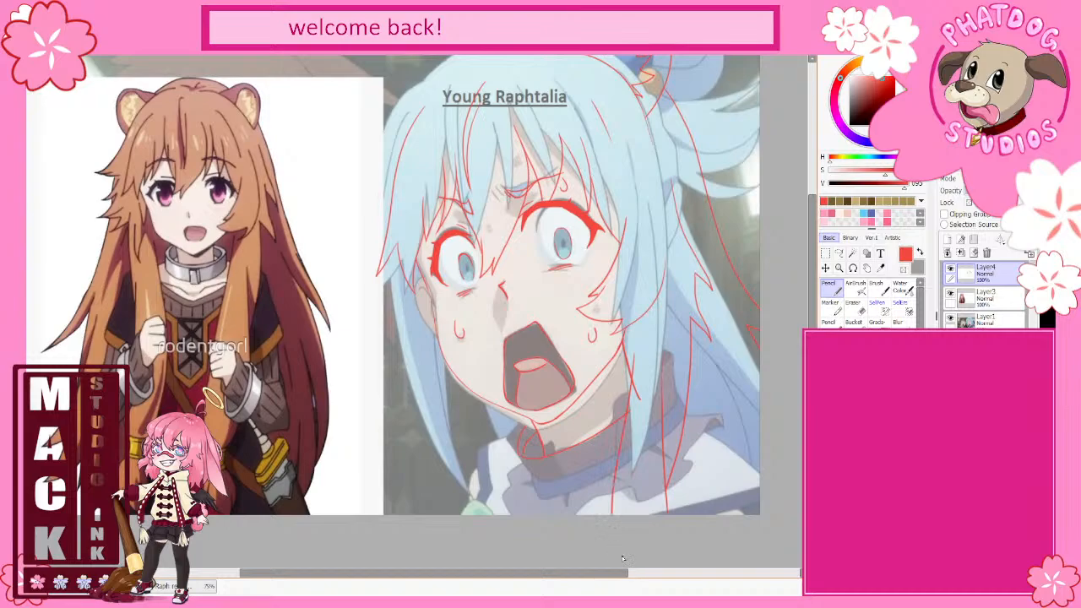
Step: Erase the overlapping end of the old short strand beside the neck and return to the Pencil
click(853, 302)
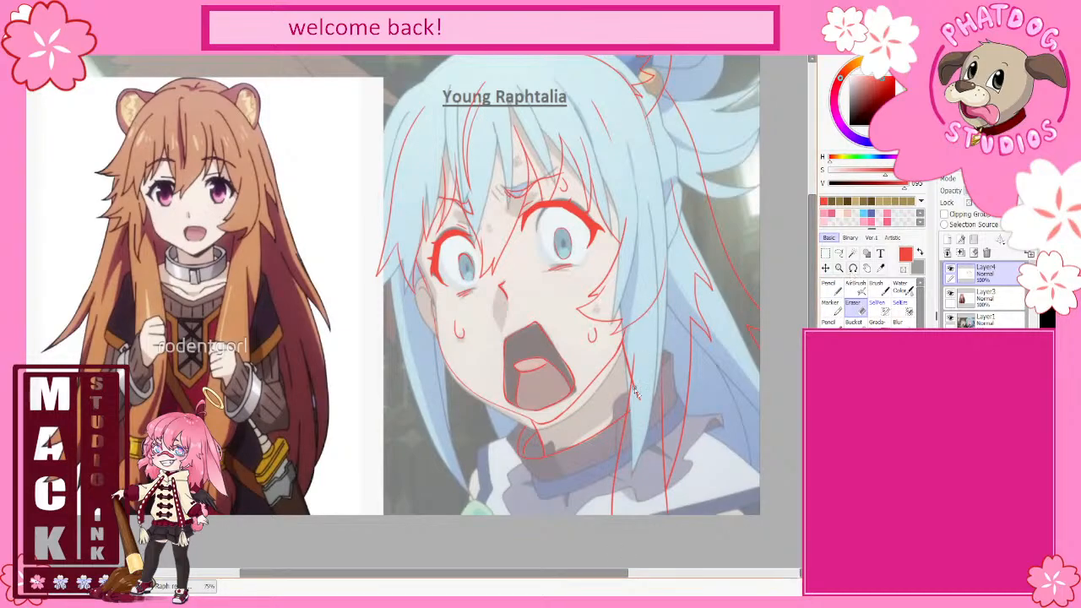
drag(636, 377, 627, 429)
mouse_move(640, 374)
mouse_down()
mouse_move(638, 428)
mouse_move(638, 370)
mouse_move(632, 427)
mouse_move(637, 389)
mouse_move(638, 417)
mouse_up()
drag(641, 381, 642, 440)
click(834, 288)
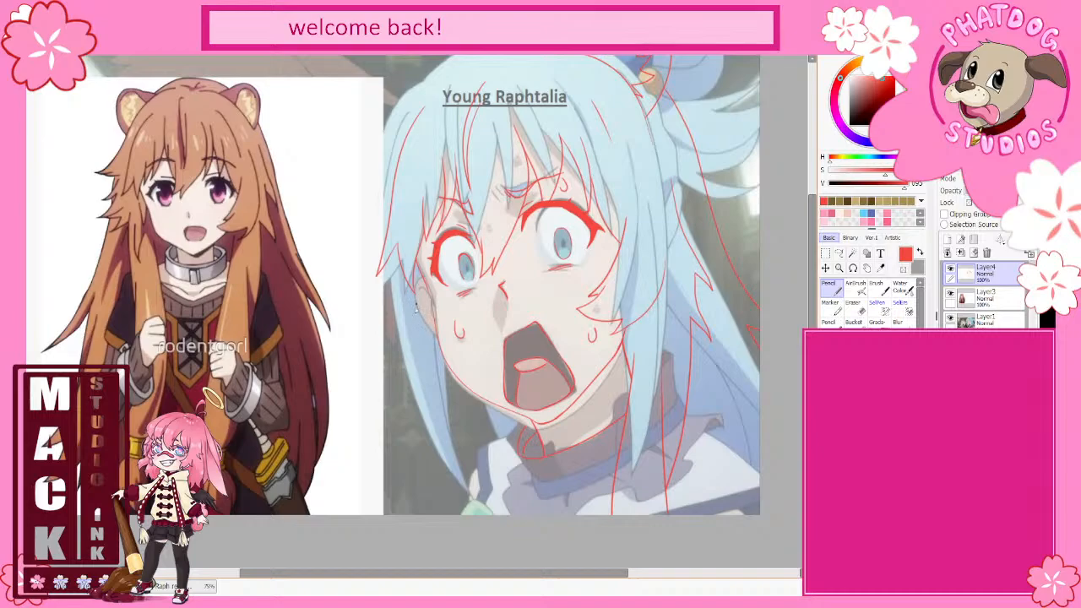
Step: Sketch the long hair strands falling beside the left-hand side of the face to the canvas's lower edge and trim them with the Eraser
drag(412, 306, 440, 451)
drag(437, 427, 448, 531)
key(ctrl+z)
drag(433, 416, 444, 477)
key(e)
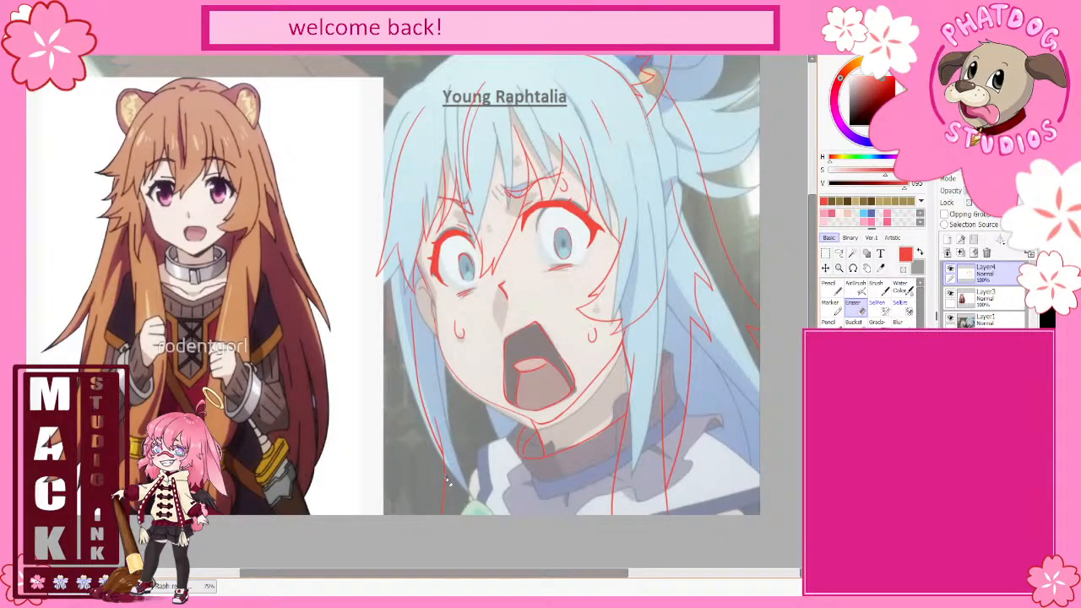
key(n)
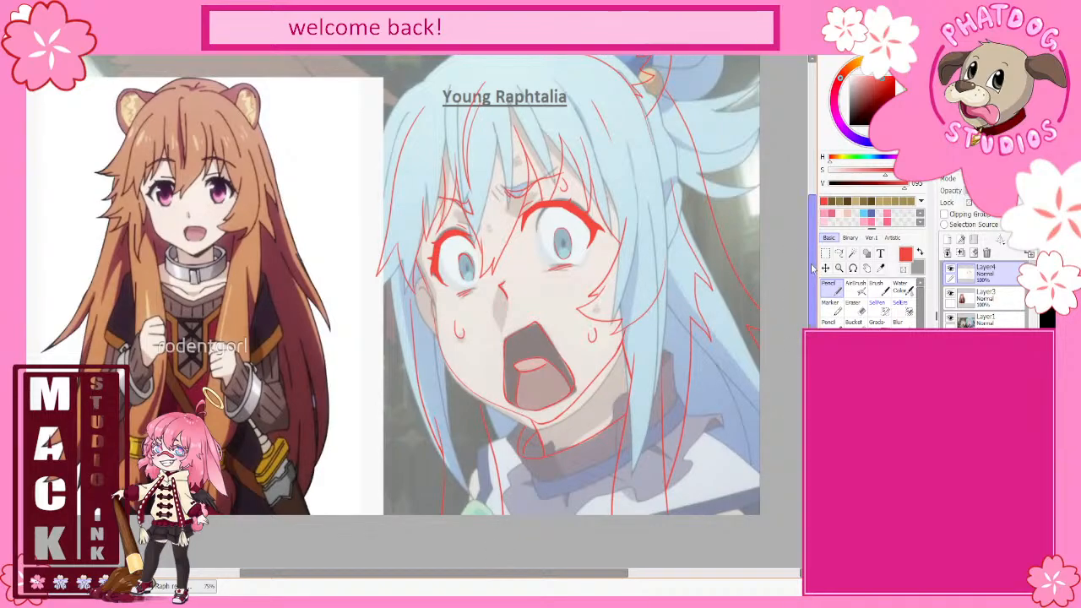
Step: Erase the rough front of the neck collar and redraw its lower edge as a curved band around the neck
scroll(502, 555, down, 3)
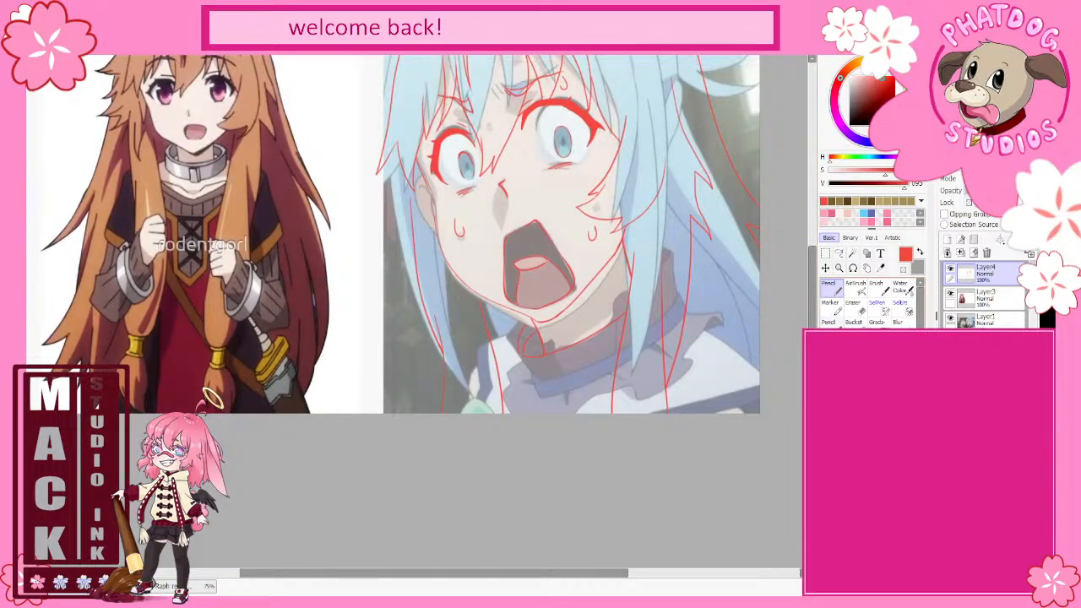
click(854, 303)
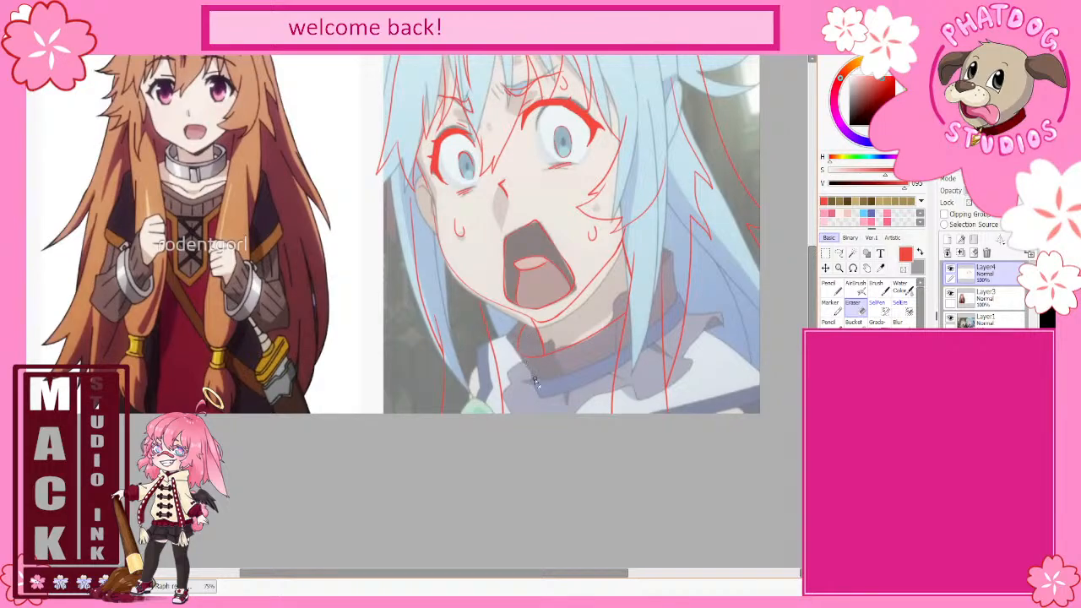
click(837, 284)
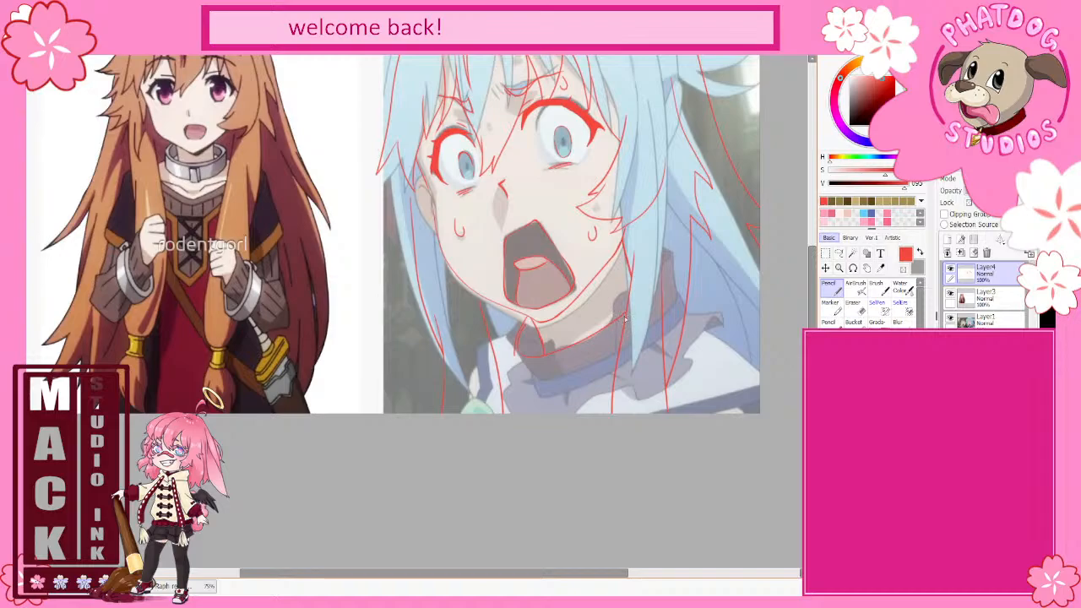
drag(622, 322, 534, 362)
click(855, 310)
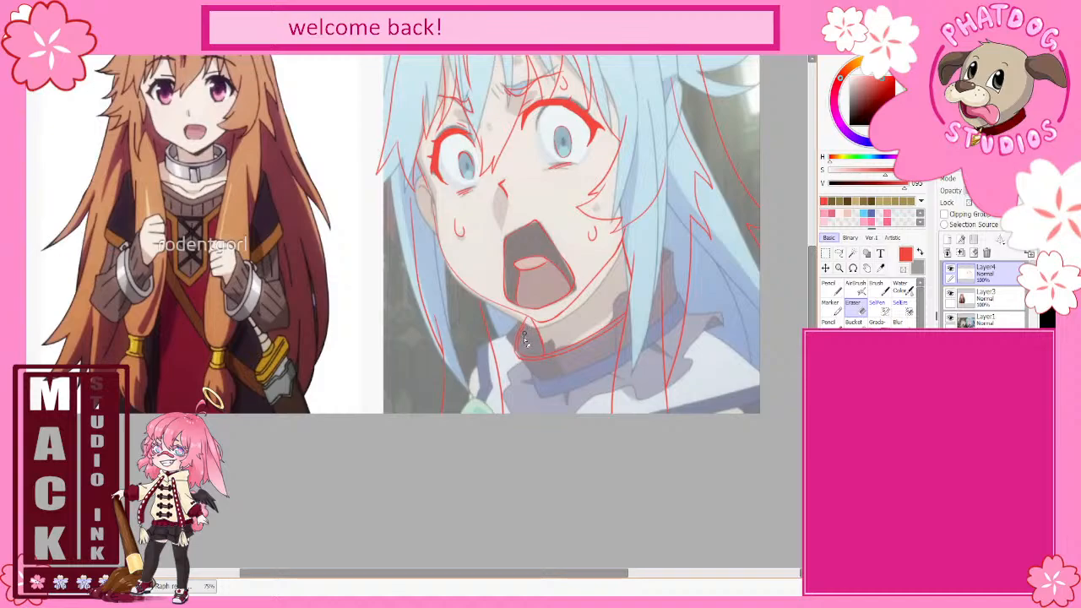
Step: Sketch the small clasp at the collar's front with a line running down from it, keeping red as the drawing colour
click(829, 285)
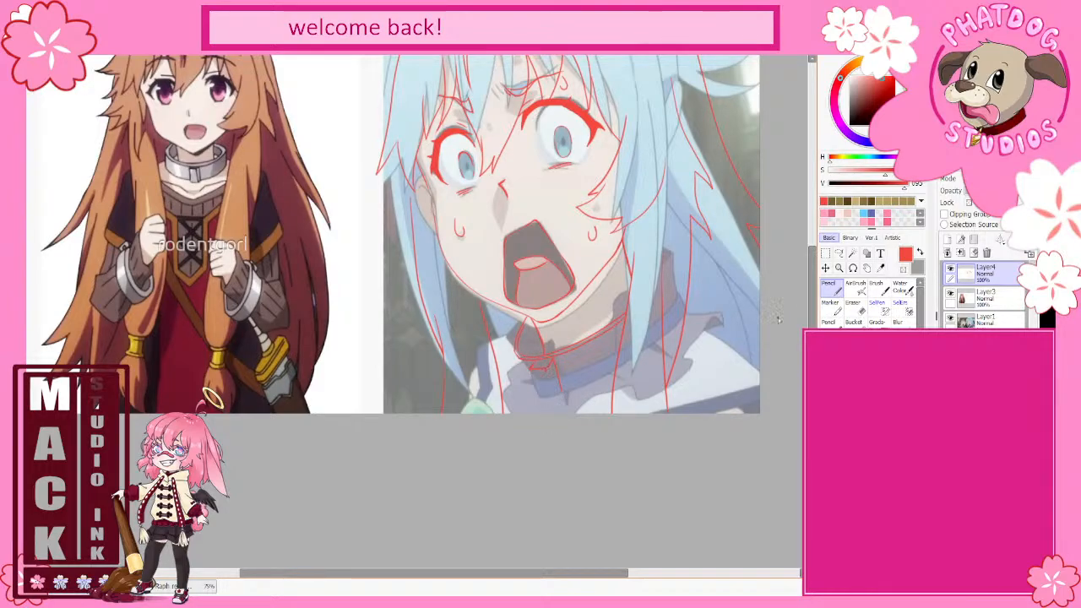
click(852, 309)
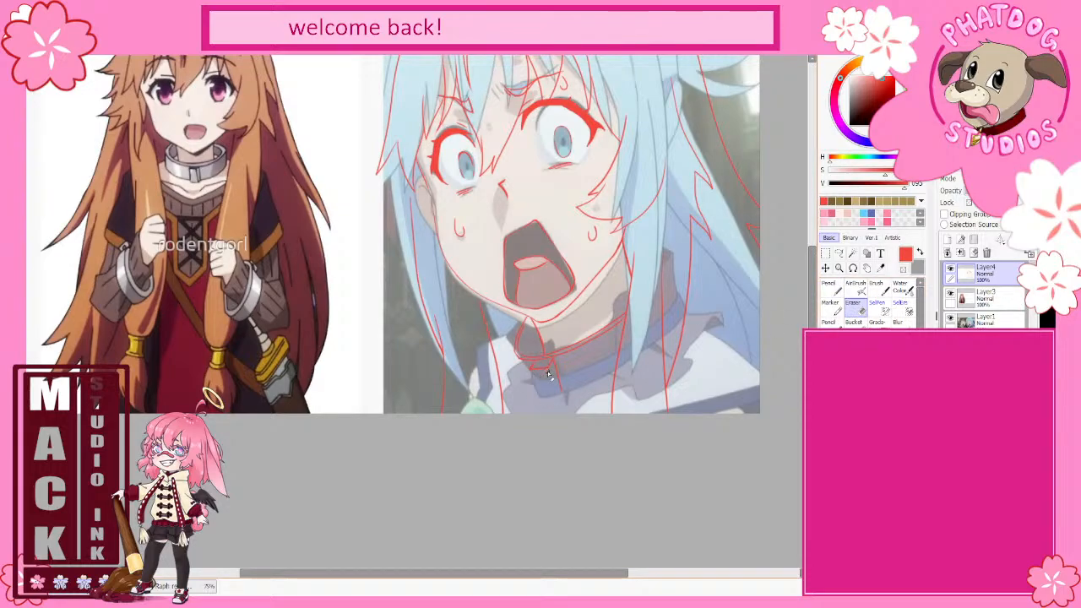
key(n)
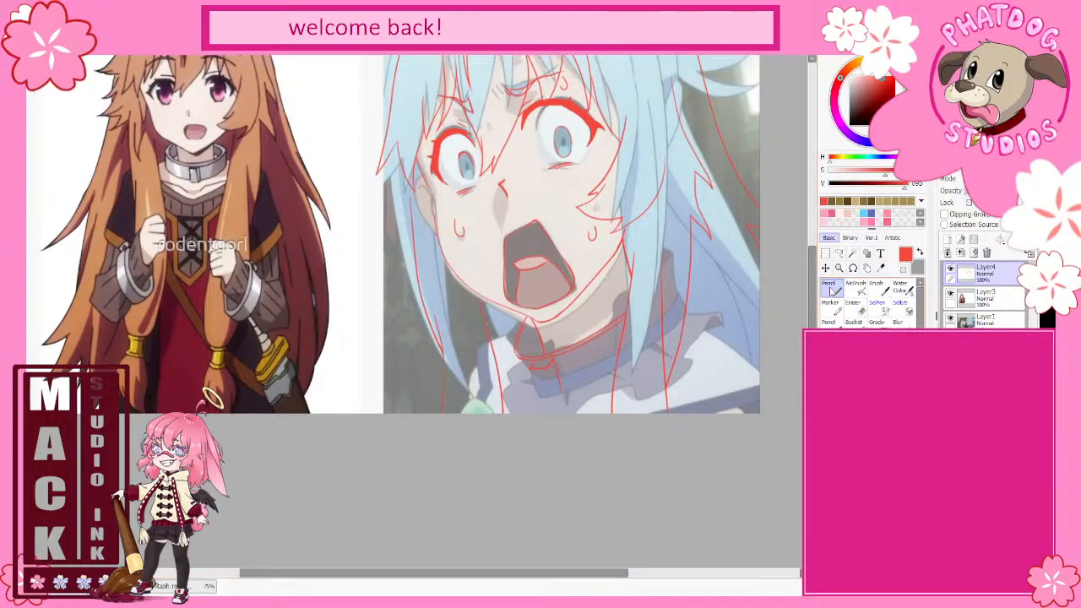
right_click(547, 382)
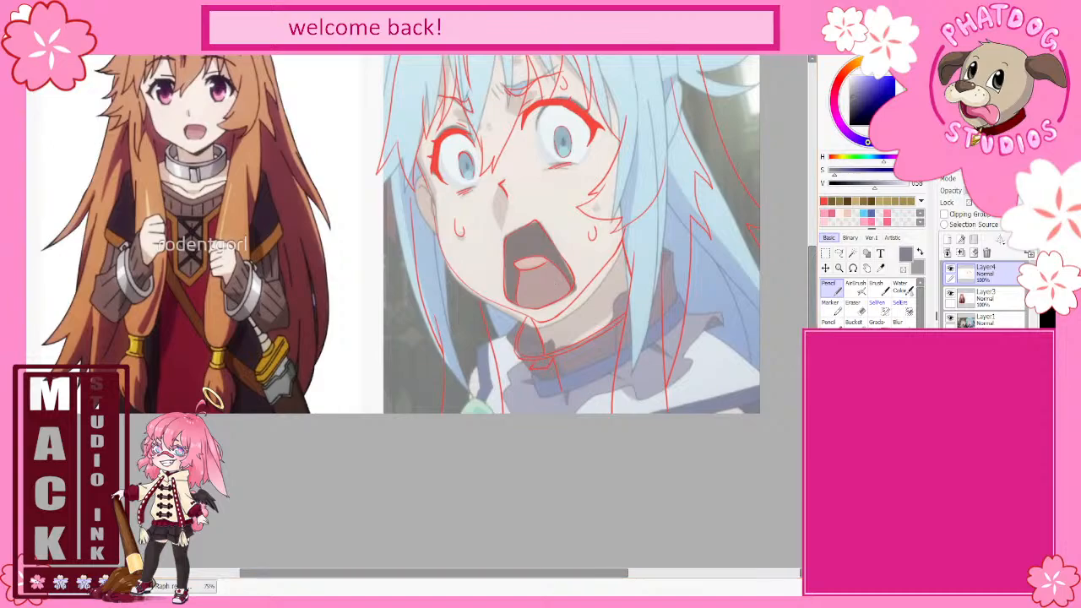
click(822, 203)
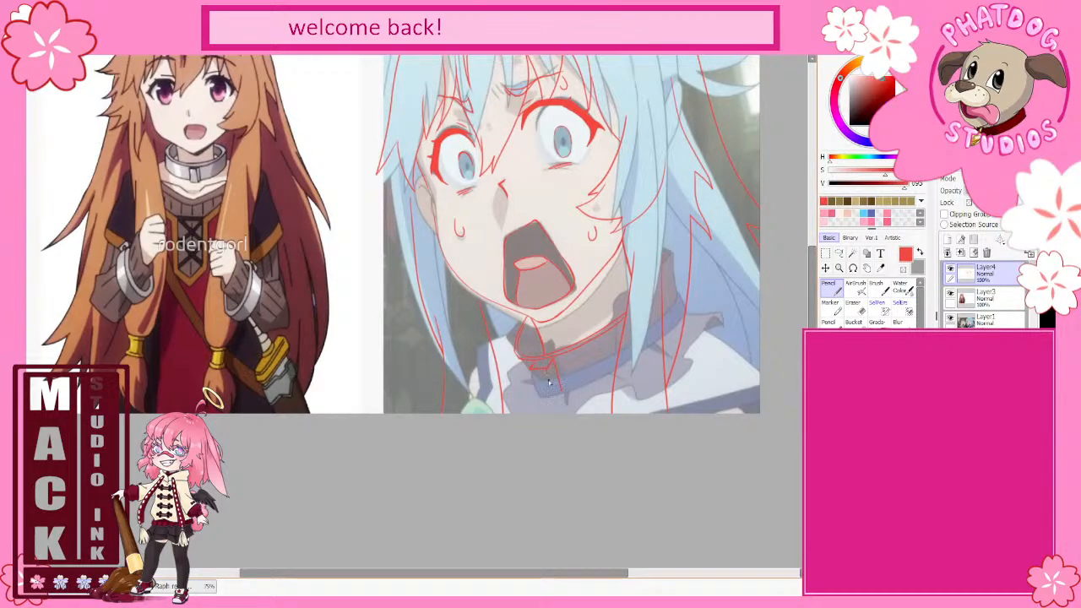
Step: Draw the rectangular piece hanging below the collar's clasp and erase the stray line beside it
drag(548, 382, 557, 403)
mouse_move(531, 373)
mouse_down()
mouse_move(537, 401)
mouse_move(555, 404)
mouse_move(530, 372)
mouse_up()
key(ctrl+z)
key(ctrl+z)
key(e)
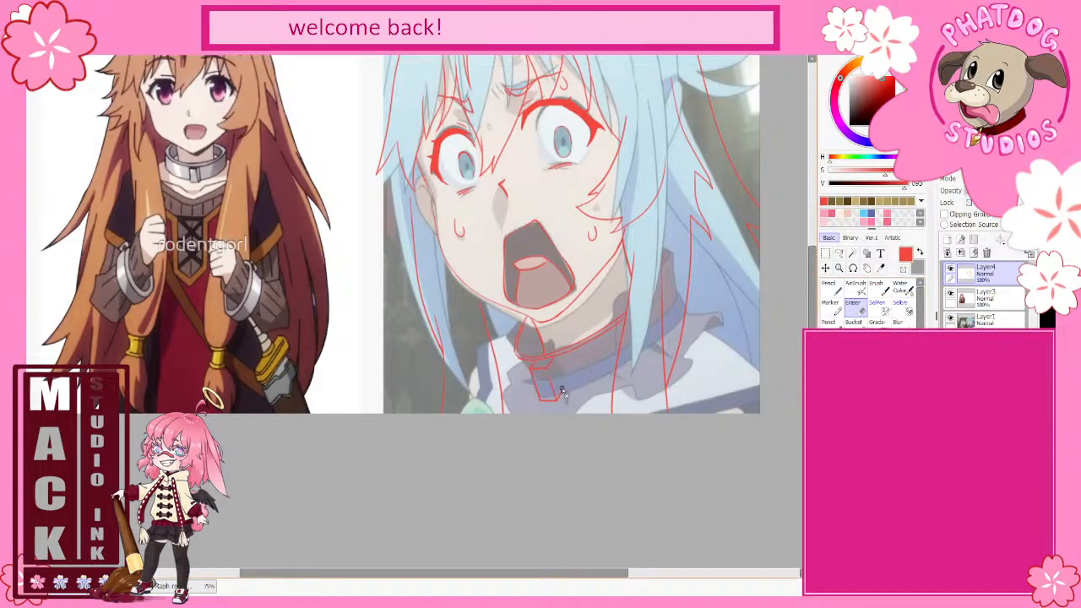
drag(561, 391, 569, 411)
key(n)
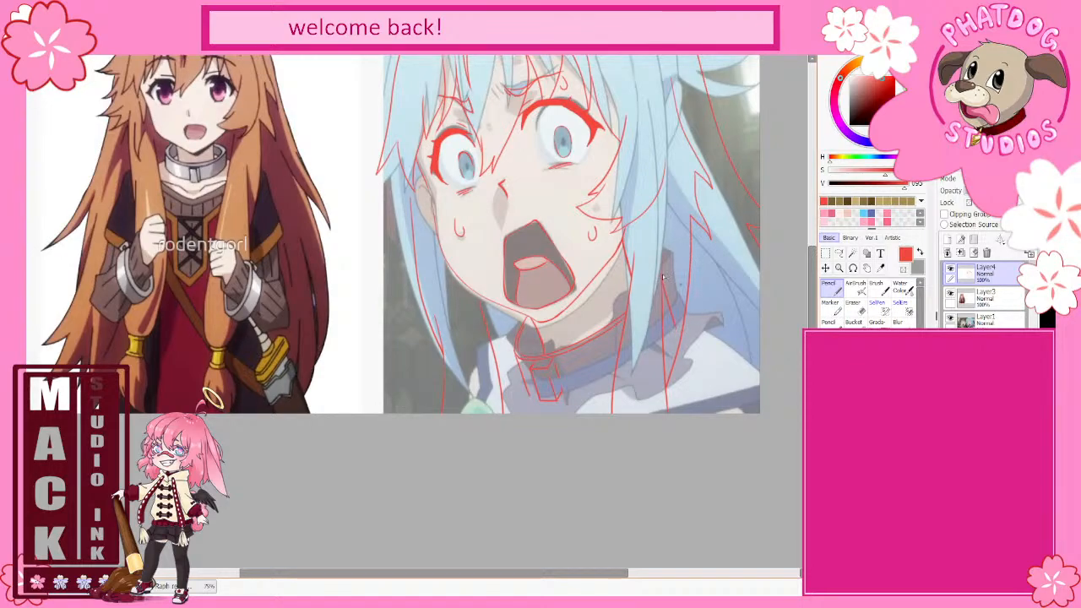
Step: Sketch the side and lower edges of the second band beneath the collar, on both sides of the hanging rectangle
mouse_move(664, 282)
mouse_down()
mouse_move(674, 321)
mouse_move(693, 297)
mouse_up()
key(ctrl+z)
key(ctrl+z)
drag(516, 355, 534, 404)
drag(564, 393, 617, 376)
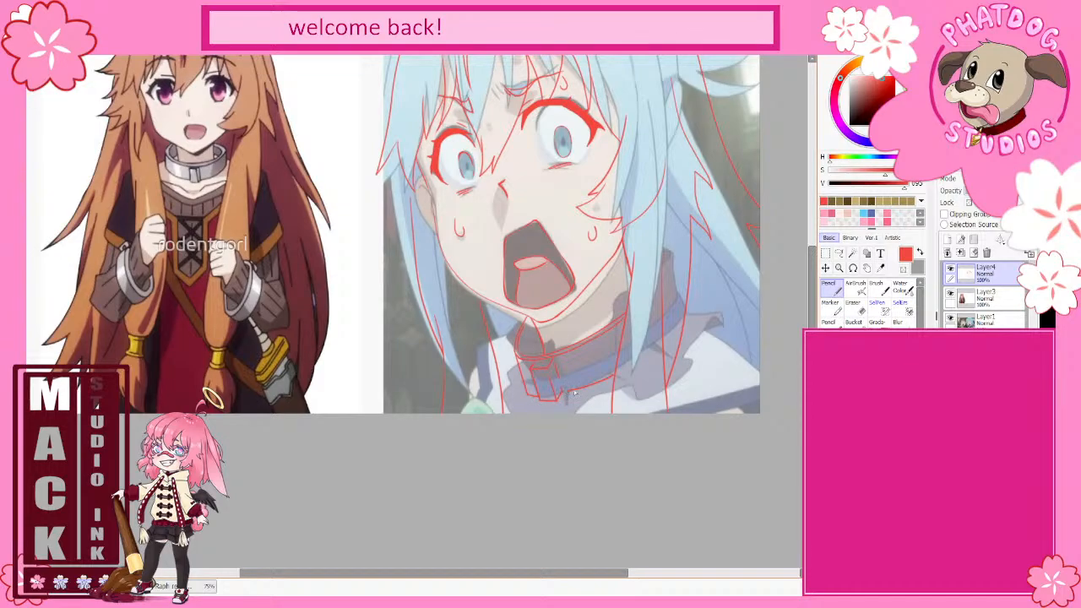
Step: Trim the overlapping lines around the rectangle and rework the collar's upper front edge under the chin with Pencil and Eraser
key(e)
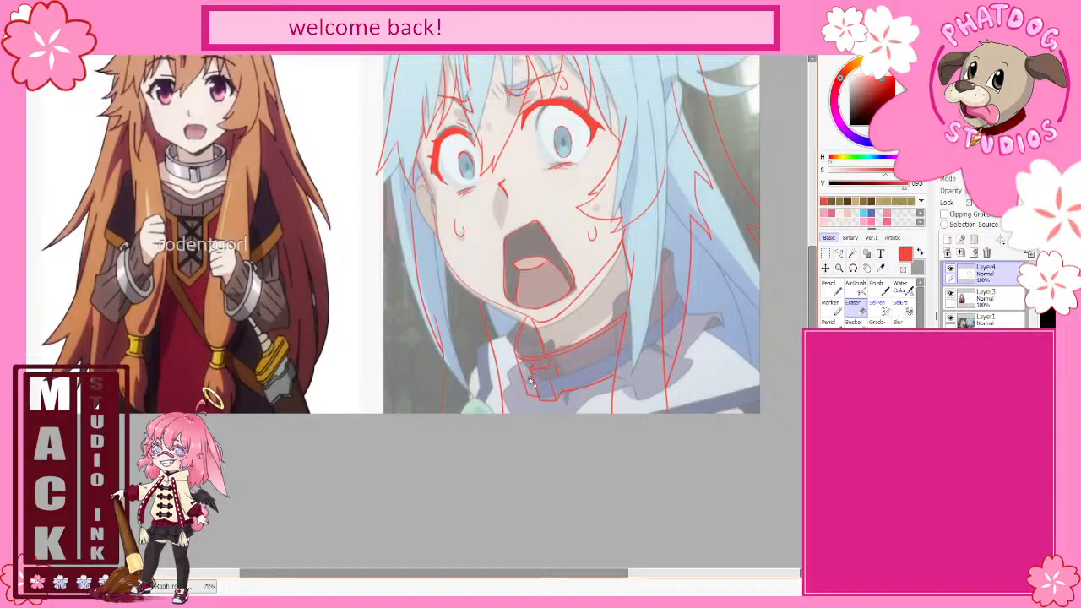
key(n)
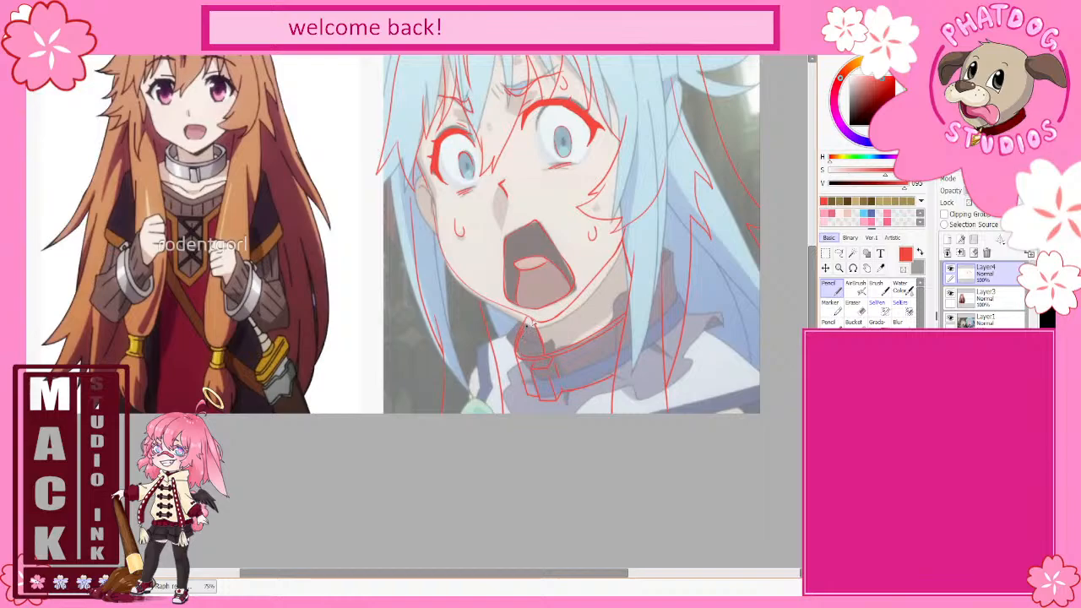
drag(529, 325, 534, 322)
key(e)
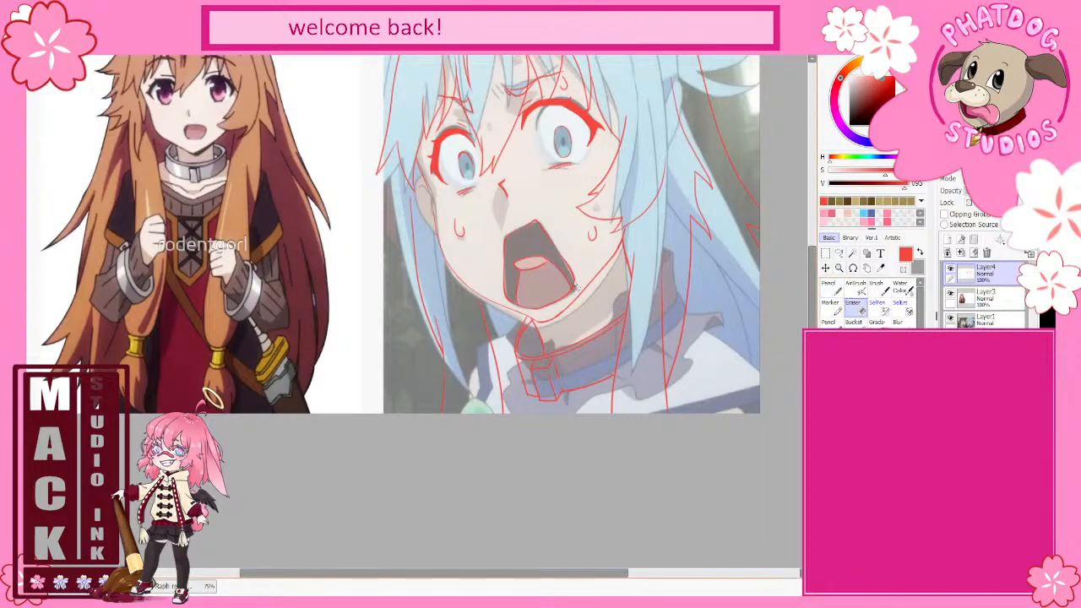
drag(528, 321, 524, 325)
key(n)
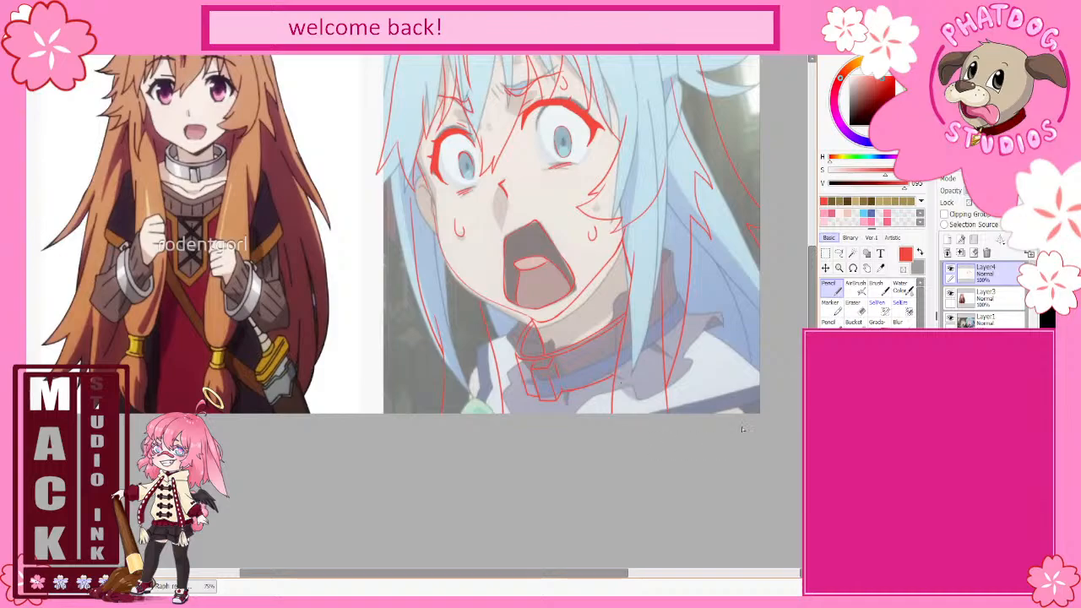
Step: Trace the lower edge of the cape where it crosses the shoulder in the canvas's lower-right corner with red line work
drag(759, 372, 691, 413)
key(ctrl+z)
drag(767, 377, 679, 428)
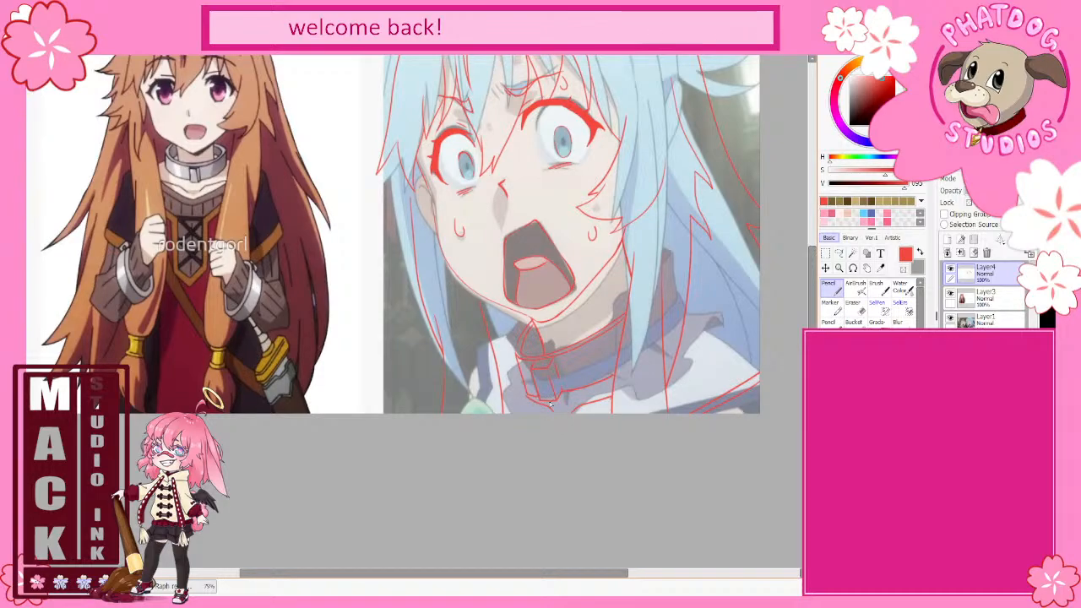
Step: Create a new layer and trace the cape's upper edge from the hair across the shoulder
key(ctrl+shift+n)
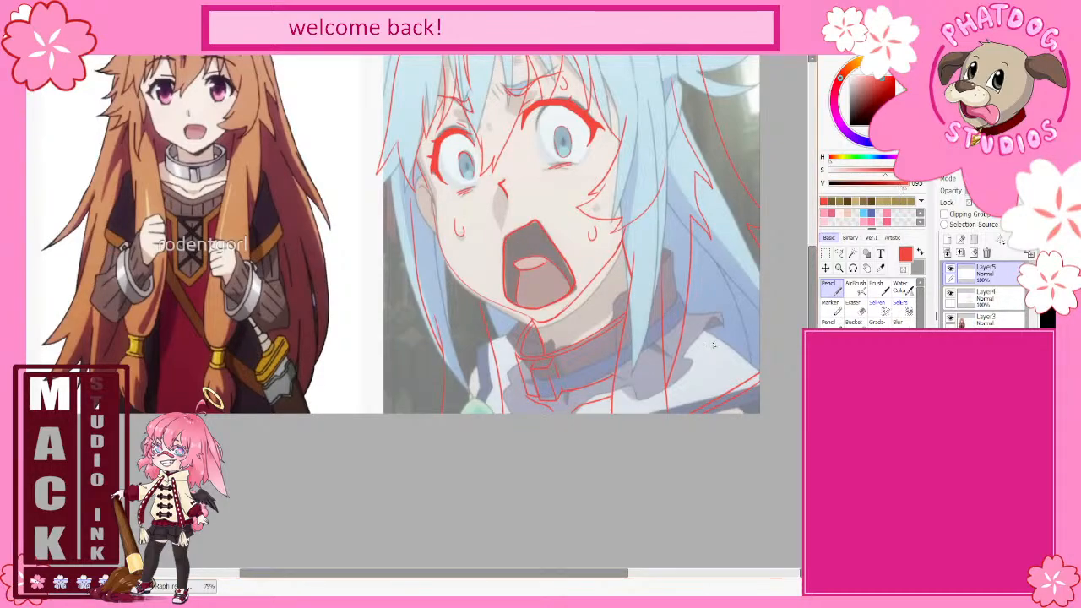
mouse_move(688, 326)
mouse_down()
mouse_move(772, 378)
mouse_move(747, 364)
mouse_up()
key(ctrl+z)
key(ctrl+z)
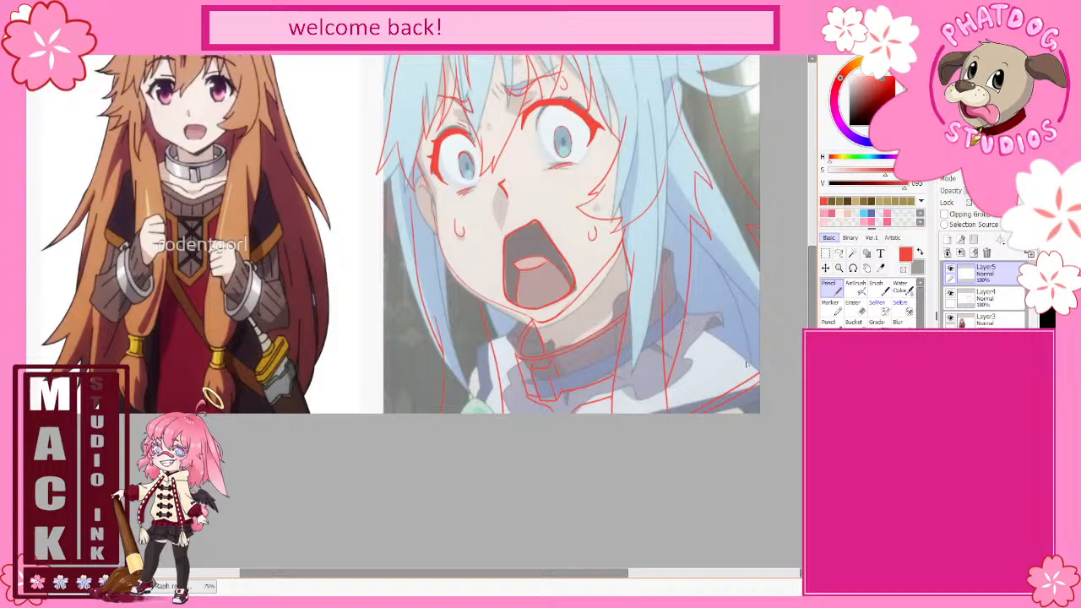
key(ctrl+y)
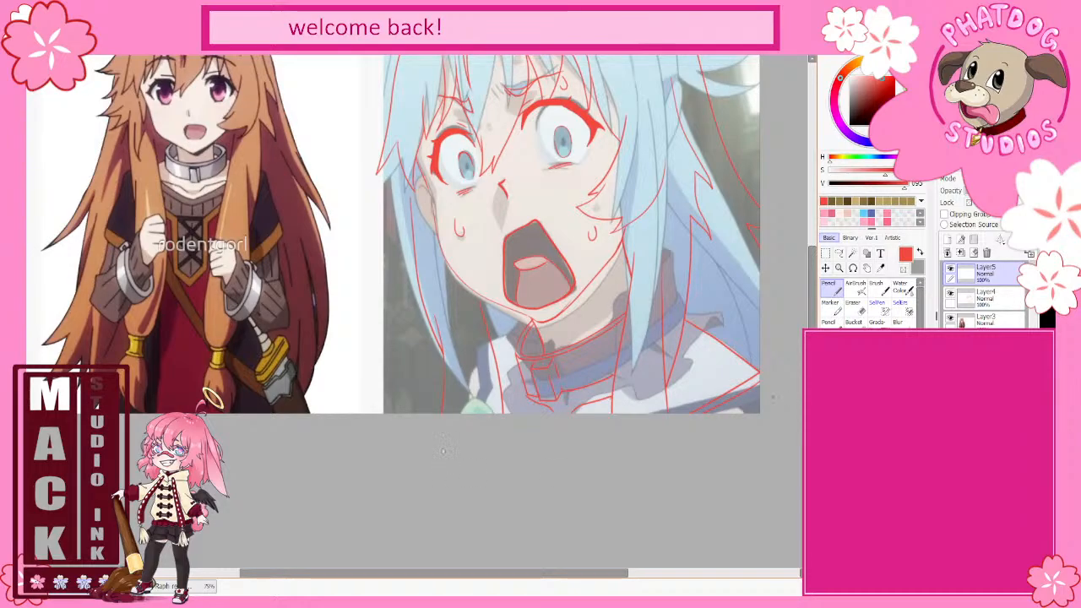
key(e)
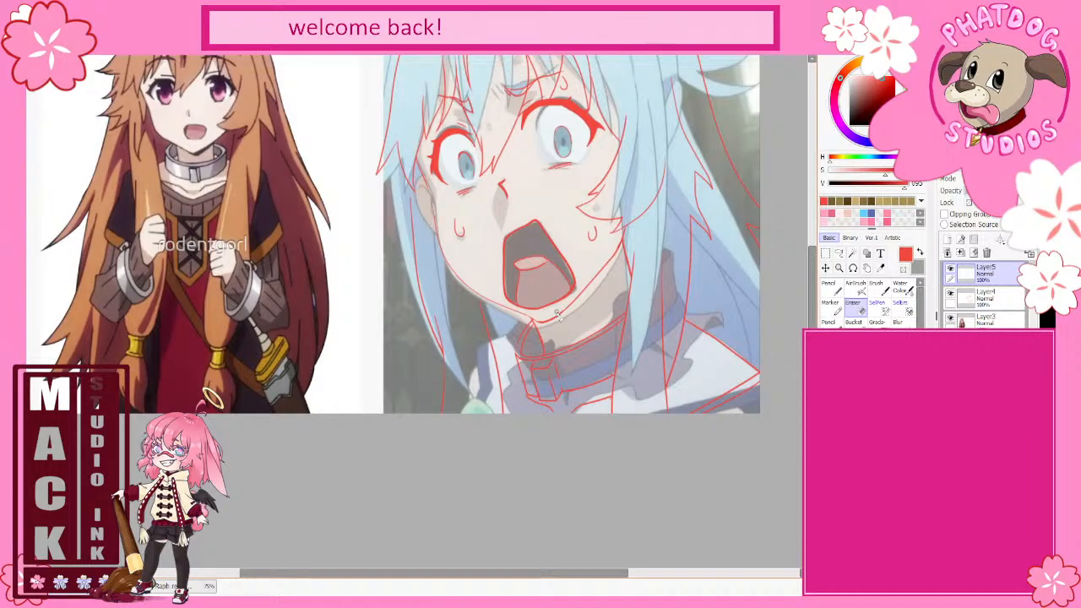
Step: Draw the outer hair outline from the top of the head to jagged tips between the reference picture and the face
click(830, 288)
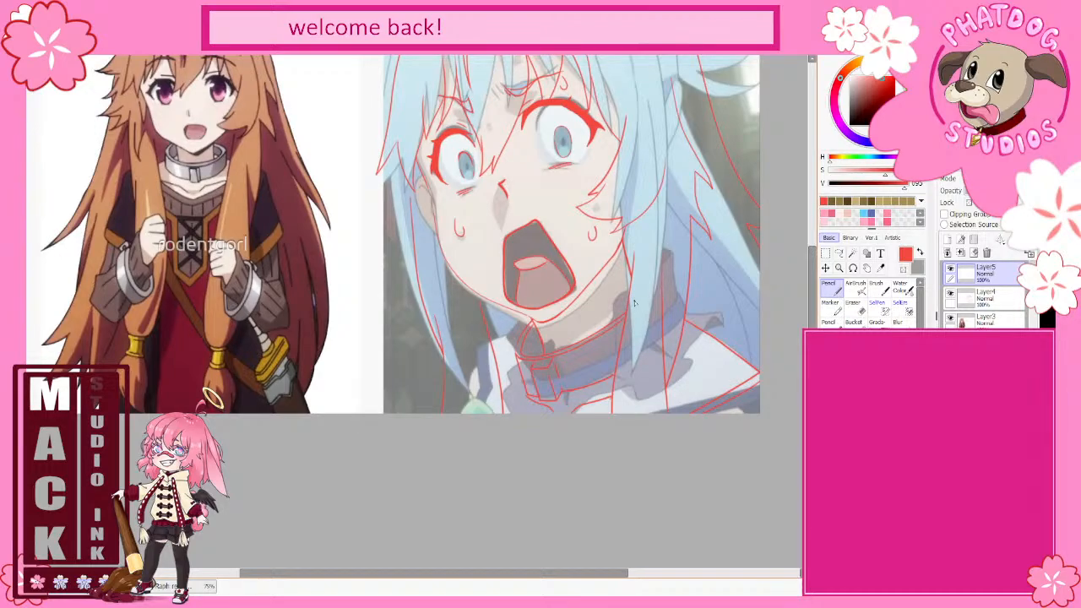
scroll(620, 357, down, 2)
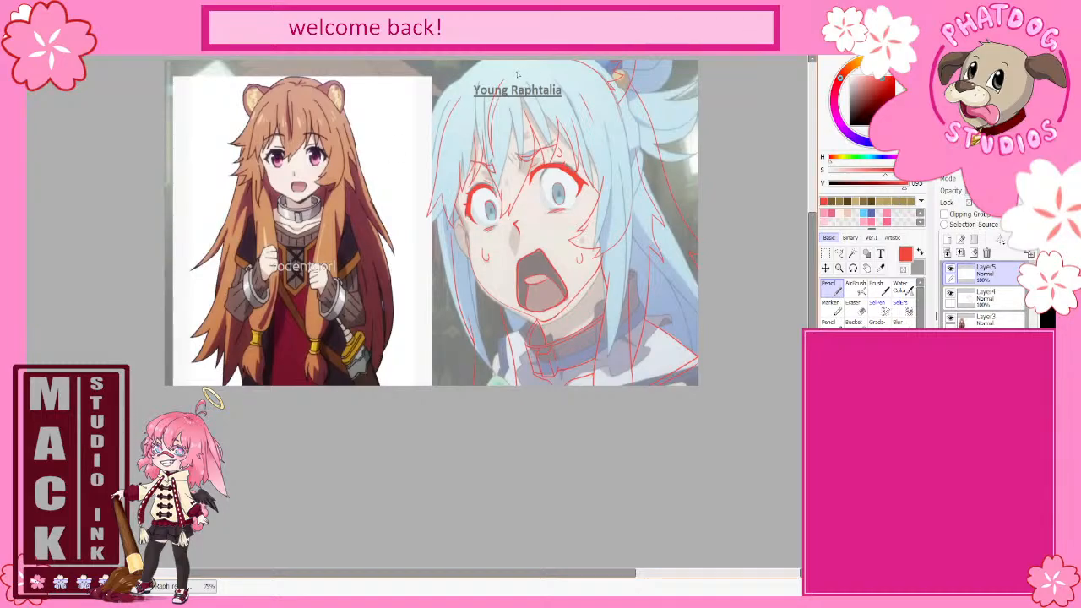
mouse_move(457, 80)
mouse_down()
mouse_move(389, 183)
mouse_move(414, 174)
mouse_up()
drag(399, 182, 420, 181)
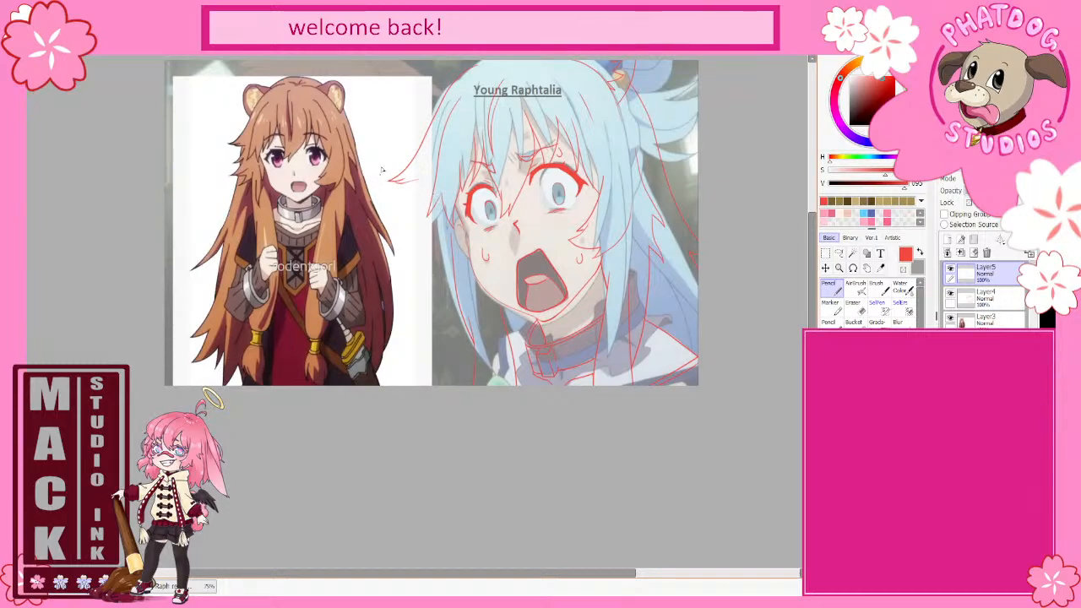
key(ctrl+z)
drag(393, 181, 410, 180)
drag(399, 201, 393, 208)
Step: Lasso the new jagged hair strokes and transform them so they sit slightly closer to the head
mouse_move(488, 60)
mouse_down()
mouse_move(384, 156)
mouse_move(402, 263)
mouse_move(461, 91)
mouse_move(490, 62)
mouse_up()
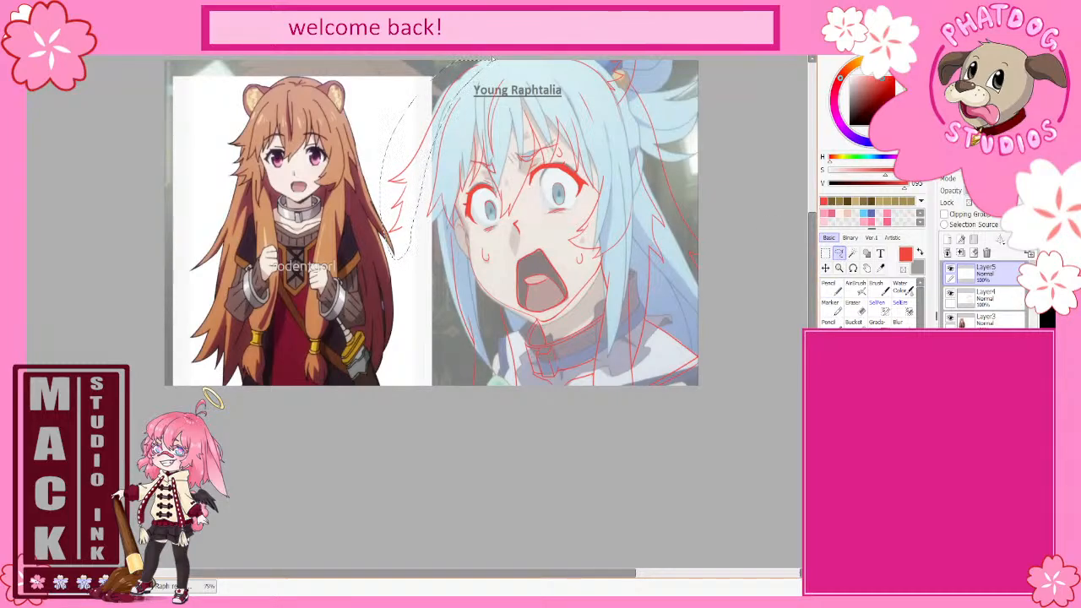
key(ctrl+t)
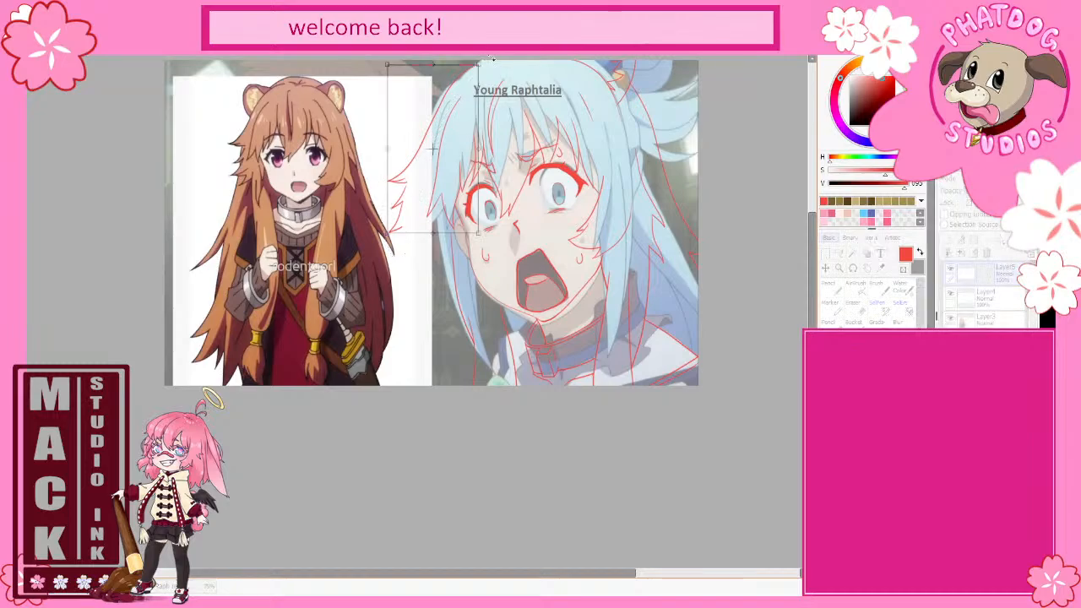
mouse_move(561, 303)
mouse_down()
mouse_move(579, 260)
mouse_move(501, 289)
mouse_move(512, 273)
mouse_up()
drag(453, 193, 448, 196)
key(Return)
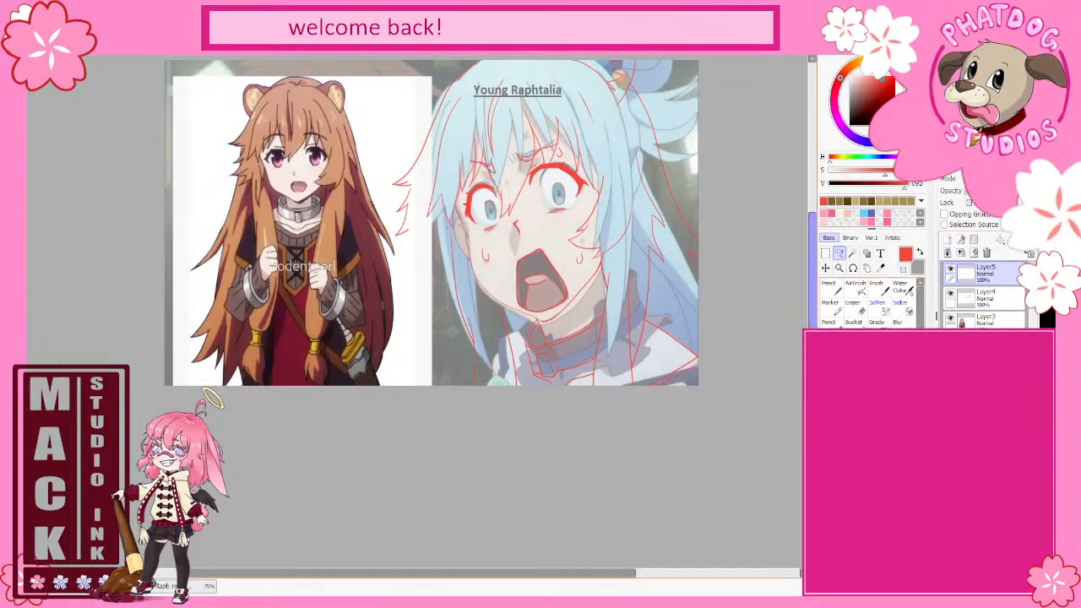
Step: Draw the remaining side hair strands and animal ears, and hide the traced anime screenshot layer
key(n)
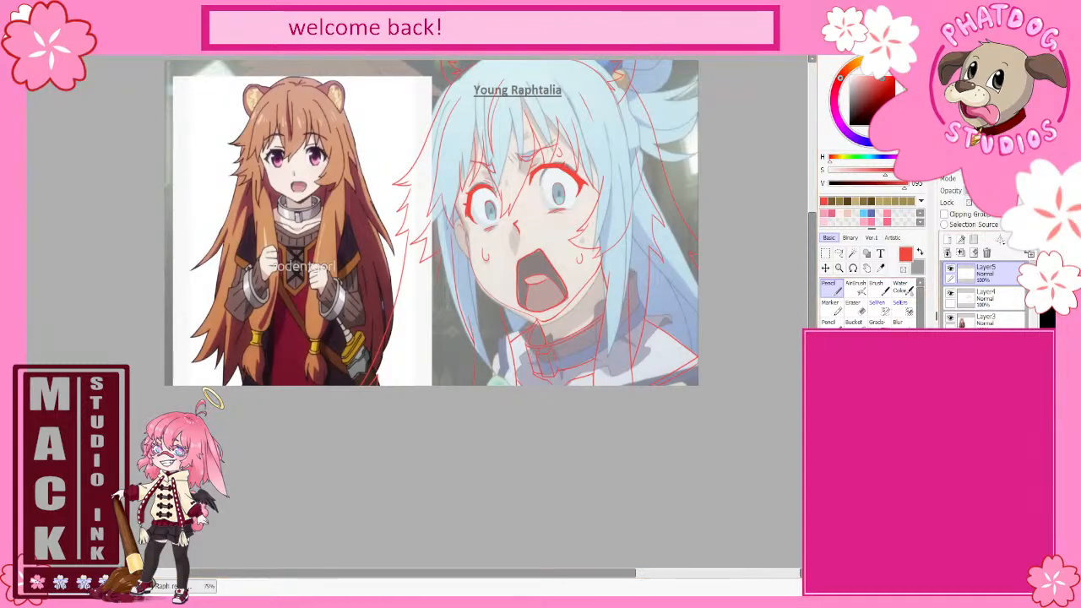
click(950, 343)
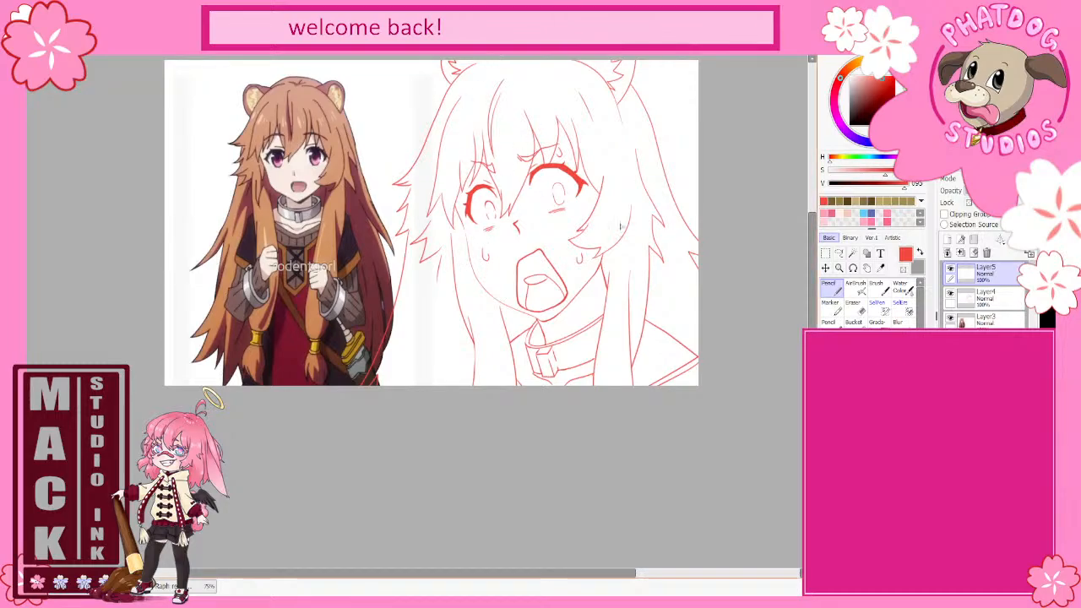
Step: Merge the hair layer down into the line-art layer and clean up the lines around the face and hair
key(e)
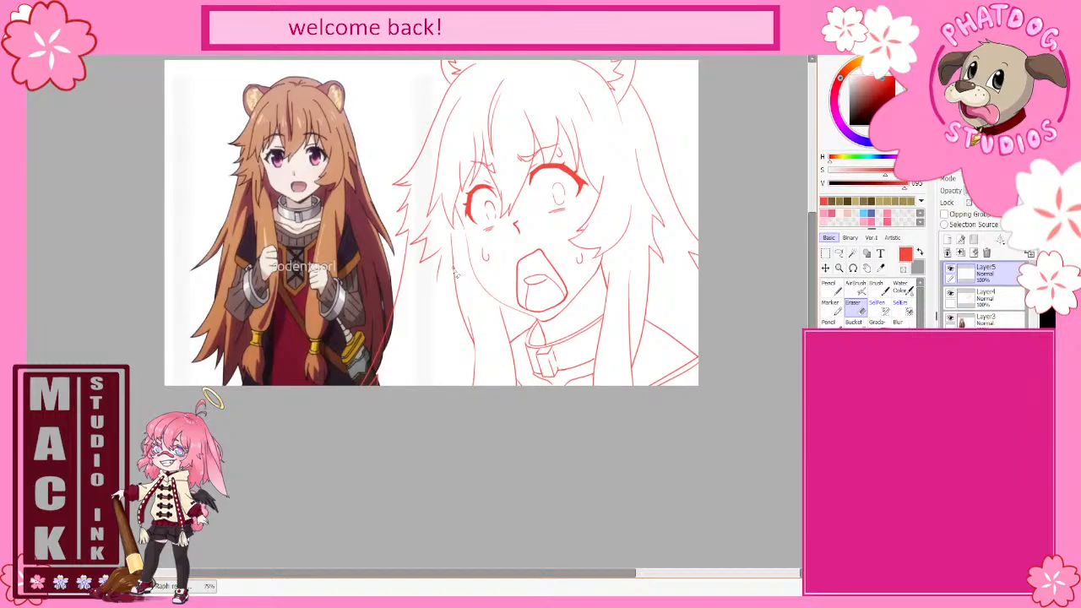
click(961, 253)
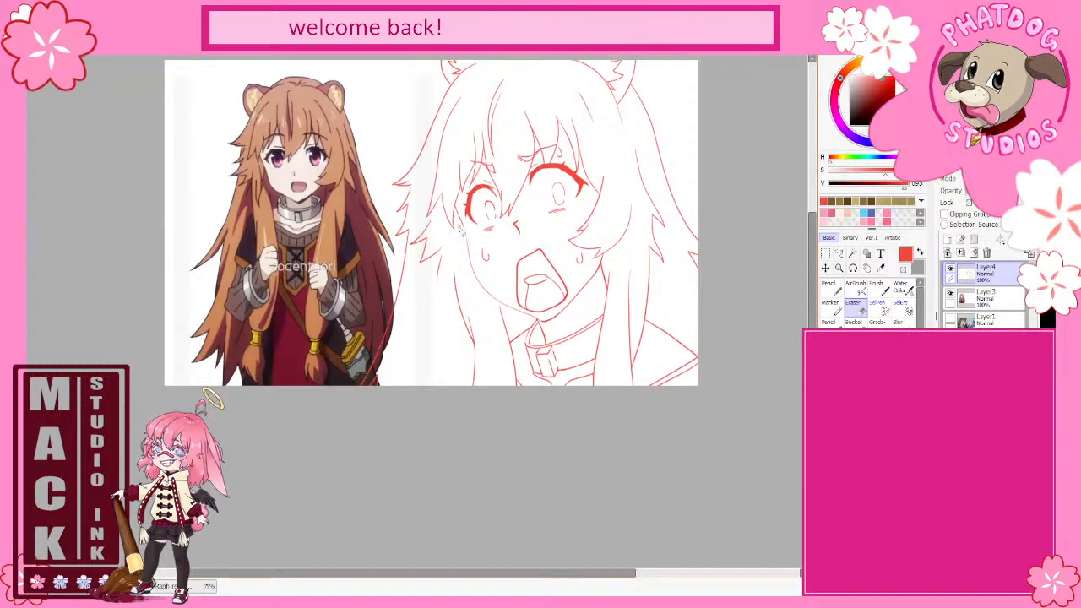
click(835, 286)
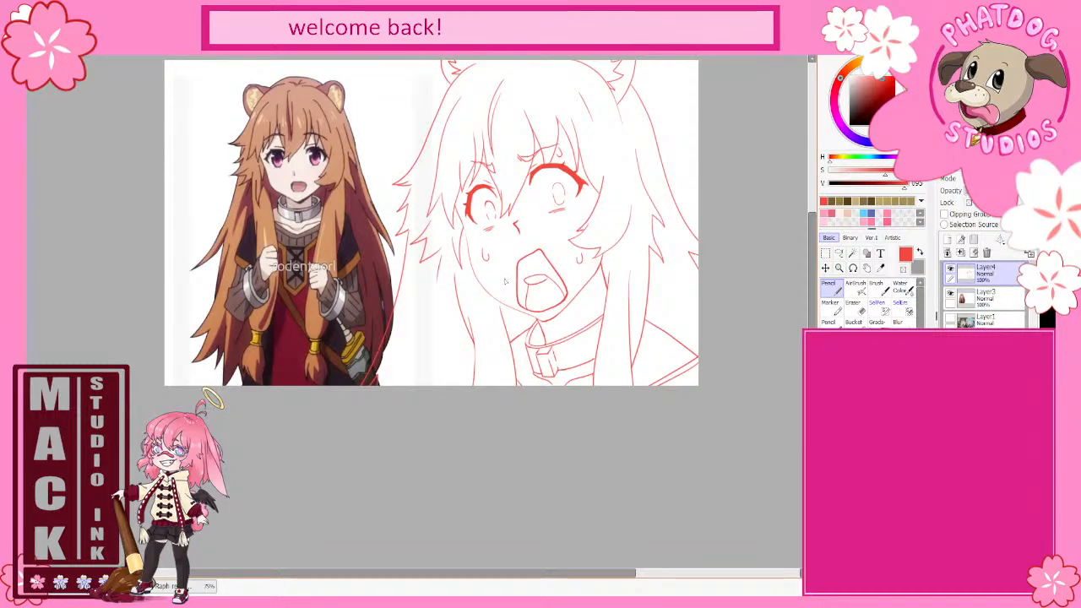
scroll(538, 270, up, 2)
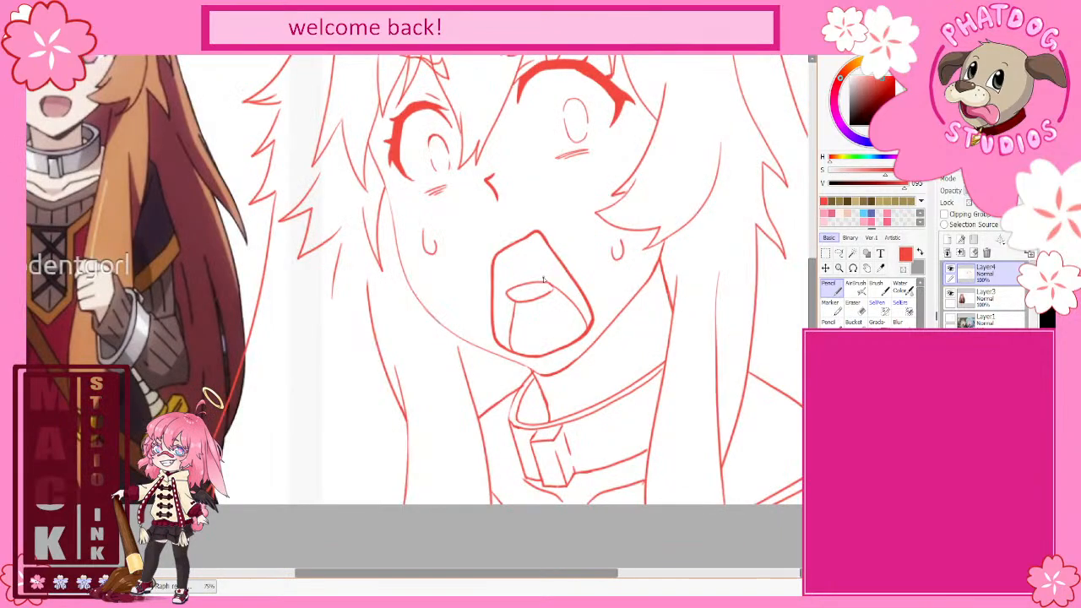
key(e)
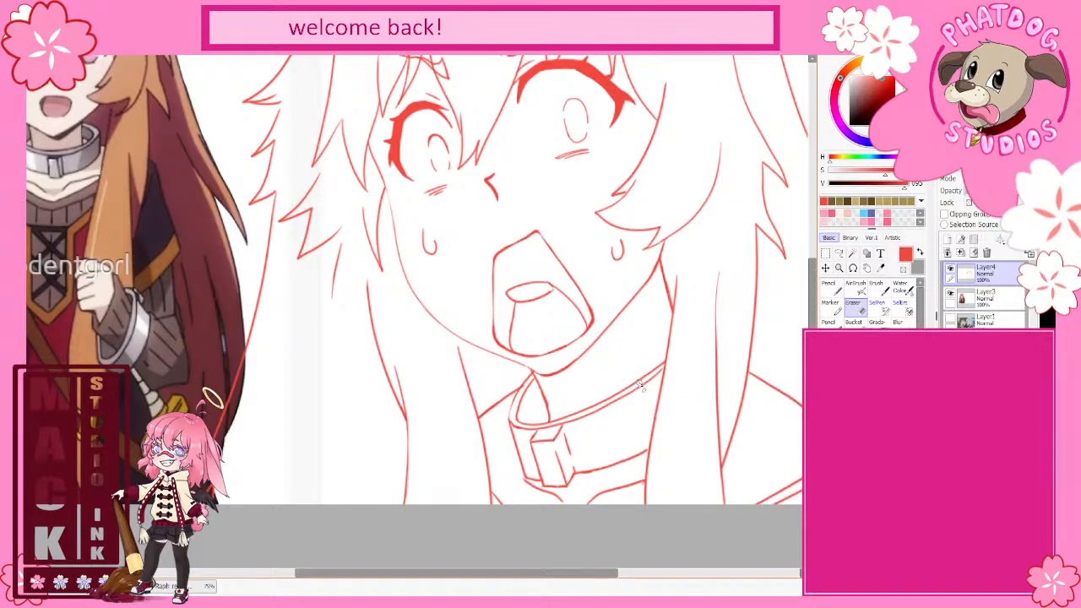
scroll(642, 386, down, 2)
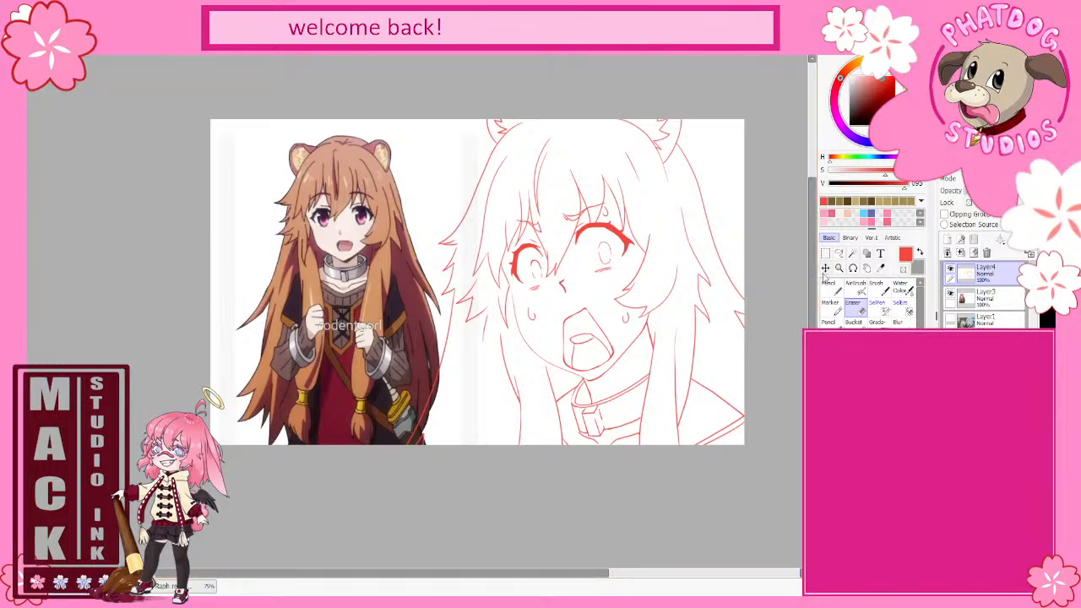
click(838, 253)
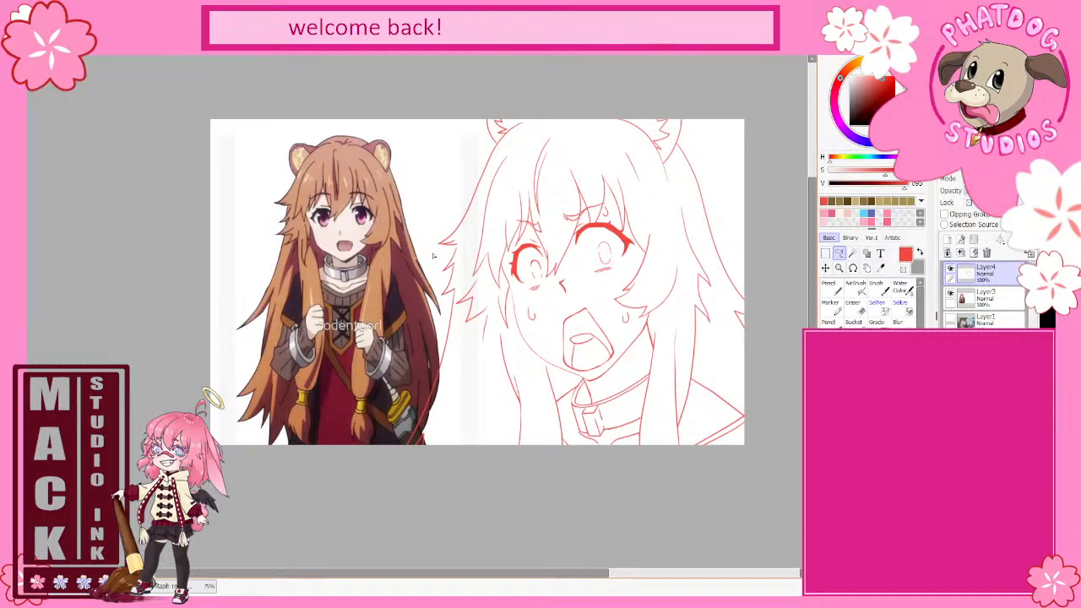
click(830, 287)
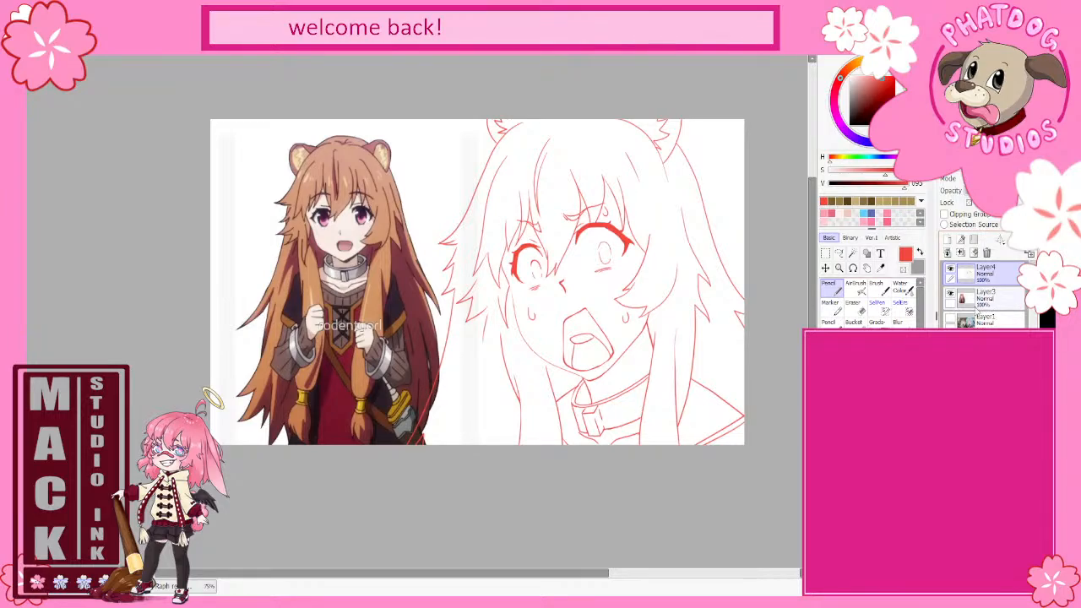
key(ctrl+plus)
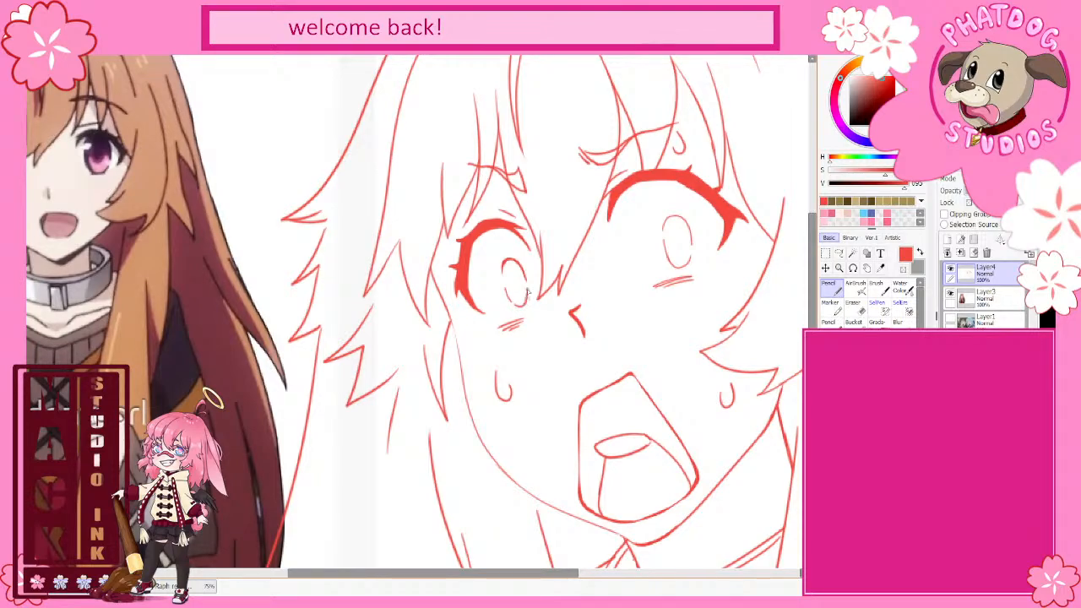
scroll(528, 293, down, 3)
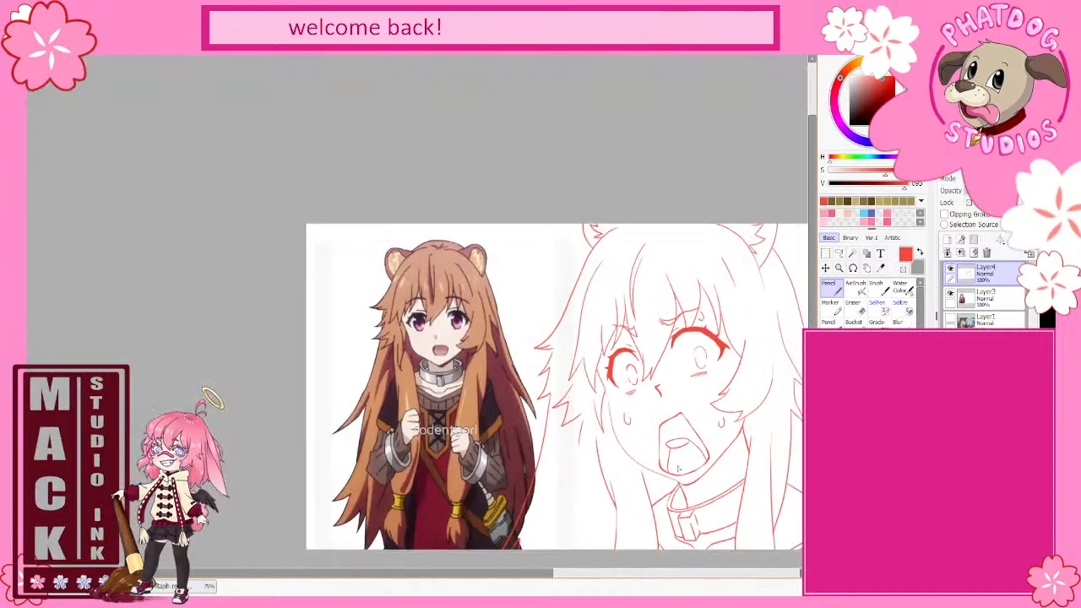
drag(514, 567, 555, 568)
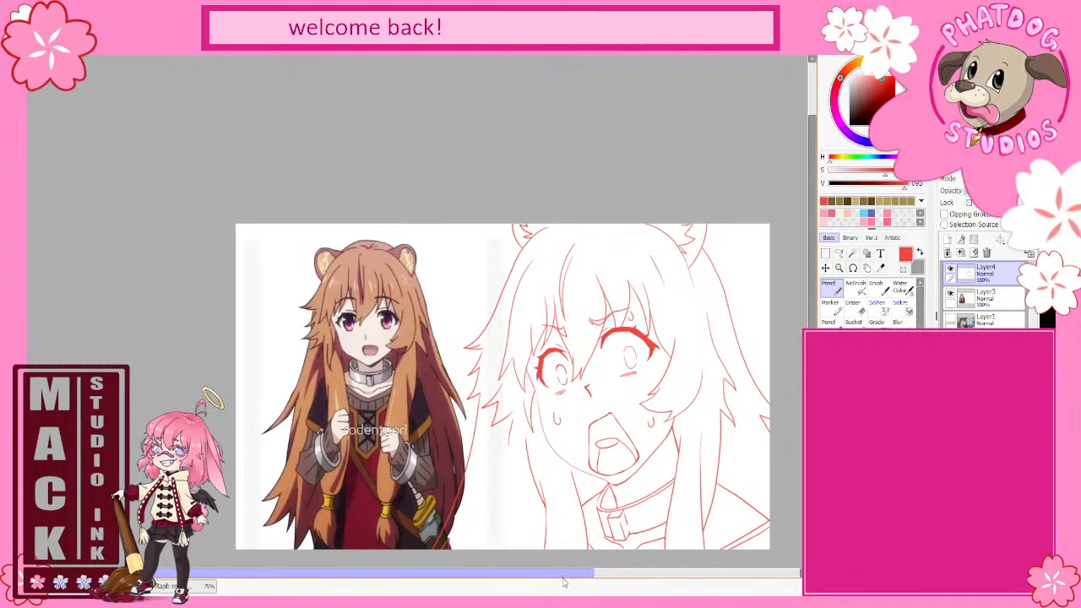
scroll(794, 367, down, 1)
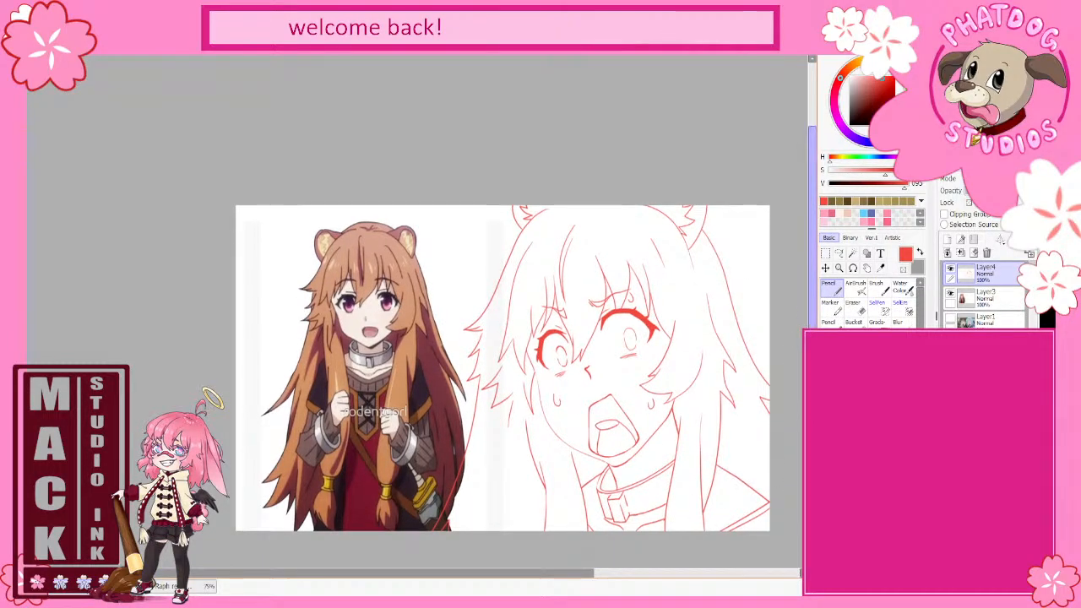
Step: Toggle the visibility of the character reference and the anime screenshot to compare them with the line art
click(951, 293)
click(951, 295)
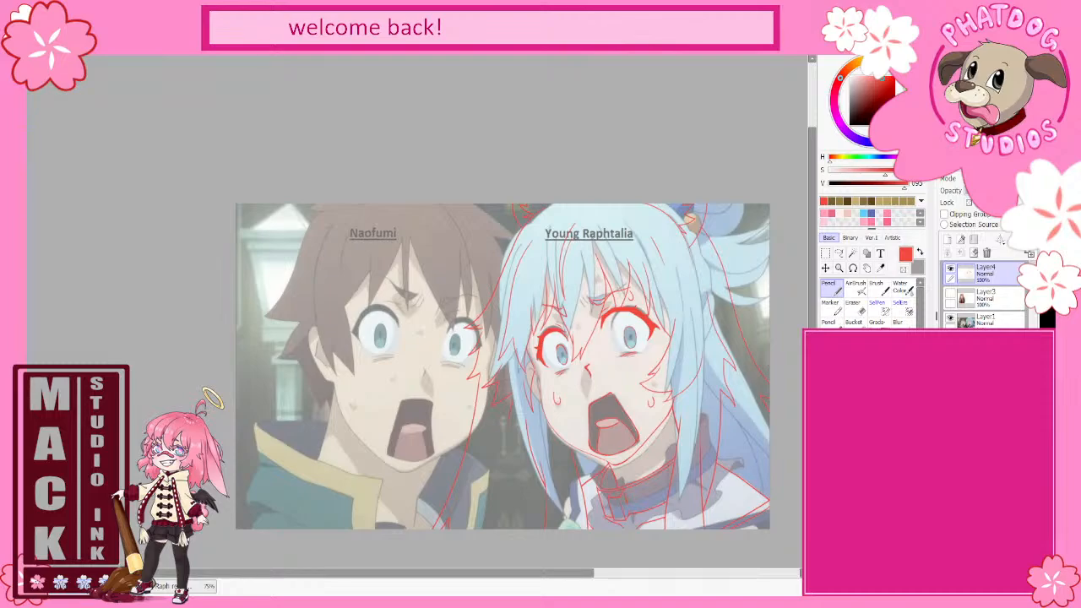
click(951, 294)
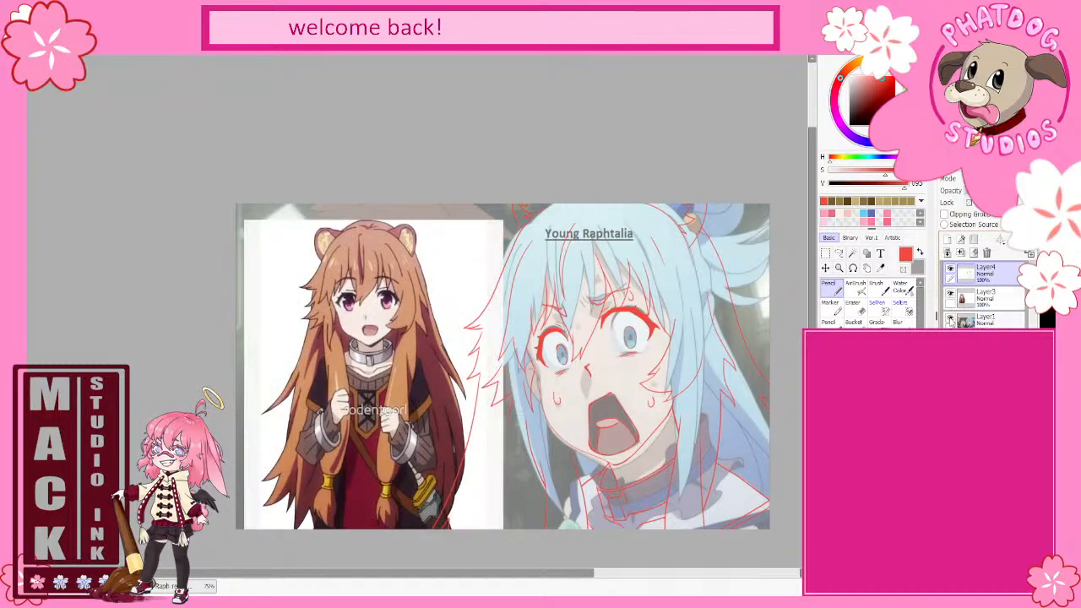
click(951, 319)
Step: Add a new layer directly beneath the line art and sample the light brown hair colour from the reference for the Bucket tool
click(998, 321)
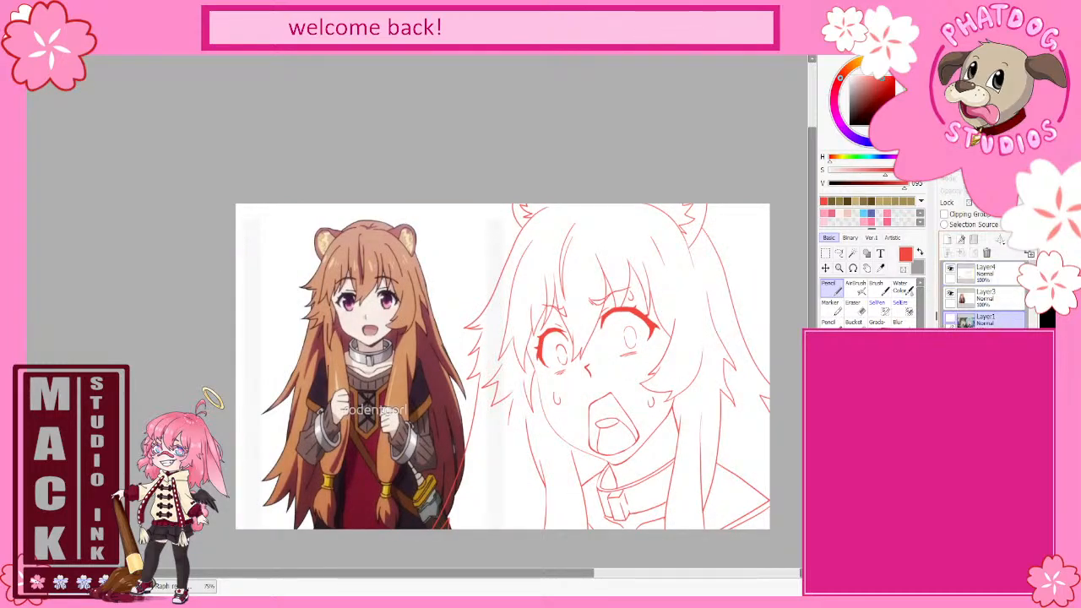
click(986, 299)
click(960, 240)
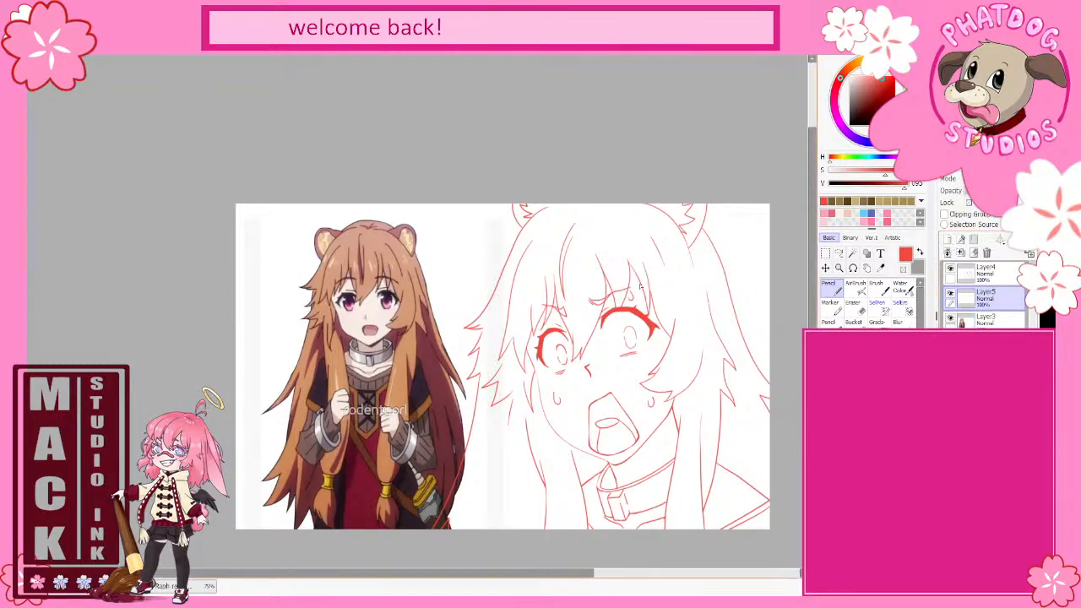
alt+click(408, 301)
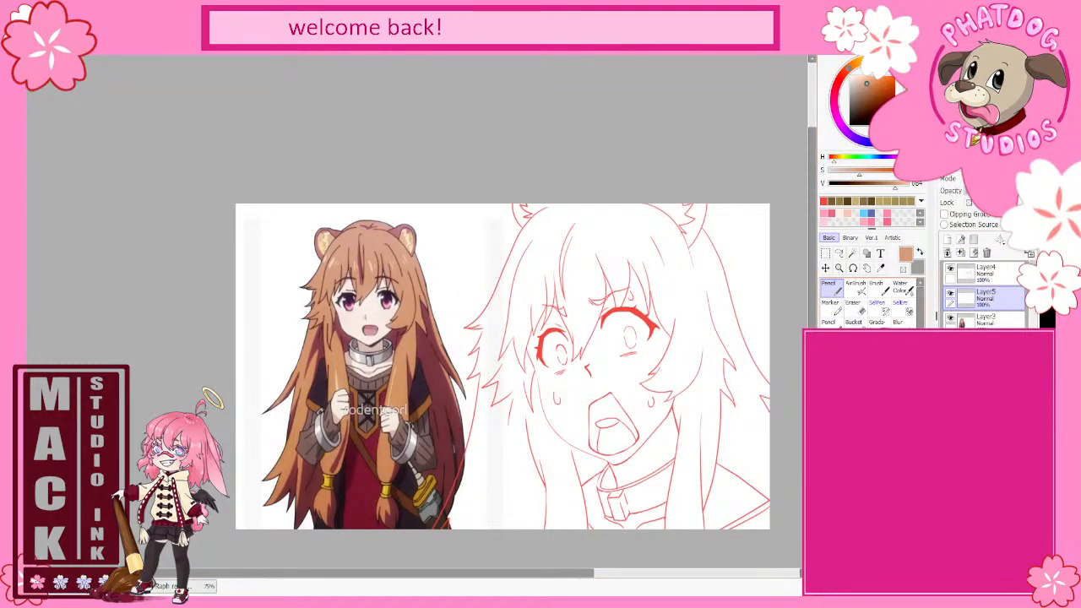
click(853, 322)
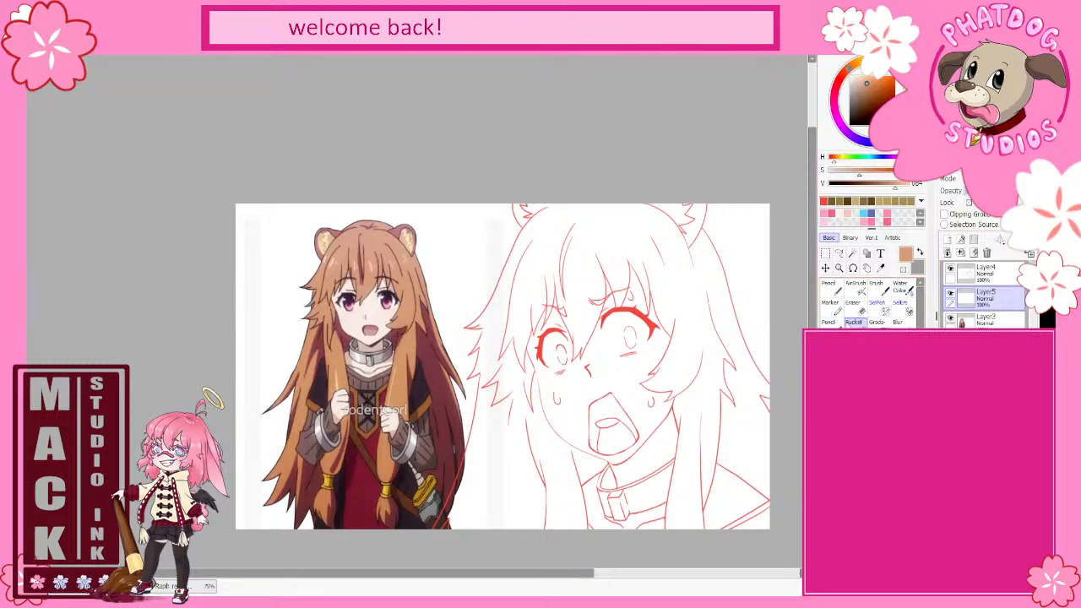
Step: Shift the full-body character reference on Layer3 left and slightly up, away from the line art's hair
click(984, 319)
click(826, 268)
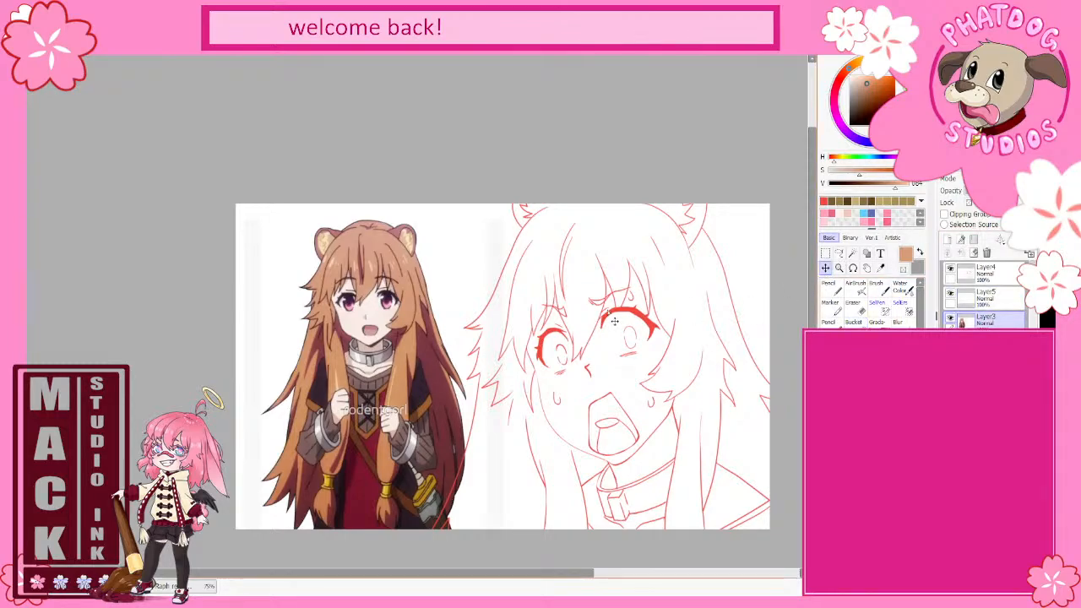
drag(615, 321, 579, 311)
Step: Fill the main hair areas on Layer5 with the light brown hair colour using the Bucket tool
click(854, 322)
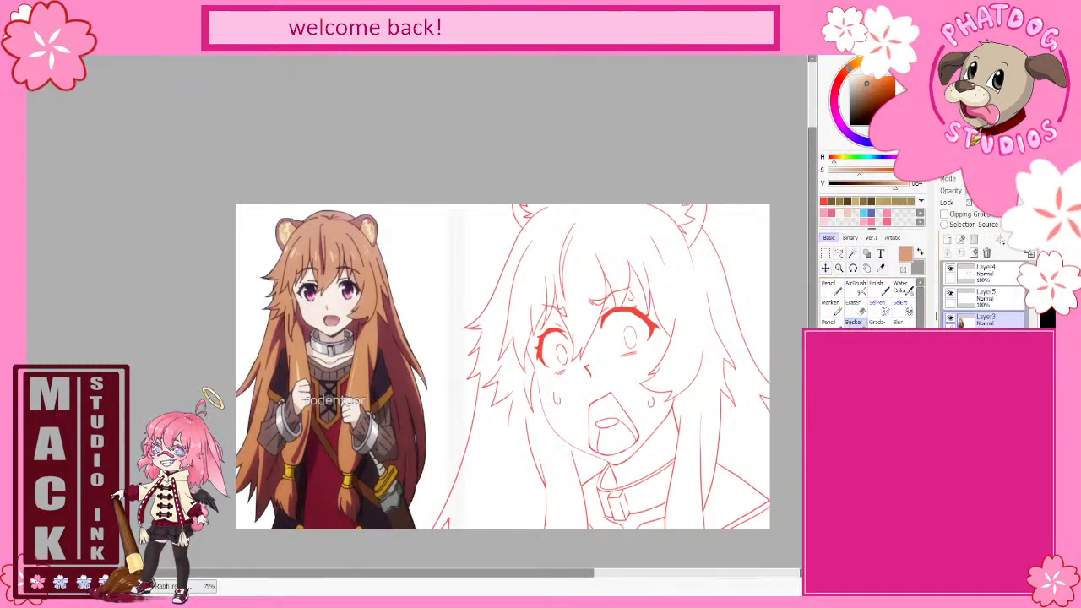
click(986, 296)
click(706, 323)
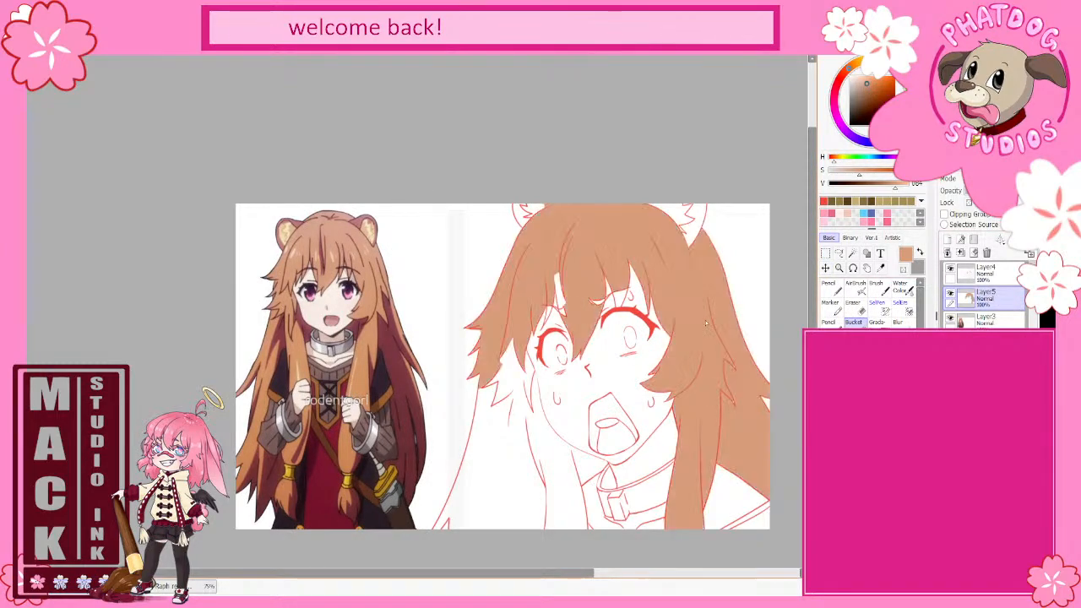
click(533, 483)
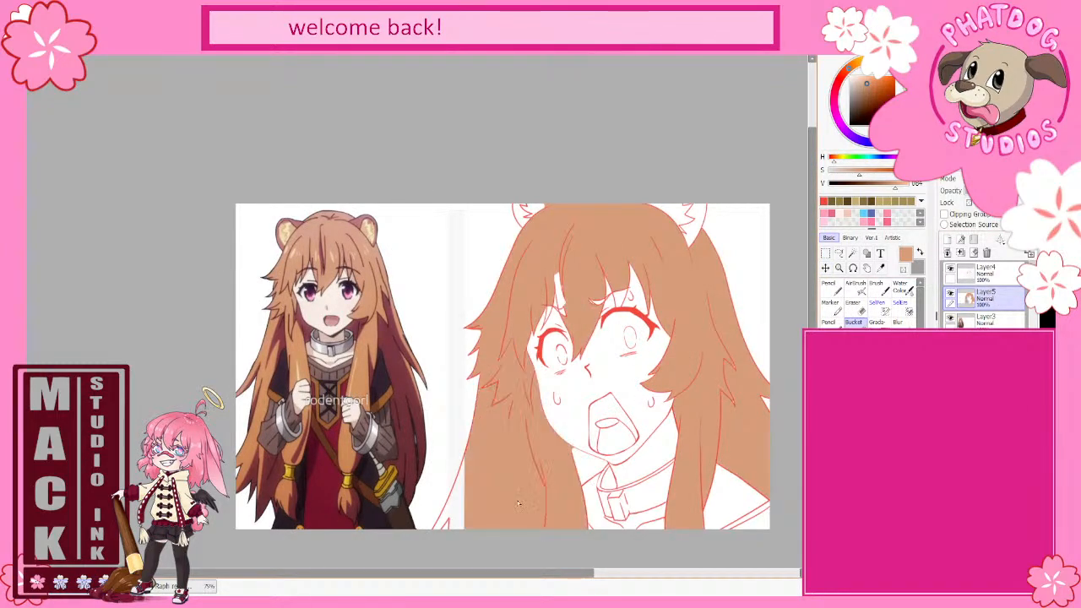
Step: Sample the dark brown from the reference's shadowed hair and recolour the red line art on Layer4 with a large Pencil brush
alt+click(390, 328)
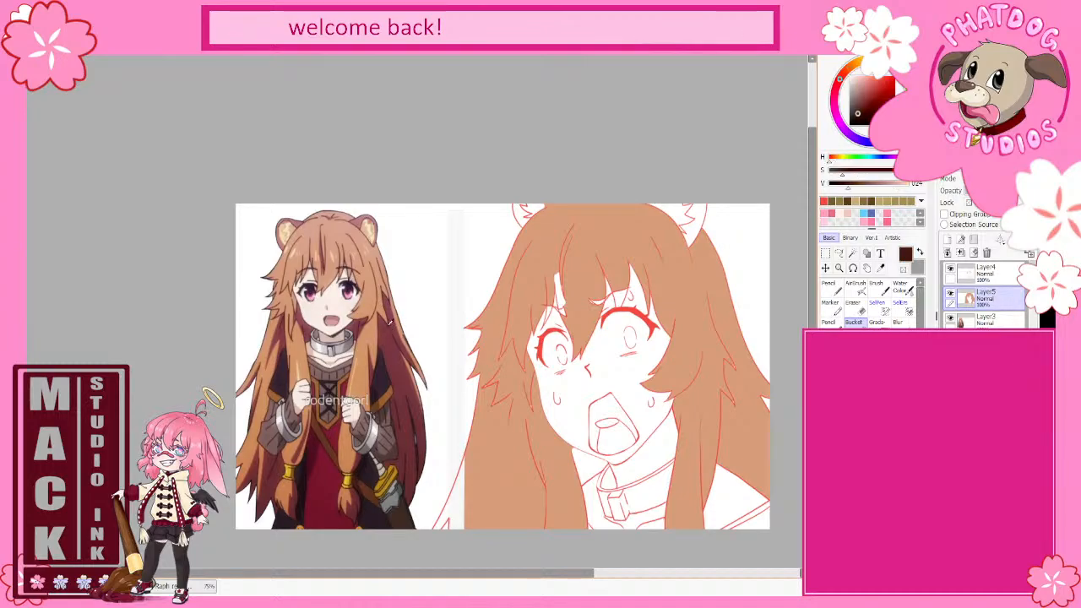
click(985, 272)
click(830, 286)
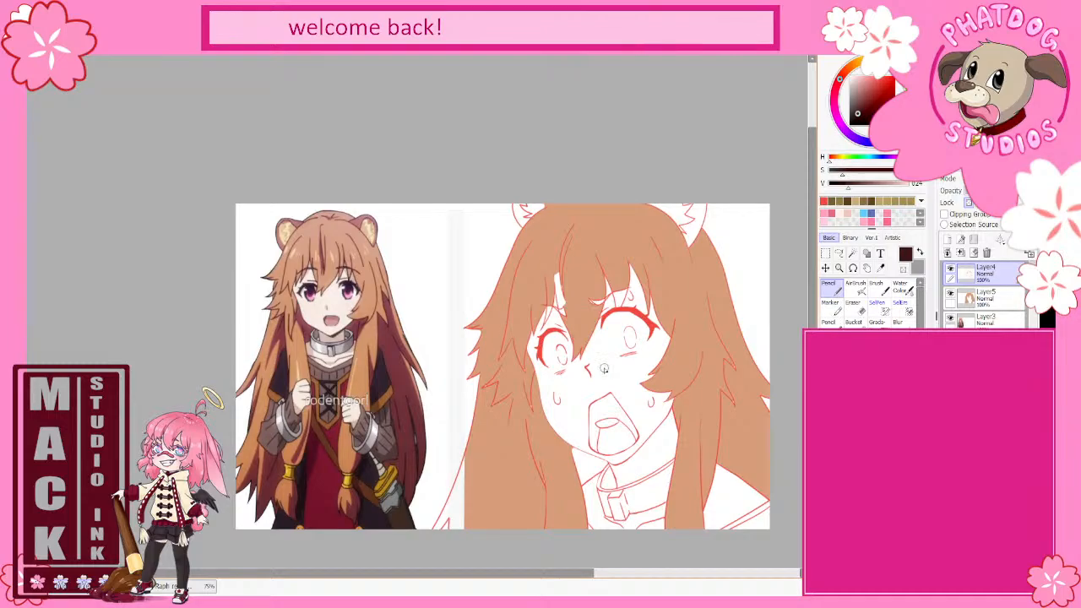
mouse_move(604, 369)
mouse_down()
mouse_move(608, 389)
mouse_move(630, 211)
mouse_move(524, 359)
mouse_move(604, 205)
mouse_move(718, 456)
mouse_move(718, 338)
mouse_move(566, 321)
mouse_up()
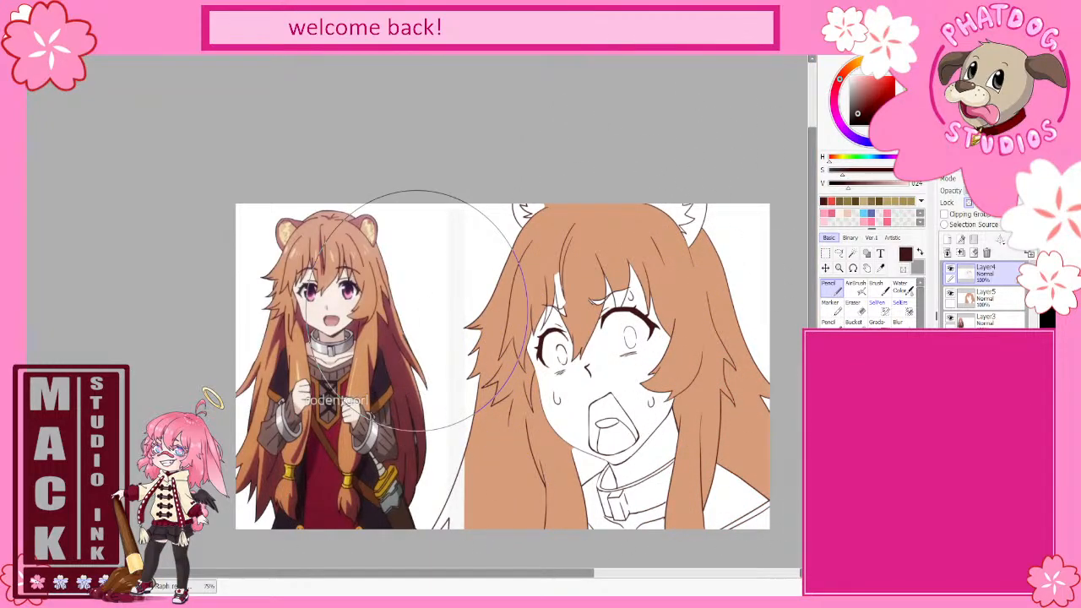
Step: Resample the light brown hair colour and bucket-fill the remaining white gaps in the fringe and beside the jaw on Layer5
alt+click(709, 372)
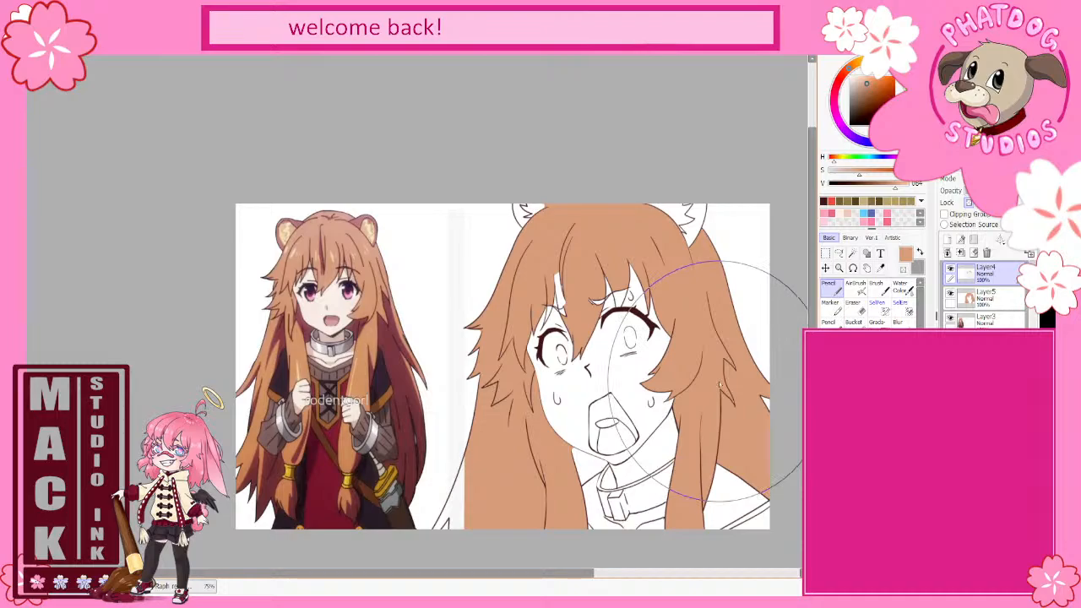
key(bracketleft)
key(bracketleft)
key(bracketleft)
key(bracketleft)
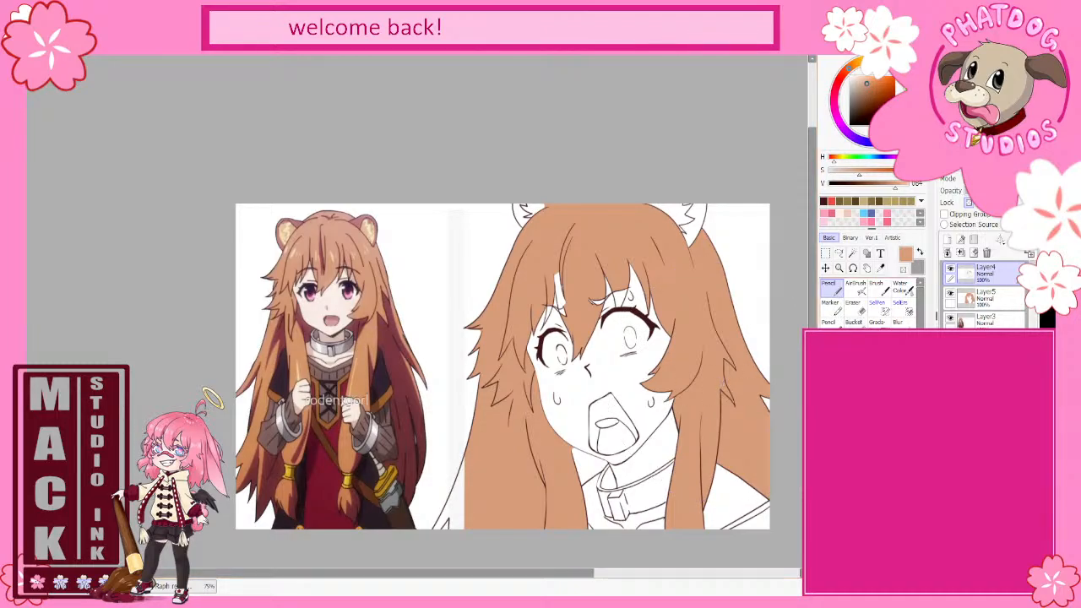
click(854, 322)
click(984, 296)
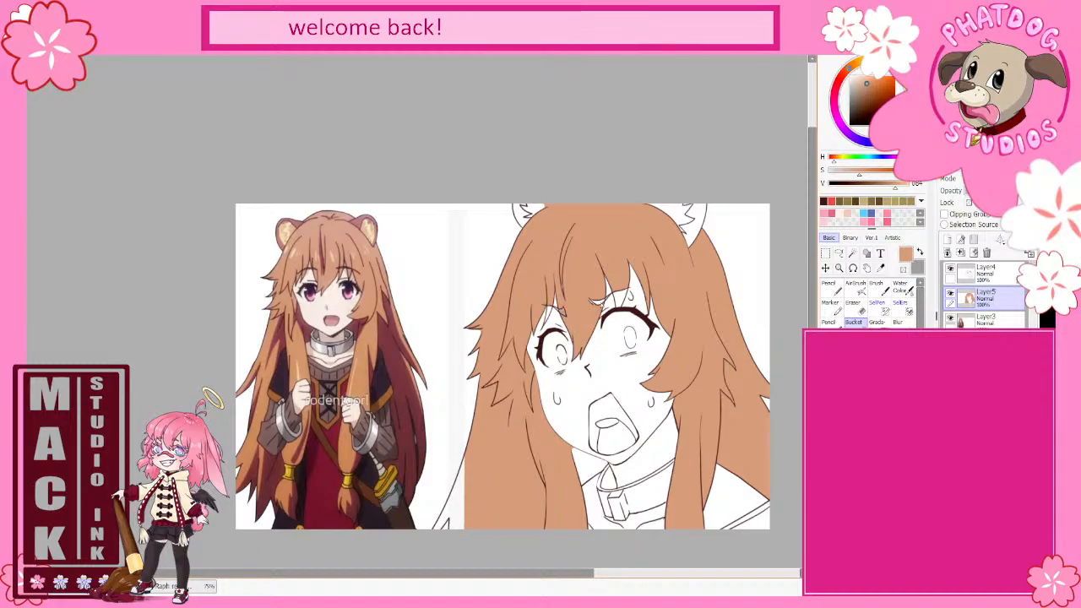
click(621, 297)
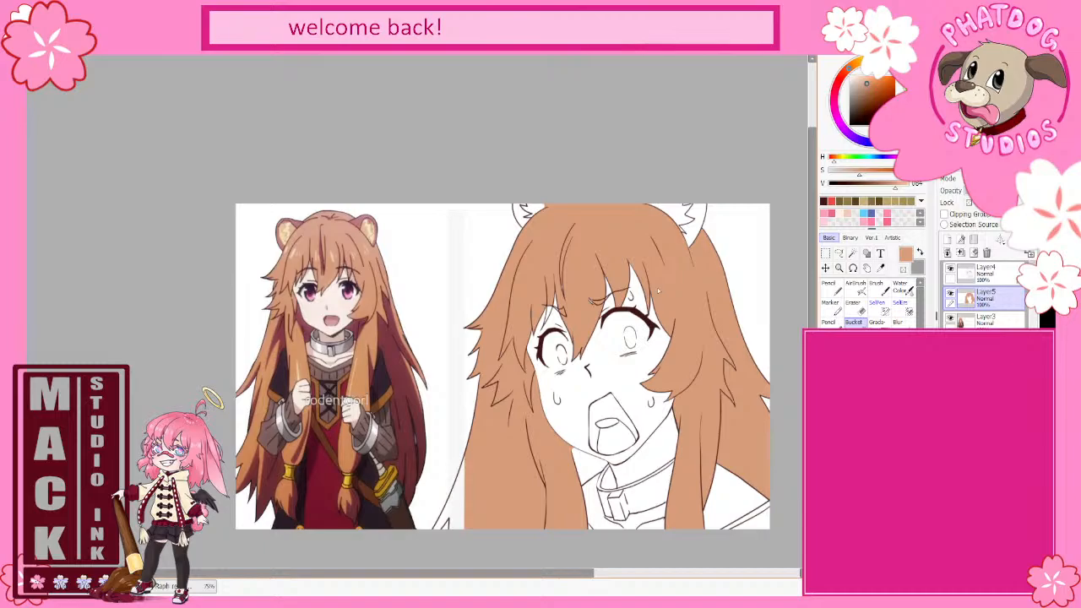
click(589, 466)
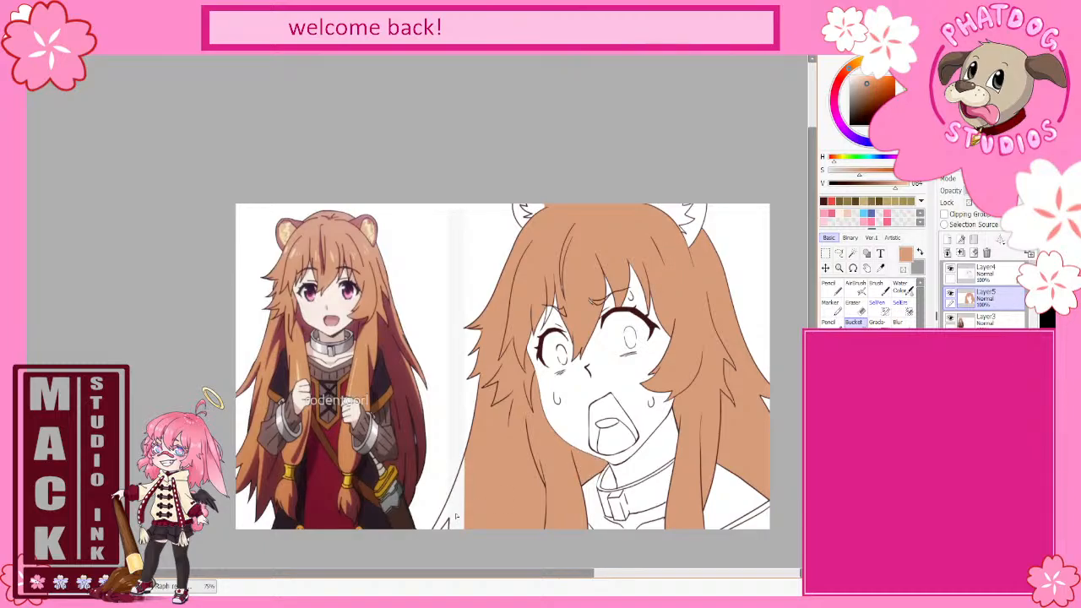
click(456, 517)
key(ctrl+z)
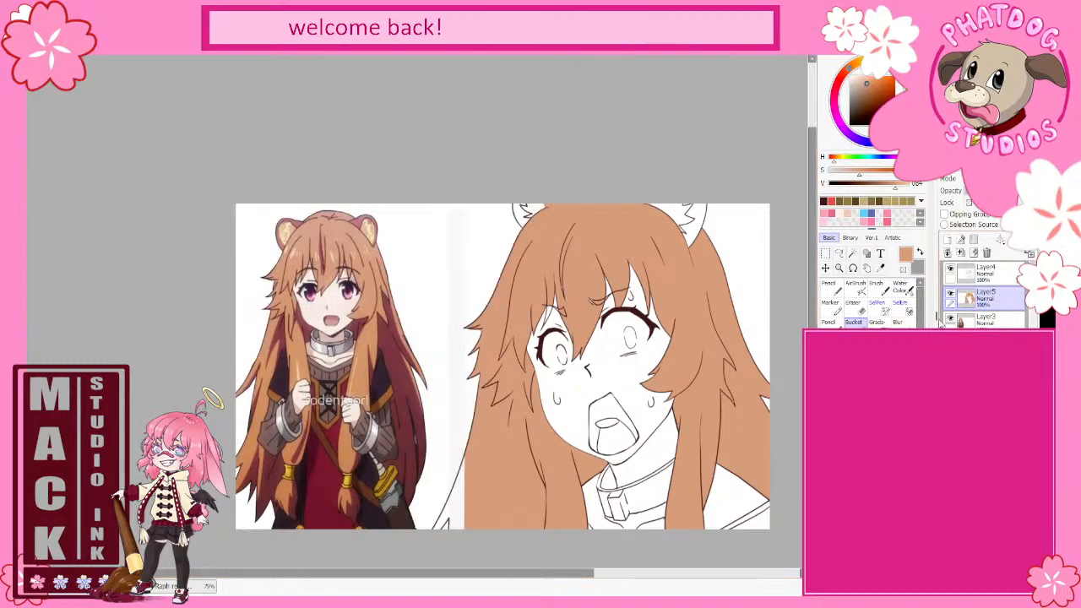
key(ctrl+z)
Step: Fill the outer edge of the long hair, a leftover fringe gap and the outer ear with light brown, with the reference hidden
click(460, 507)
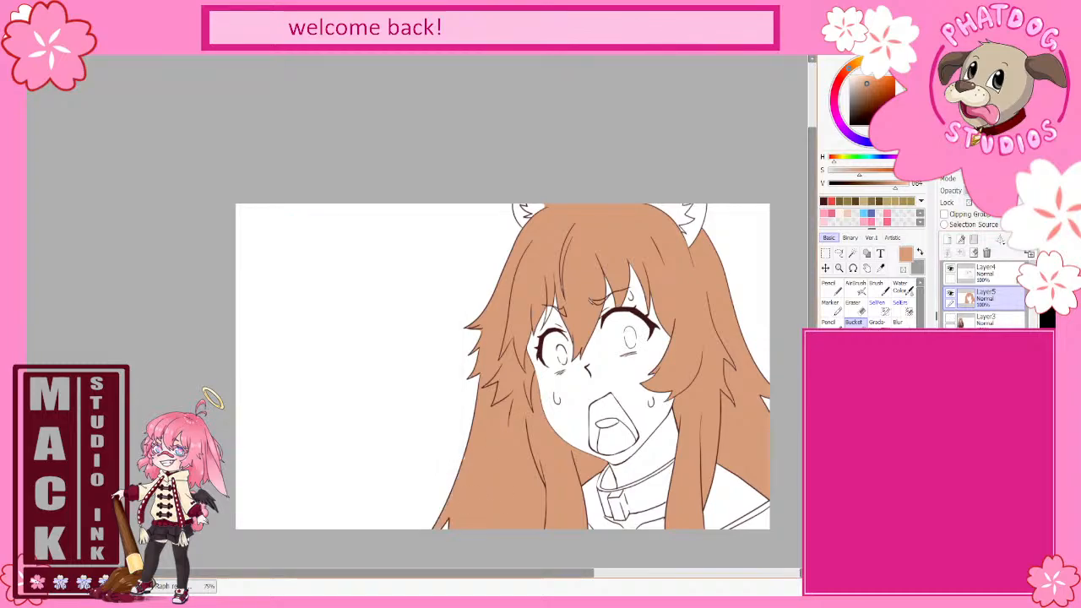
click(549, 315)
click(521, 215)
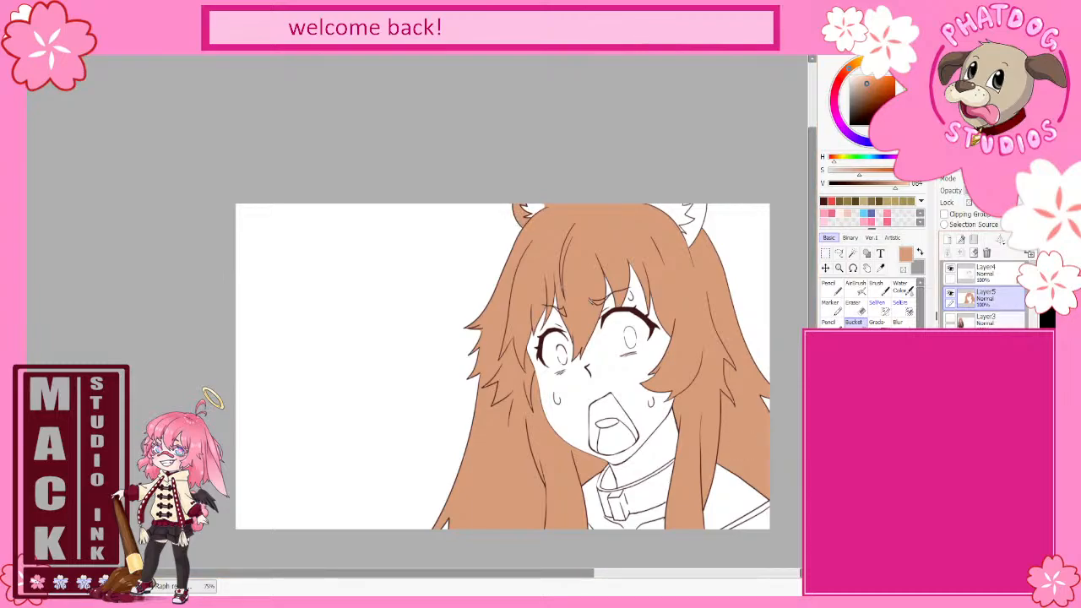
Step: Sample the pale skin colour from the reference's face and add a new layer above Layer3, leaving the reference hidden
click(951, 320)
alt+click(312, 310)
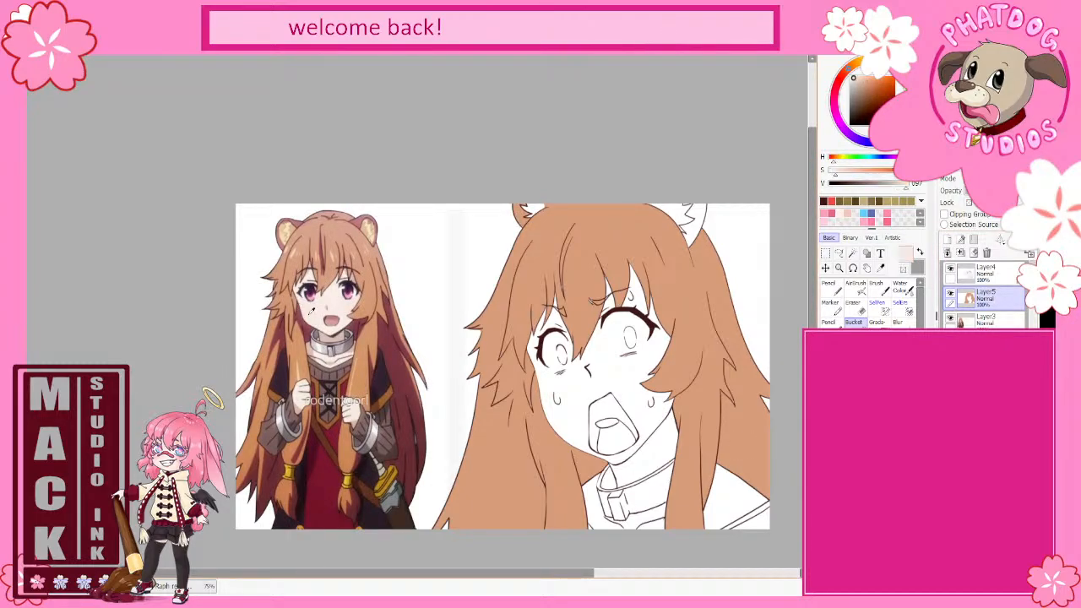
click(1007, 321)
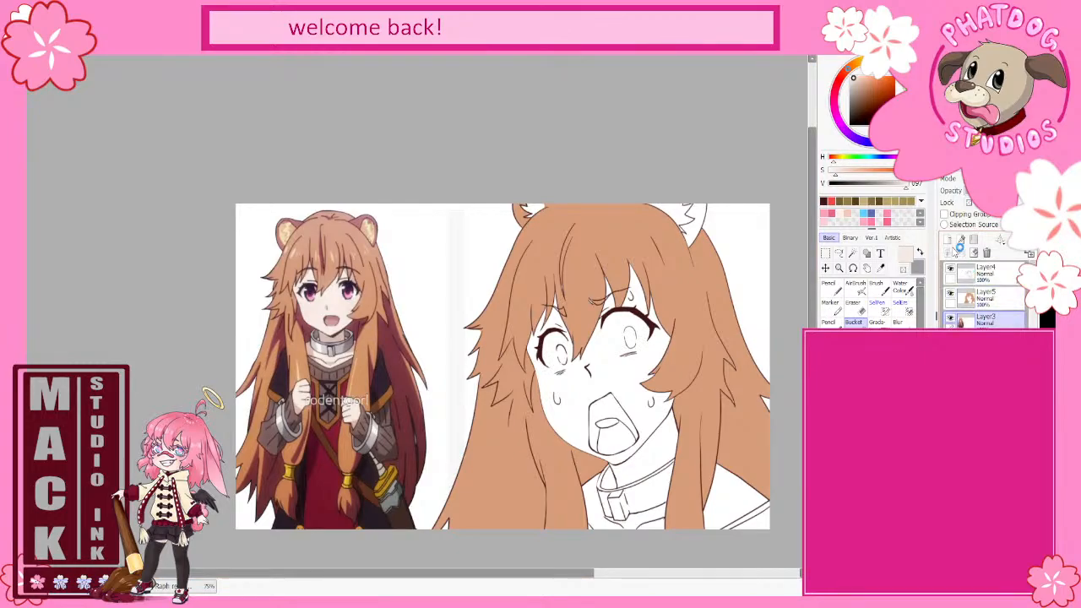
click(948, 251)
click(951, 342)
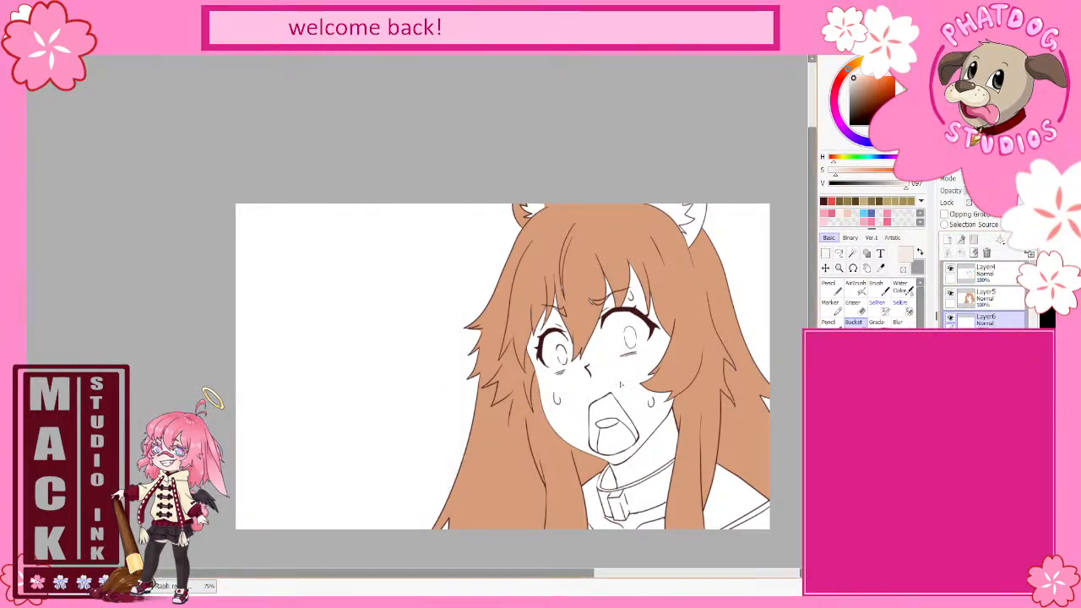
Step: Fill the face, the skin gaps between the fringe, the neck, chest and shoulder with the pale skin colour on Layer6
click(621, 384)
click(639, 297)
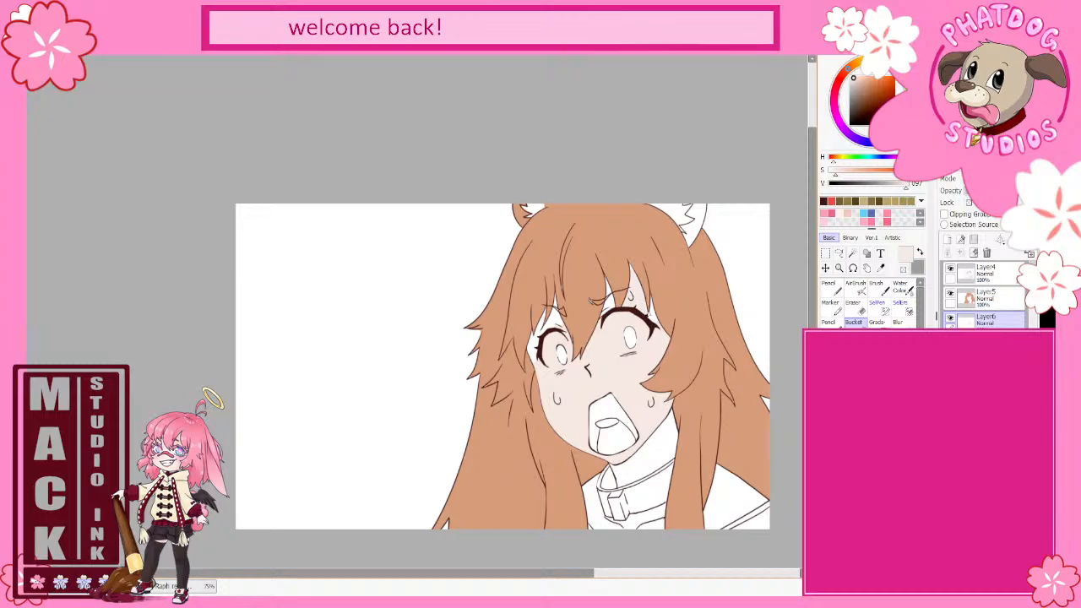
click(607, 306)
click(657, 449)
click(642, 522)
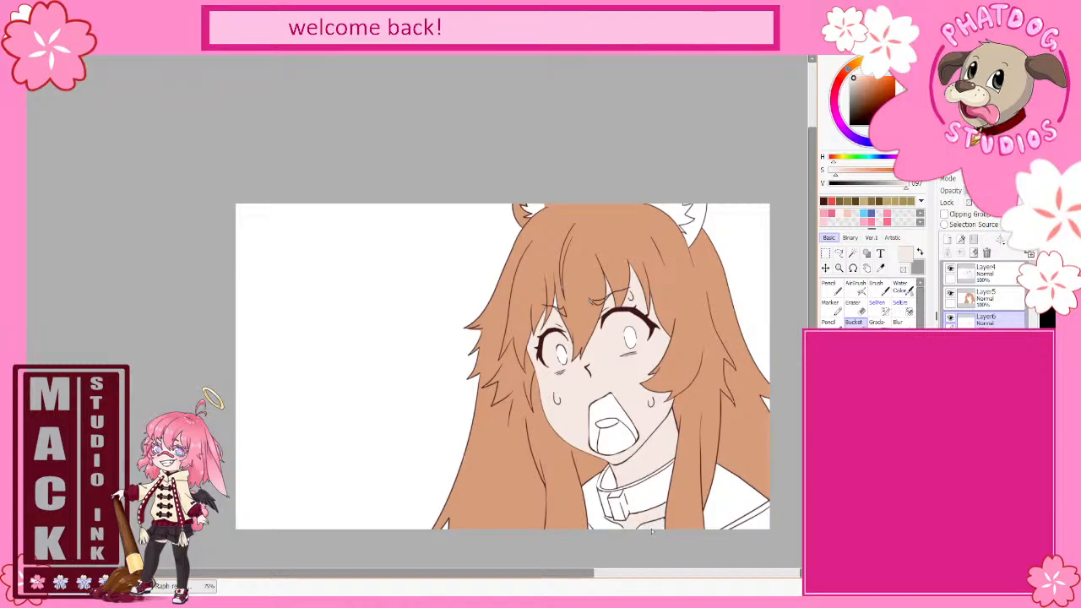
click(604, 524)
click(723, 506)
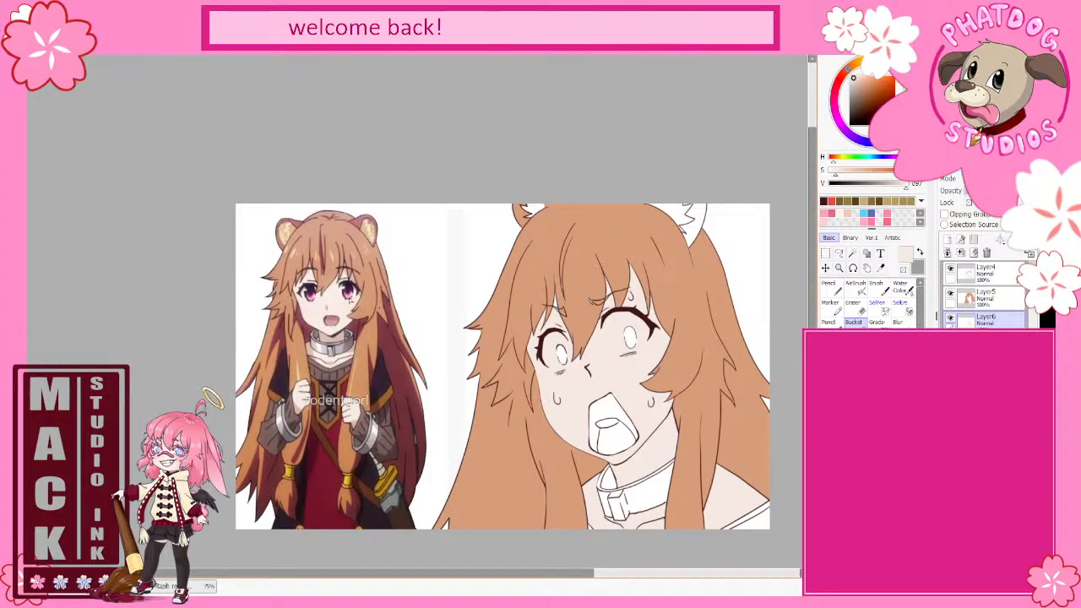
Step: Sample pink from the reference's eye, fill the larger eye's iris on a new layer, and erase the stray colour at its edge
alt+click(349, 294)
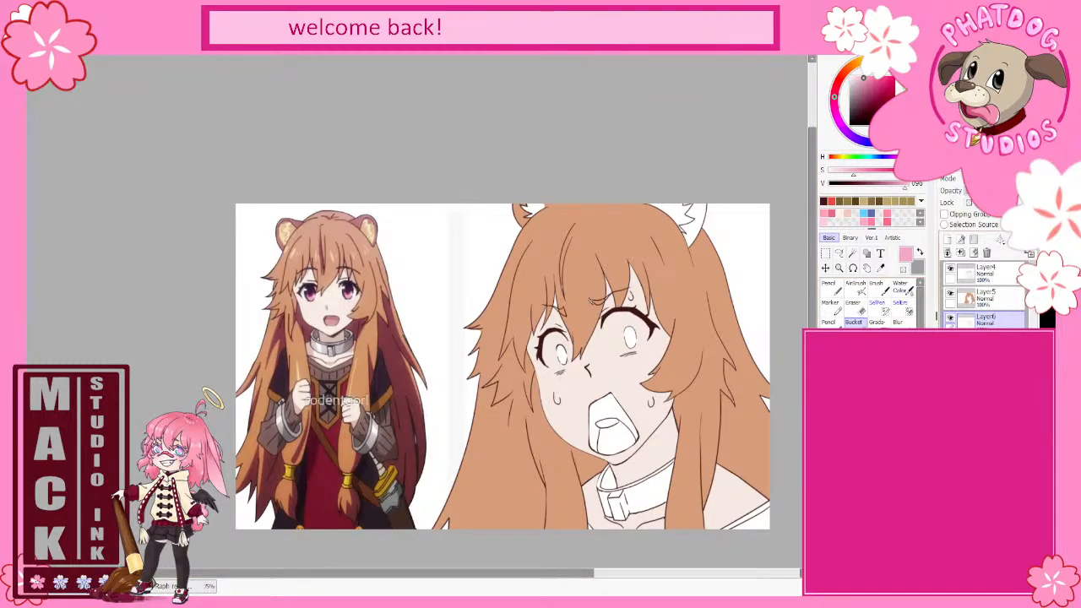
click(947, 241)
scroll(596, 338, up, 3)
click(673, 338)
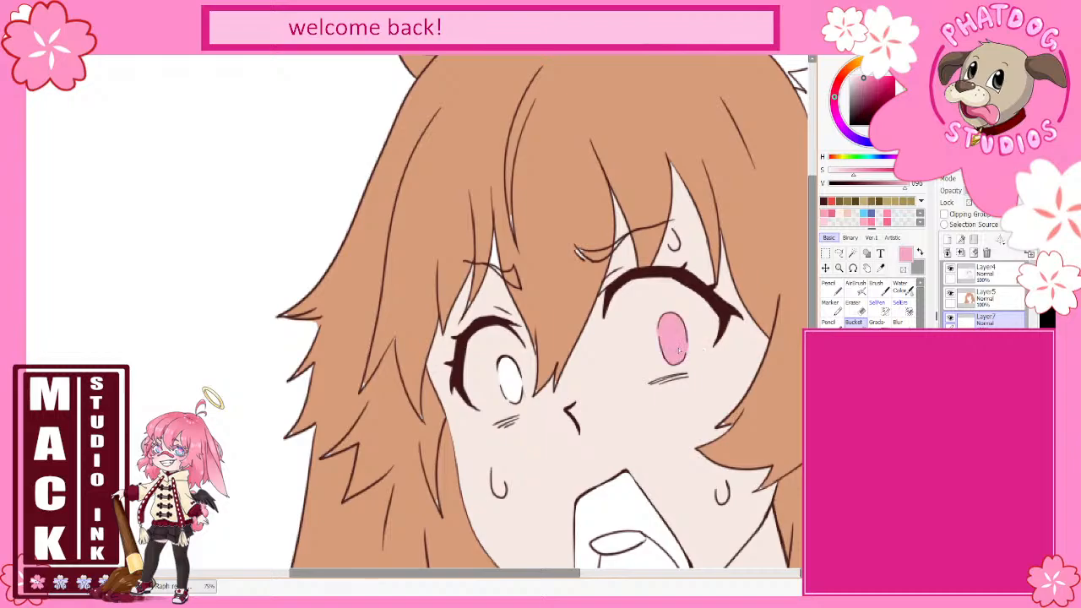
key(e)
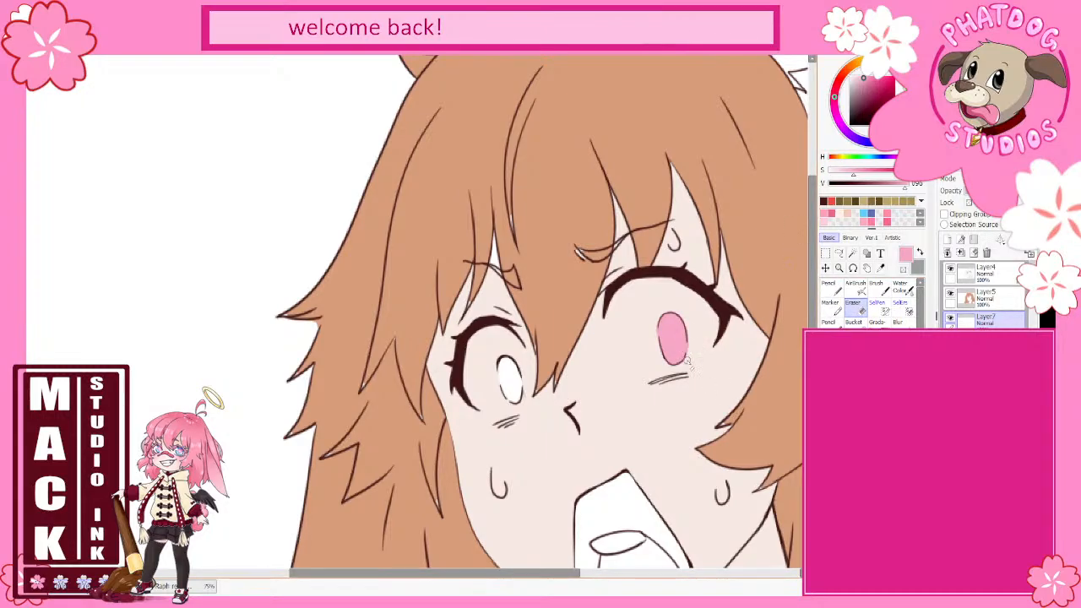
drag(690, 361, 688, 353)
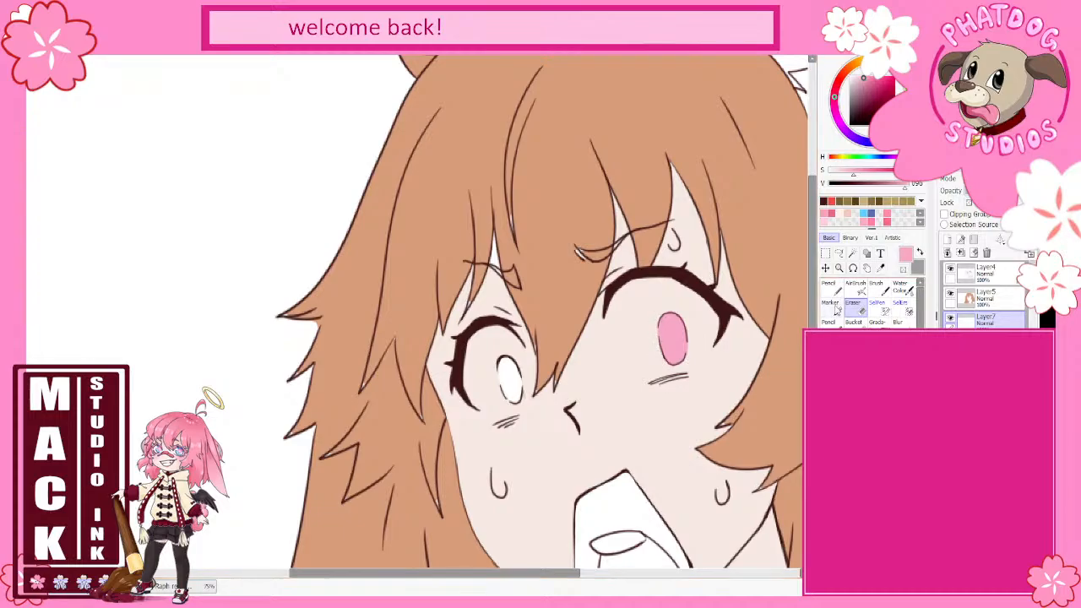
Step: Paint the smaller eye's iris pink with the Pencil on Layer7 and switch to the Eraser for its edge
key(n)
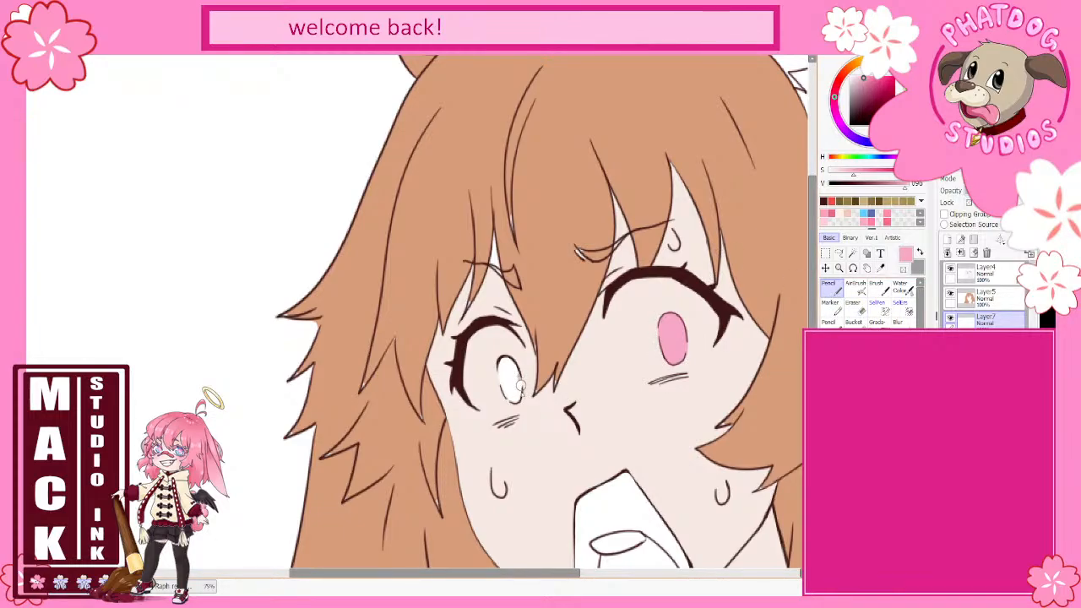
drag(524, 390, 518, 375)
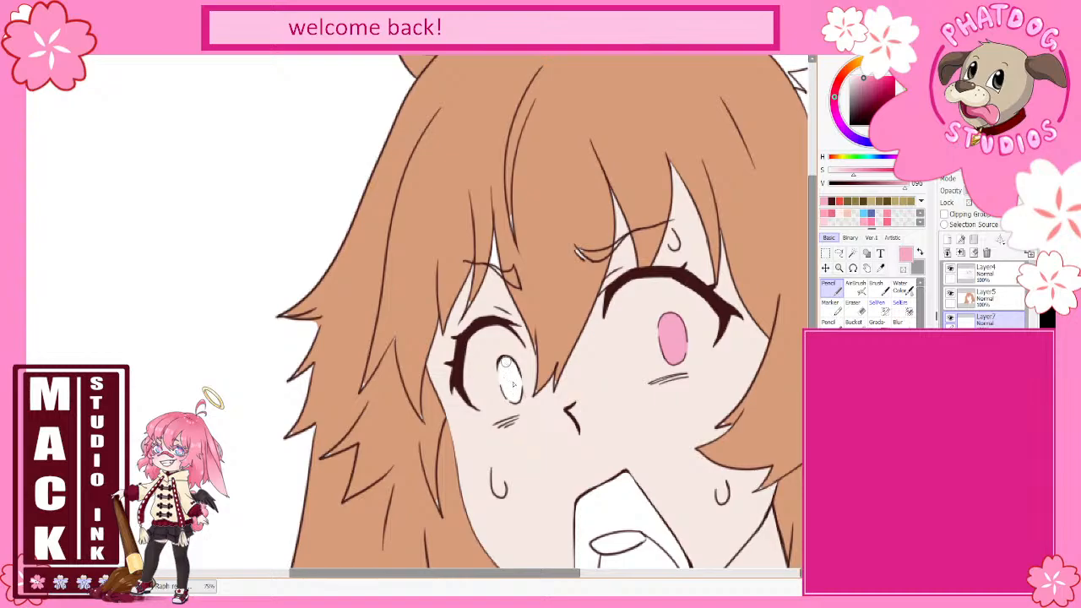
drag(506, 361, 517, 403)
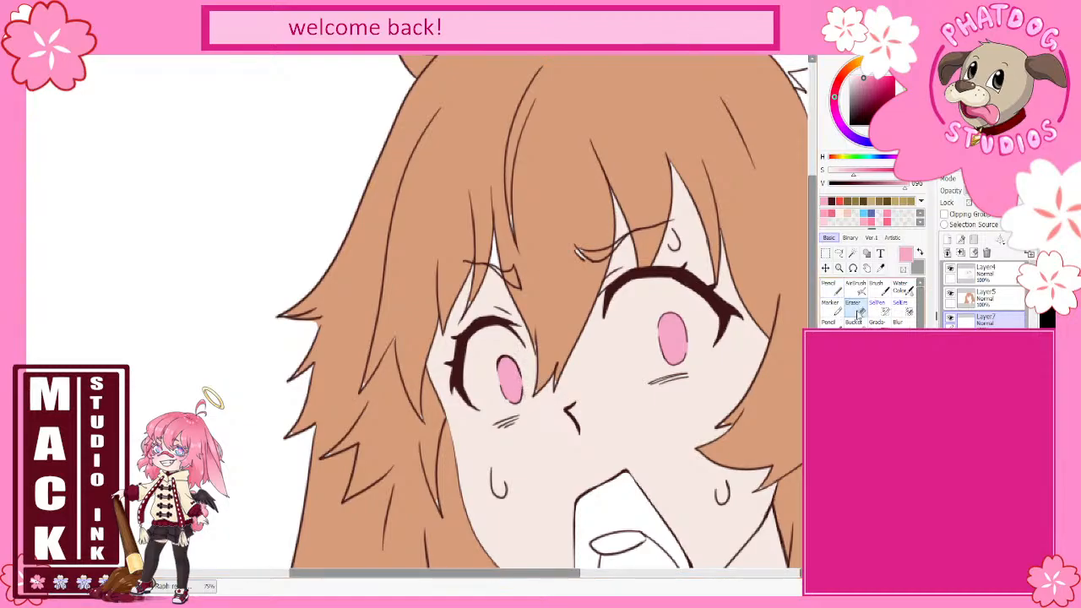
click(860, 302)
Step: Select the line-art layer, Layer4, and sample the dark brown eyelash colour for the Pencil
click(985, 271)
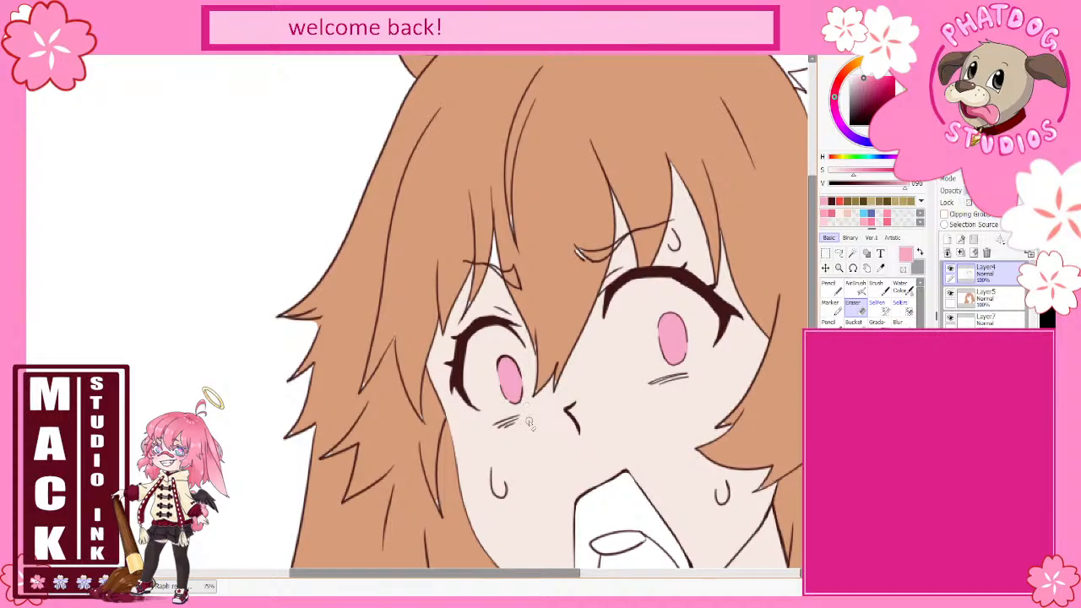
key(n)
alt+click(686, 282)
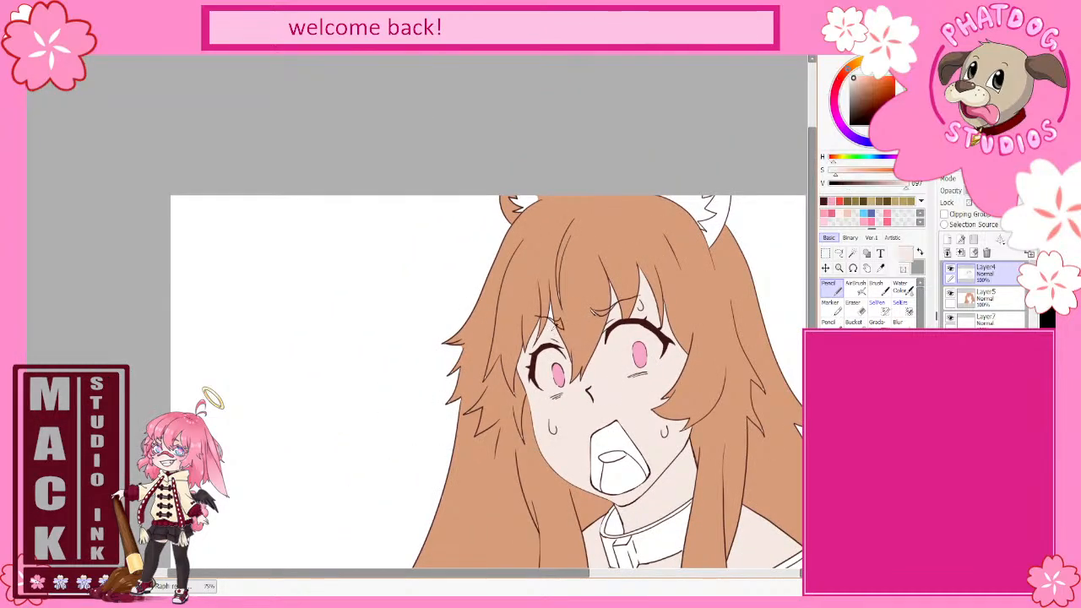
Step: Sample the grey of the reference's metal collar and bucket-fill the drawn collar band and its buckle with it
click(854, 324)
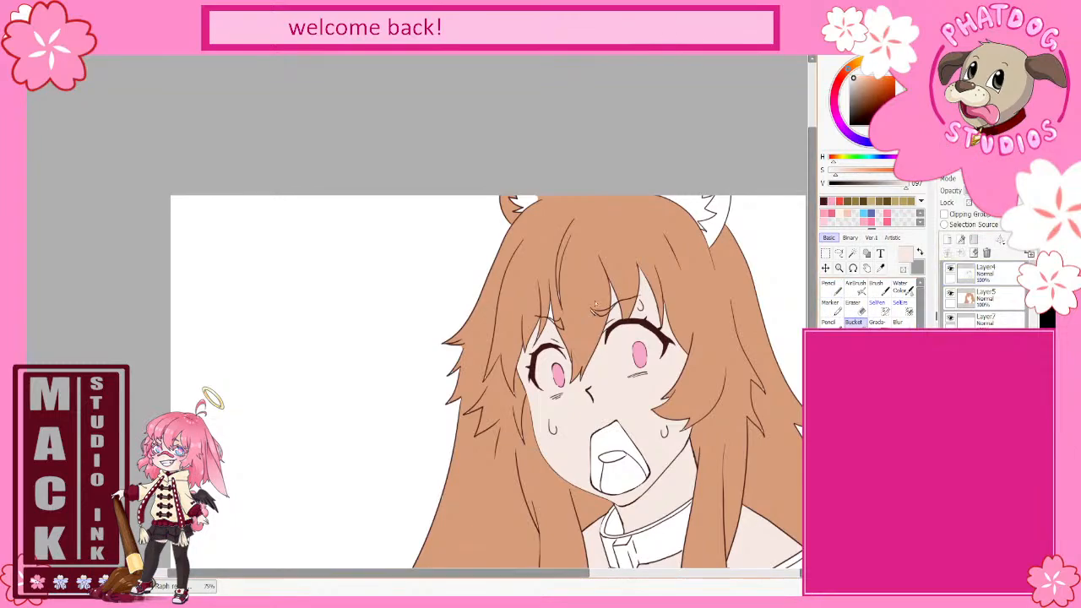
scroll(666, 391, down, 1)
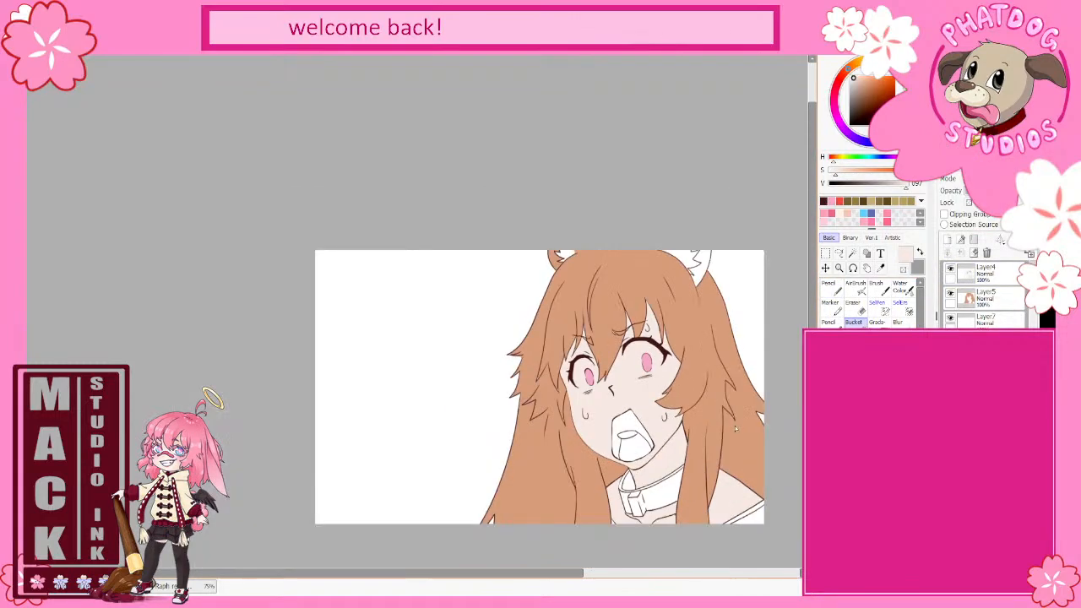
click(950, 343)
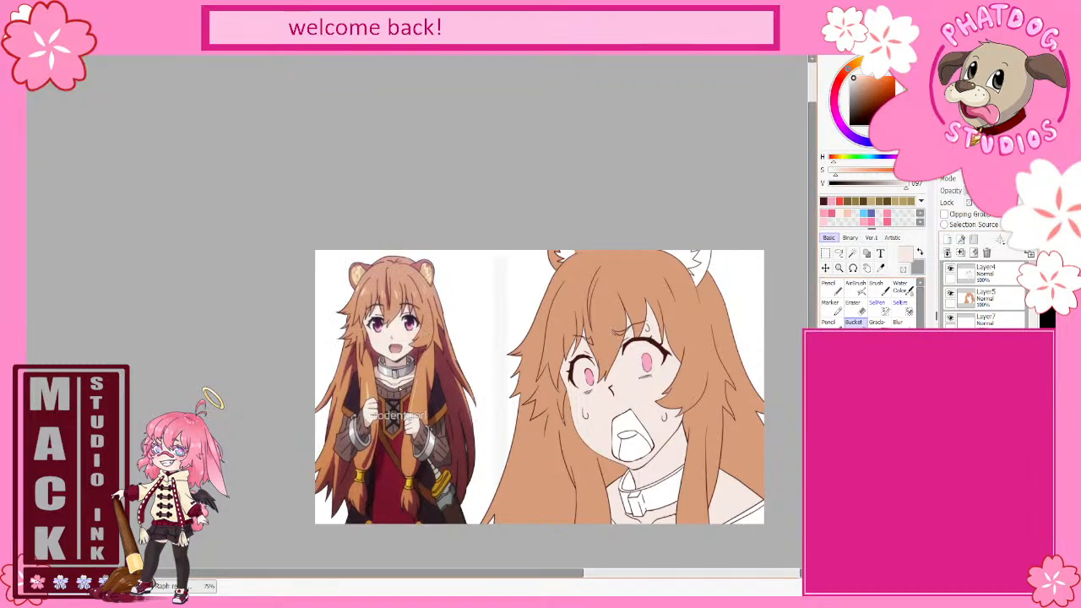
right_click(401, 372)
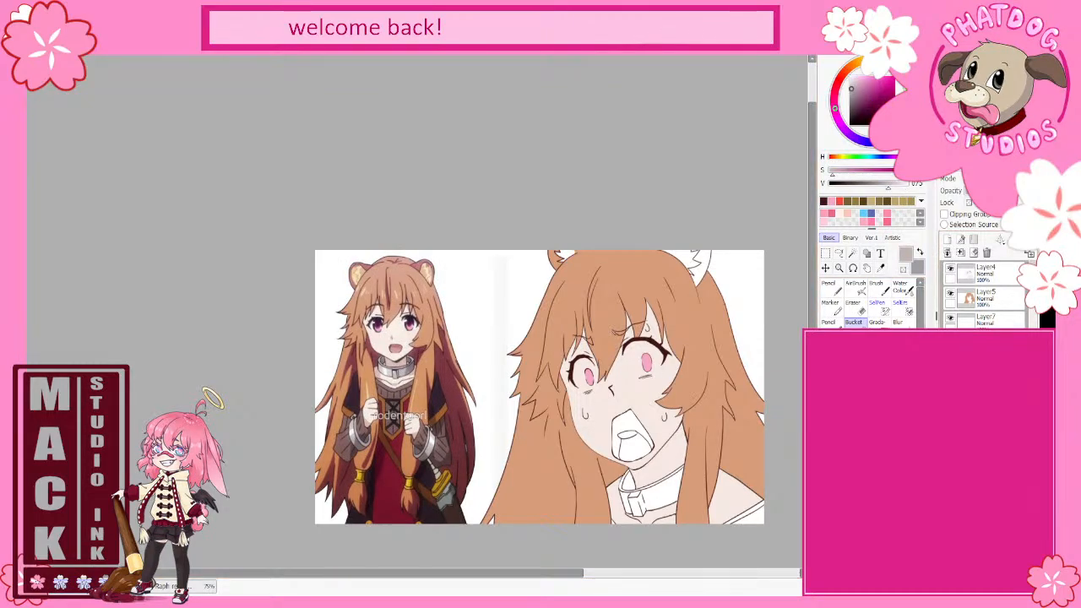
click(950, 342)
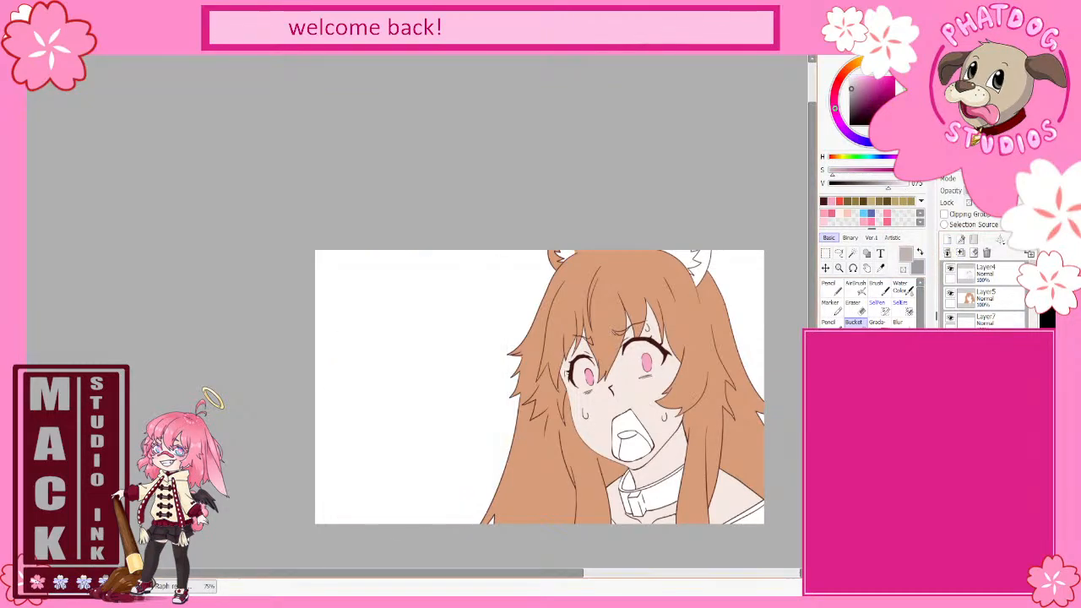
click(657, 502)
click(633, 508)
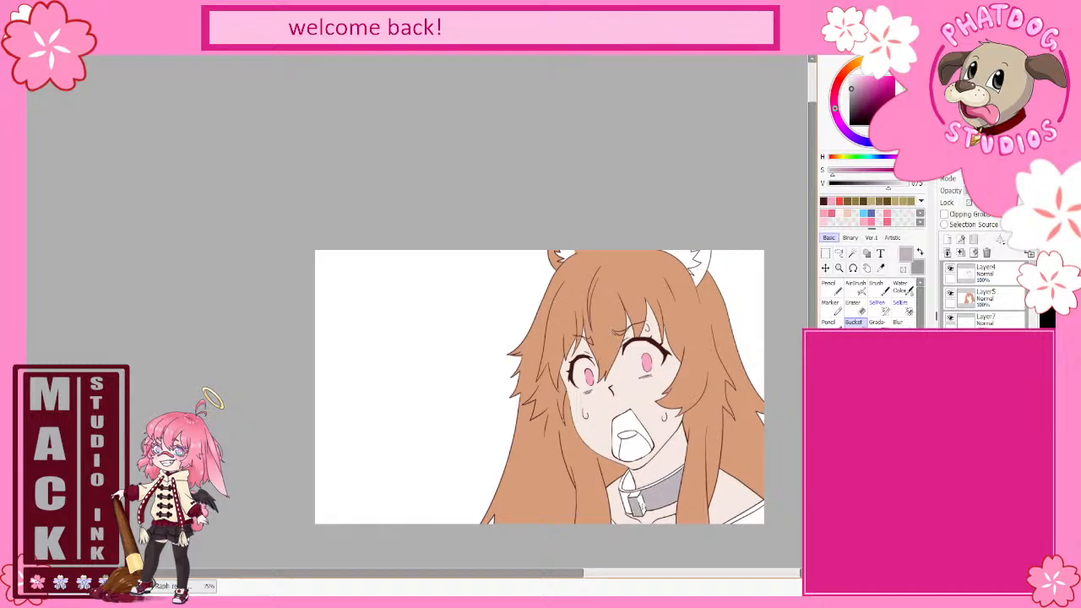
Step: Bucket-fill the remaining parts of the collar and its buckle with the sampled metal grey
click(641, 504)
click(635, 495)
click(626, 504)
click(628, 483)
click(626, 490)
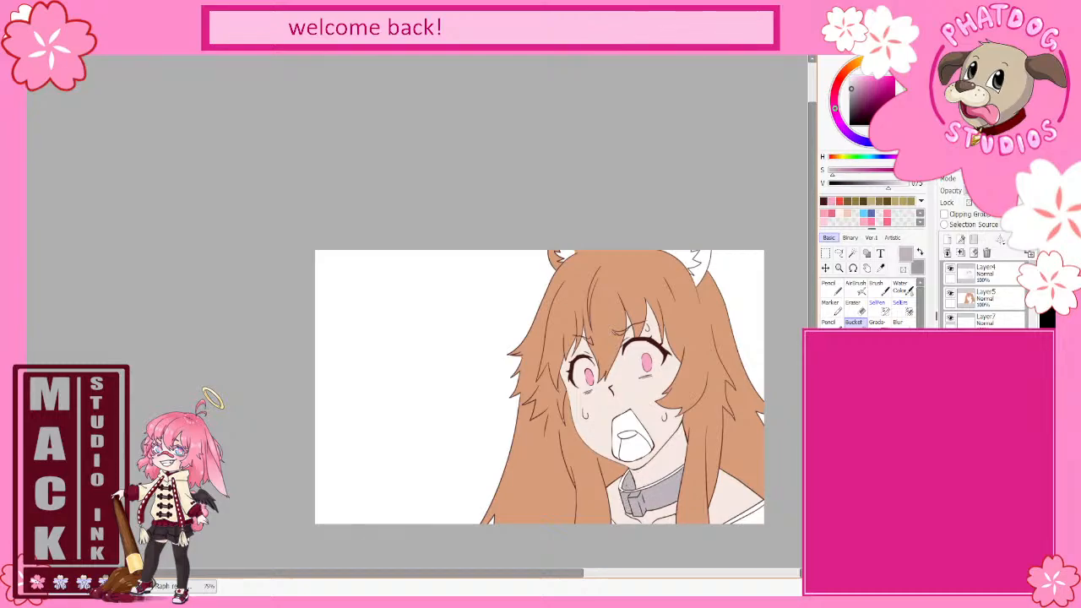
click(635, 487)
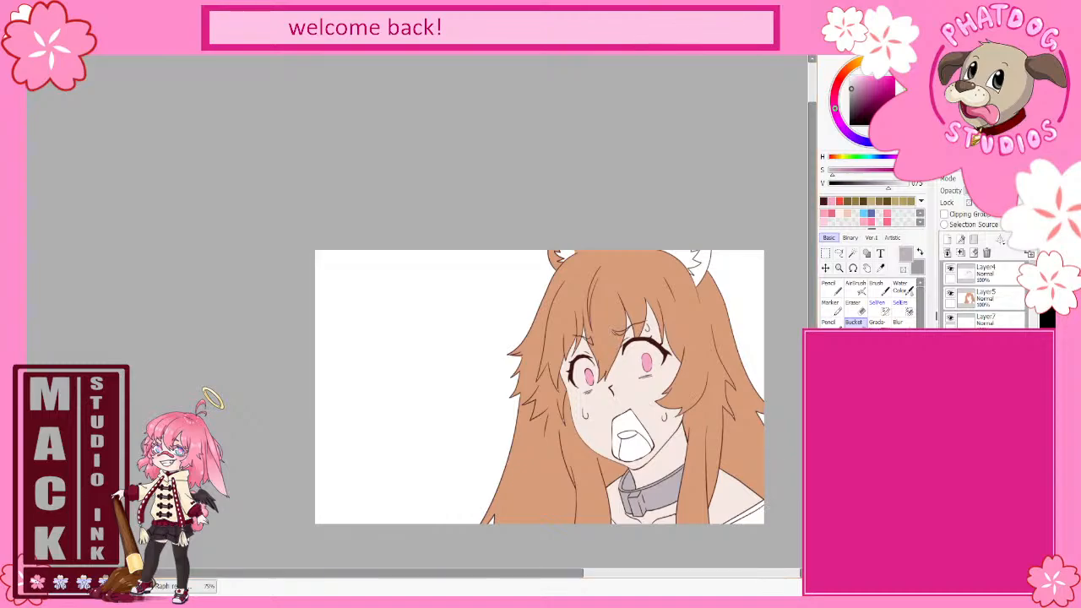
Step: Sample the muted reddish brown from the Raphtalia reference and bucket-fill the clothing below the bare shoulder with it
click(950, 345)
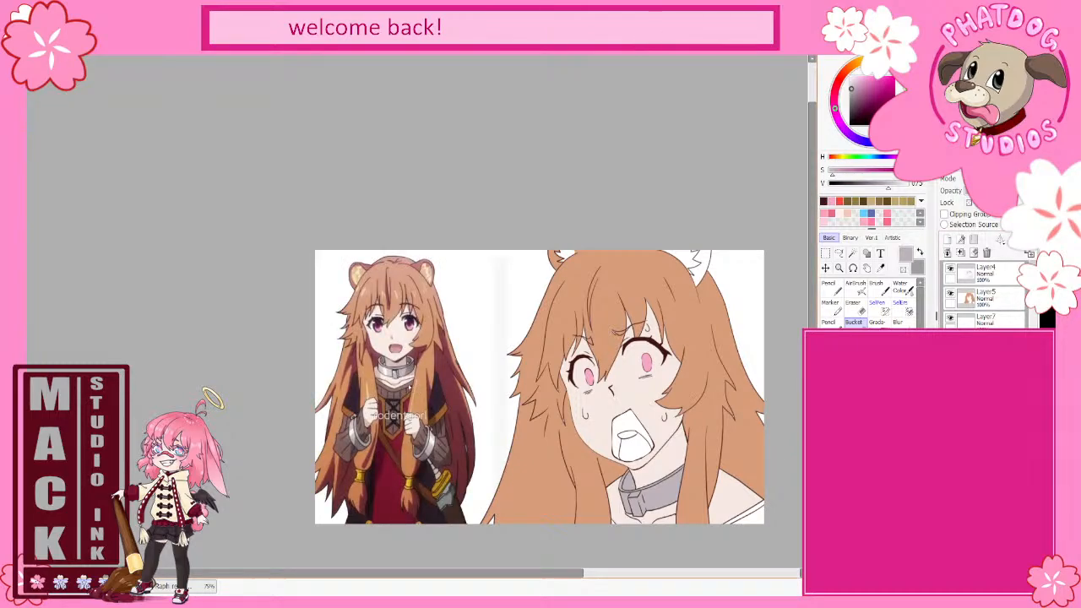
alt+click(411, 384)
click(951, 345)
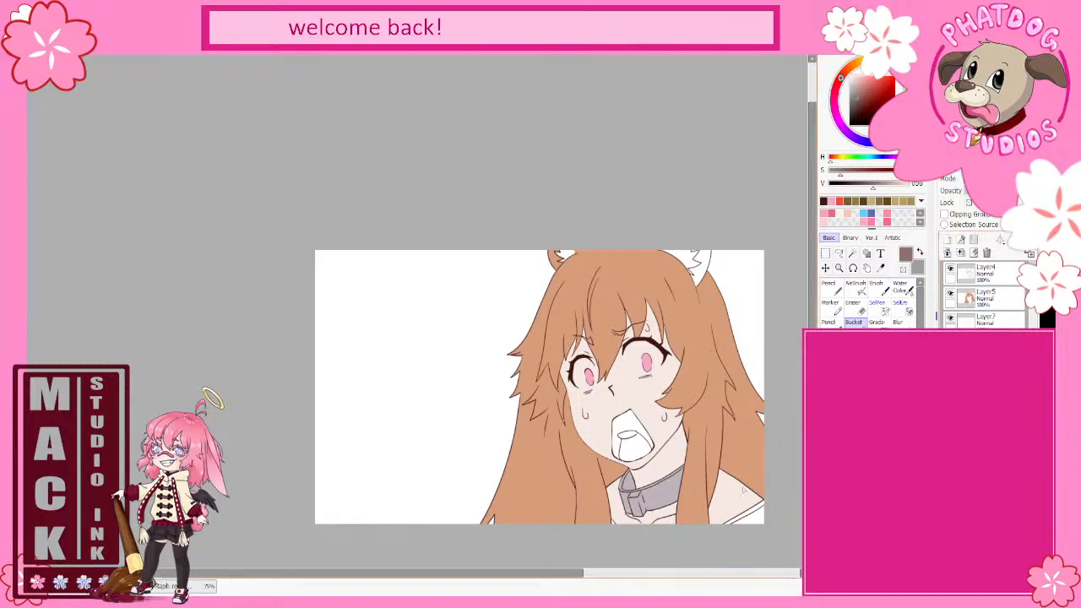
click(742, 518)
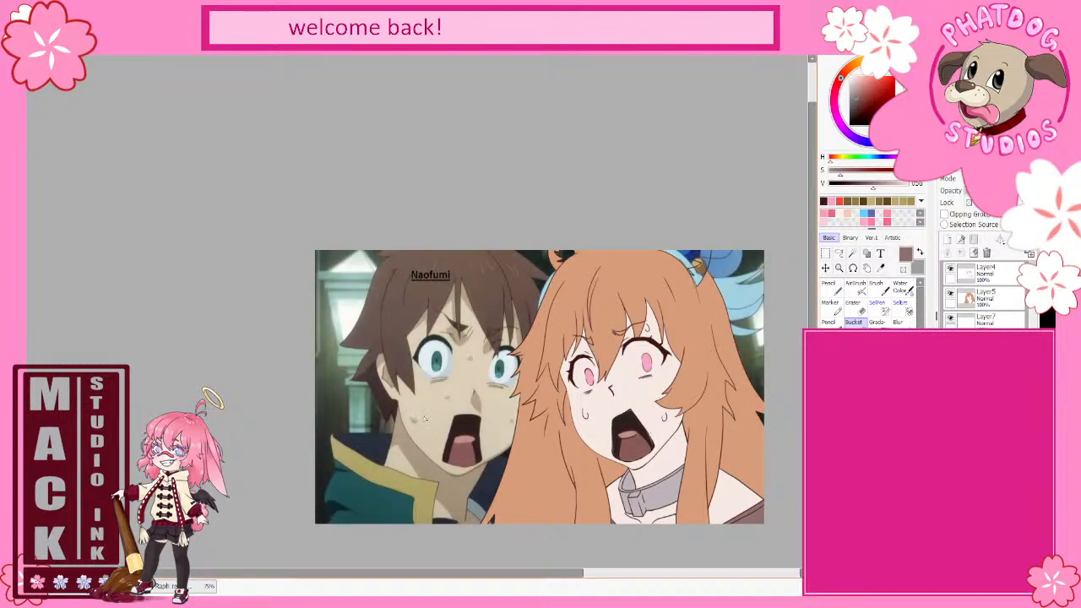
Step: Sample the near-black inside the original screenshot's open mouth and bucket-fill the drawn mouth's interior with it
alt+click(470, 423)
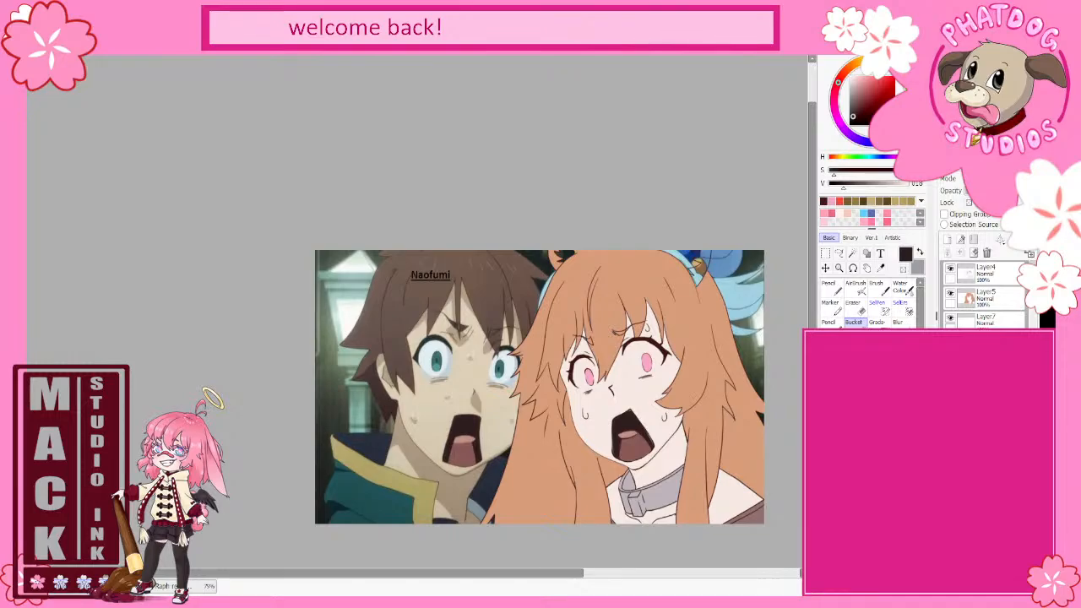
click(950, 366)
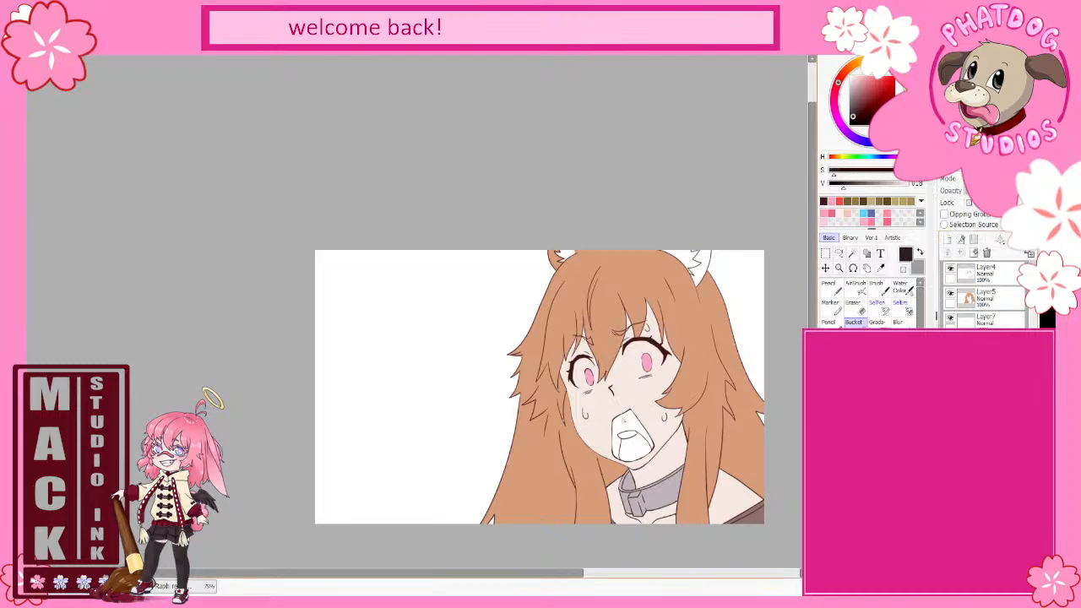
click(629, 448)
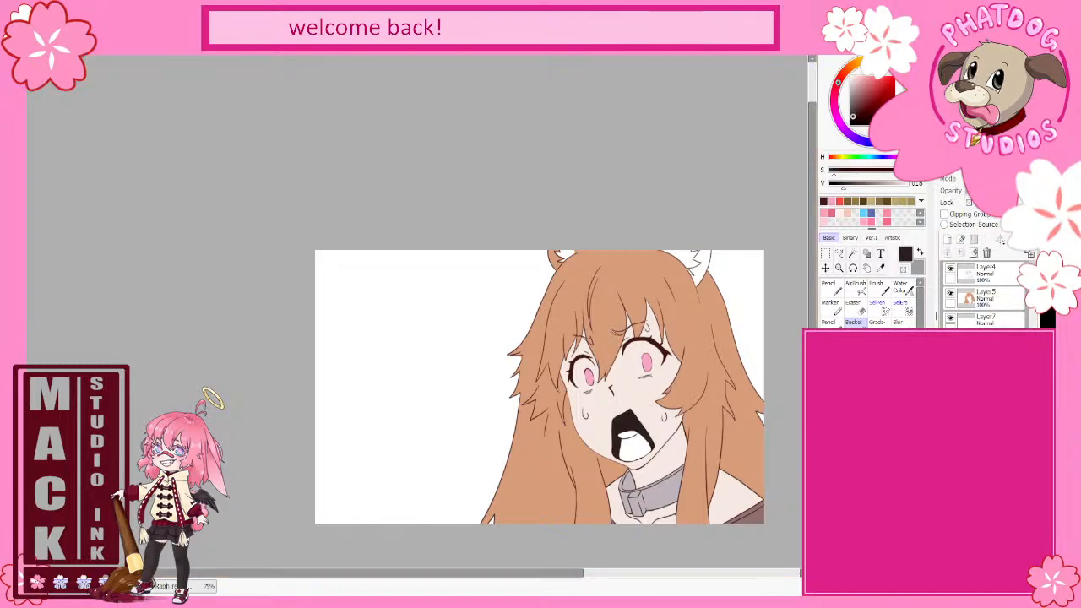
Step: Sample the dark reddish brown of the screenshot's tongue and fill only the lower part of the drawn tongue, undoing the excess fill
click(950, 367)
alt+click(466, 449)
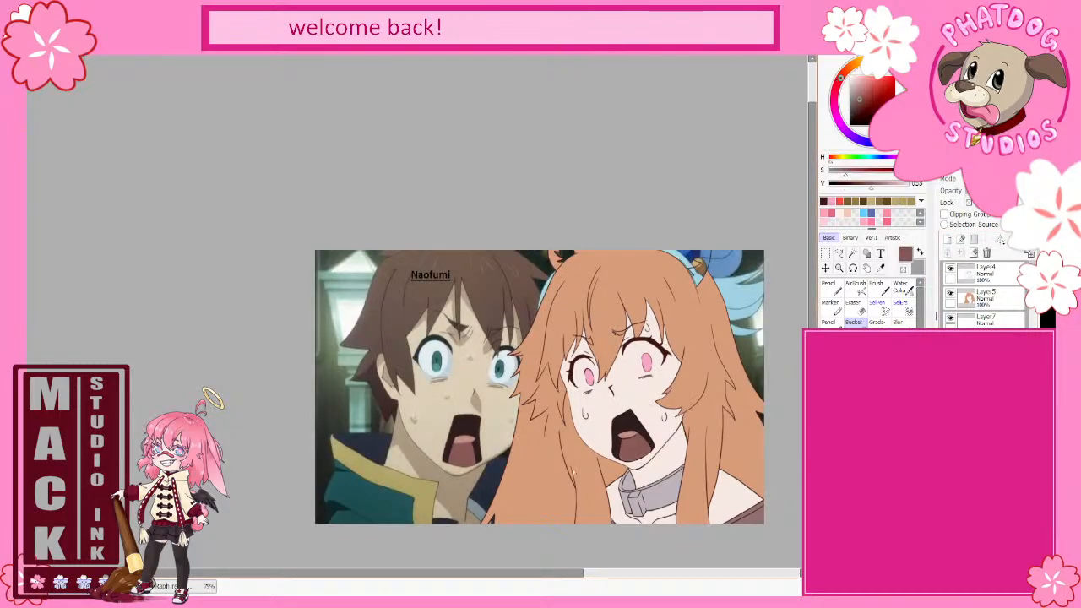
click(948, 242)
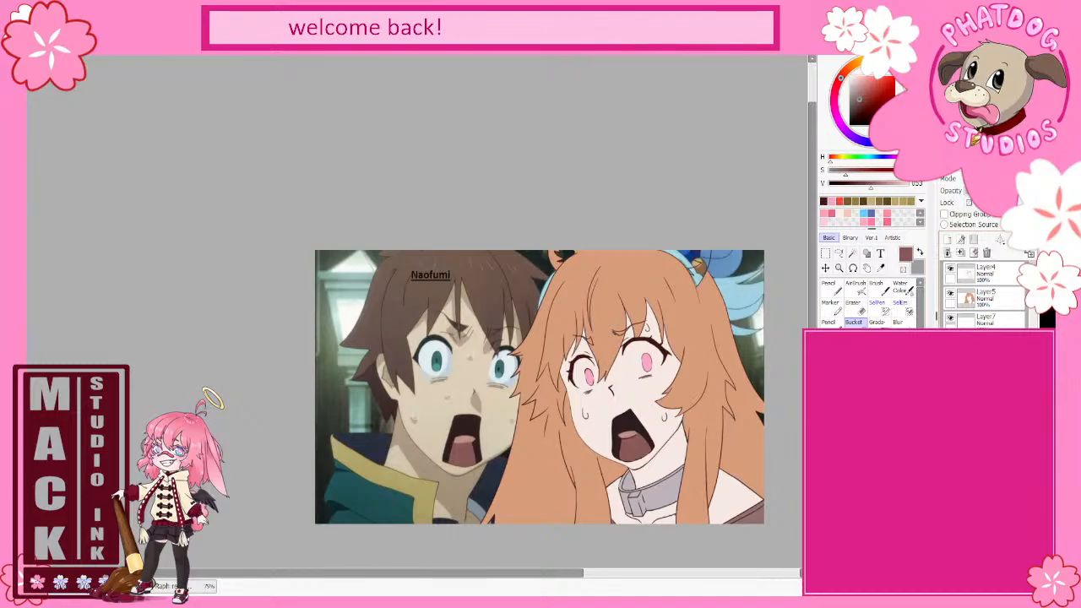
click(950, 366)
click(632, 448)
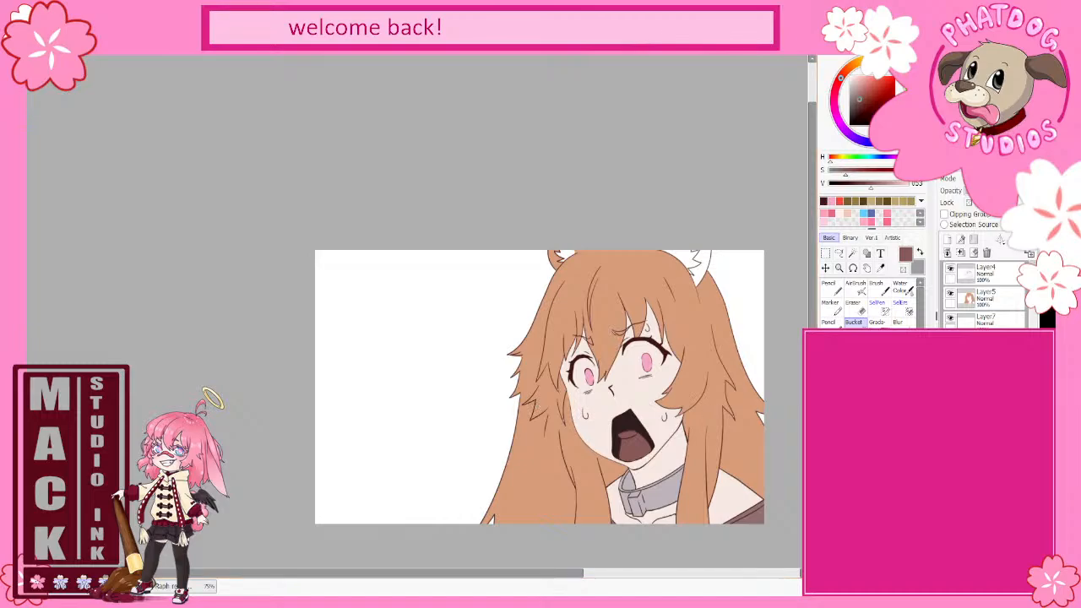
key(ctrl+z)
key(ctrl+z)
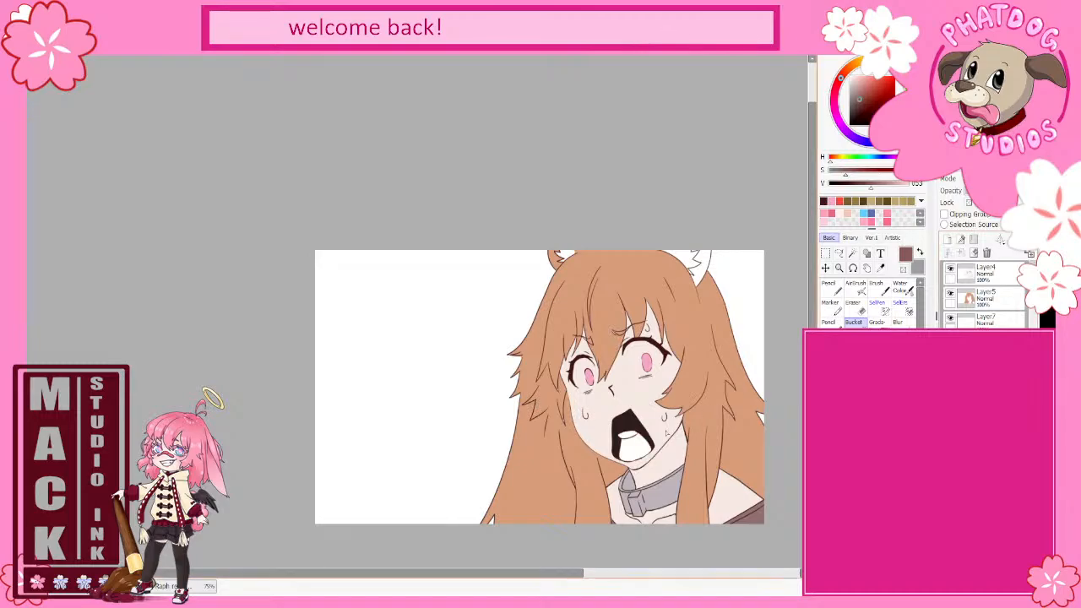
key(ctrl+y)
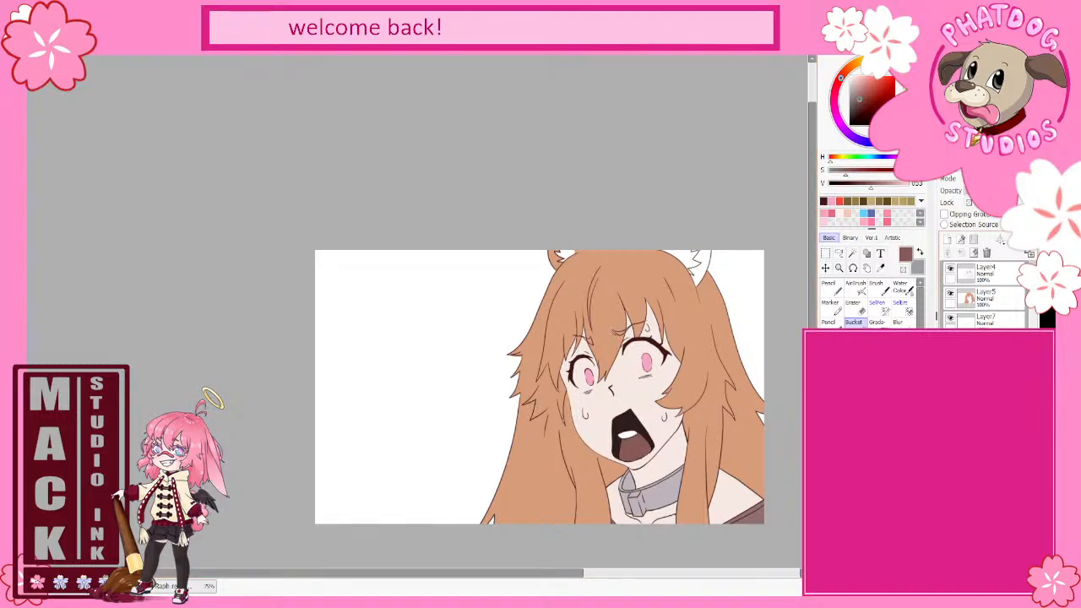
Step: Sample the lighter pinkish brown from the screenshot's tongue and fill the upper part of the drawn tongue with it
click(950, 342)
alt+click(464, 443)
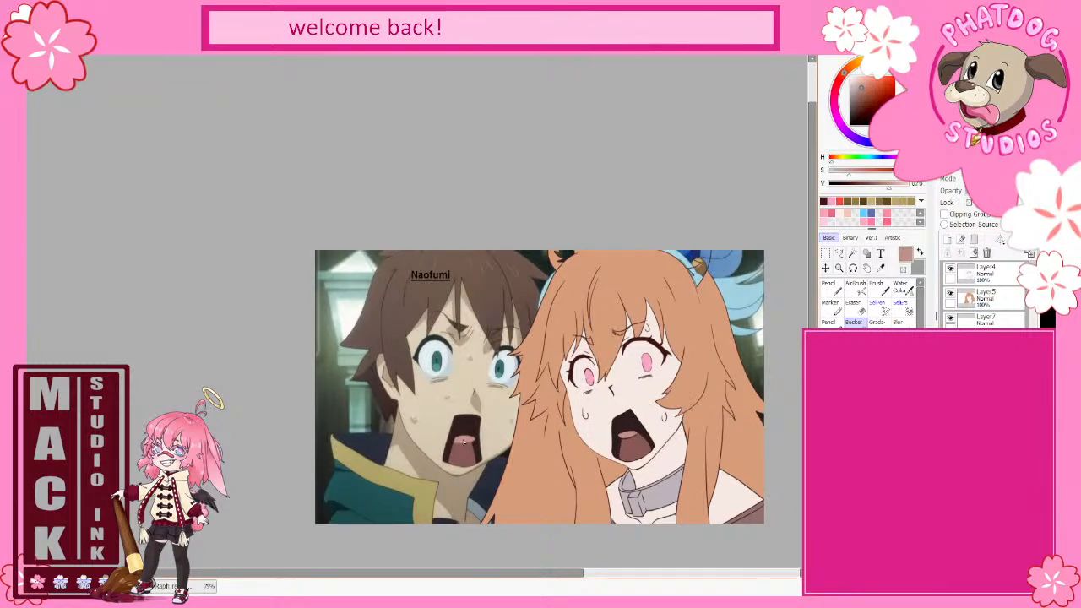
click(950, 342)
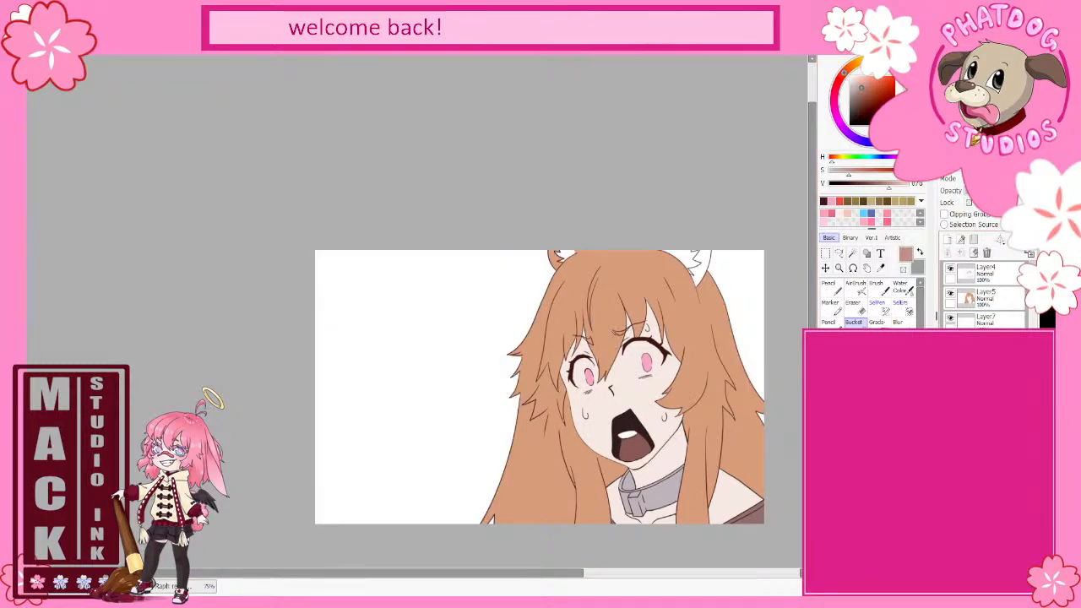
click(628, 435)
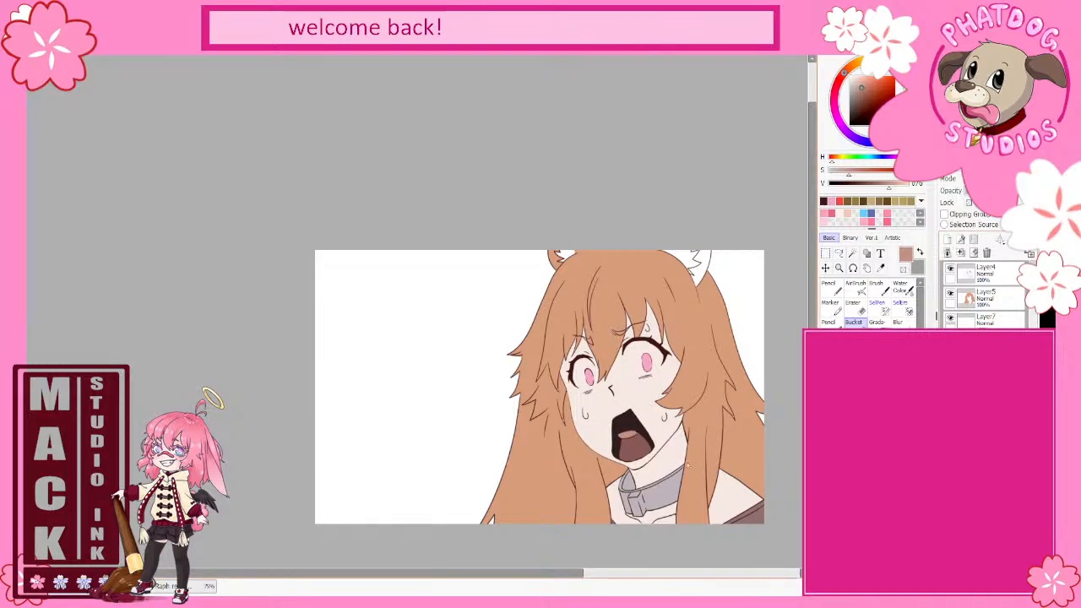
Step: Sample the hair's orange-brown for the Pencil and select the hair colour layer, Layer5
scroll(647, 435, up, 3)
key(e)
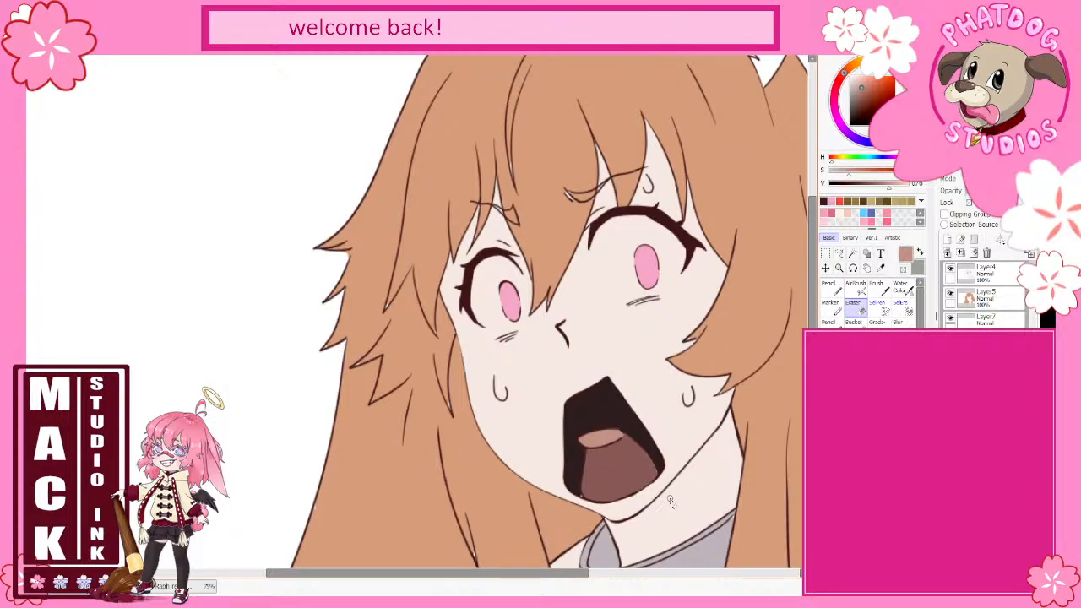
scroll(549, 490, down, 2)
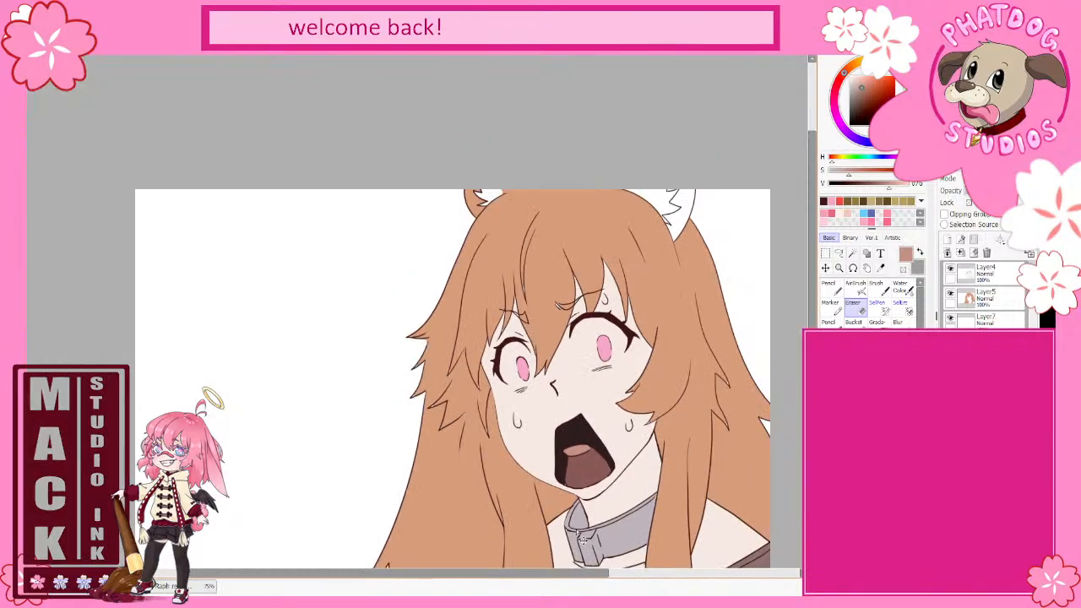
scroll(583, 540, down, 1)
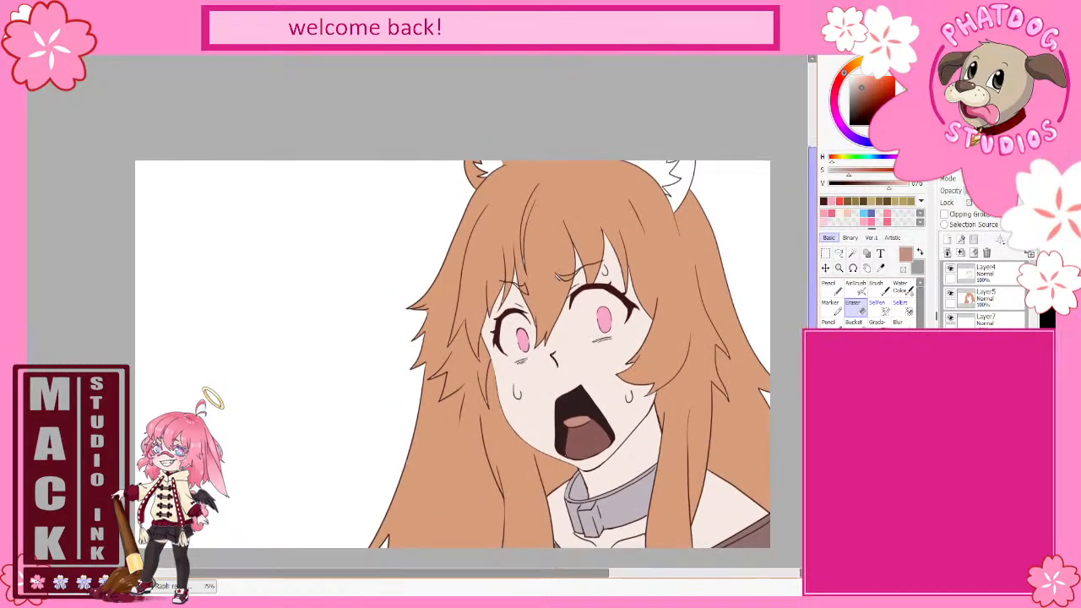
scroll(725, 461, down, 1)
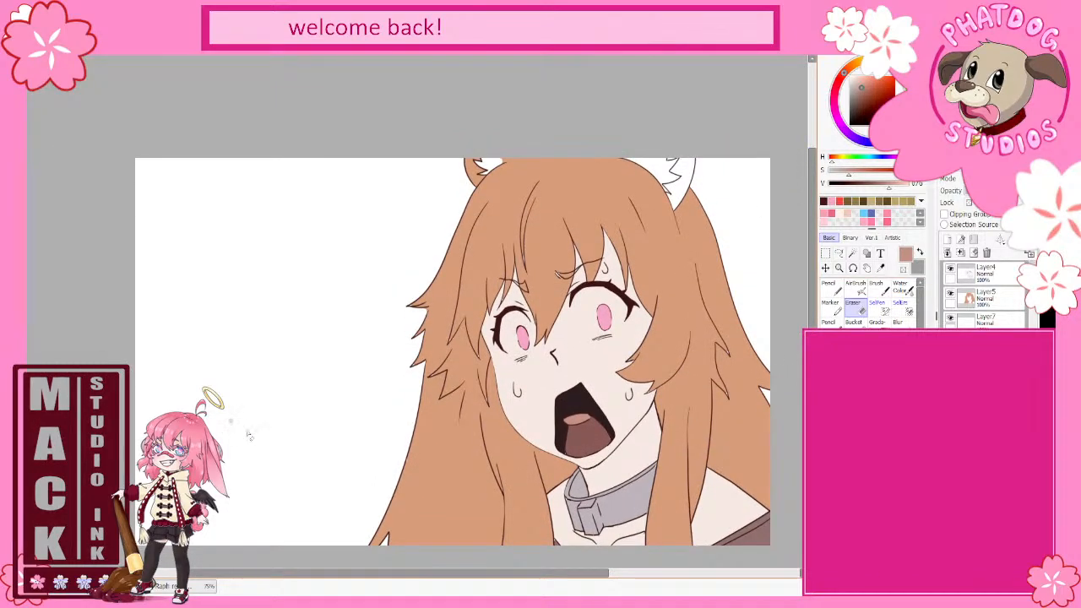
alt+click(427, 507)
key(n)
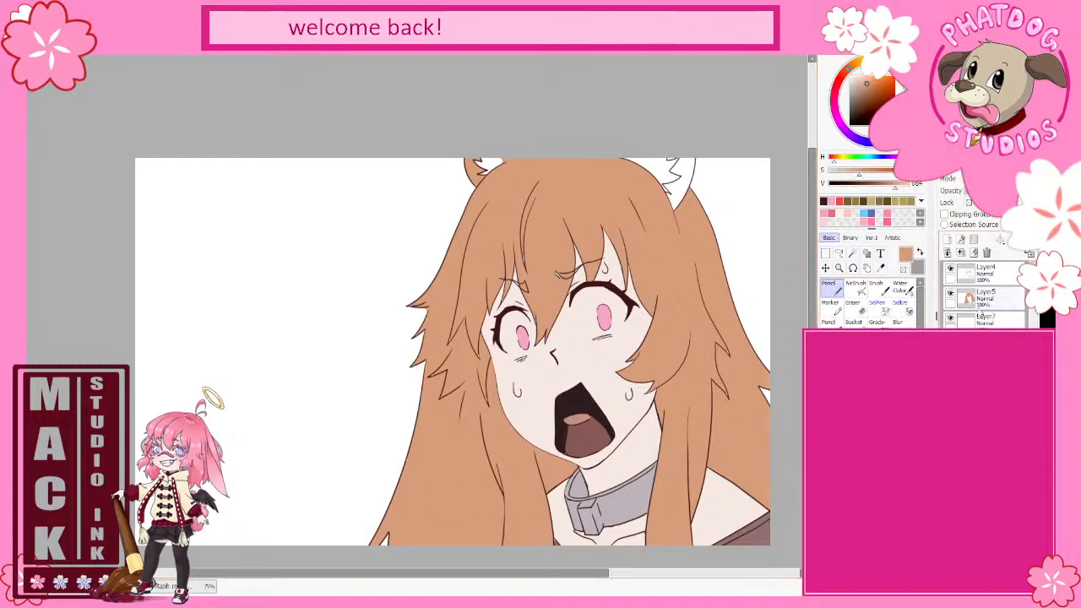
click(980, 307)
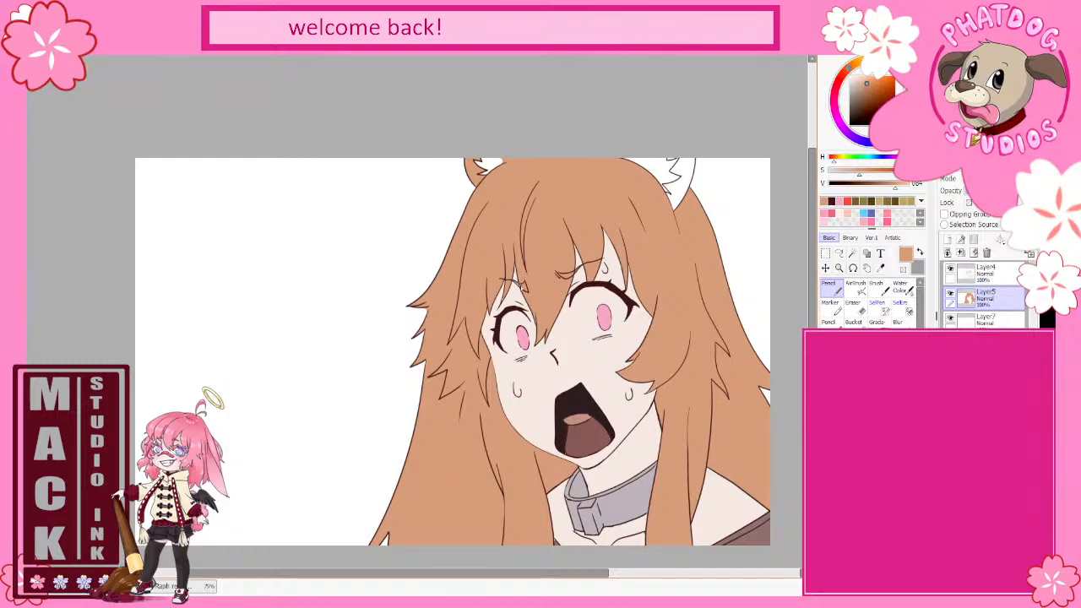
key(ctrl+a)
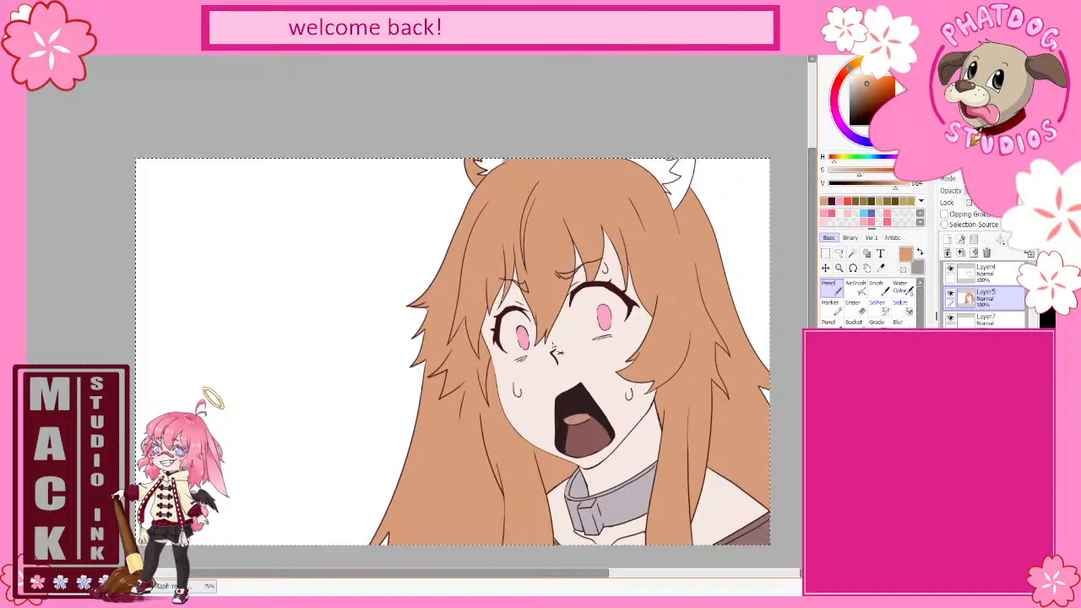
key(ctrl+c)
key(ctrl+v)
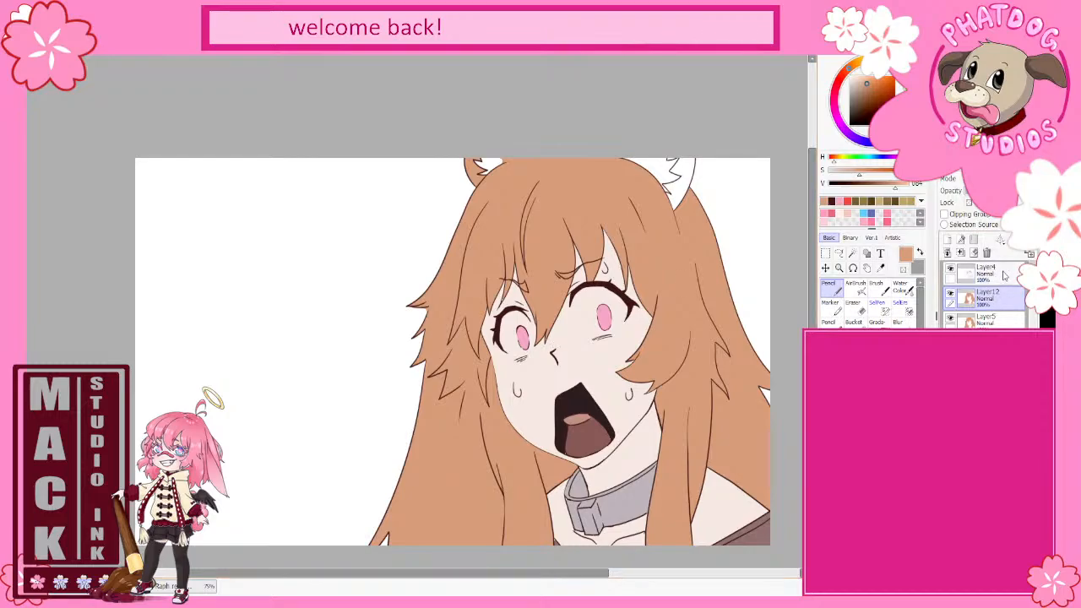
click(987, 252)
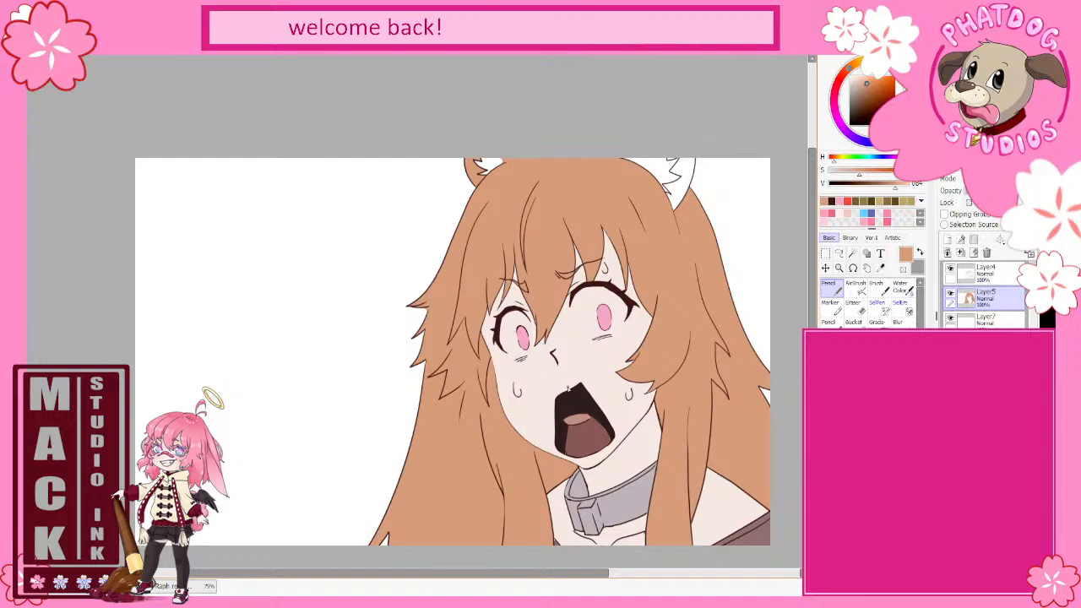
key(ctrl+z)
click(986, 253)
Step: Bucket-fill the outer part of the still-white ear with the hair's orange-brown on Layer5
key(e)
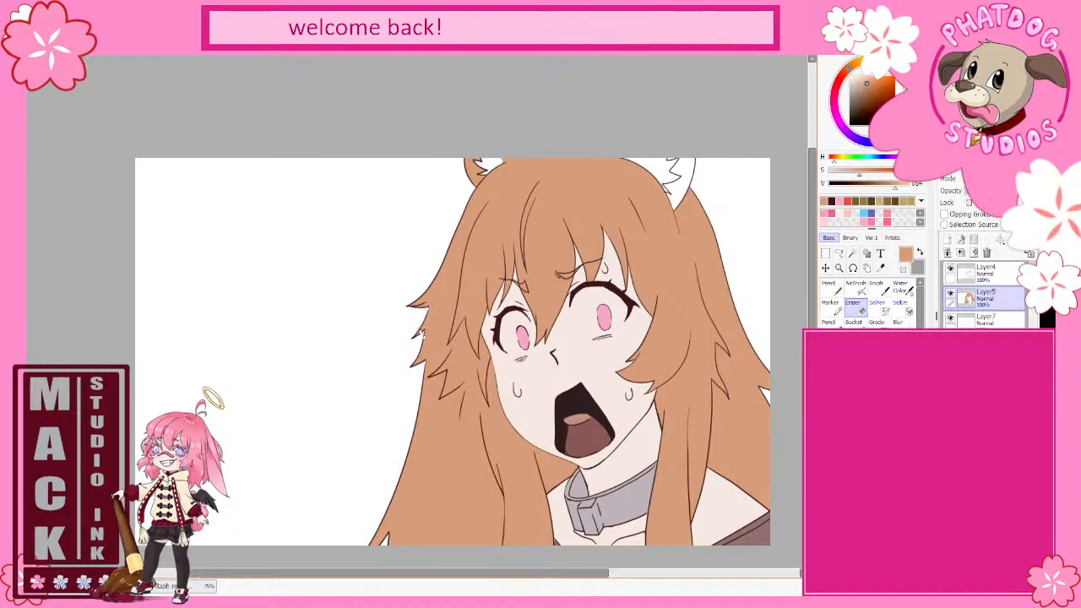
key(g)
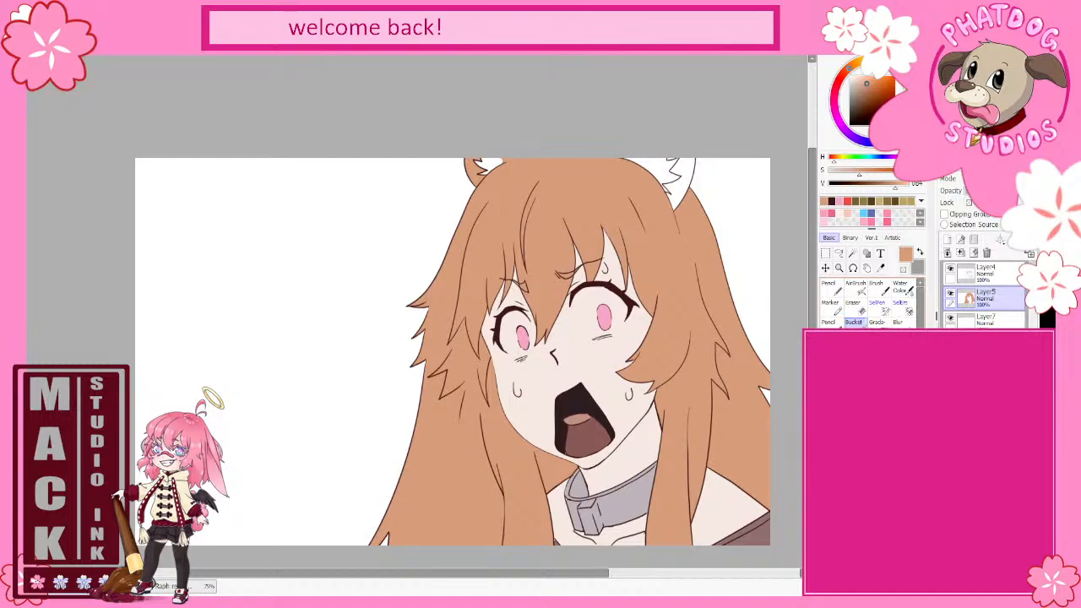
click(681, 191)
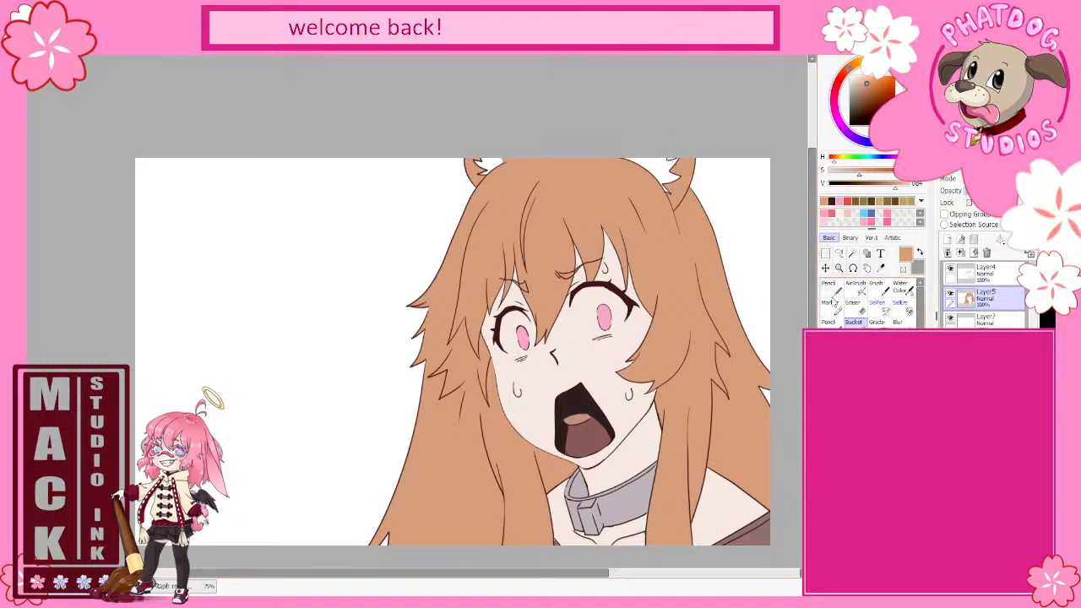
key(e)
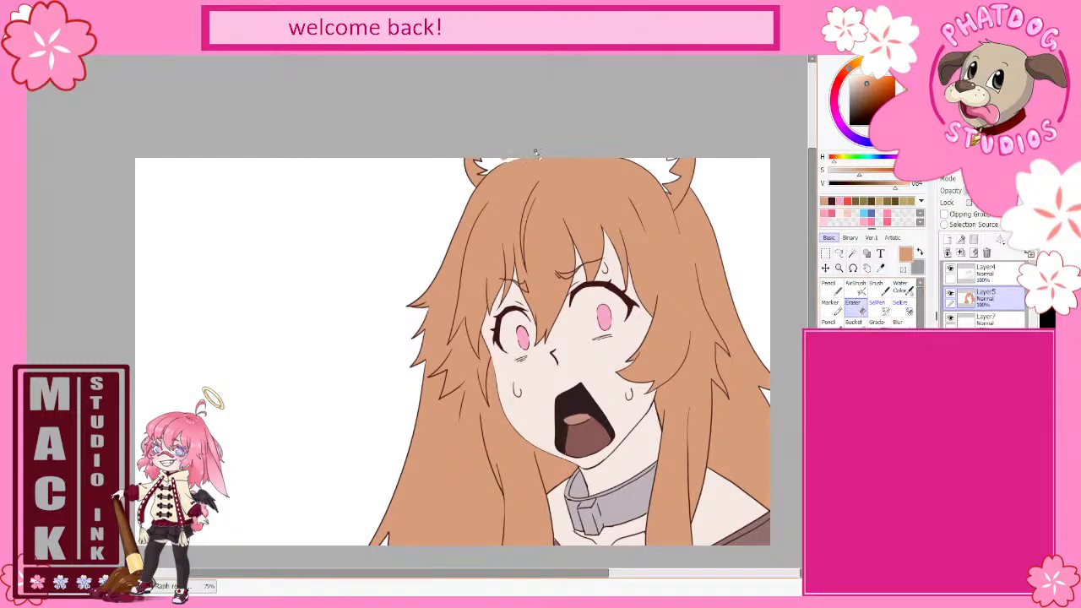
key(ctrl+z)
key(n)
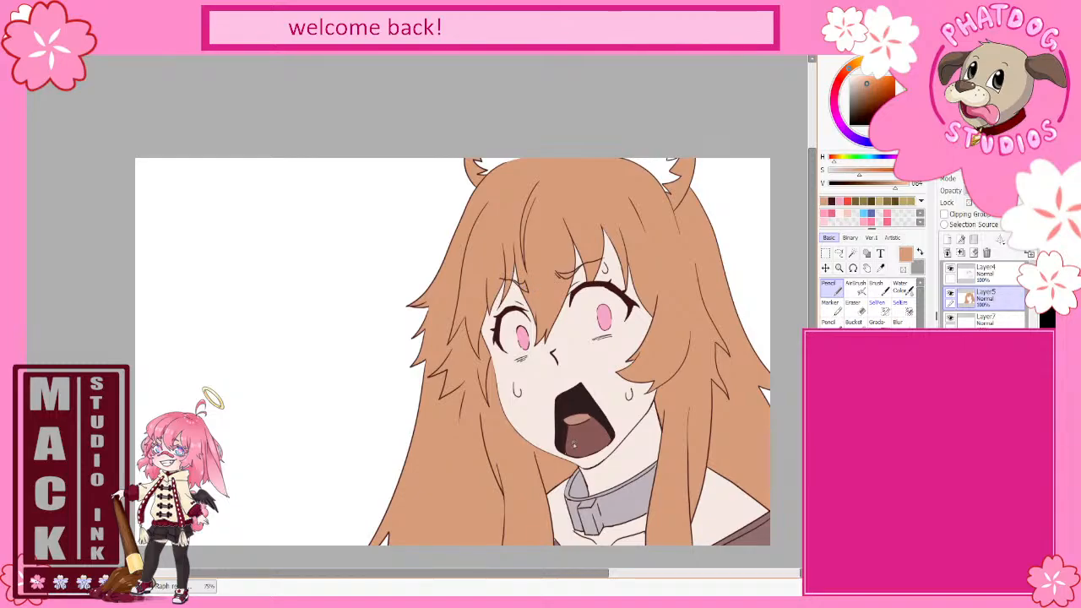
Step: Clean up the fill edges around the open mouth with the sampled dark brown and the face's skin colour
alt+click(563, 438)
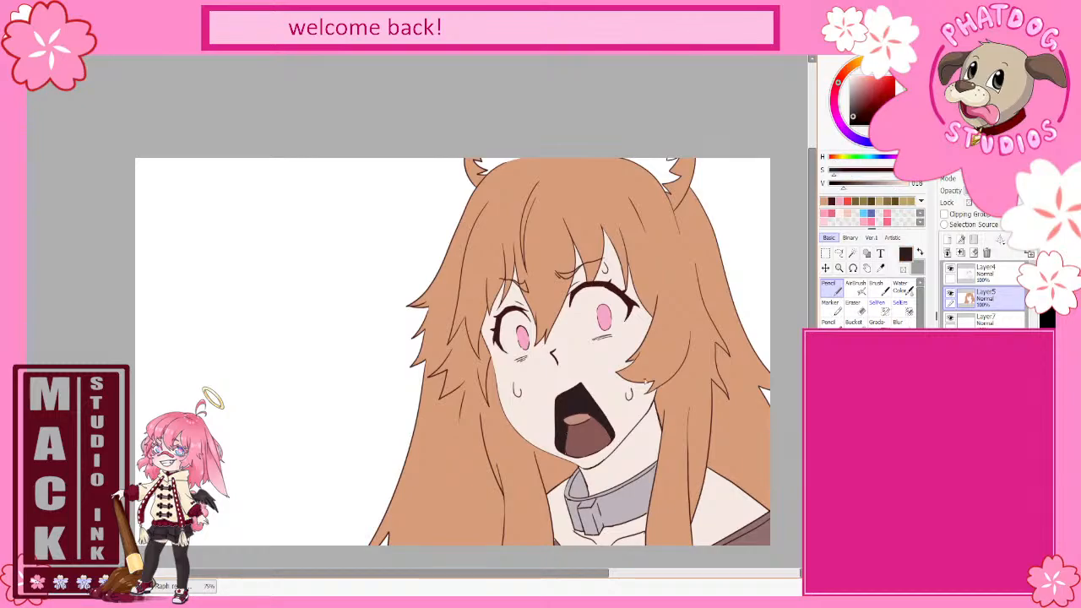
click(985, 343)
click(951, 343)
click(950, 343)
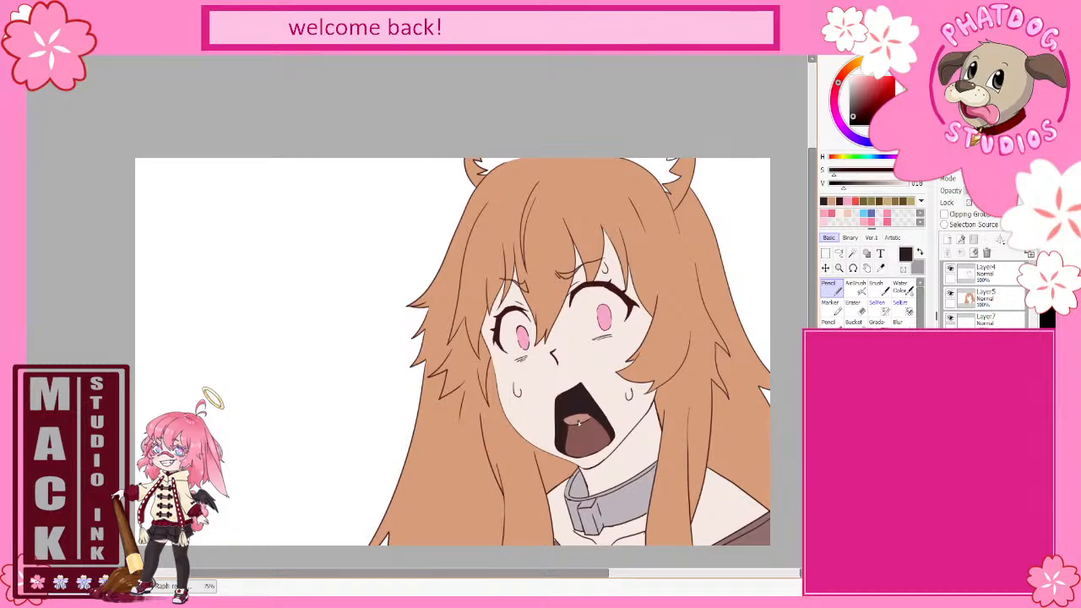
right_click(543, 414)
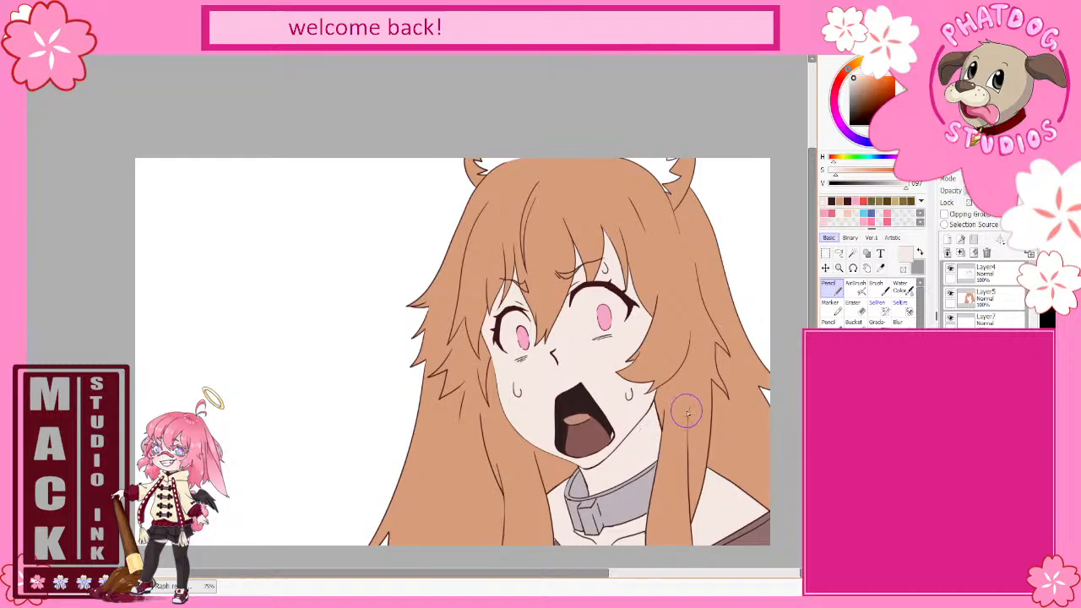
key(e)
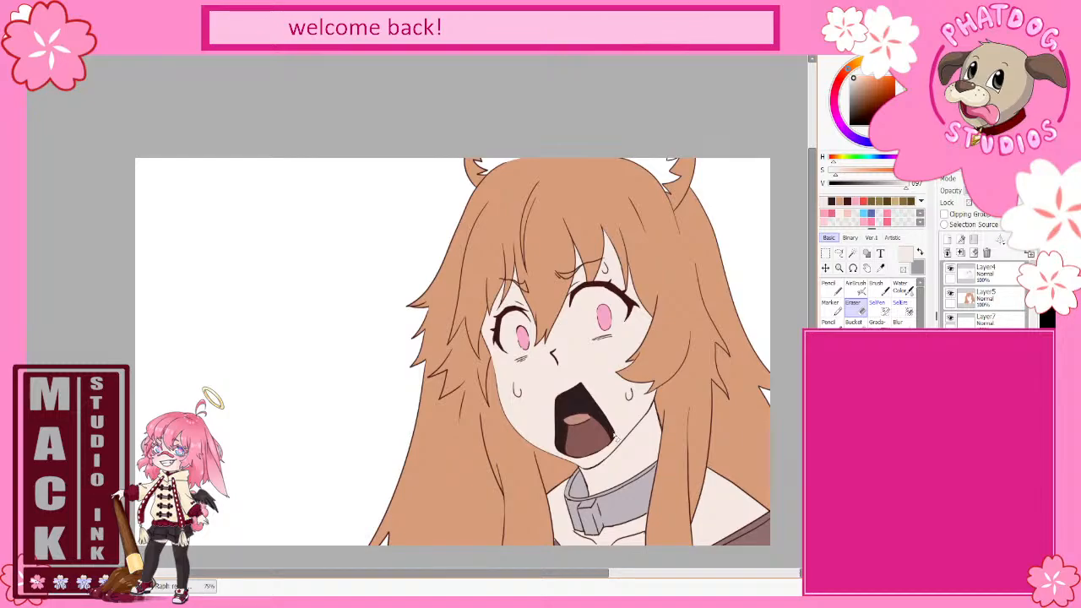
key(n)
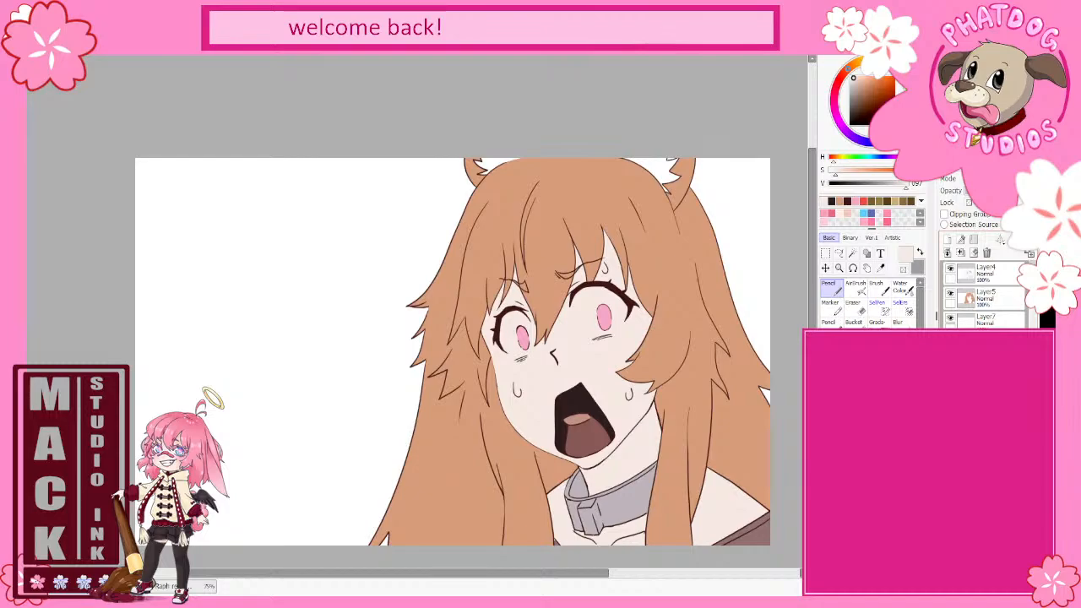
Step: Show the character reference, sample white for the Pencil, and paint the white of the larger eye around its pink iris
key(ctrl+v)
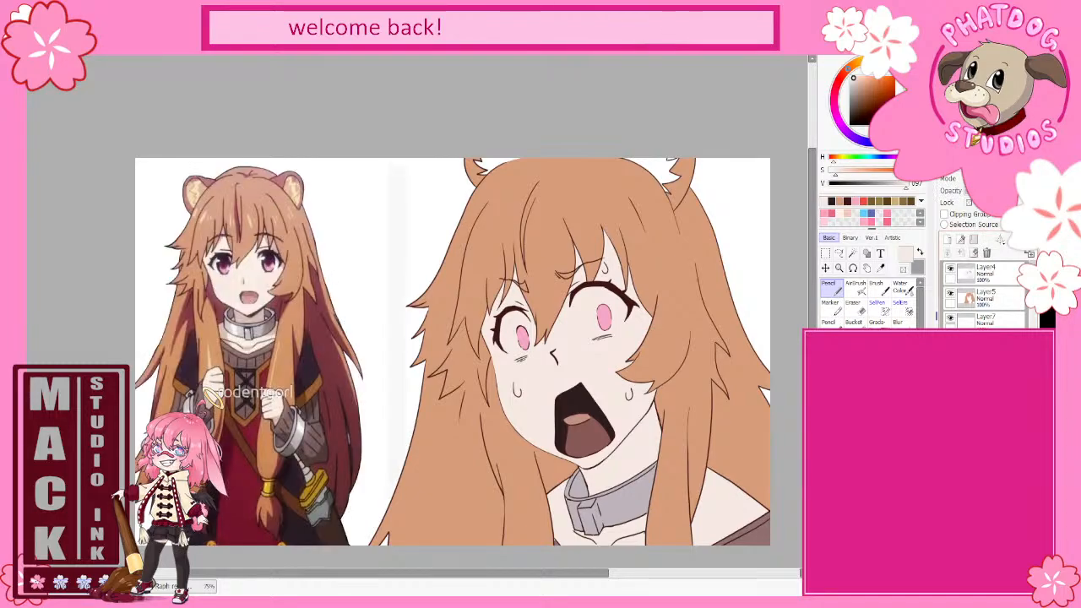
alt+click(277, 264)
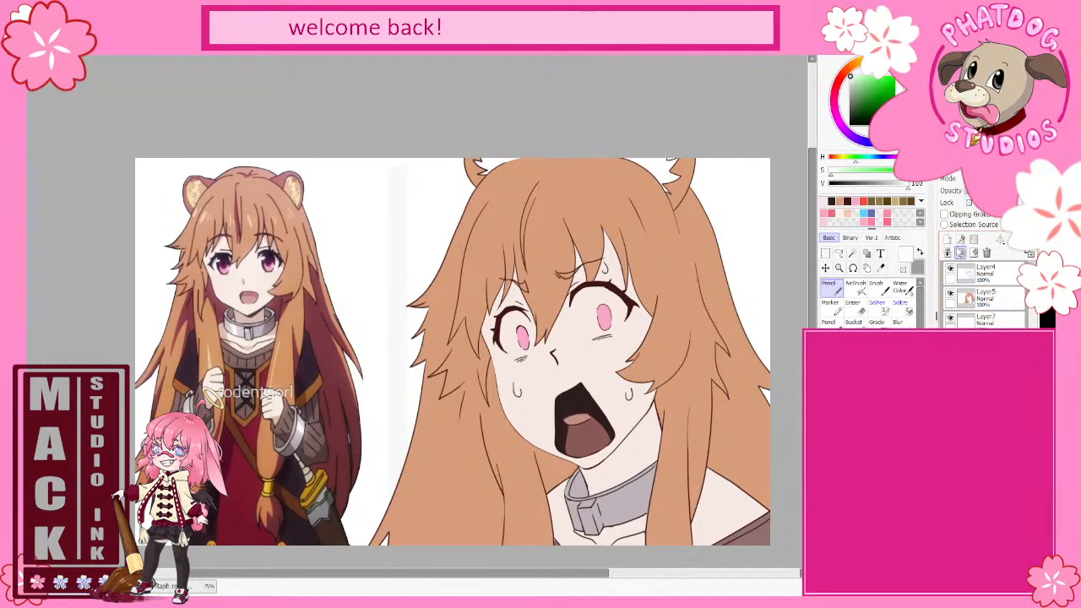
scroll(667, 362, up, 1)
scroll(581, 332, down, 1)
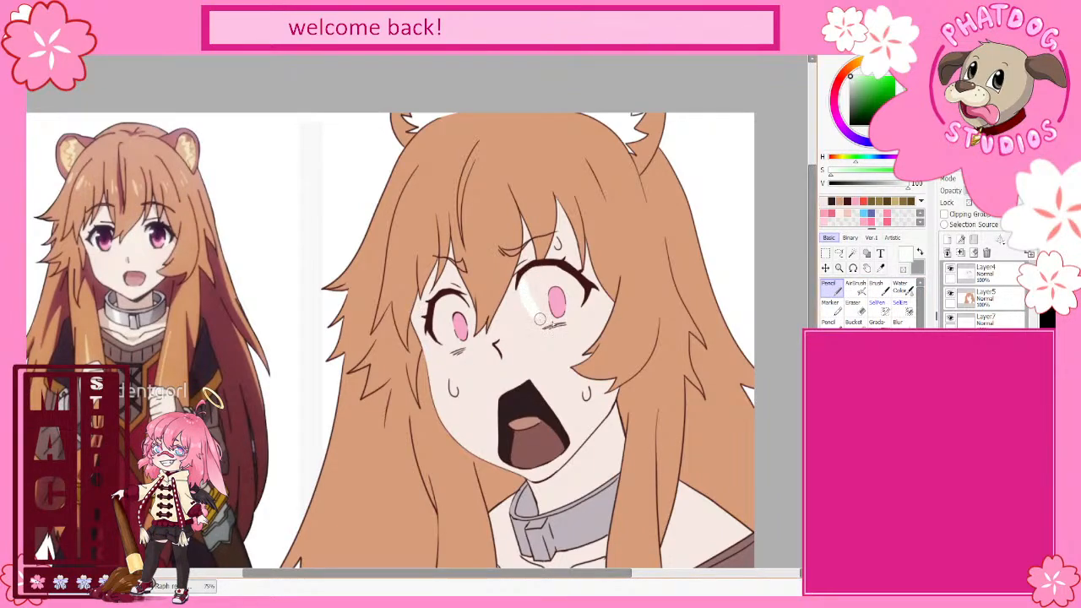
drag(539, 320, 552, 323)
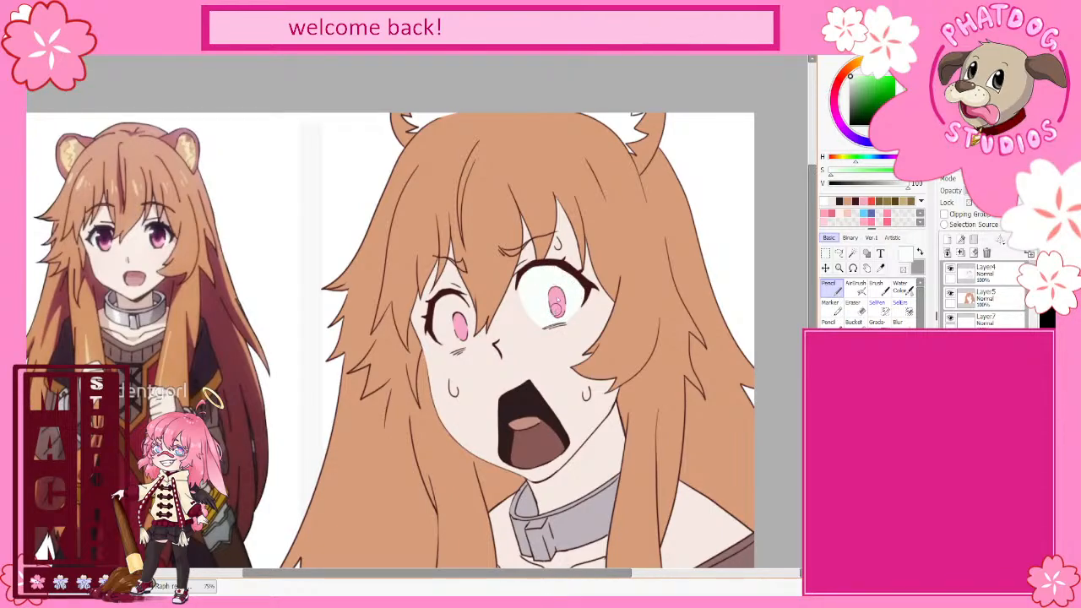
Step: Paint the white of the smaller eye and erase white that spills past the eye outlines
click(855, 306)
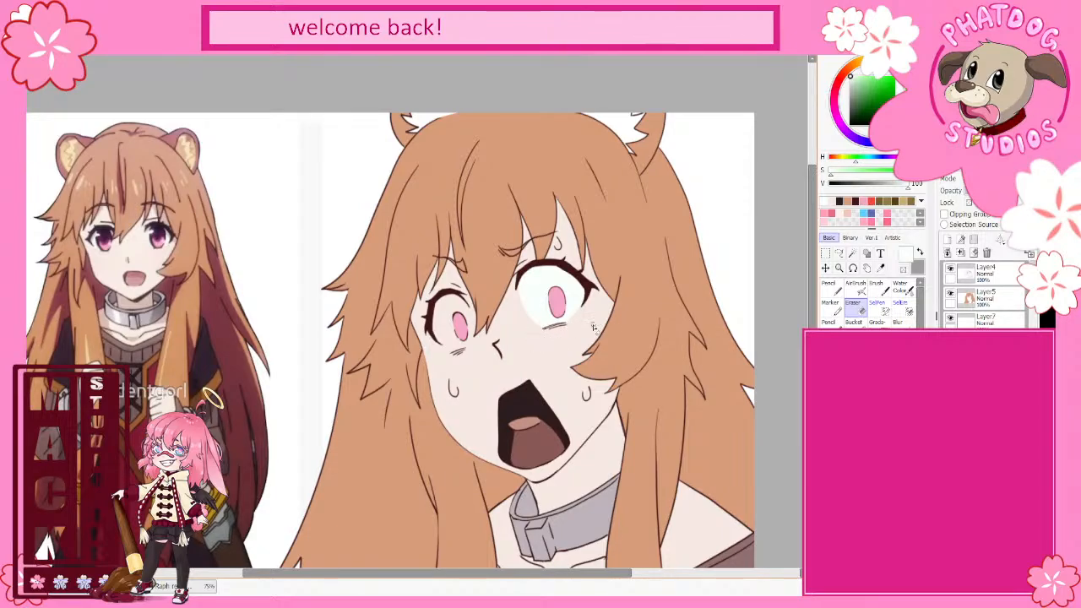
key(n)
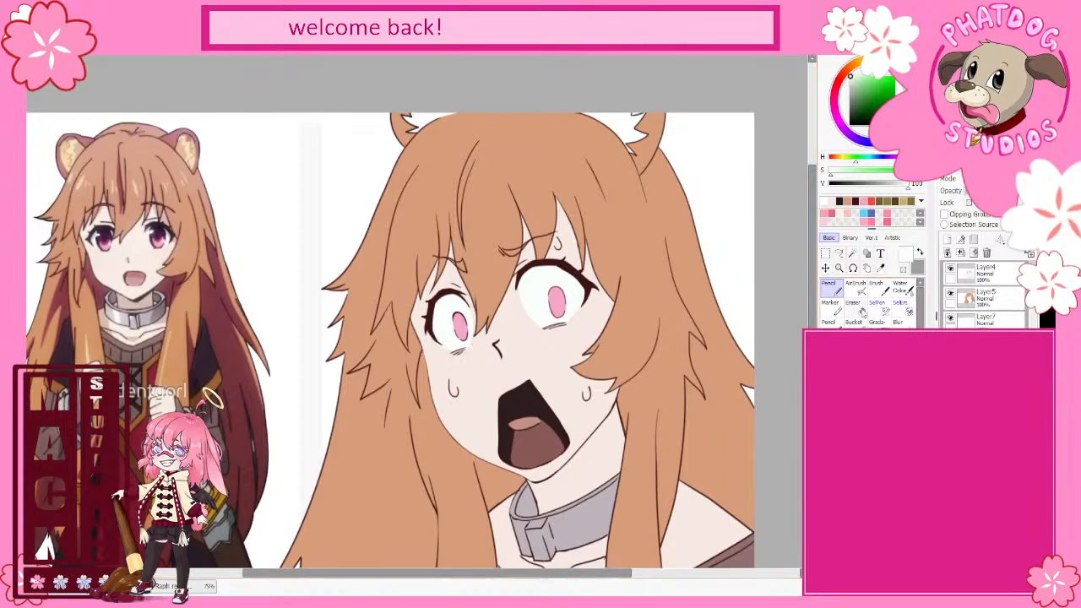
key(e)
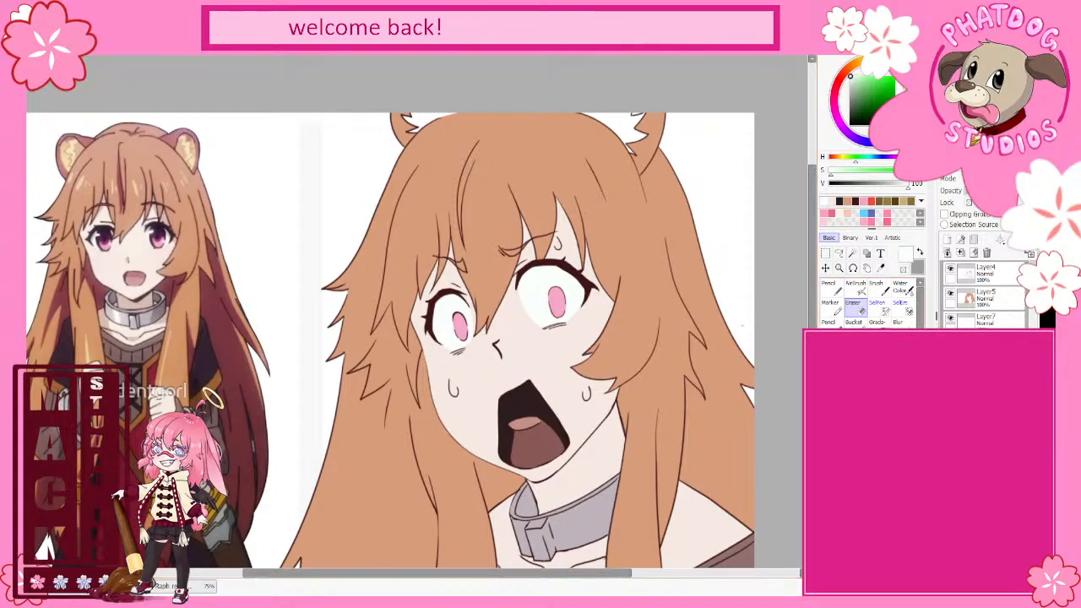
Step: Sample the reference ear's dusky pink, paint both ears' outer rims on a new layer above Layer5, and erase the excess
click(833, 289)
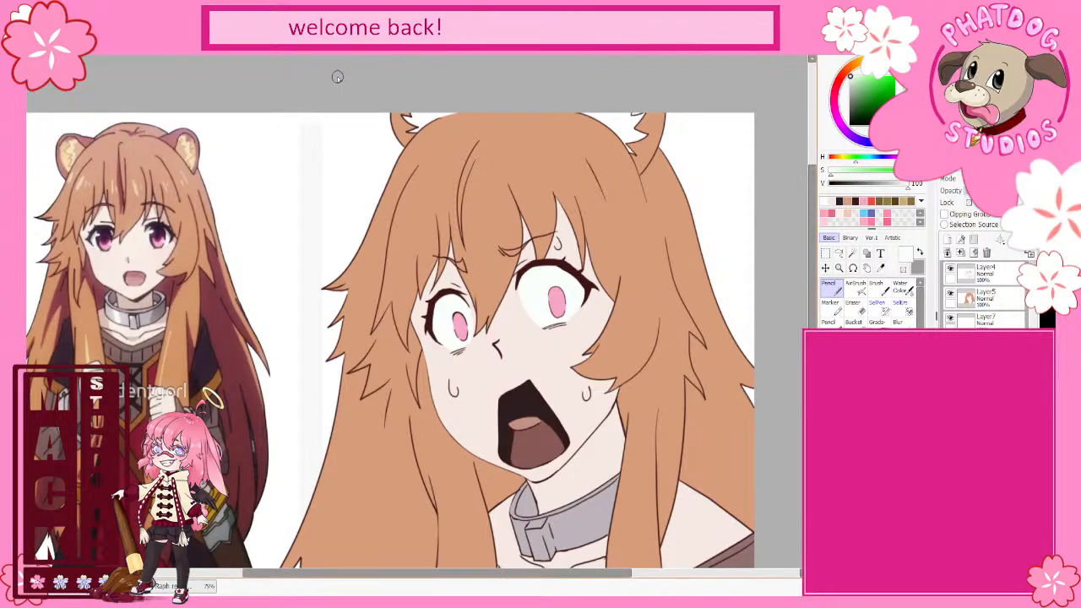
alt+click(168, 141)
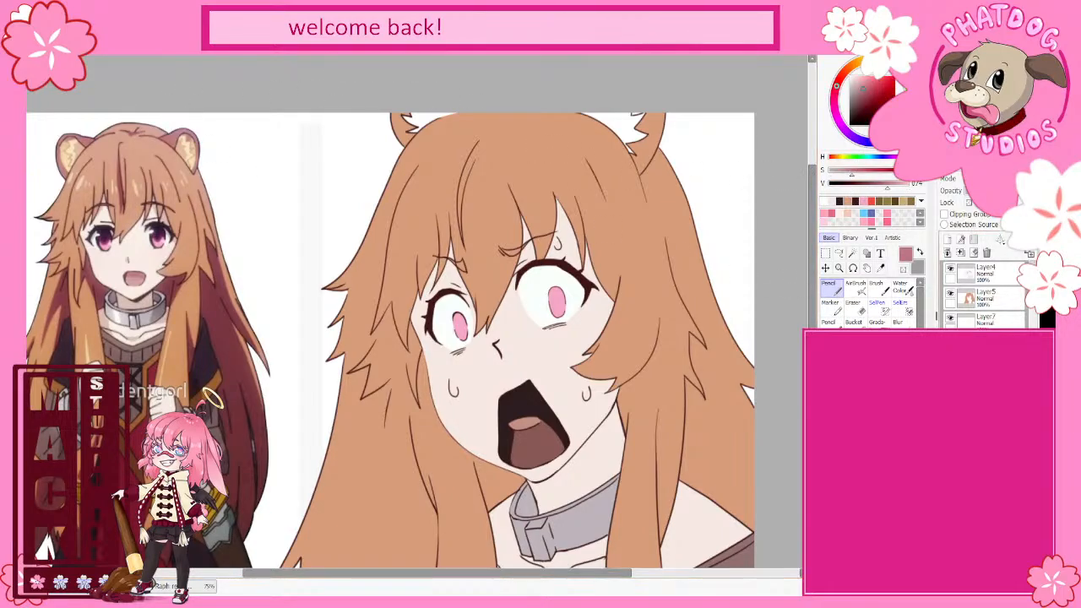
click(1001, 297)
click(947, 240)
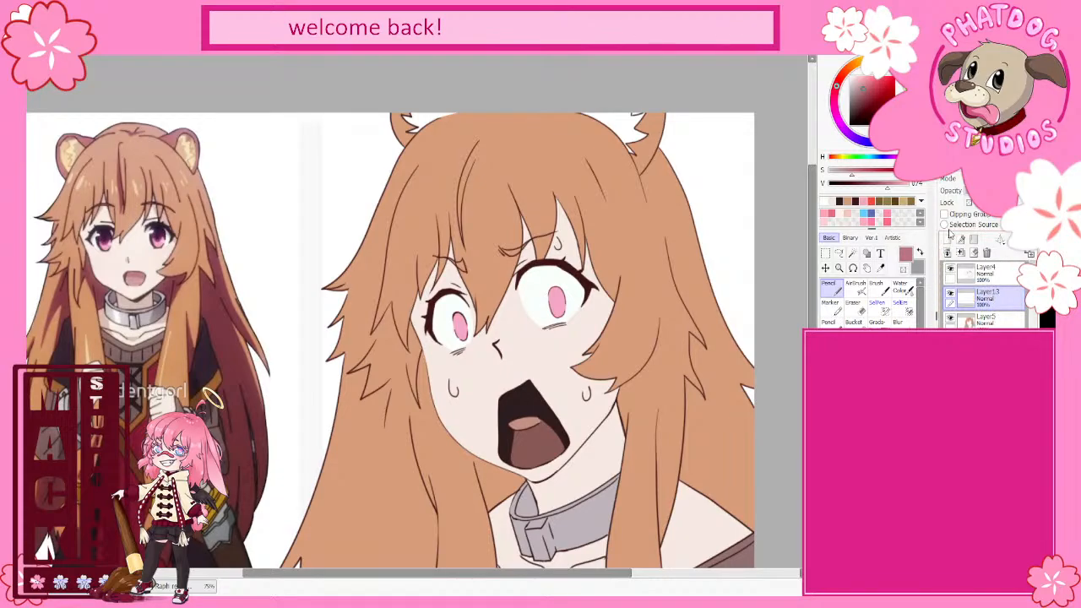
click(829, 285)
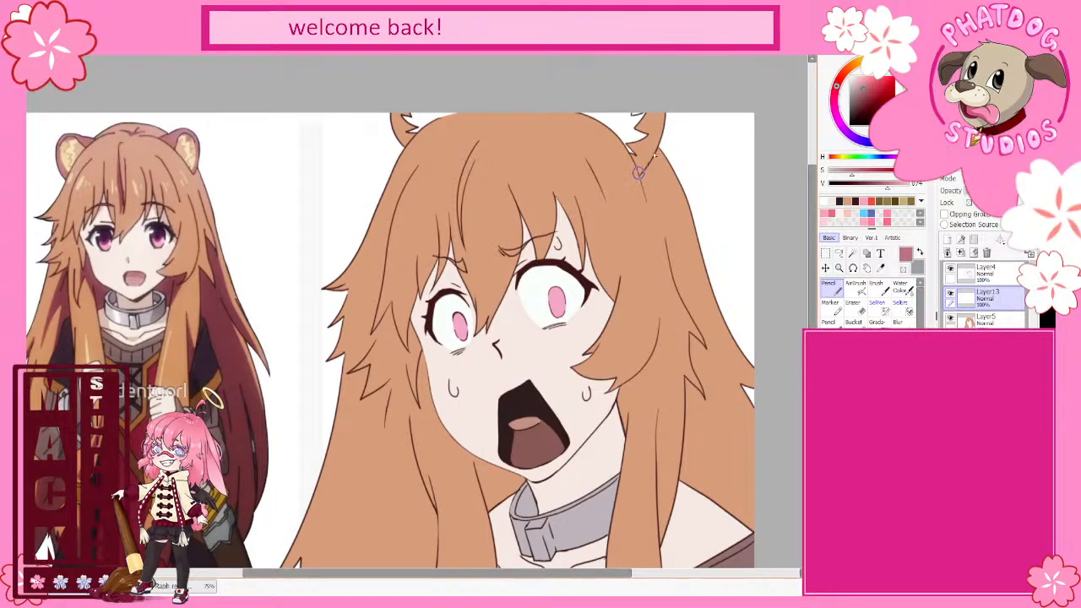
drag(656, 157, 669, 102)
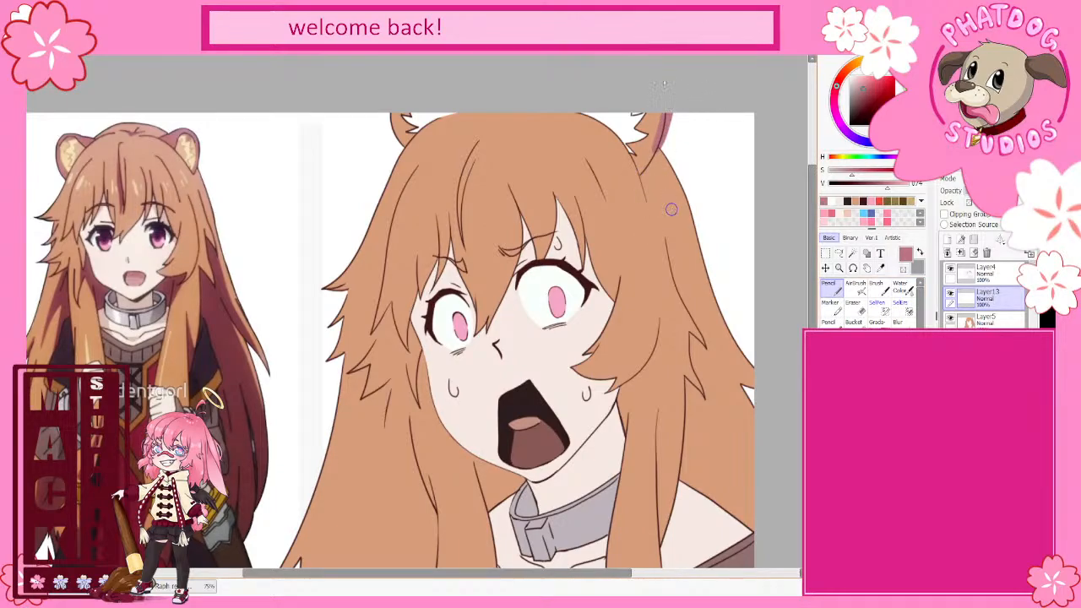
mouse_move(636, 176)
mouse_down()
mouse_move(656, 139)
mouse_move(660, 94)
mouse_up()
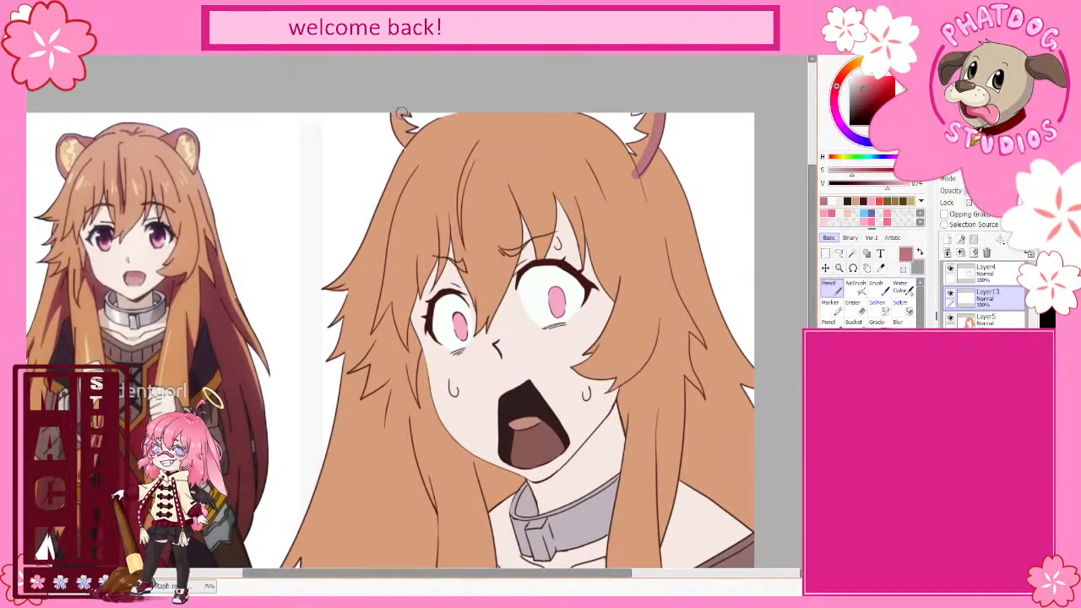
mouse_move(402, 135)
mouse_down()
mouse_move(405, 143)
mouse_move(397, 98)
mouse_up()
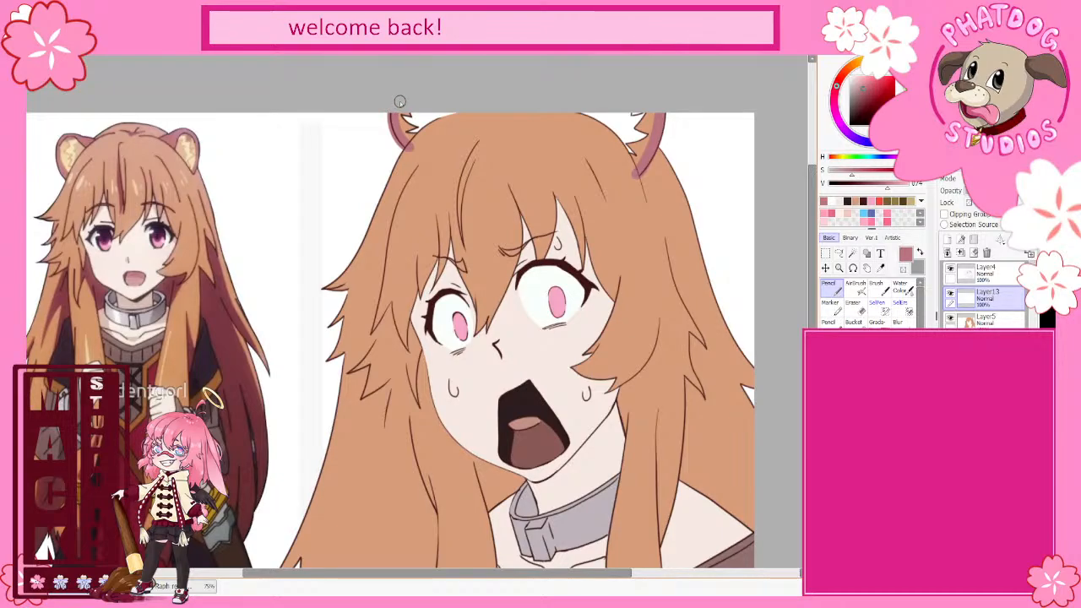
click(855, 302)
drag(633, 162, 638, 174)
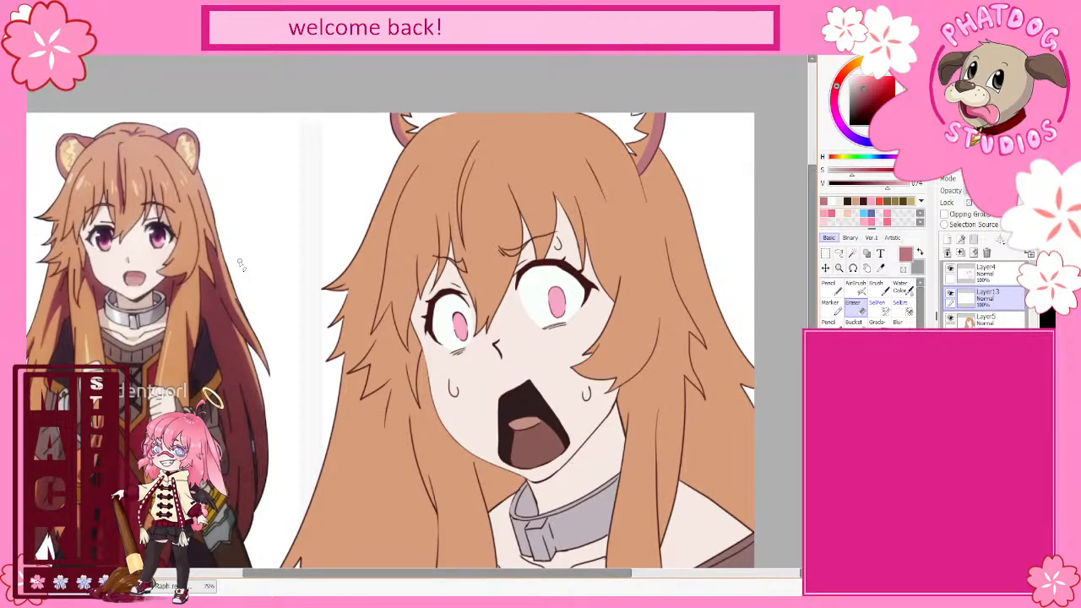
Step: Sample the dark red of the reference's inner hair and paint the shadowed hair between cheek and front lock on Layer5
right_click(213, 310)
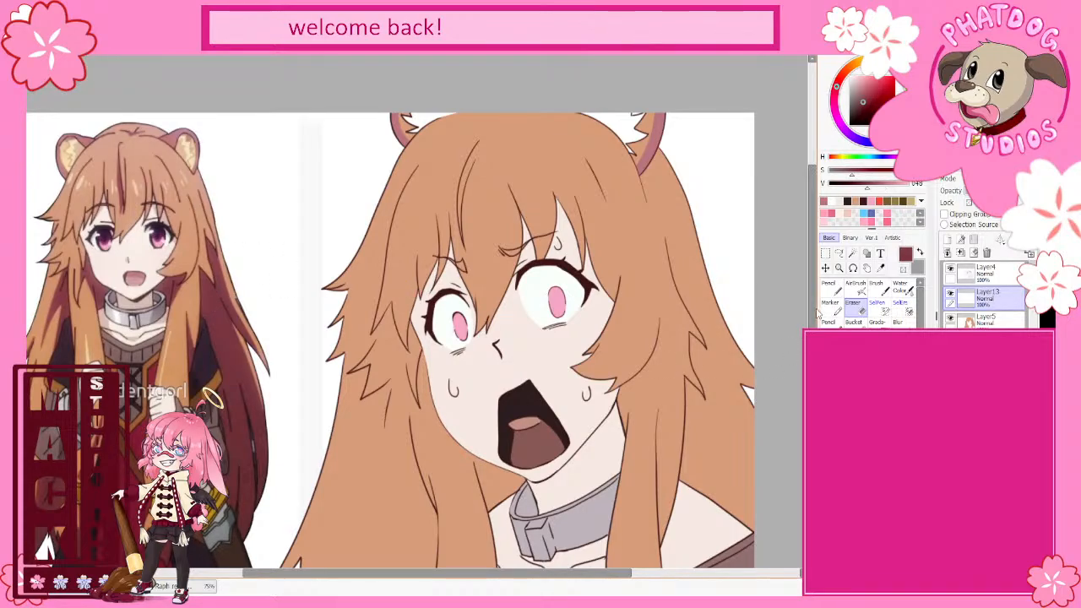
click(829, 286)
click(985, 320)
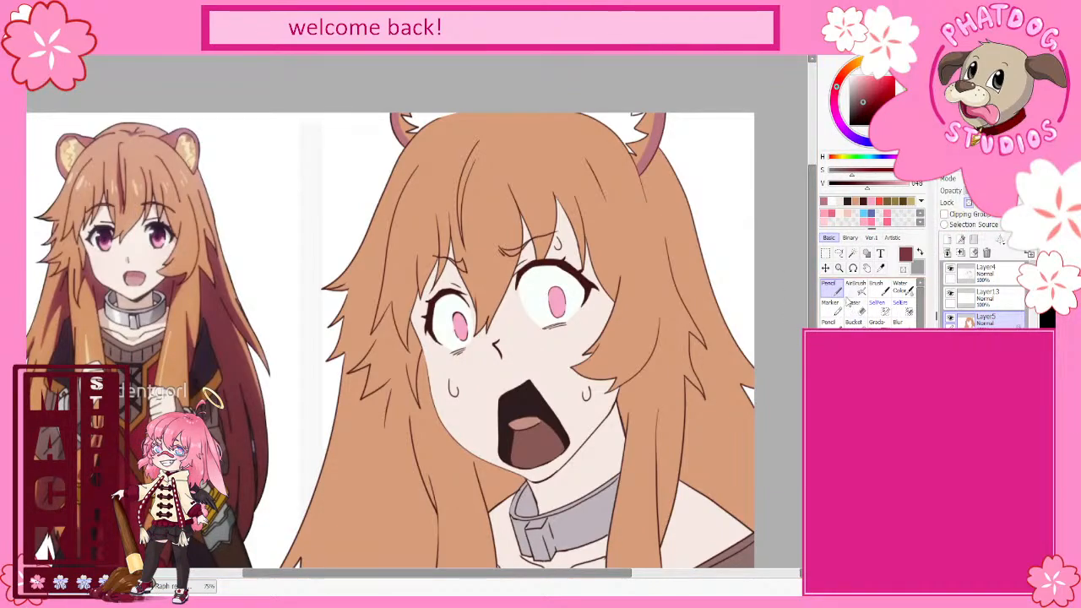
drag(627, 363, 621, 452)
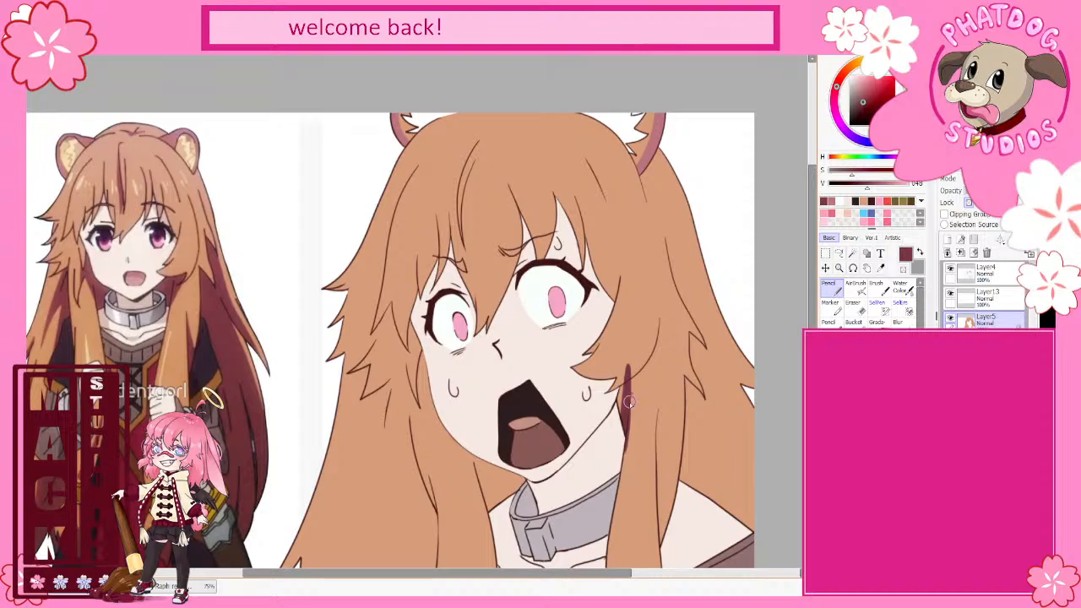
mouse_move(630, 400)
mouse_down()
mouse_move(623, 423)
mouse_move(635, 368)
mouse_up()
key(ctrl+z)
drag(649, 348, 623, 424)
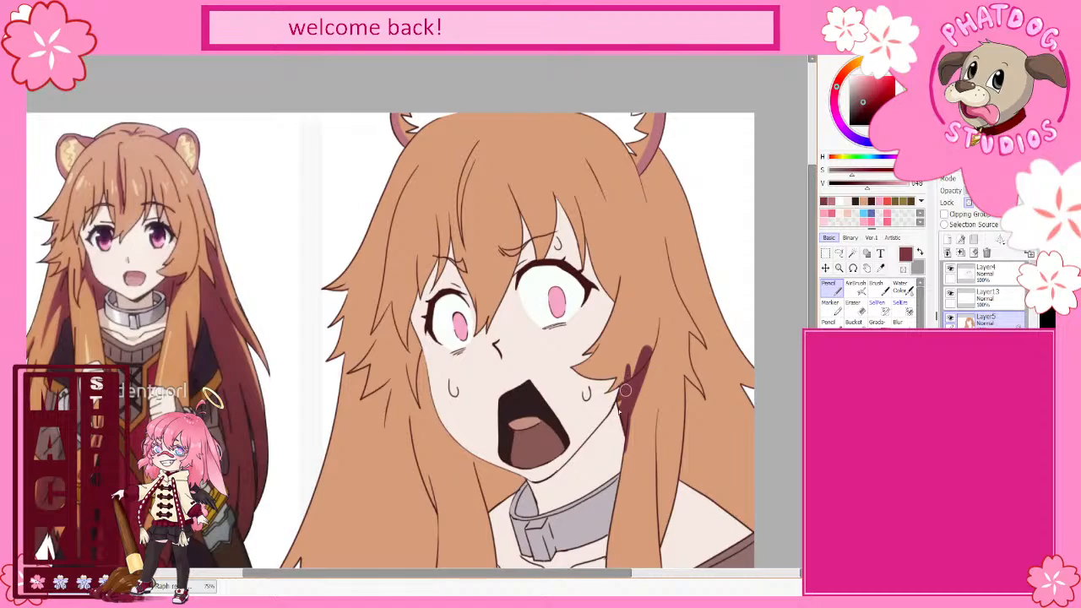
Step: Trim the dark red patch beside the cheek to the hair lines by painting over its overflow with the sampled orange-brown
right_click(666, 387)
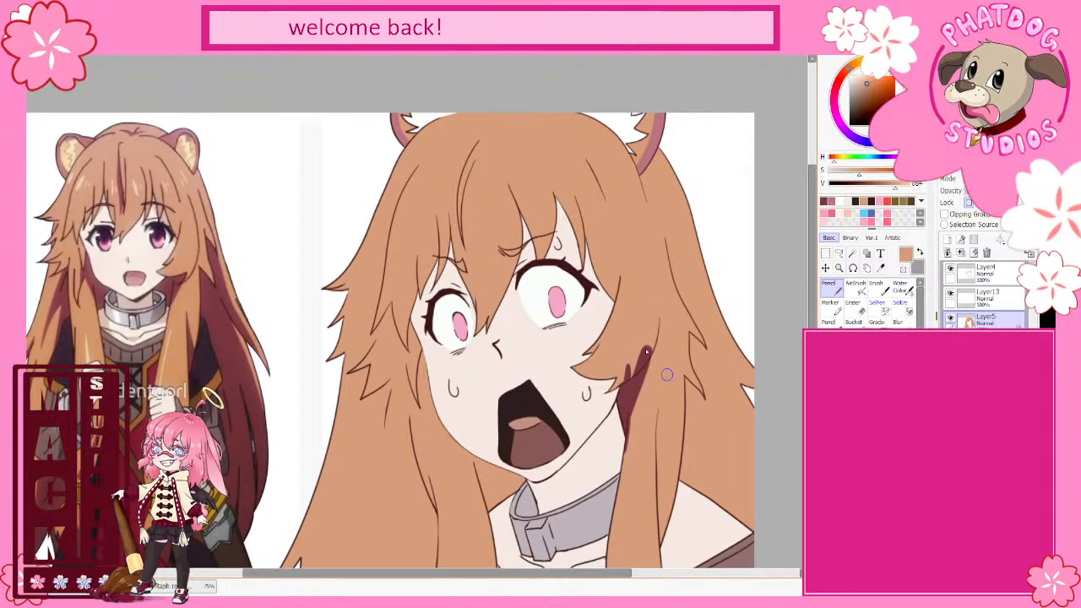
mouse_move(644, 348)
mouse_down()
mouse_move(612, 384)
mouse_move(651, 342)
mouse_up()
right_click(628, 394)
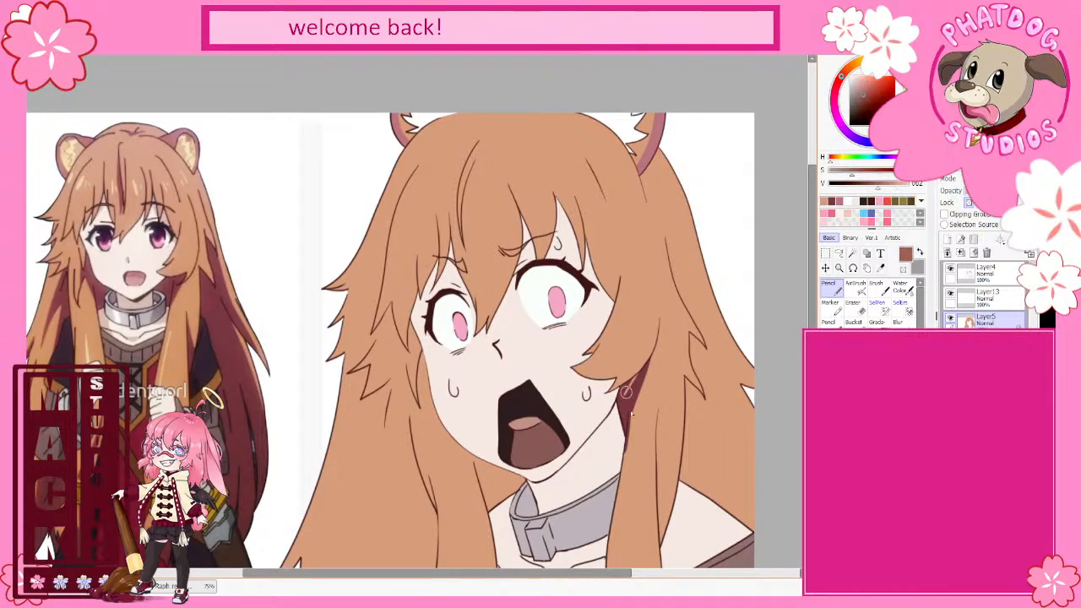
mouse_move(630, 391)
mouse_down()
mouse_move(635, 354)
mouse_move(628, 367)
mouse_move(649, 345)
mouse_move(664, 376)
mouse_move(650, 343)
mouse_move(606, 388)
mouse_move(636, 353)
mouse_up()
key(ctrl+z)
right_click(663, 379)
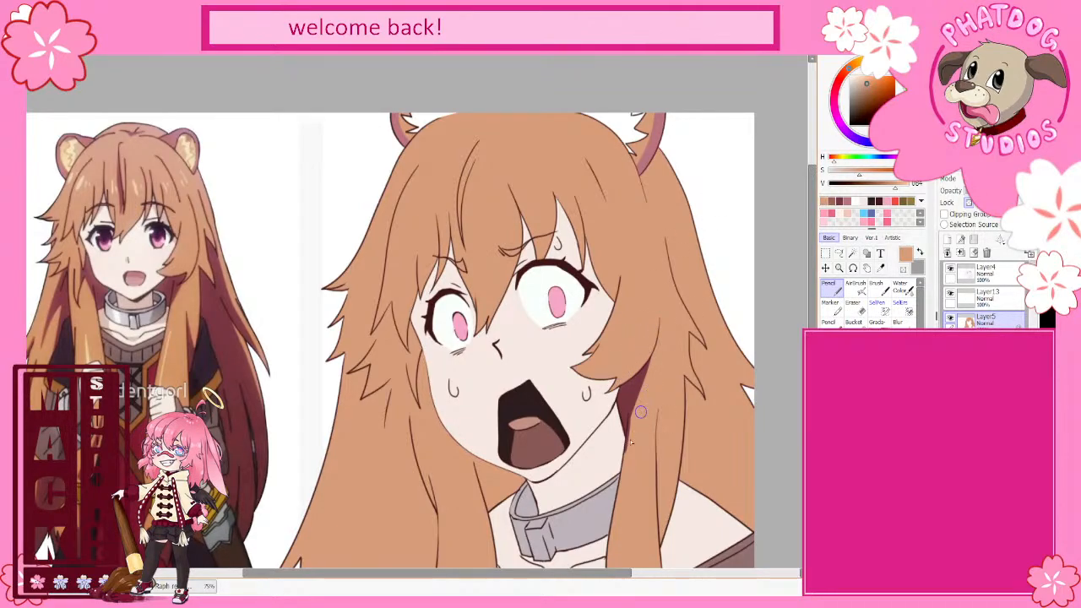
drag(633, 426, 629, 439)
Step: Paint the inner hair behind the front lock above the shoulder dark red and tidy its edges with the hair's orange-brown
alt+click(629, 394)
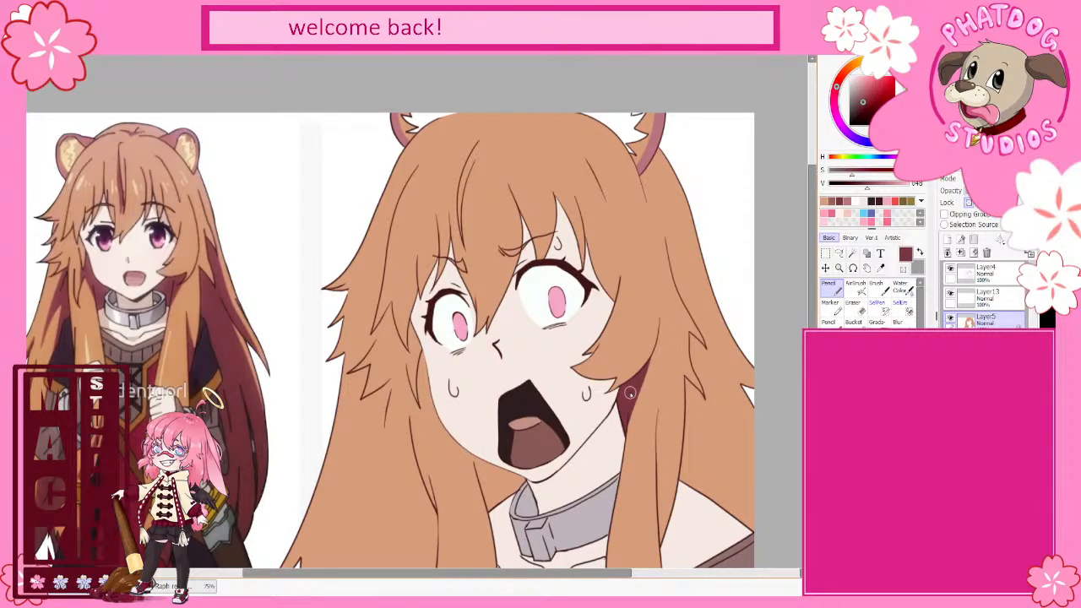
drag(688, 332, 752, 452)
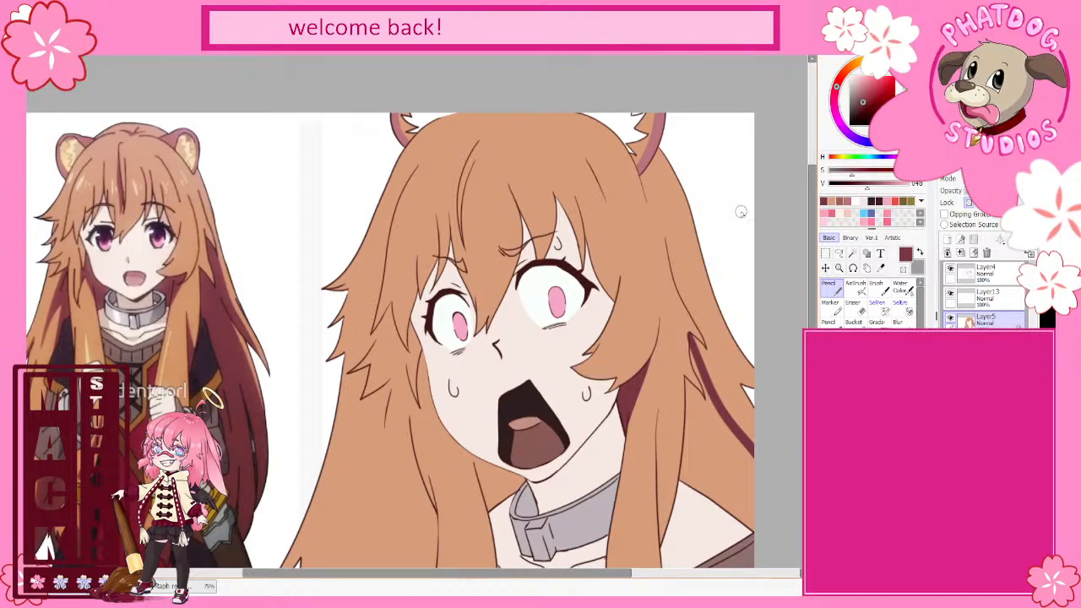
drag(690, 335, 708, 414)
mouse_move(684, 375)
mouse_down()
mouse_move(681, 473)
mouse_move(753, 537)
mouse_up()
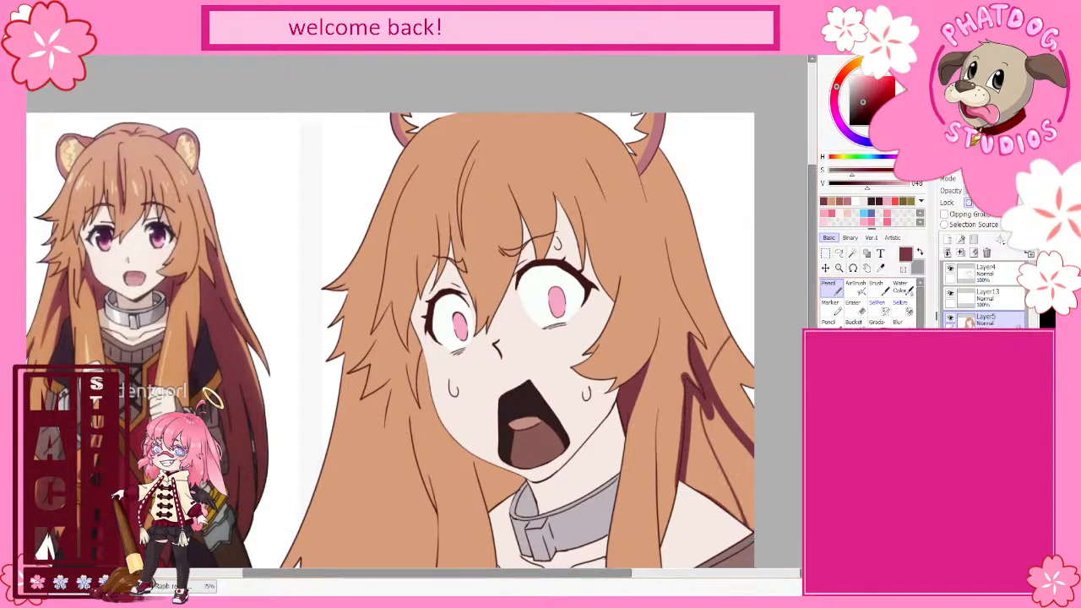
key(ctrl+z)
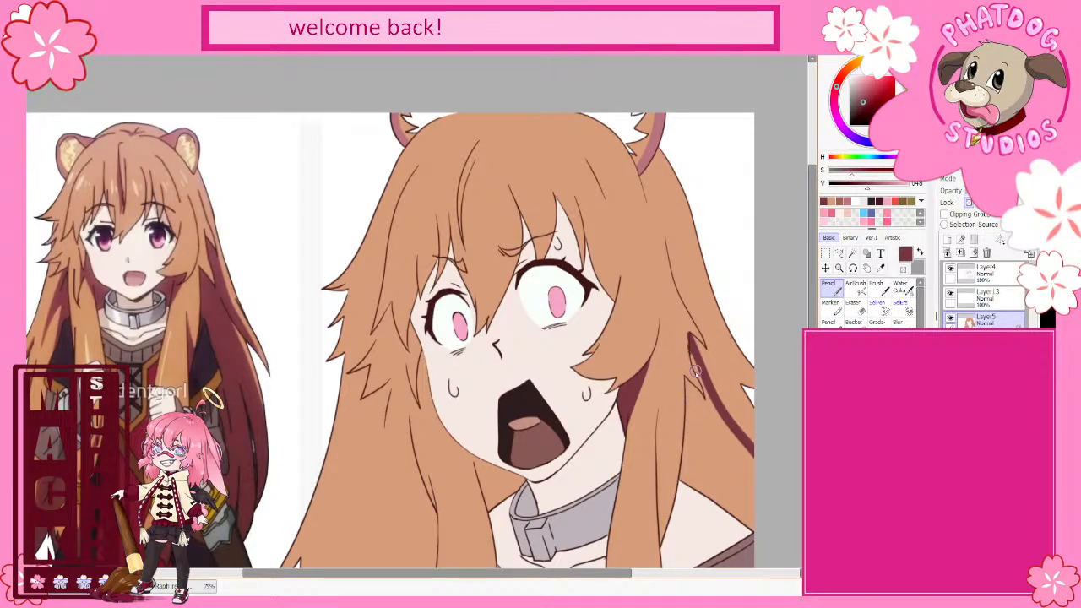
mouse_move(693, 350)
mouse_down()
mouse_move(709, 408)
mouse_move(686, 383)
mouse_move(683, 494)
mouse_up()
mouse_move(759, 533)
mouse_down()
mouse_move(705, 474)
mouse_move(713, 511)
mouse_move(691, 488)
mouse_move(691, 401)
mouse_move(703, 503)
mouse_move(702, 417)
mouse_move(746, 527)
mouse_move(708, 402)
mouse_move(750, 516)
mouse_move(757, 505)
mouse_move(716, 417)
mouse_move(767, 497)
mouse_up()
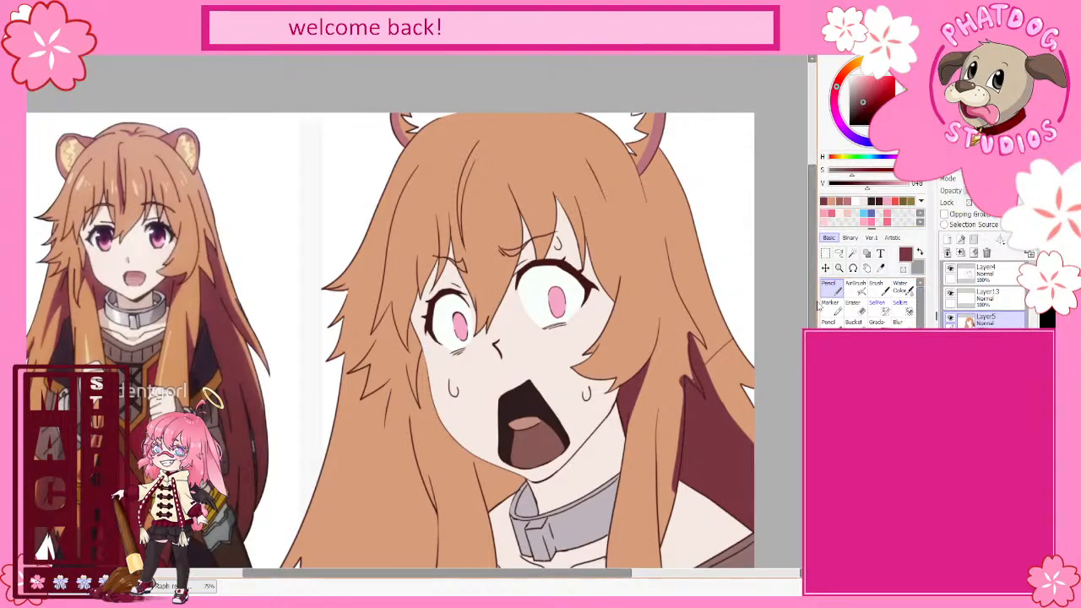
alt+click(669, 395)
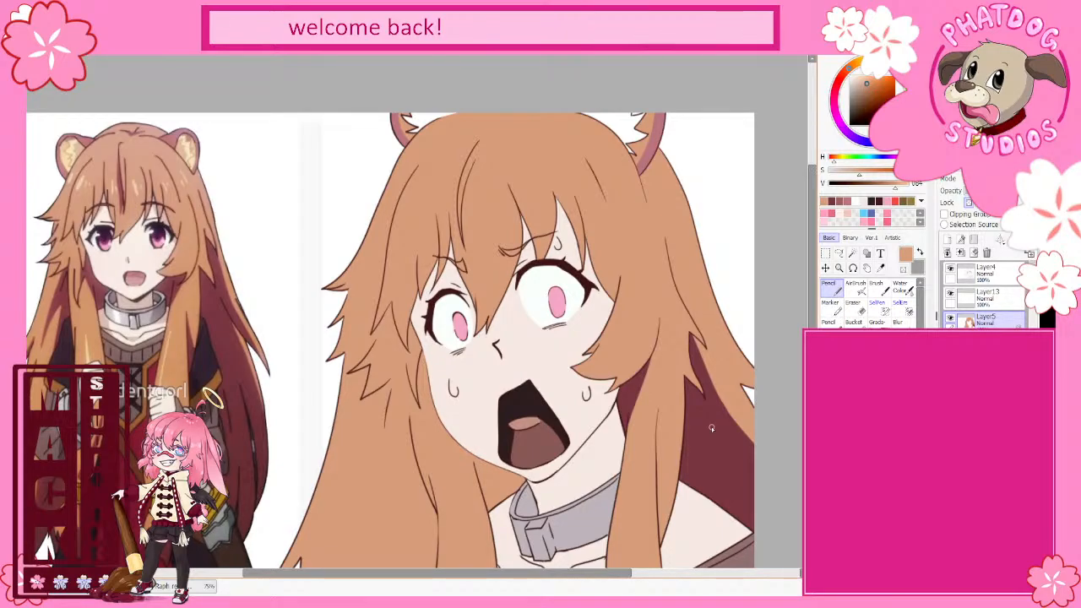
Step: Sample the reference ear's pale cream, paint the inner fur of both ears, and clean its edges with the hair's orange-brown
alt+click(205, 194)
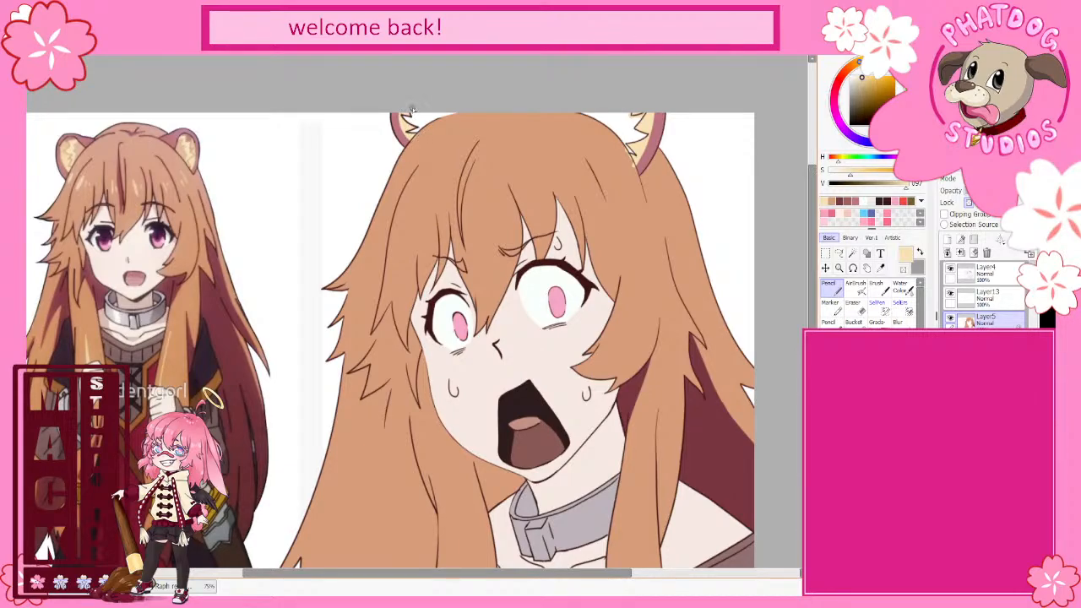
alt+click(445, 126)
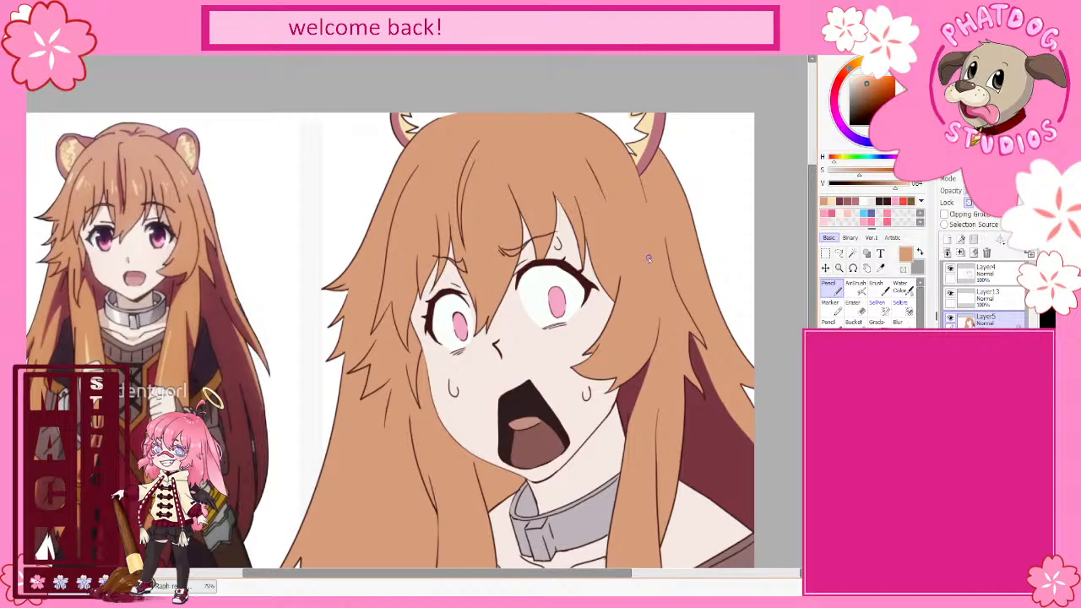
Step: Sample the dark red of the reference's inner hair and outline and fill shadowed inner strands in the long hair below the cheek
alt+click(219, 345)
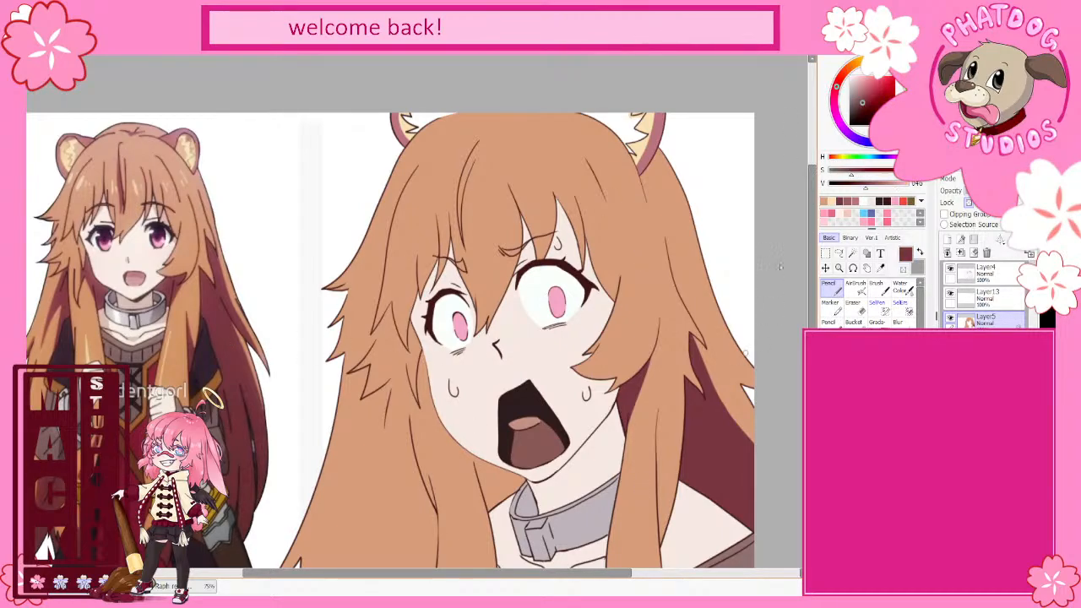
drag(813, 319, 813, 338)
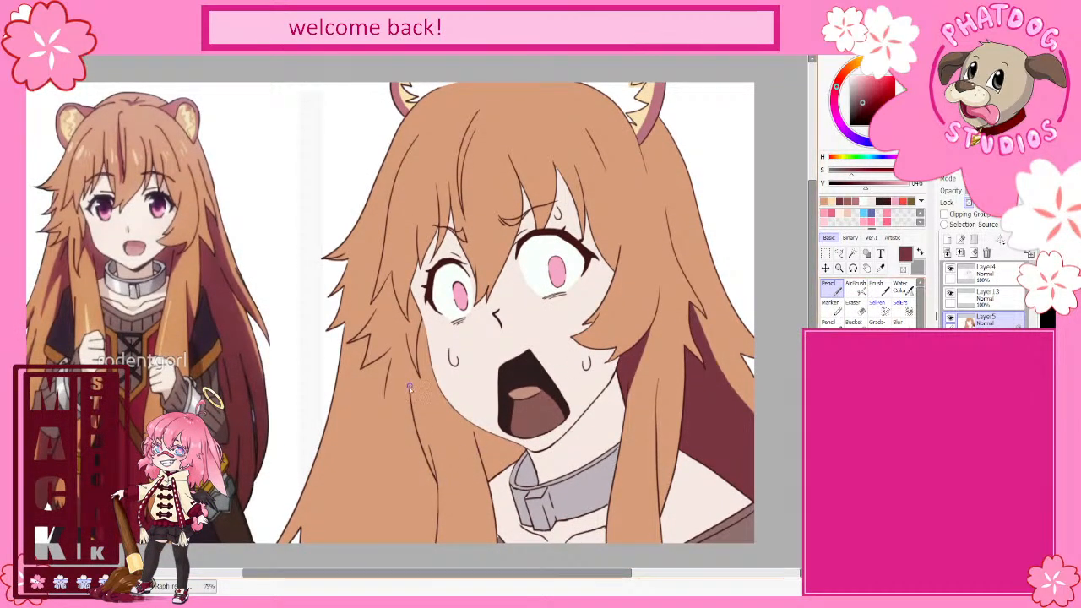
drag(406, 415, 376, 541)
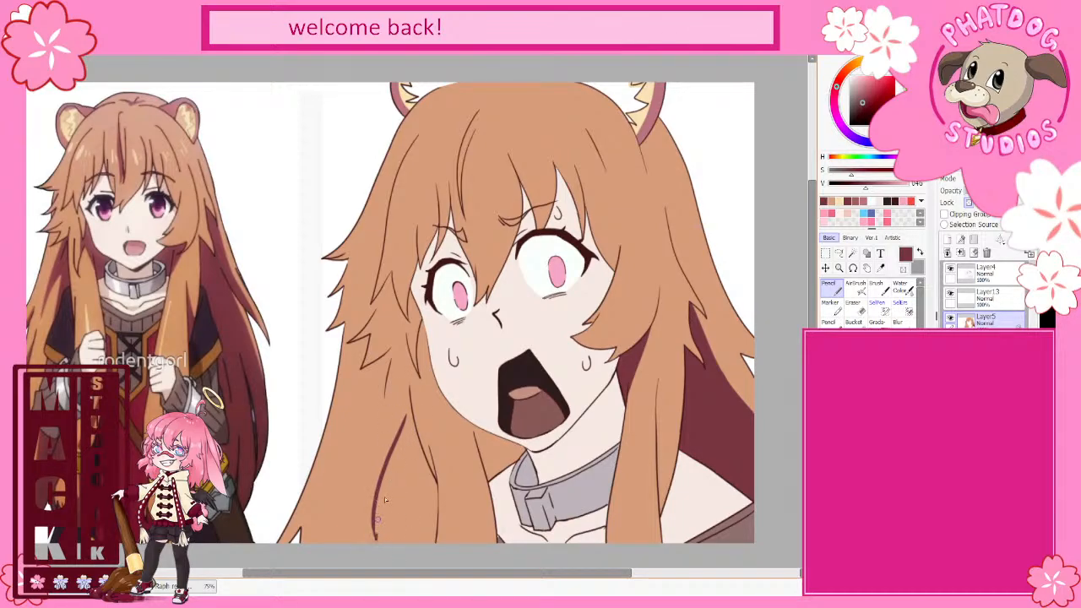
drag(421, 450, 410, 480)
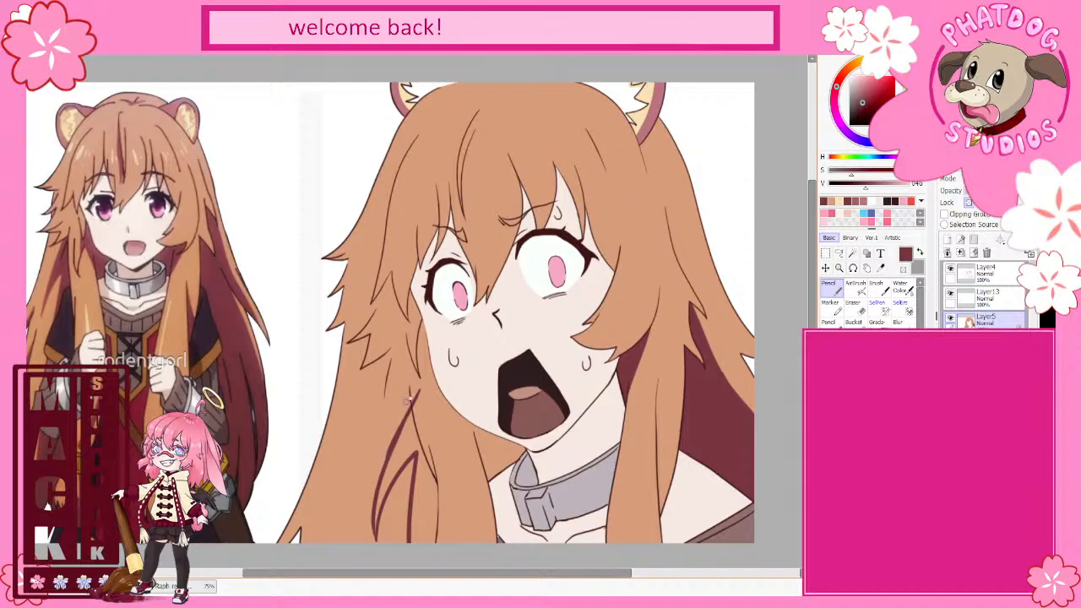
drag(421, 393, 380, 479)
key(ctrl+z)
drag(418, 395, 376, 504)
drag(411, 409, 433, 481)
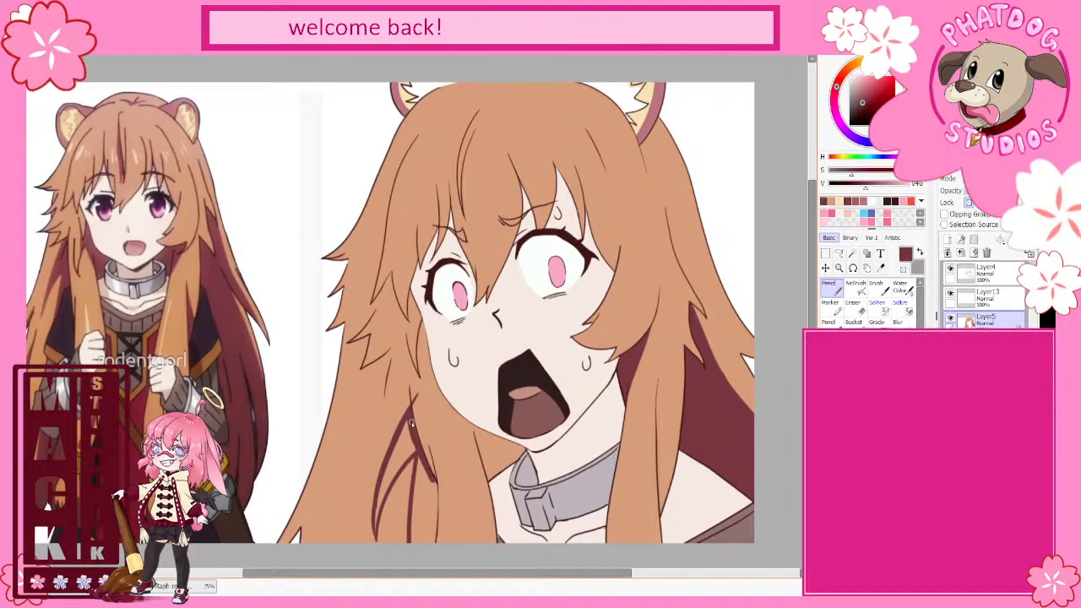
drag(411, 420, 429, 485)
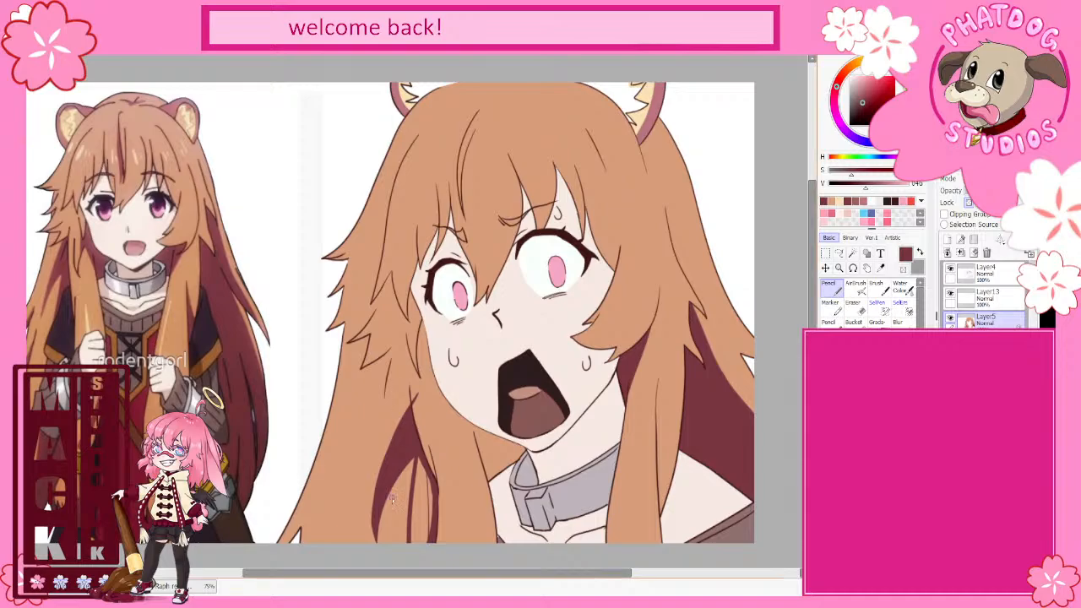
Step: Trim the new dark red strands with the hair's orange-brown and fill the narrow section along the front lock's inner line dark red
alt+click(404, 492)
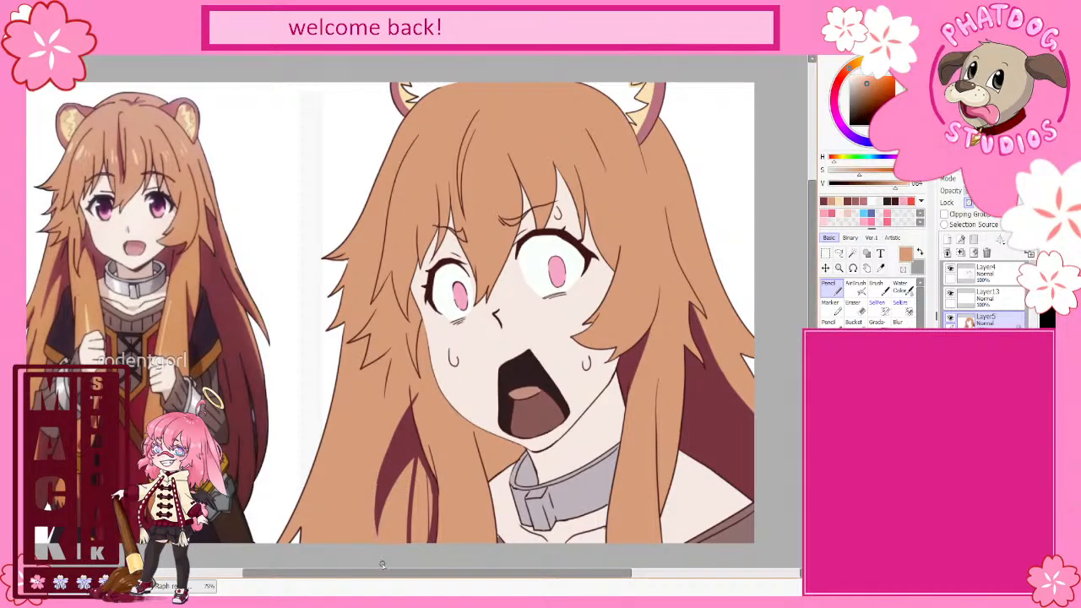
alt+click(403, 436)
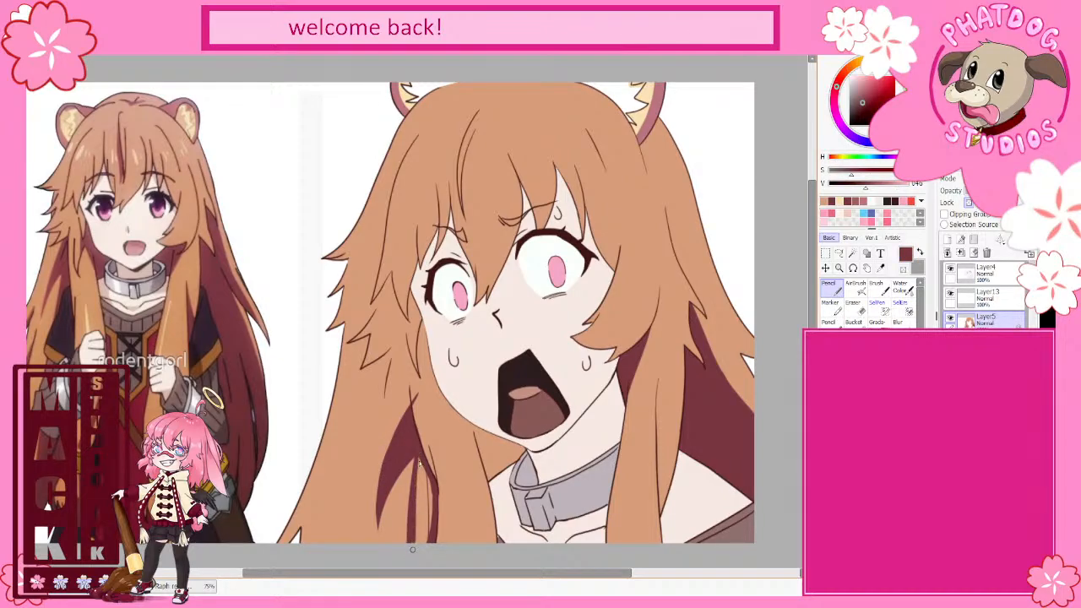
drag(420, 463, 416, 547)
drag(422, 464, 420, 550)
drag(421, 465, 423, 547)
drag(427, 475, 427, 540)
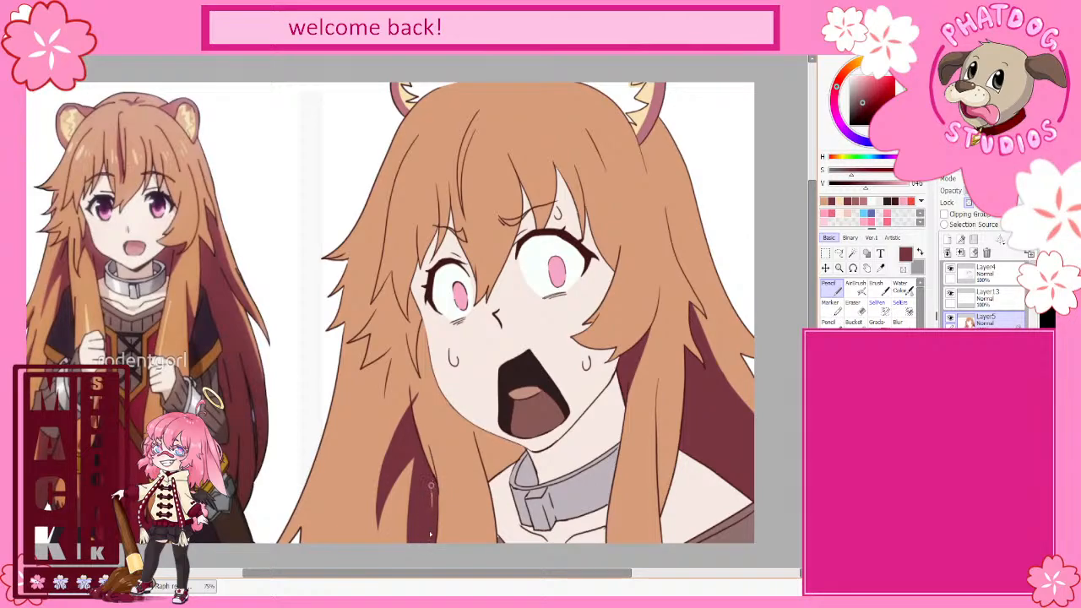
drag(431, 481, 428, 541)
Step: Paint the inner hair between the jaw, neck and front lock dark red and tidy its edge with the hair's orange-brown
drag(496, 488, 449, 402)
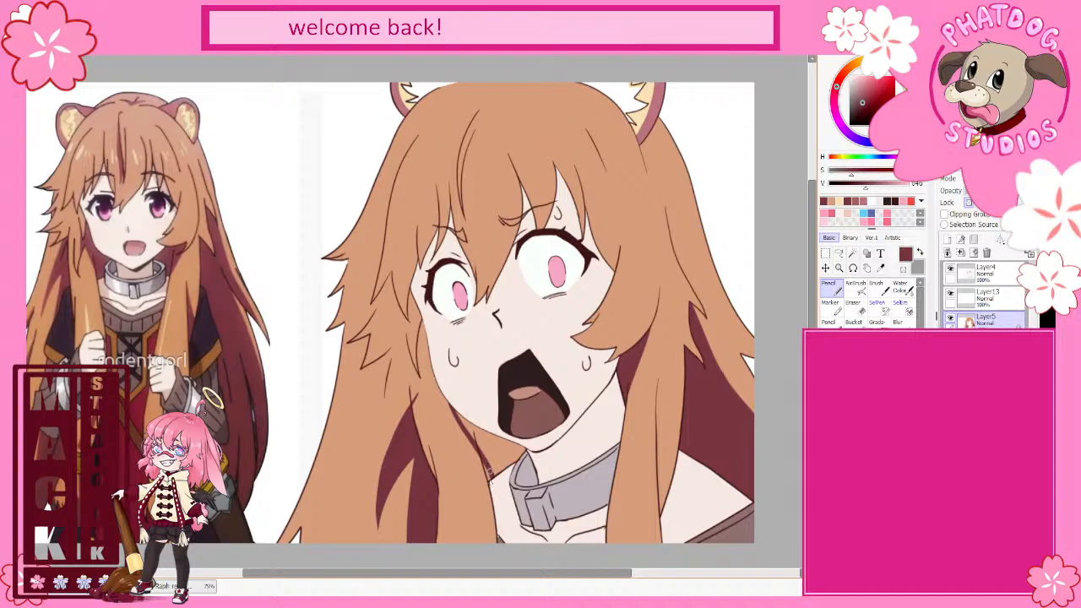
mouse_move(482, 452)
mouse_down()
mouse_move(458, 409)
mouse_move(492, 472)
mouse_up()
mouse_move(465, 421)
mouse_down()
mouse_move(498, 480)
mouse_move(496, 458)
mouse_move(502, 469)
mouse_up()
drag(480, 431, 509, 467)
mouse_move(499, 438)
mouse_down()
mouse_move(511, 465)
mouse_move(525, 454)
mouse_up()
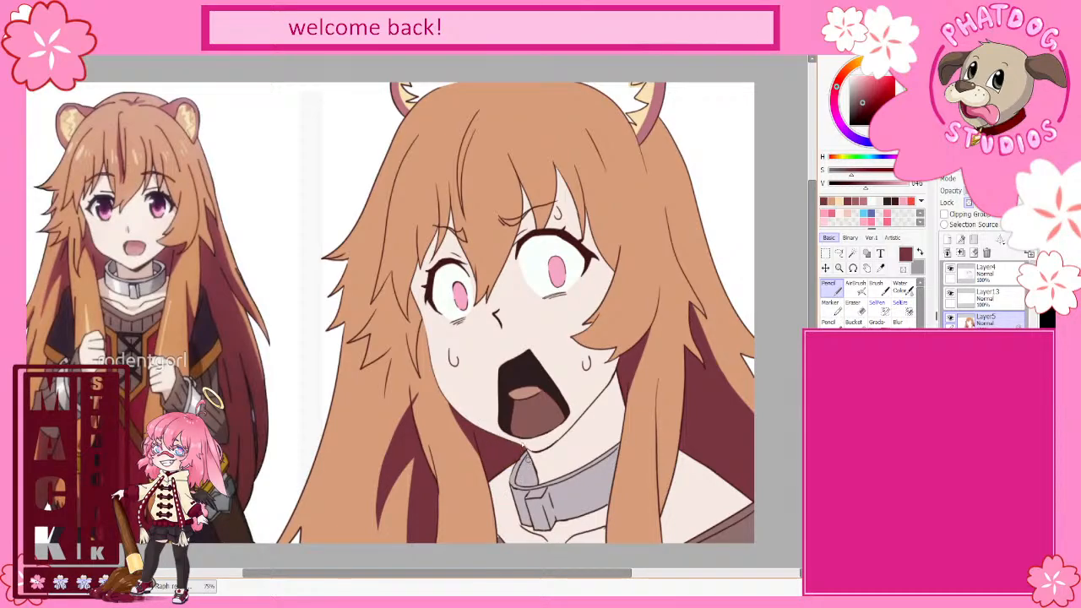
alt+click(427, 413)
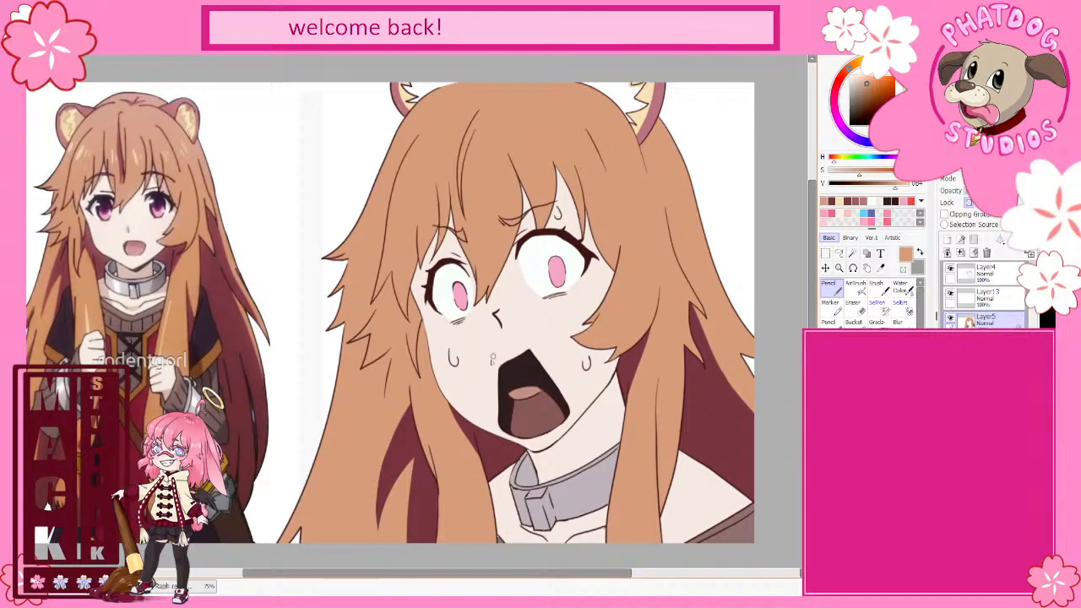
Step: Extend the dark red inner hair up between the side strands beside the cheek and trim its edges with the hair's orange-brown
alt+click(498, 444)
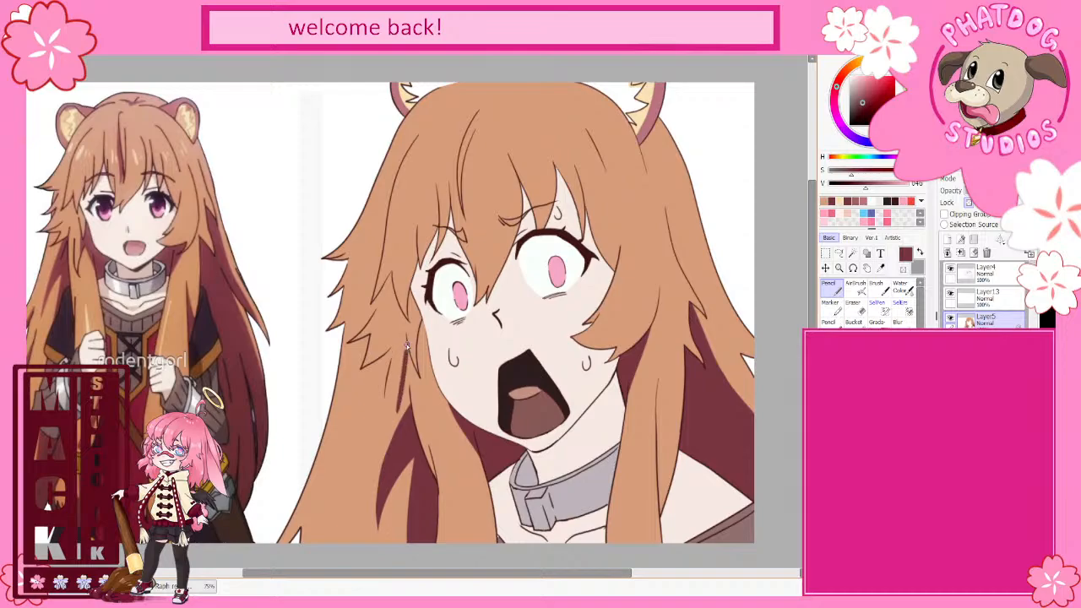
mouse_move(406, 344)
mouse_down()
mouse_move(385, 475)
mouse_move(402, 394)
mouse_move(399, 425)
mouse_up()
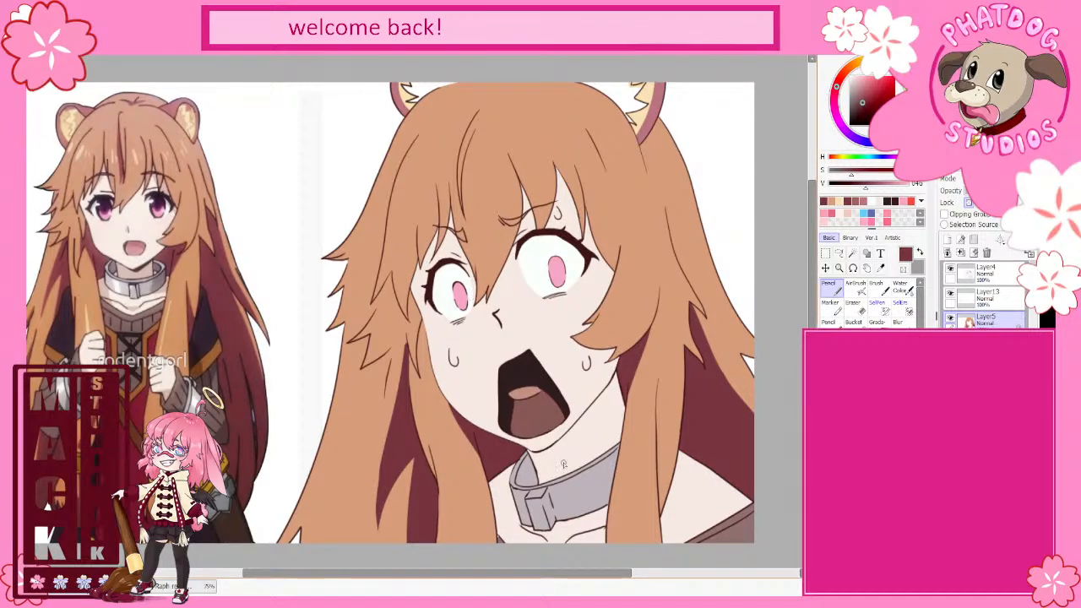
alt+click(425, 403)
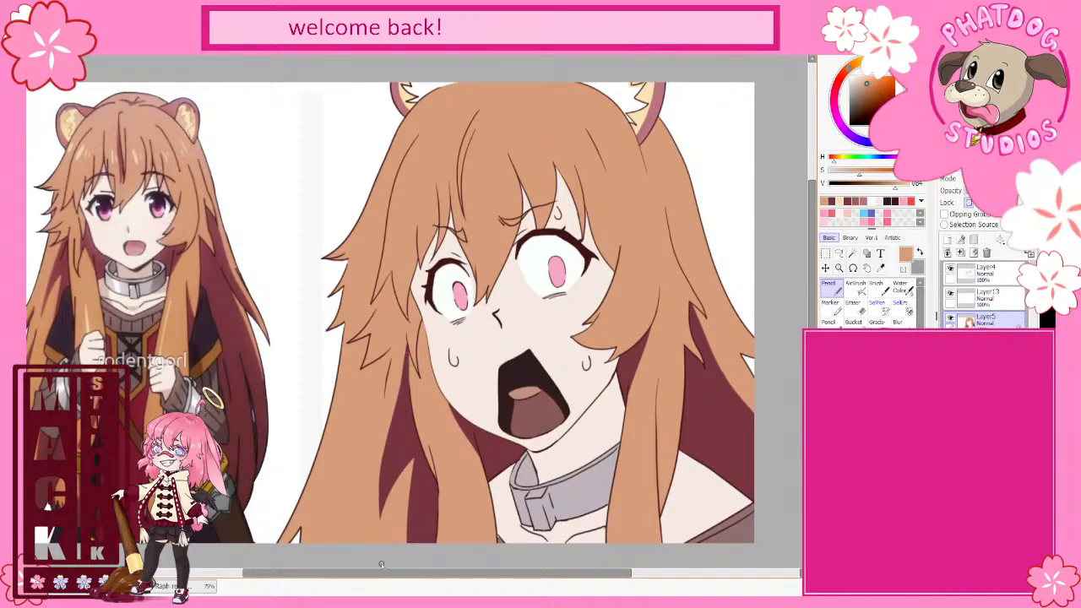
alt+click(405, 448)
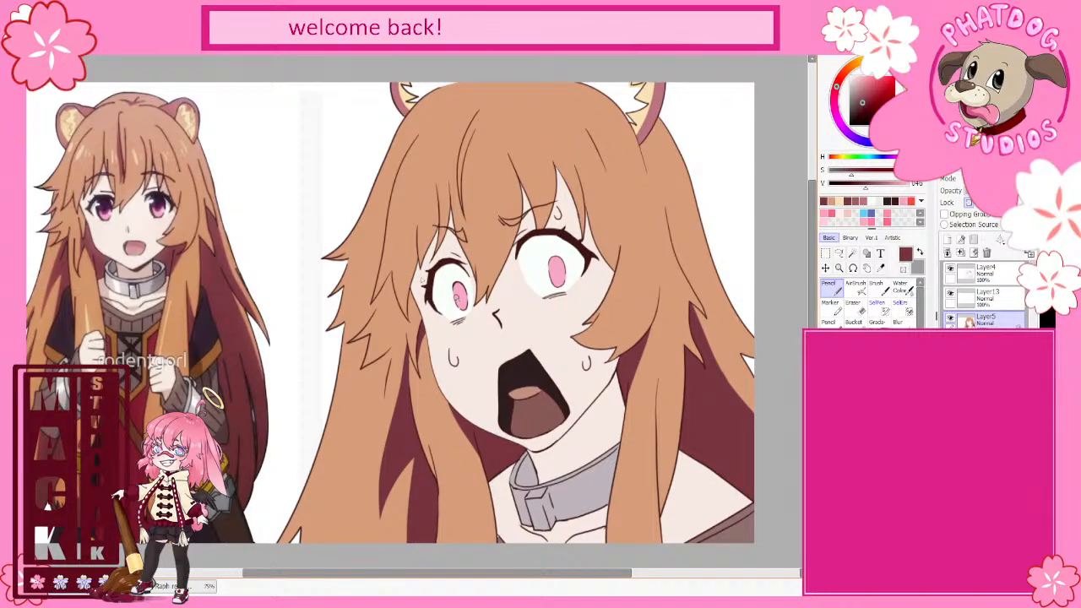
alt+click(425, 384)
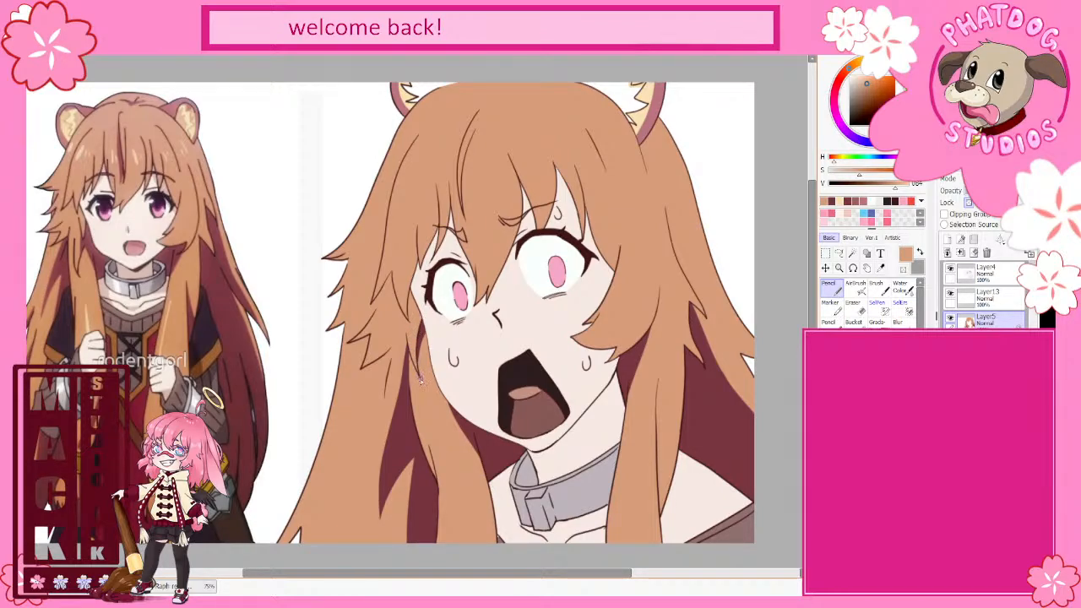
Step: Paint a thin dark red streak between the hair lines in the middle of the bangs and trim it to shape with orange-brown
alt+click(714, 441)
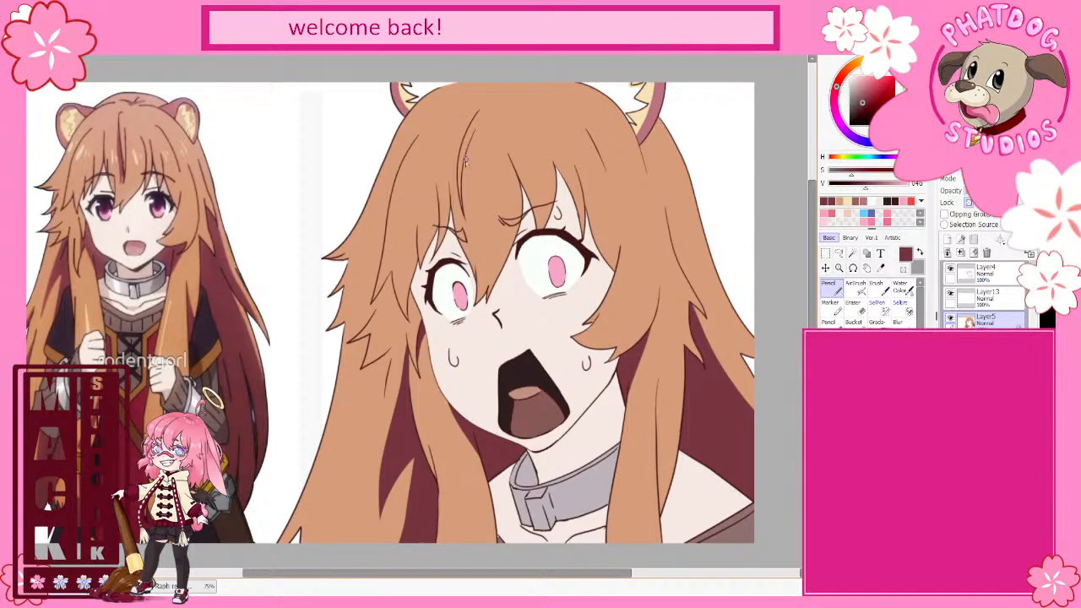
drag(472, 141, 466, 176)
key(ctrl+z)
drag(474, 135, 467, 203)
alt+click(479, 187)
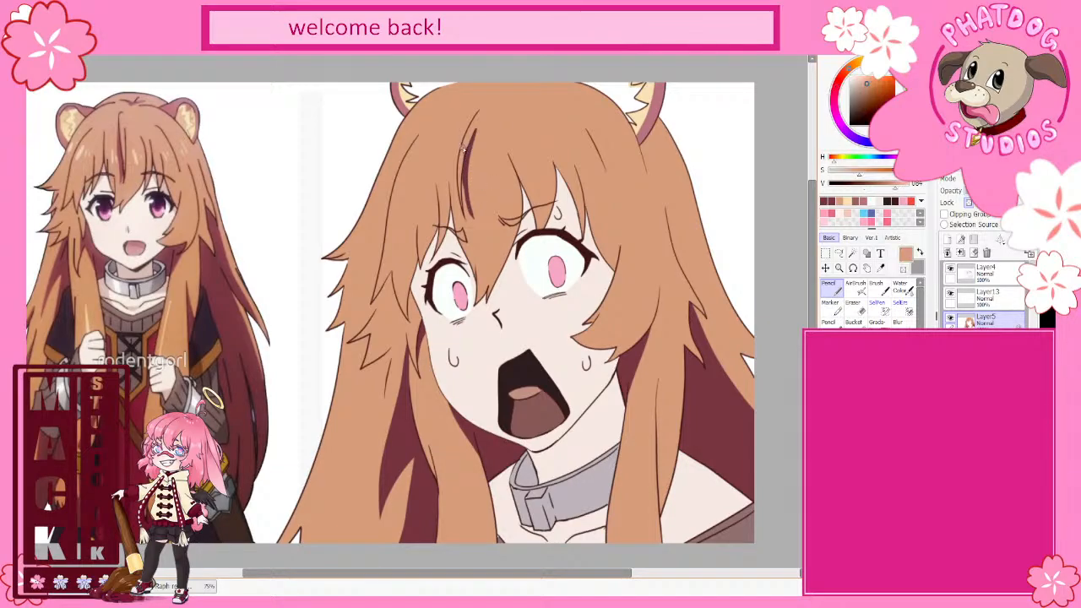
drag(464, 169, 467, 216)
drag(471, 161, 473, 219)
drag(471, 139, 465, 168)
drag(475, 119, 462, 228)
Step: Sample the pale peach of the reference's hair highlights and paint short highlight strokes on the bangs, trimming them with orange-brown
alt+click(132, 103)
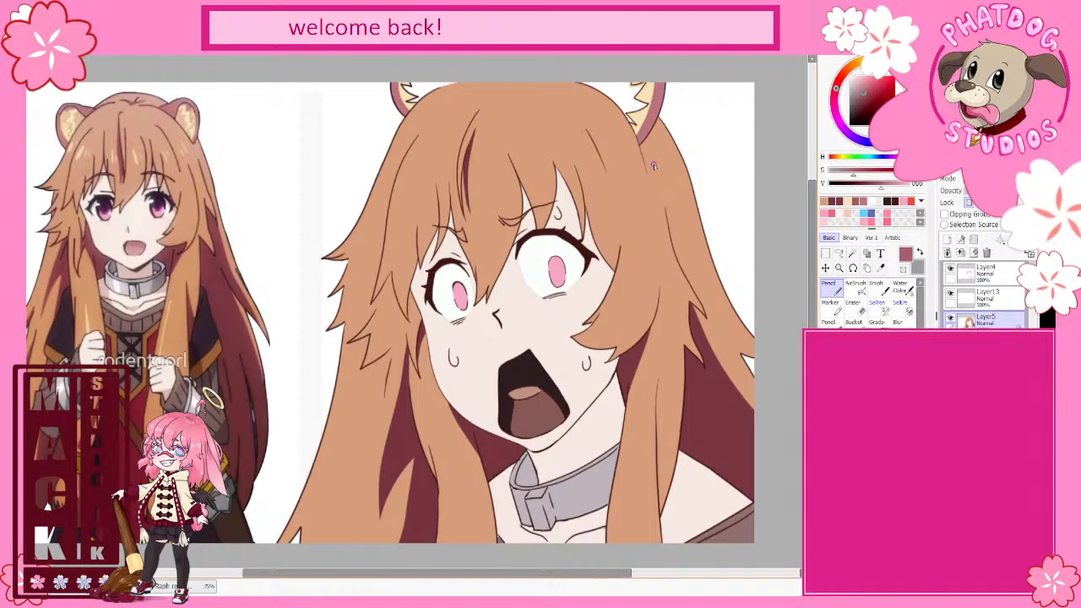
alt+click(135, 150)
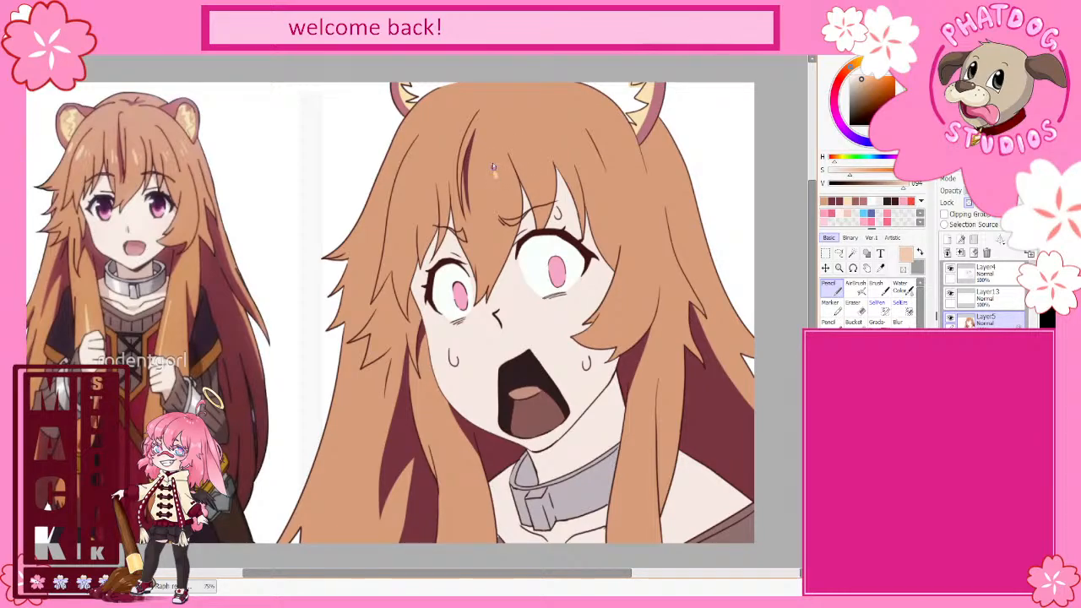
mouse_move(493, 164)
mouse_down()
mouse_move(495, 181)
mouse_move(506, 180)
mouse_up()
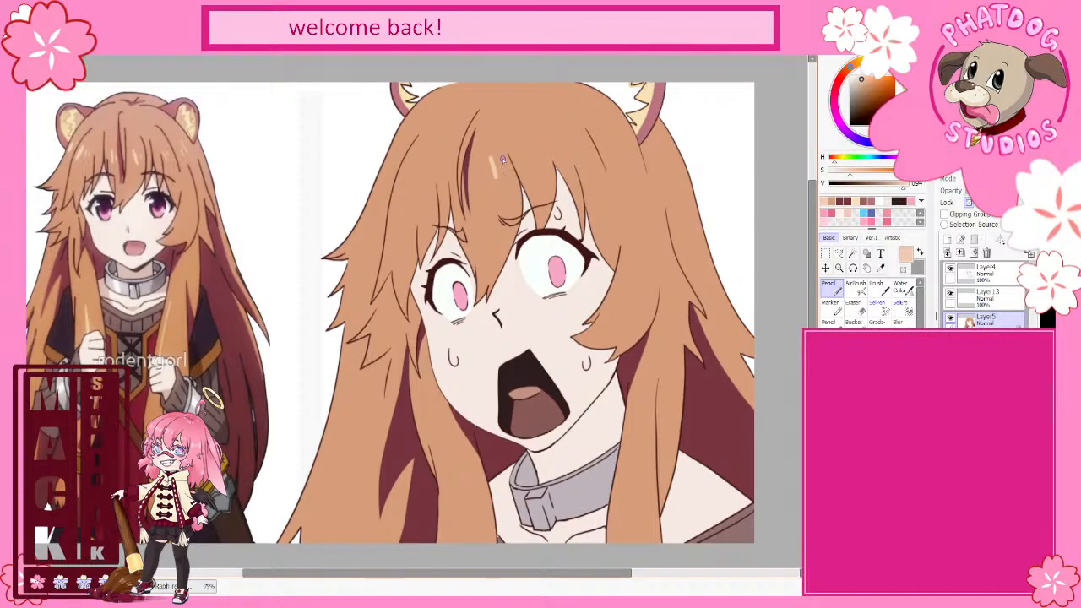
drag(504, 160, 507, 177)
drag(587, 184, 605, 221)
drag(643, 175, 651, 195)
alt+click(647, 222)
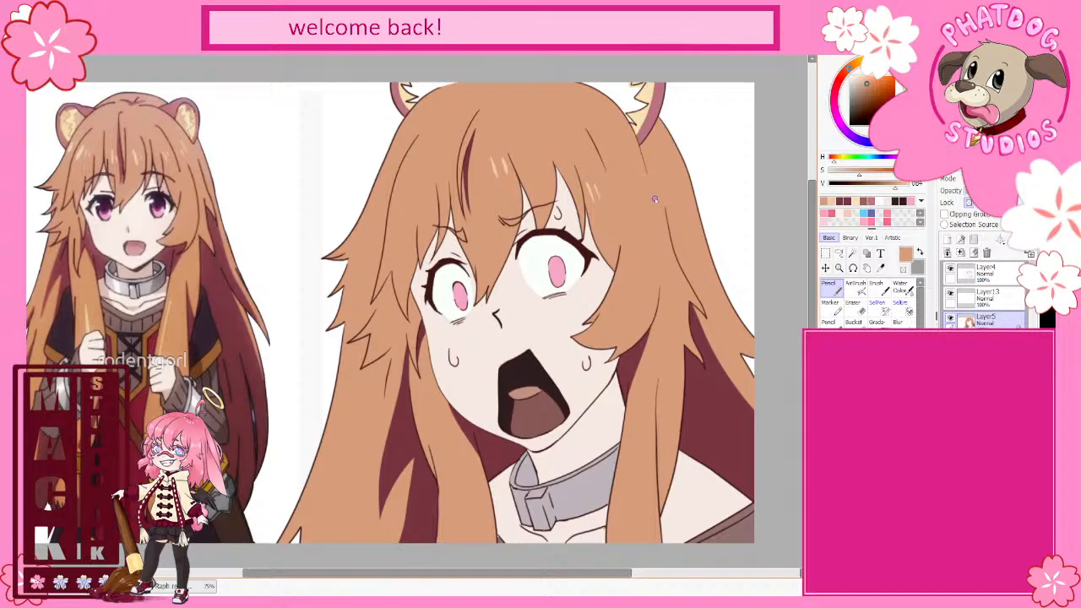
Step: Add matching pale peach highlights to the side hair below the right ear and the left bangs, trimming them with orange-brown
alt+click(591, 194)
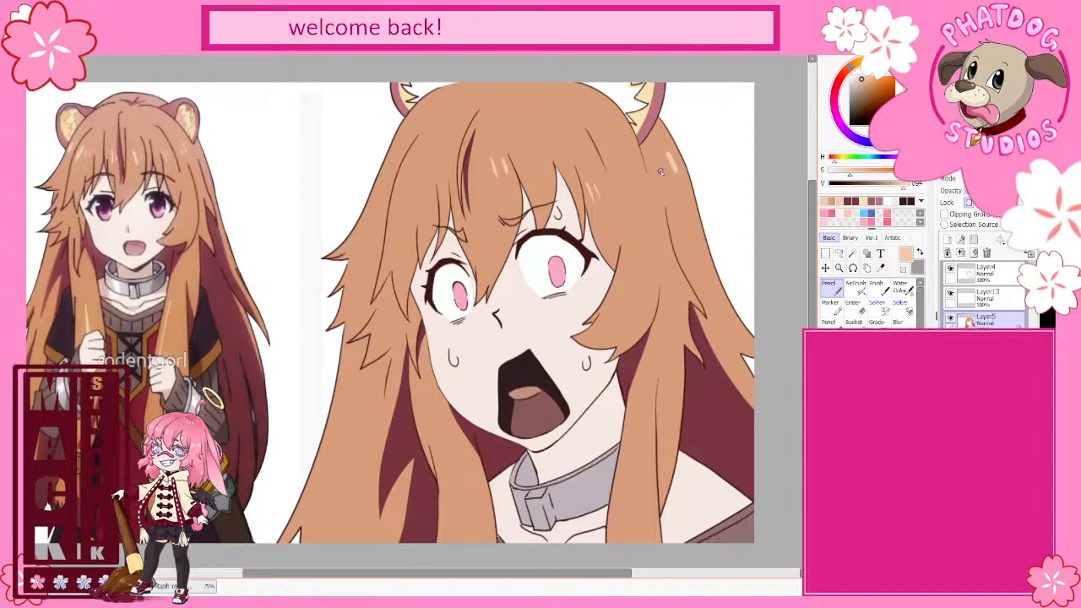
alt+click(688, 211)
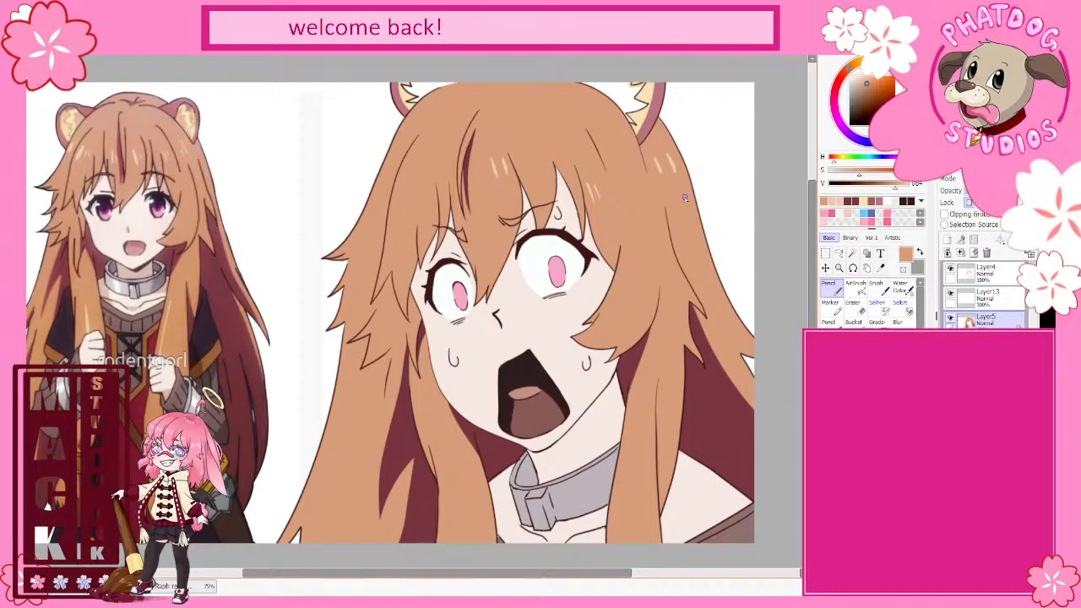
alt+click(507, 168)
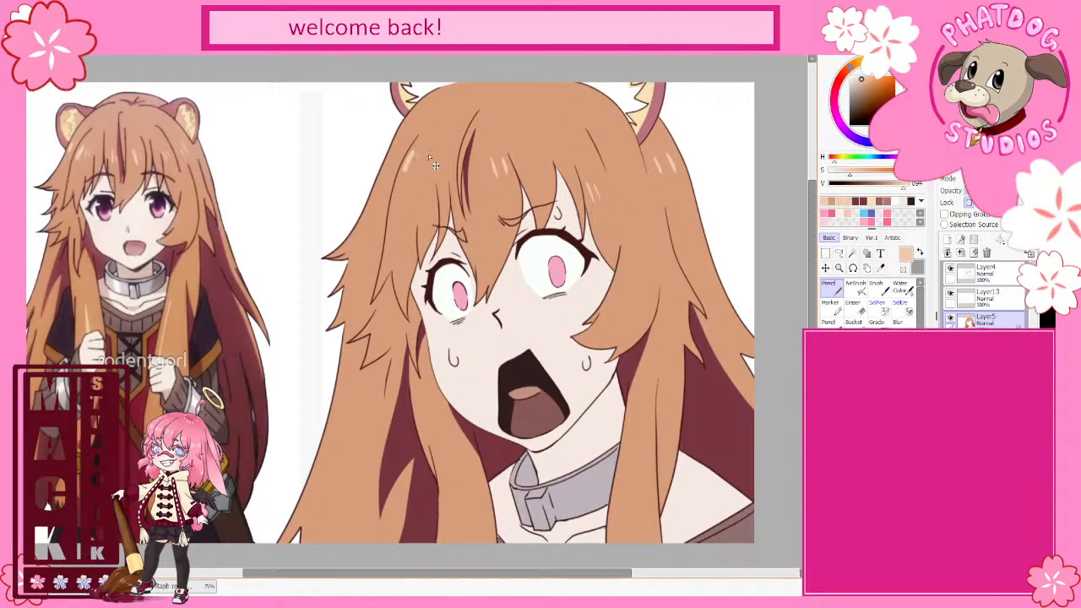
drag(415, 159, 414, 176)
alt+click(466, 86)
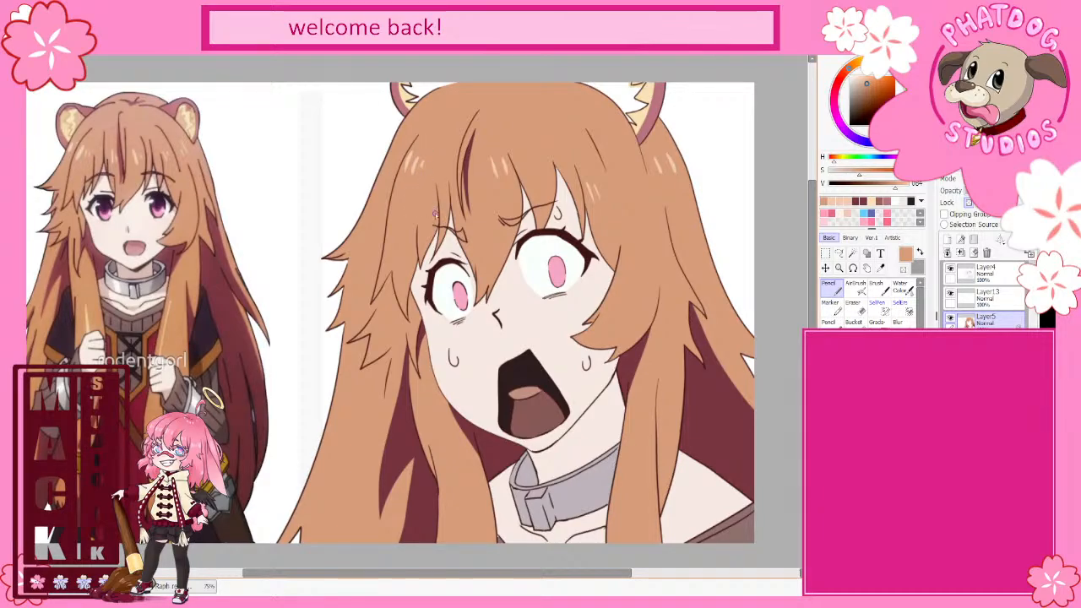
alt+click(410, 158)
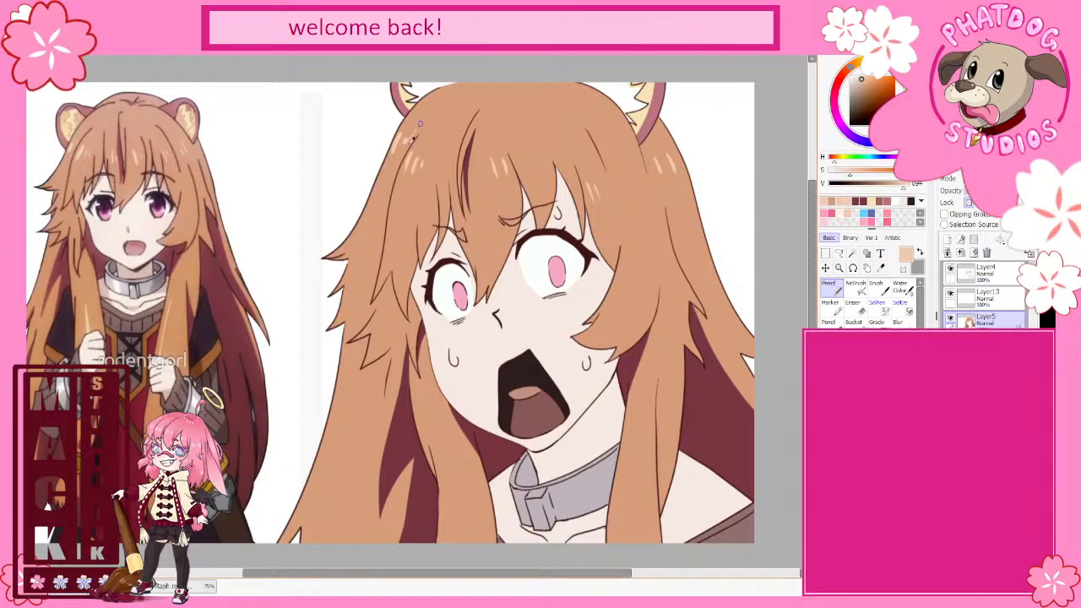
alt+click(408, 145)
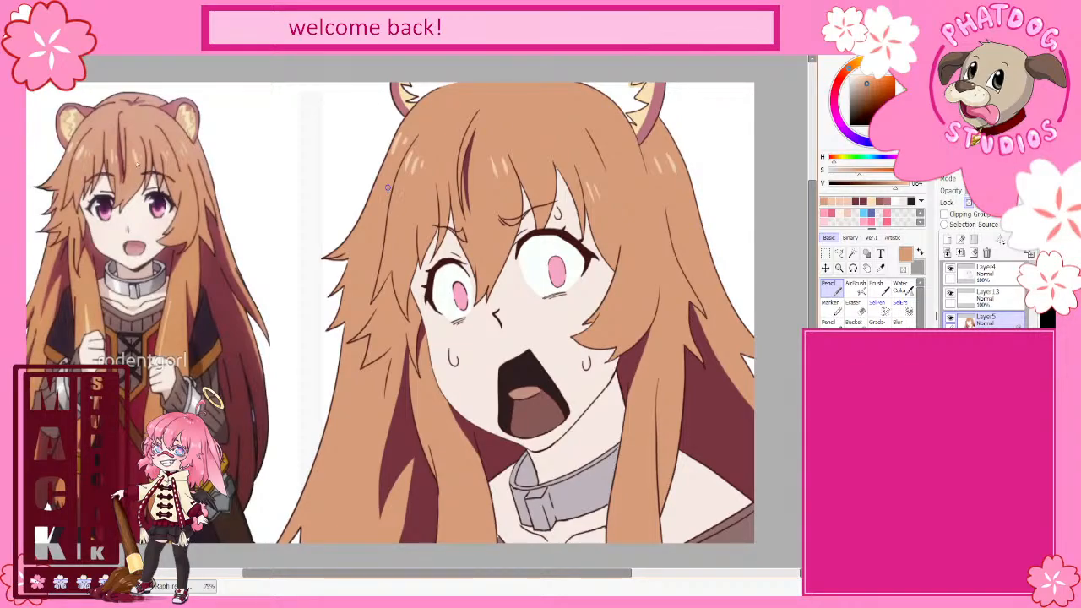
Step: Sample the dark plum of the reference's iris and paint the pupils and upper iris shading in both eyes
alt+click(164, 206)
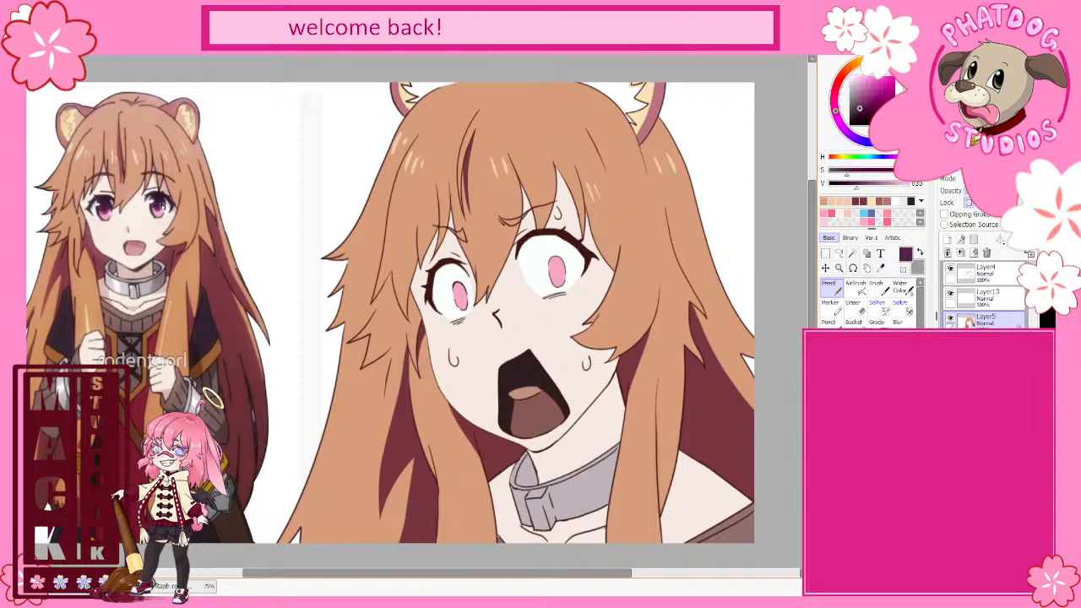
alt+click(162, 206)
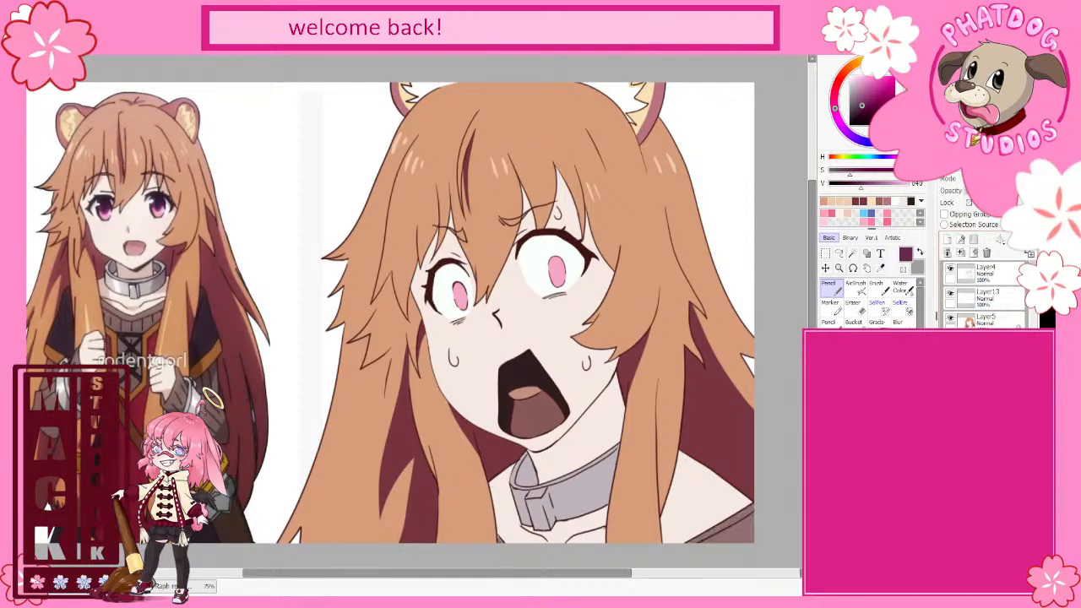
key(ctrl+z)
key(ctrl+y)
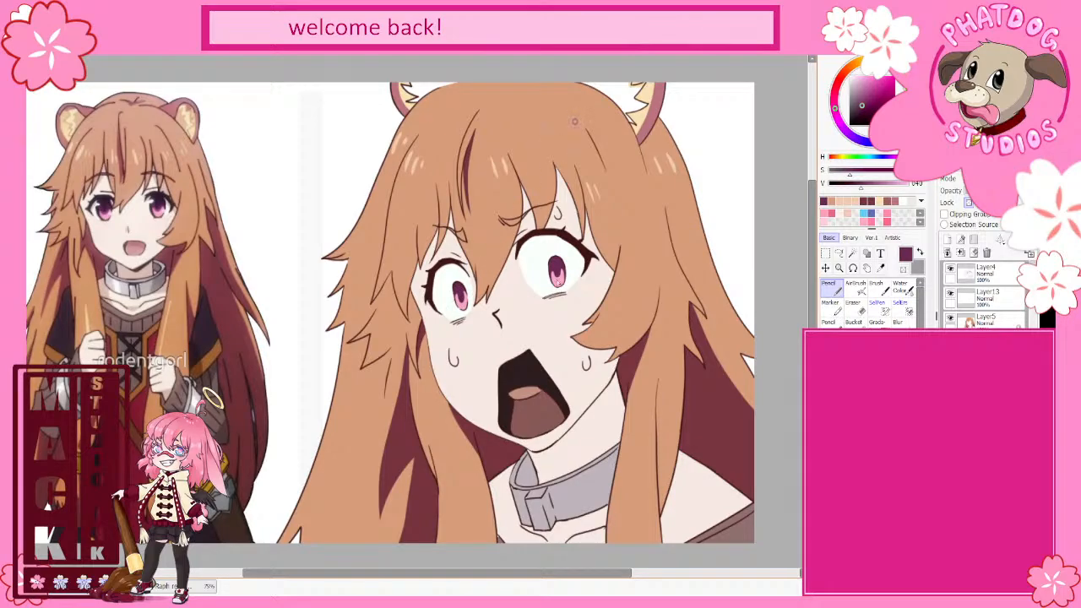
Step: Refine the iris shading with pink and plum, and darken the pupils with a near-black purple sampled from the reference's eye
right_click(558, 282)
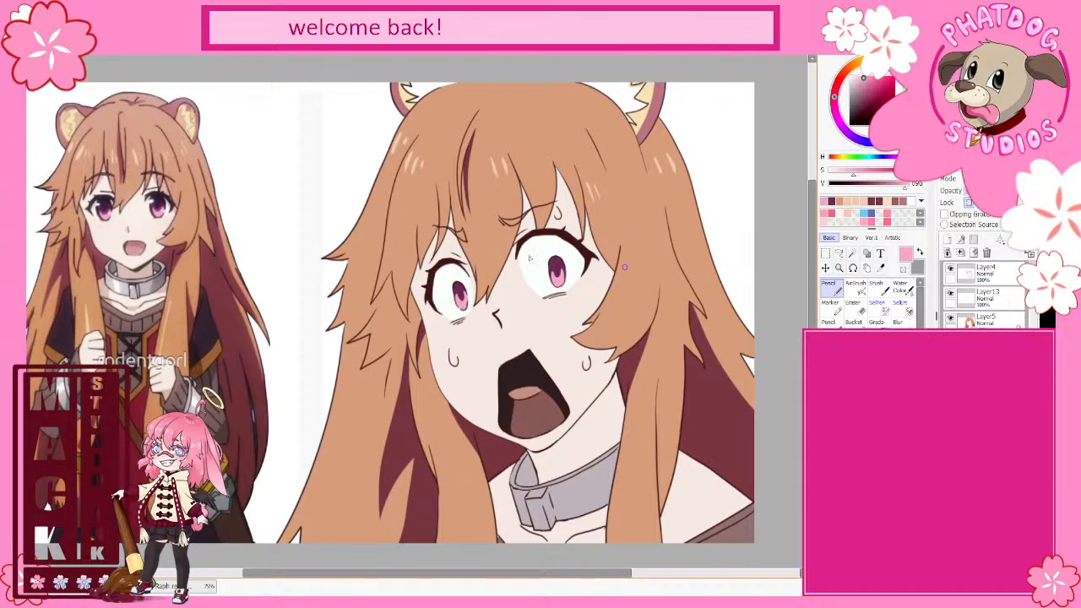
alt+click(558, 261)
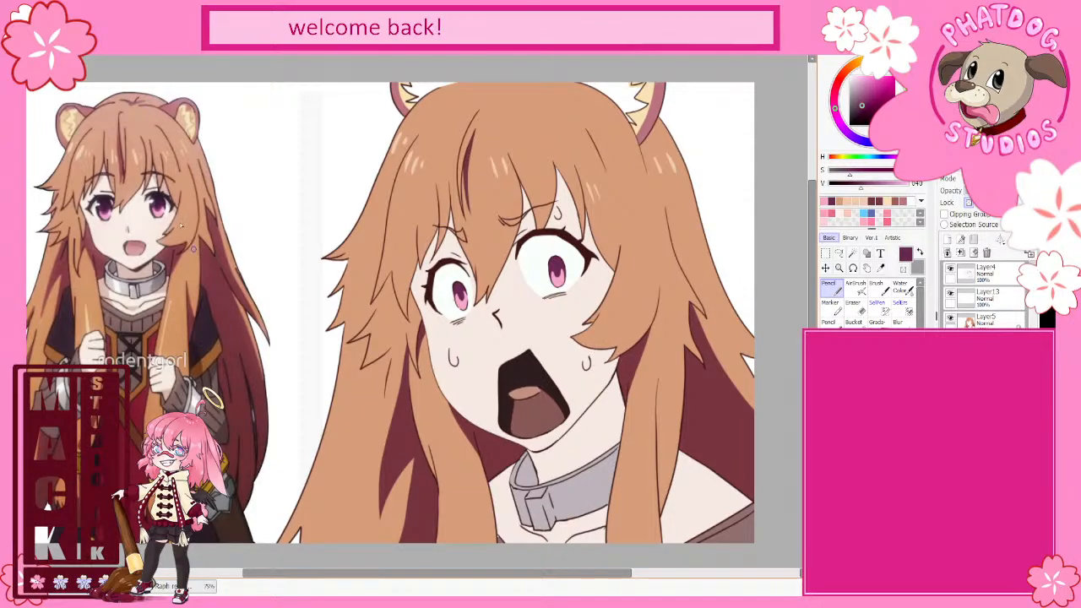
alt+click(159, 203)
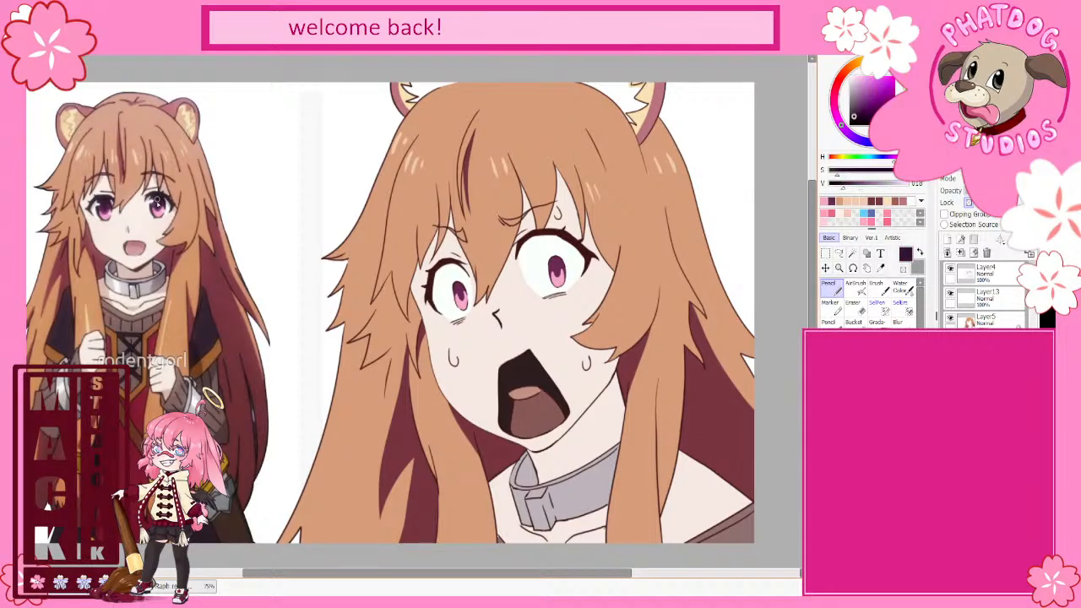
alt+click(157, 204)
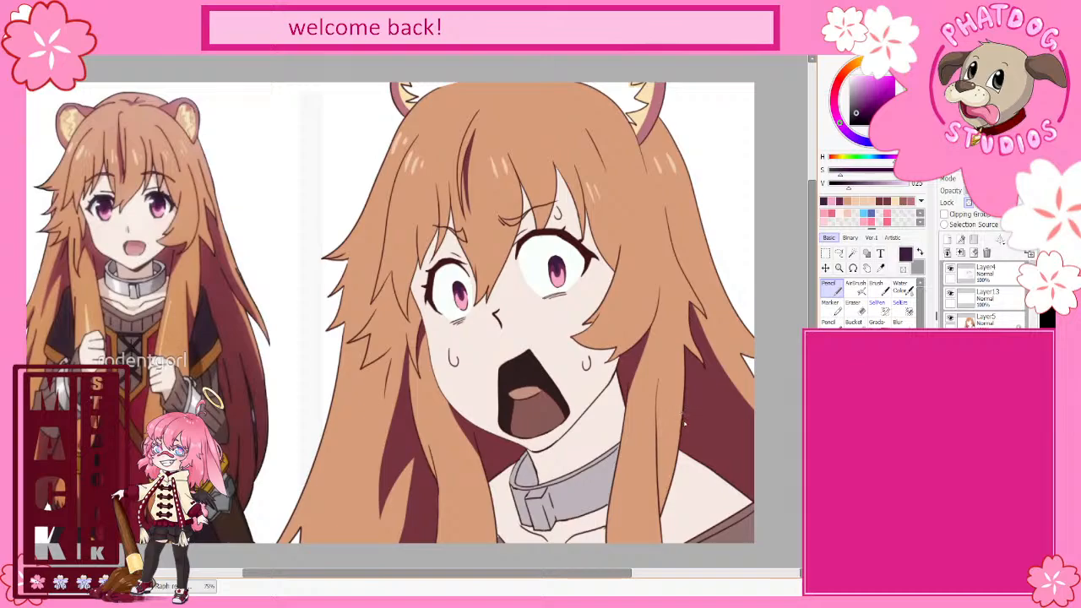
Step: Add pale pink light sampled from the reference's lower iris to both irises, and paint white highlights in the eyes
click(831, 302)
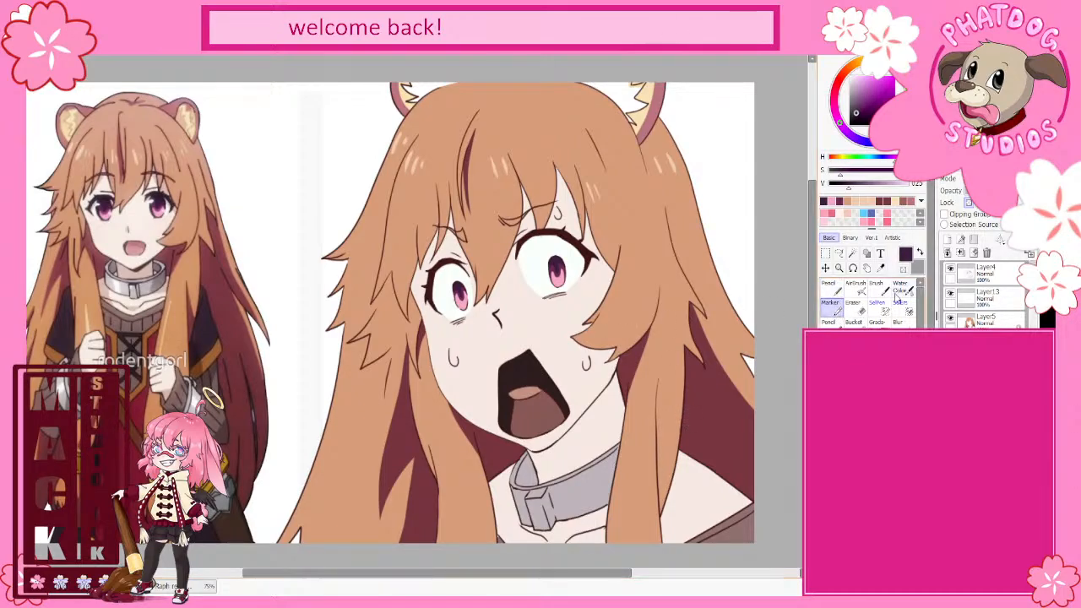
click(897, 293)
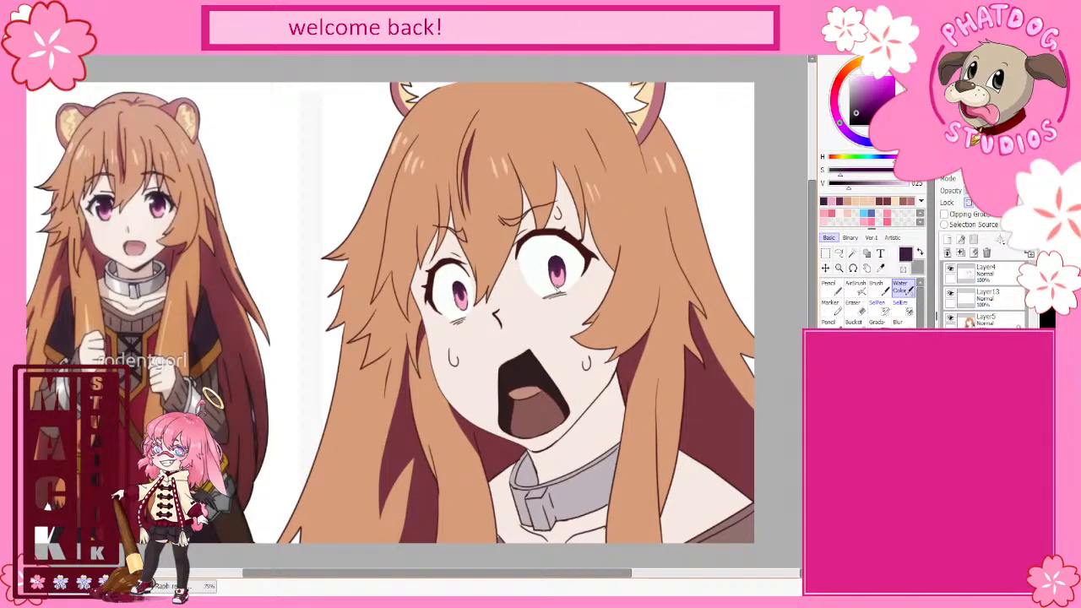
alt+click(165, 213)
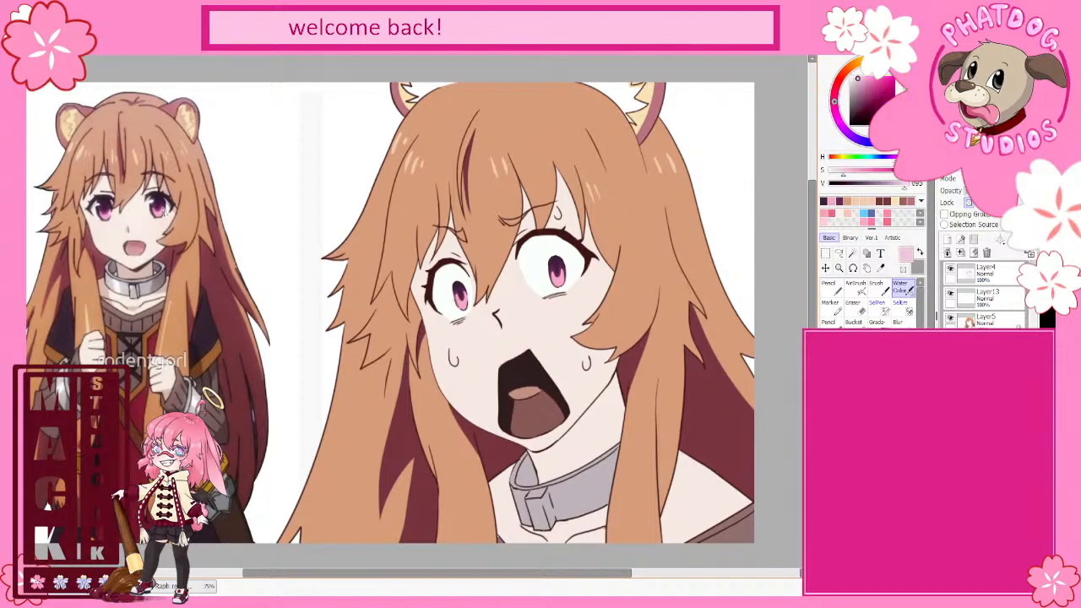
click(828, 288)
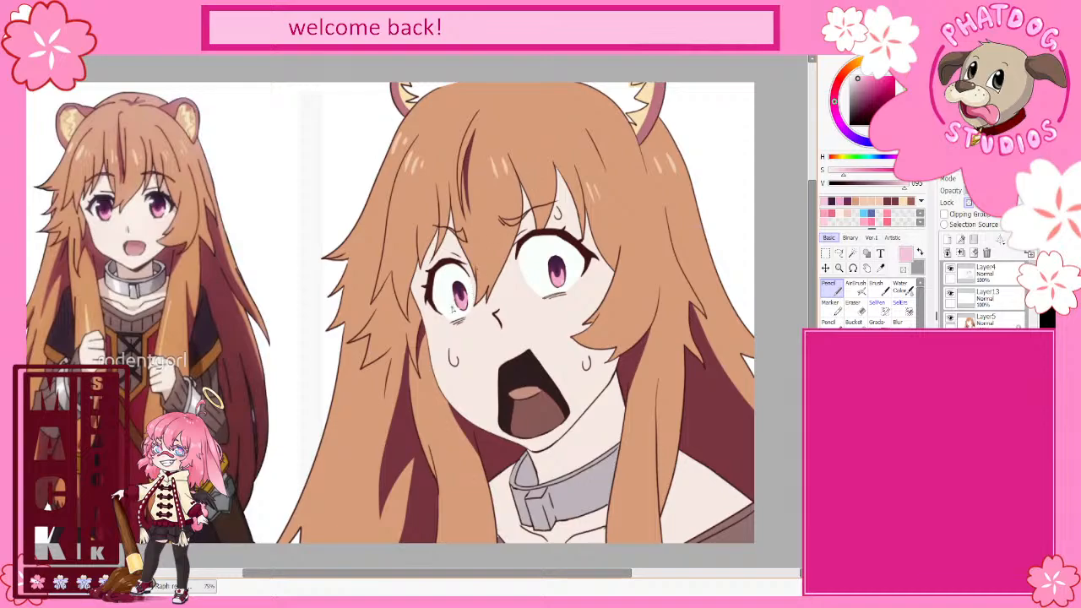
key(x)
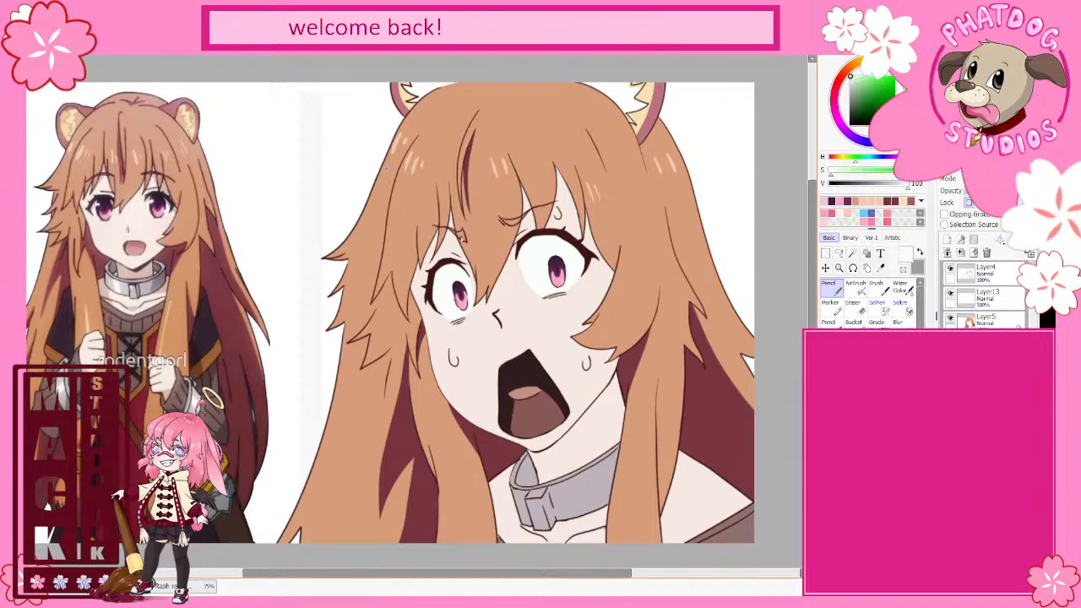
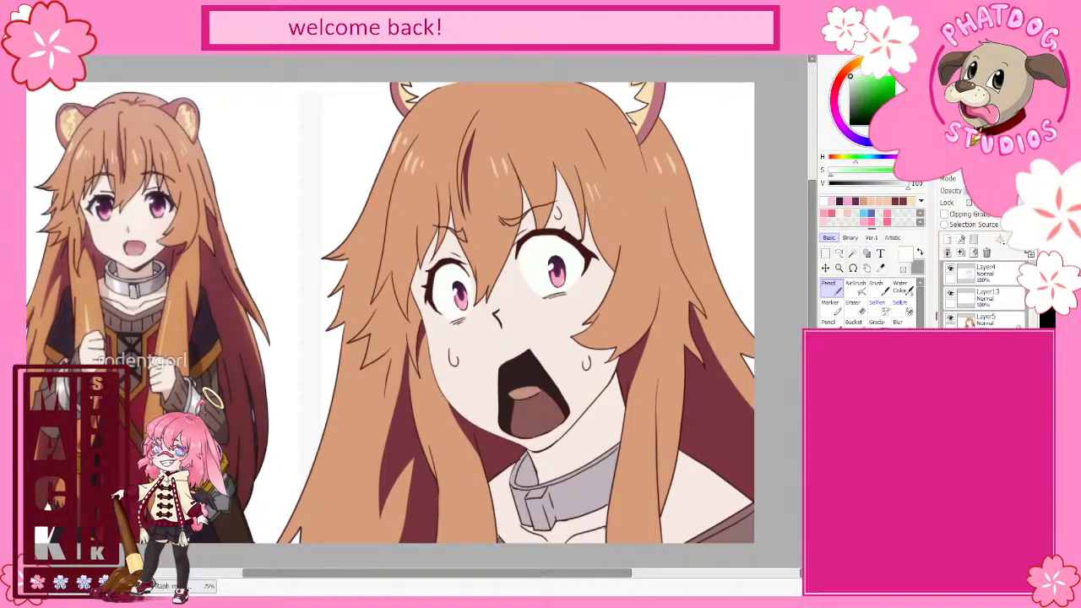
Step: Sample grey from the reference's eye and paint shadows along the top of both eye whites, trimming them with white
alt+click(686, 245)
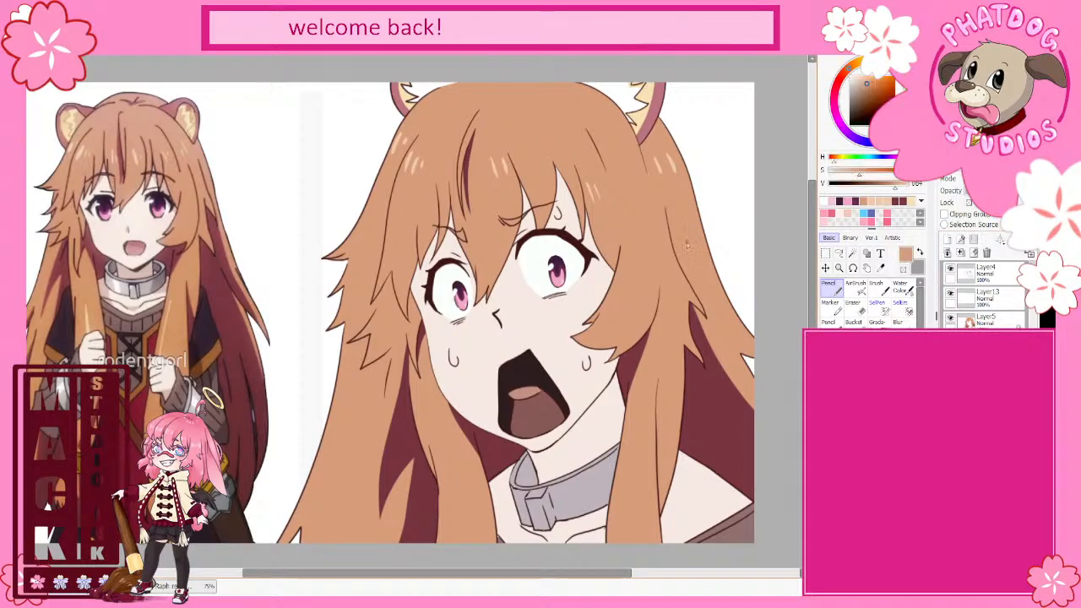
alt+click(735, 238)
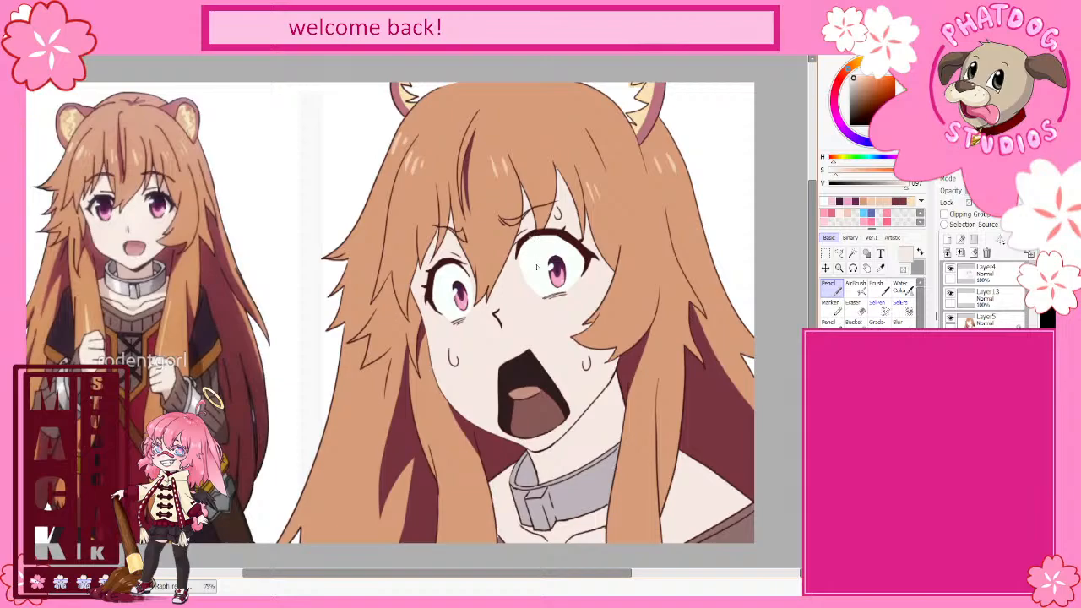
key(x)
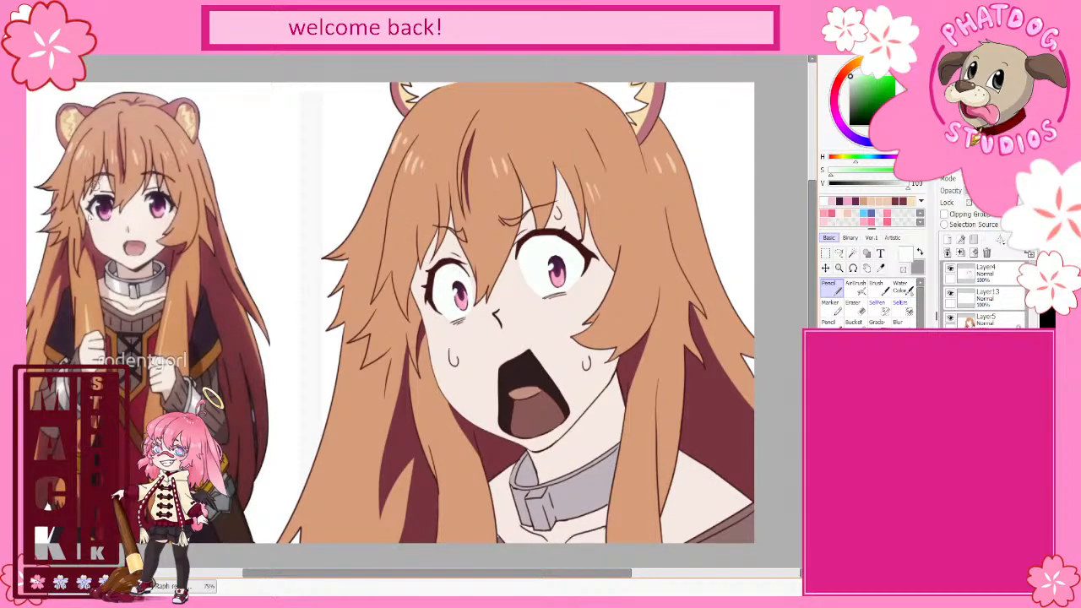
alt+click(95, 206)
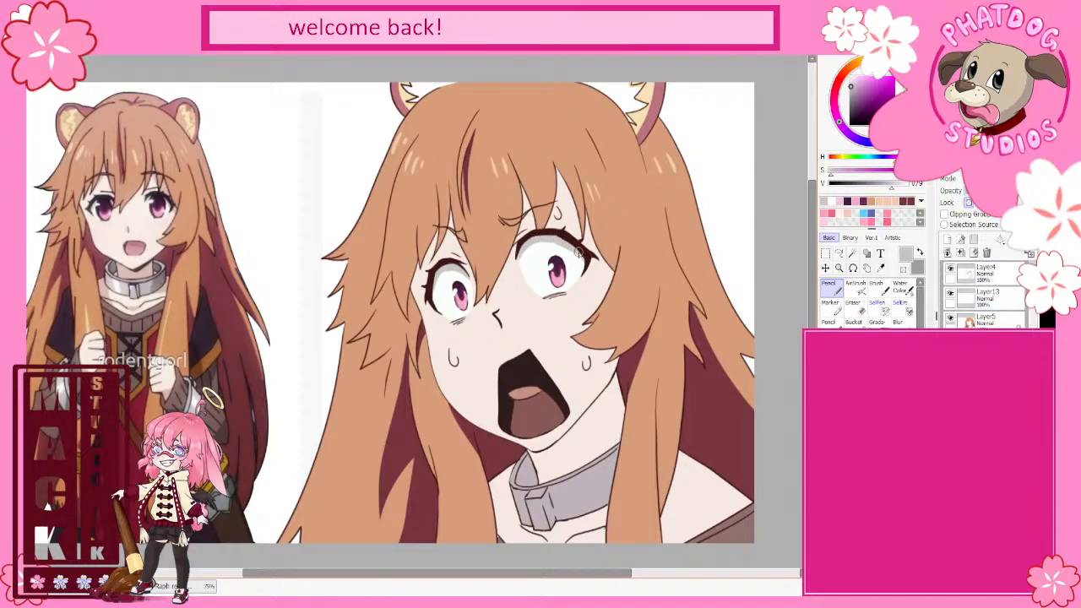
right_click(533, 264)
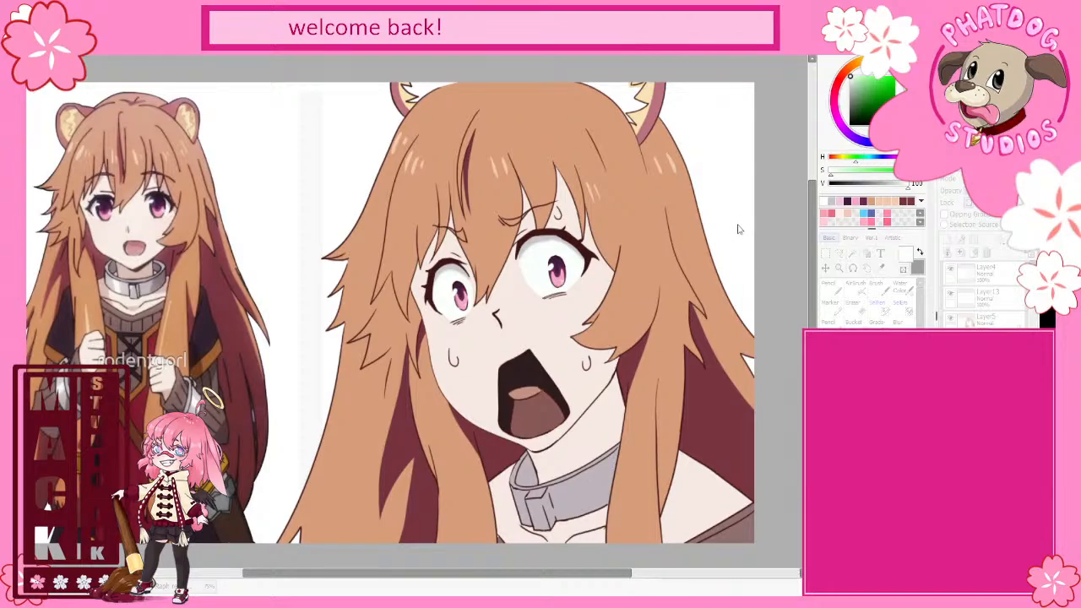
click(871, 251)
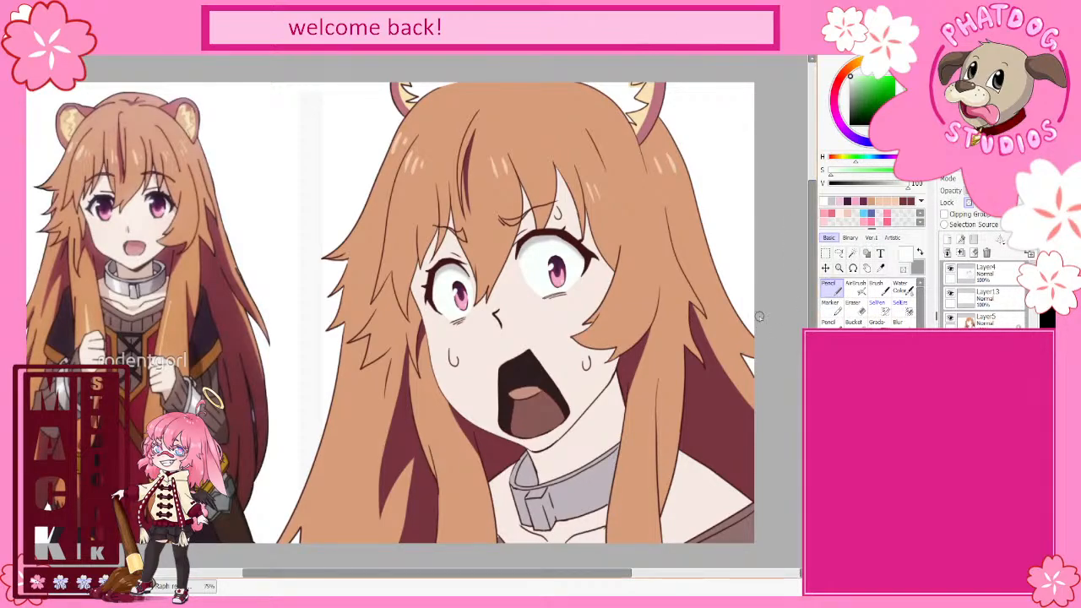
Step: Paint greyish-pink skin shadows on the forehead beneath the bangs, beside the larger eye, and across the neck under the chin
alt+click(398, 237)
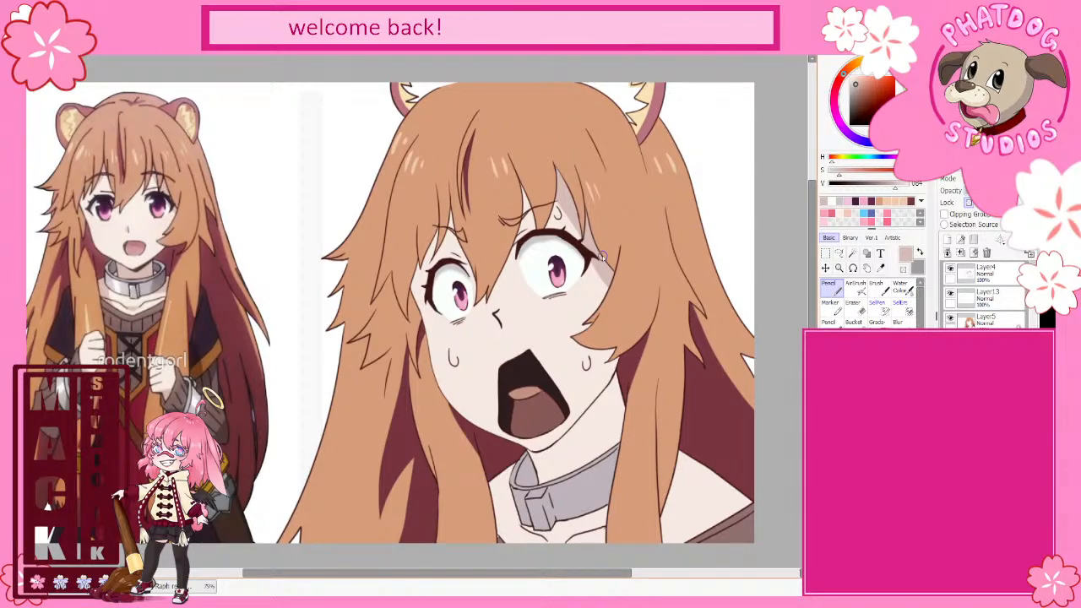
alt+click(460, 195)
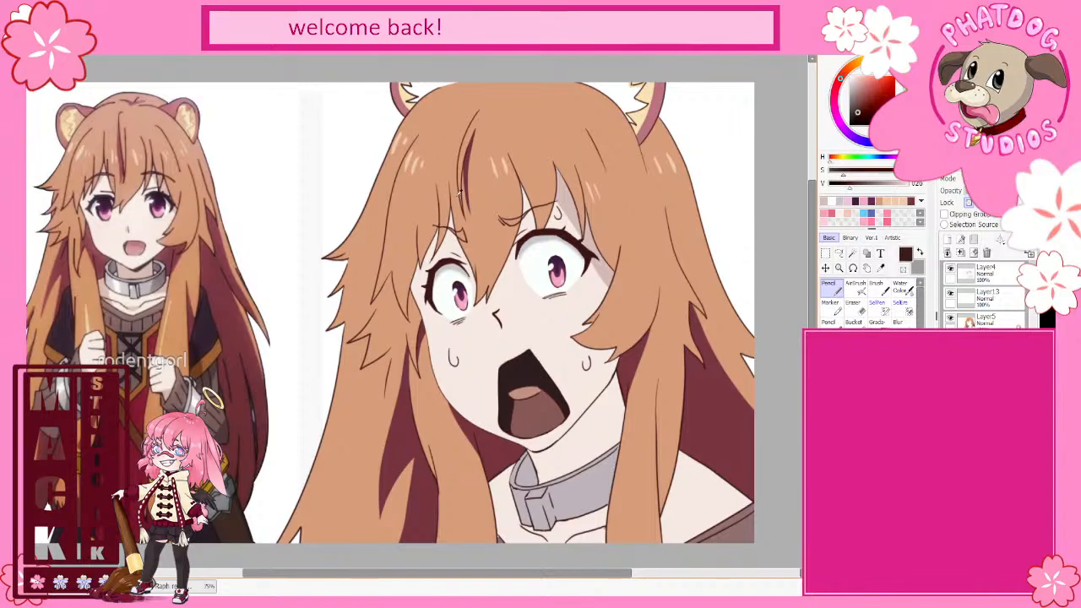
alt+click(564, 195)
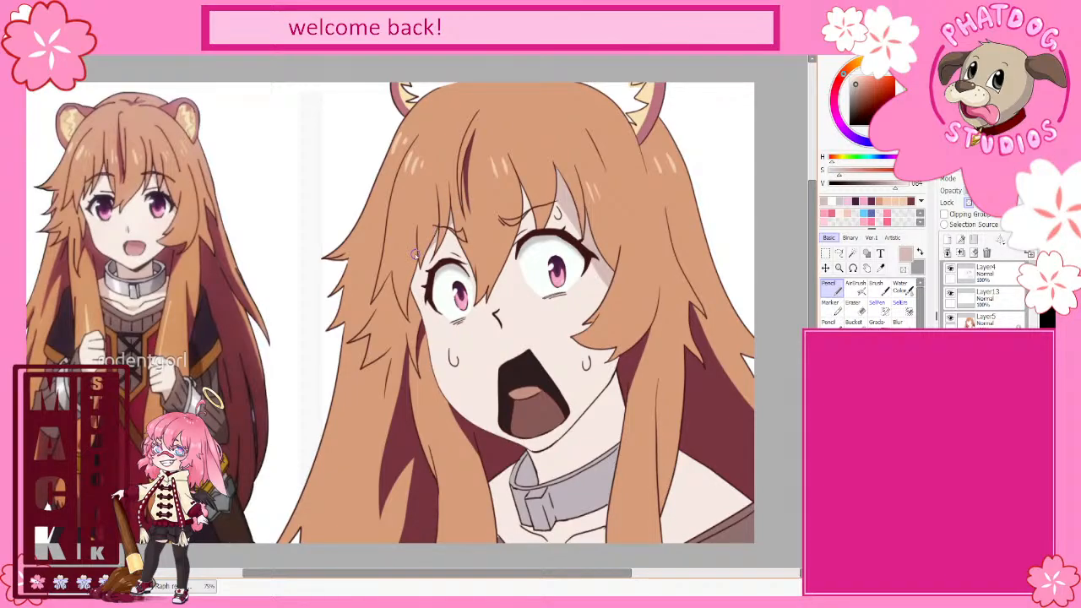
mouse_move(520, 448)
mouse_down()
mouse_move(544, 456)
mouse_move(591, 427)
mouse_up()
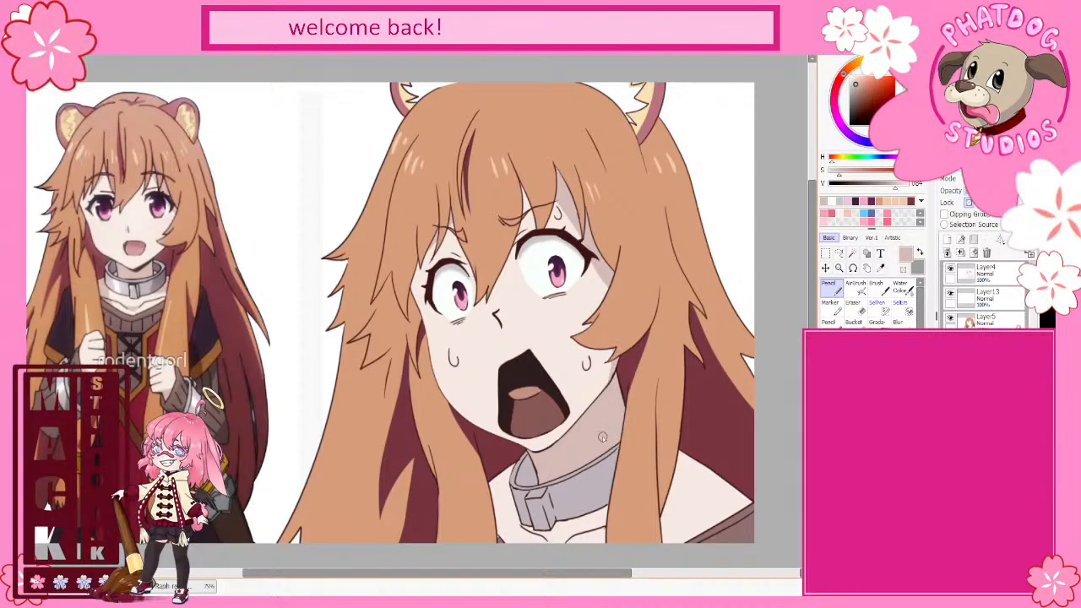
Step: Paint the greyish-pink skin shadow on the shoulder beneath the hair and below the collar, trimming it with light skin colour
drag(813, 230, 814, 244)
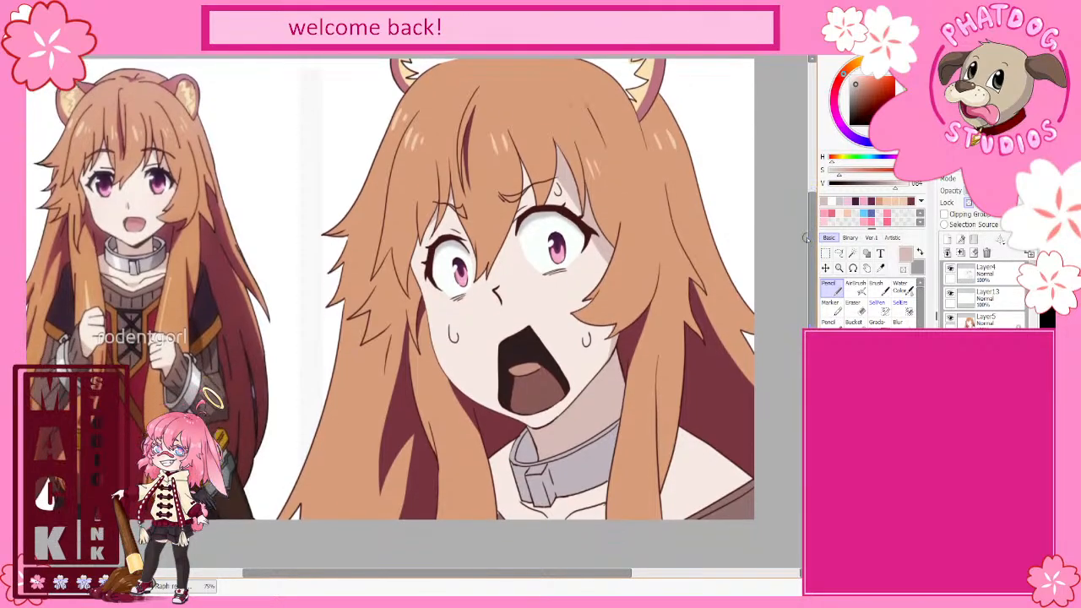
mouse_move(724, 444)
mouse_down()
mouse_move(644, 465)
mouse_move(725, 441)
mouse_move(667, 455)
mouse_move(661, 447)
mouse_move(705, 429)
mouse_up()
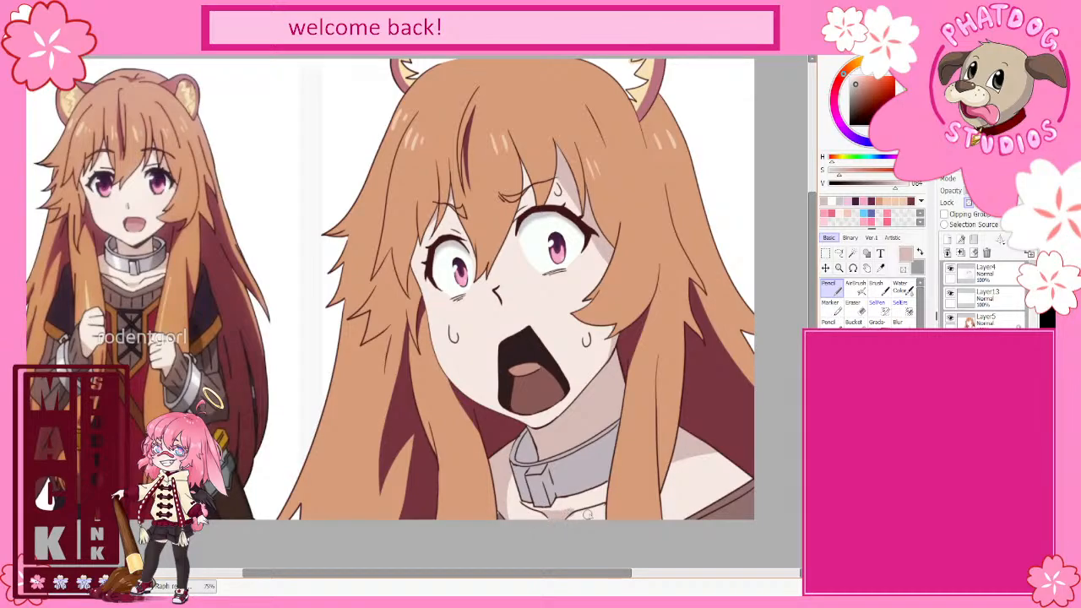
alt+click(579, 517)
drag(568, 519, 581, 512)
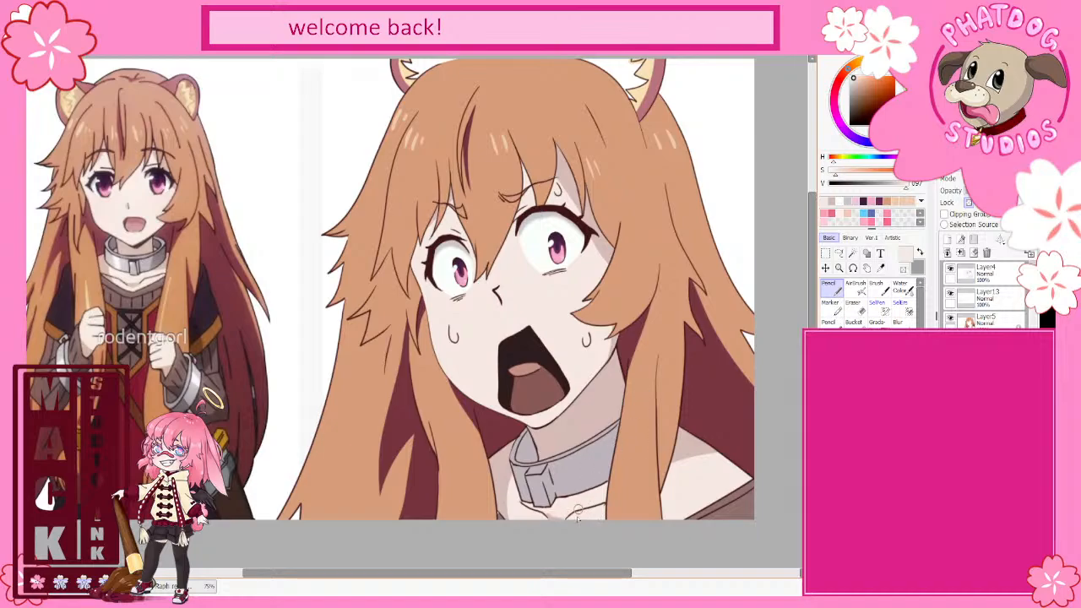
Step: Retouch the chest shadow below the collar and add a small greyish-pink shadow at the nose, trimming with light skin colour
alt+click(505, 483)
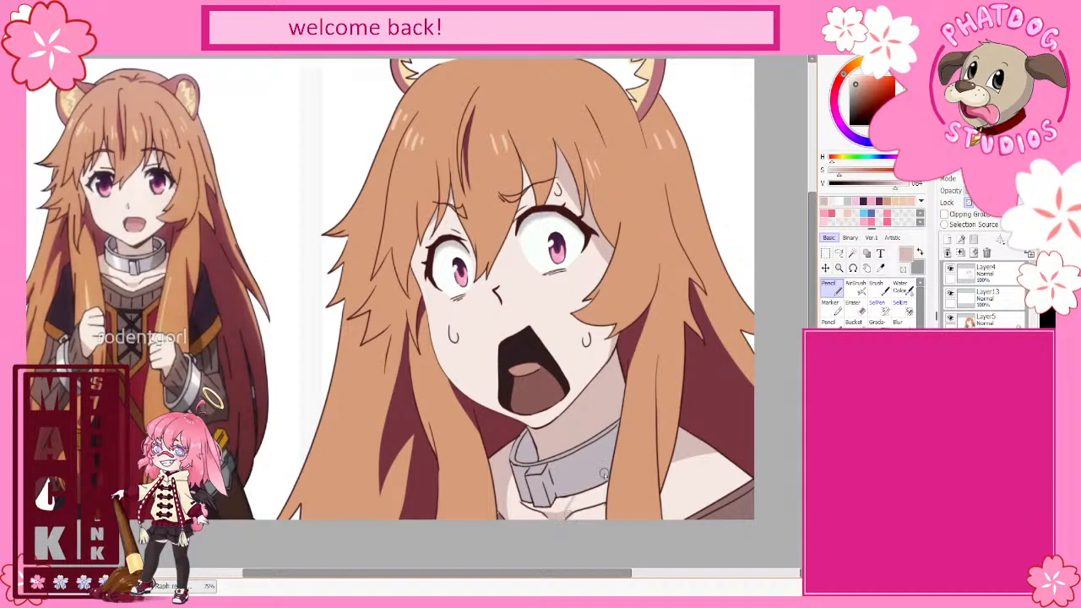
alt+click(587, 501)
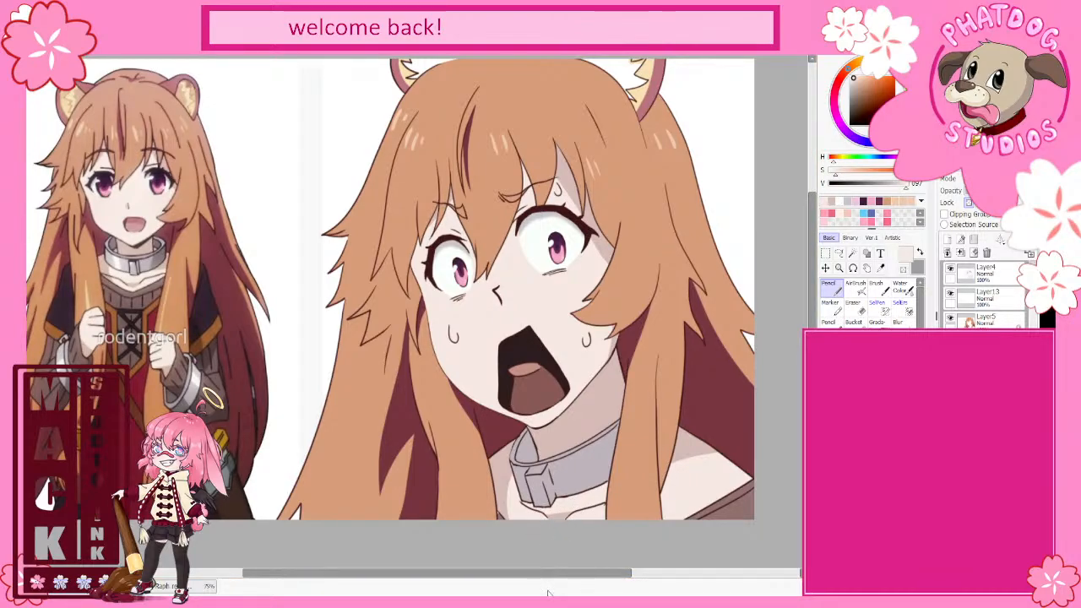
alt+click(507, 480)
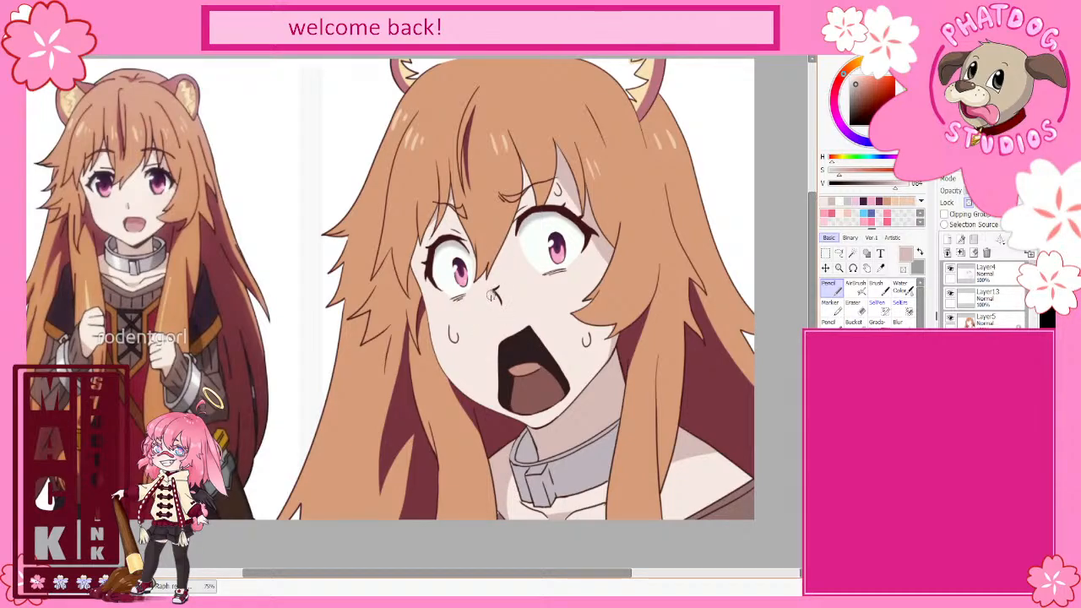
alt+click(530, 292)
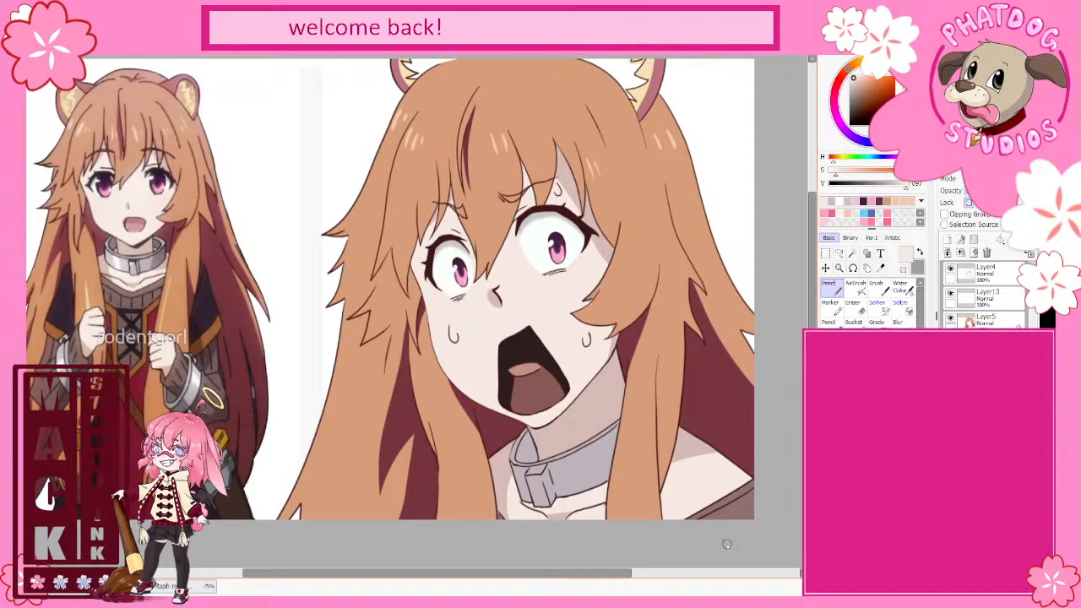
Step: Sample the dark grey of the reference's metal collar and paint shadows on the neck collar beneath the chin and hair
scroll(528, 441, down, 2)
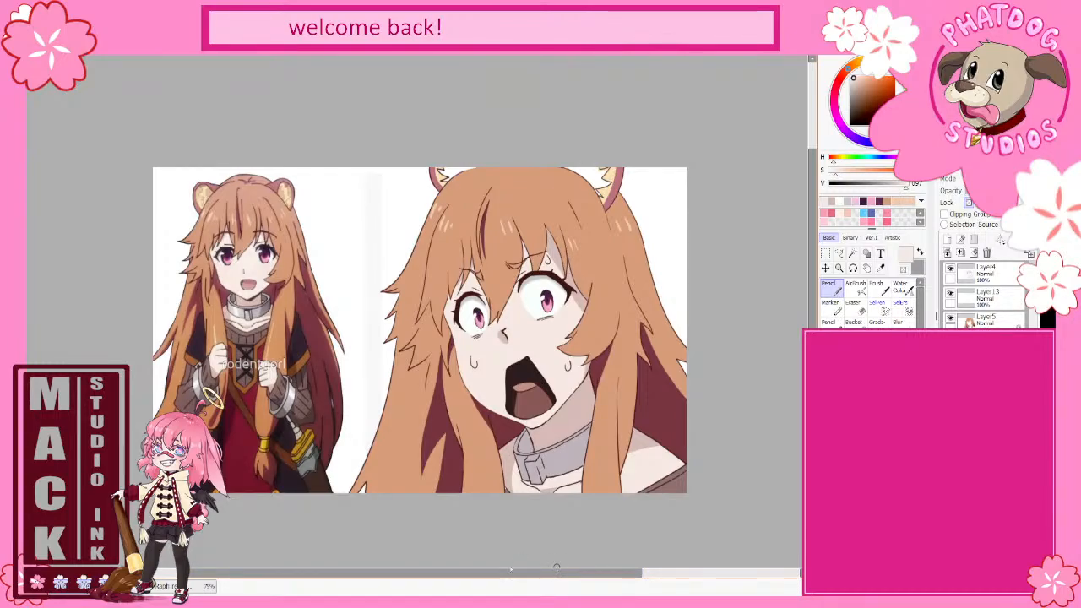
scroll(519, 582, right, 2)
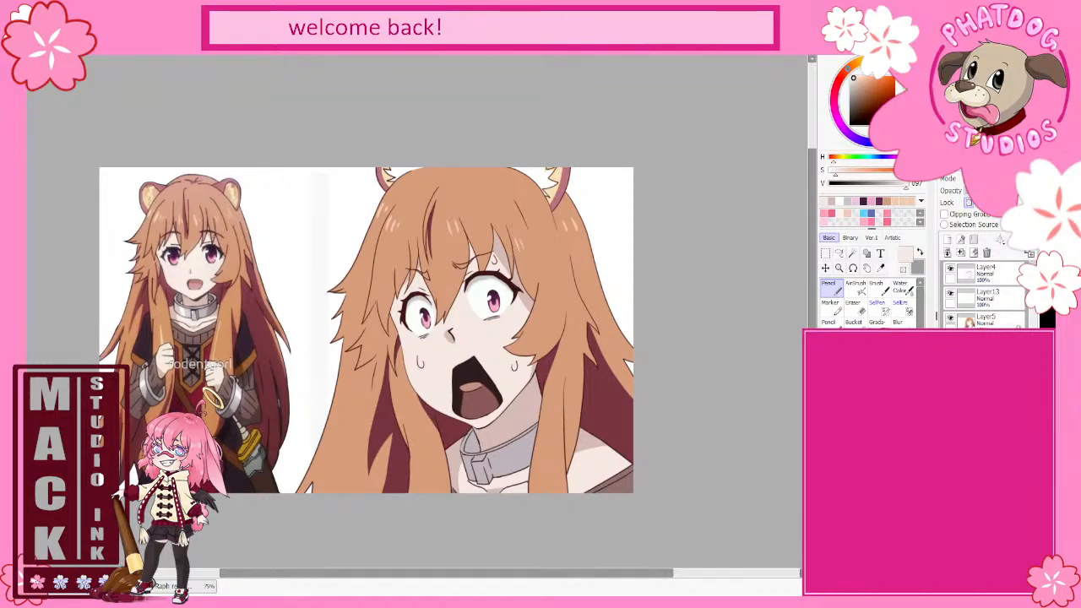
right_click(213, 313)
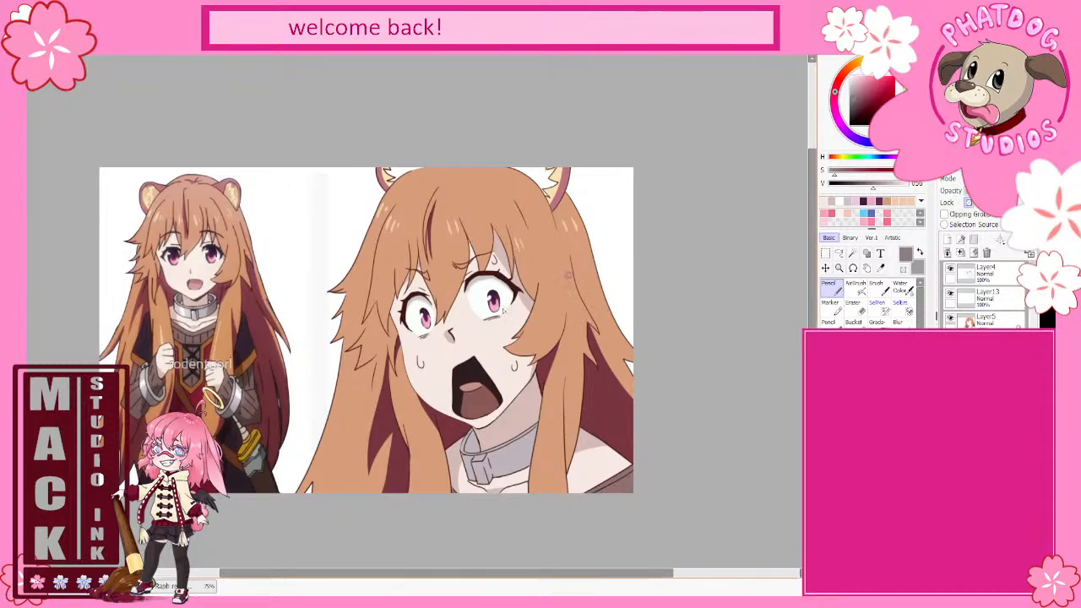
drag(519, 434, 517, 485)
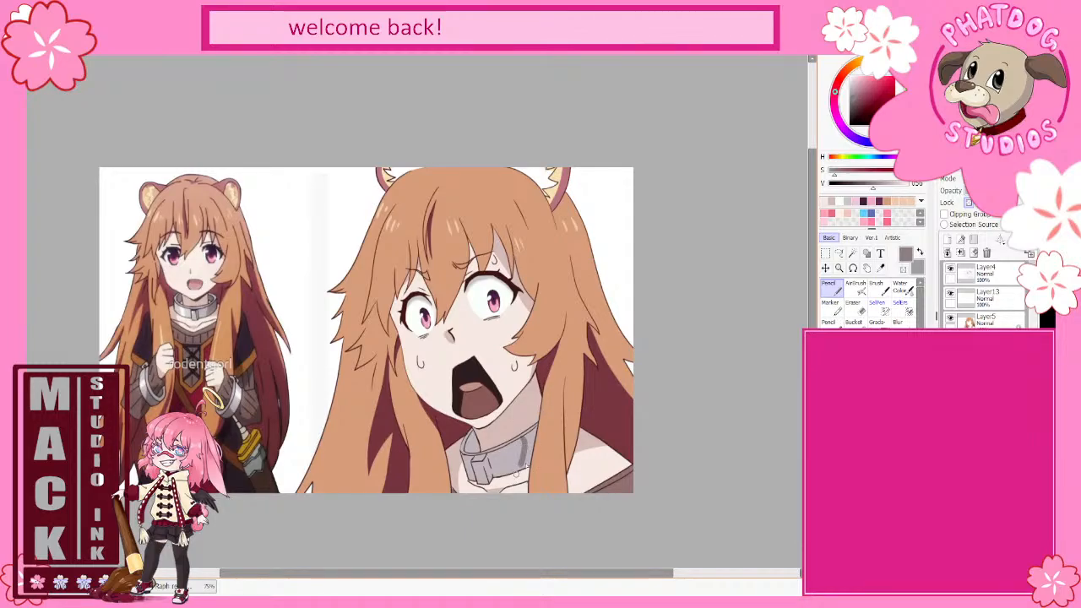
mouse_move(530, 424)
mouse_down()
mouse_move(525, 471)
mouse_move(533, 448)
mouse_up()
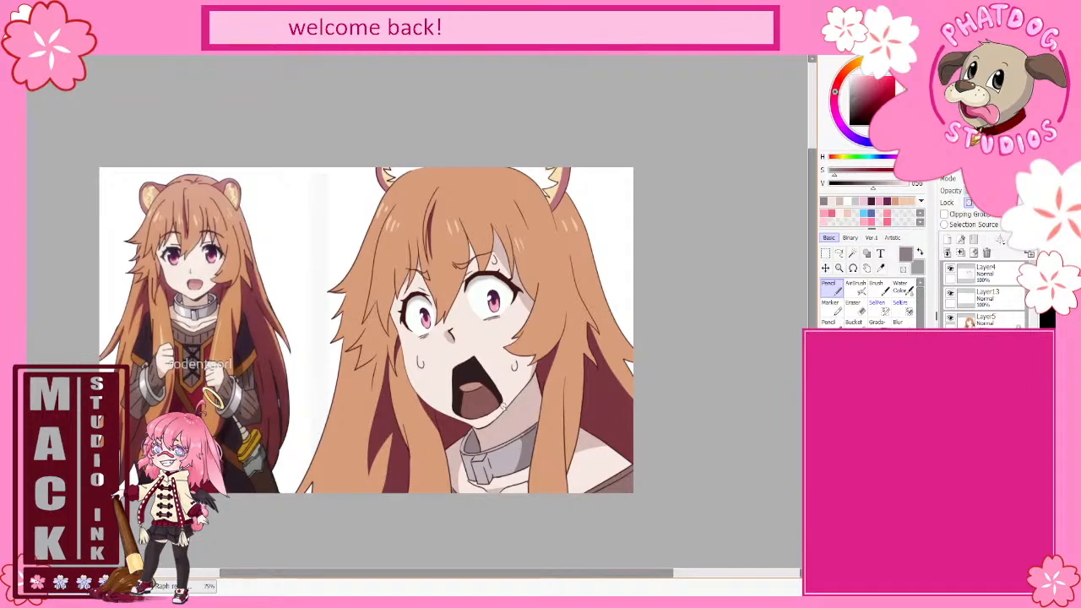
Step: Retouch the shadow shapes on the neck collar, alternating between its sampled light grey and dark grey
alt+click(504, 462)
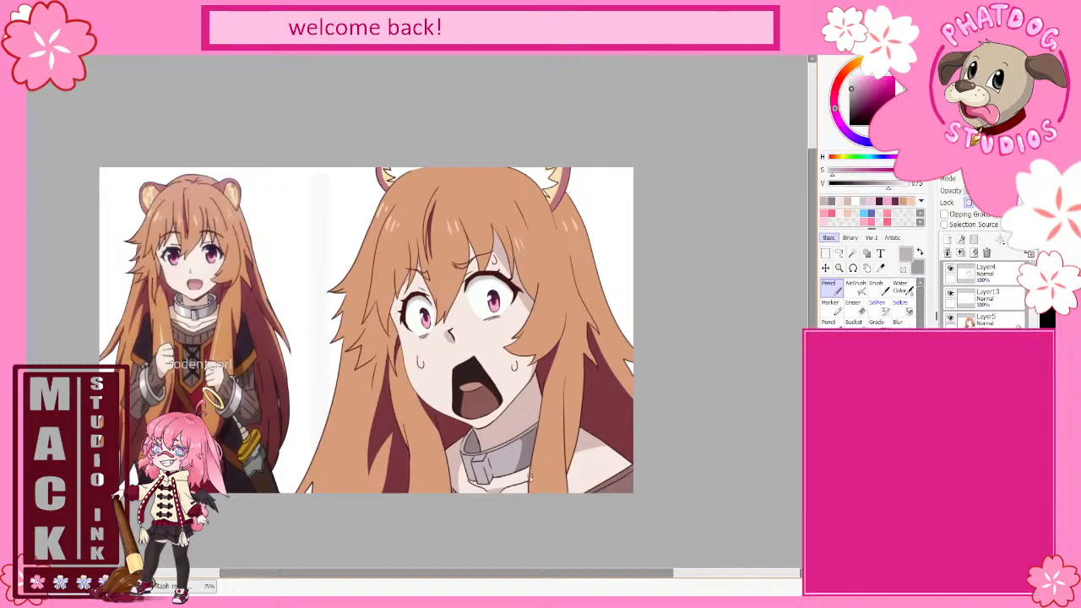
alt+click(534, 445)
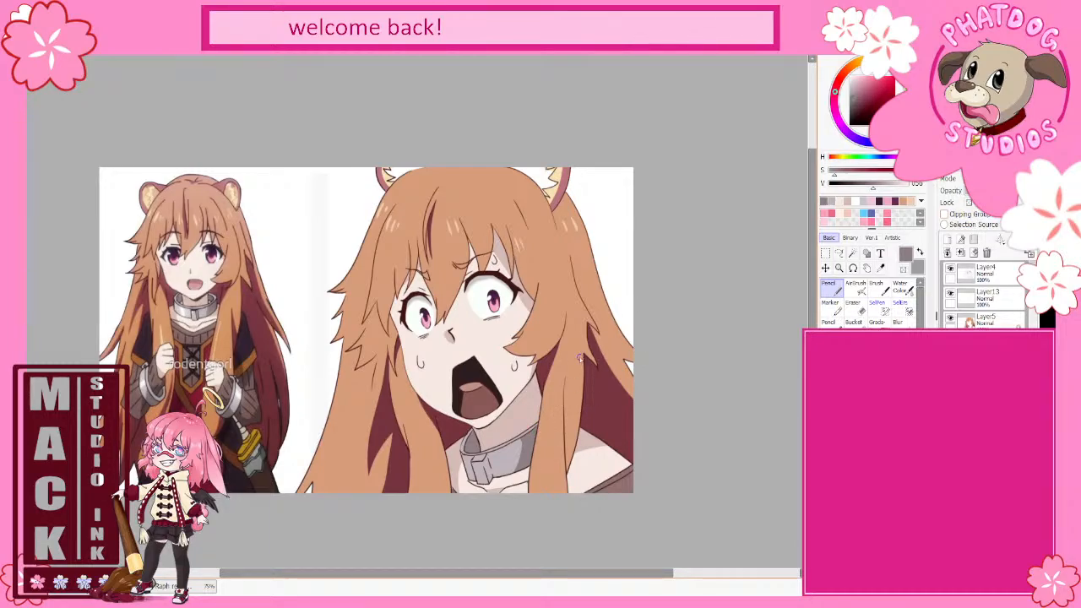
alt+click(501, 461)
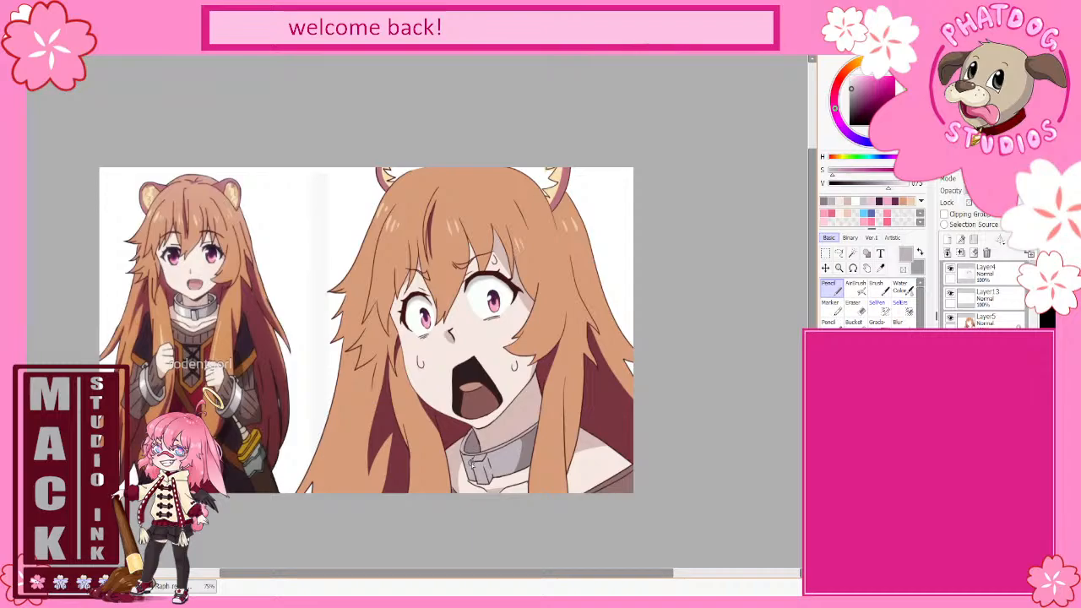
drag(507, 309, 486, 424)
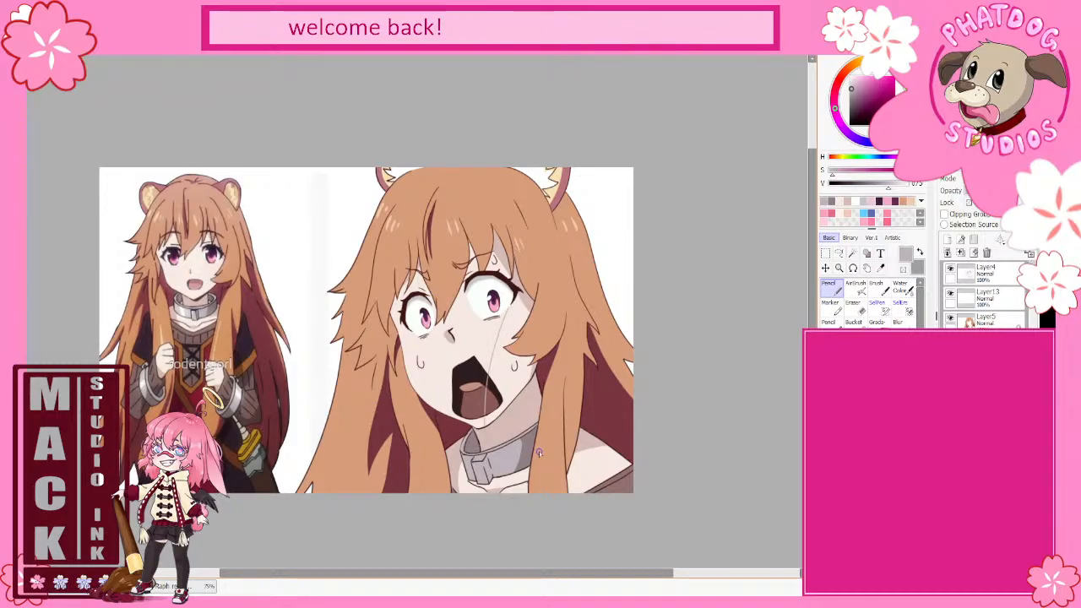
key(ctrl+z)
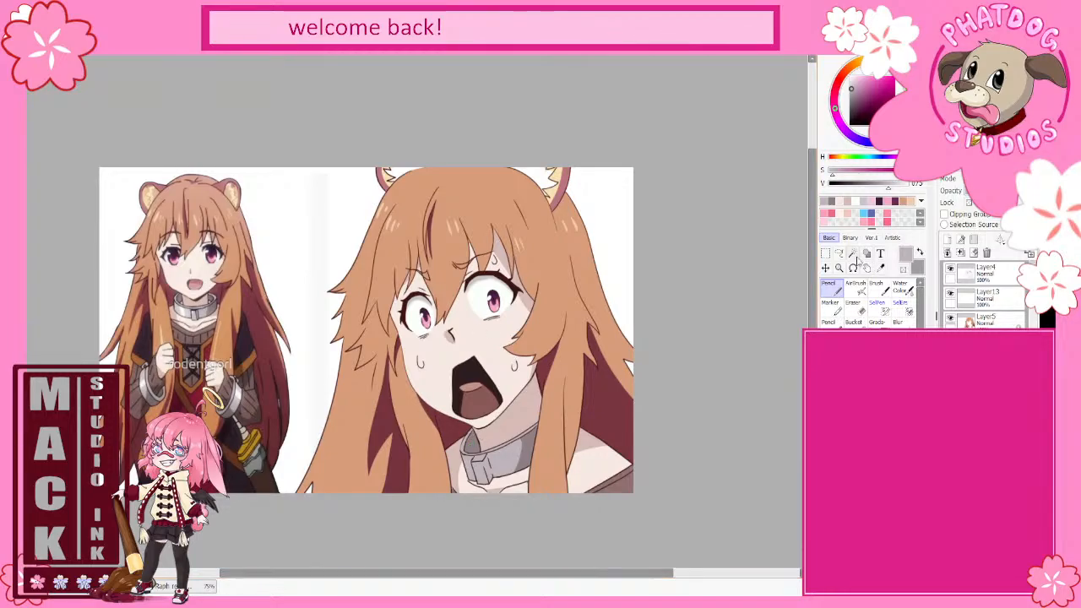
Step: Clean up the line art around the metal neck collar on Layer4 with the eraser
click(854, 304)
click(1005, 277)
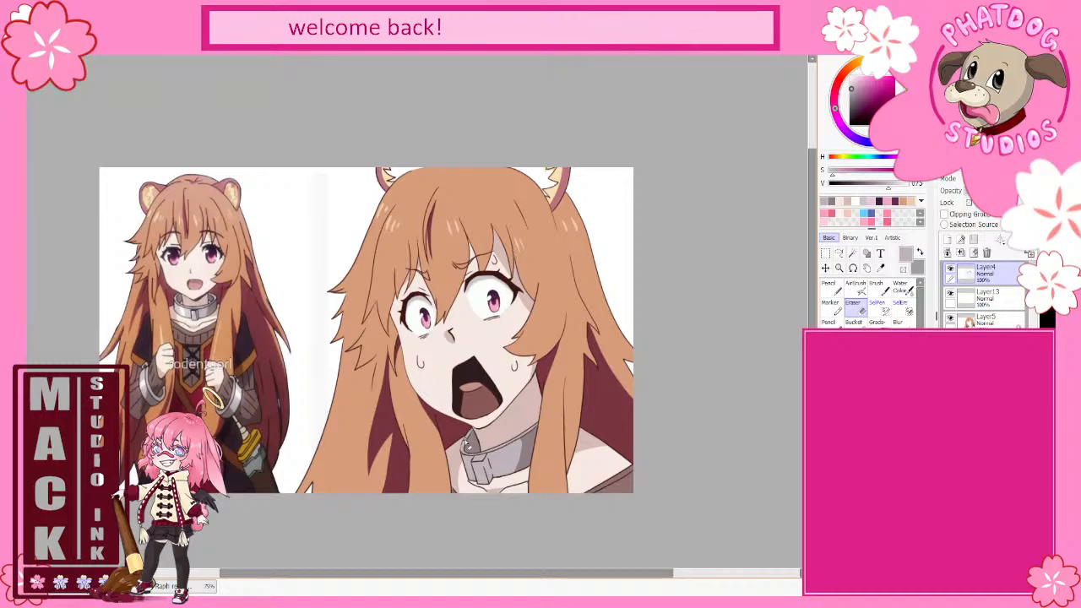
click(834, 293)
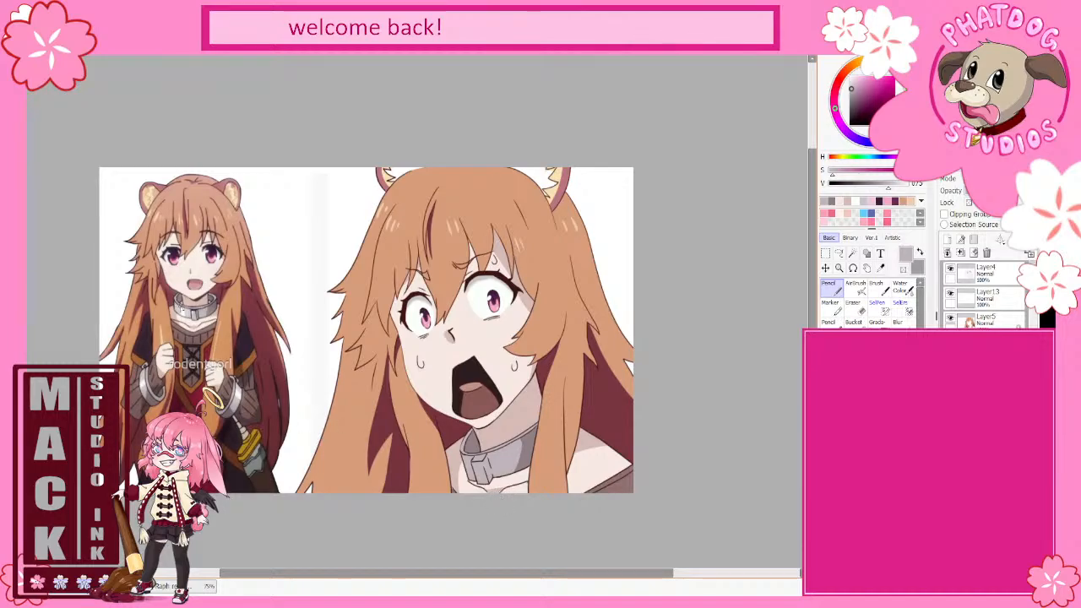
Step: Sample the reference collar's white and paint highlights on the metal neck collar, touching up the edges with its greys
right_click(185, 314)
right_click(184, 308)
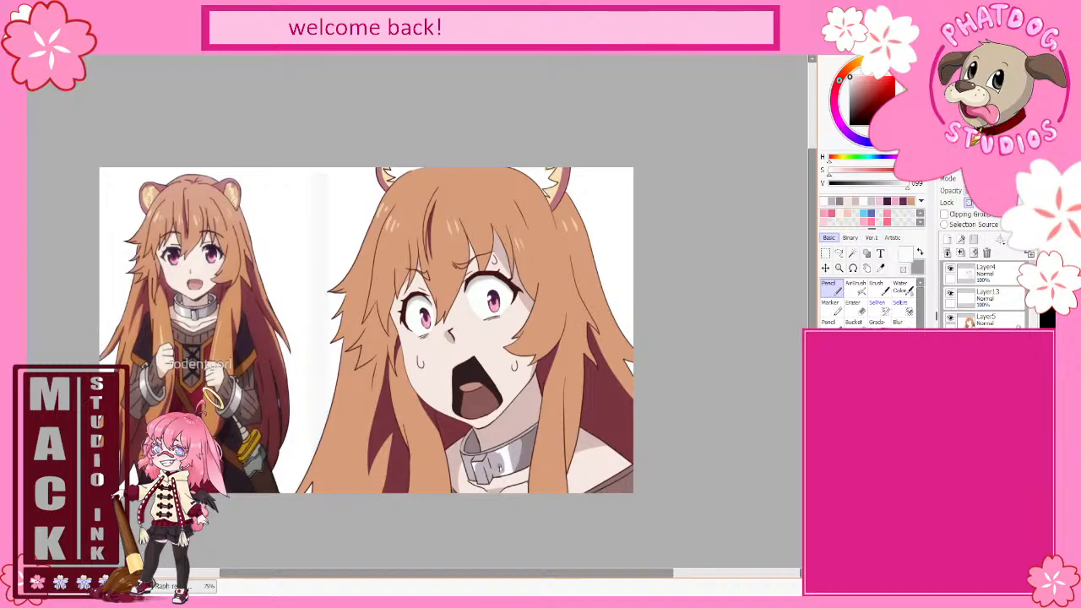
alt+click(498, 464)
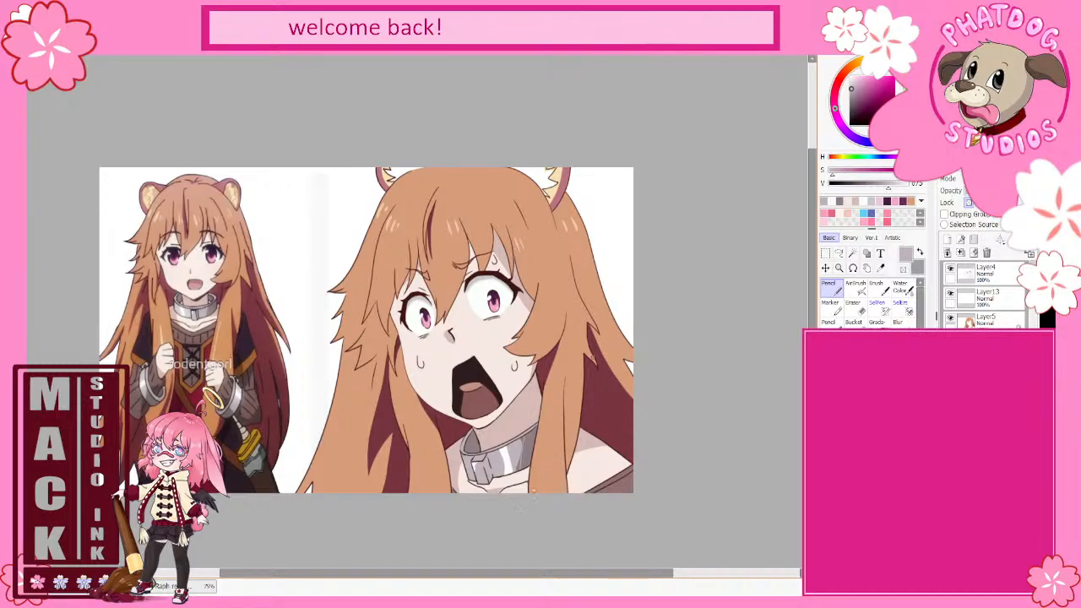
alt+click(526, 456)
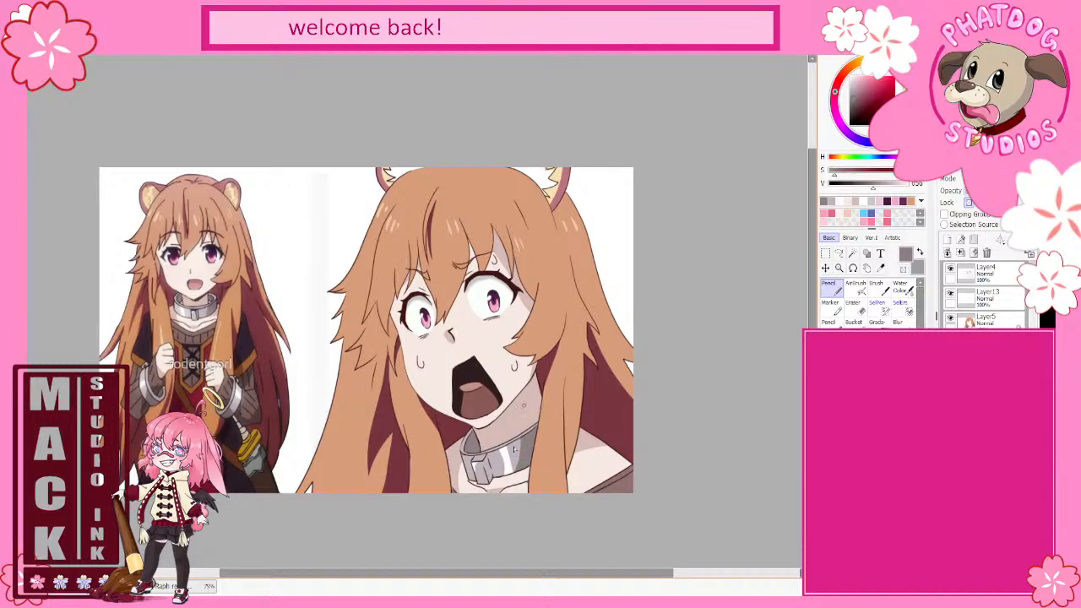
alt+click(517, 447)
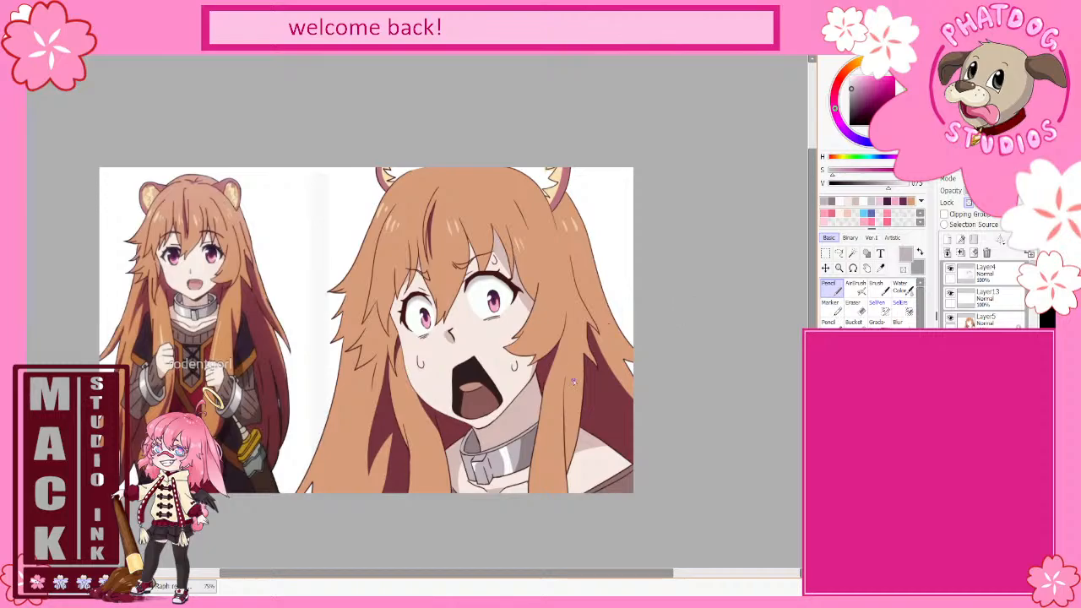
Step: Sample the light skin and greyish-pink skin shadow colours and retouch the skin around the neck collar
alt+click(511, 478)
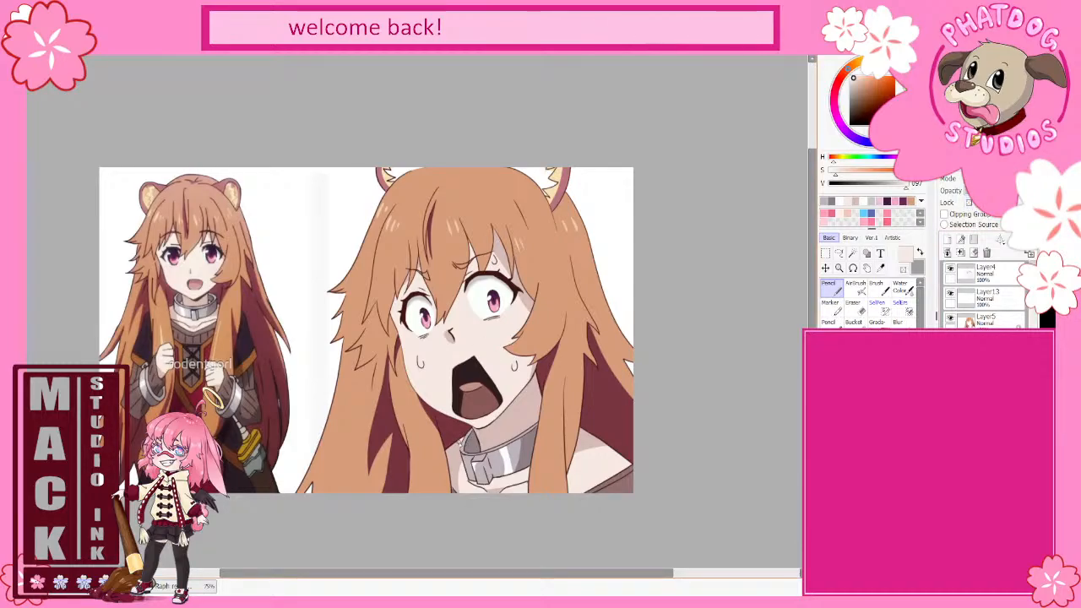
alt+click(459, 445)
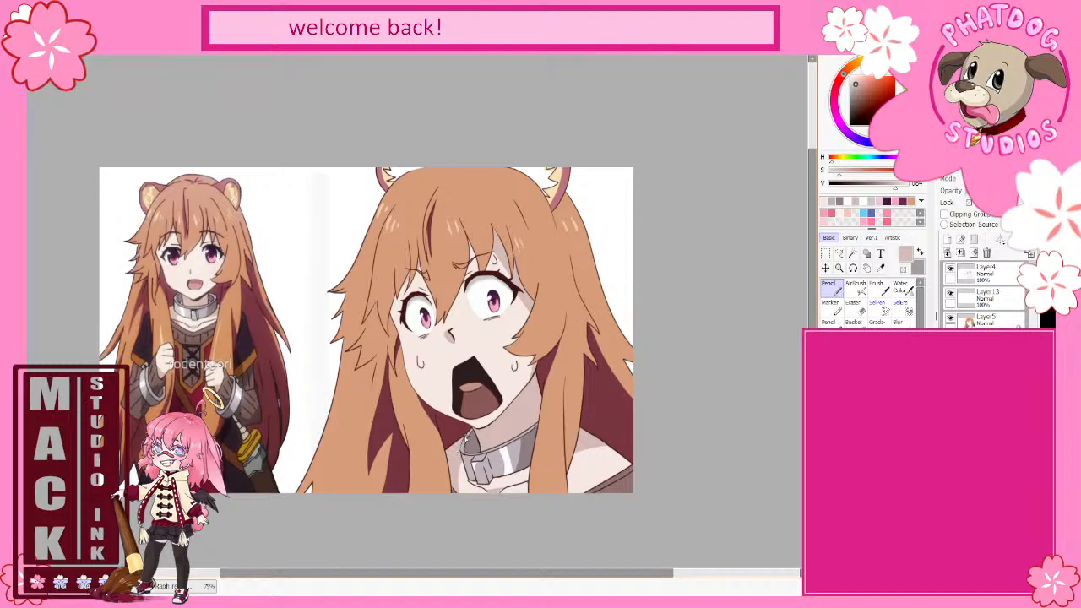
drag(463, 440, 491, 448)
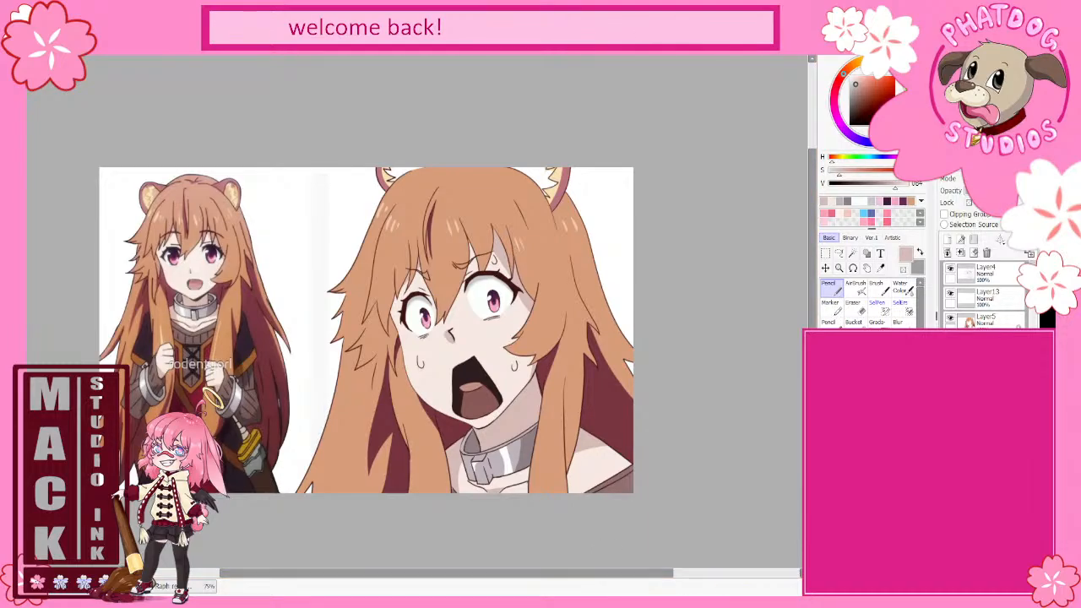
Step: Hide the white backdrop layer and group Layer4, Layer13 and the other drawing layers in a new folder
click(950, 342)
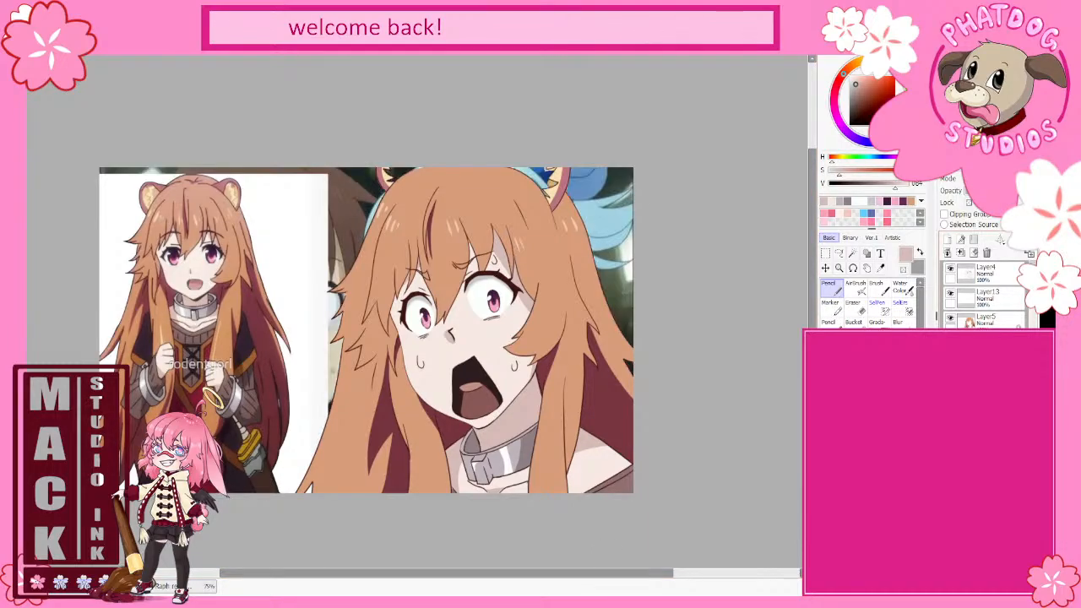
click(951, 342)
click(950, 342)
click(973, 240)
click(988, 296)
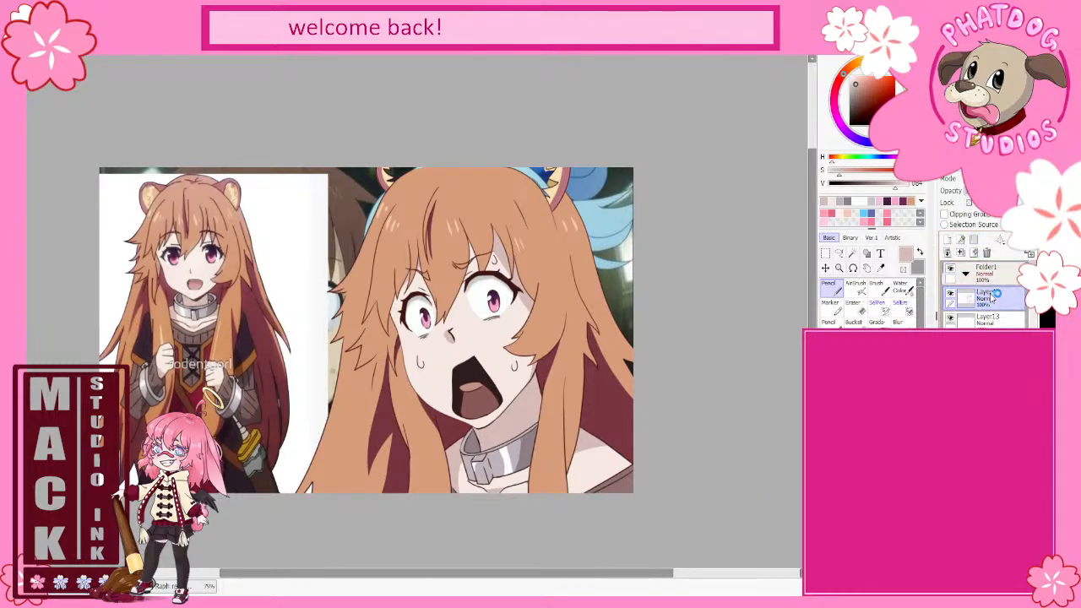
shift+click(989, 328)
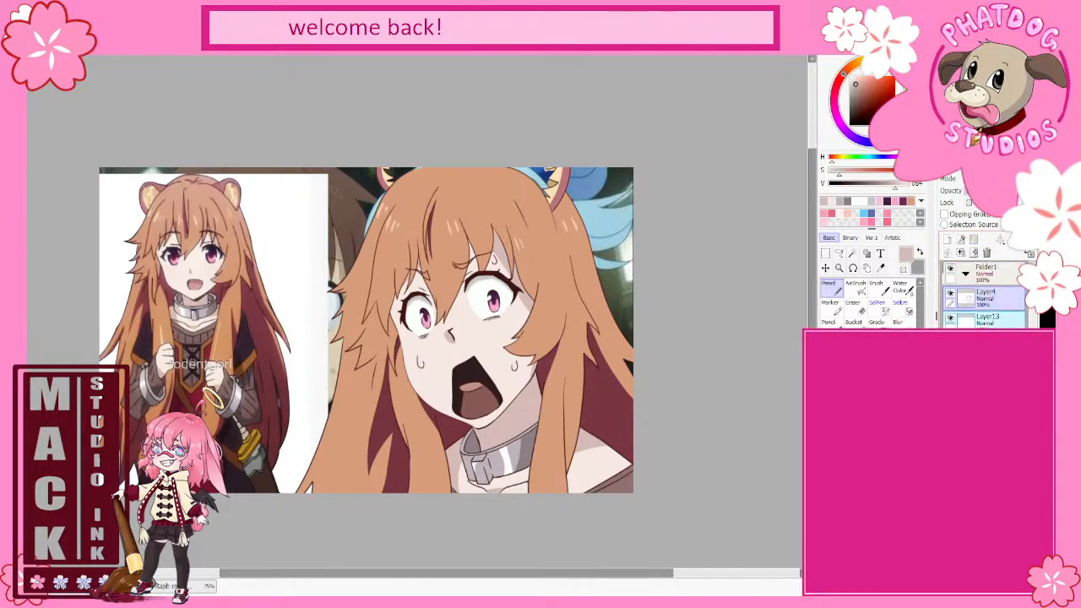
drag(987, 295, 990, 278)
click(993, 281)
drag(993, 281, 992, 278)
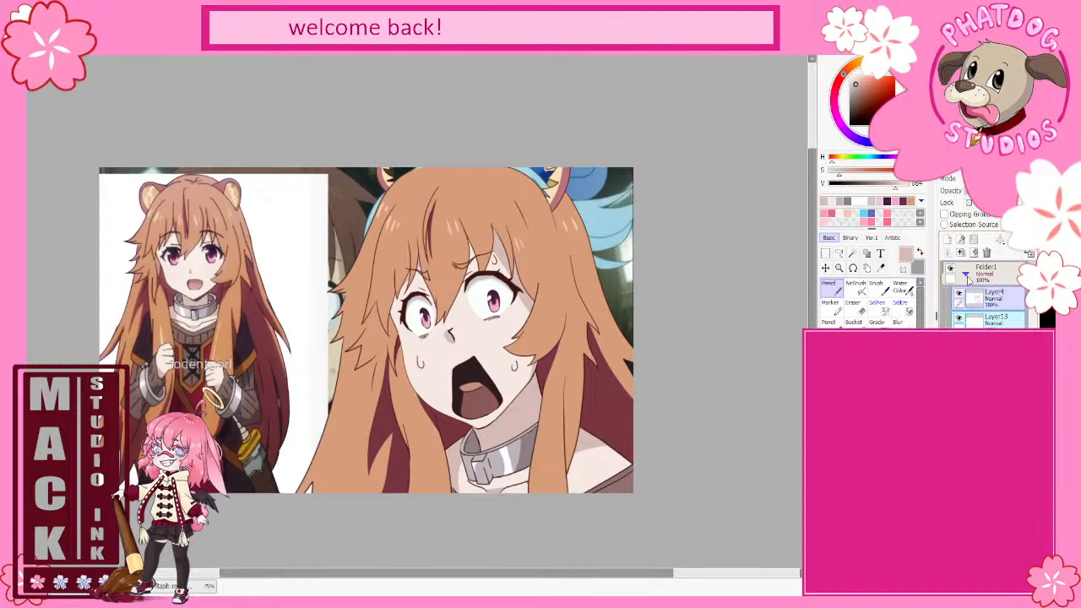
click(965, 274)
Step: Compare the redrawn face with the original screenshot by hiding and showing the drawing folder
click(951, 269)
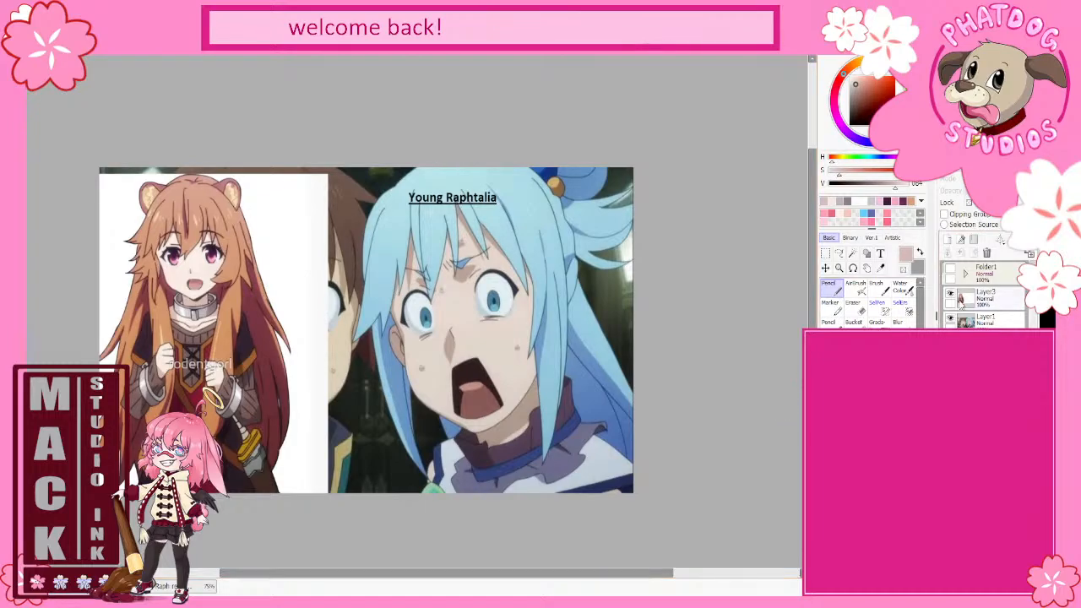
click(950, 268)
click(966, 274)
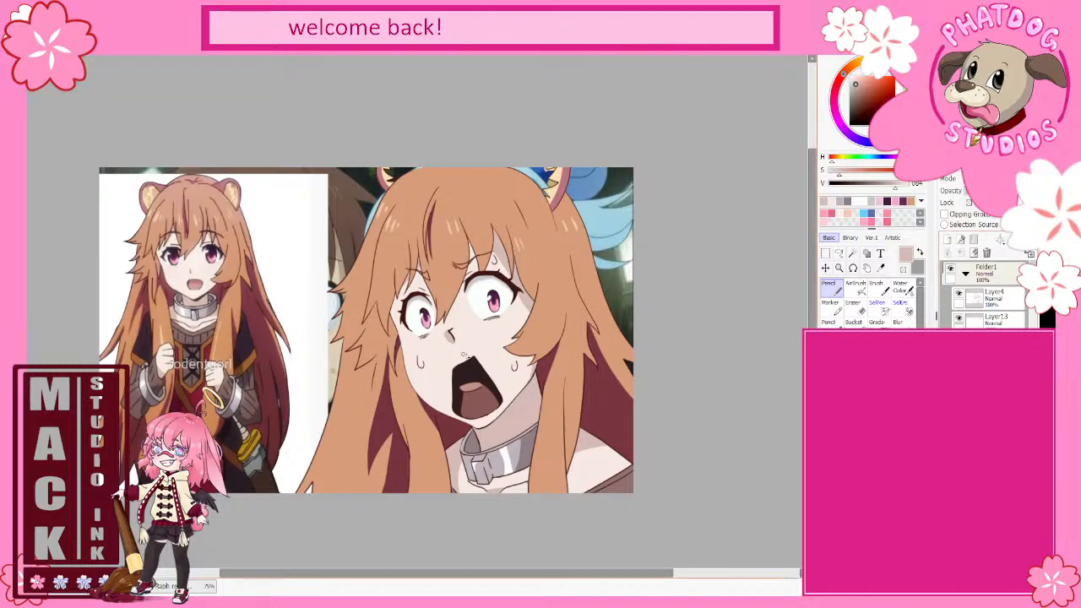
Step: Paint small greyish-pink shadows inside the sweat drops on both cheeks
scroll(475, 375, up, 1)
scroll(475, 374, up, 1)
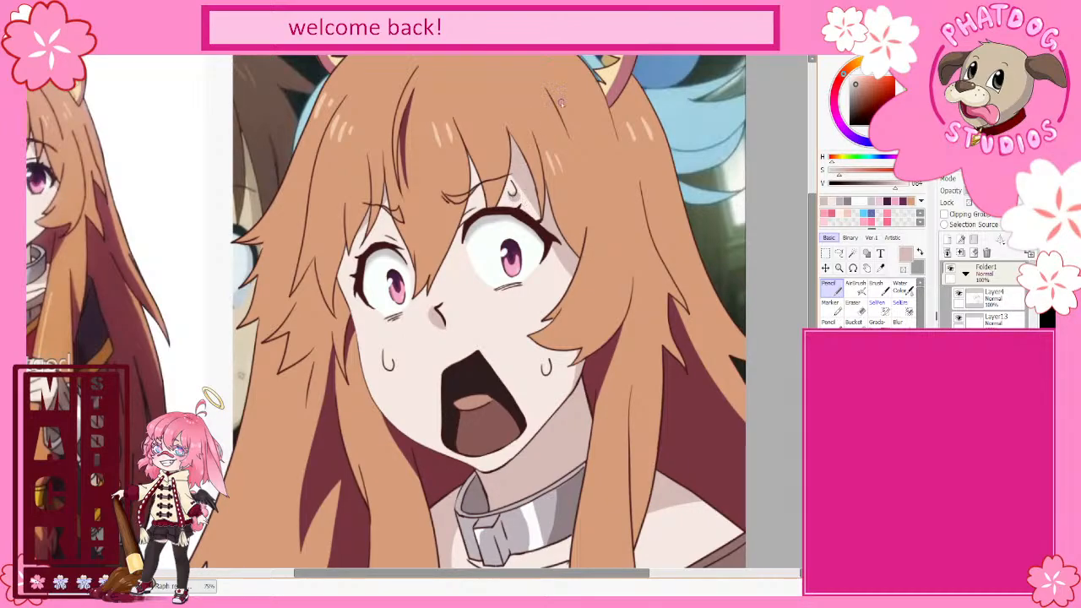
drag(543, 374, 547, 379)
drag(389, 372, 392, 376)
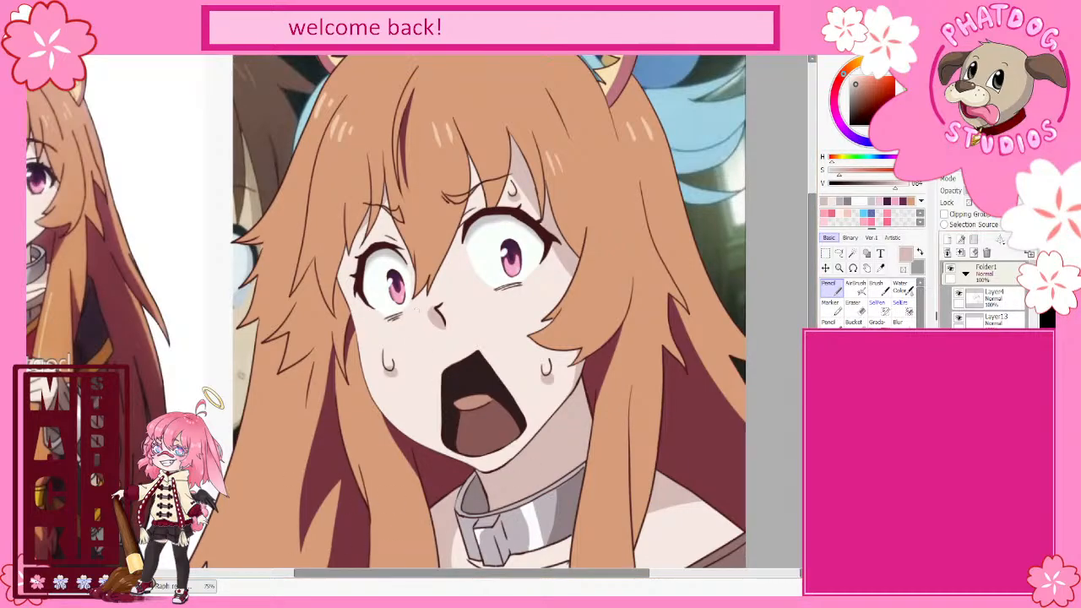
Step: Examine the drawing without its line art and against the original screenshot by switching layer and folder visibility
click(951, 268)
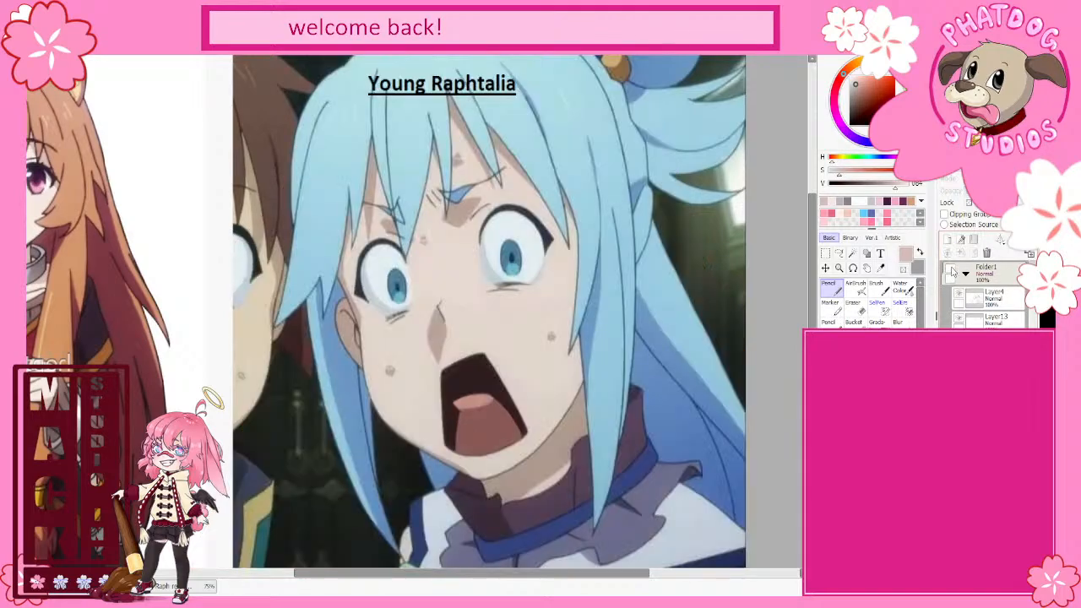
click(952, 269)
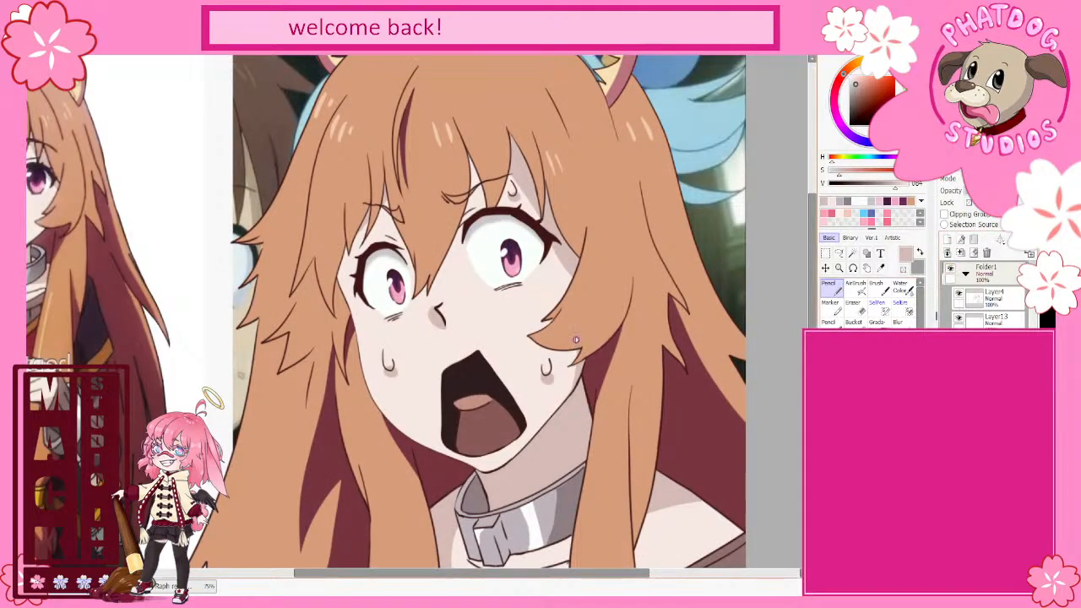
click(959, 294)
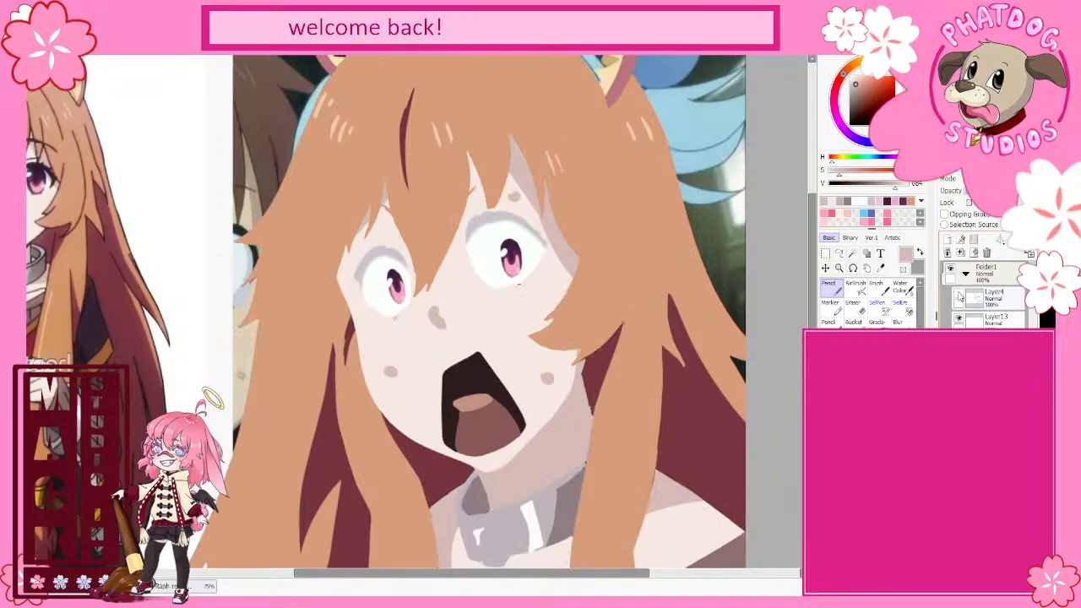
click(959, 294)
click(966, 273)
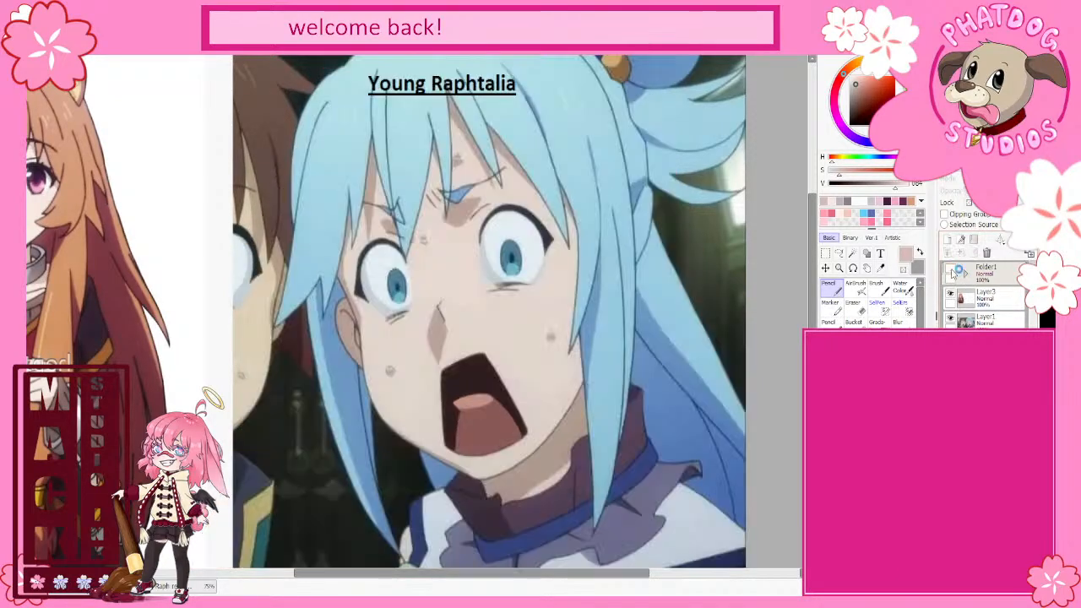
click(952, 269)
click(952, 270)
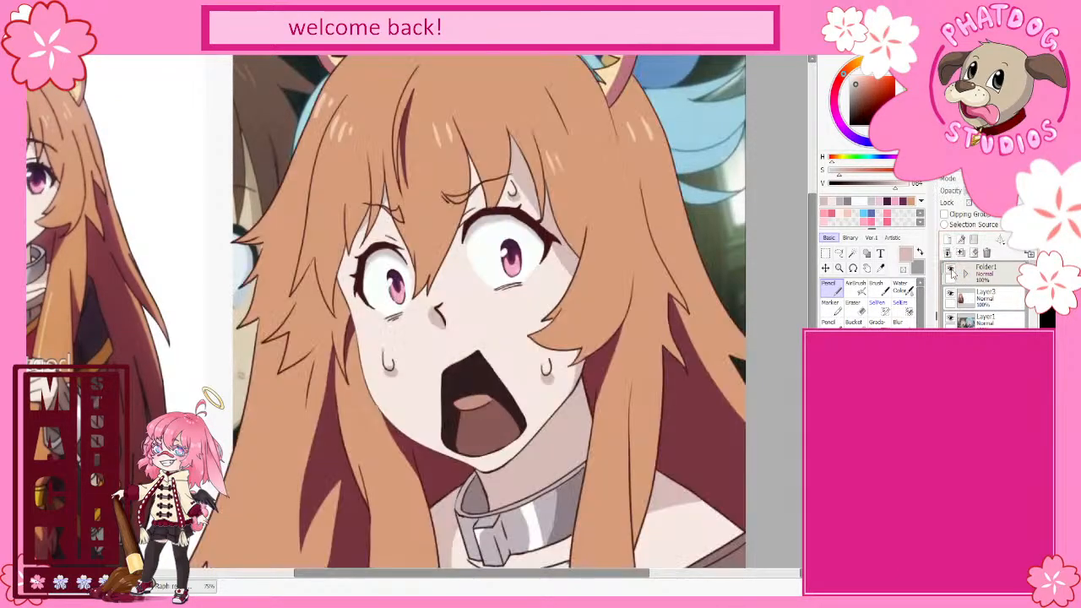
click(966, 273)
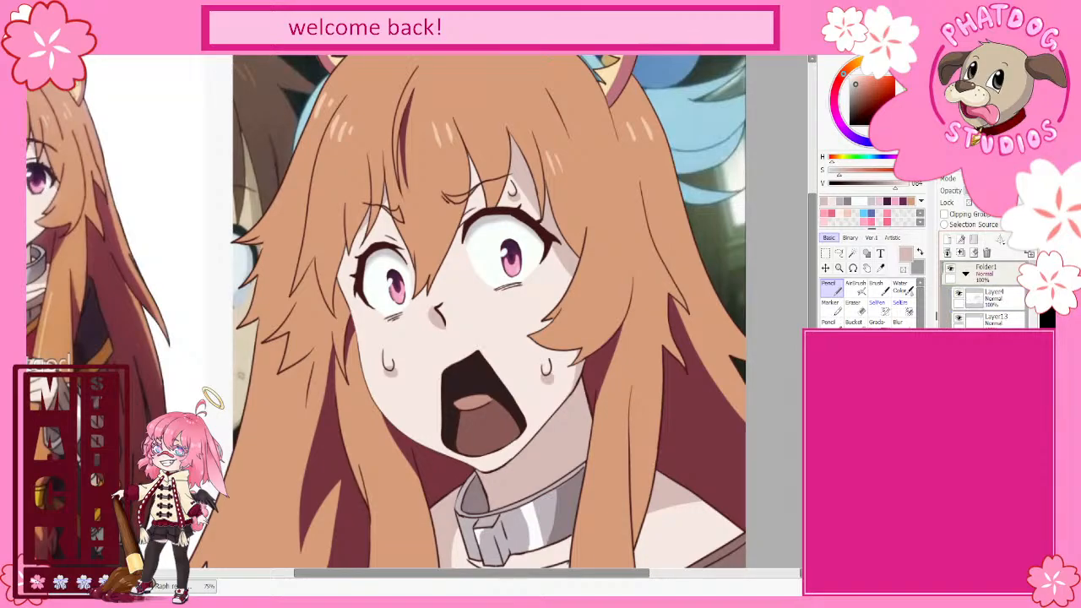
Step: Lock Layer4's opacity and recolour the sweat-drop outlines on the cheeks and forehead white
click(994, 297)
click(849, 74)
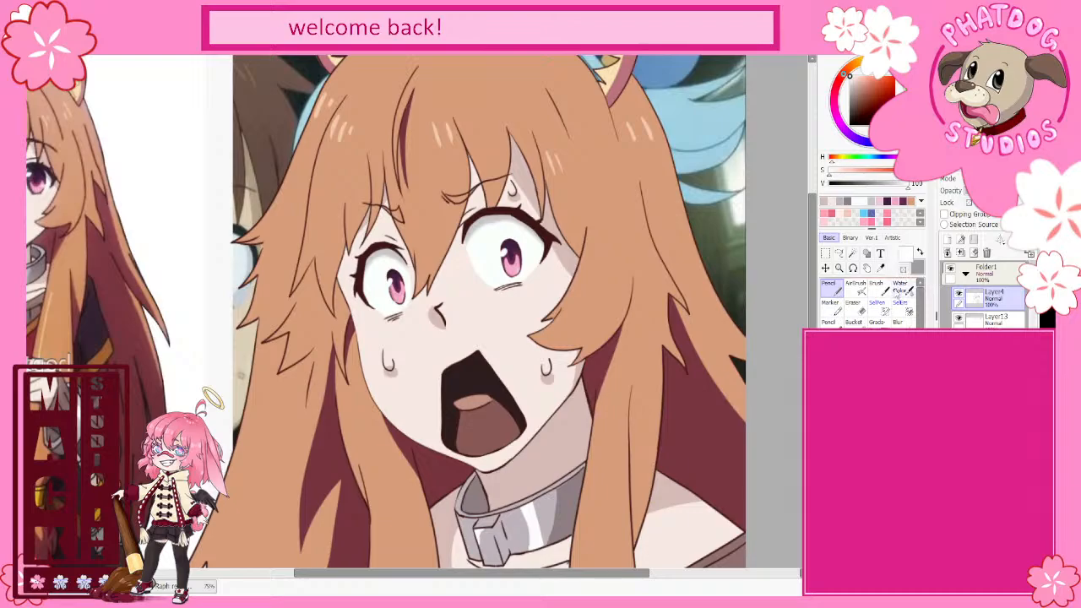
click(969, 203)
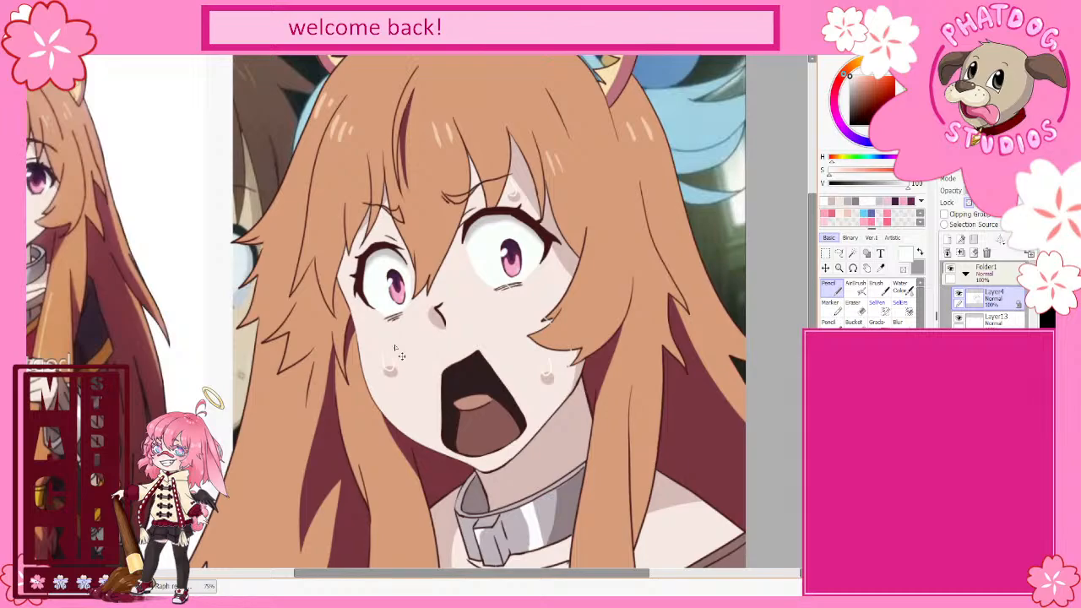
drag(384, 359, 394, 359)
drag(542, 361, 552, 363)
drag(382, 346, 395, 372)
Step: Compare the sweat drops with the original screenshot and review the whole picture
click(952, 269)
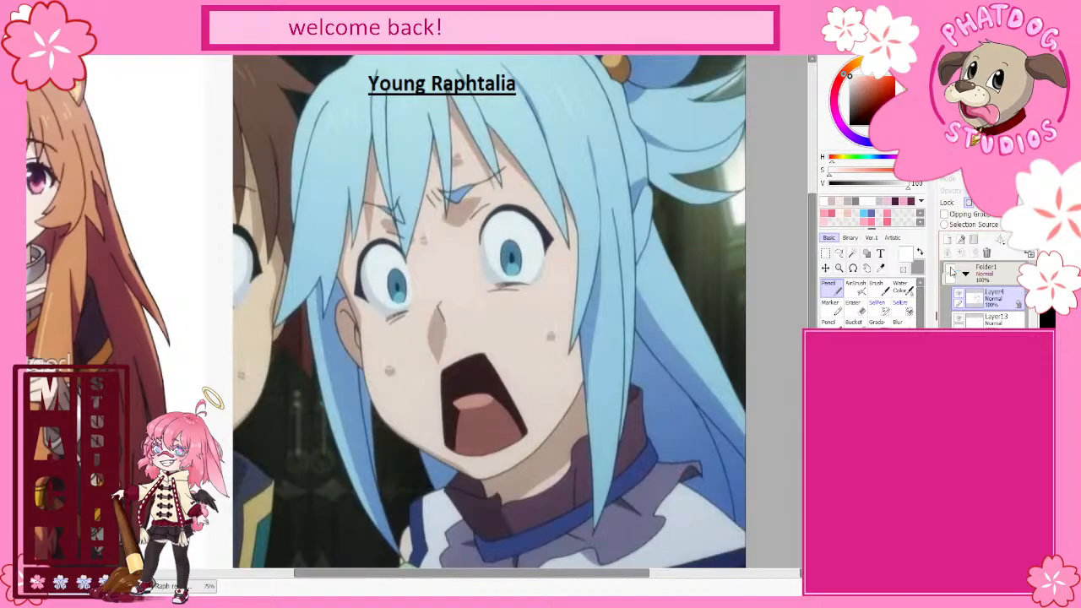
click(952, 269)
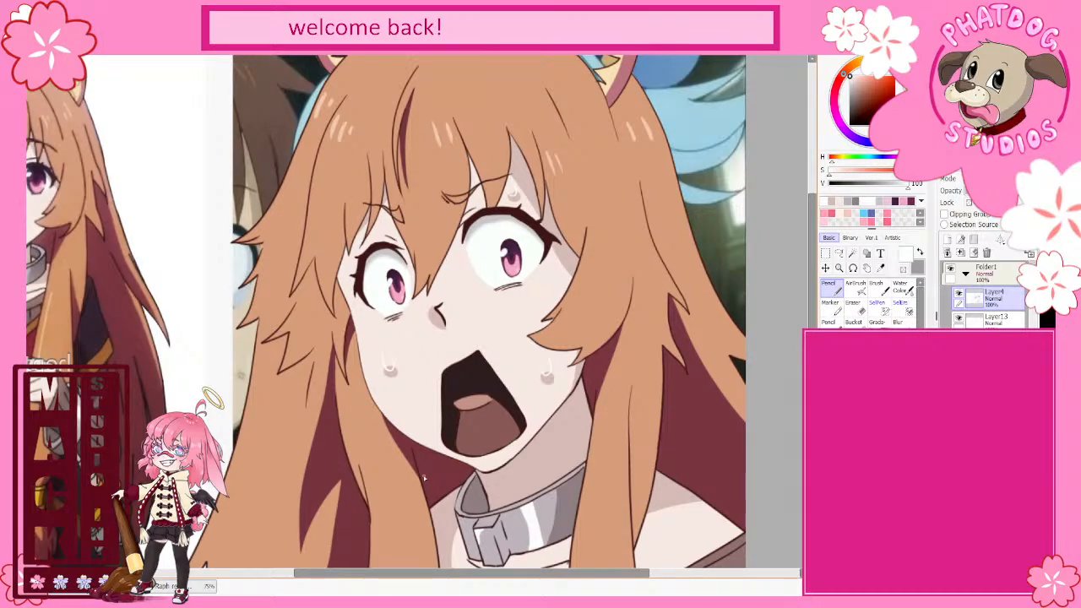
scroll(414, 452, down, 2)
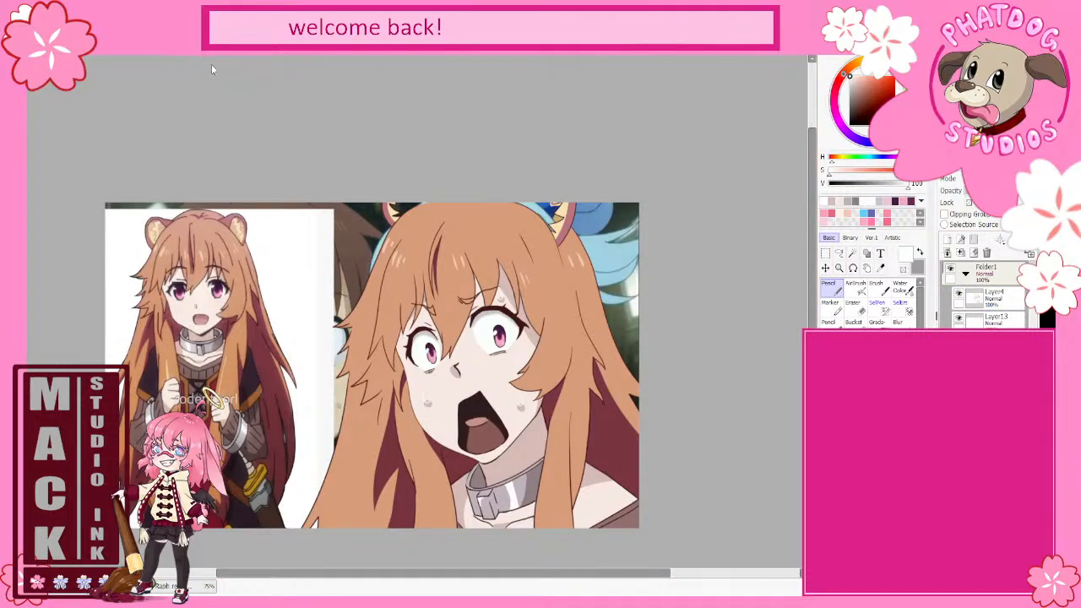
click(308, 65)
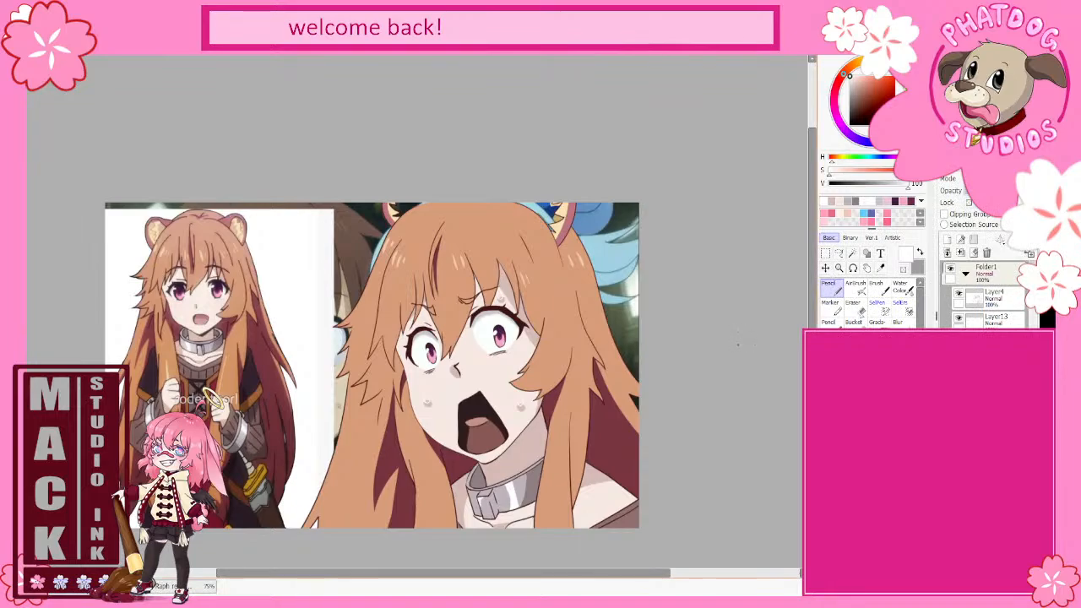
Step: Clean up the sweat drops on Layer4 with the Eraser
click(854, 305)
click(992, 296)
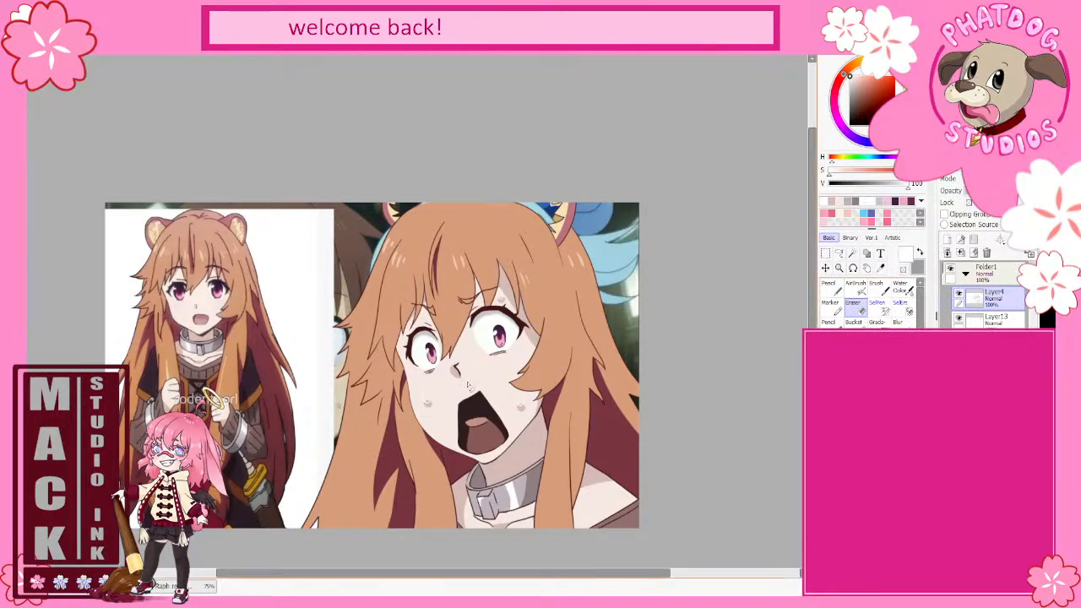
scroll(470, 387, up, 2)
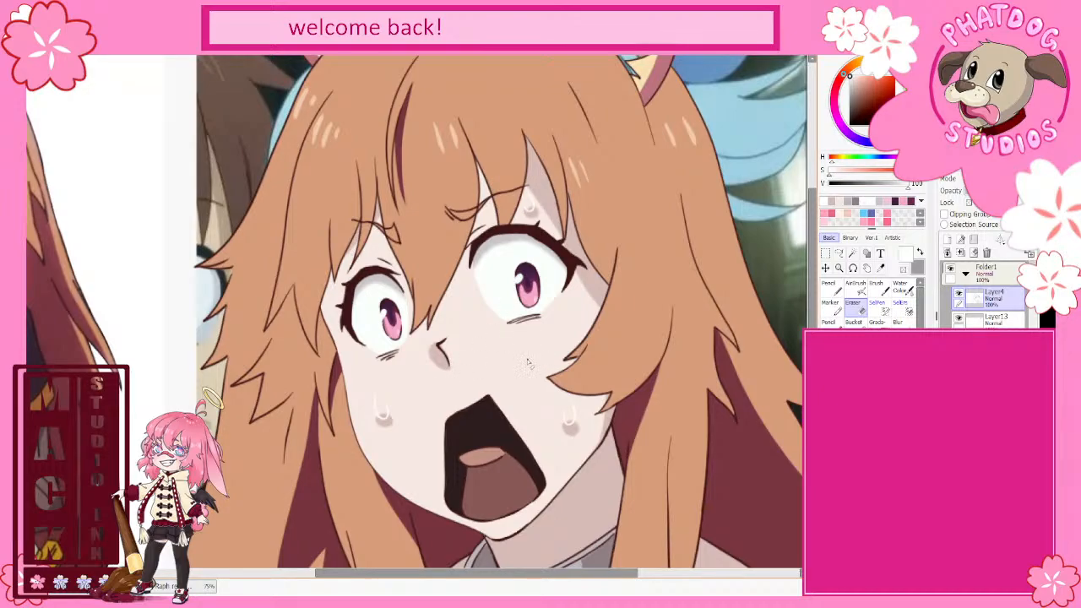
scroll(532, 359, down, 2)
scroll(535, 365, down, 1)
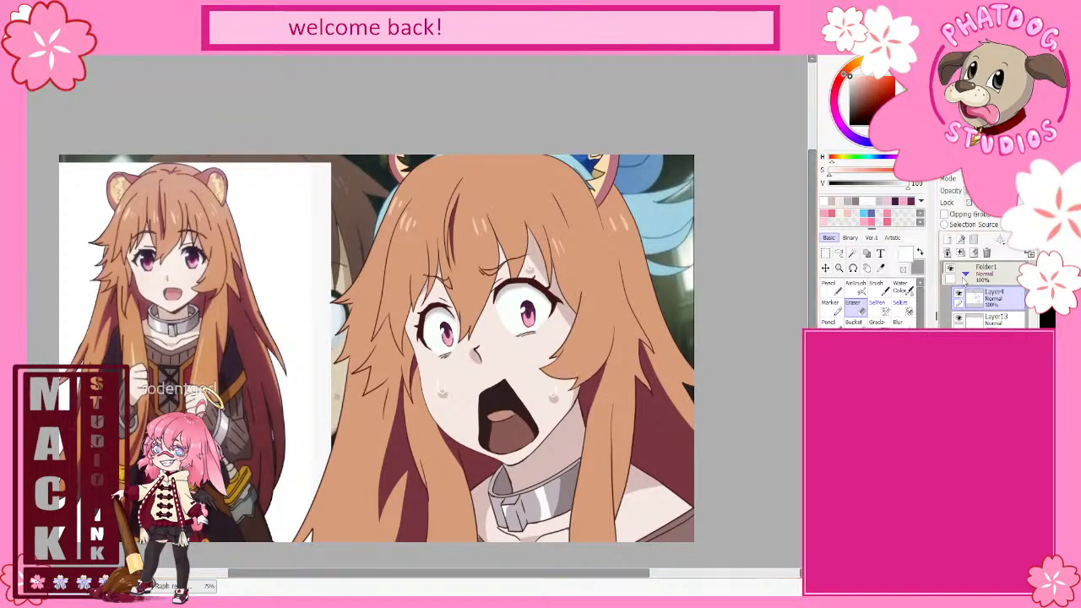
click(982, 300)
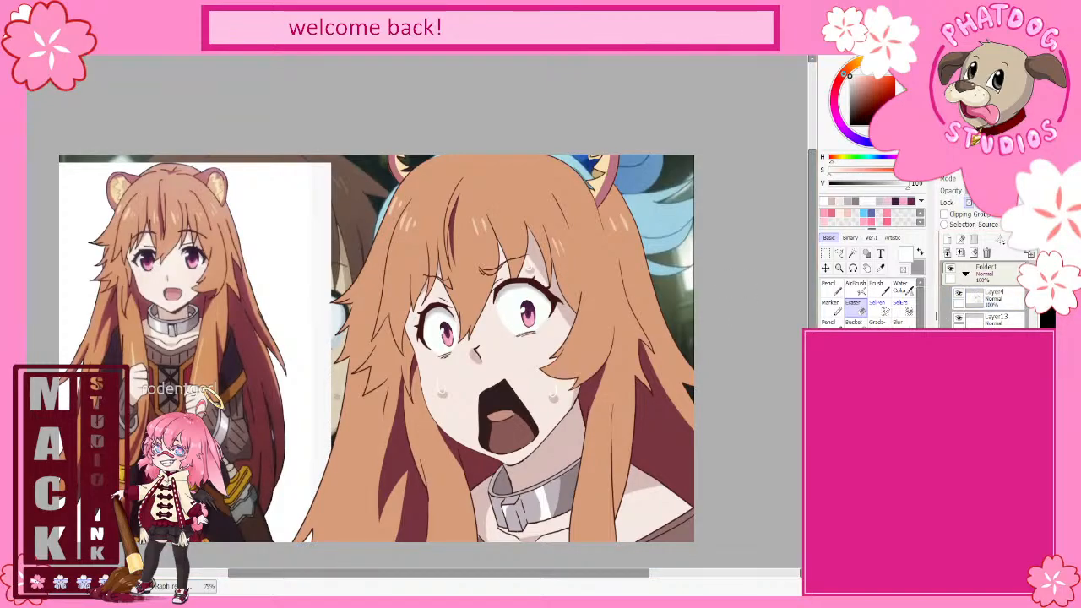
click(974, 252)
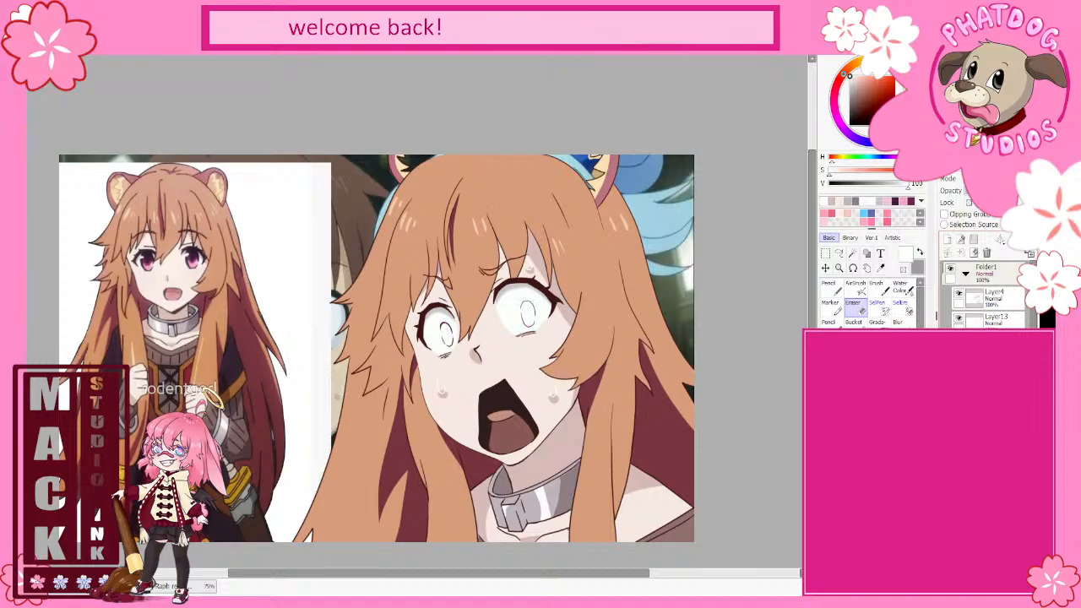
key(ctrl+z)
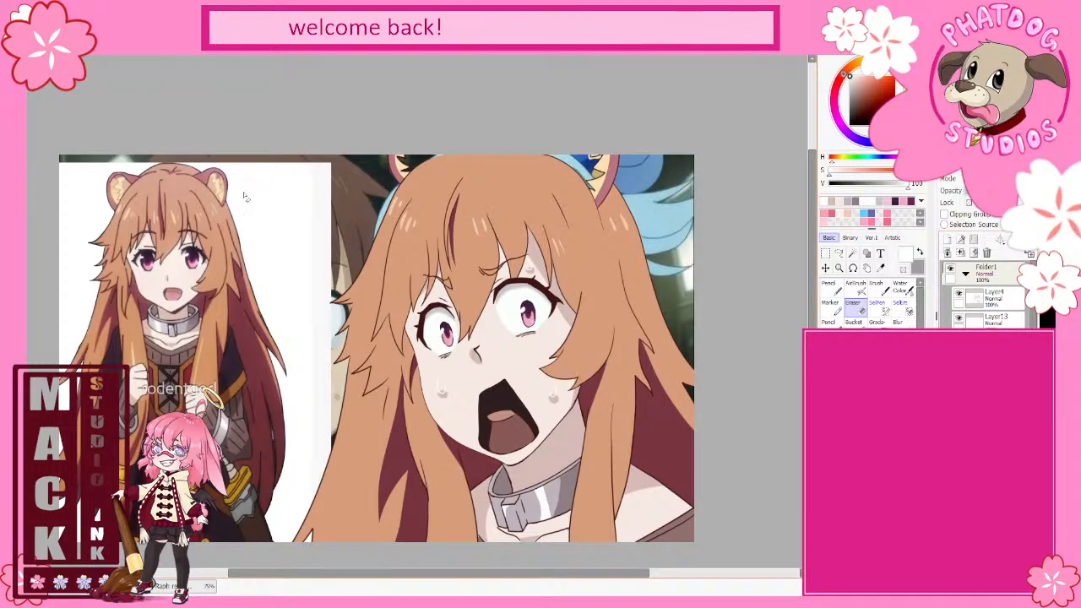
Step: Fill the insides of both animal ears with cream sampled from the reference character's ear
alt+click(220, 181)
click(837, 290)
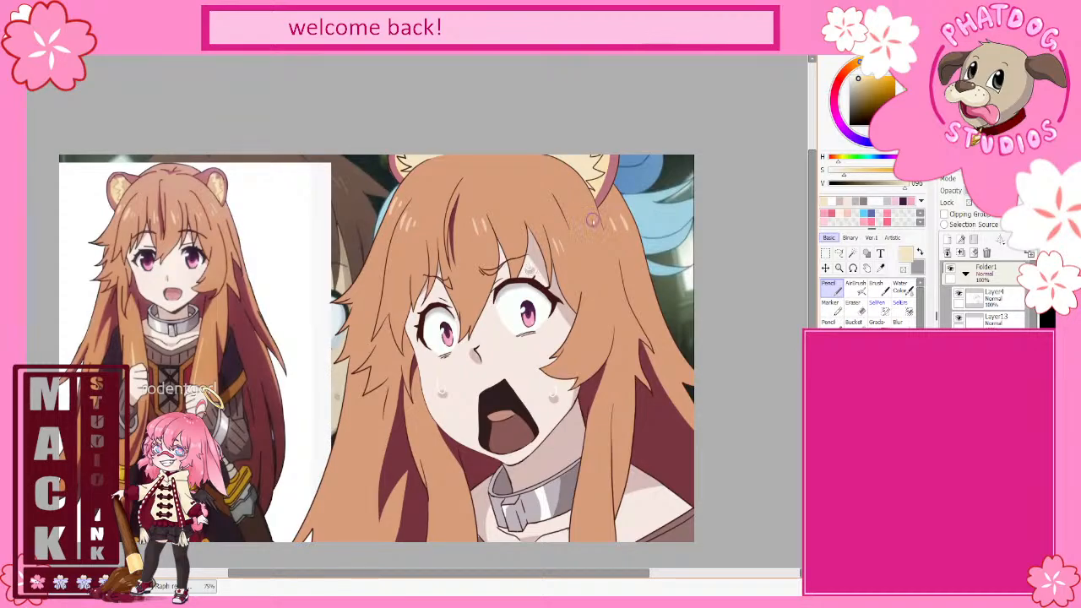
scroll(466, 466, down, 1)
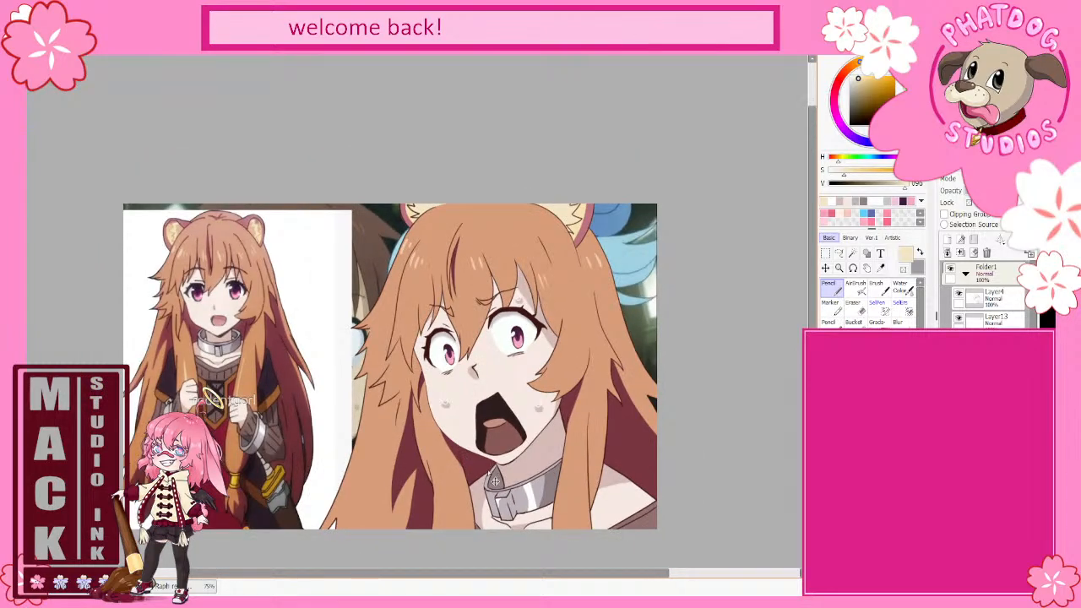
scroll(488, 464, down, 1)
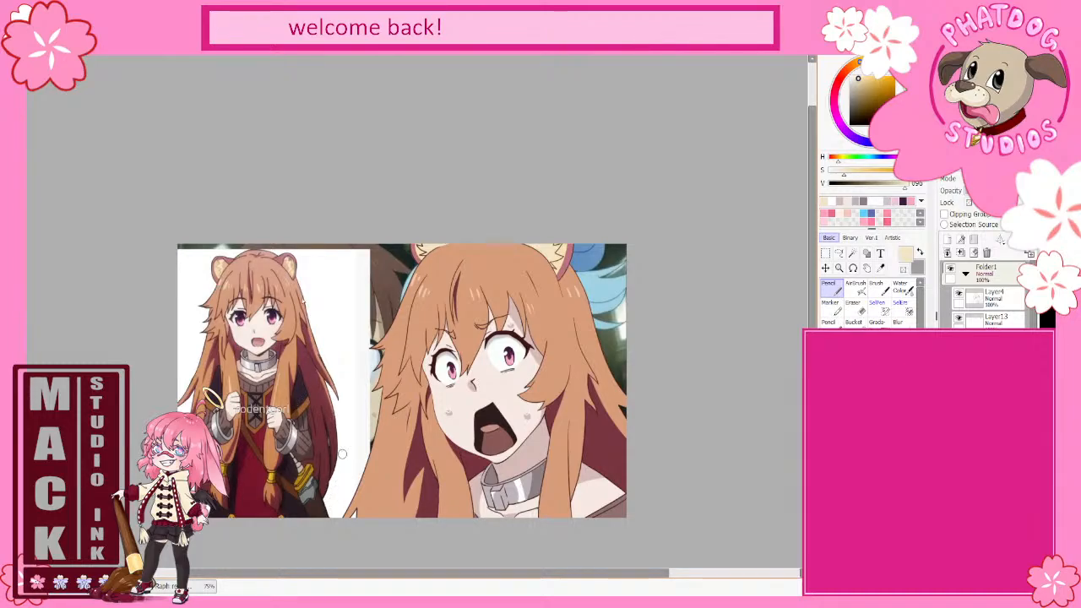
scroll(301, 258, up, 1)
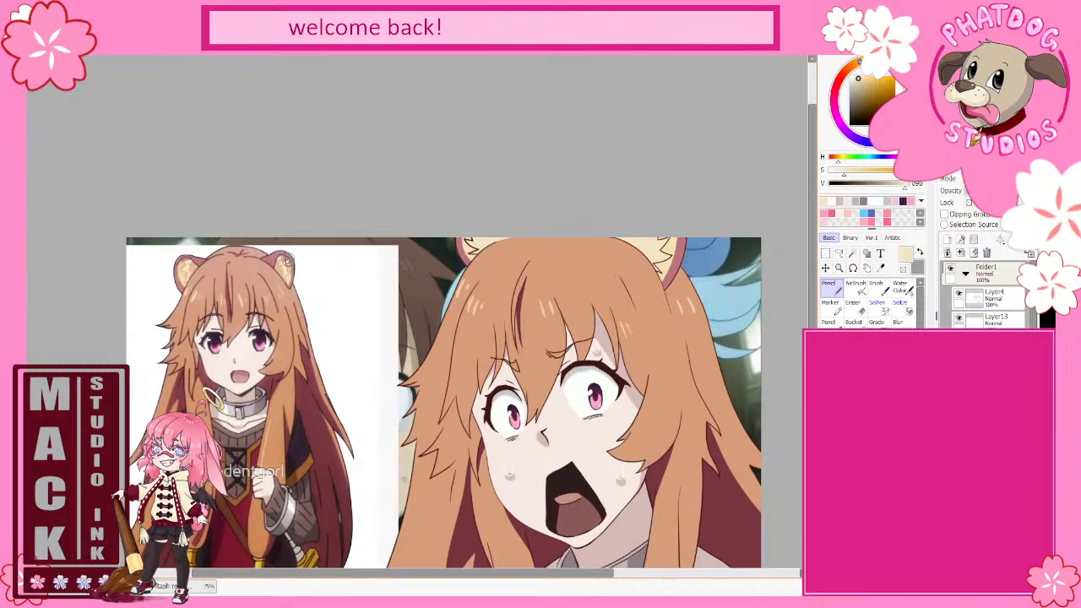
Step: Sample the reddish-brown of the reference ear and switch layer visibility to hide the hair colour and expose the ears
alt+click(287, 262)
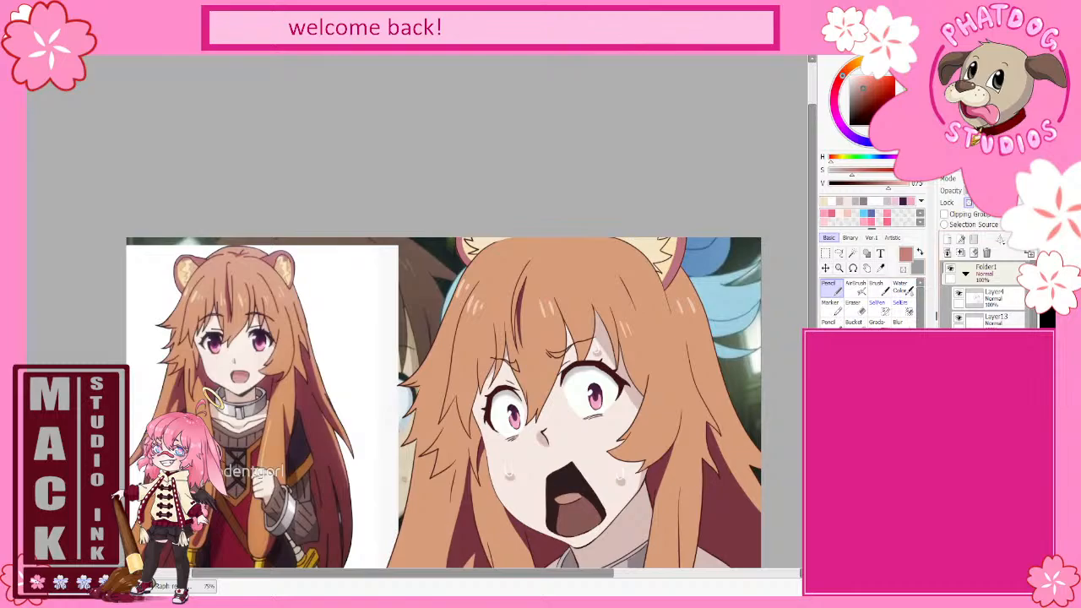
click(950, 267)
click(950, 268)
click(951, 268)
click(950, 268)
click(951, 368)
click(951, 368)
click(950, 368)
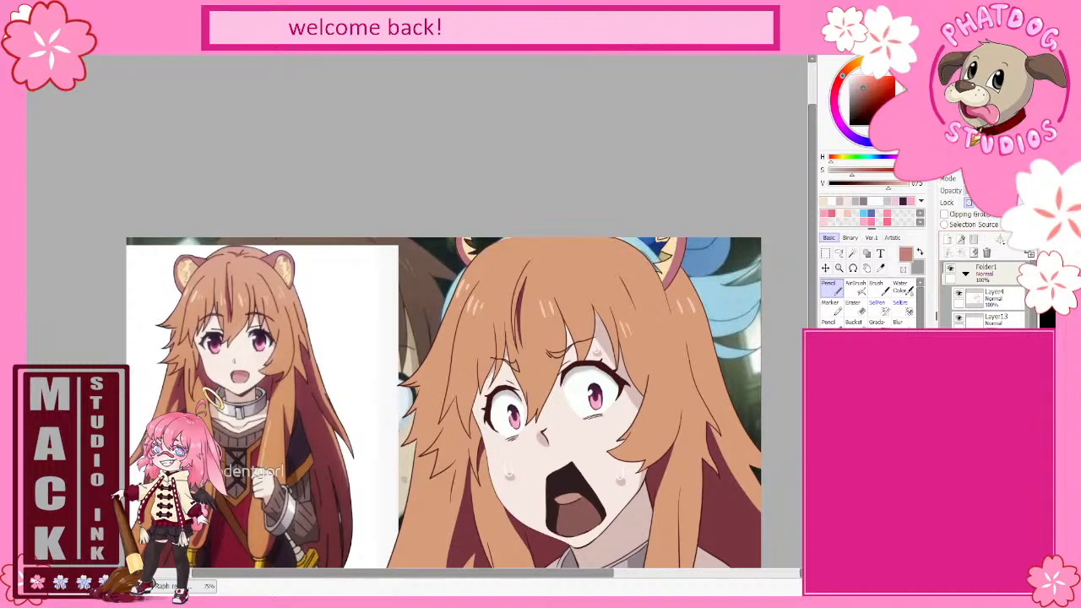
click(950, 368)
click(950, 367)
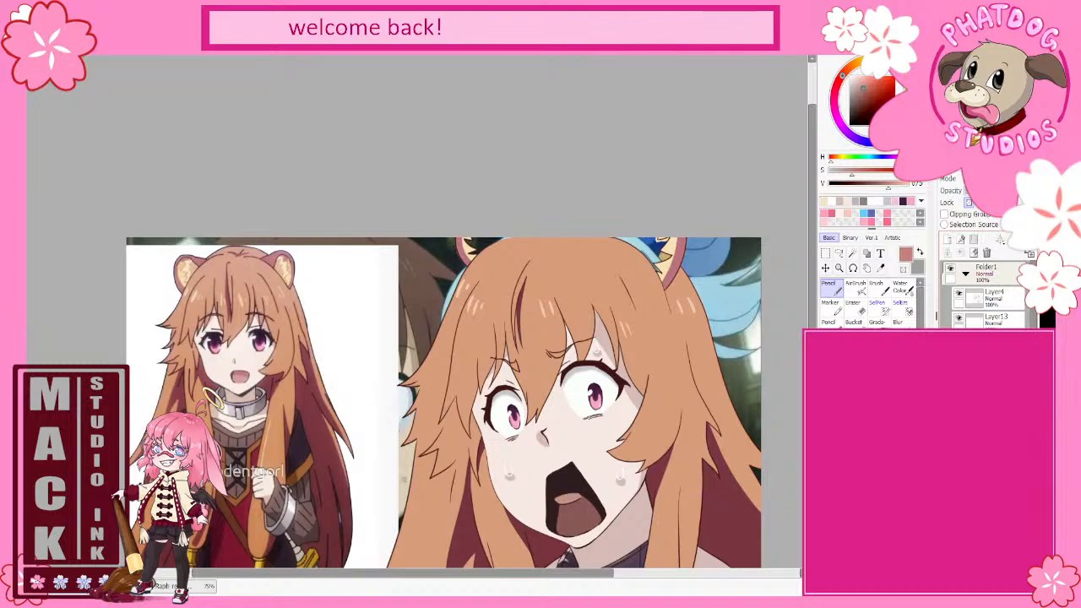
click(951, 267)
click(951, 268)
click(950, 267)
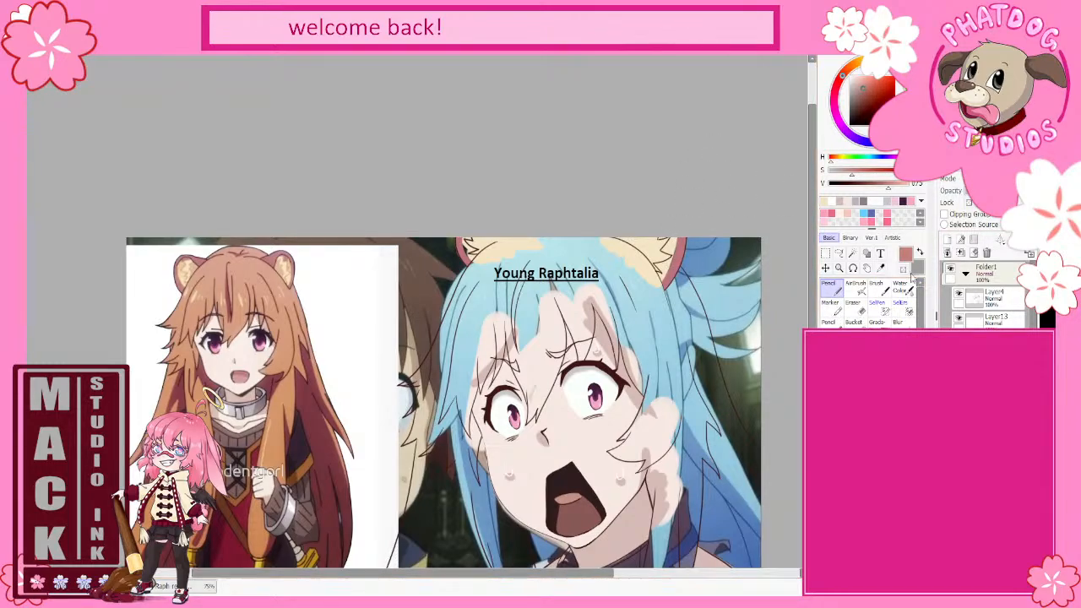
Step: Touch up the inner edge of the ear beside the blue hair bun with the sampled reddish-brown and the fur's cream
key(x)
alt+click(666, 271)
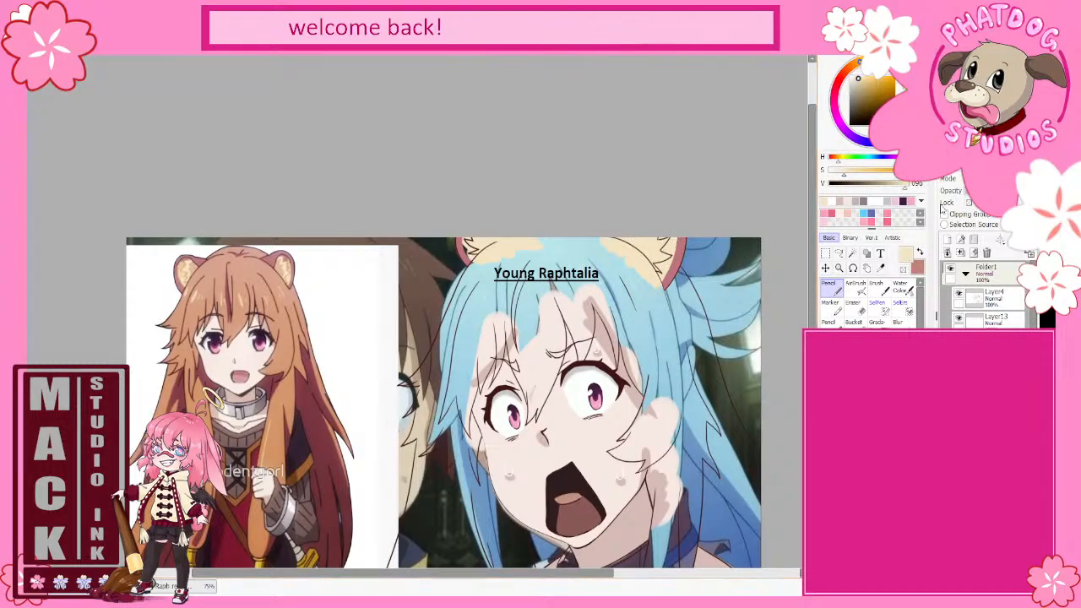
key(x)
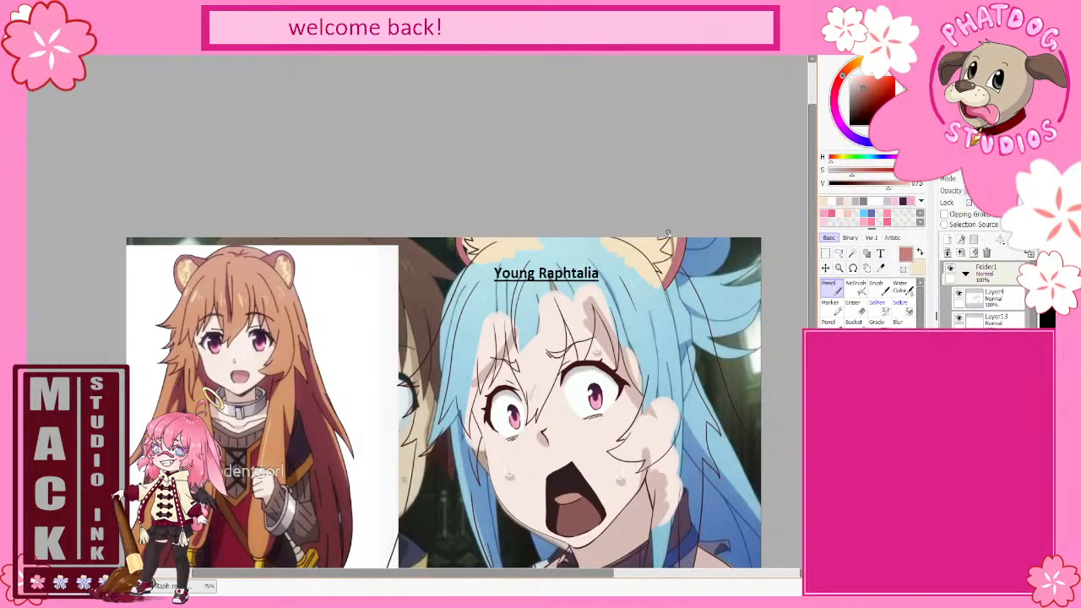
click(676, 241)
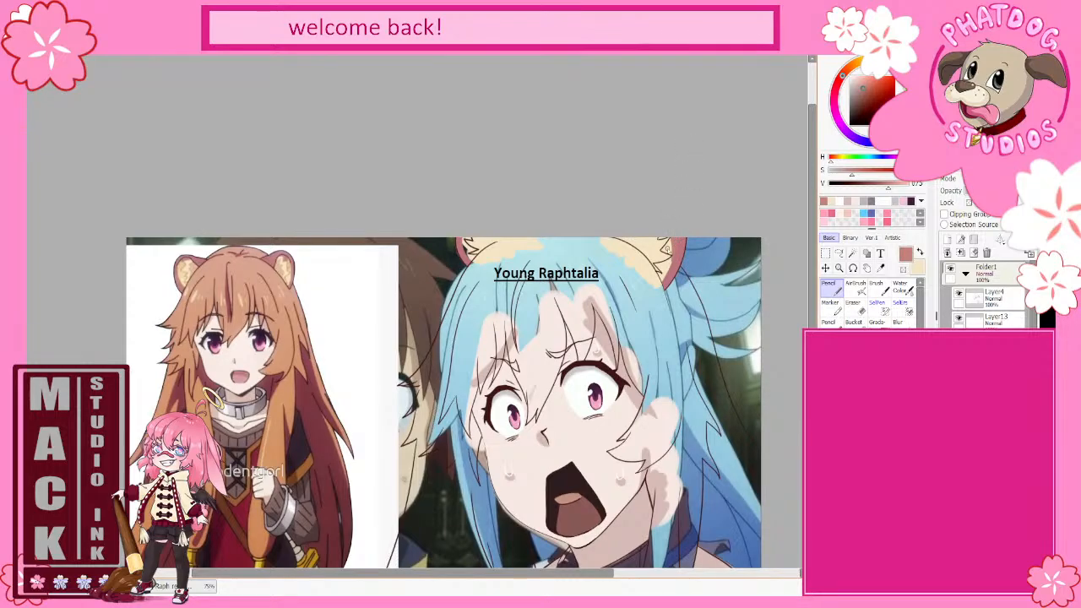
alt+click(664, 235)
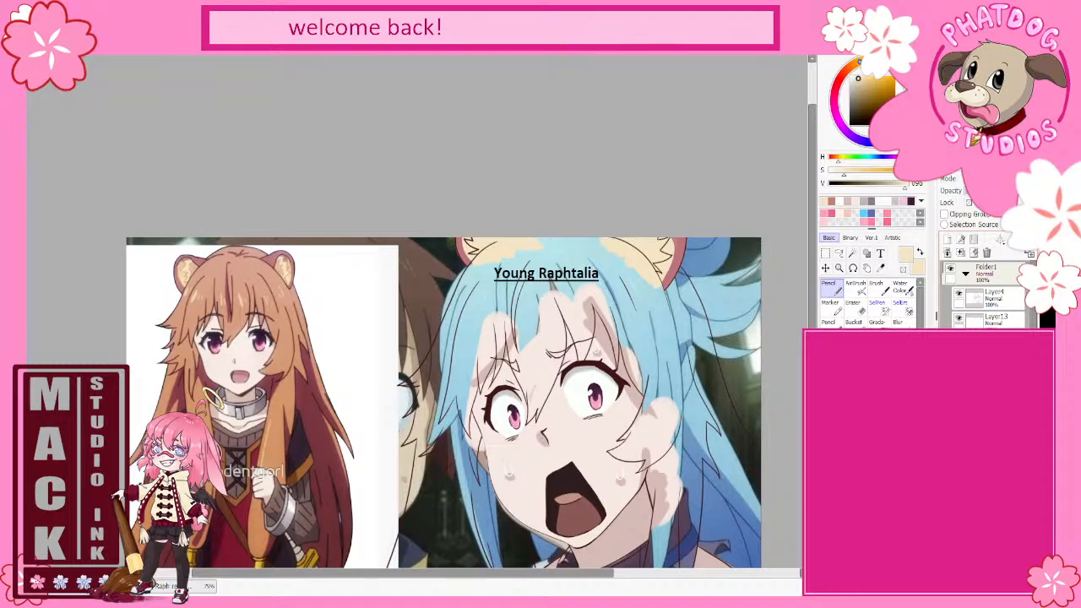
click(959, 367)
click(855, 306)
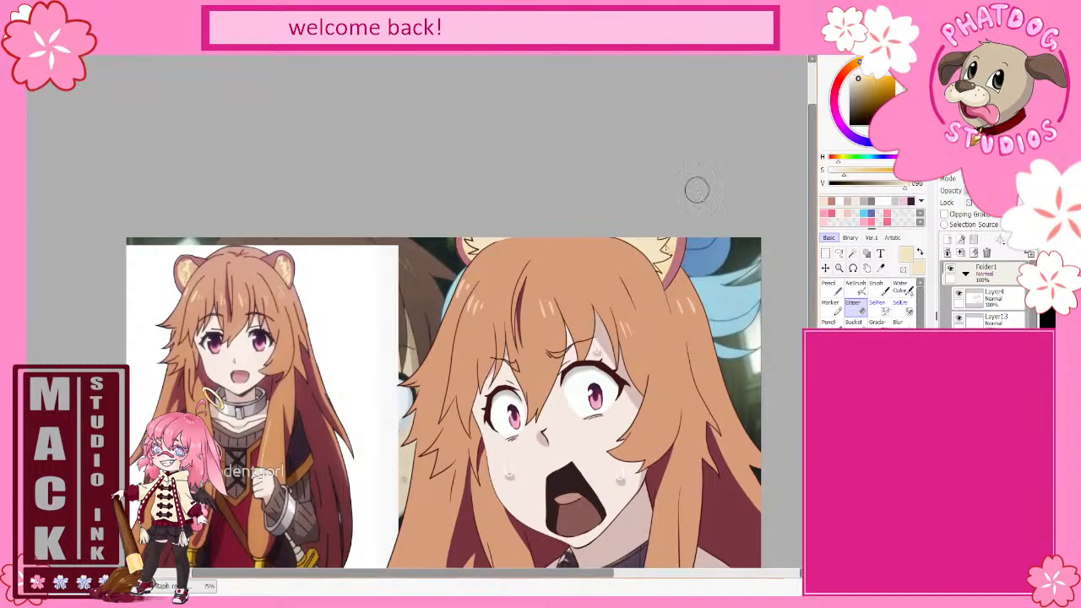
drag(669, 250, 665, 211)
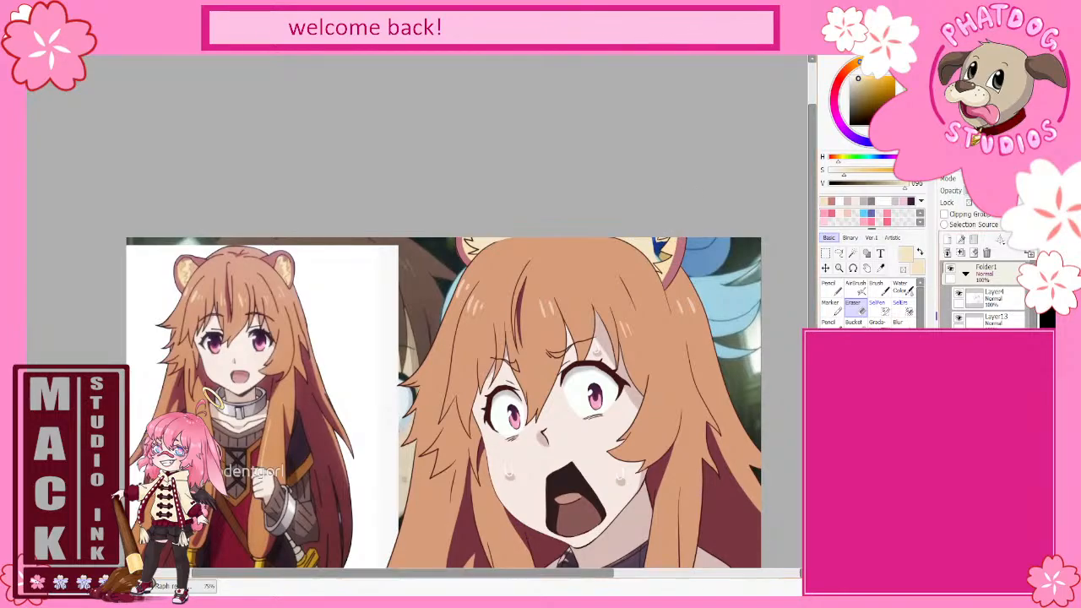
key(ctrl+z)
click(955, 372)
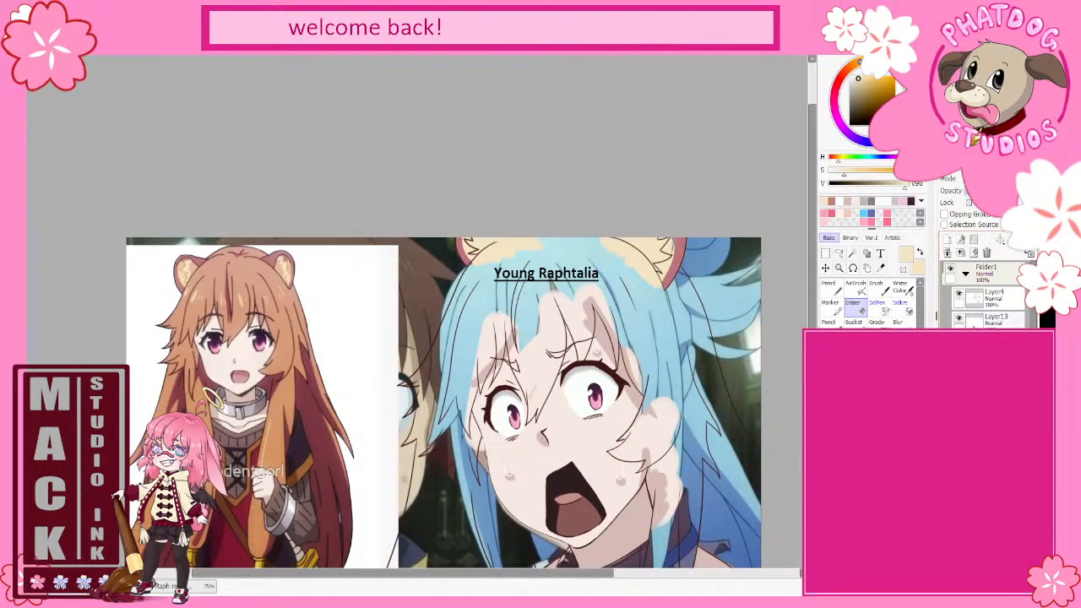
Step: Show the hair colour again and shade the inner ear fur with tan tones sampled from the reference's ears
click(978, 326)
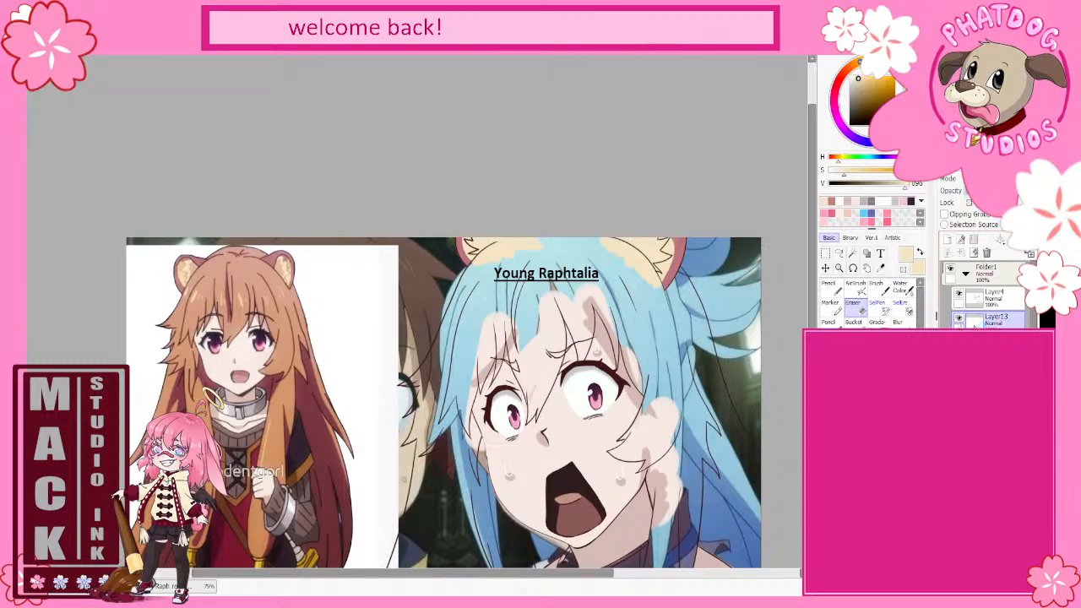
click(958, 345)
click(988, 348)
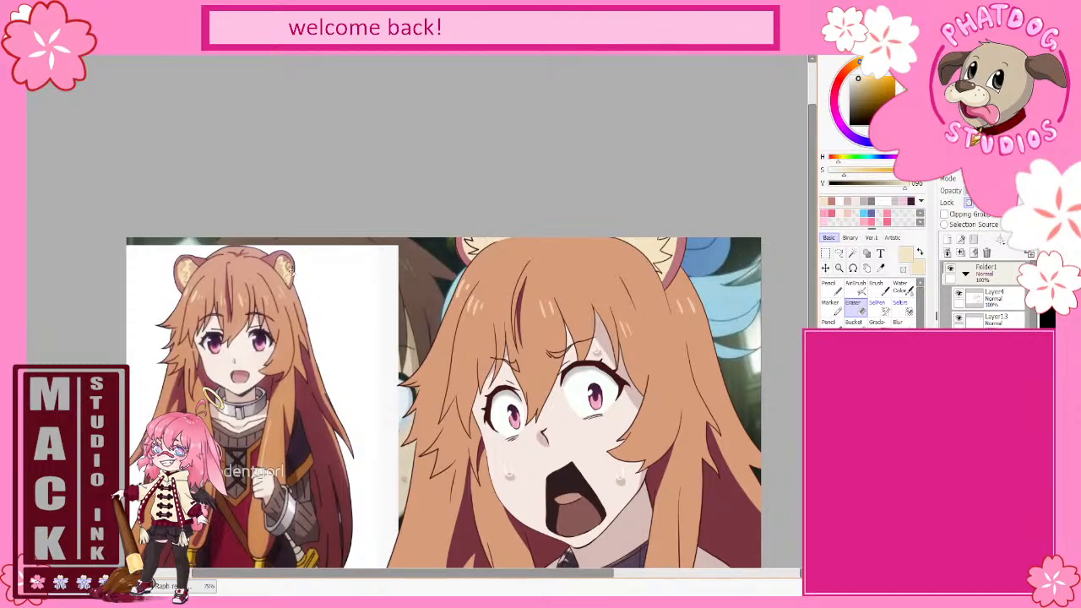
alt+click(290, 265)
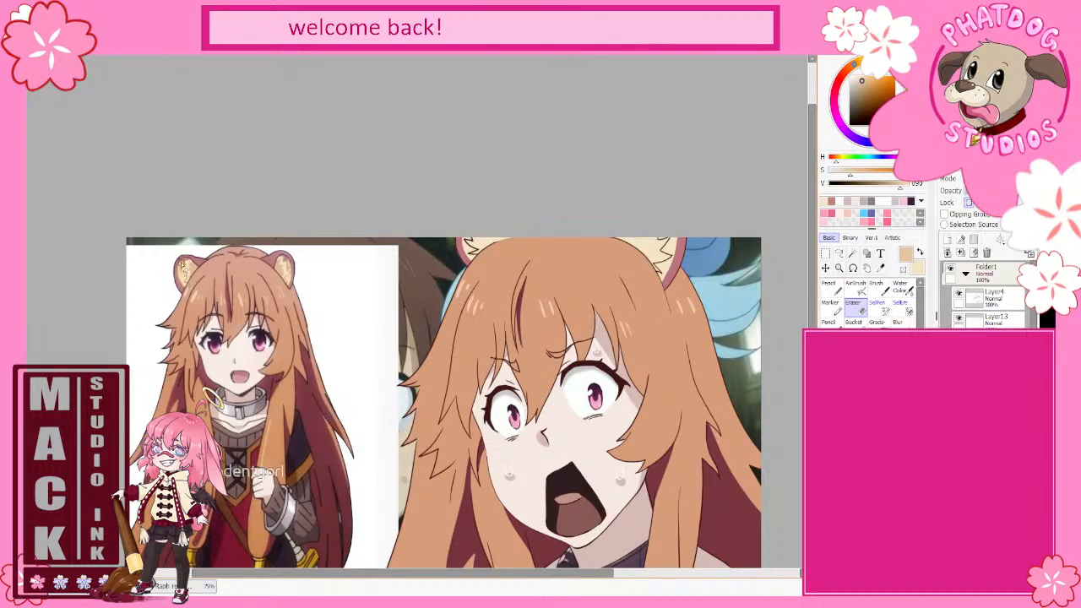
alt+click(182, 266)
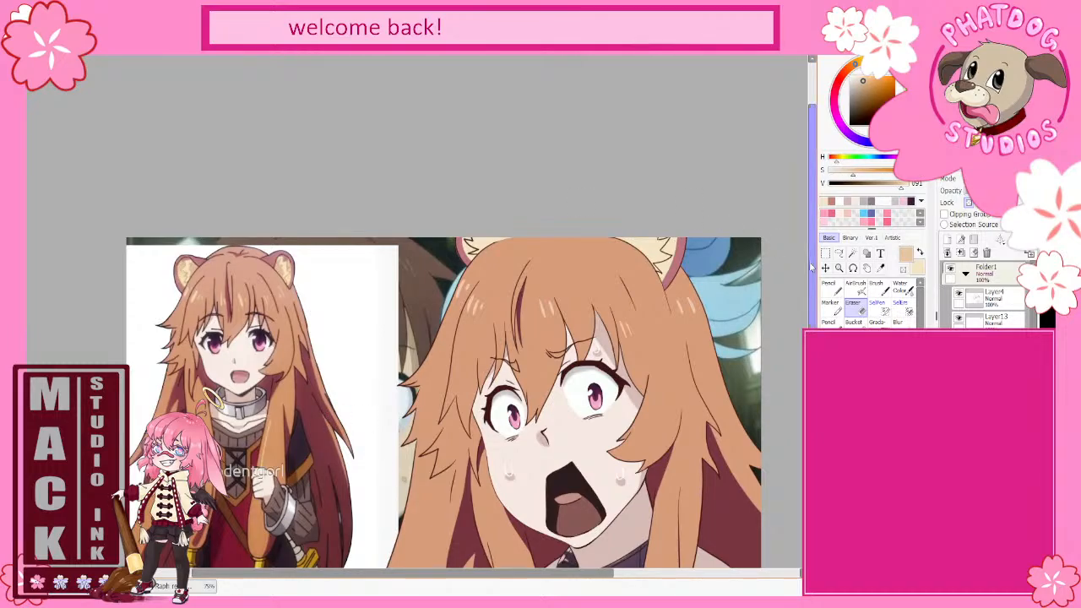
key(n)
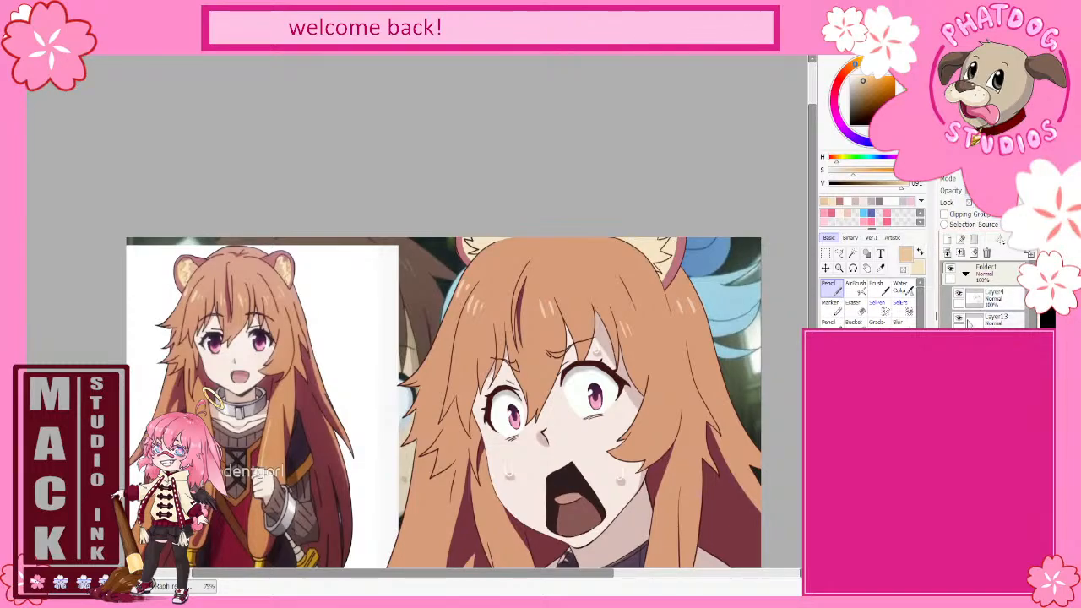
click(853, 303)
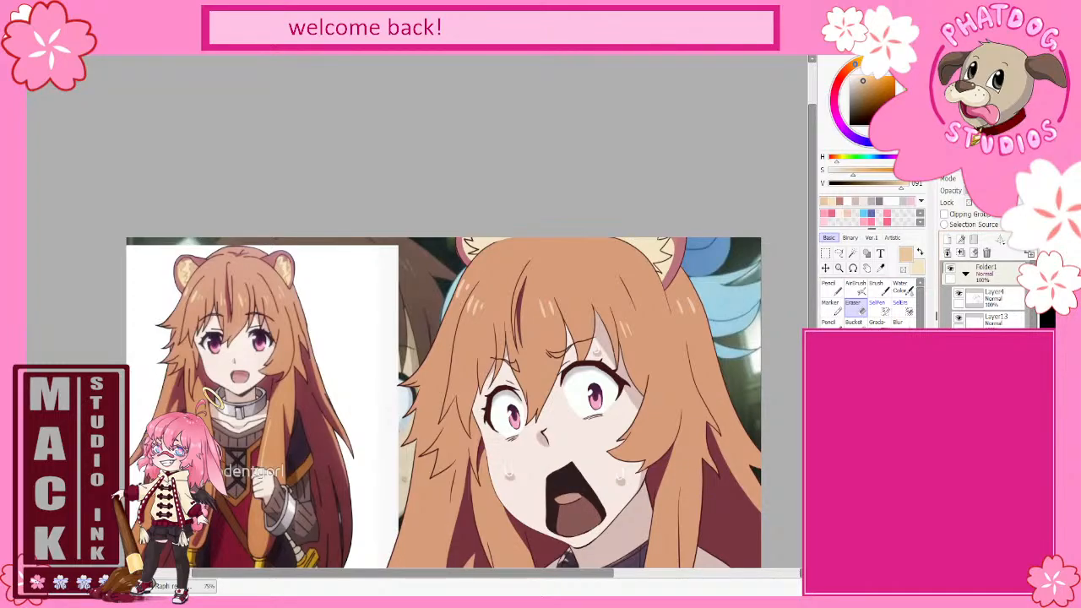
key(n)
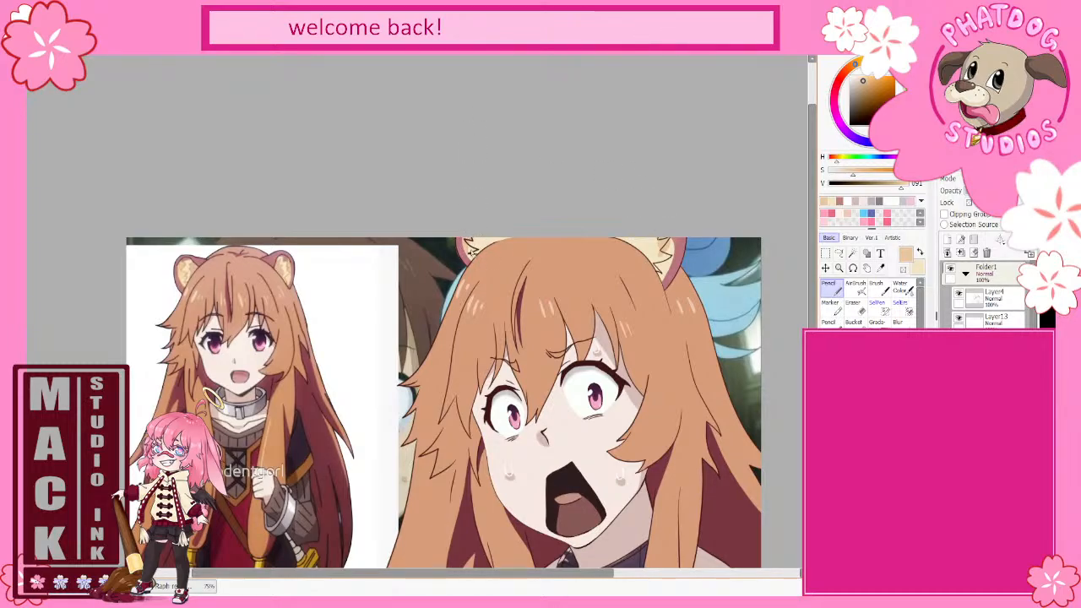
Step: Refine the fur shading inside both ears with cream, light tan and pinkish-tan tones sampled from the drawing and reference
alt+click(474, 251)
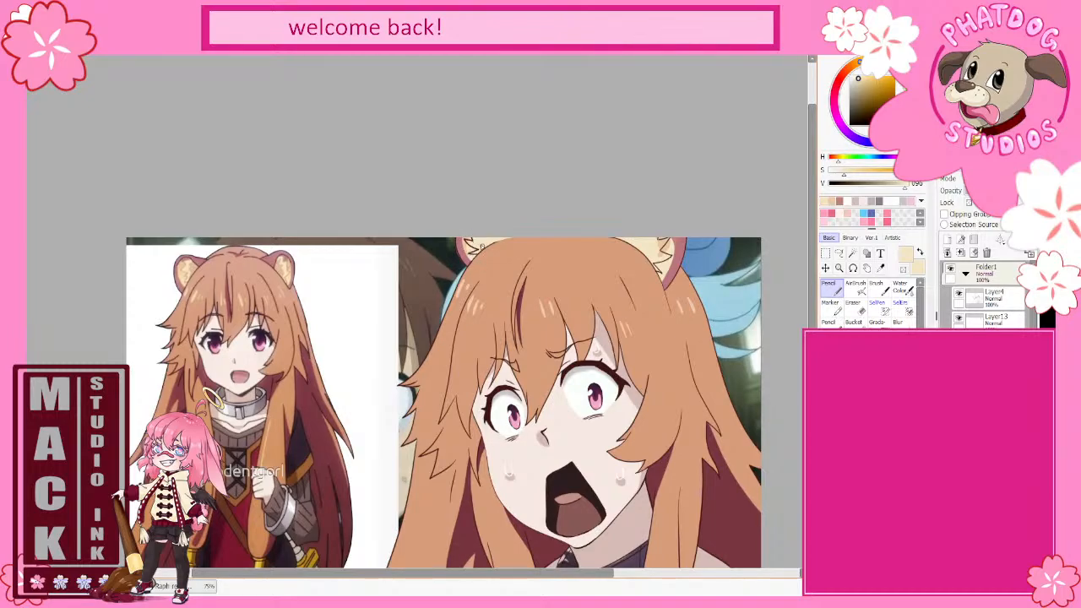
alt+click(184, 277)
click(475, 245)
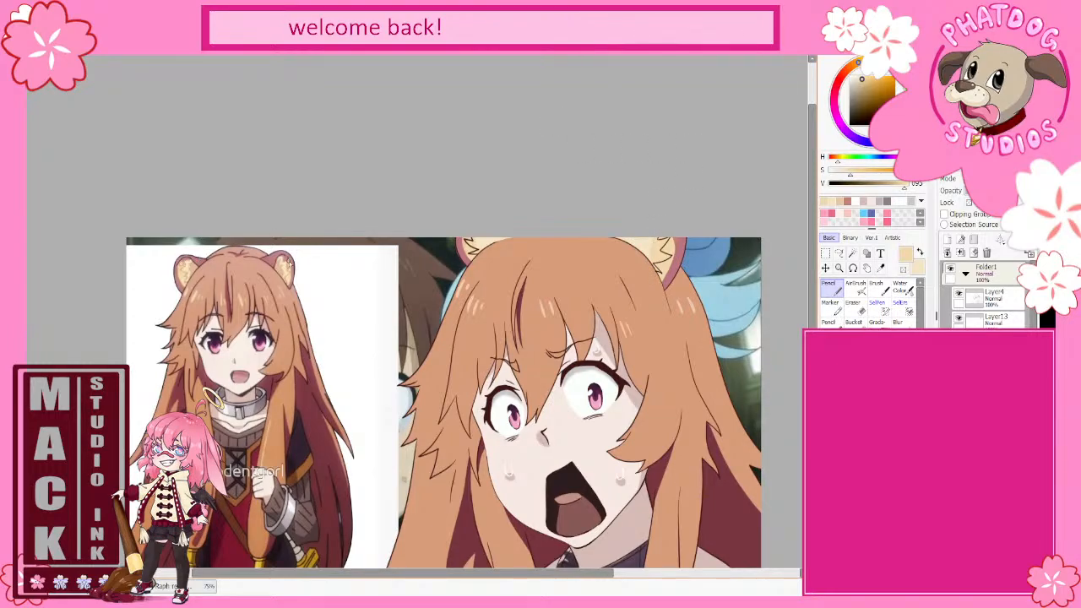
right_click(287, 263)
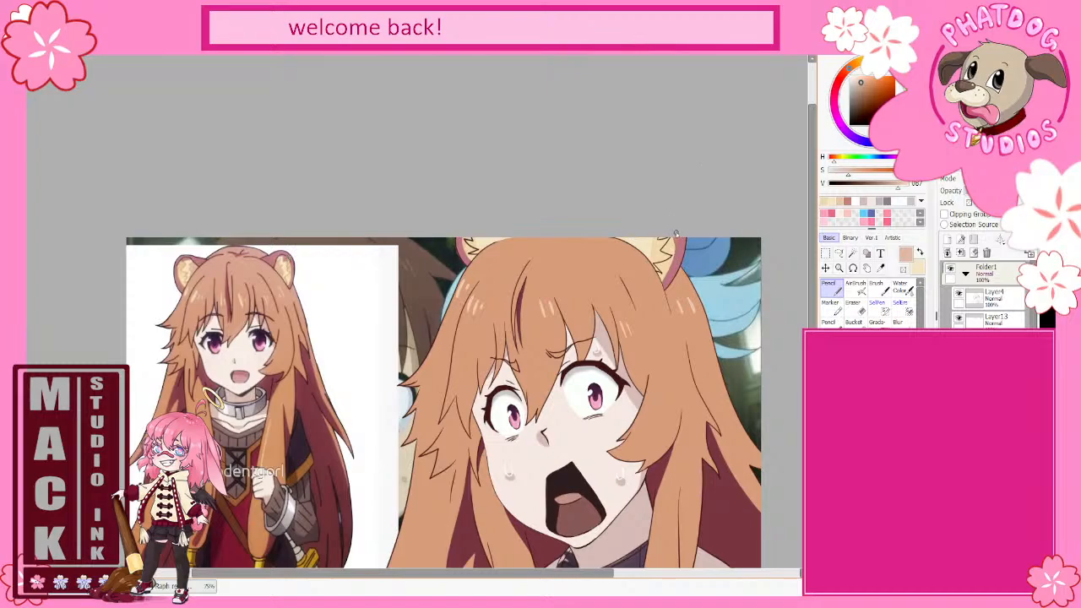
drag(675, 243, 676, 246)
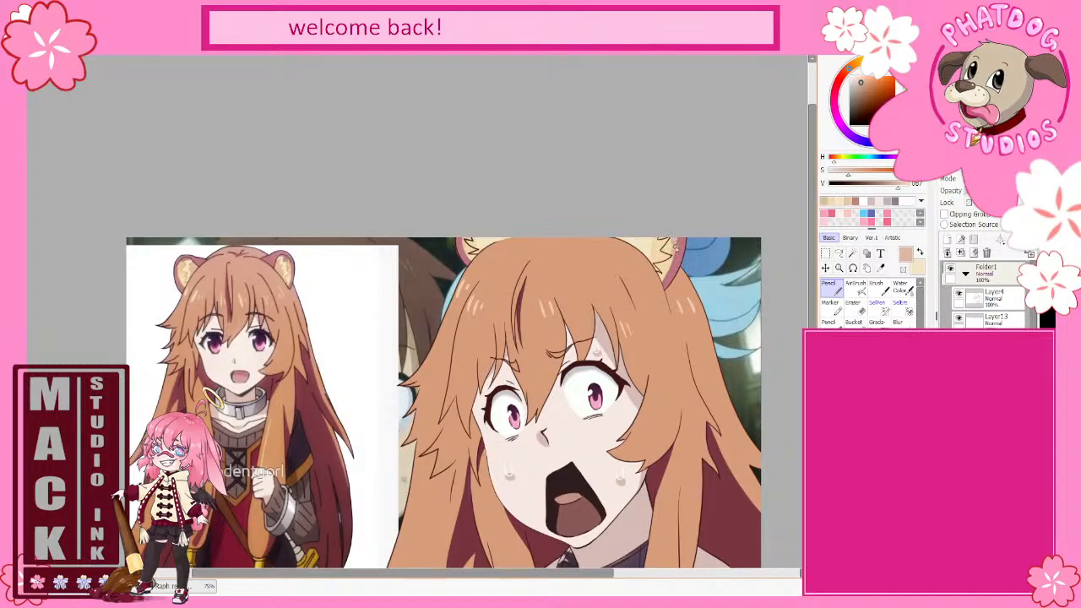
right_click(667, 241)
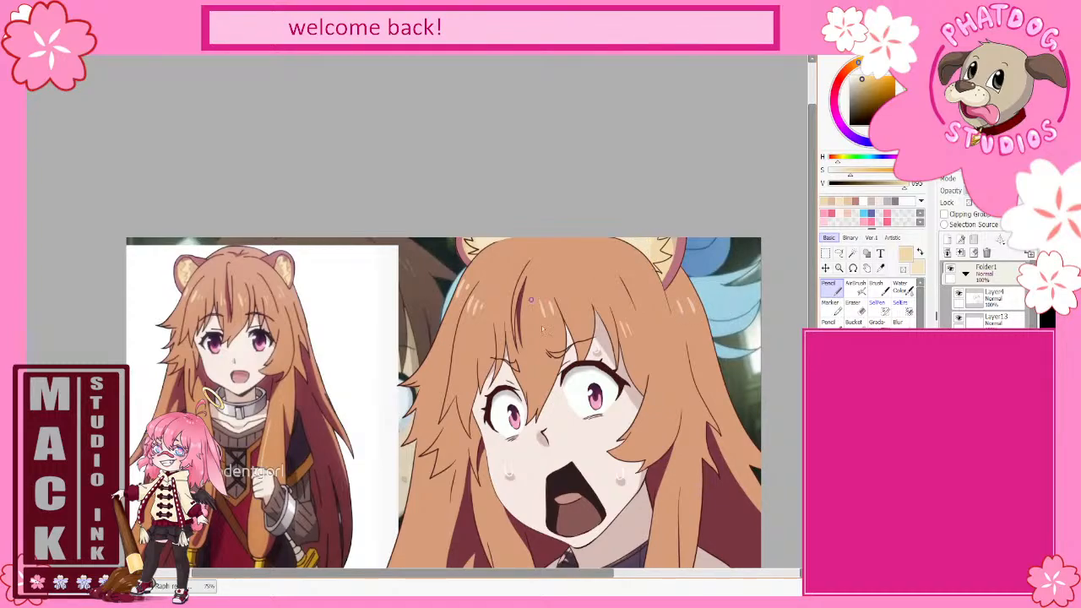
Step: Review the whole picture and bring back the grey metal collar on the neck
scroll(608, 326, down, 1)
scroll(650, 365, down, 1)
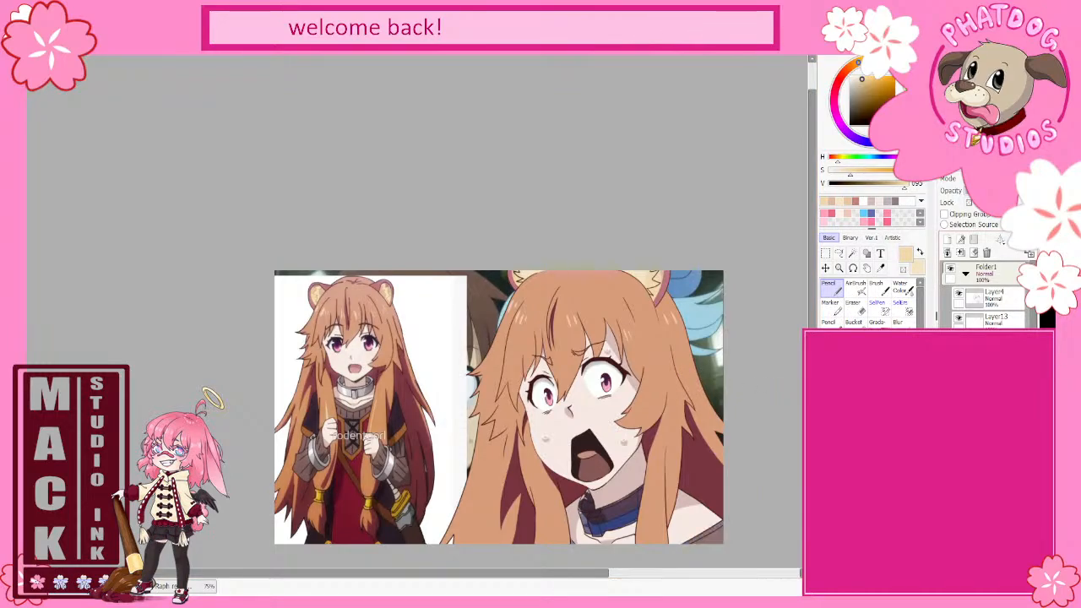
key(ctrl+z)
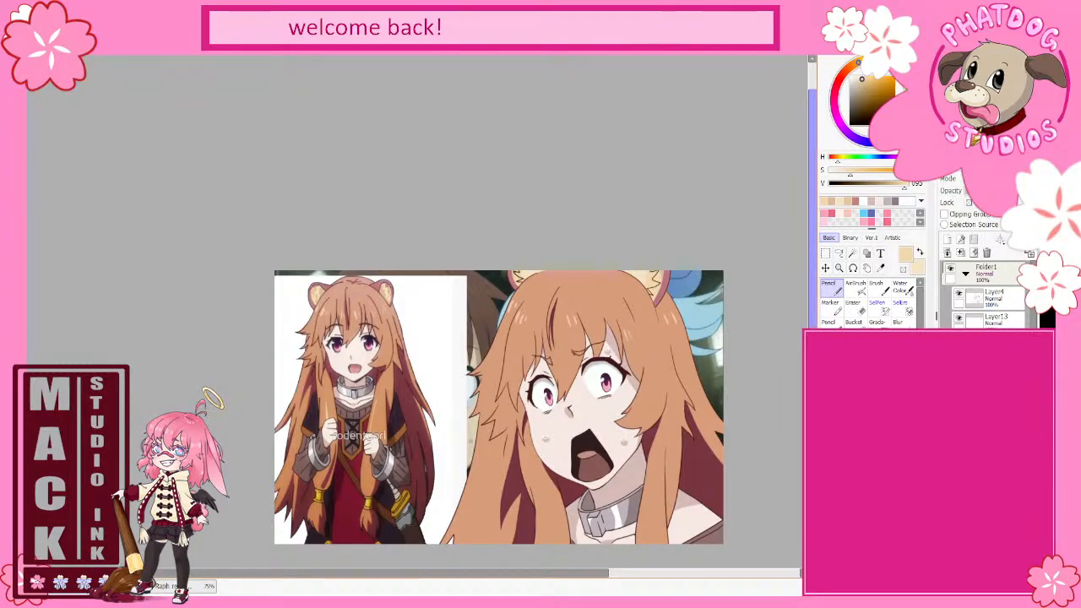
Step: Hide and show the drawing folder to compare the redrawn face with the original screenshot
scroll(498, 392, down, 1)
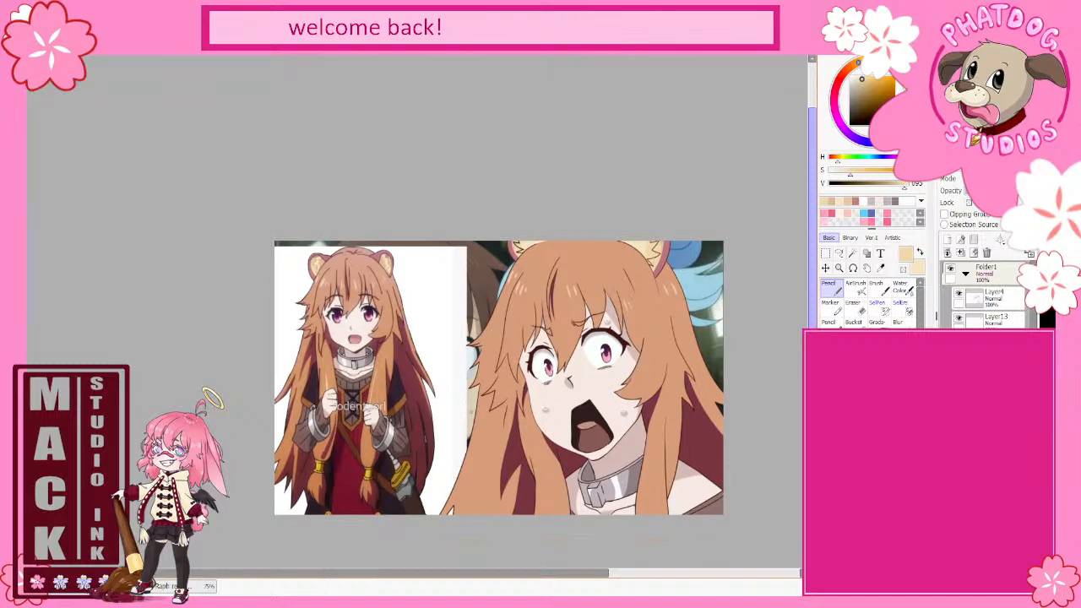
right_click(690, 472)
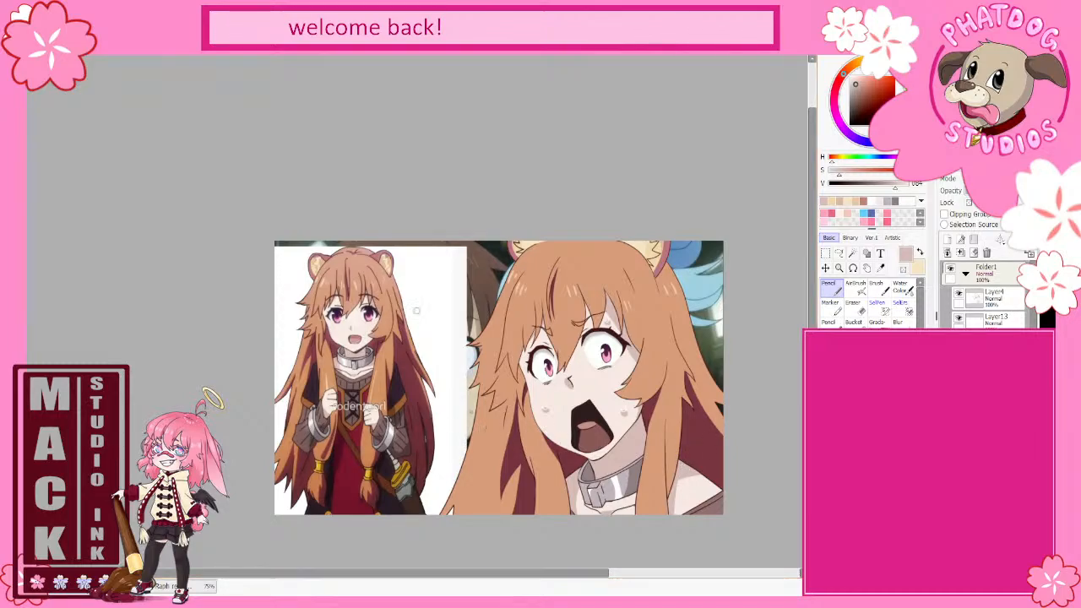
click(966, 273)
click(951, 271)
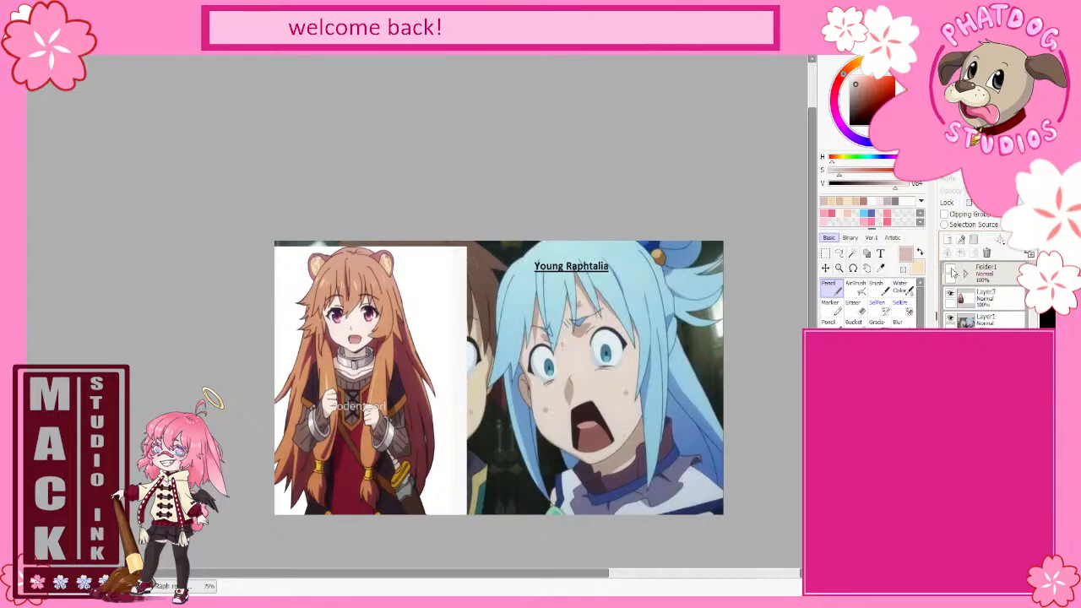
click(952, 271)
click(951, 271)
click(951, 271)
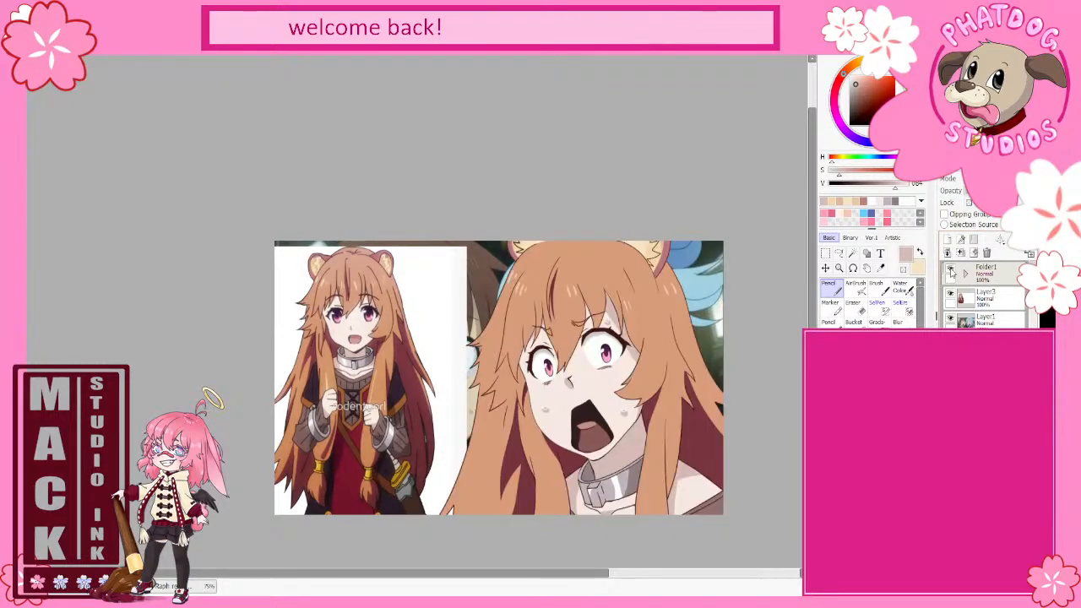
scroll(651, 421, up, 2)
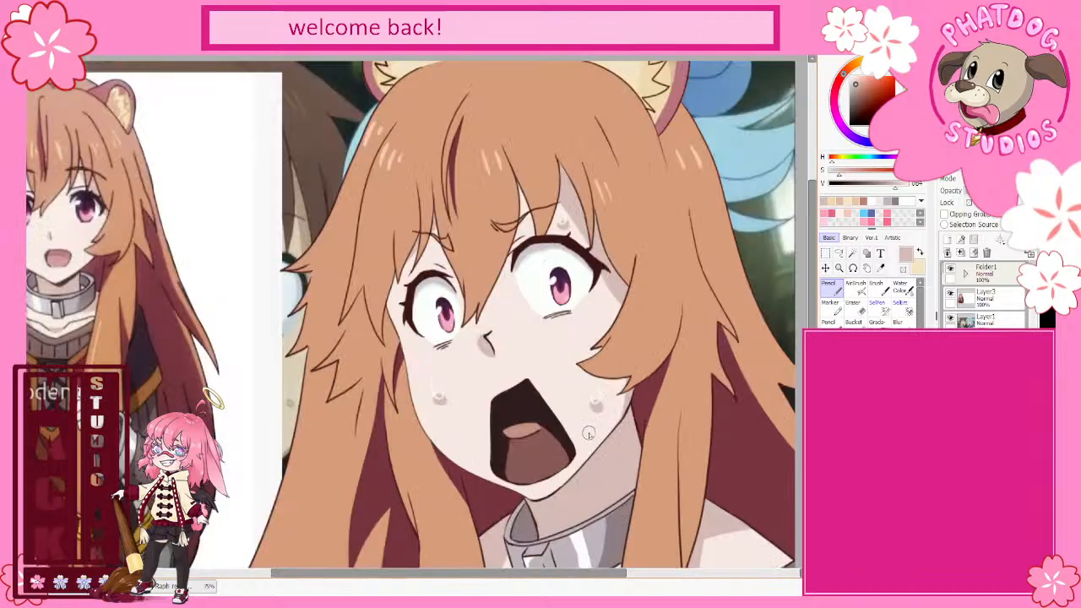
Step: Touch up the tongue inside the open mouth with its sampled dark reddish-brown, locking the layer's opacity
click(853, 303)
click(965, 273)
click(990, 296)
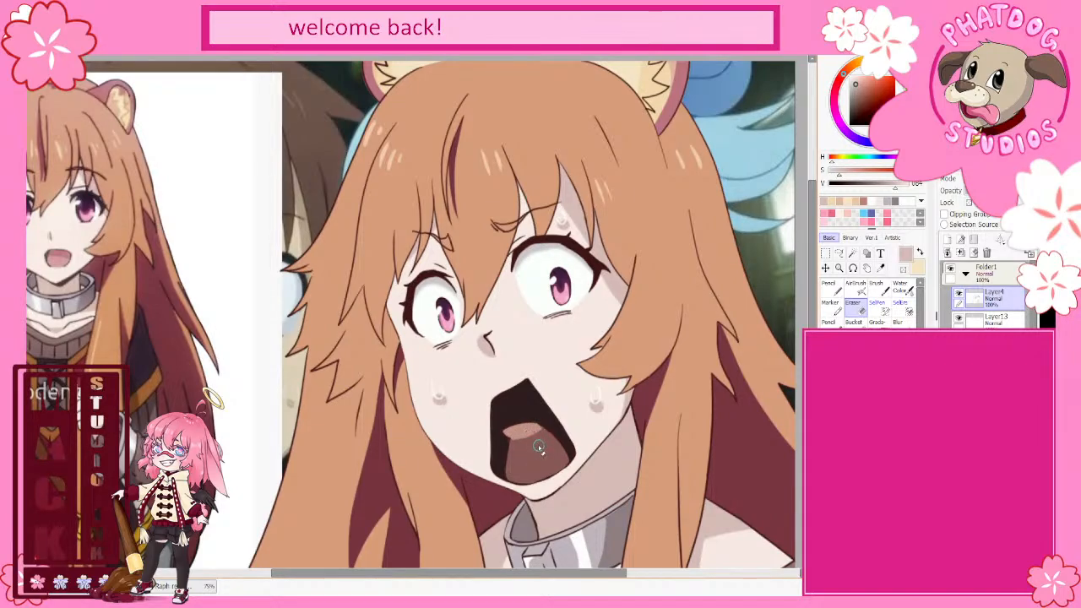
key(n)
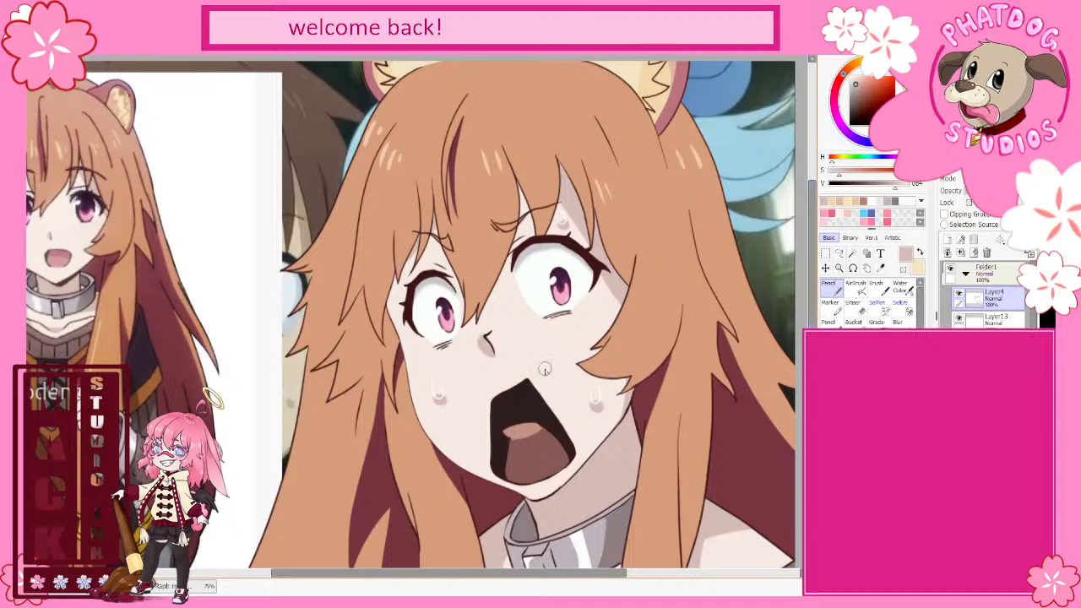
alt+click(530, 448)
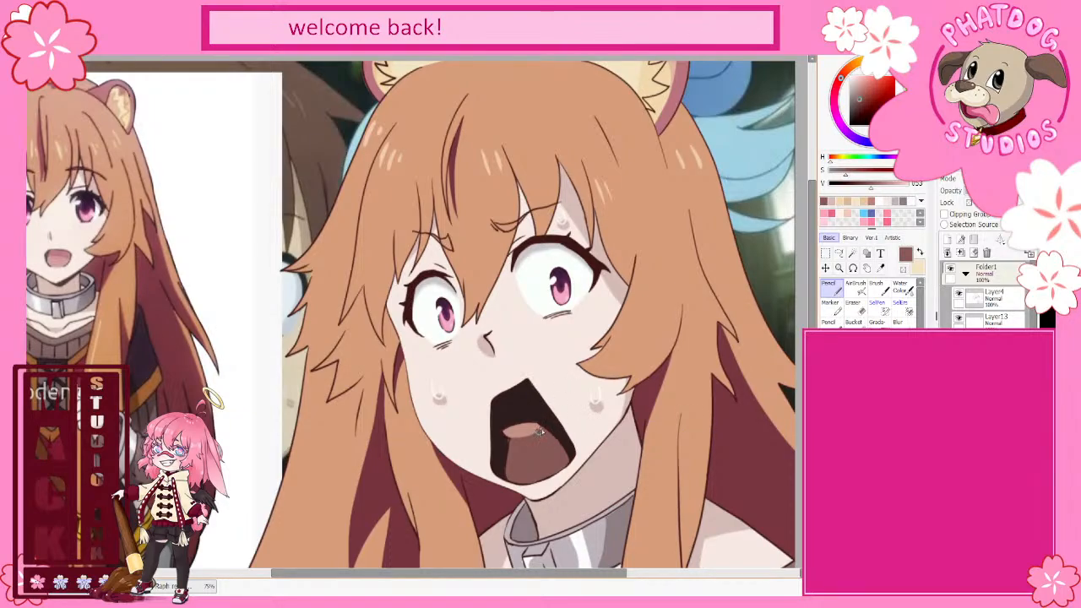
key(e)
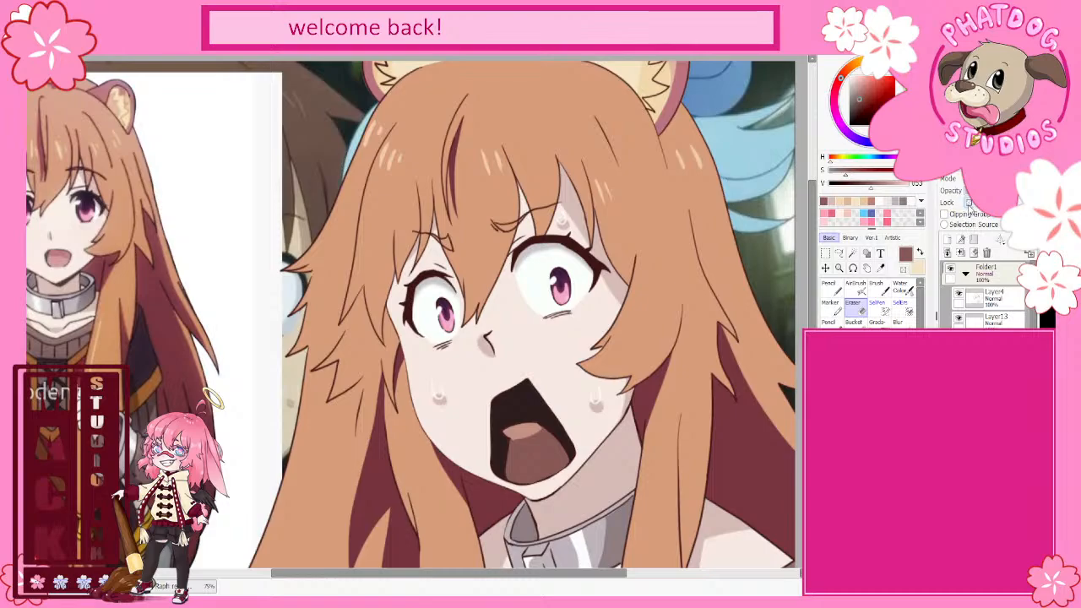
click(829, 288)
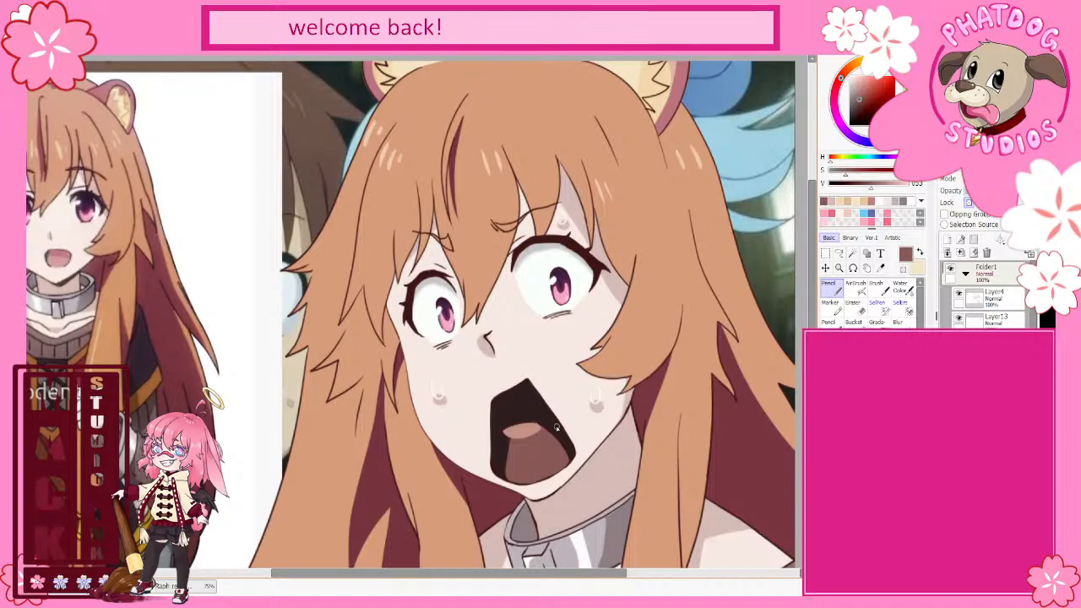
Step: Toggle the whole drawing folder repeatedly to check the finished redraw against the blue-haired original at full view
scroll(518, 412, down, 3)
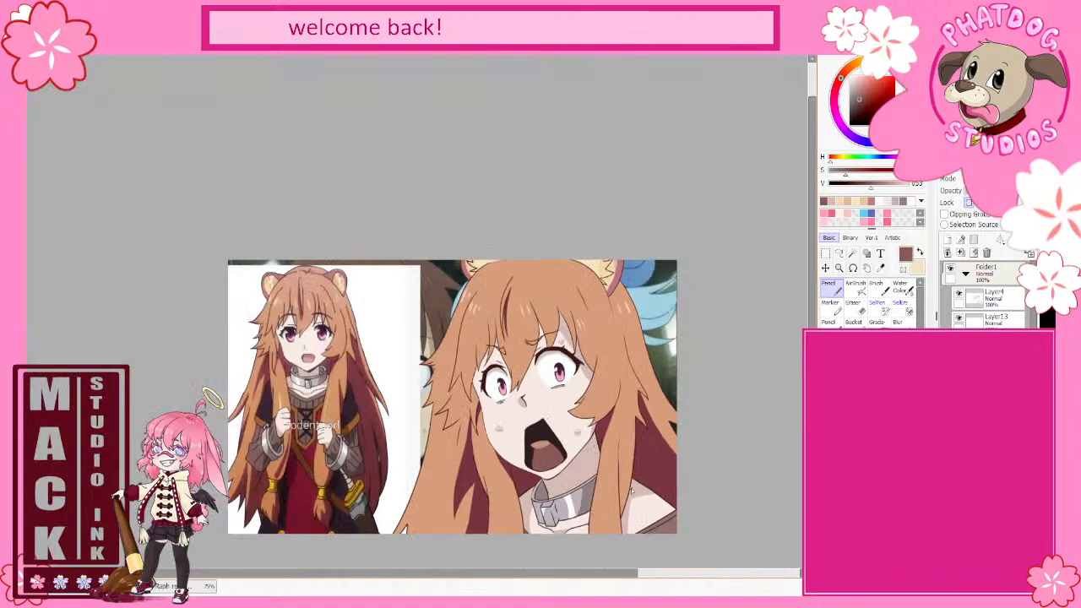
click(966, 273)
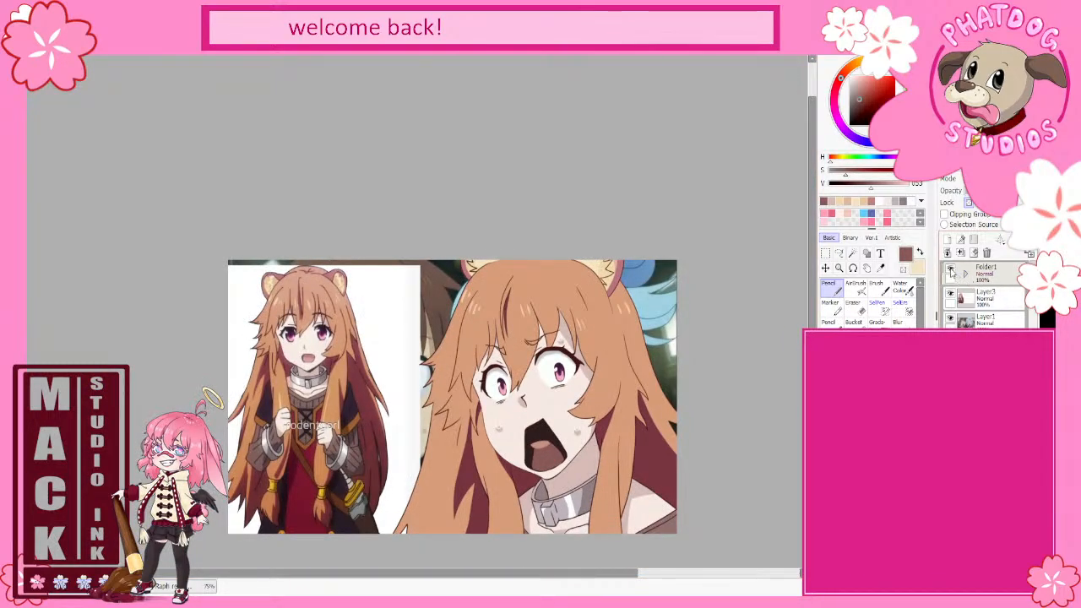
click(951, 272)
click(951, 272)
click(951, 272)
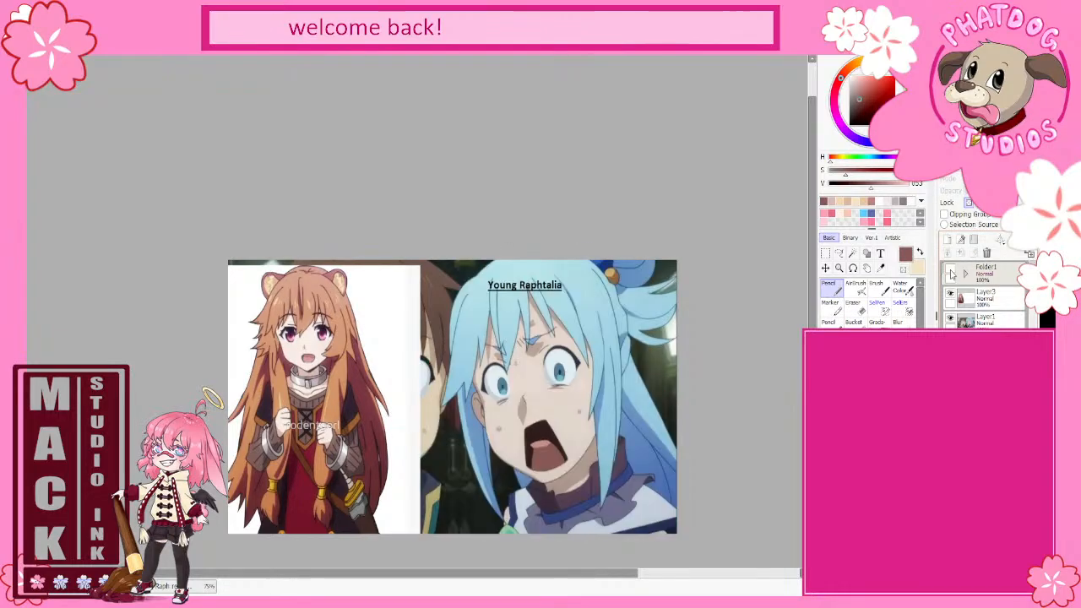
click(951, 272)
click(952, 272)
click(951, 272)
click(951, 272)
click(951, 272)
click(952, 272)
click(951, 272)
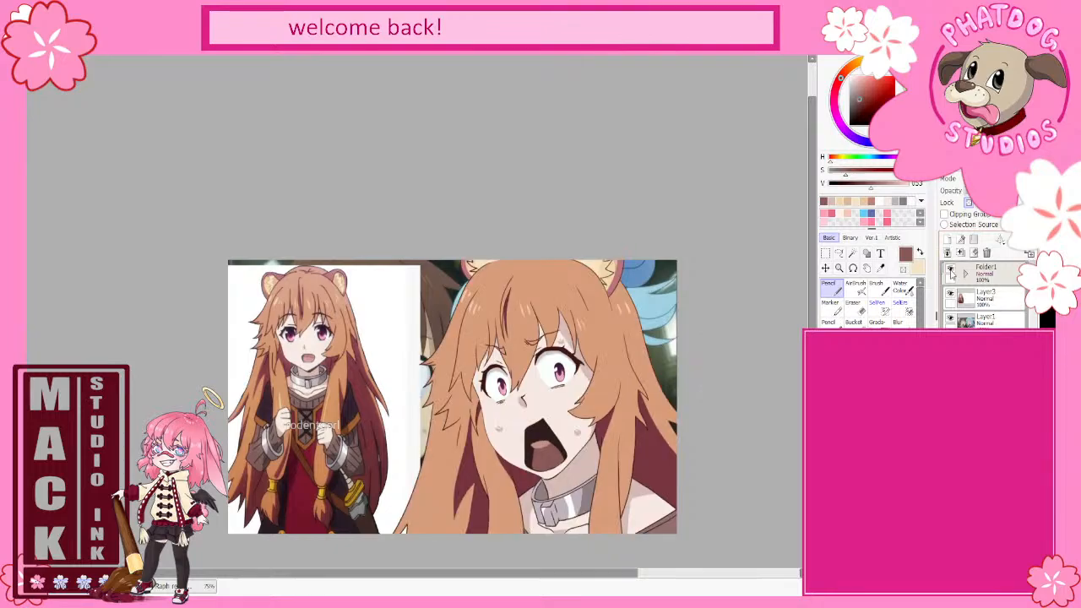
click(952, 272)
click(951, 272)
click(951, 272)
click(951, 272)
click(951, 272)
click(952, 272)
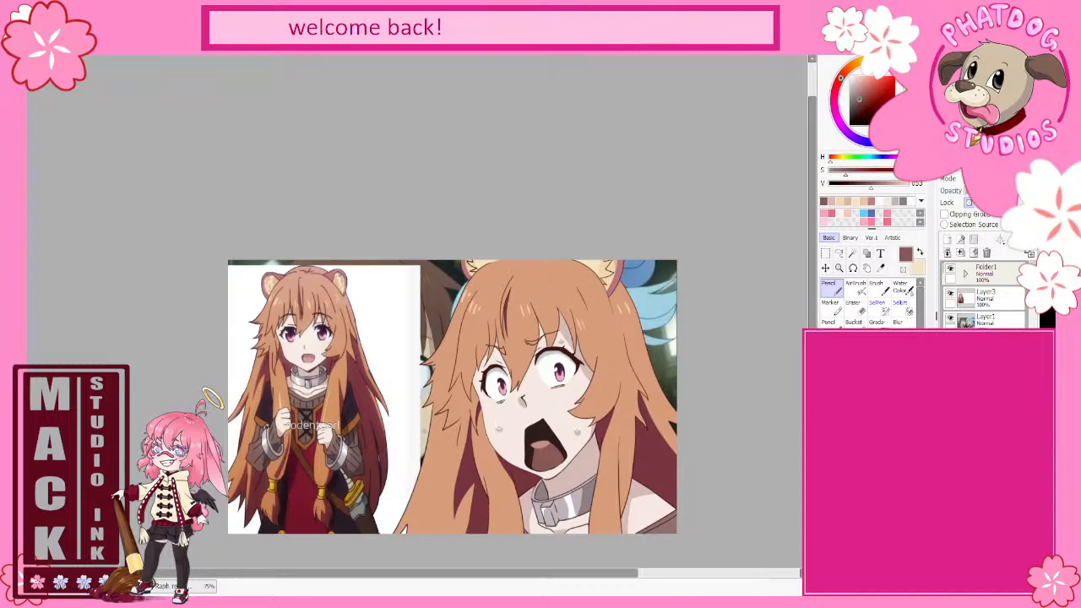
Step: Paste the grey noise texture above Folder1, clip it to the drawing and lower its opacity
click(985, 272)
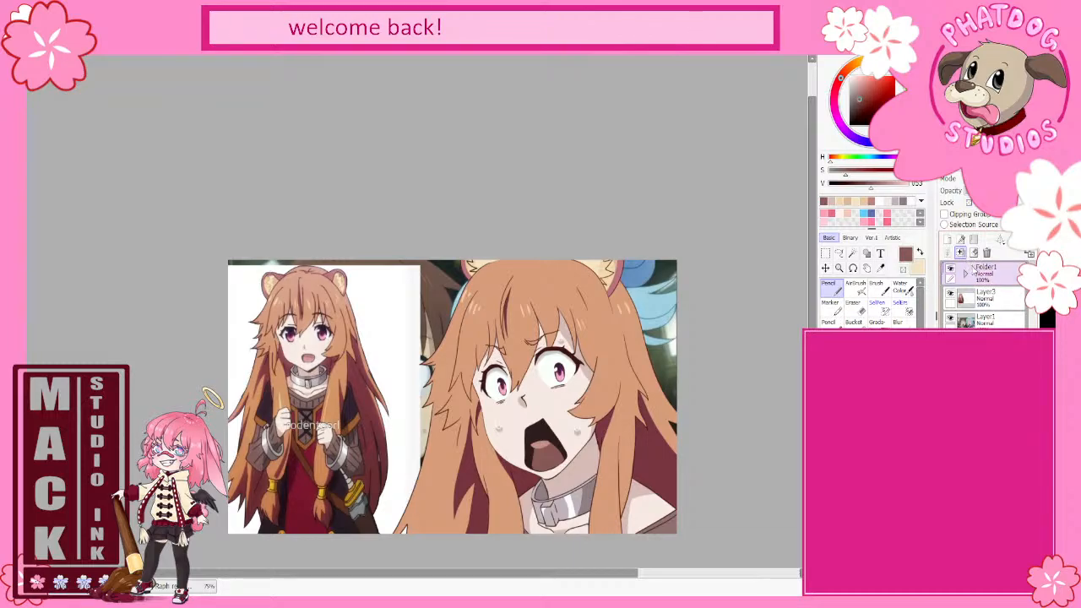
key(ctrl+v)
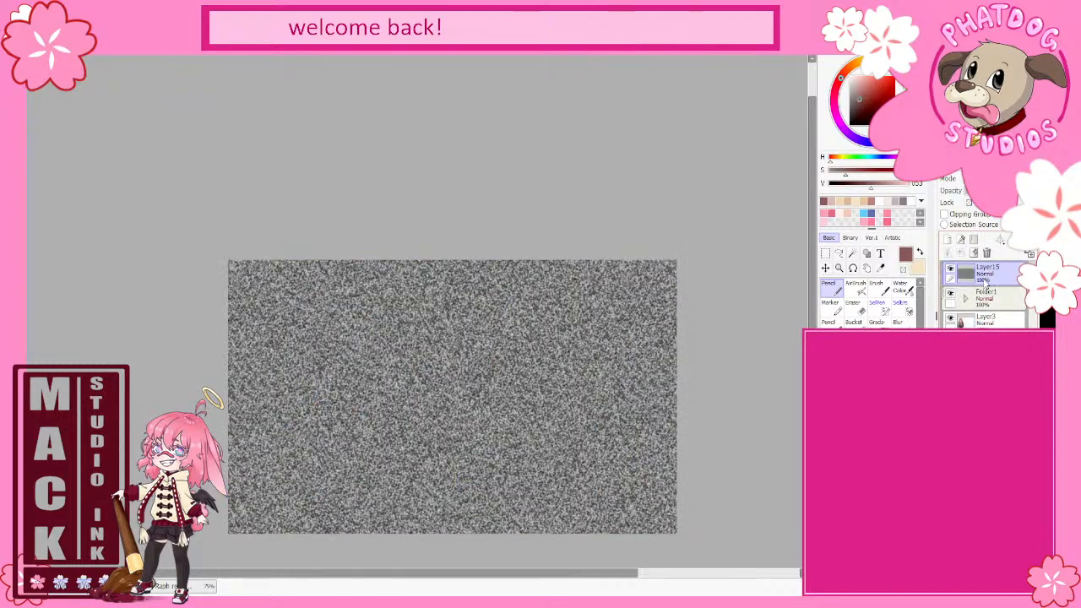
click(944, 216)
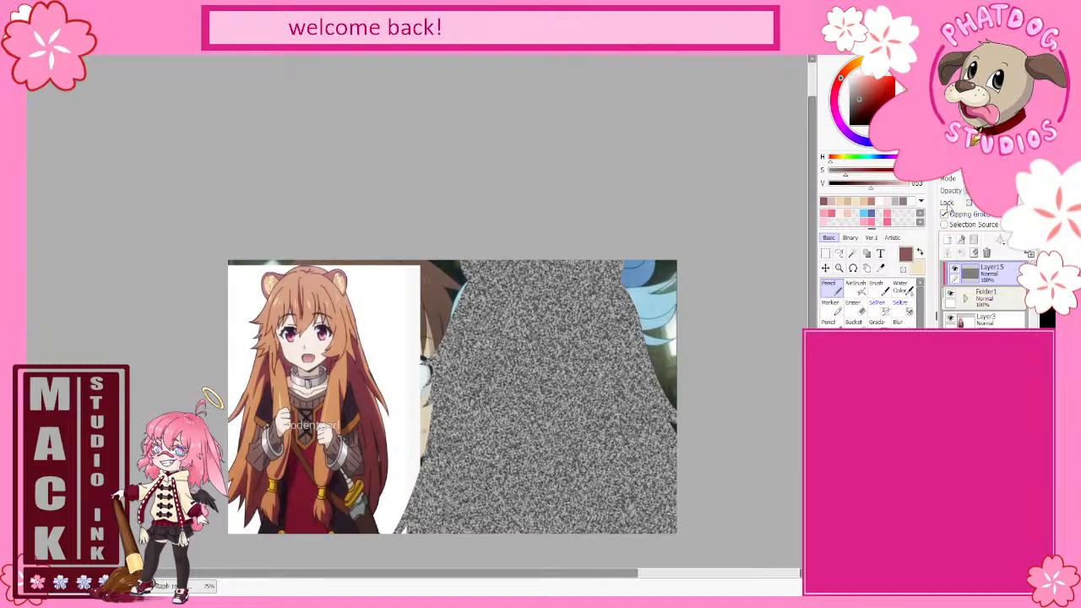
click(976, 191)
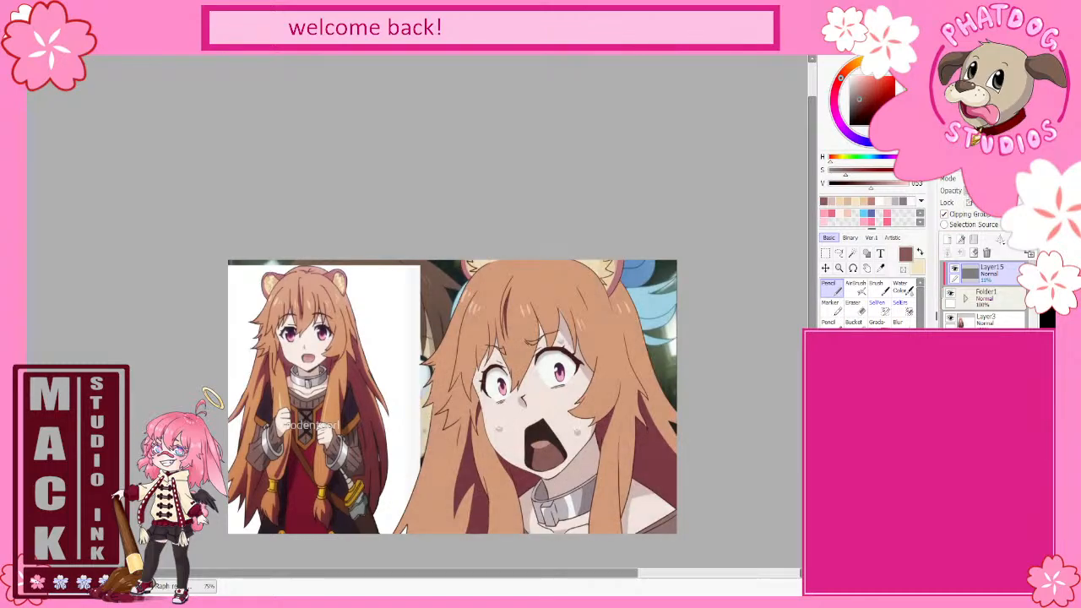
drag(975, 191, 987, 191)
Step: Shrink the oversized noise texture with a free transform so its grain becomes finer
key(ctrl+t)
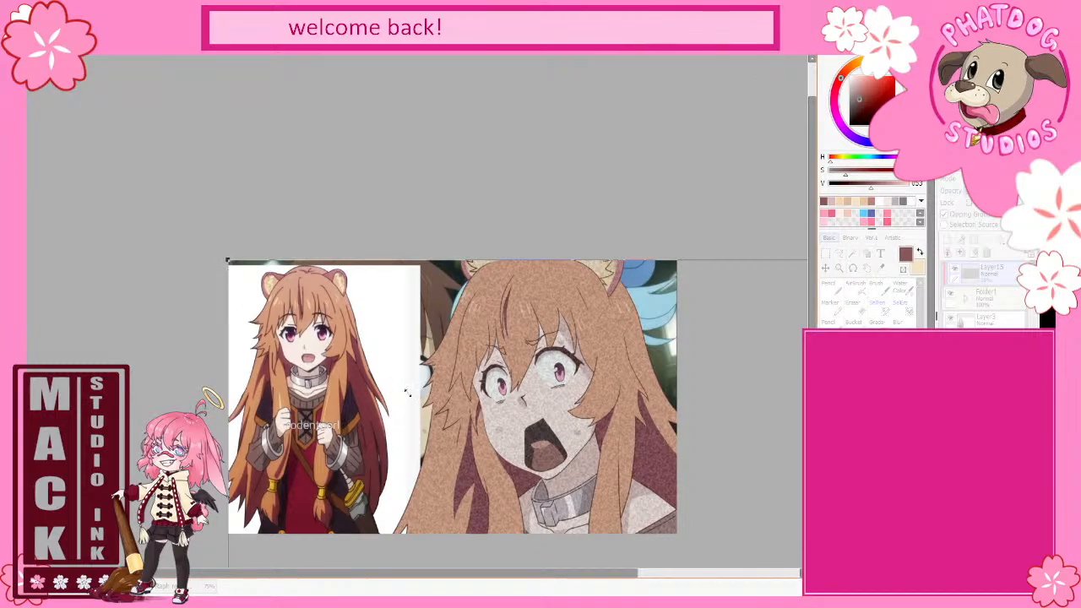
drag(407, 393, 425, 510)
drag(562, 547, 345, 253)
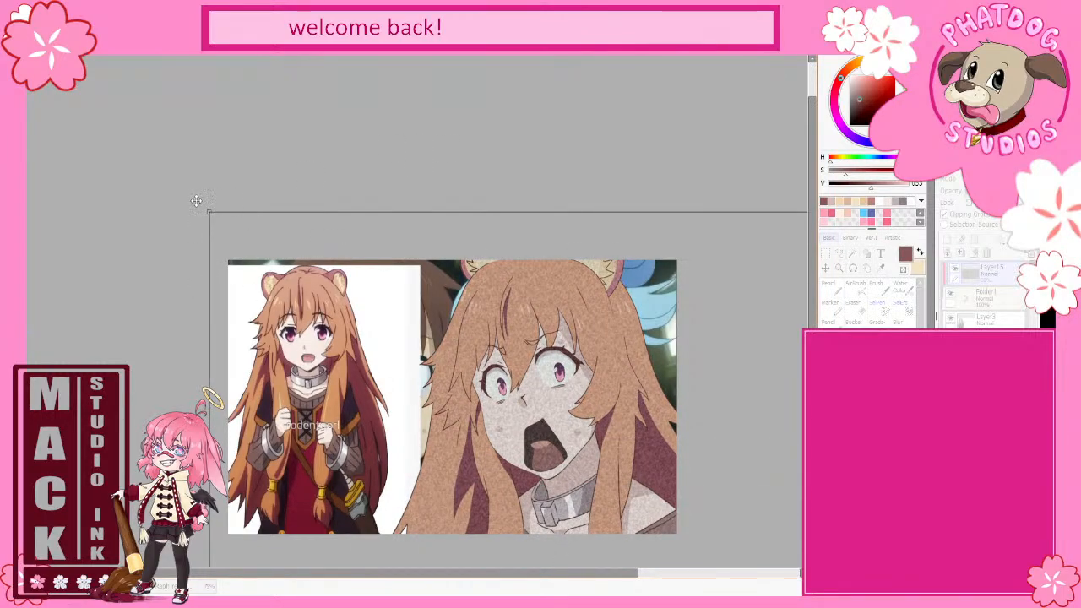
key(Return)
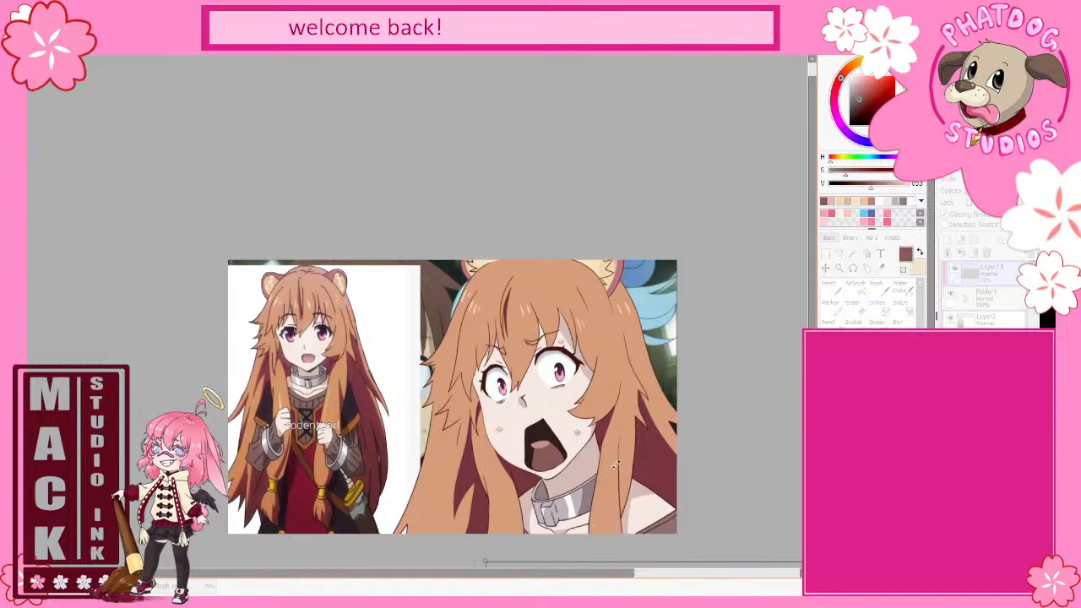
key(ctrl+z)
key(ctrl+t)
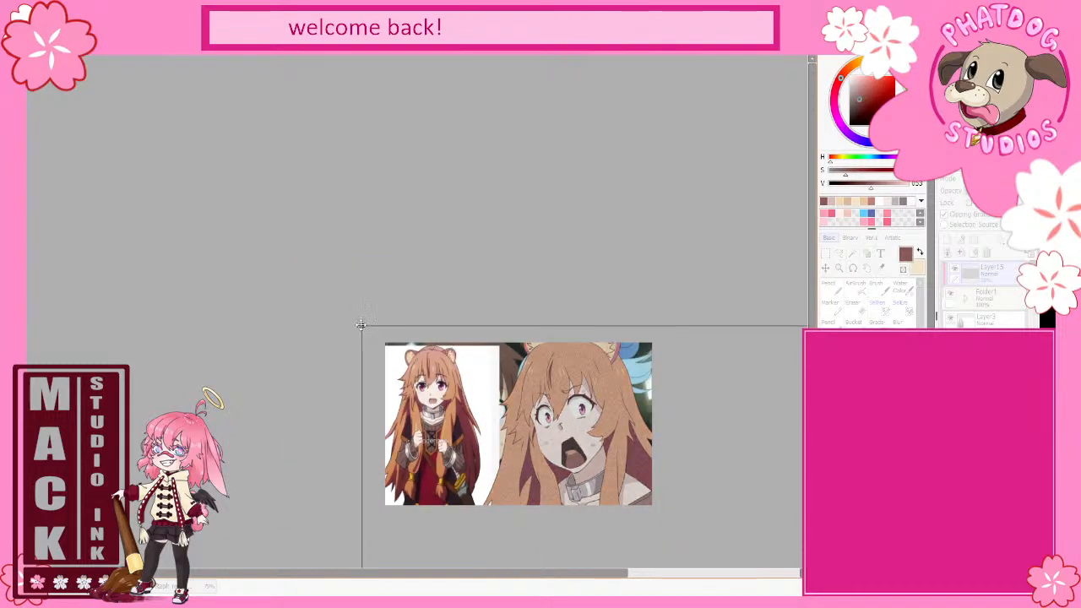
drag(361, 326, 496, 503)
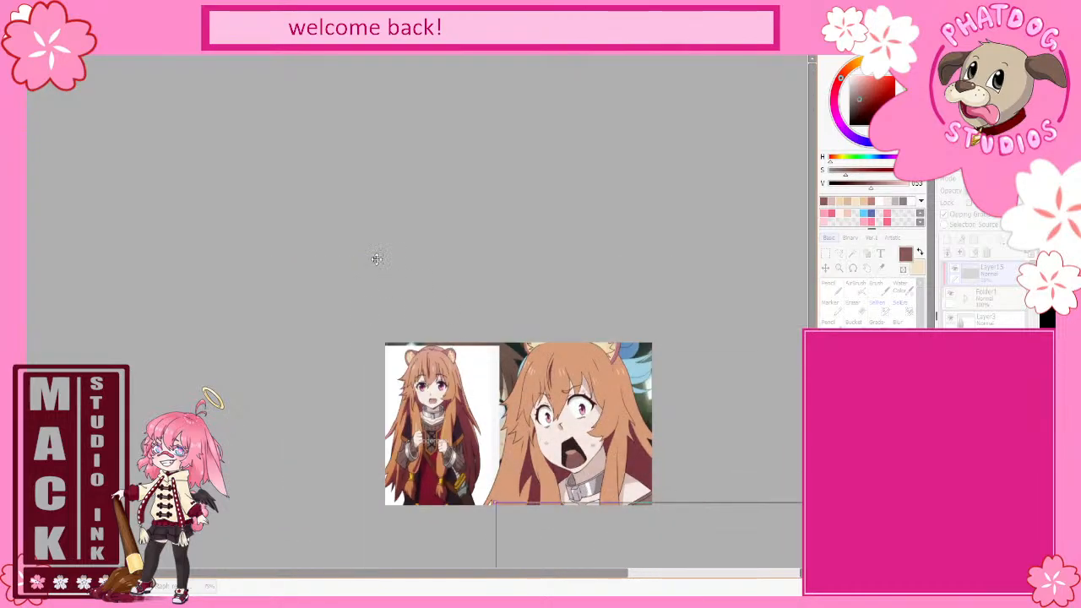
drag(377, 259, 353, 222)
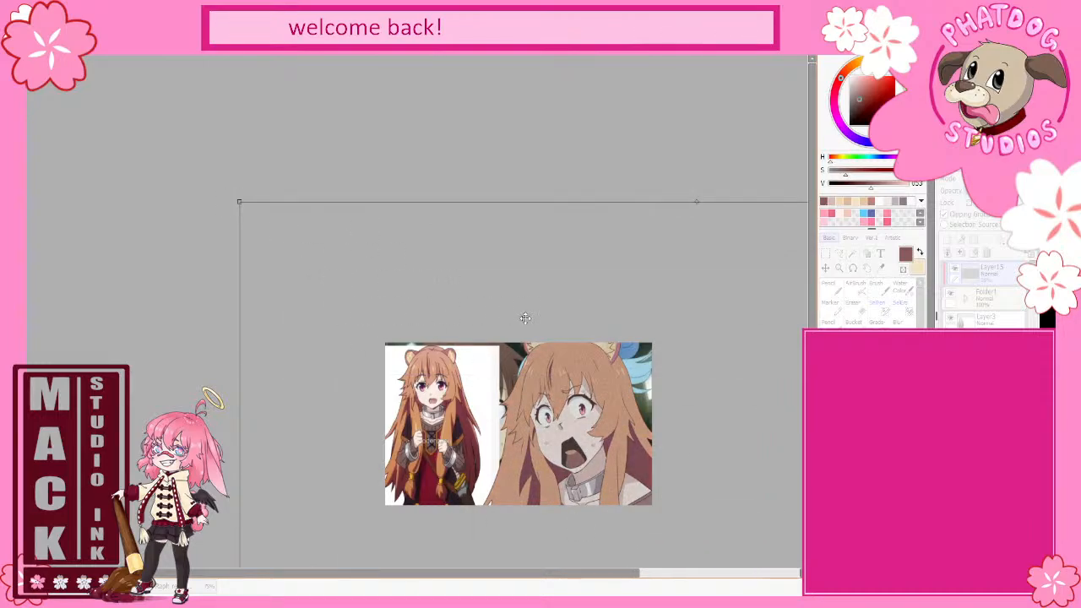
drag(524, 317, 671, 347)
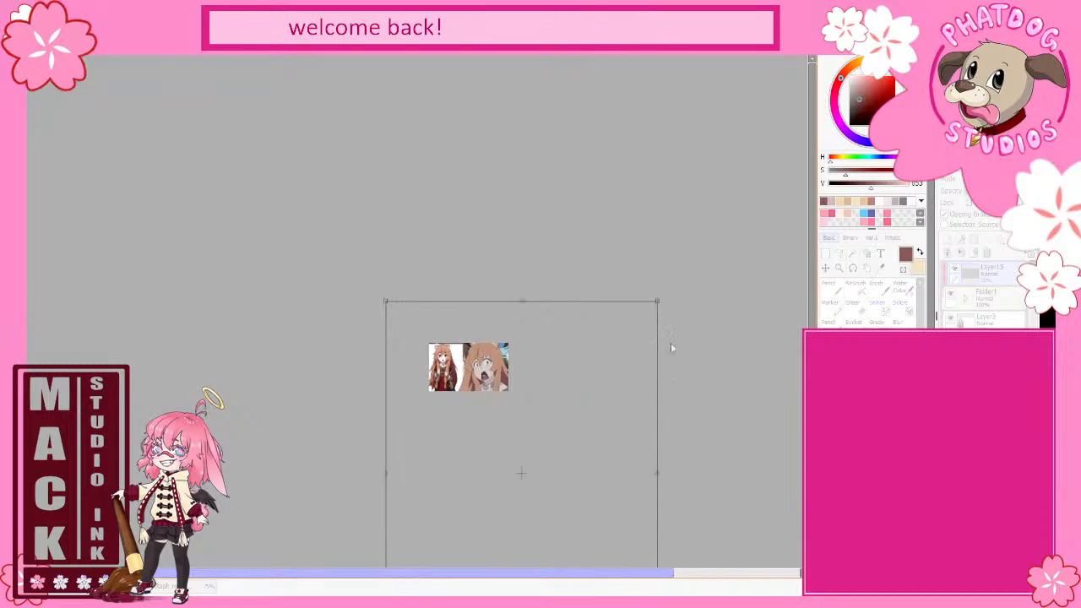
key(Return)
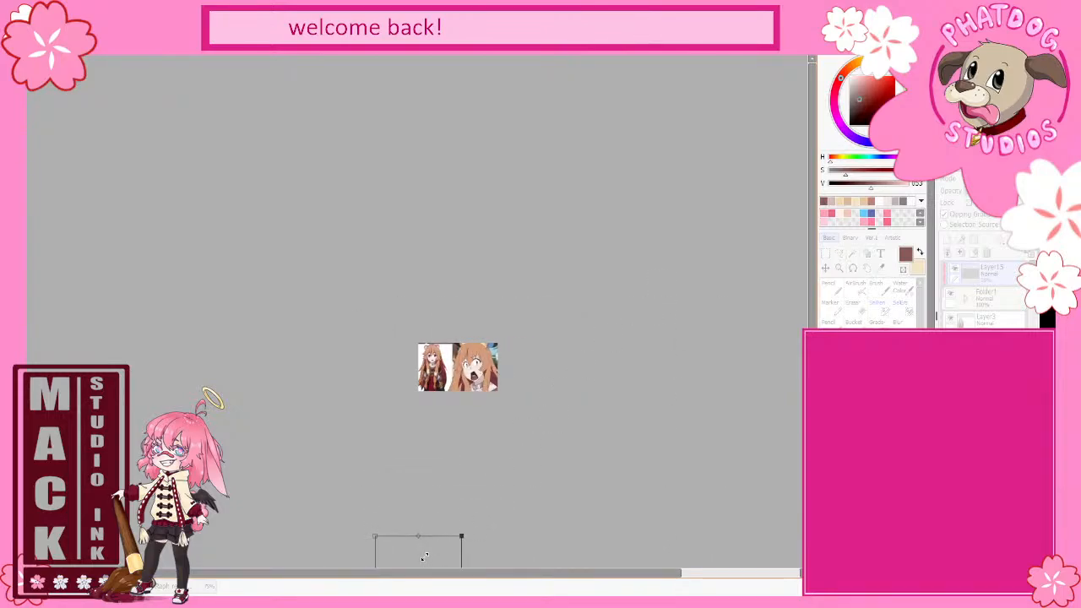
Step: Position the shrunken noise texture over the whole picture and apply the transform
drag(425, 557, 468, 328)
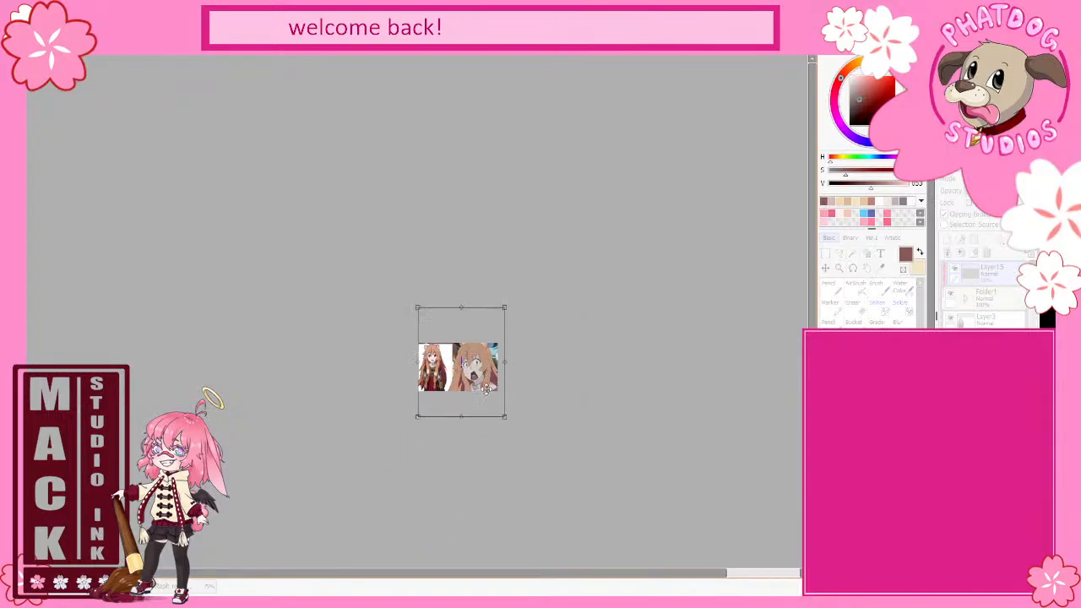
scroll(486, 388, up, 2)
scroll(485, 380, up, 1)
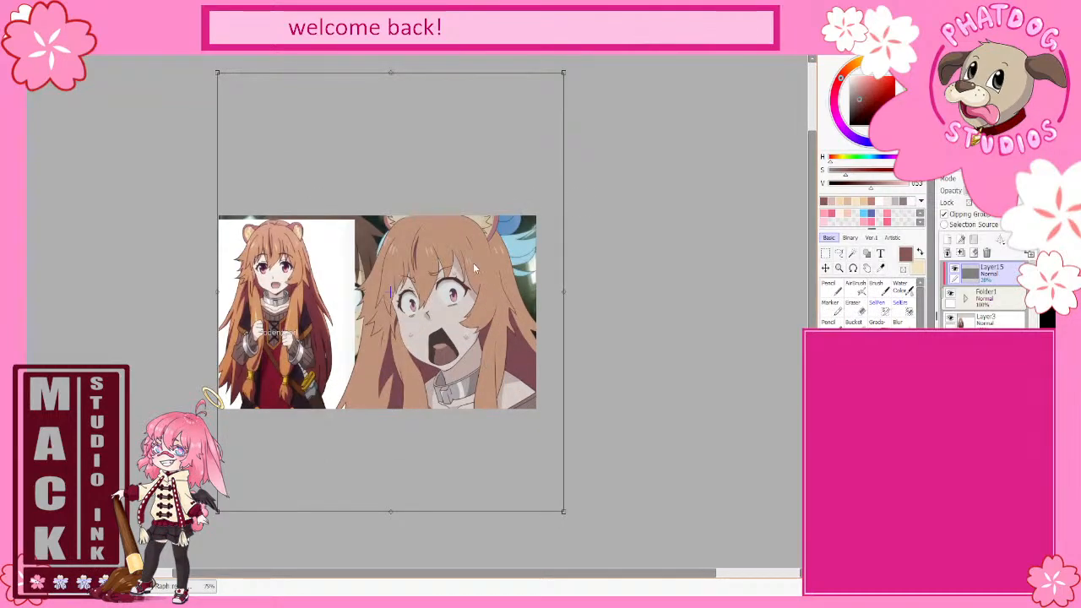
key(Return)
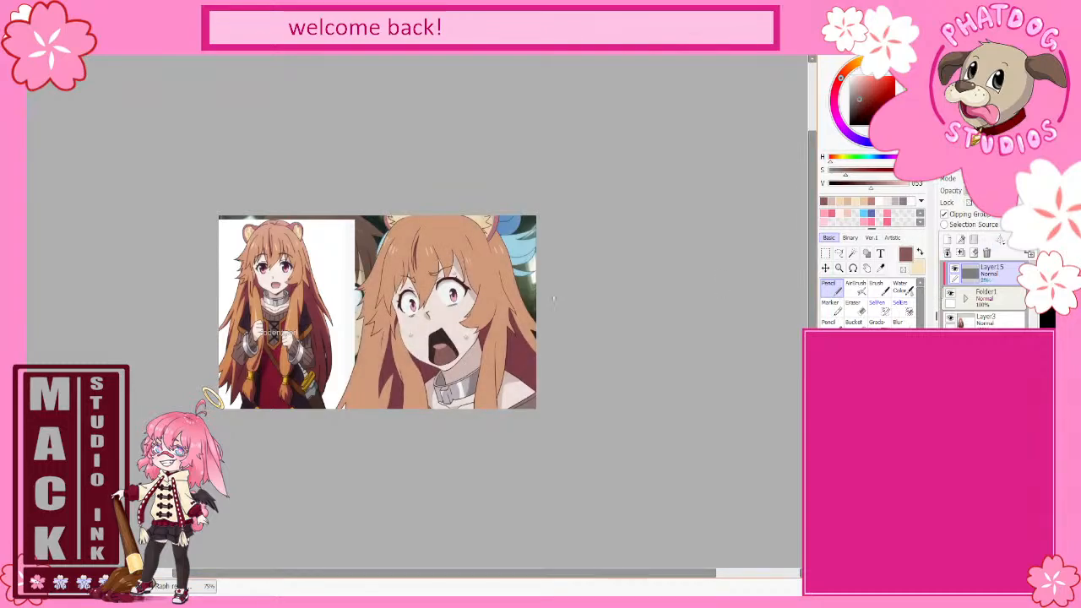
Step: Restore the noise layer's opacity to 100% and inspect its grain over the drawing
drag(551, 579, 517, 580)
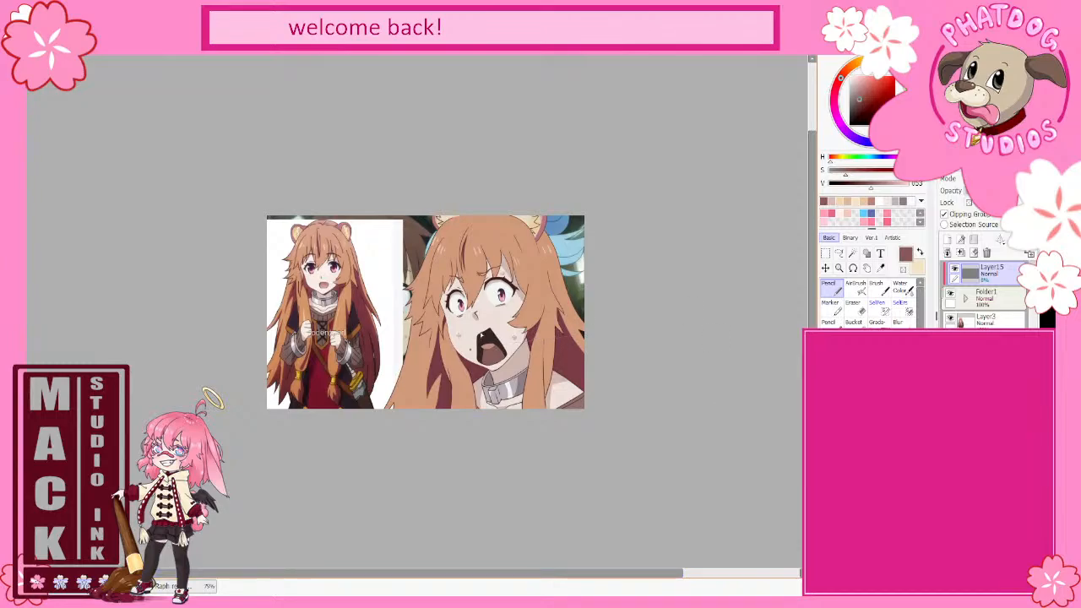
scroll(485, 336, up, 1)
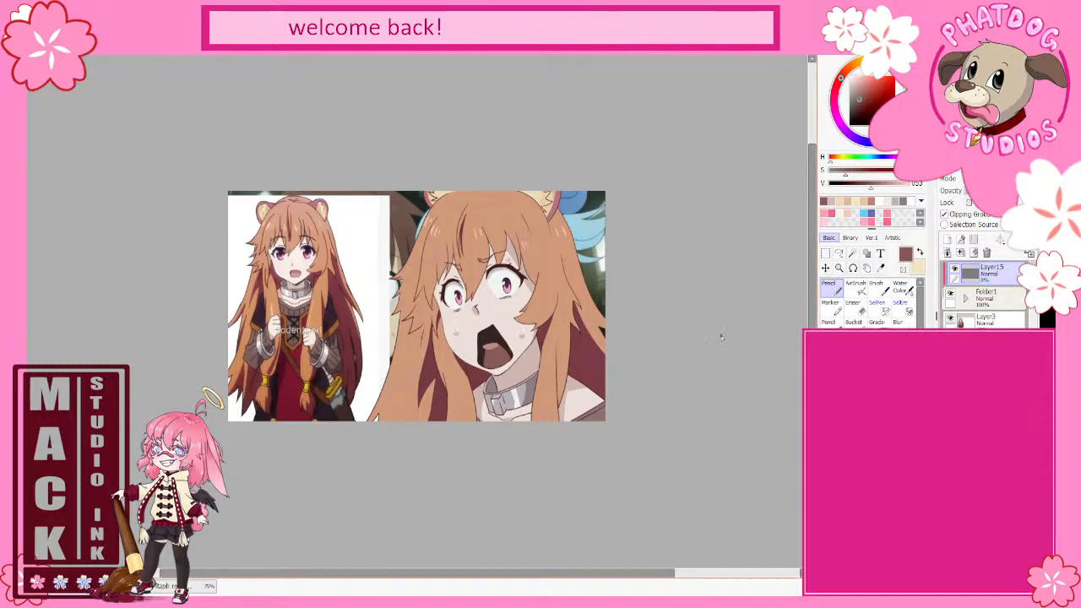
key(ctrl+z)
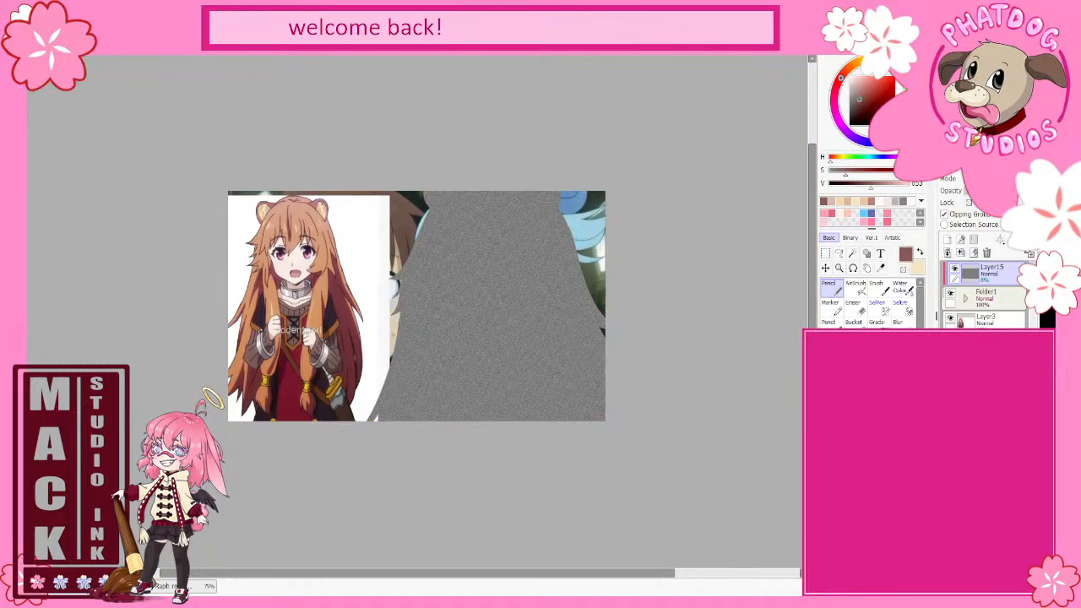
scroll(565, 289, up, 8)
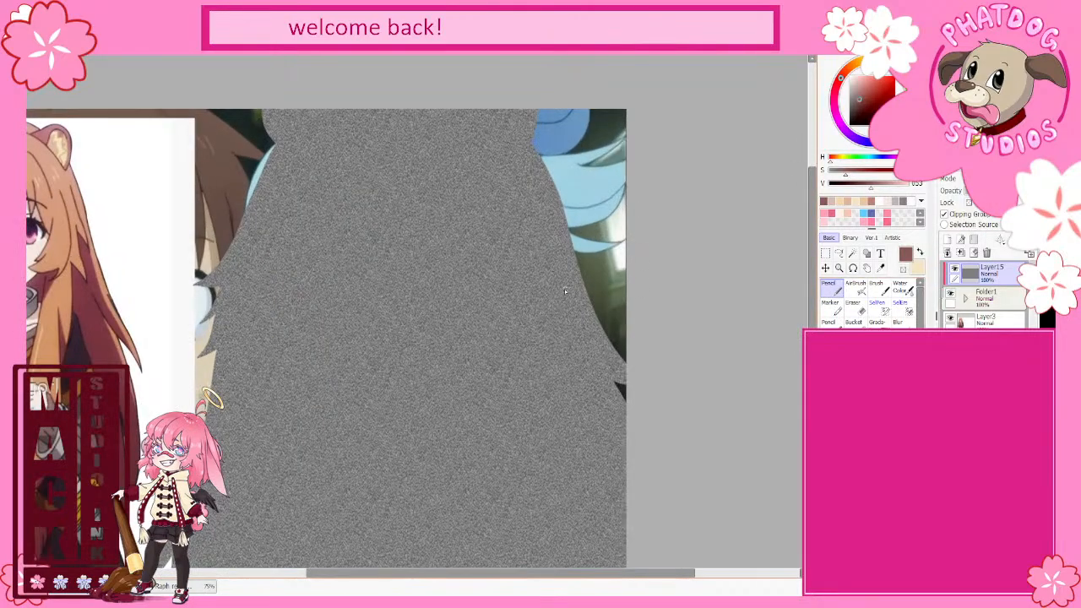
scroll(518, 336, down, 5)
scroll(410, 379, down, 3)
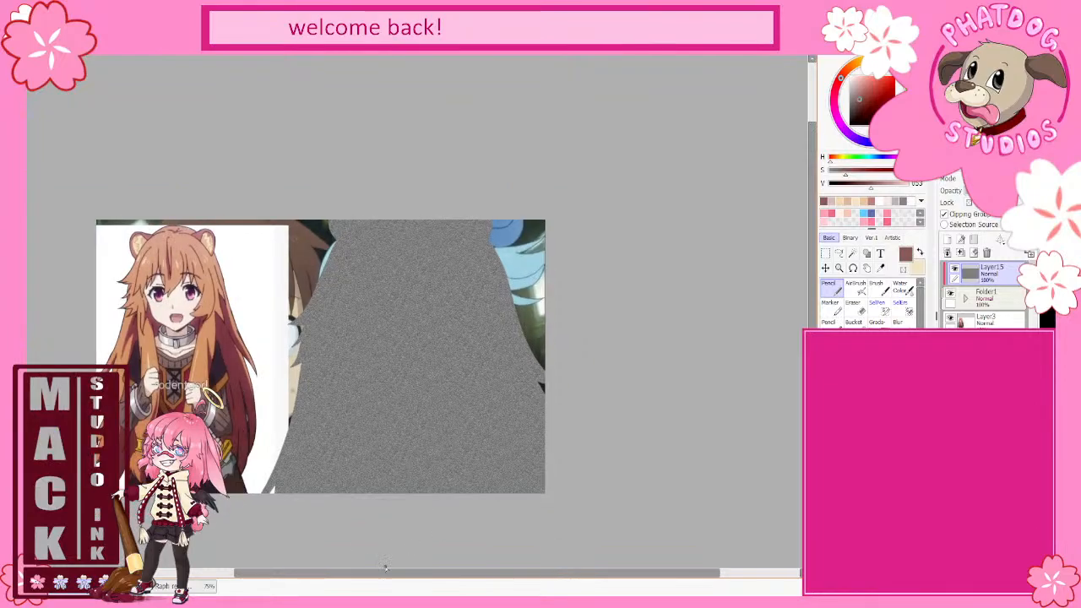
Step: Examine the reference character's hair up close for its surface texture
drag(384, 573, 284, 566)
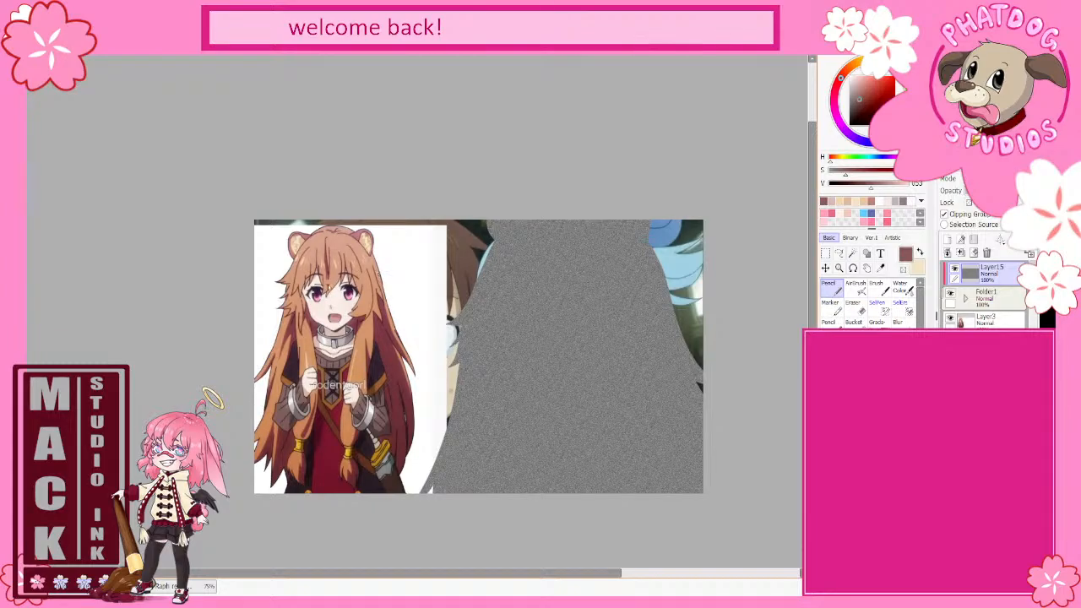
scroll(329, 285, up, 5)
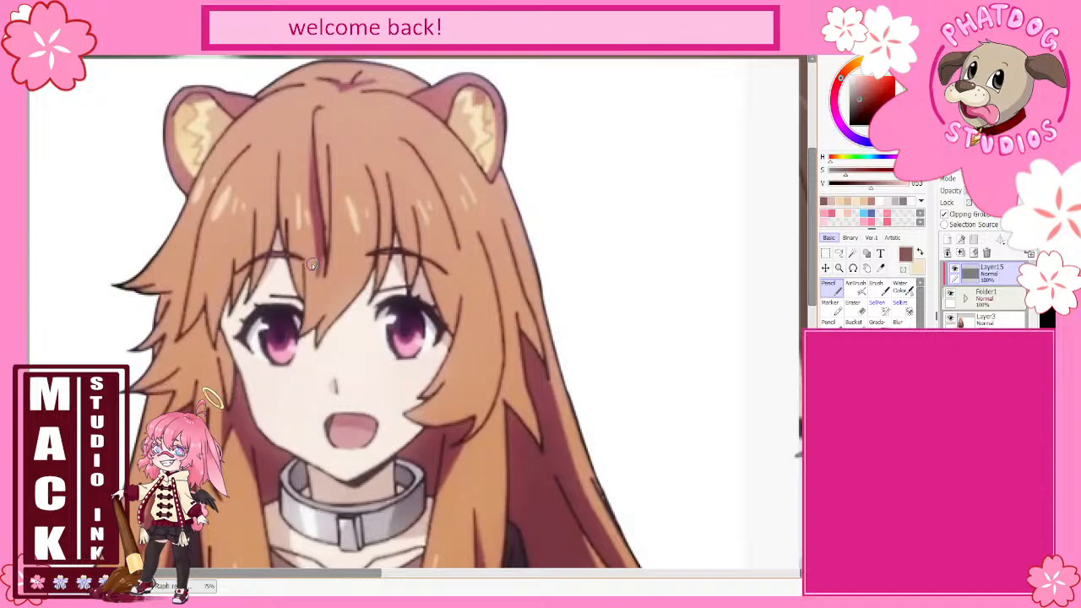
scroll(511, 349, up, 3)
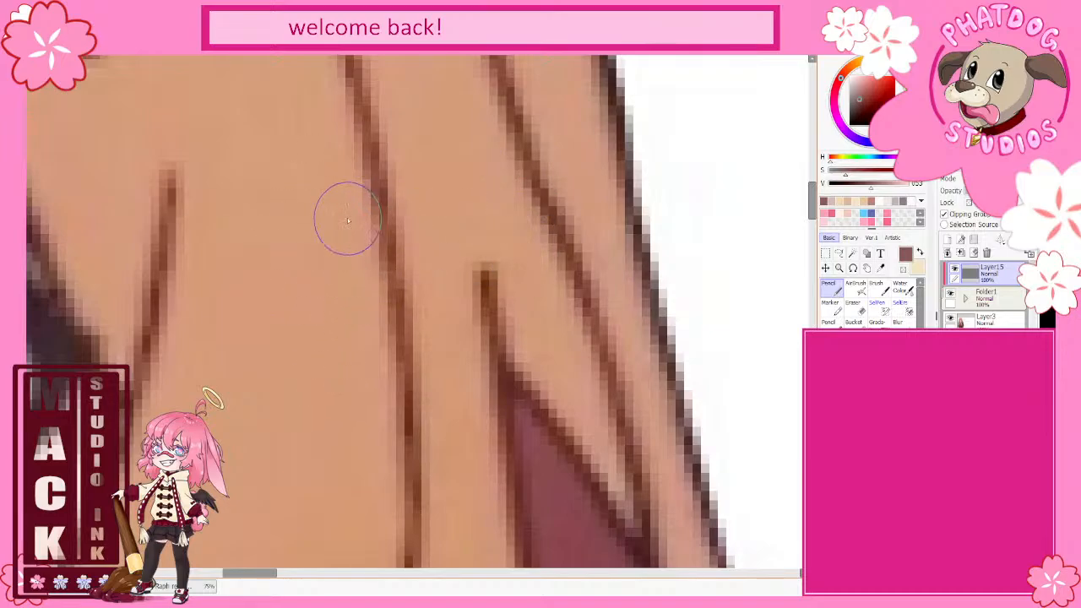
scroll(294, 399, down, 4)
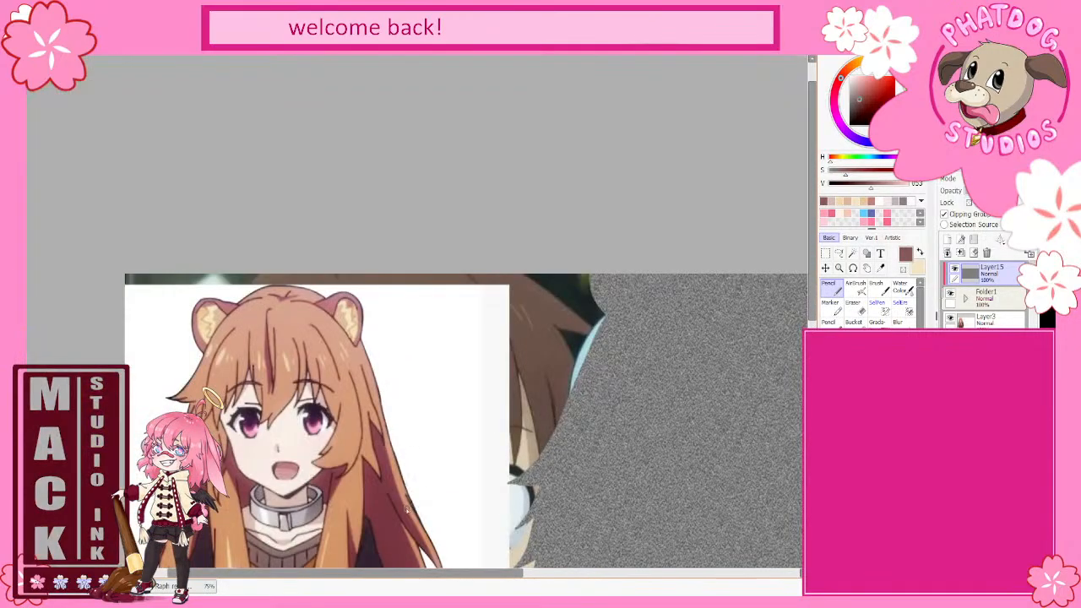
Step: Hide and show the noise layer to compare the drawing's hair with and without the grain
drag(457, 583, 583, 582)
click(954, 268)
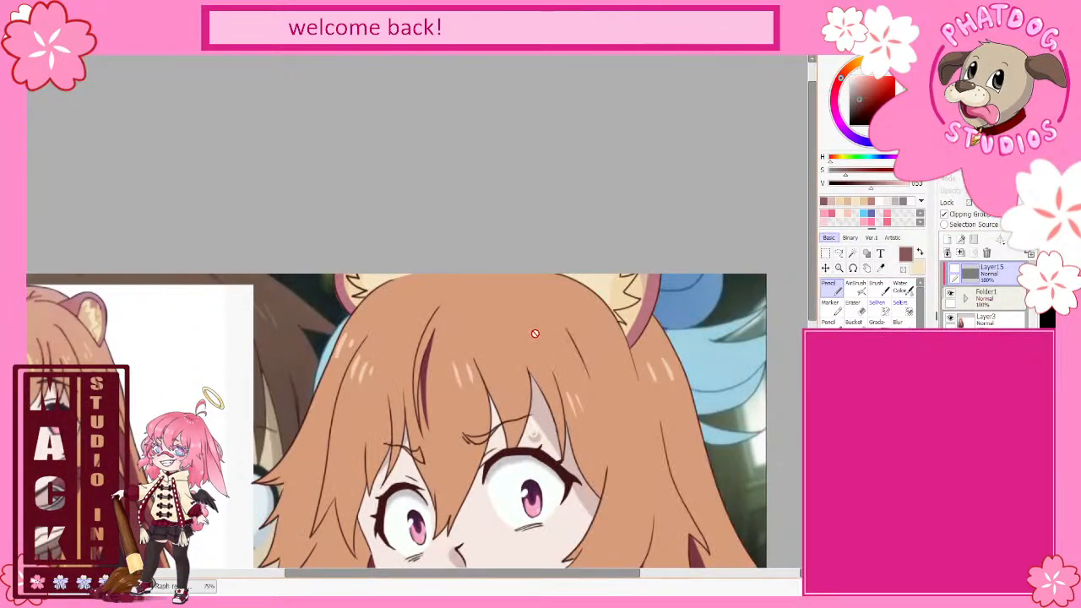
scroll(534, 331, up, 4)
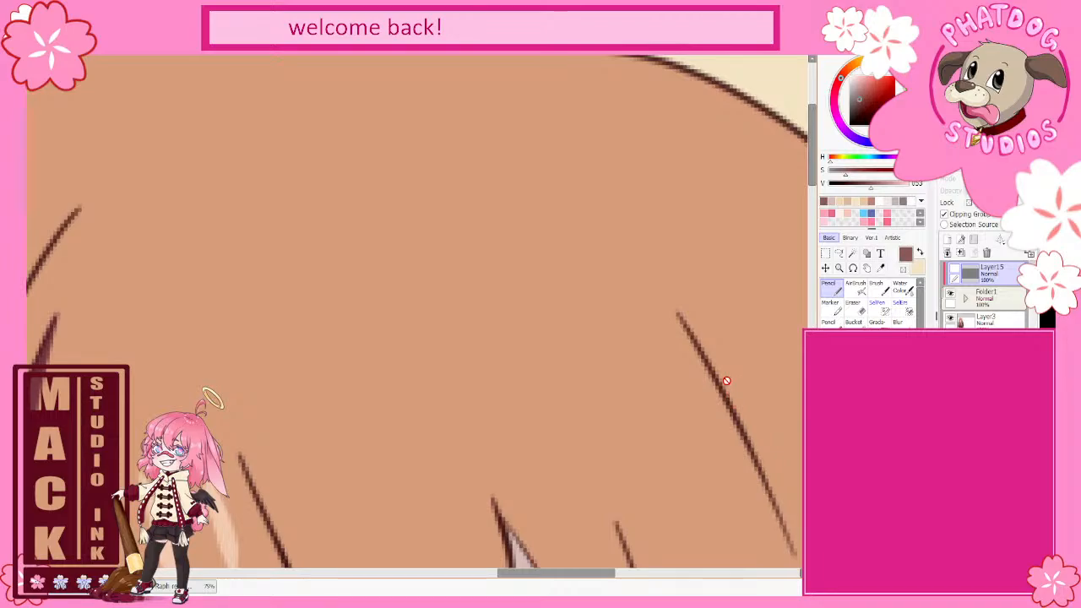
drag(558, 575, 430, 546)
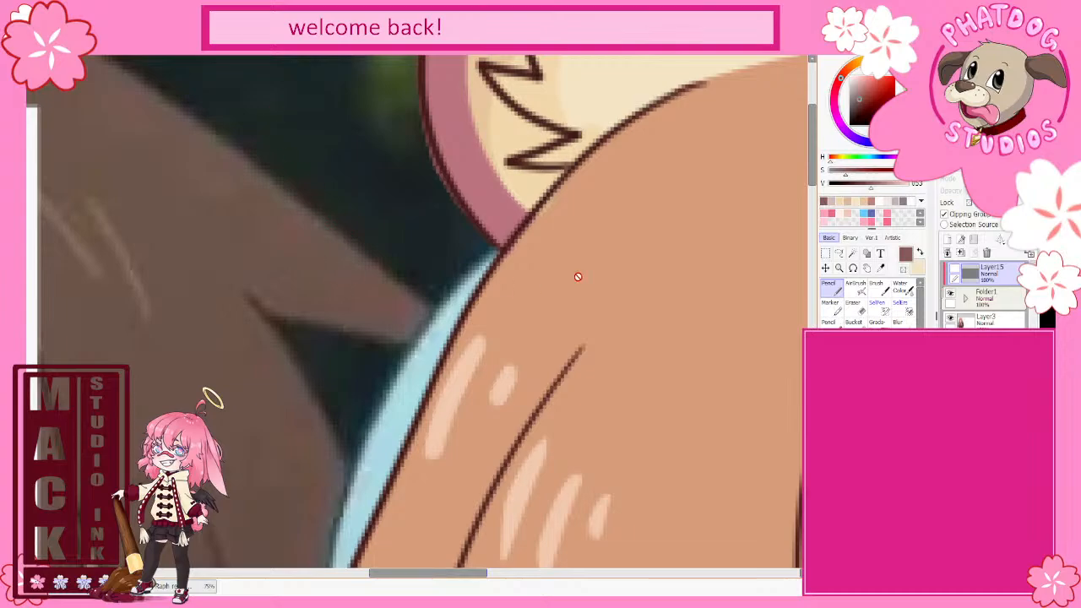
click(955, 268)
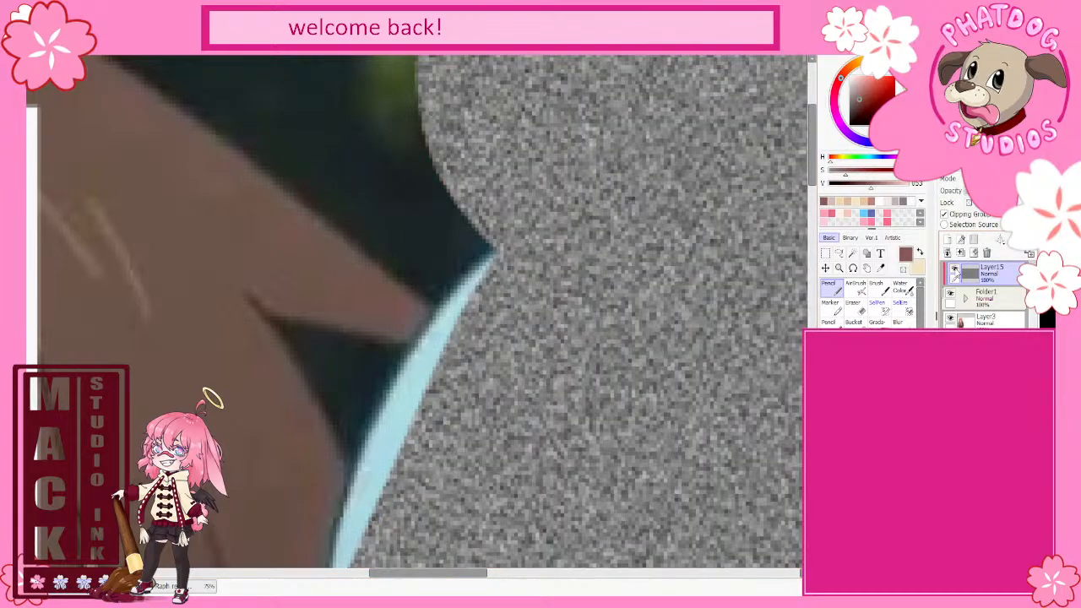
click(955, 269)
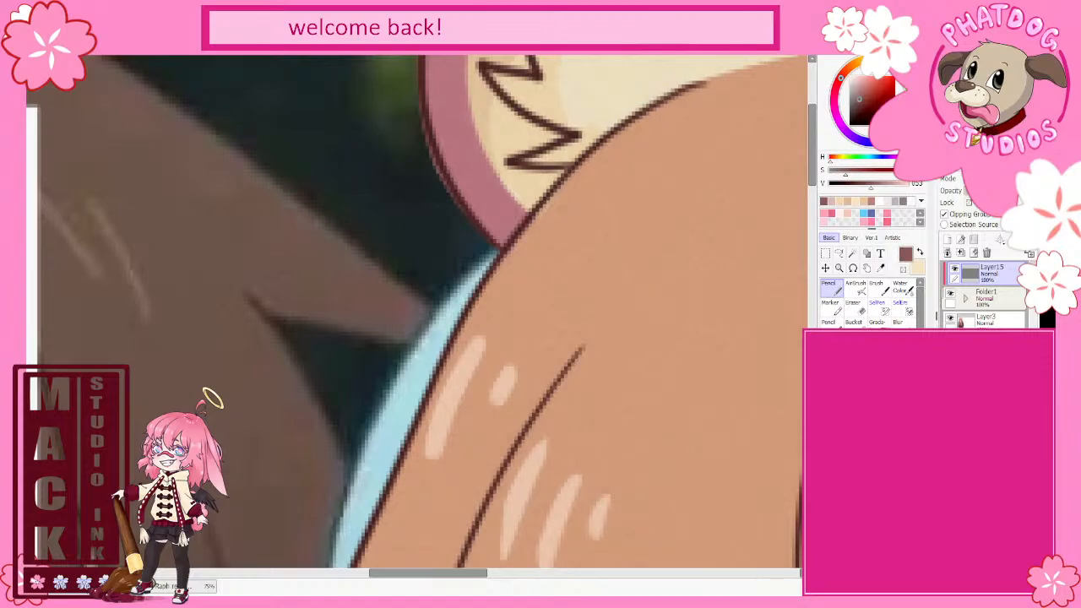
Step: Lower the noise layer's opacity to a few percent and check the grain on the hair
drag(980, 191, 971, 191)
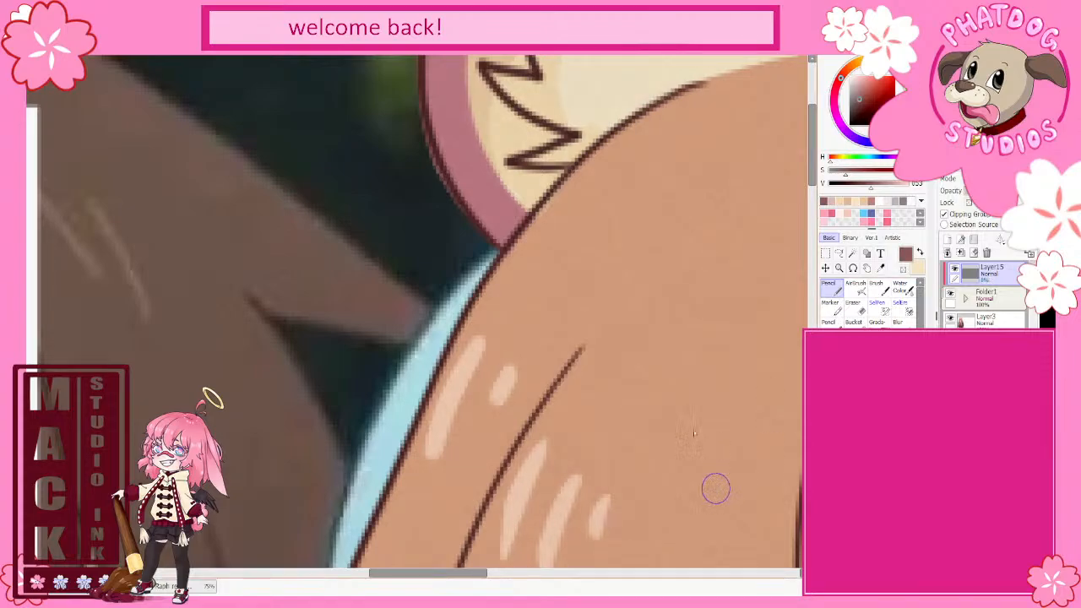
scroll(693, 431, down, 4)
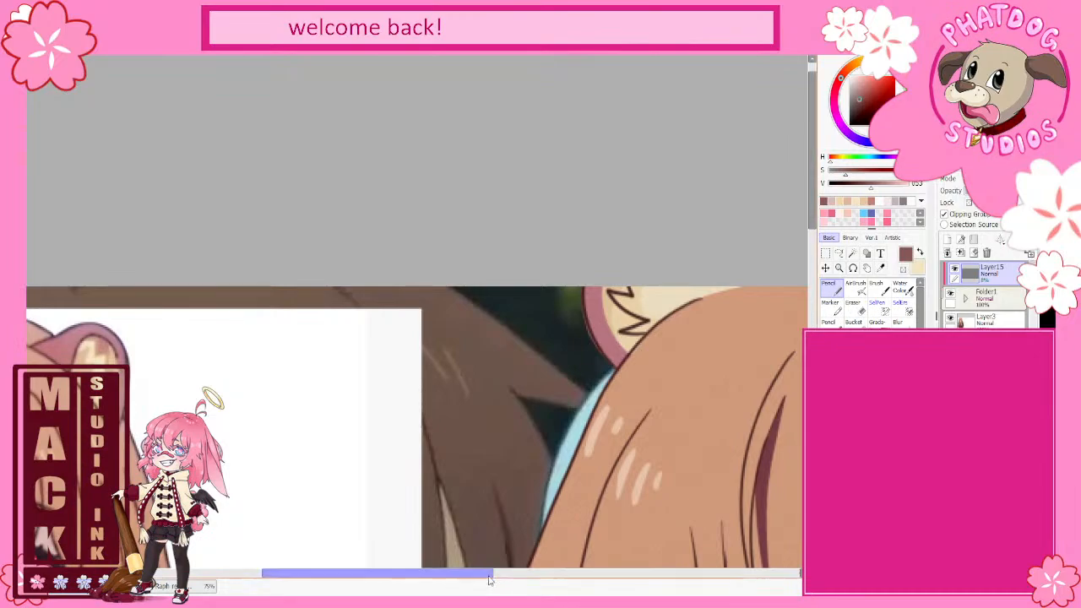
drag(489, 580, 533, 580)
scroll(541, 416, down, 1)
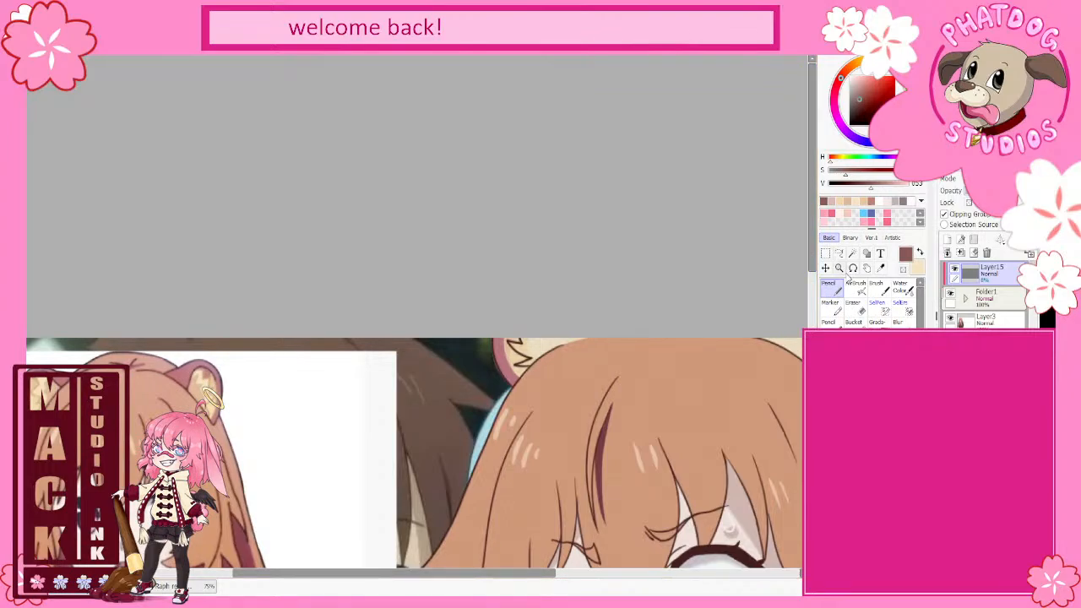
Step: Open Folder1 to reach its drawing layers, and hide the noise layer for a look at the drawing
click(855, 312)
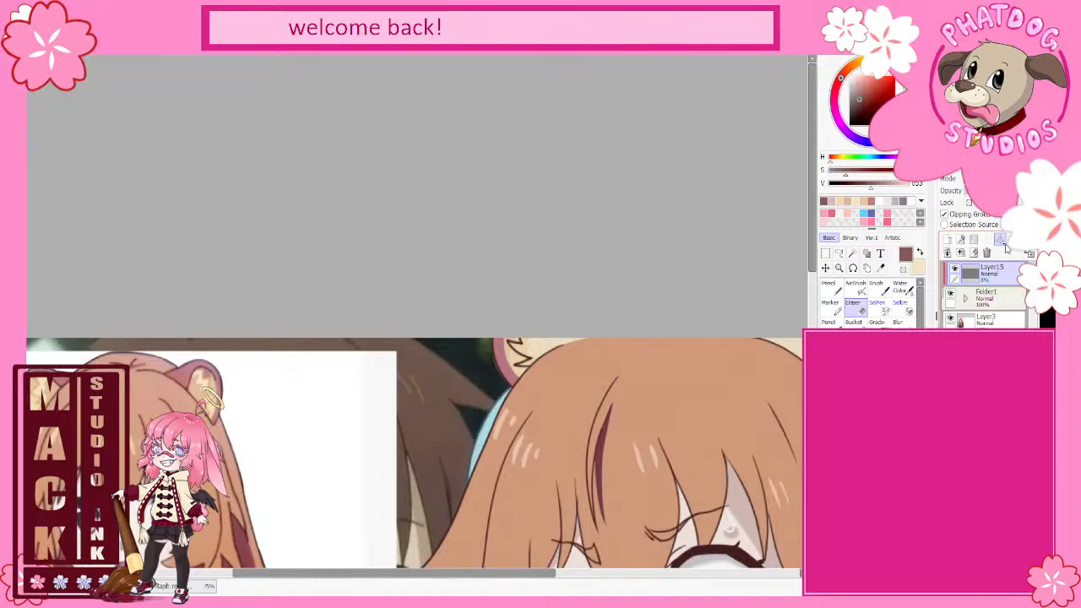
click(965, 298)
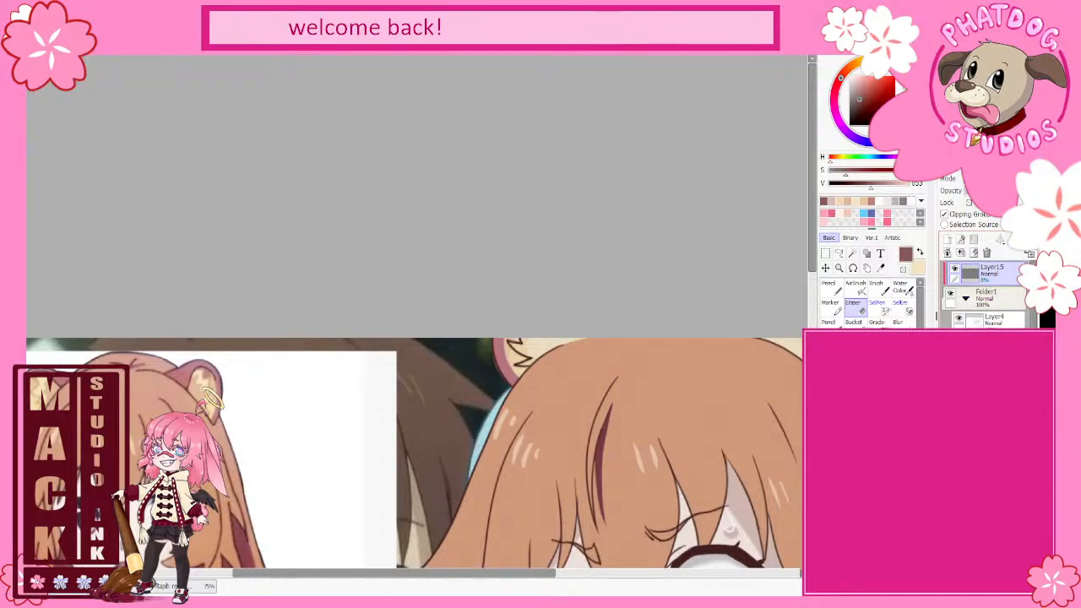
click(995, 348)
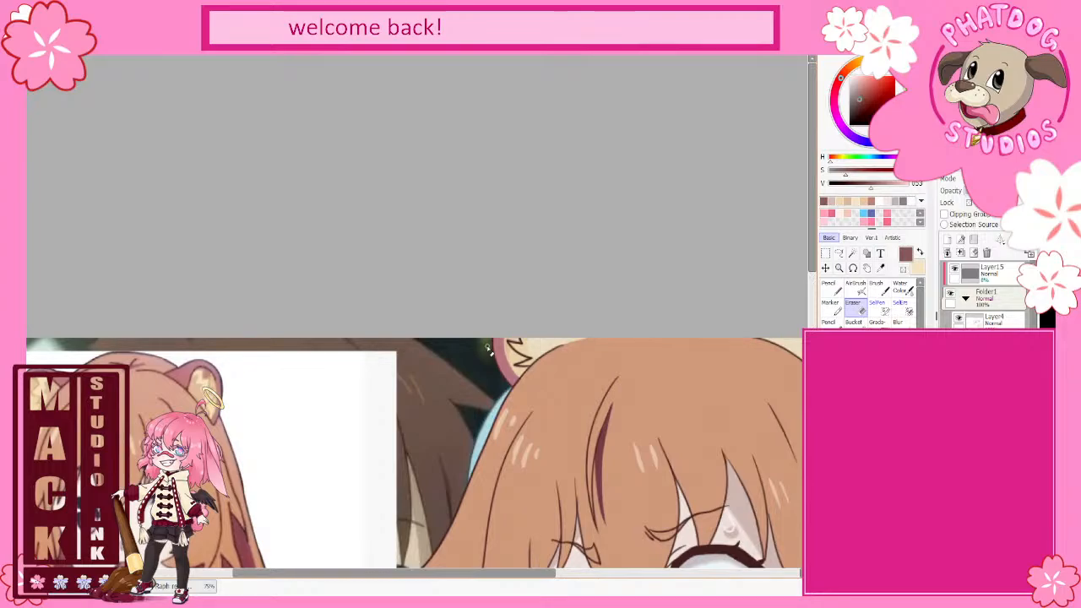
scroll(649, 429, down, 3)
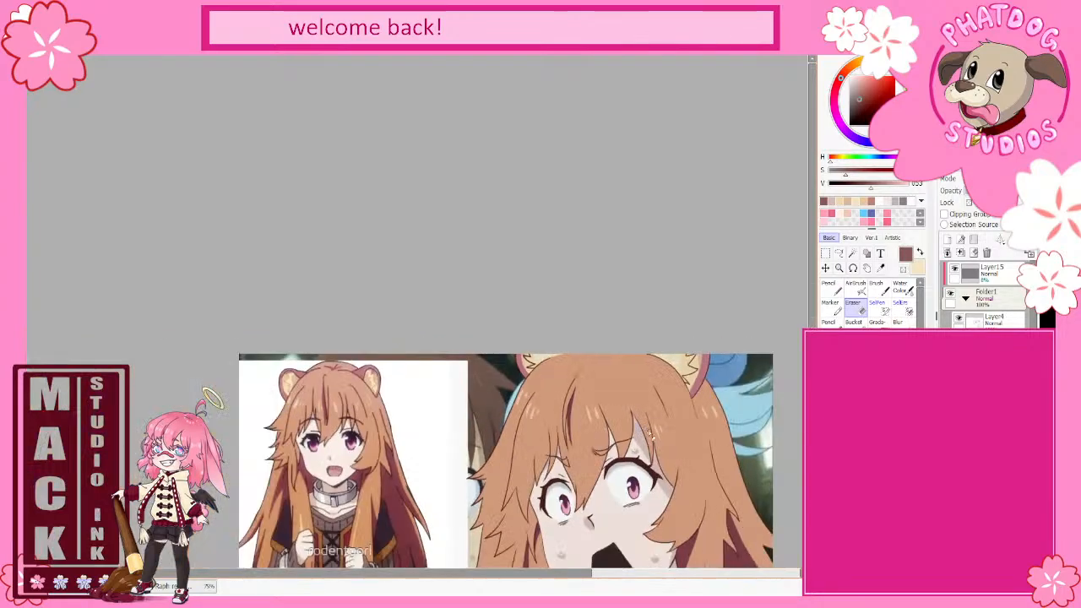
scroll(815, 277, down, 1)
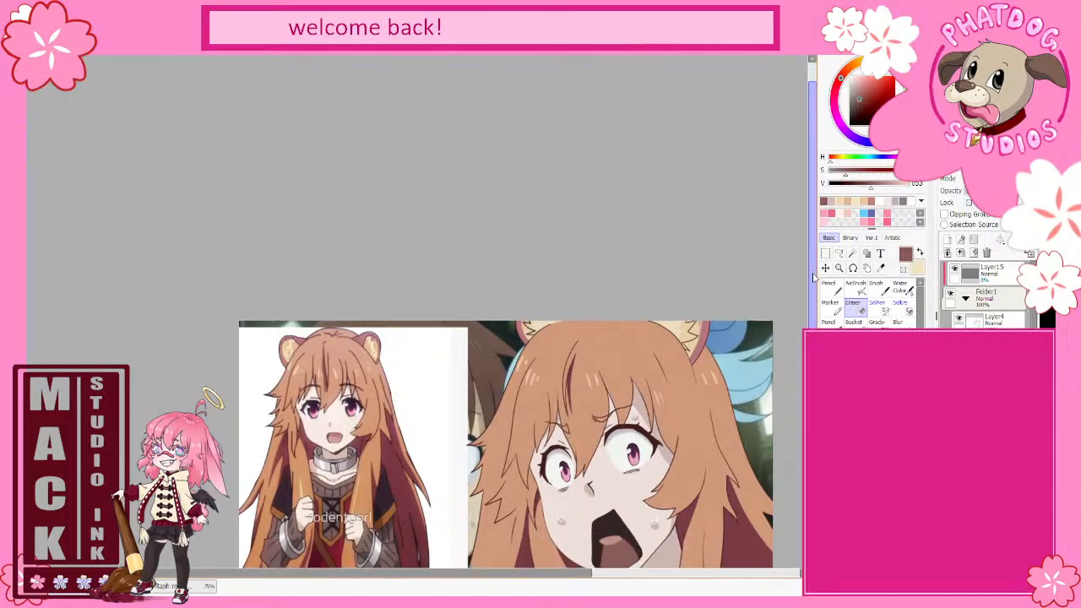
scroll(811, 294, down, 1)
scroll(742, 301, up, 2)
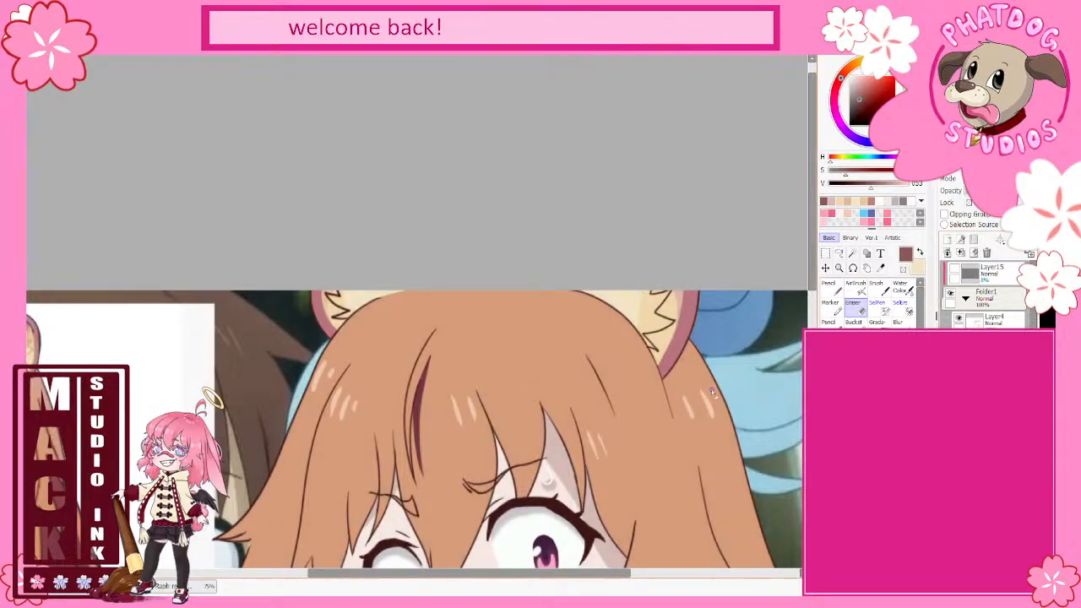
Step: Sample the cream inner-ear colour from the reference character and ready the Bucket tool
drag(579, 573, 479, 574)
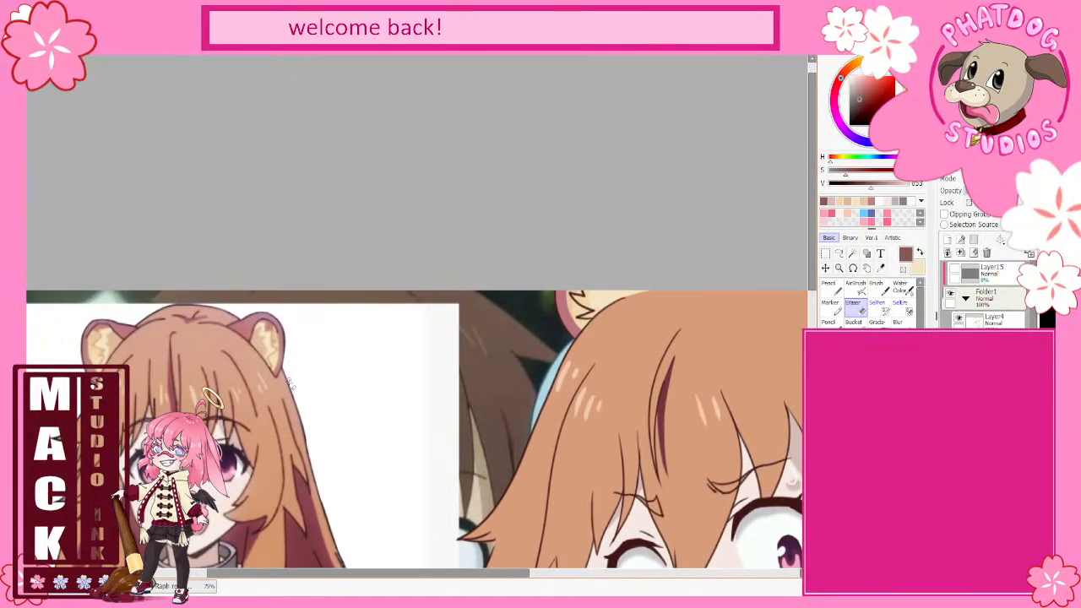
alt+click(268, 342)
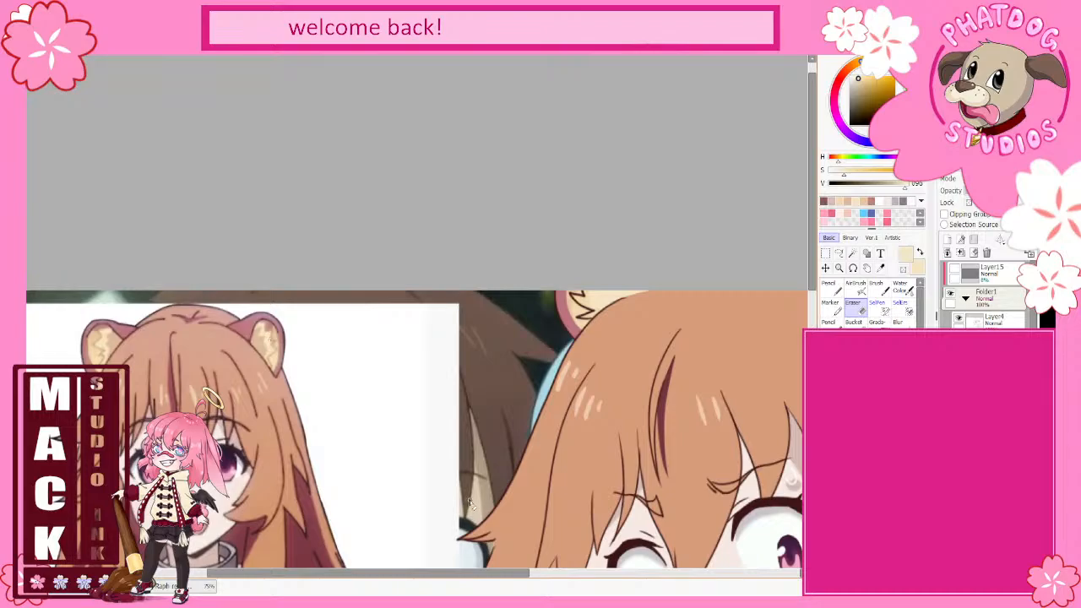
drag(463, 573, 587, 582)
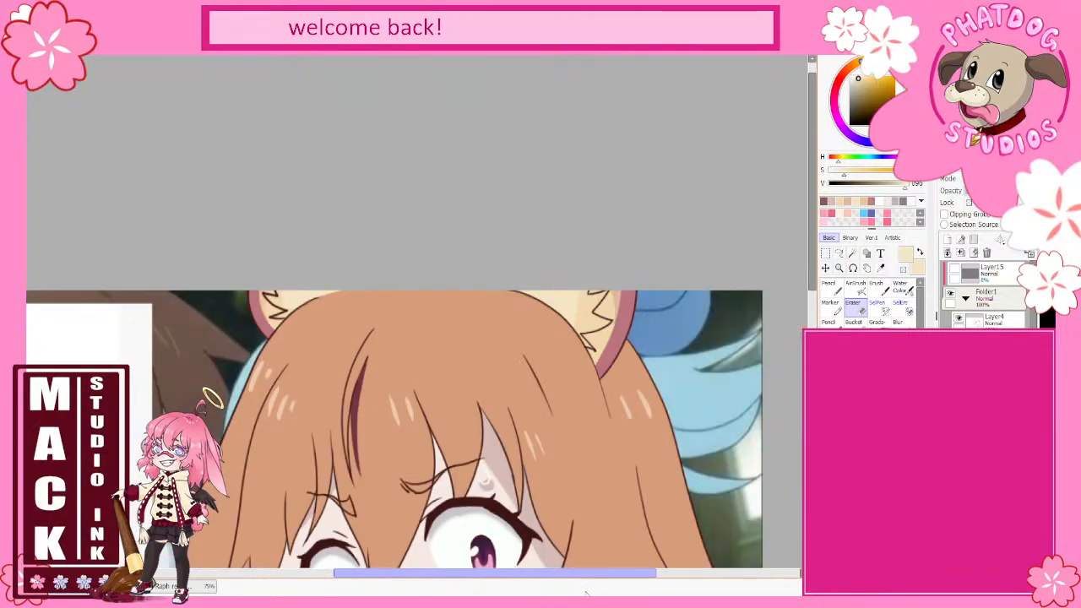
click(854, 322)
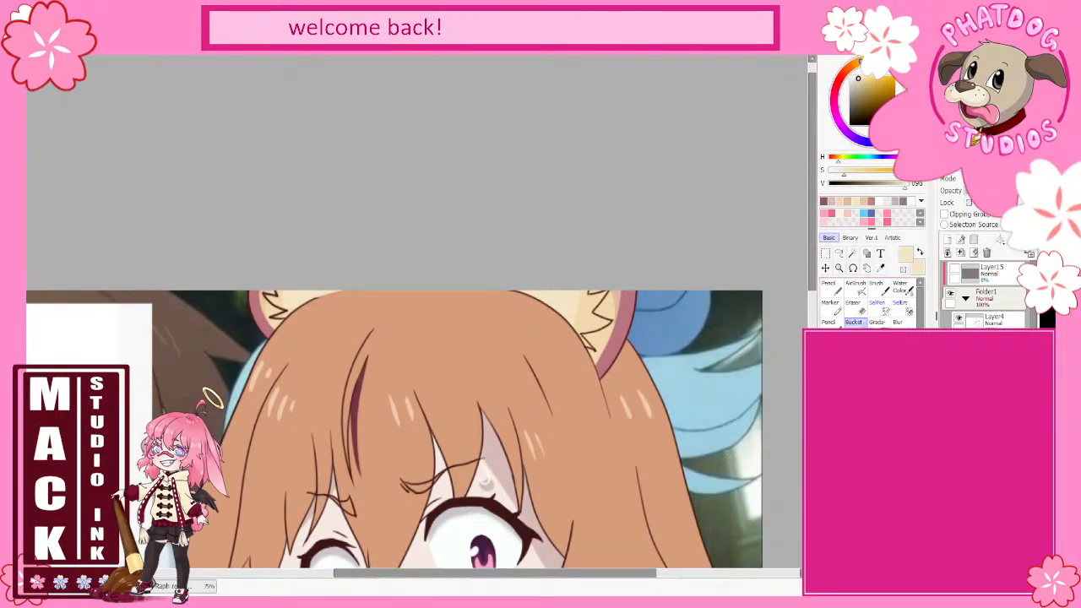
Step: Hide the background screenshot and the old inner-ear colouring, and fill both inner ears with the sampled cream
click(966, 299)
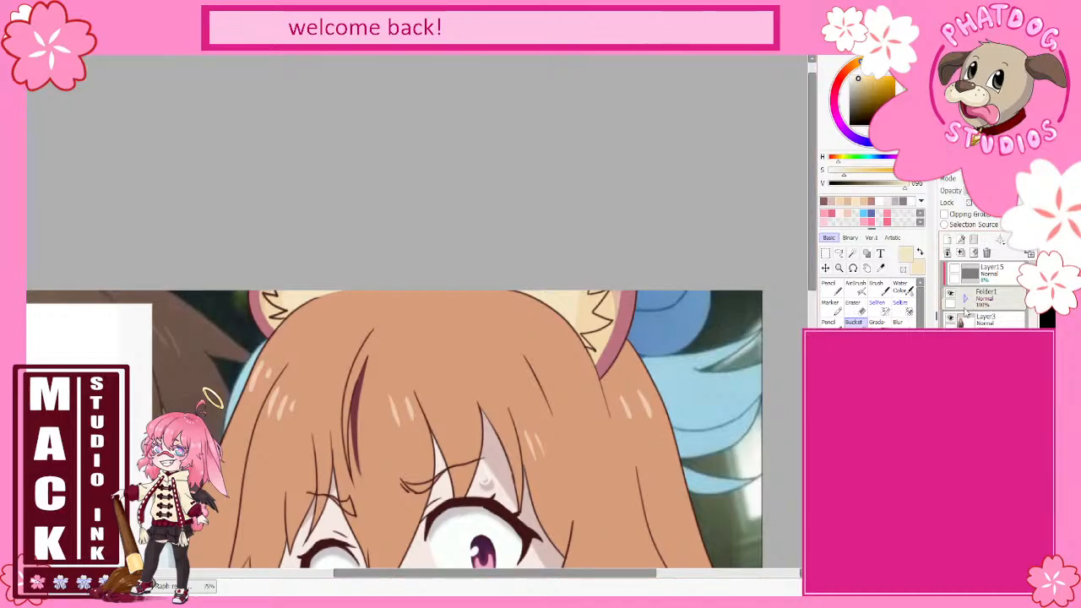
click(951, 343)
click(965, 300)
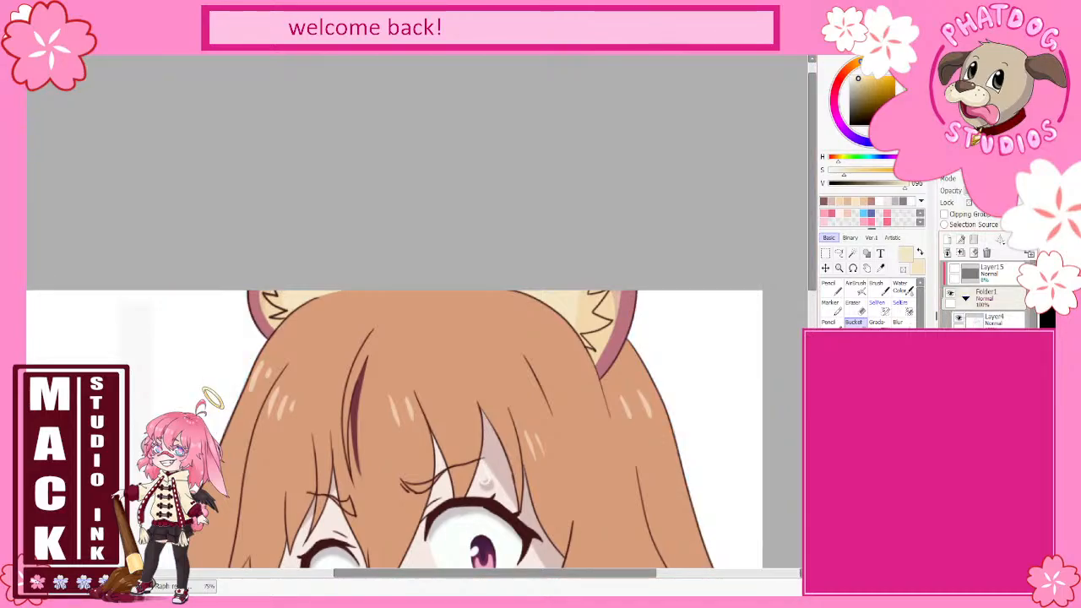
click(959, 344)
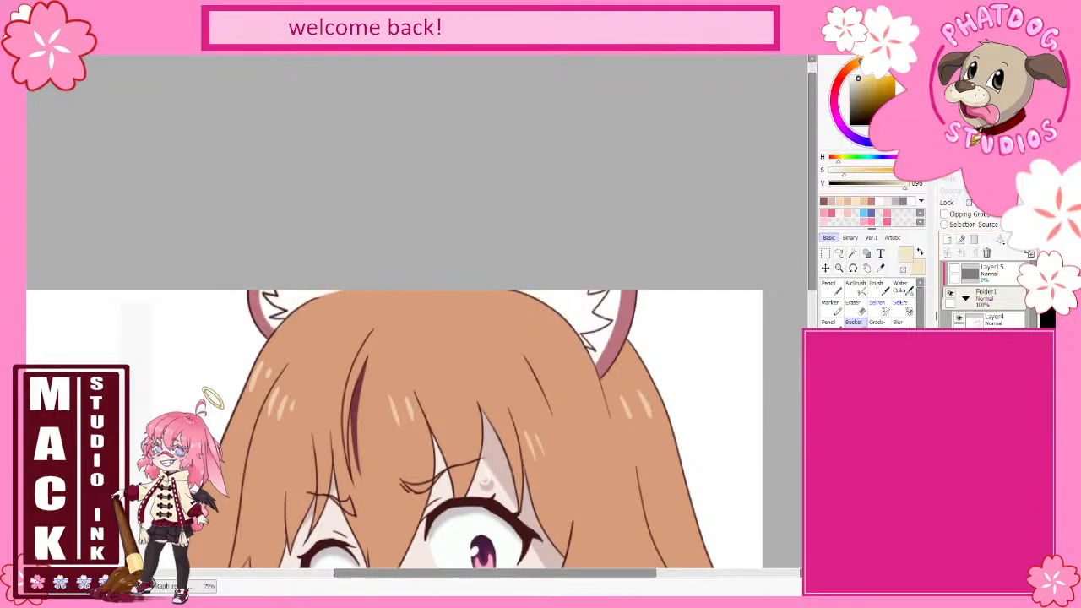
click(988, 300)
click(576, 310)
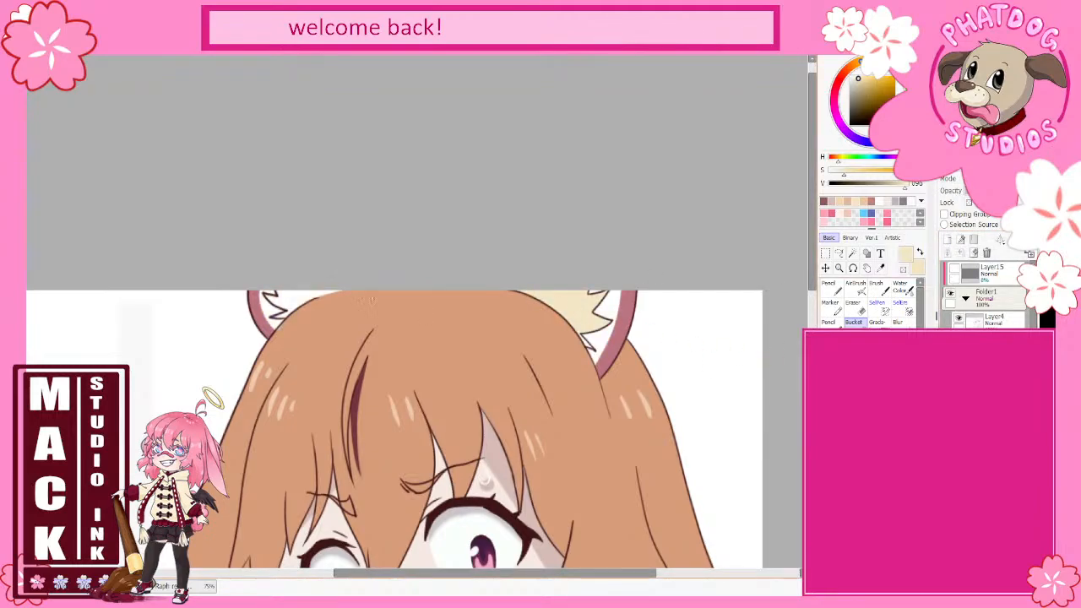
click(291, 298)
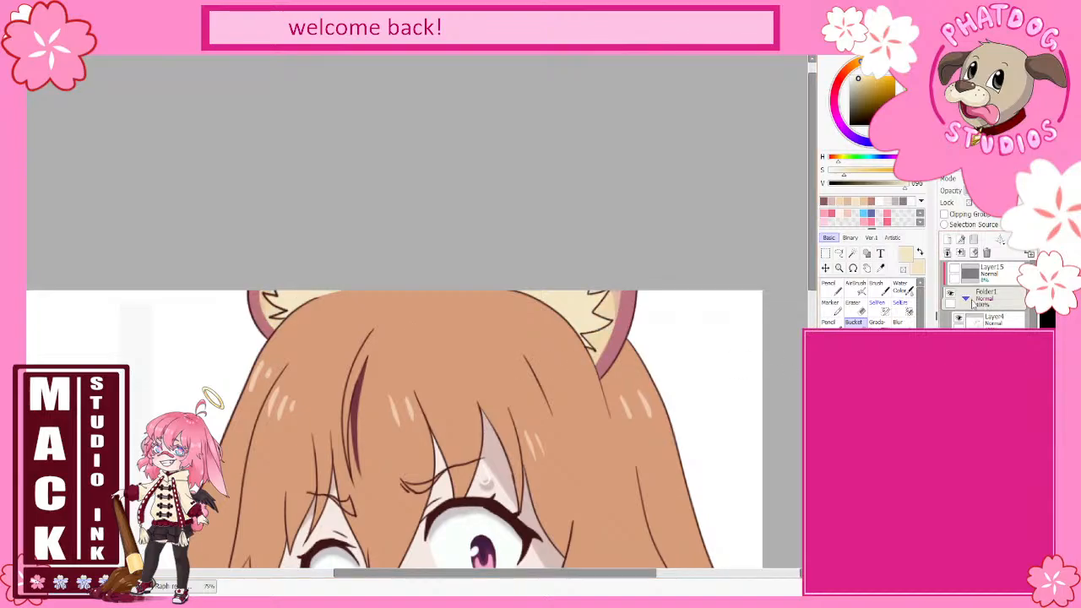
Step: Sample the tan inner-ear shade from the reference character and pencil it over the inner base of both ears
click(831, 288)
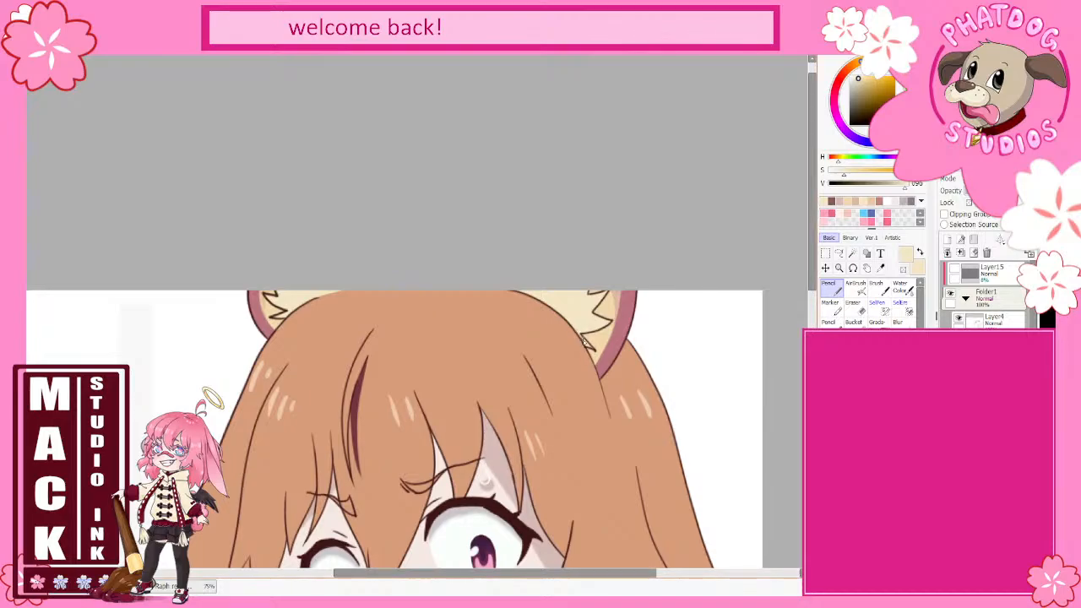
scroll(517, 344, down, 2)
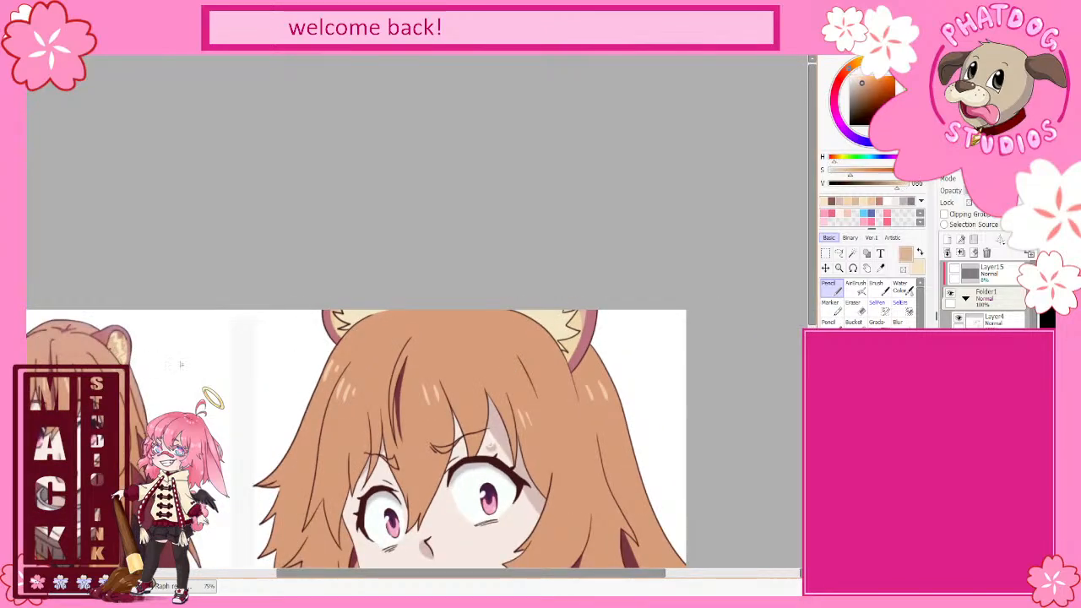
scroll(624, 384, up, 2)
drag(534, 561, 652, 562)
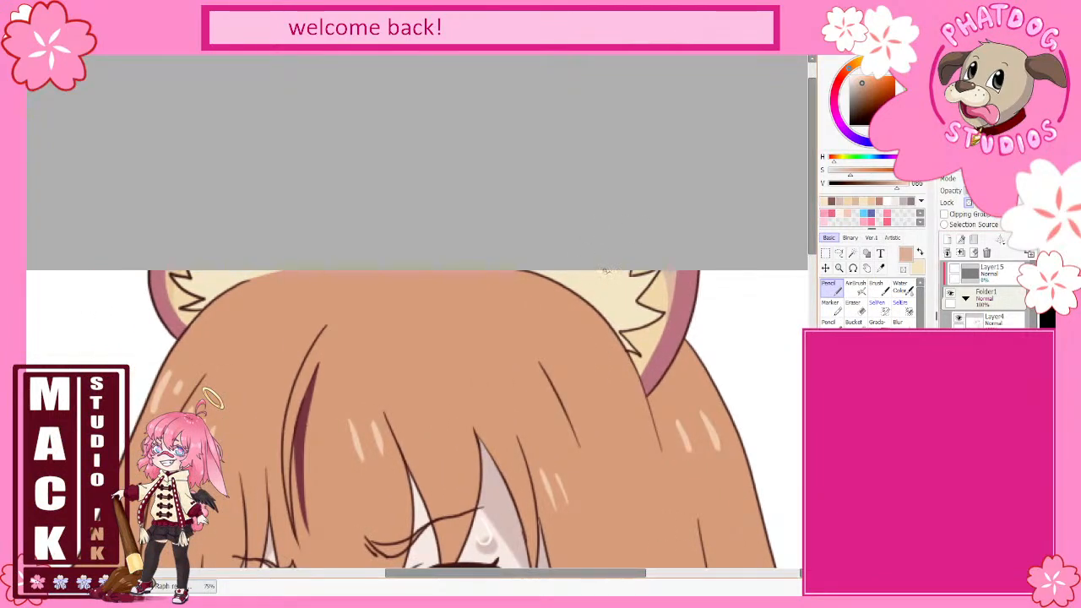
mouse_move(605, 271)
mouse_down()
mouse_move(591, 288)
mouse_move(606, 293)
mouse_move(592, 306)
mouse_up()
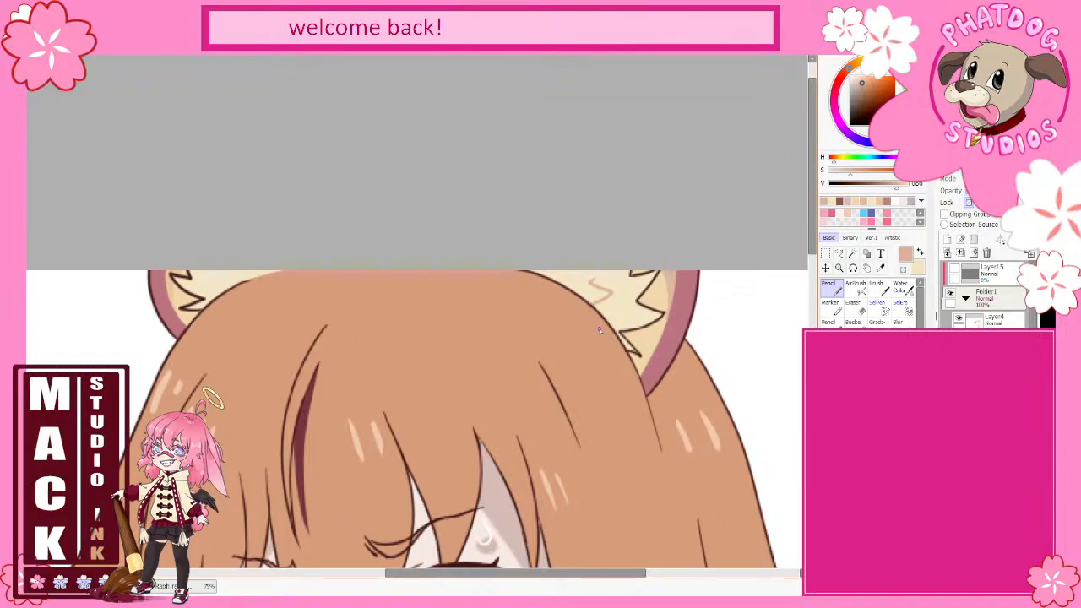
key(ctrl+z)
mouse_move(595, 277)
mouse_down()
mouse_move(591, 288)
mouse_move(609, 295)
mouse_move(598, 314)
mouse_up()
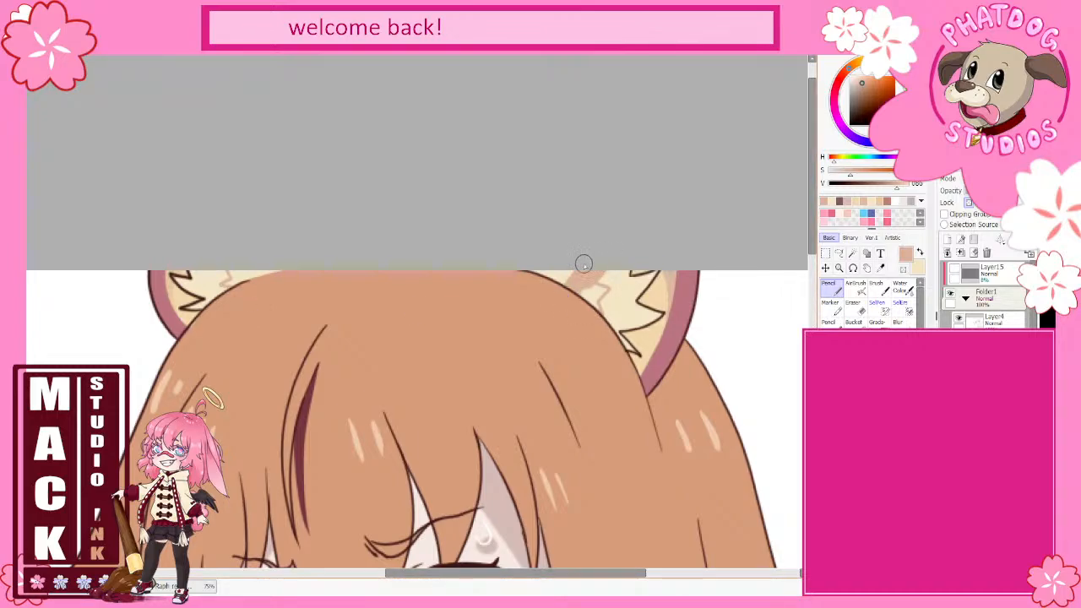
drag(576, 272, 519, 269)
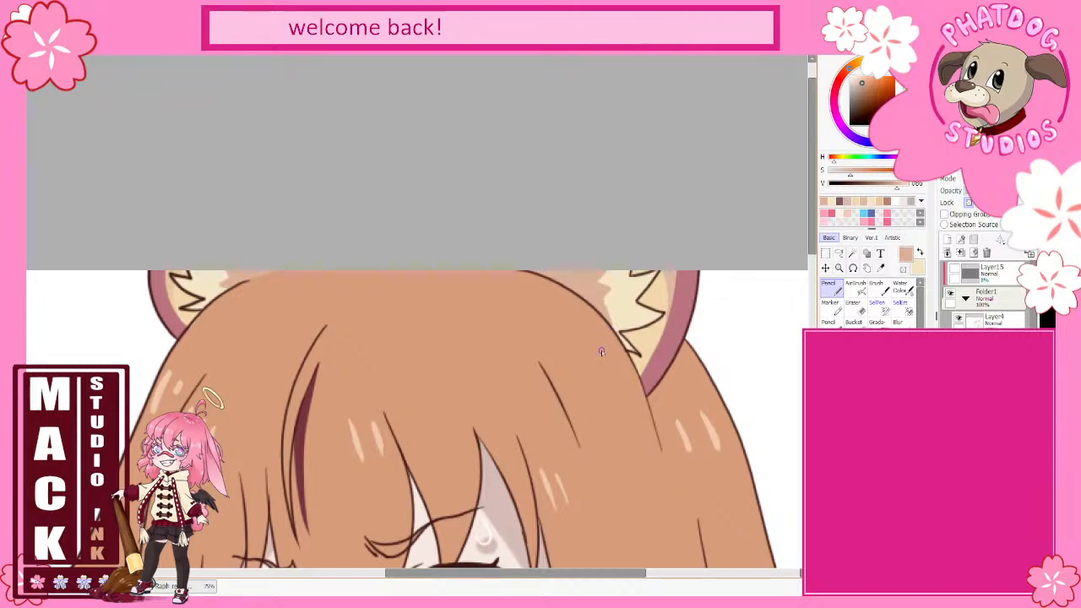
Step: Refine the jagged fur edge between tan and cream inside the ears, alternating the two sampled colours with the Pencil
alt+click(619, 310)
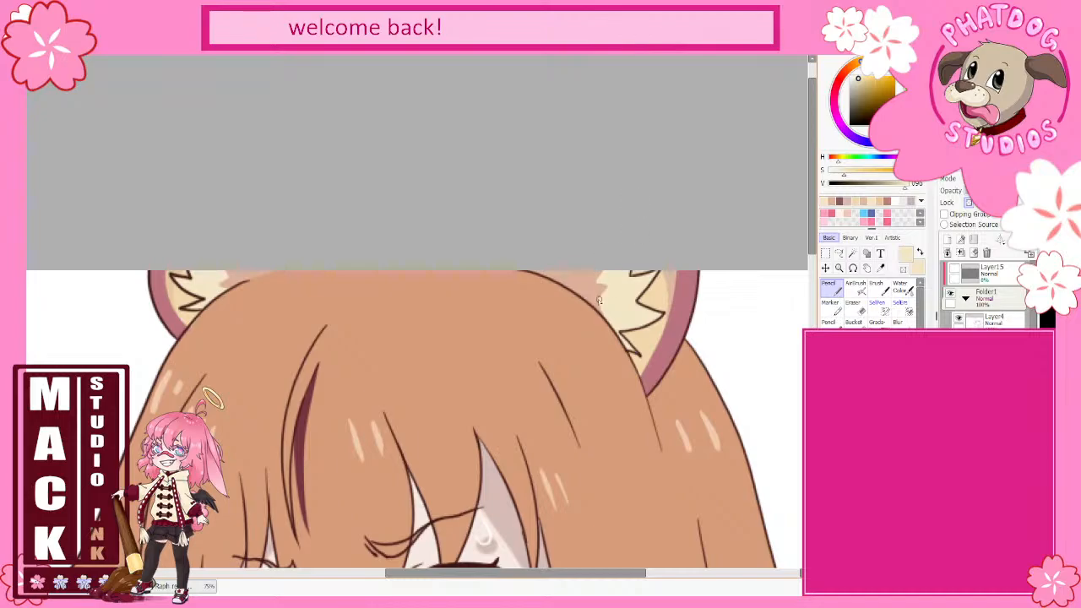
alt+click(598, 300)
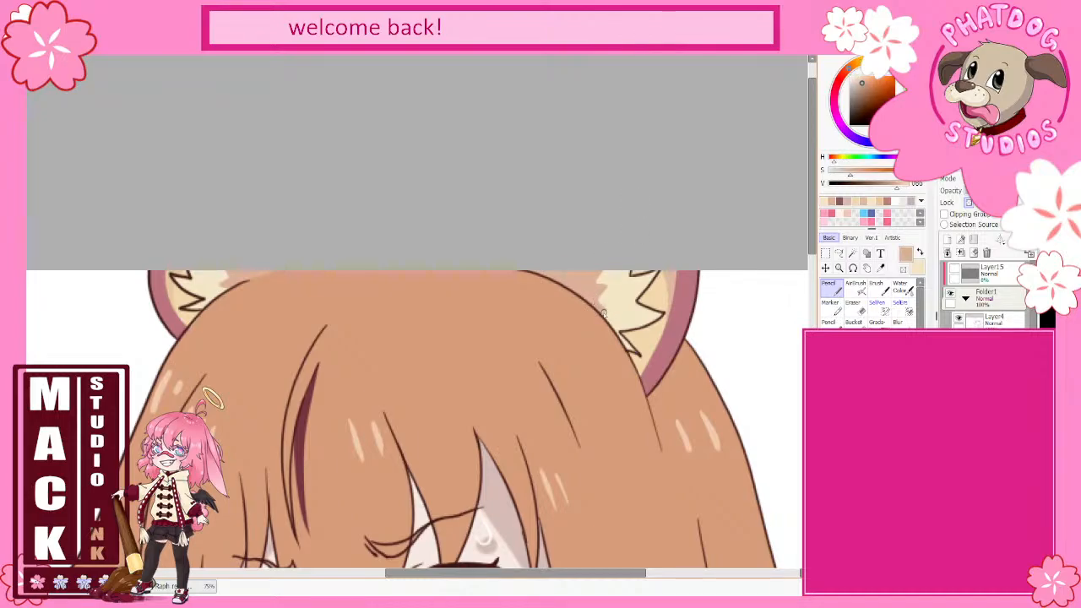
alt+click(612, 306)
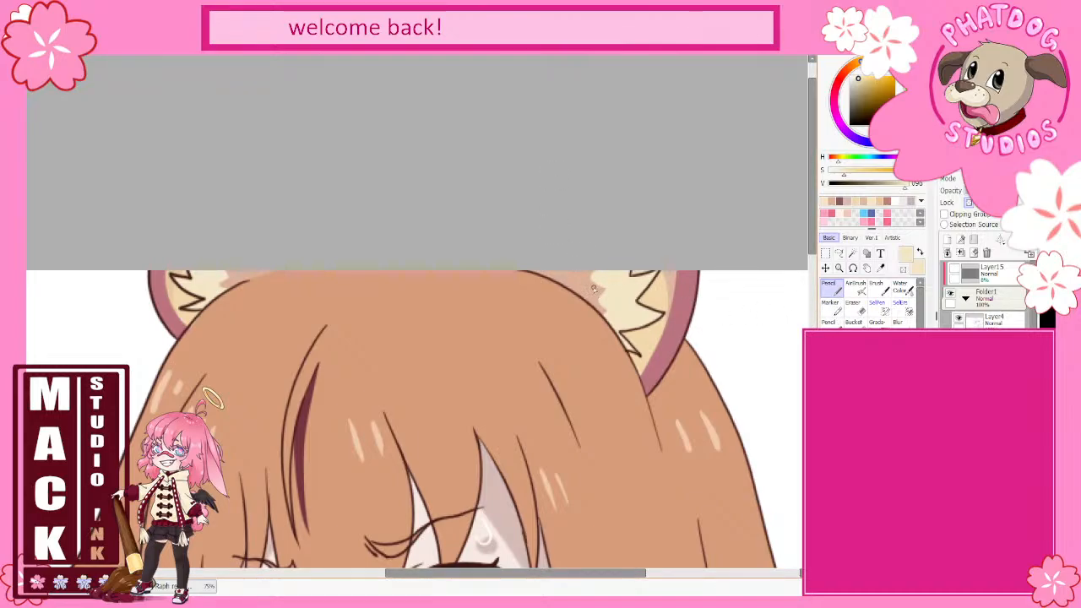
alt+click(595, 293)
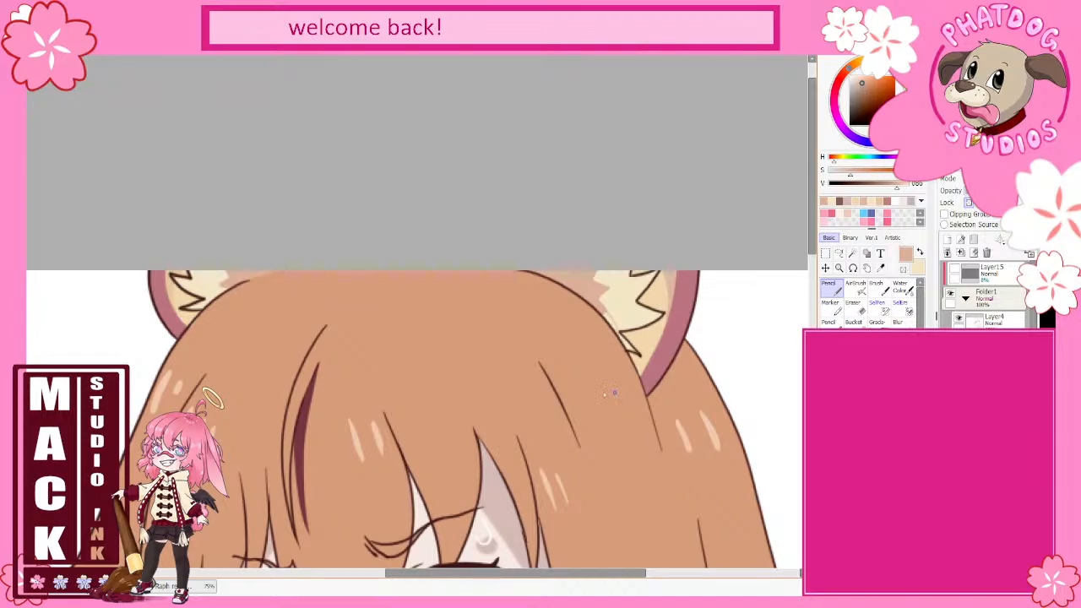
scroll(528, 455, down, 1)
scroll(521, 463, down, 2)
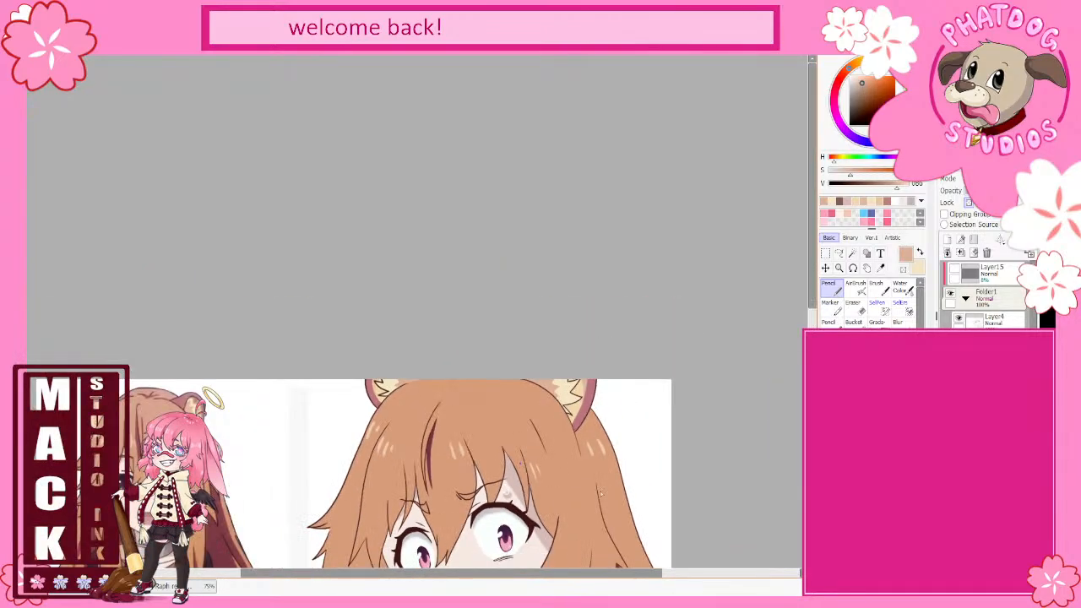
scroll(537, 370, up, 2)
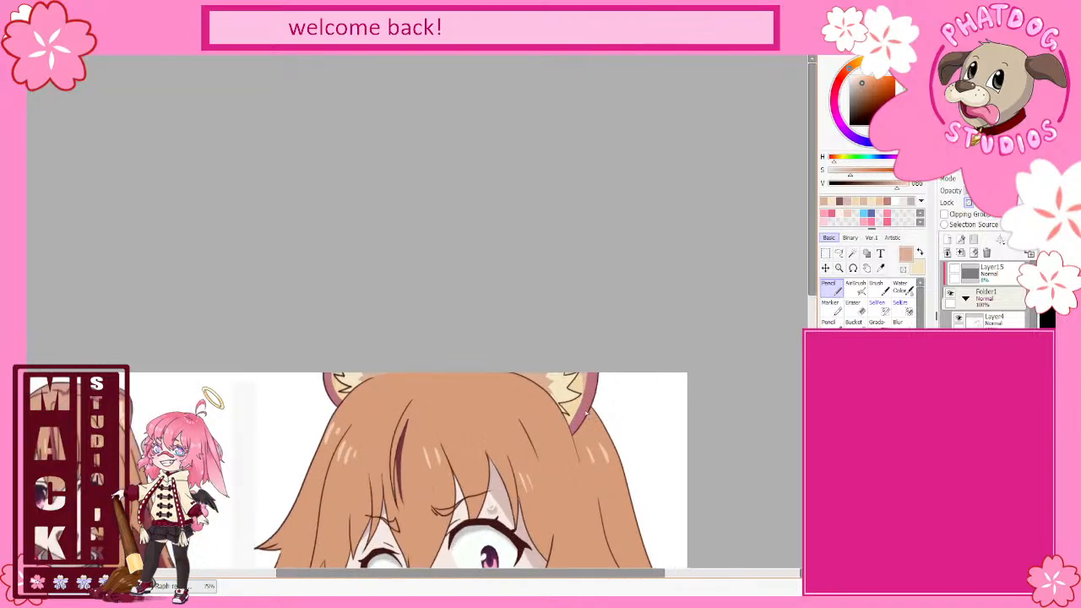
alt+click(536, 365)
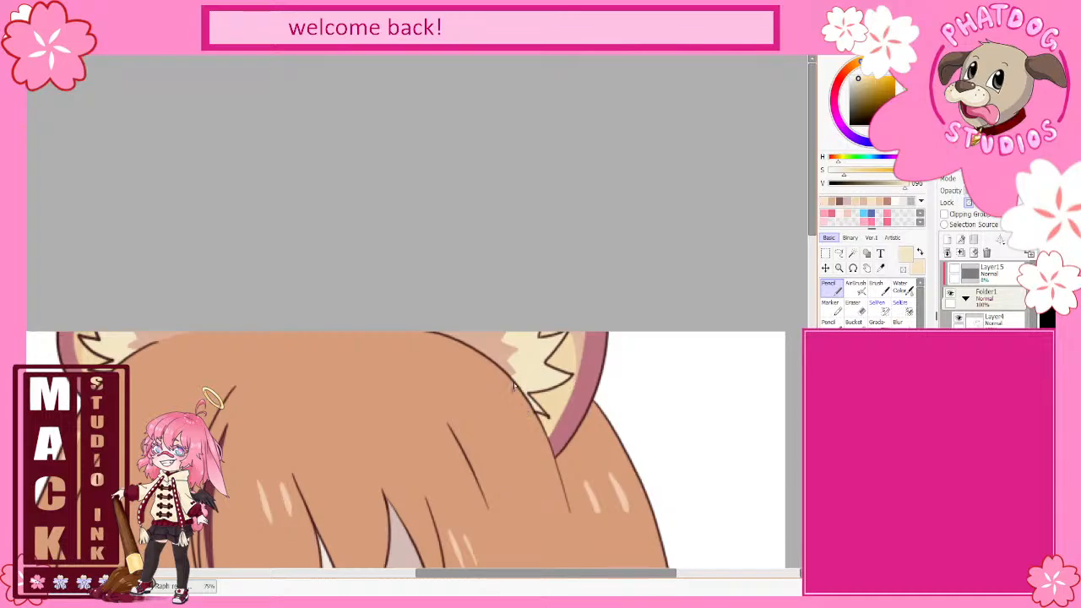
scroll(514, 384, down, 2)
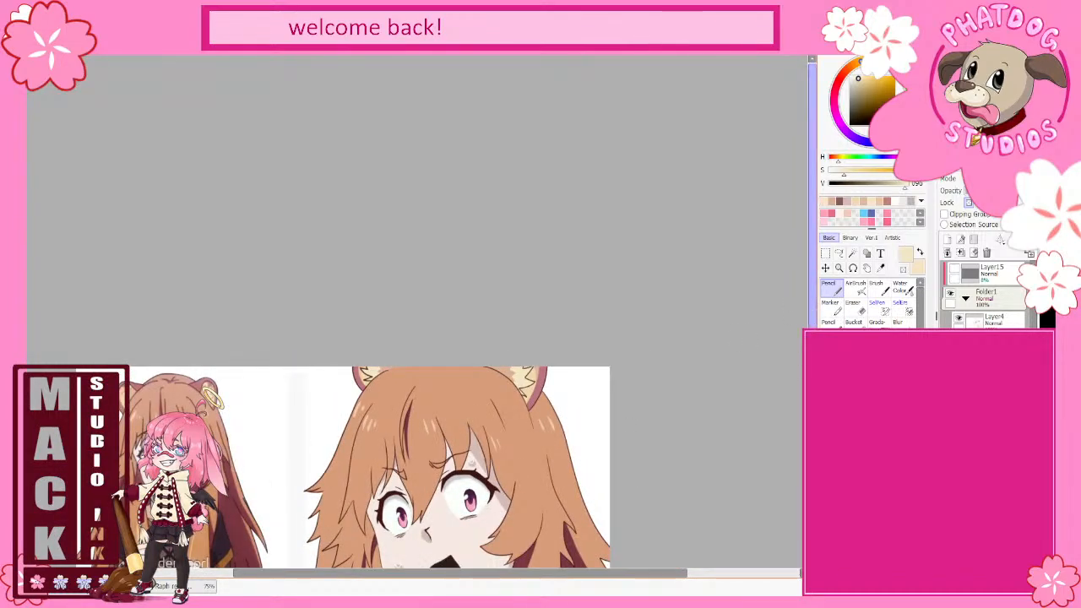
Step: Close Folder1, hide the reference character layer and show the original anime screenshot behind the drawing
drag(812, 310, 812, 382)
drag(615, 575, 534, 579)
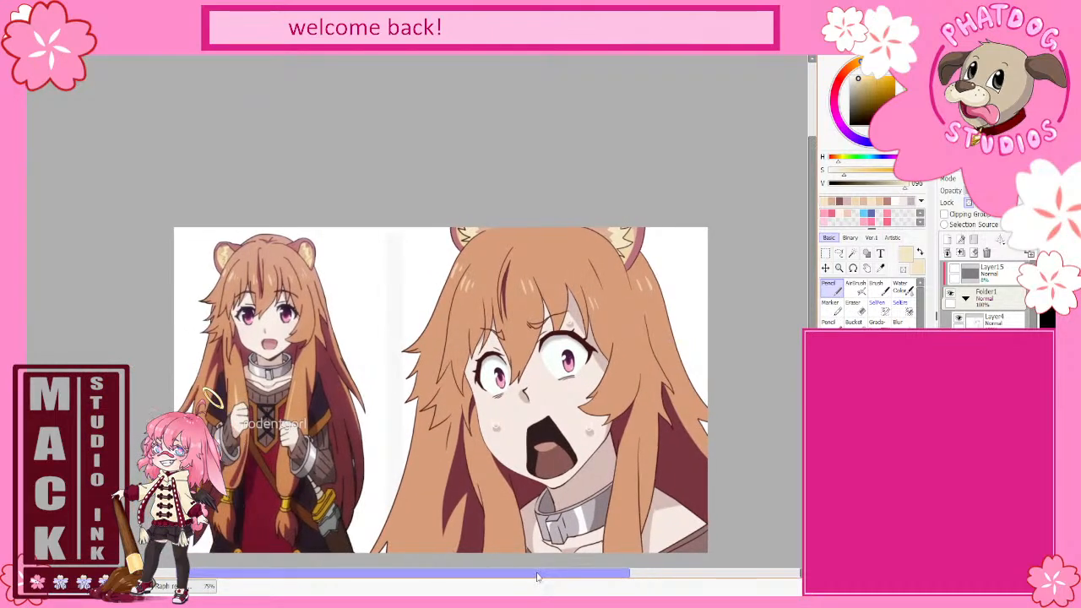
click(966, 299)
click(950, 319)
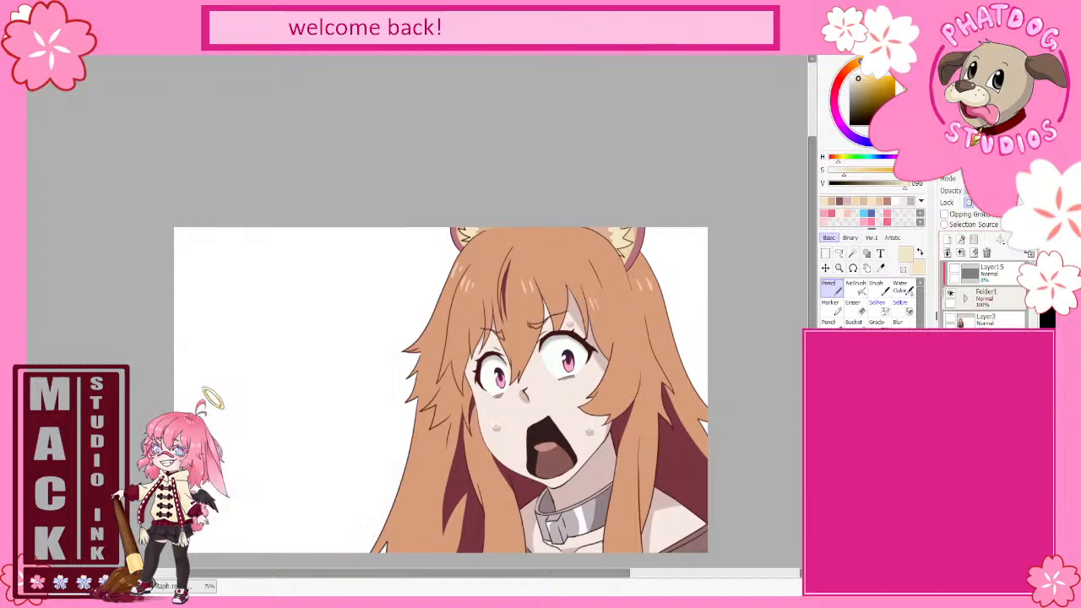
click(951, 343)
Step: Move the anime screenshot so the blue-haired character's shocked face sits directly beside the drawn face for comparison
click(826, 268)
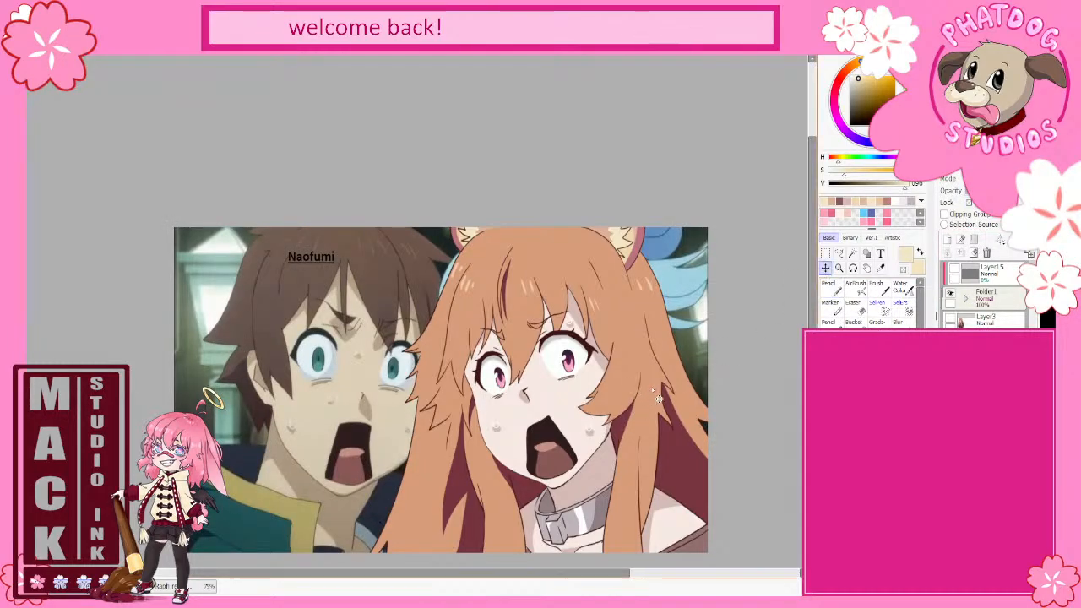
drag(654, 391, 411, 399)
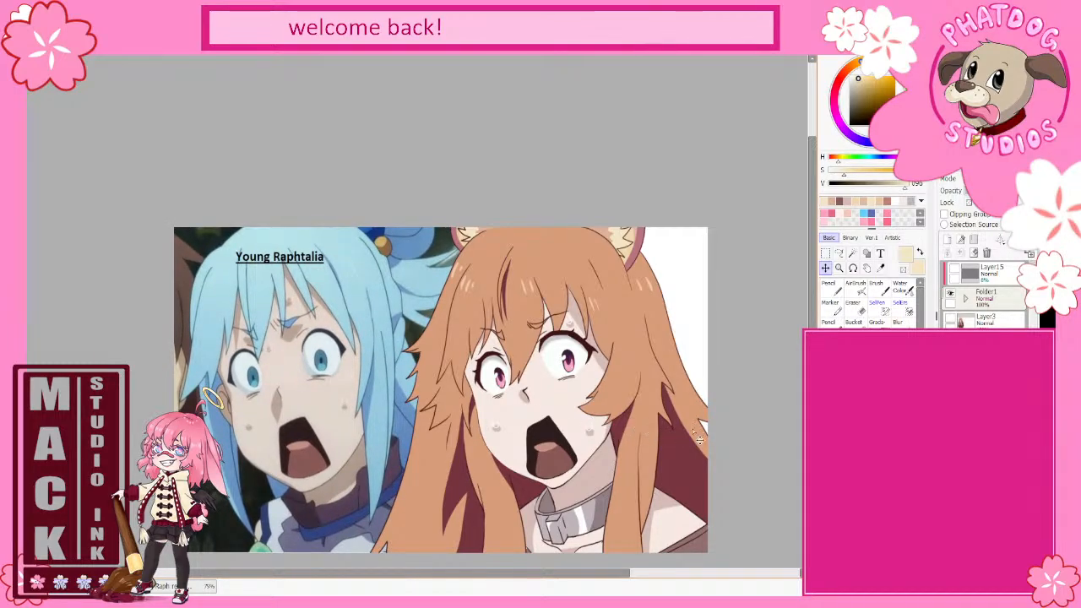
drag(471, 408, 476, 439)
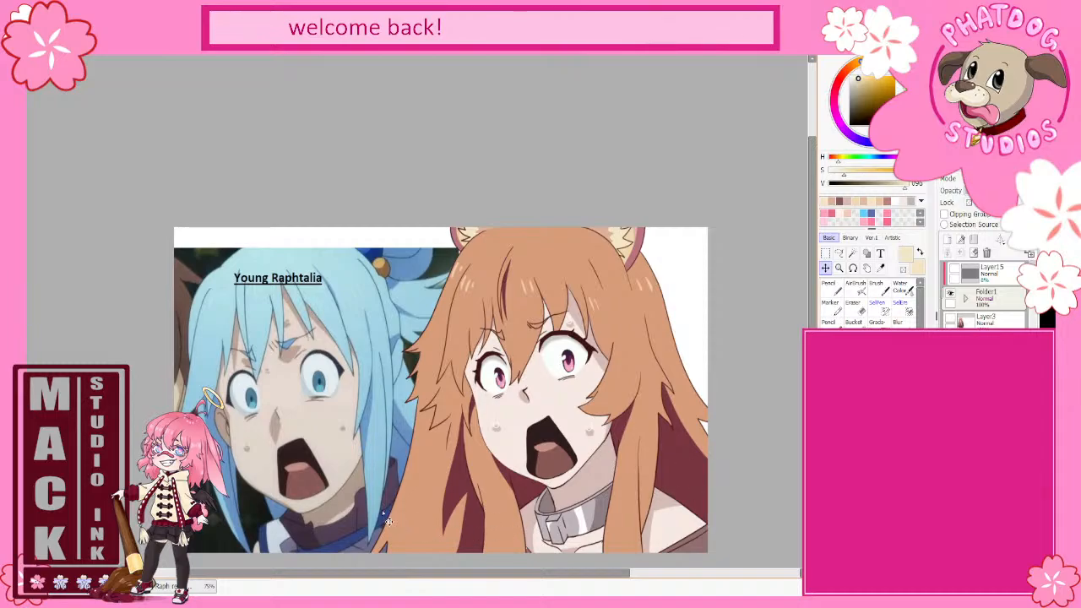
drag(387, 520, 386, 517)
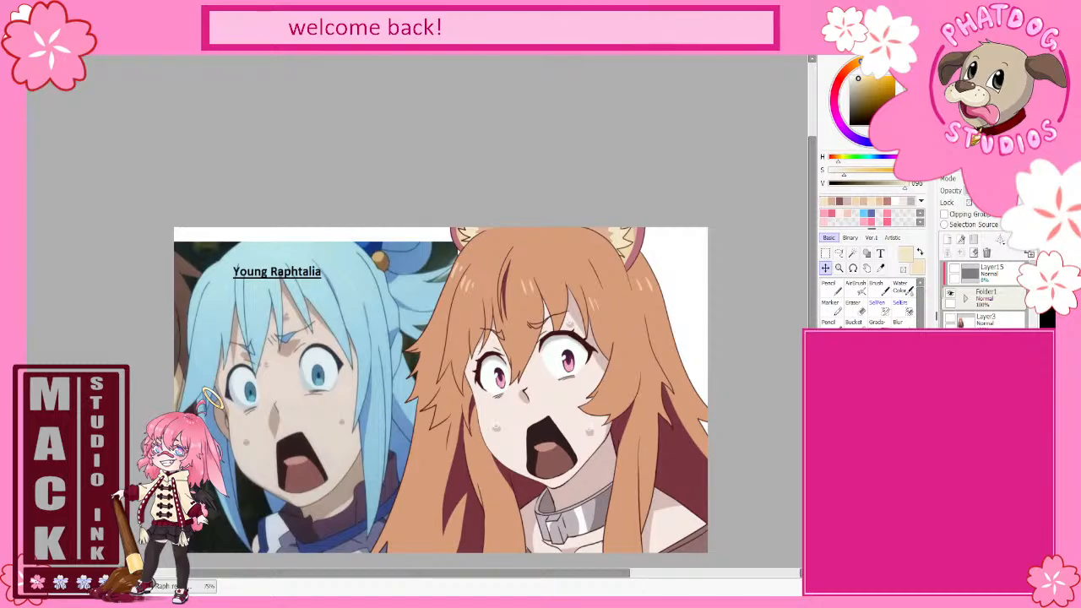
Step: Sample the light grey eye shading, return to the drawing layers in Folder1 and pencil shading into the eye whites
right_click(551, 340)
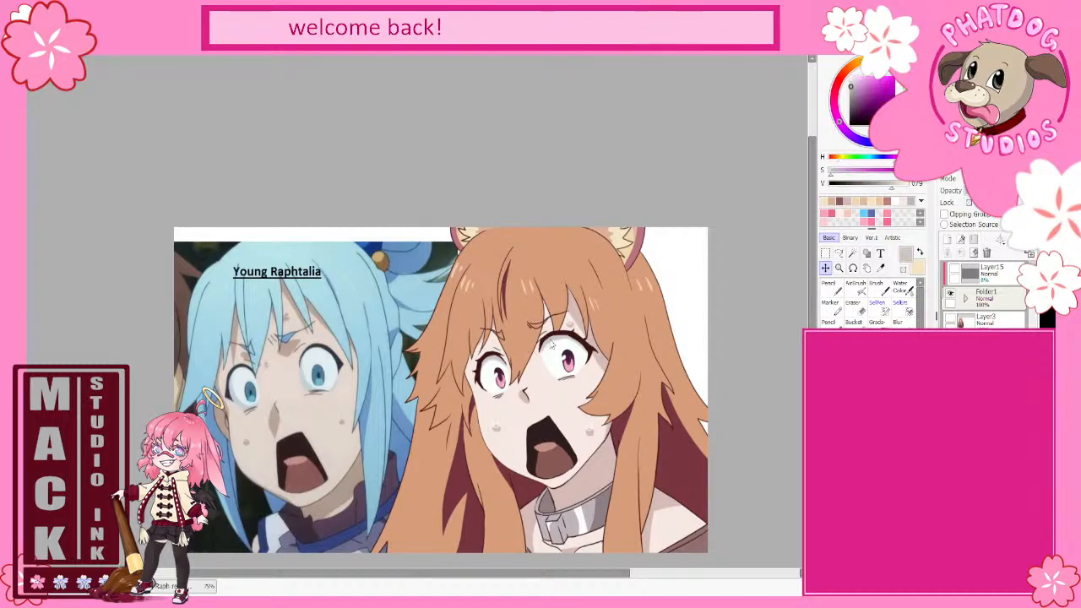
click(966, 300)
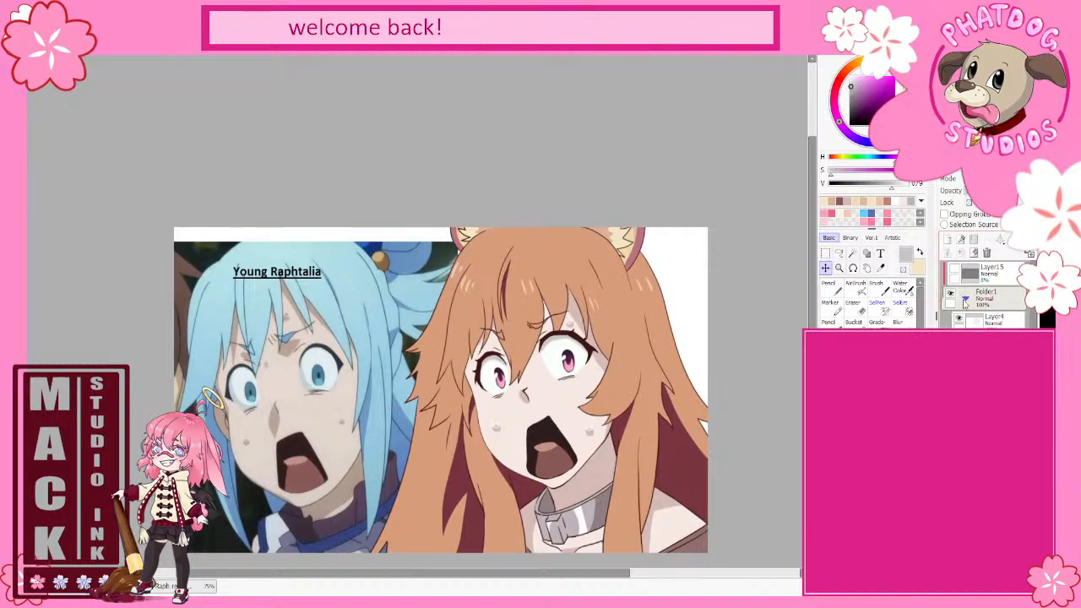
click(996, 345)
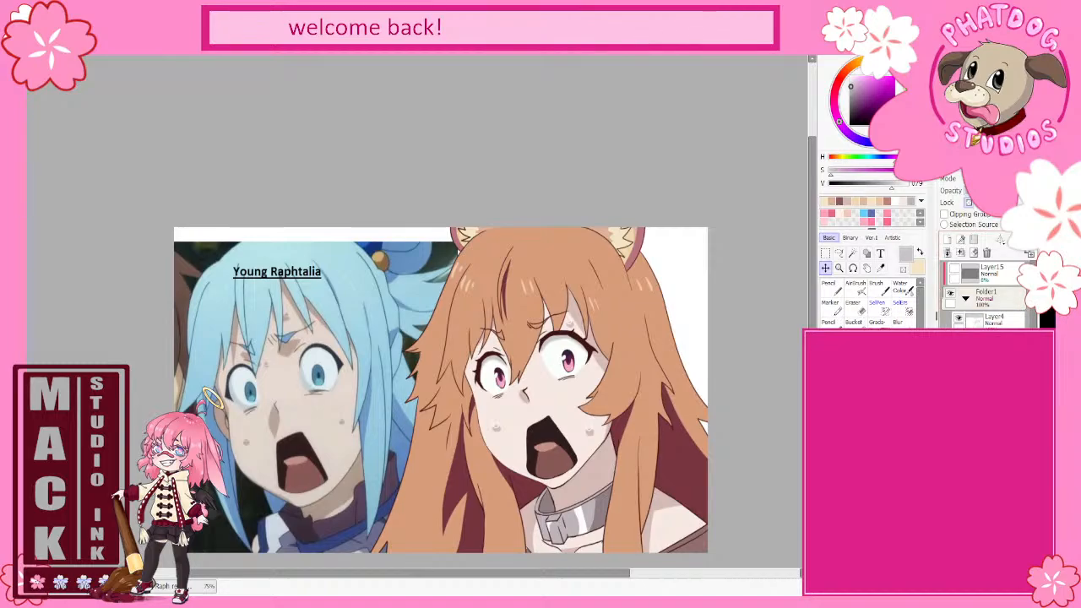
click(958, 345)
click(958, 344)
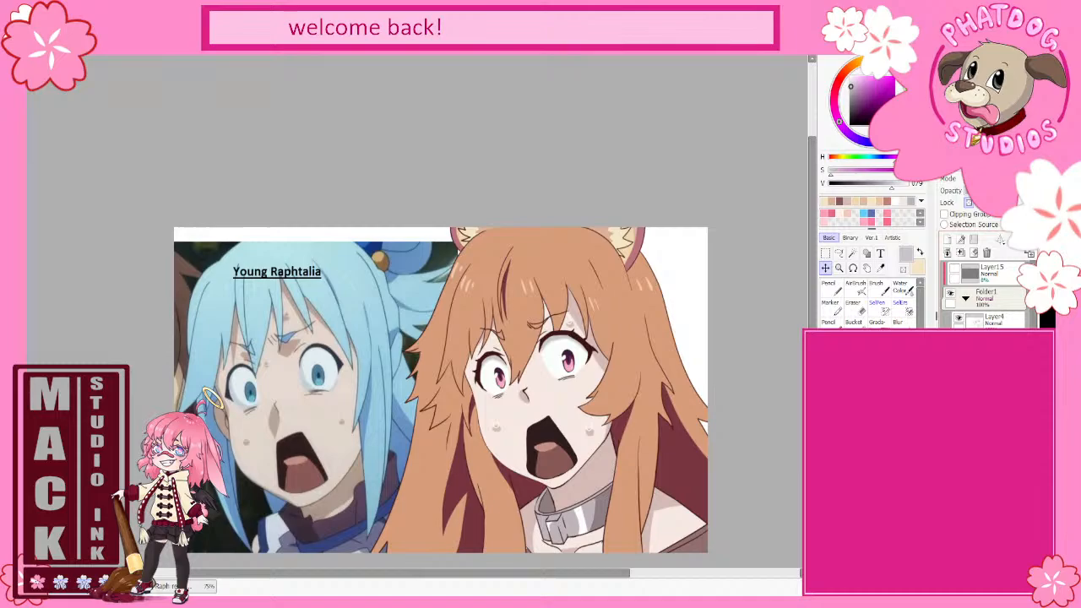
click(828, 284)
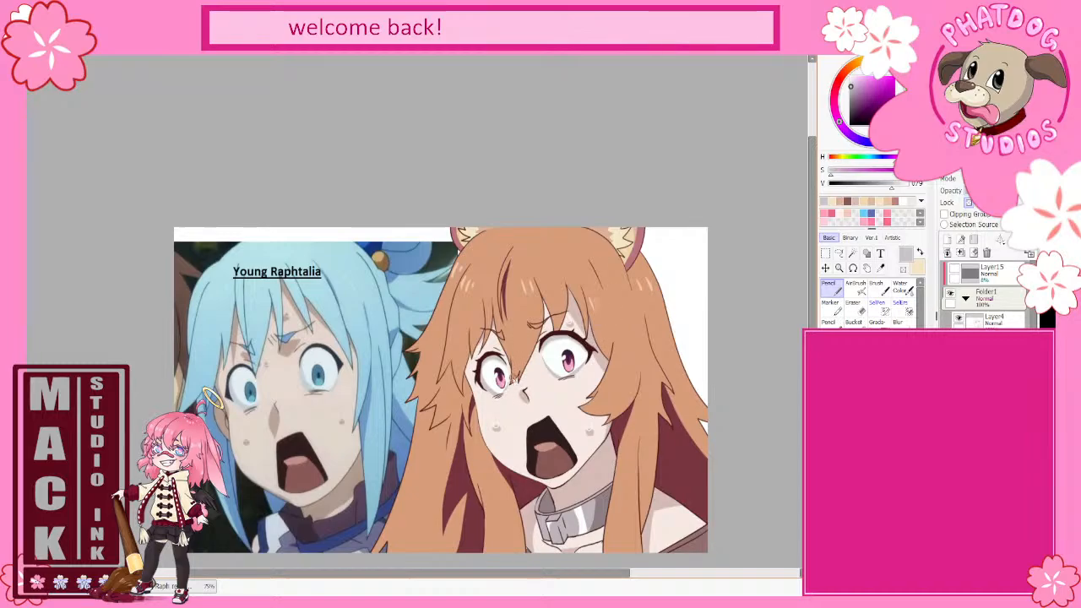
alt+click(555, 363)
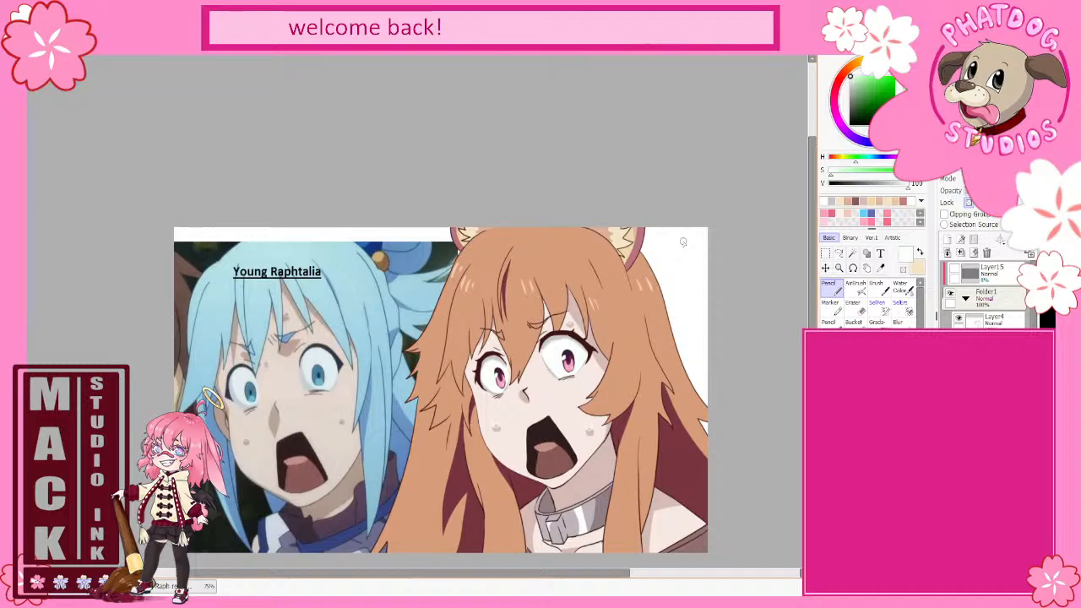
Step: Pencil shadows under both eyes with a sampled skin-shadow tone and tidy their edges with the skin colour
alt+click(527, 401)
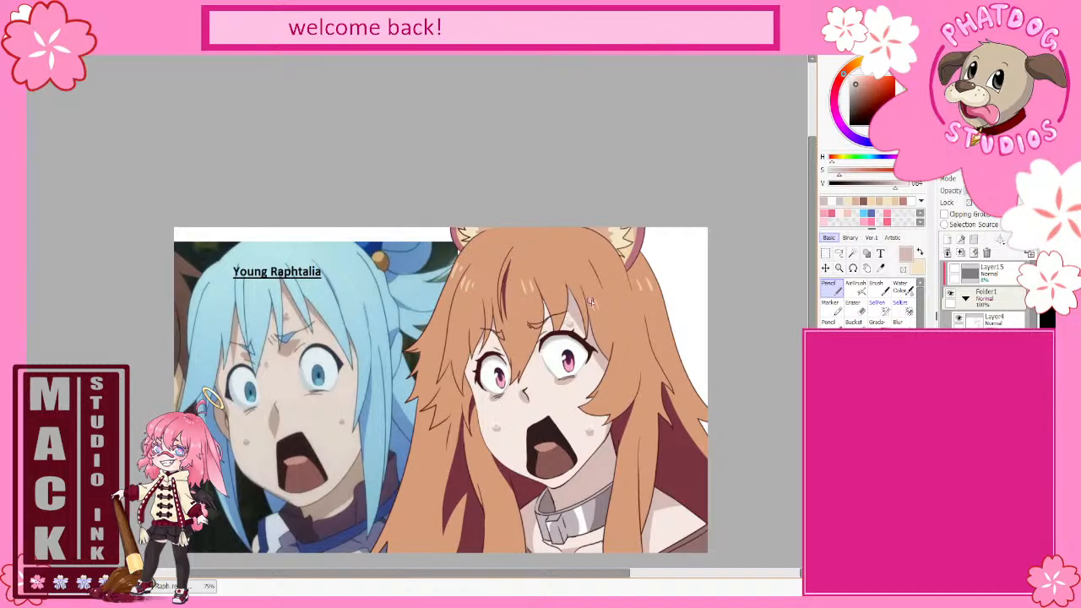
alt+click(494, 388)
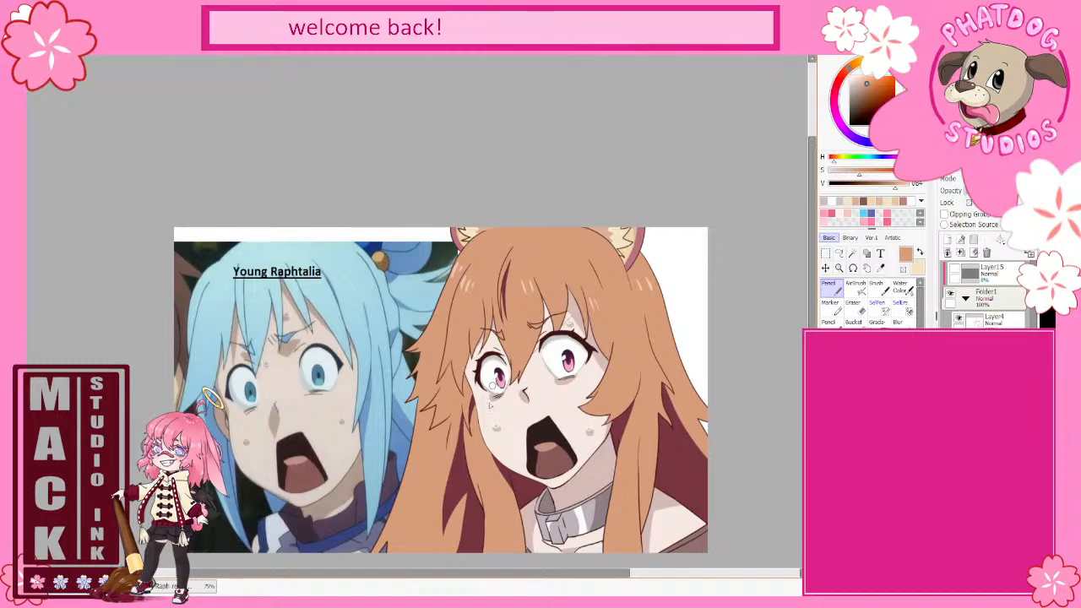
drag(488, 395, 498, 404)
key(ctrl+z)
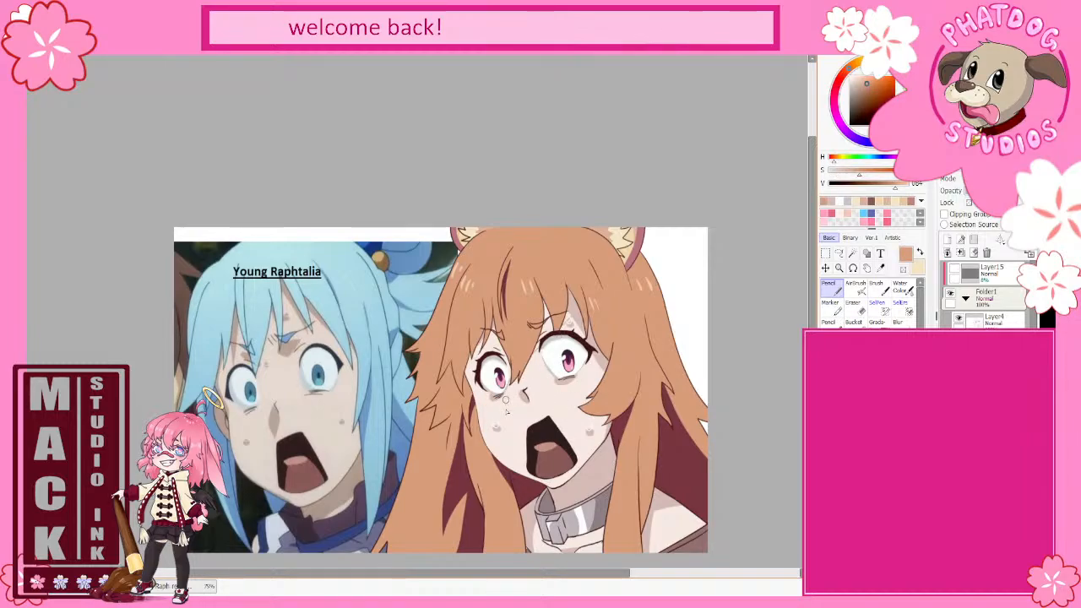
alt+click(507, 407)
drag(504, 404, 489, 405)
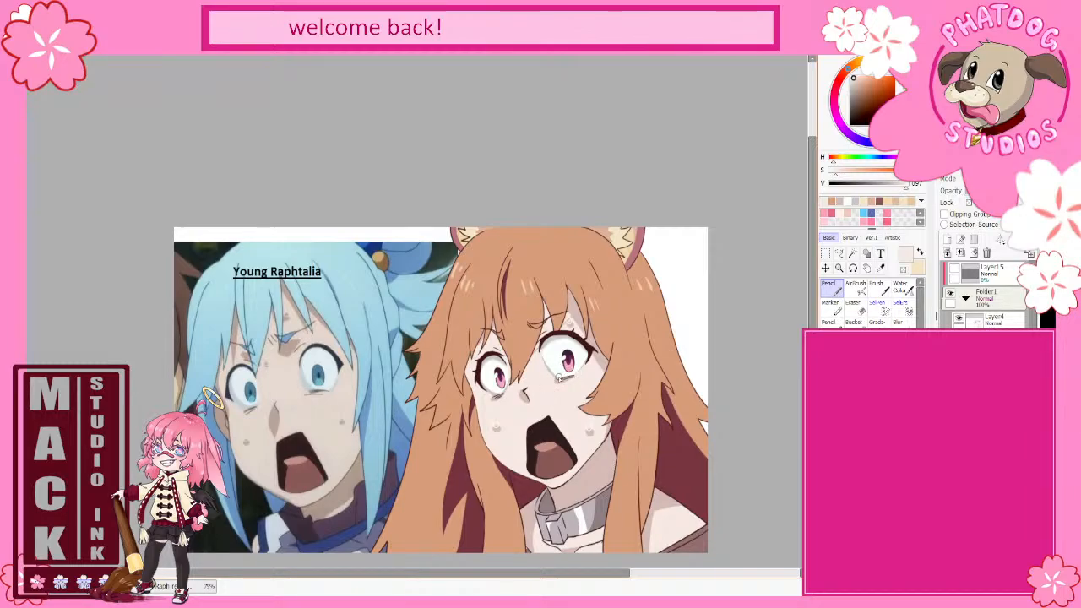
Step: Refine the grey shading in both eye whites with sampled white and light grey, and resample the skin colour
right_click(551, 353)
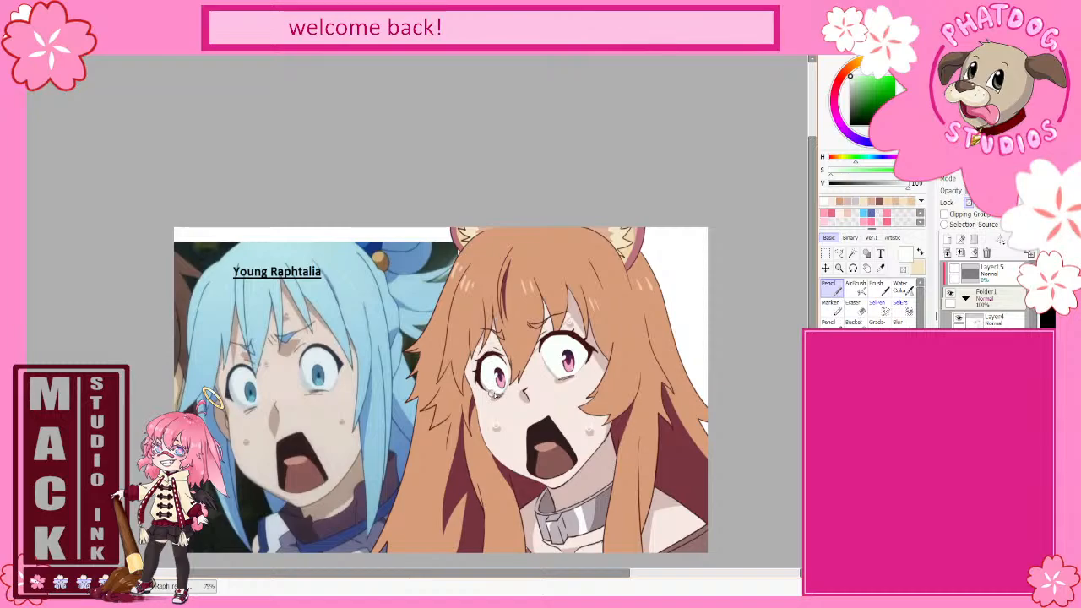
alt+click(493, 394)
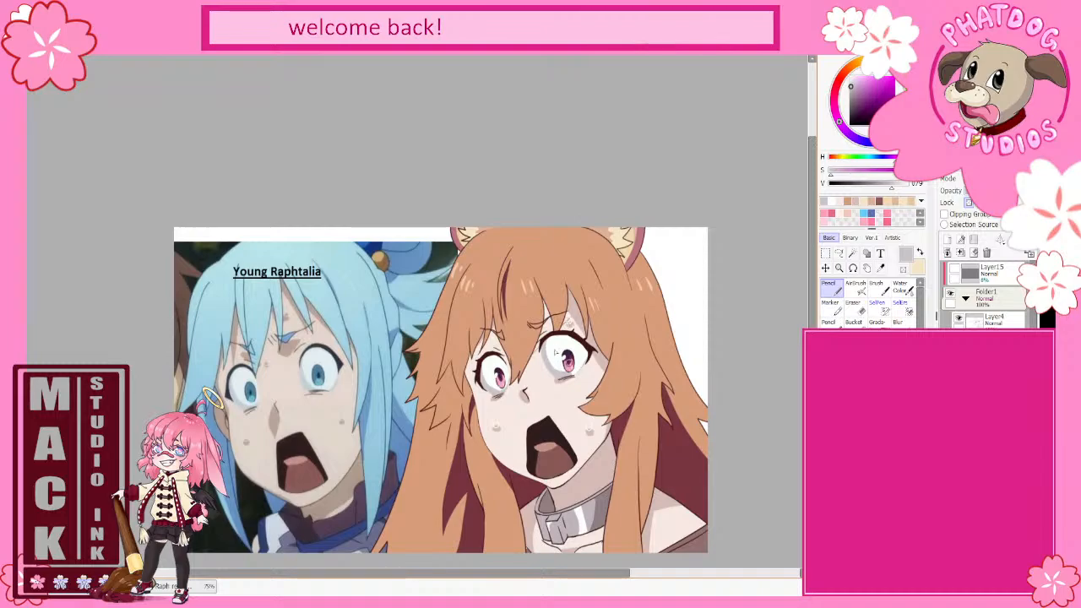
alt+click(561, 355)
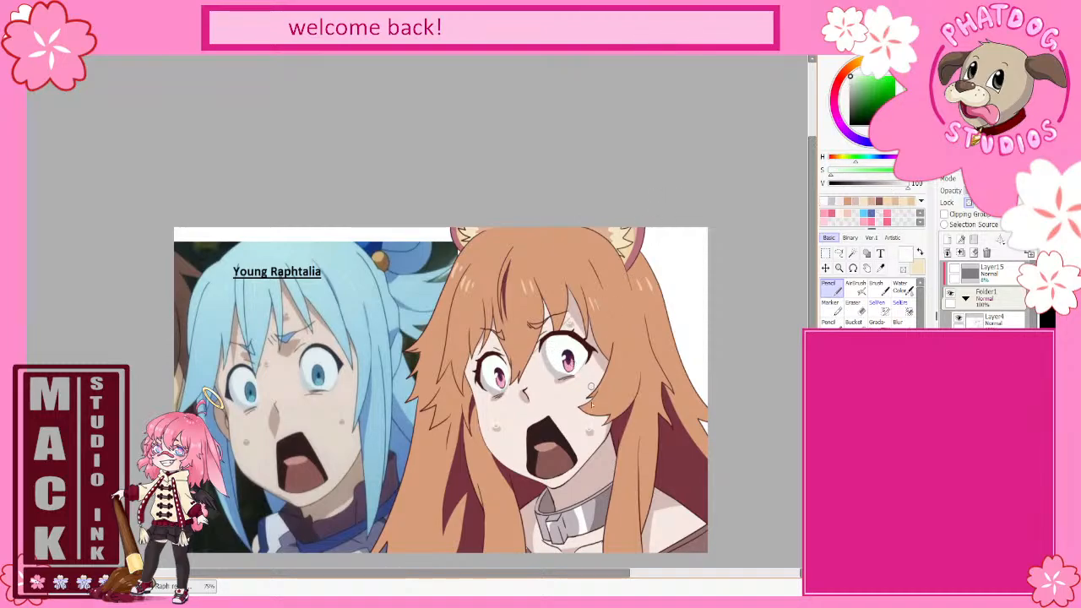
alt+click(560, 381)
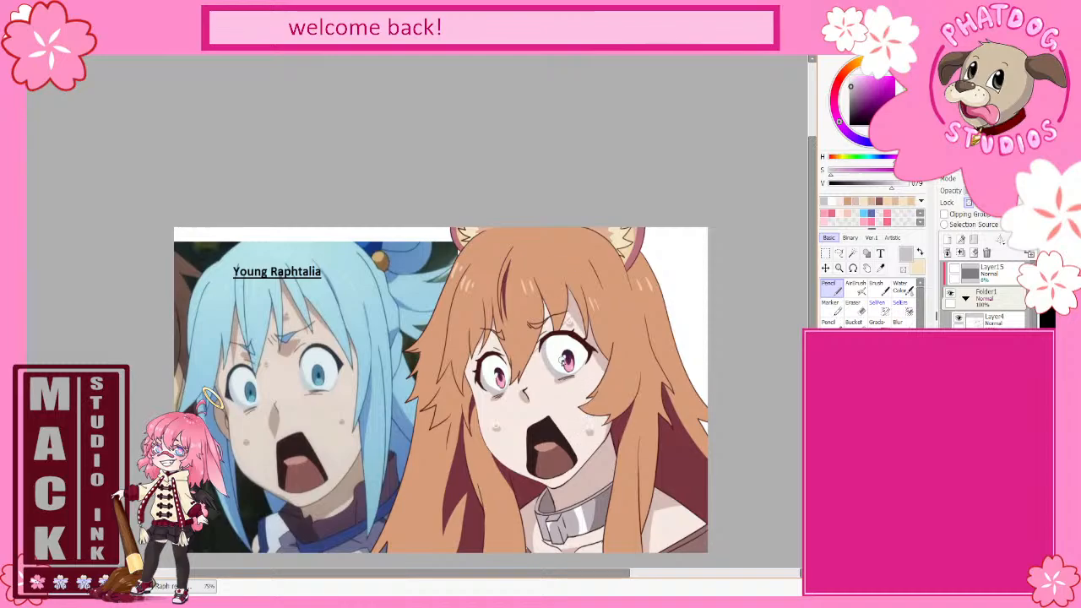
alt+click(555, 355)
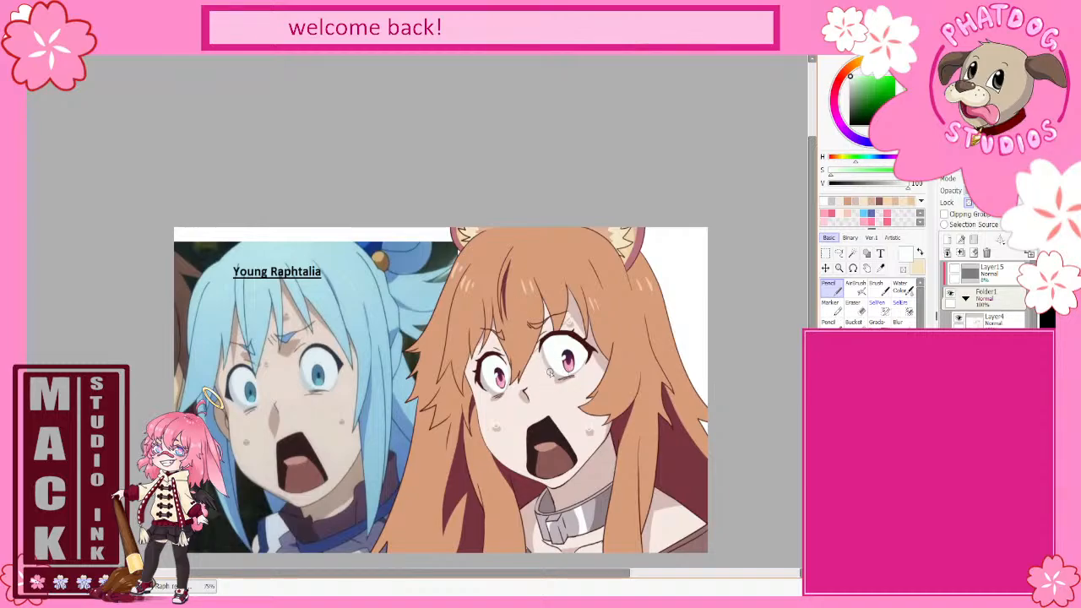
alt+click(556, 369)
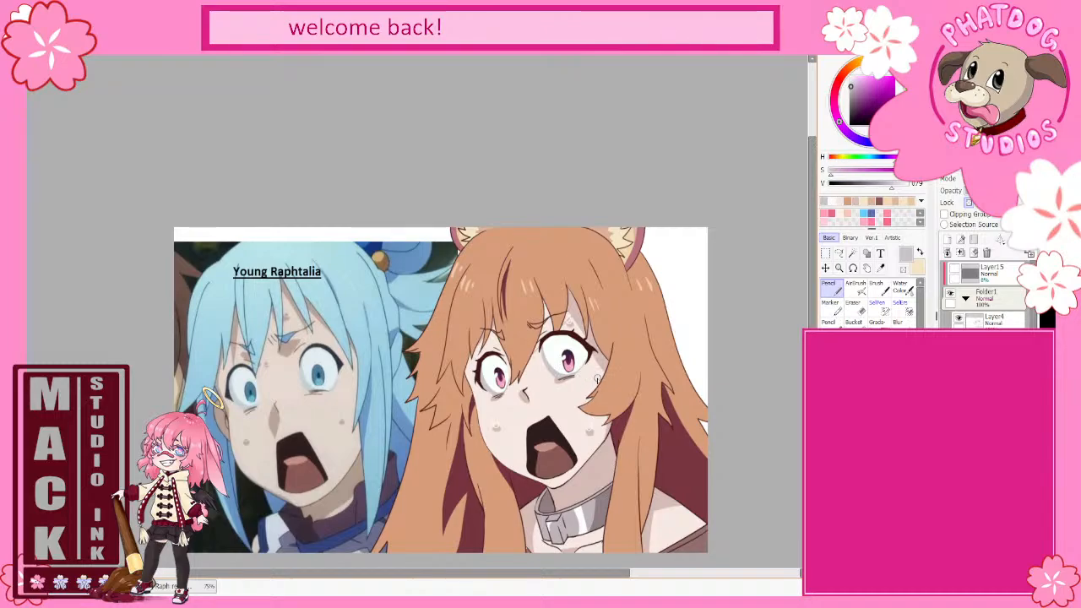
alt+click(549, 399)
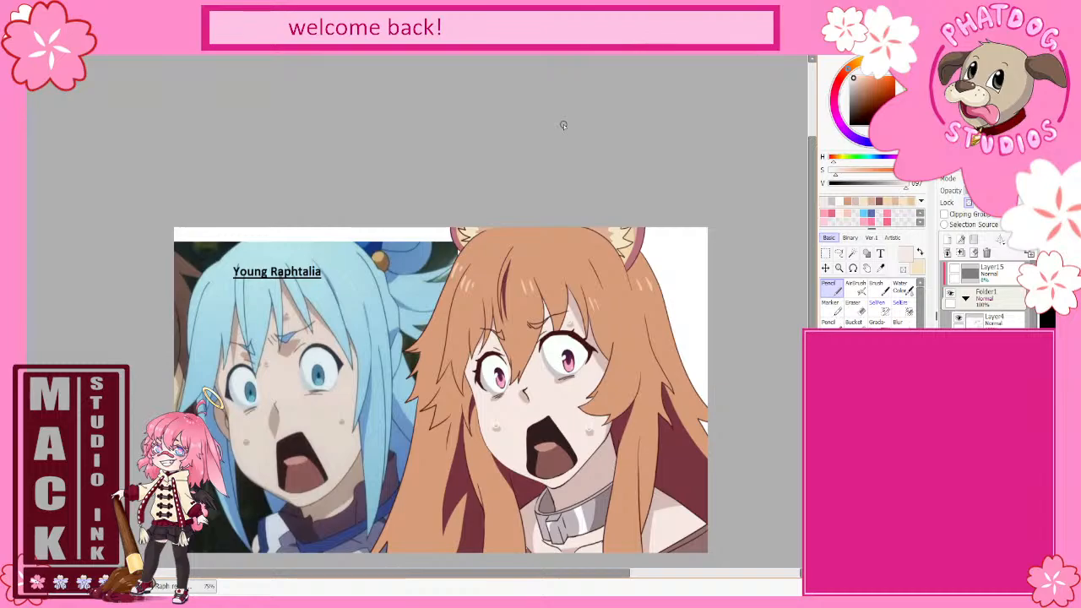
Step: Close Folder1 and show the grey noise texture on Layer15 over the drawing
click(324, 69)
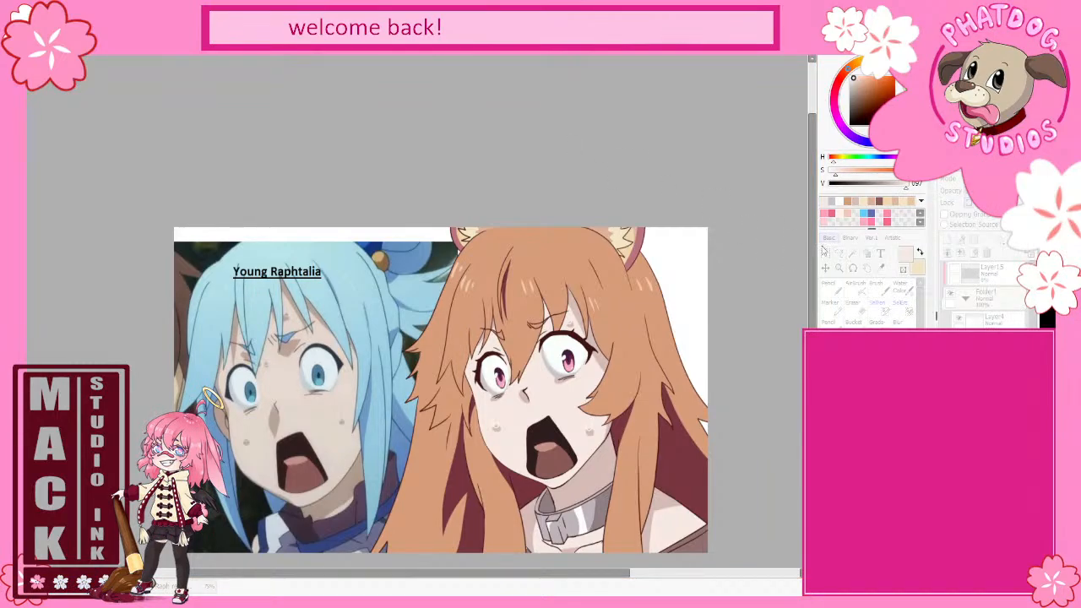
click(874, 254)
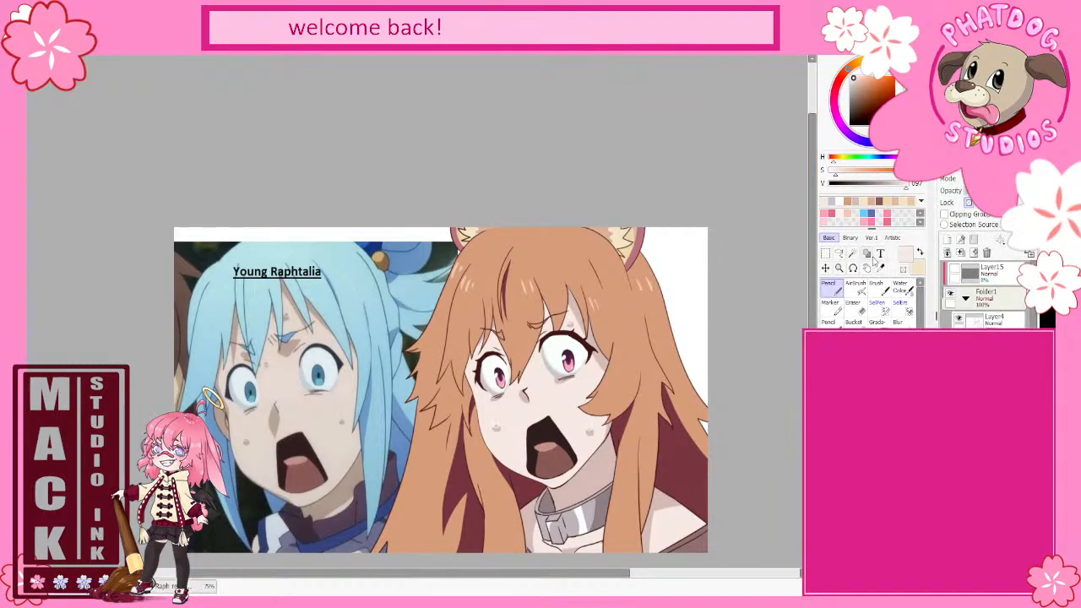
click(966, 299)
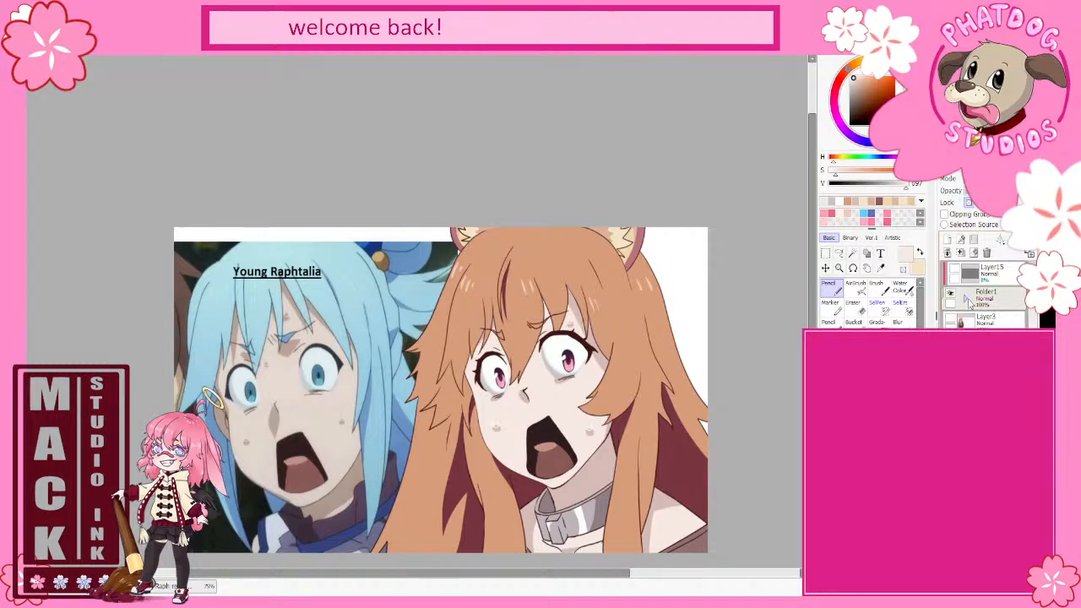
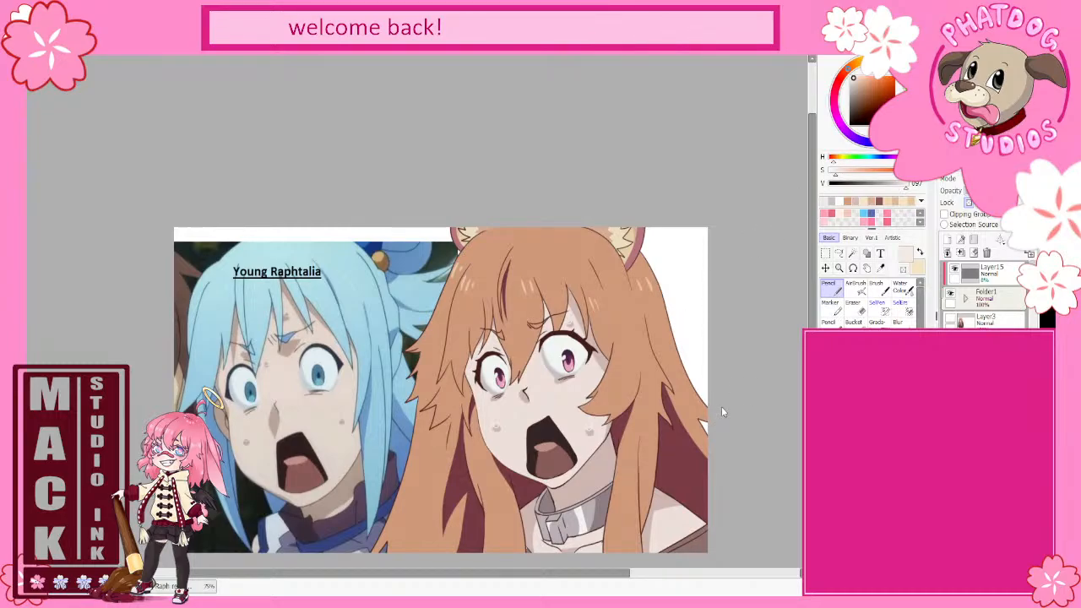
Step: Open Folder1 and add a new layer above Layer4
click(966, 298)
click(994, 318)
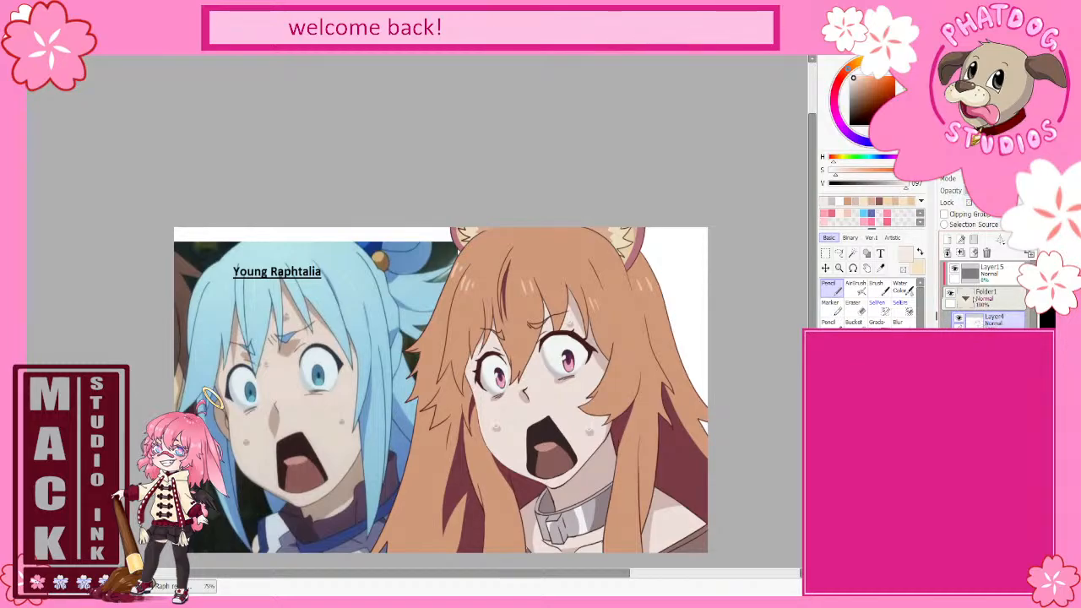
key(ctrl+shift+n)
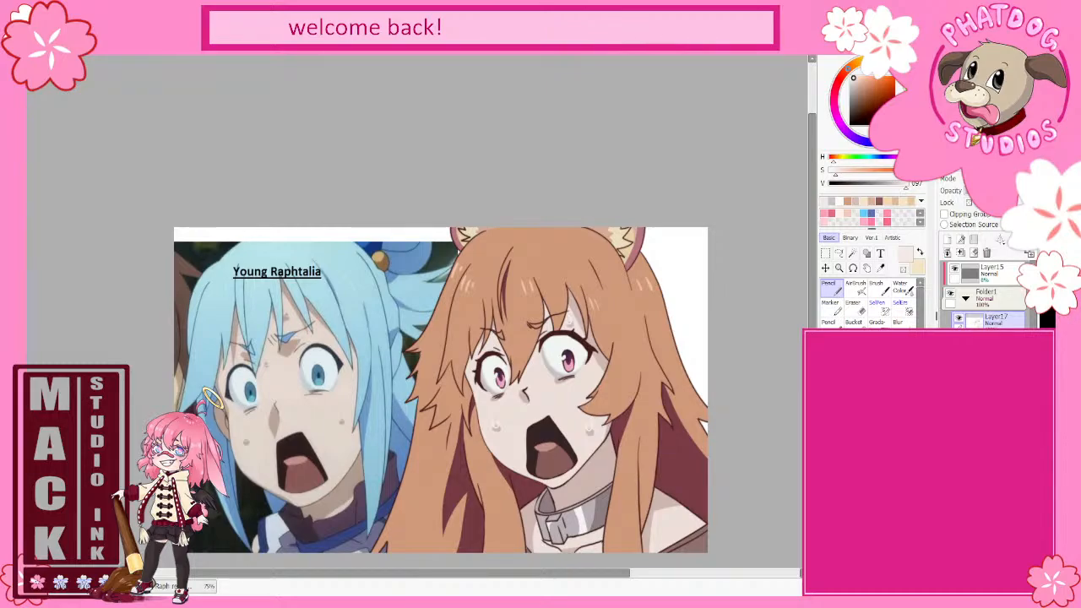
Step: Close Folder1 and shift the drawing horizontally, away from the anime screenshot, with the Move tool
click(965, 299)
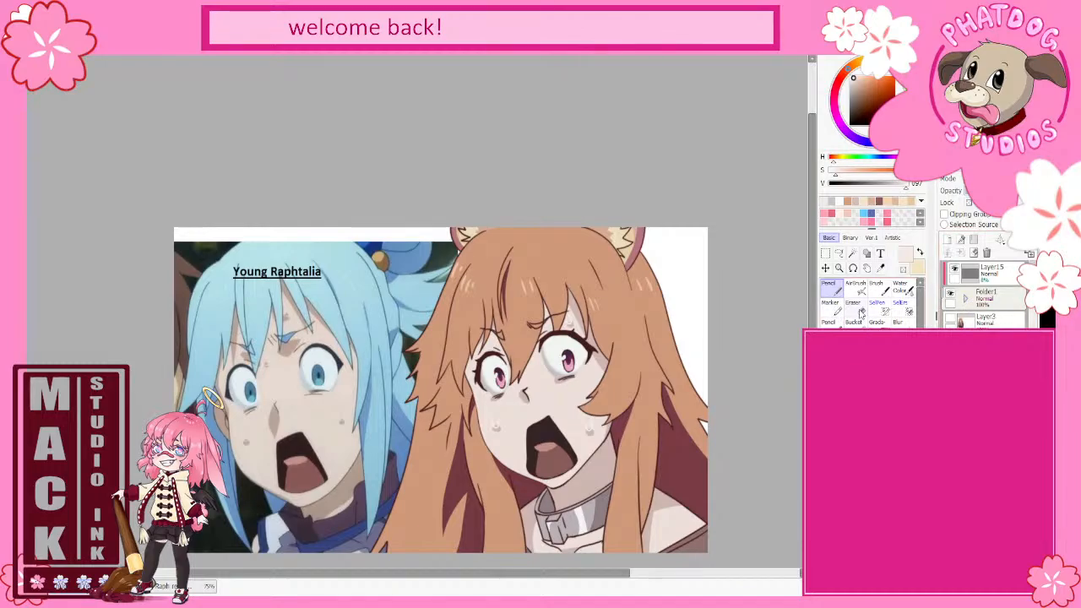
click(825, 268)
drag(563, 371, 776, 381)
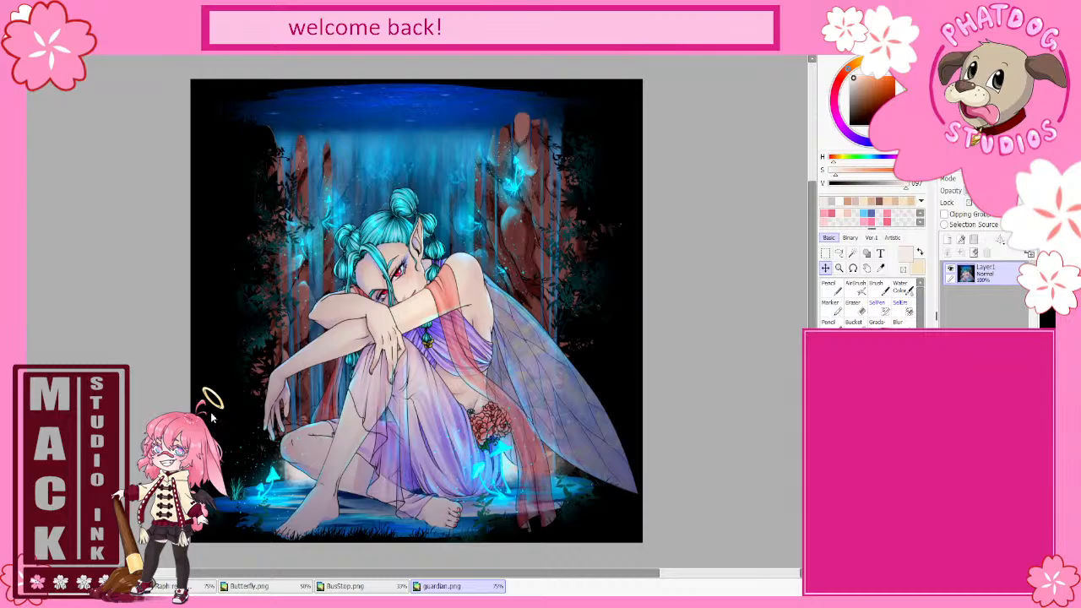
Step: Open the finished artworks Neon Ghost.png, oni.png and Sesshomaru.png, plus the laughing pink-haired character with black claws
double_click(125, 361)
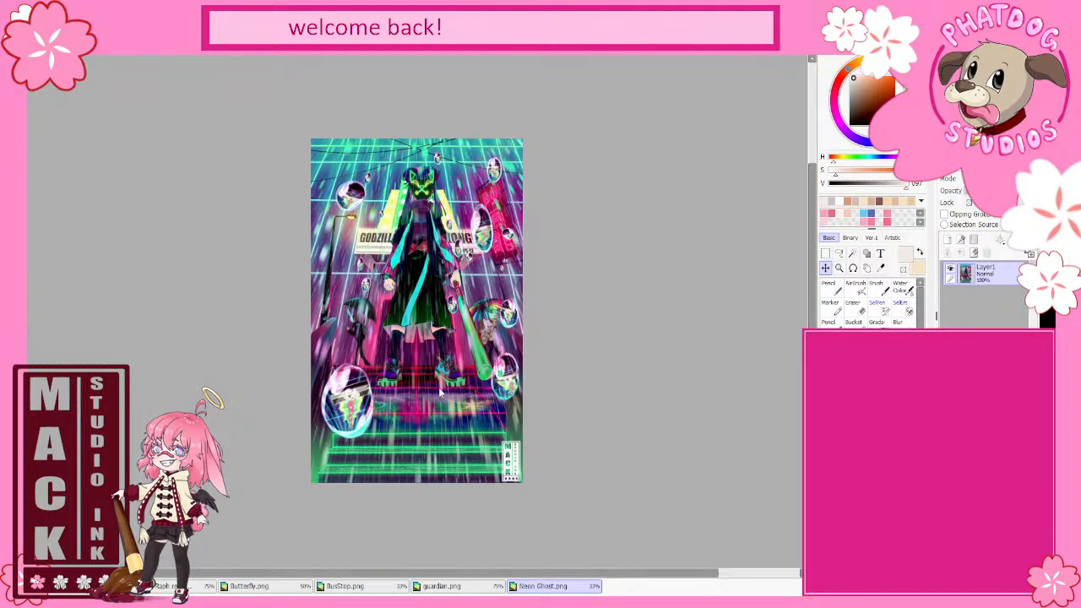
double_click(468, 326)
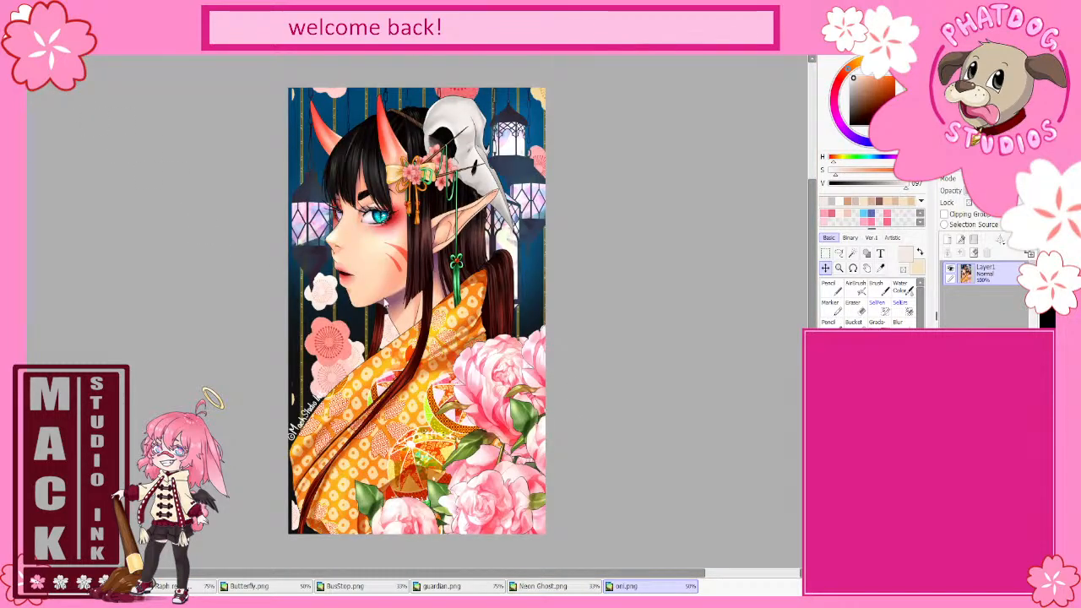
double_click(533, 357)
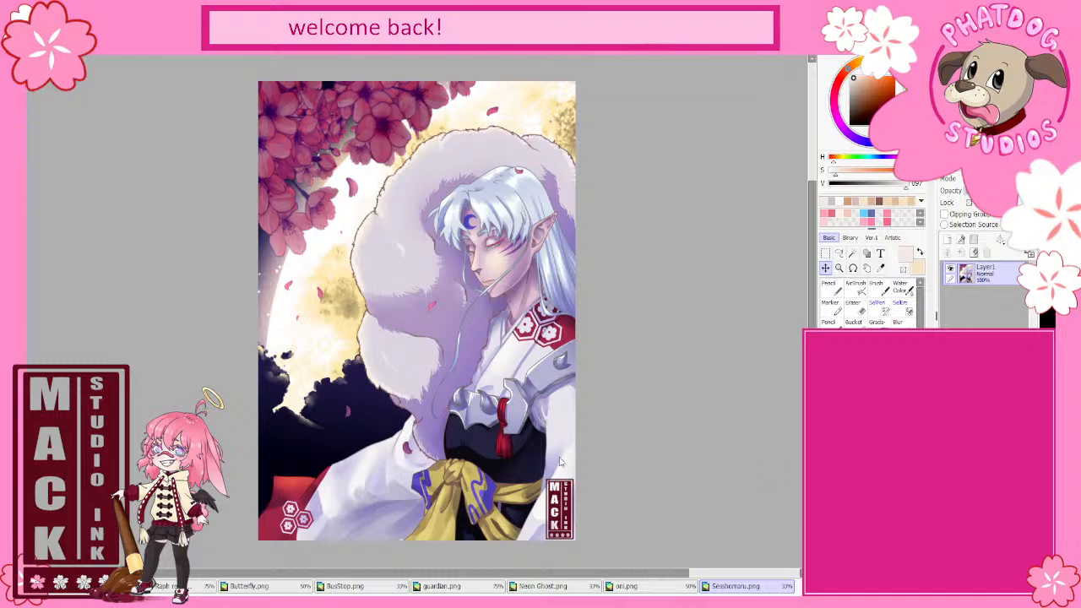
double_click(428, 456)
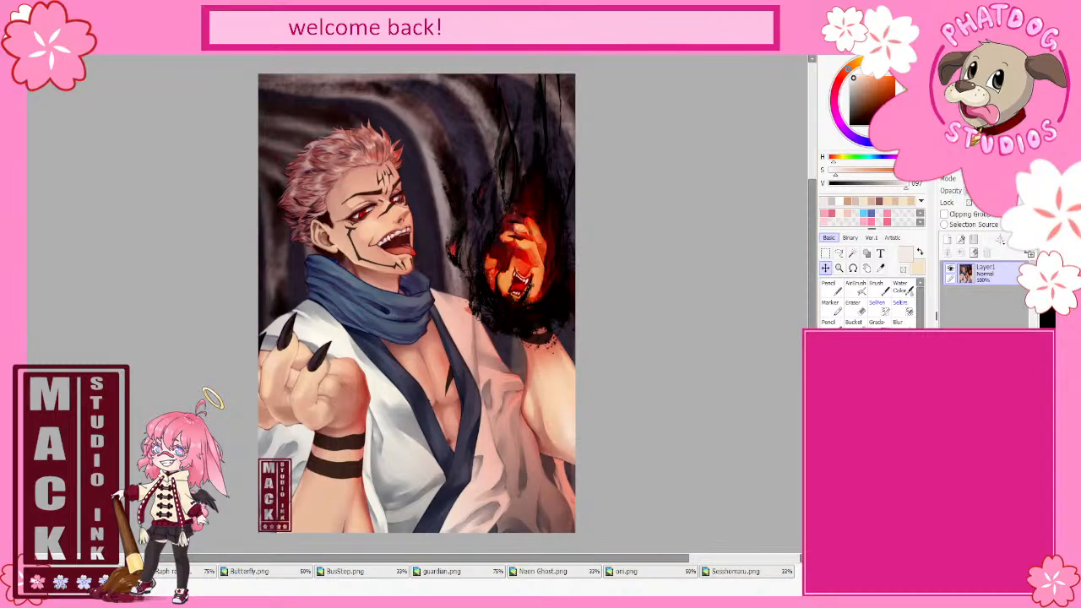
Step: Bring up the Neon Ghost.png artwork and enlarge it to 42% for a closer look
click(539, 574)
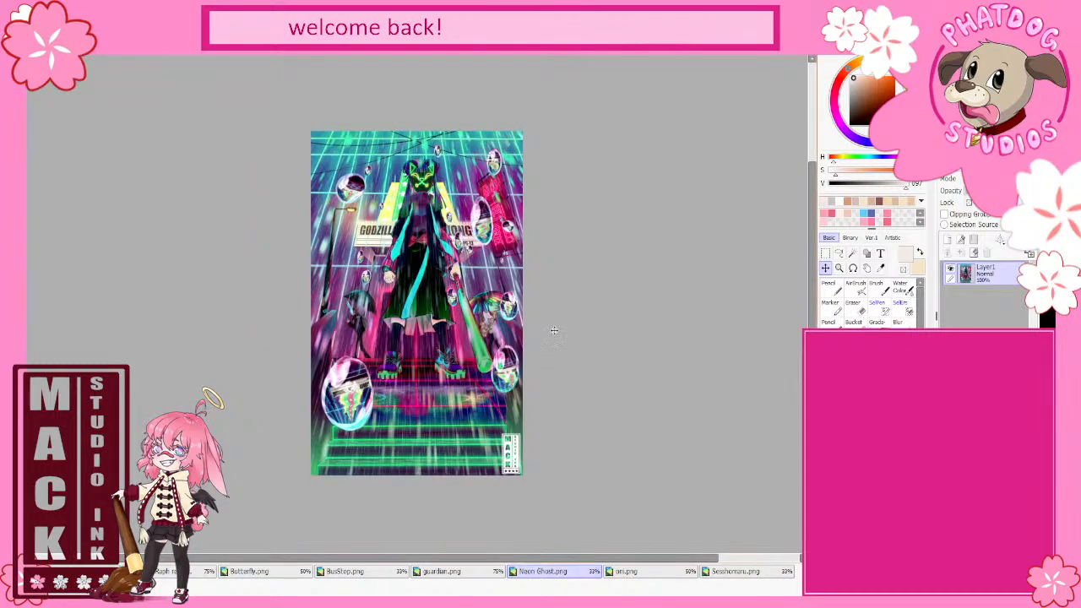
scroll(591, 345, up, 2)
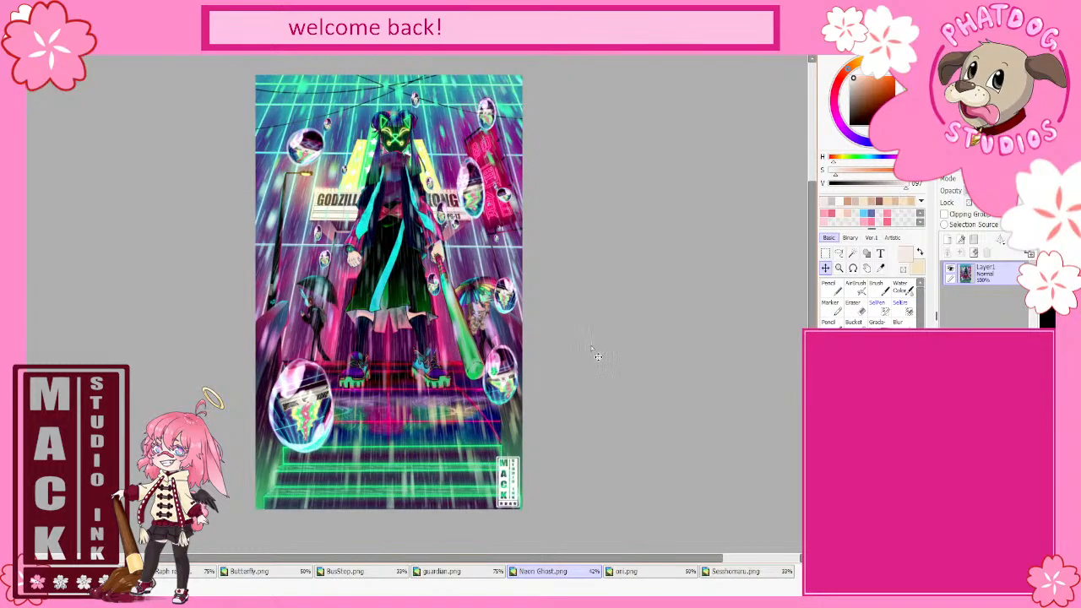